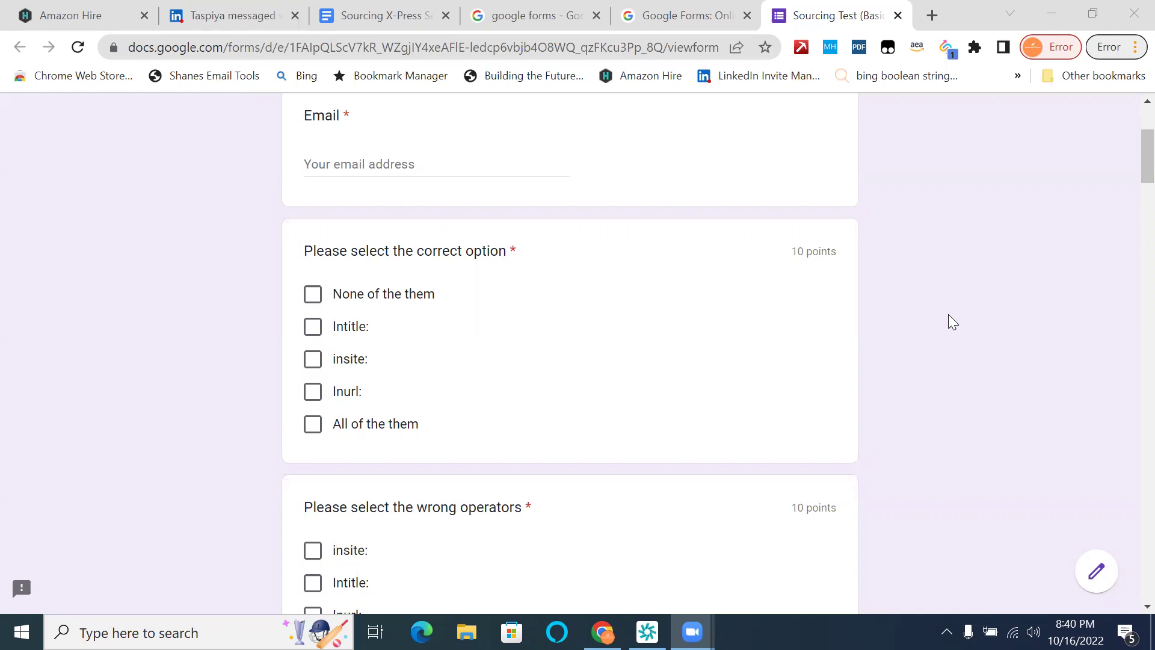
- Fill the required Email answer with the respondent's address via the Chrome autofill suggestion
{"action": "left_click", "coordinate": [474, 161]}
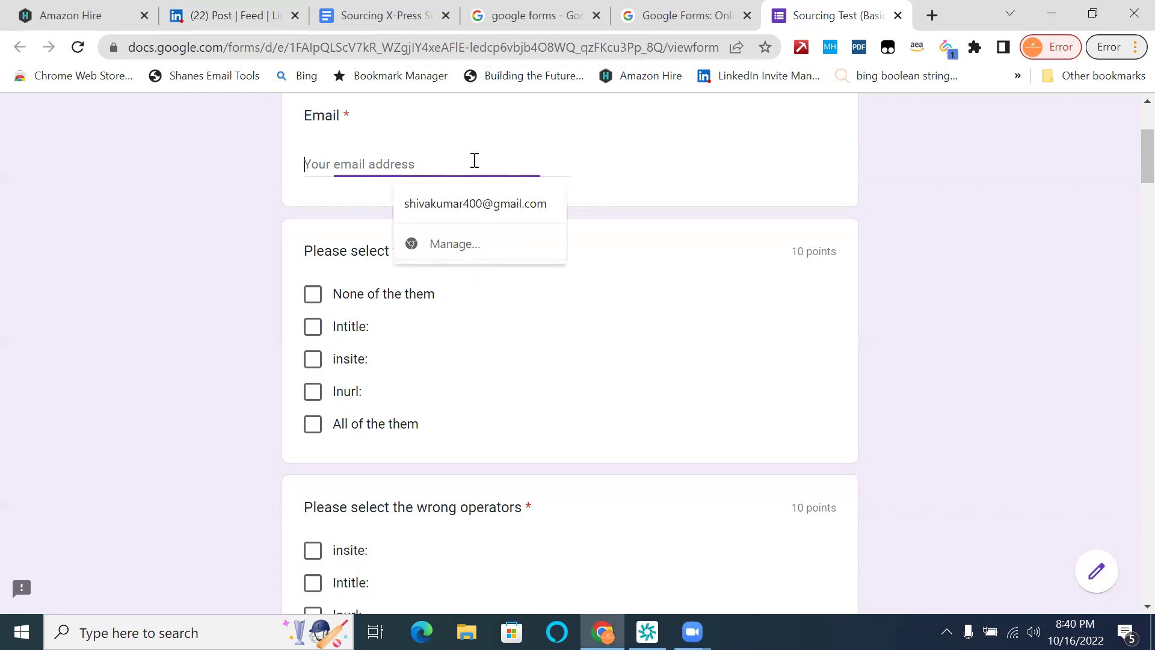
{"action": "type", "text": "shivakumar"}
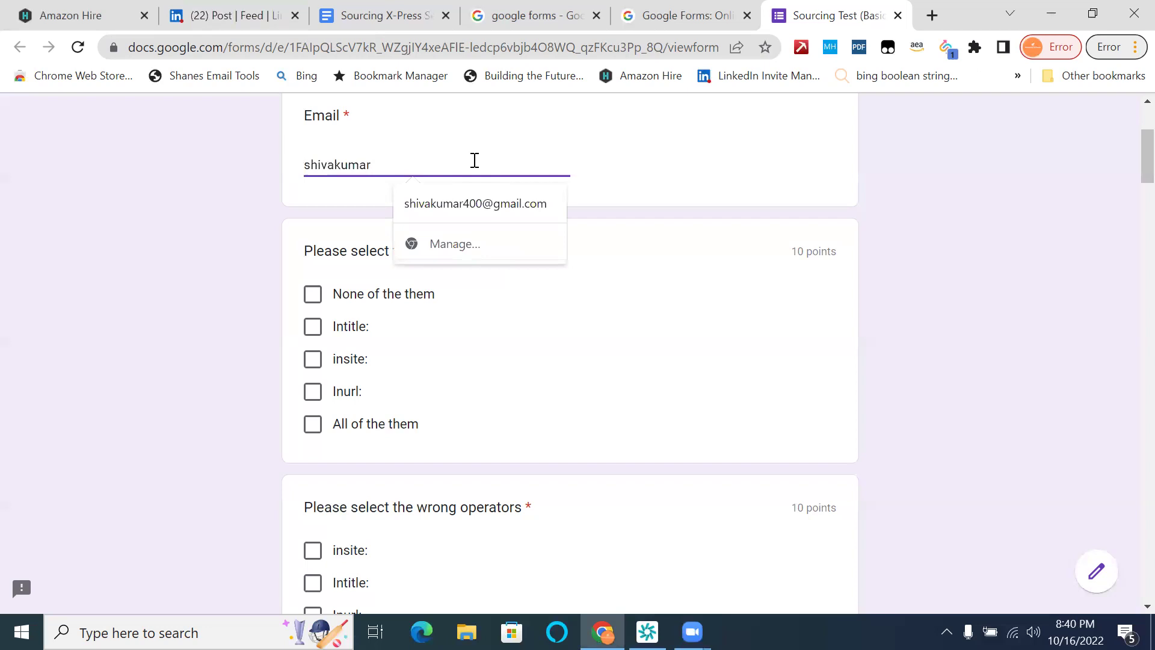
{"action": "left_click", "coordinate": [479, 205]}
{"action": "left_click", "coordinate": [636, 178]}
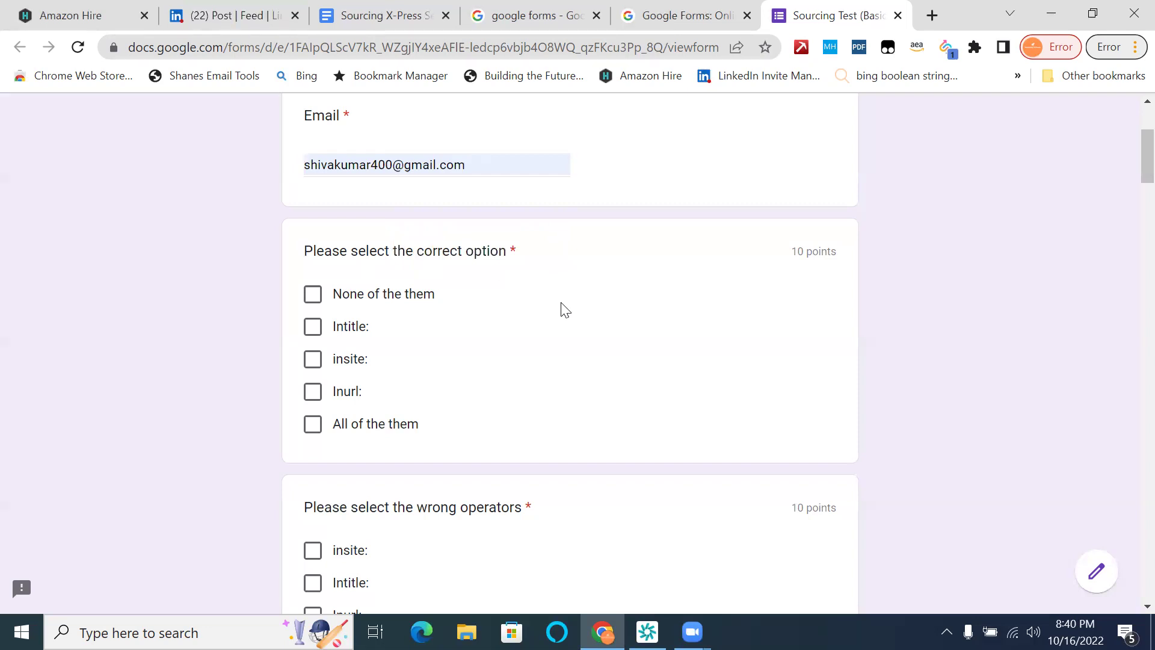
{"action": "scroll", "coordinate": [565, 310], "scroll_direction": "down", "scroll_amount": 1}
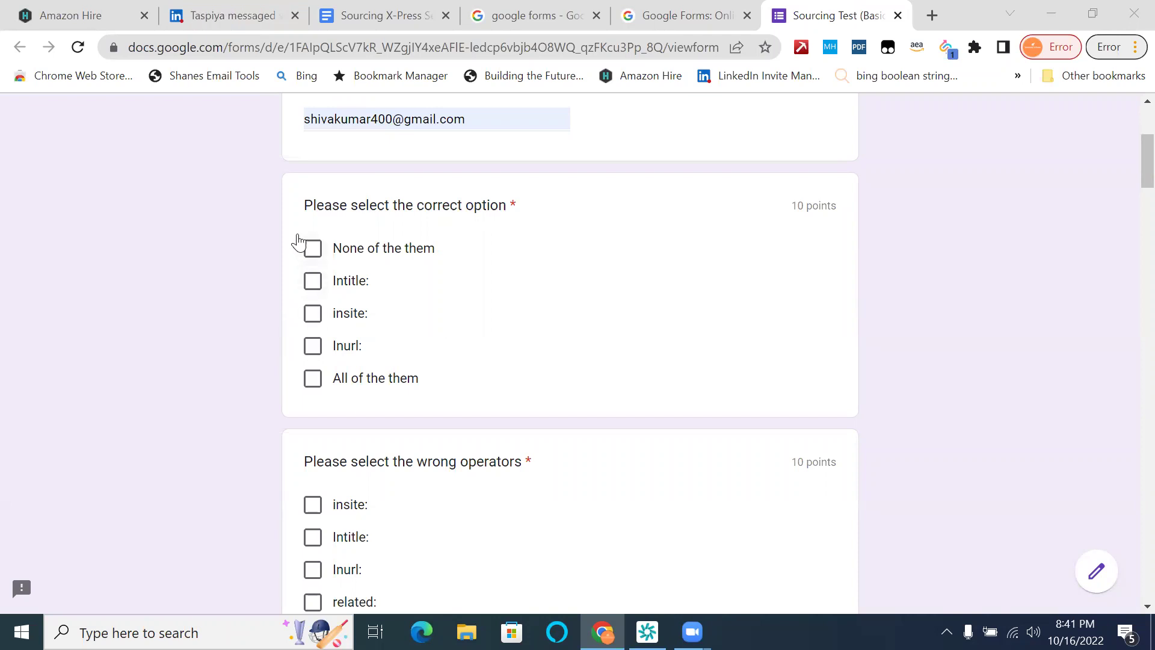
- Answer None of the them, then tick insite:, Inurl: and Intitle: as wrong operators, leaving related: unticked
{"action": "left_click", "coordinate": [311, 251]}
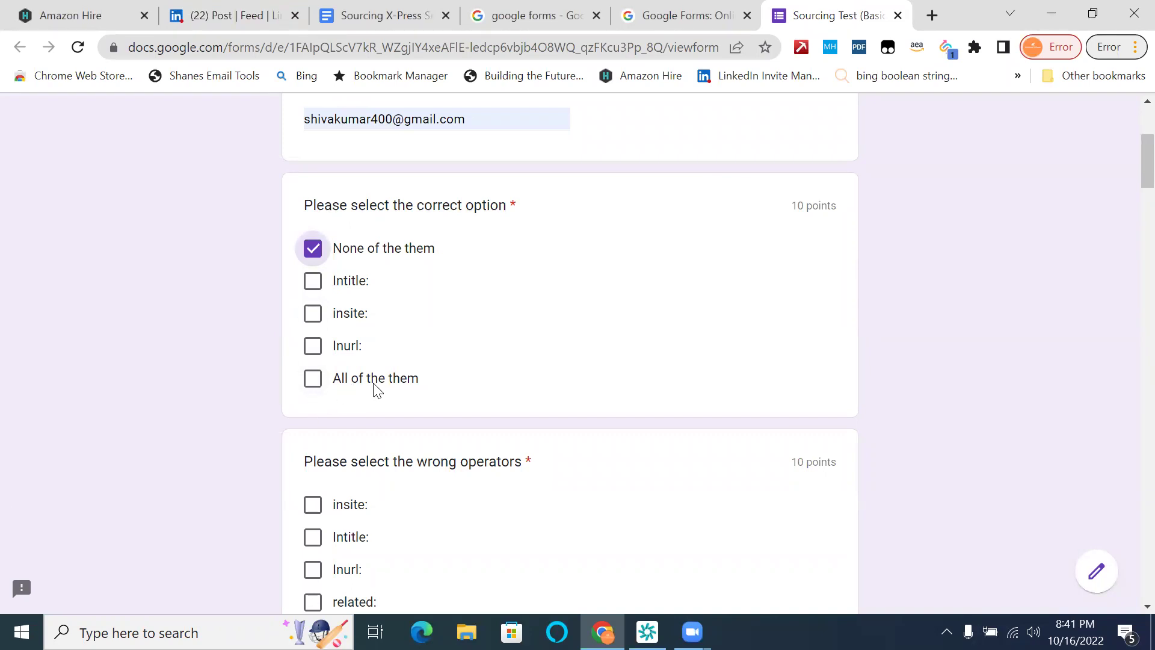
{"action": "scroll", "coordinate": [555, 363], "scroll_direction": "down", "scroll_amount": 4}
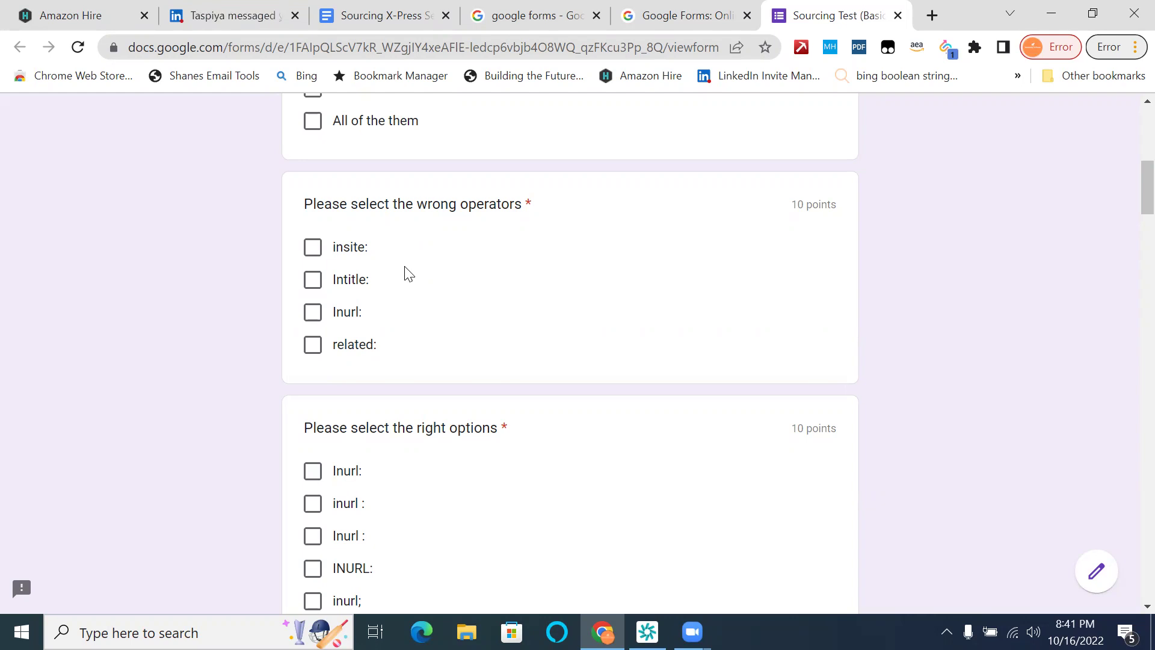
{"action": "left_click", "coordinate": [312, 251]}
{"action": "left_click", "coordinate": [311, 316]}
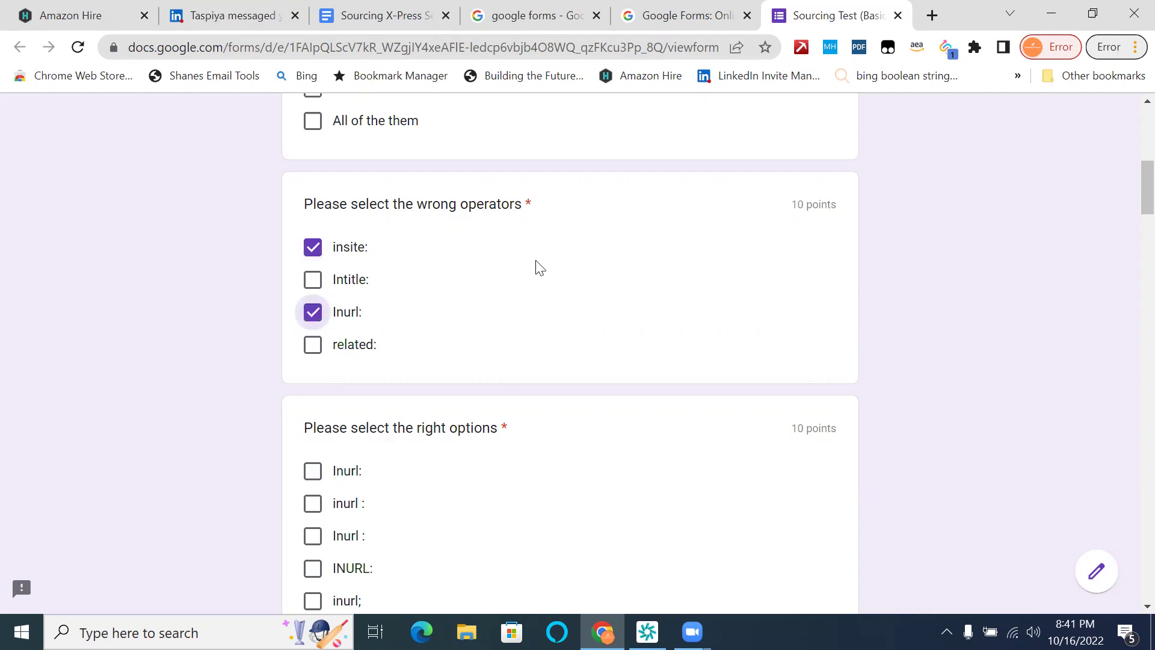
{"action": "scroll", "coordinate": [538, 267], "scroll_direction": "up", "scroll_amount": 3}
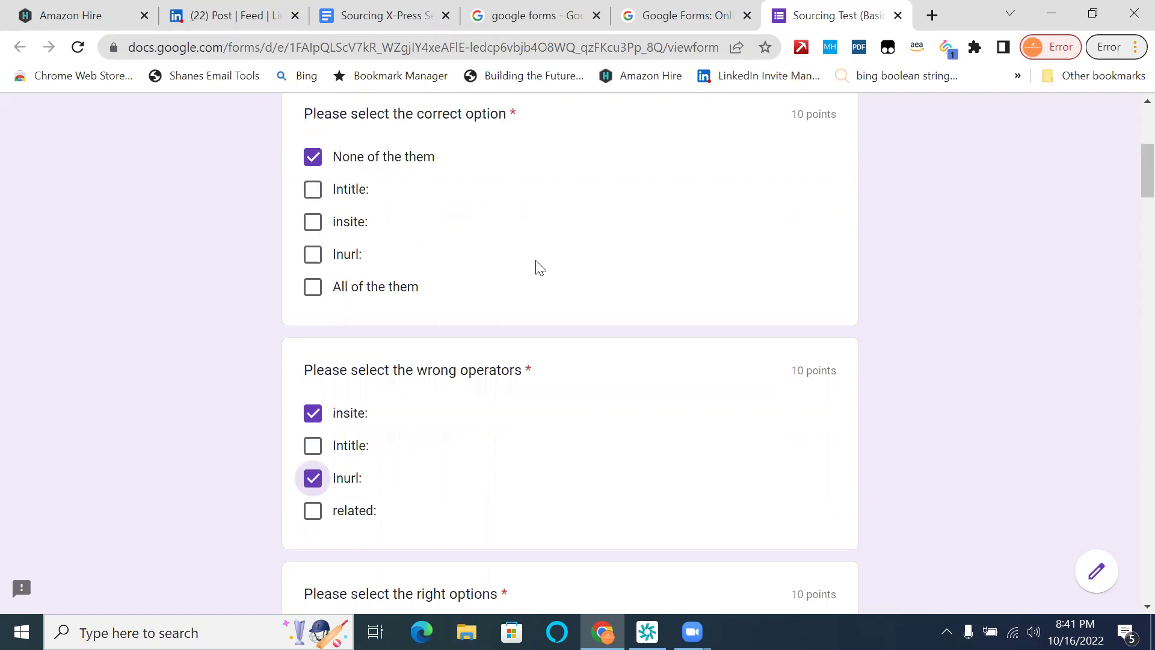
{"action": "left_click", "coordinate": [312, 448]}
{"action": "scroll", "coordinate": [519, 445], "scroll_direction": "down", "scroll_amount": 5}
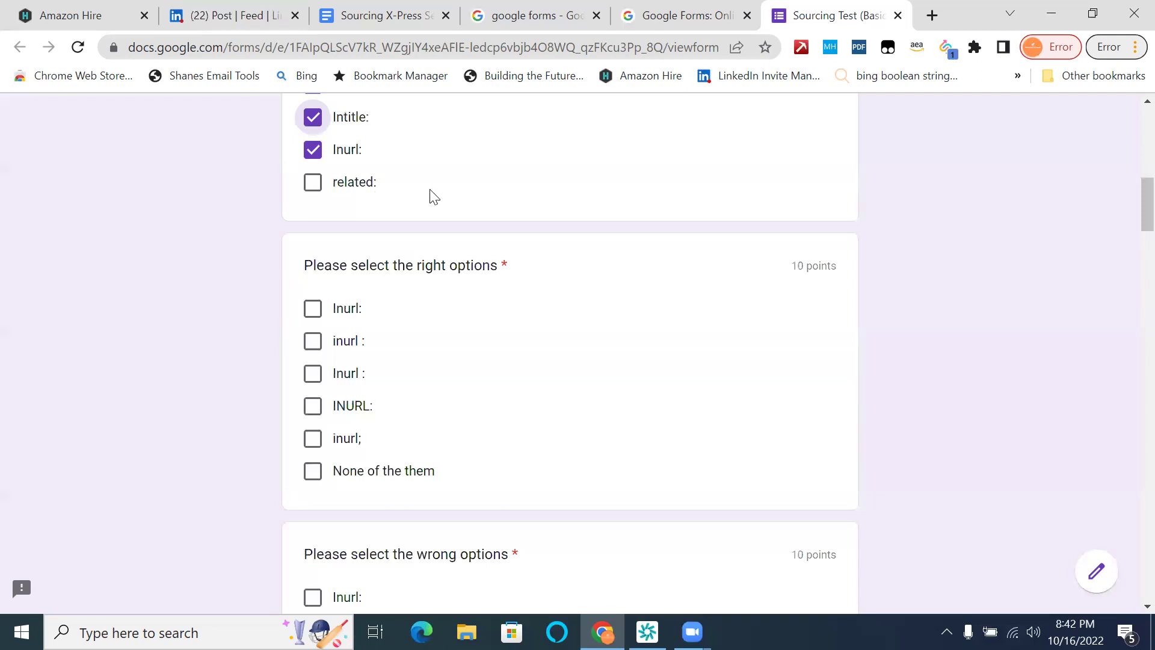
{"action": "scroll", "coordinate": [431, 196], "scroll_direction": "up", "scroll_amount": 2}
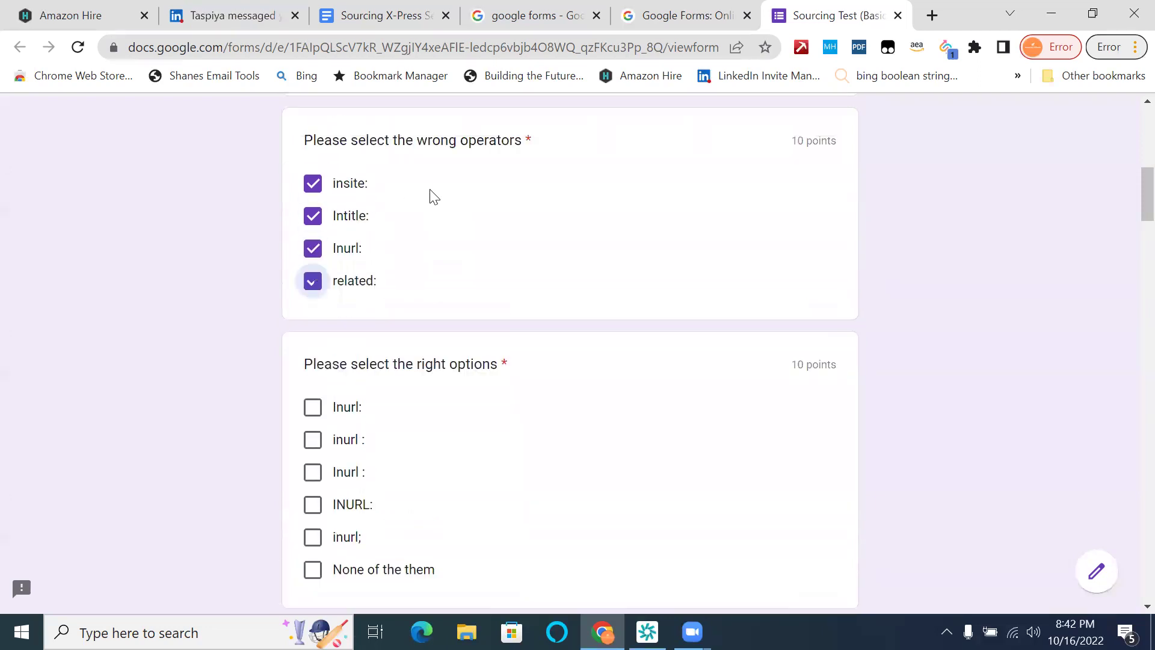
{"action": "left_click", "coordinate": [317, 297]}
{"action": "left_click", "coordinate": [319, 298]}
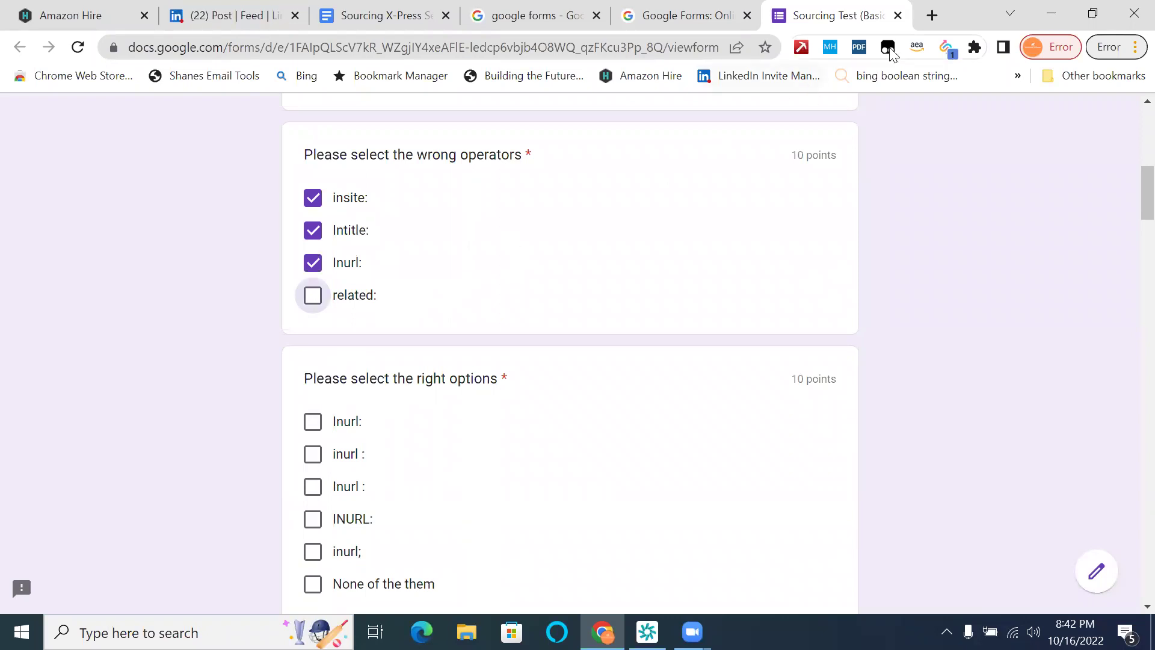
{"action": "left_click", "coordinate": [934, 16]}
{"action": "type", "text": "related:www.infosys.com"}
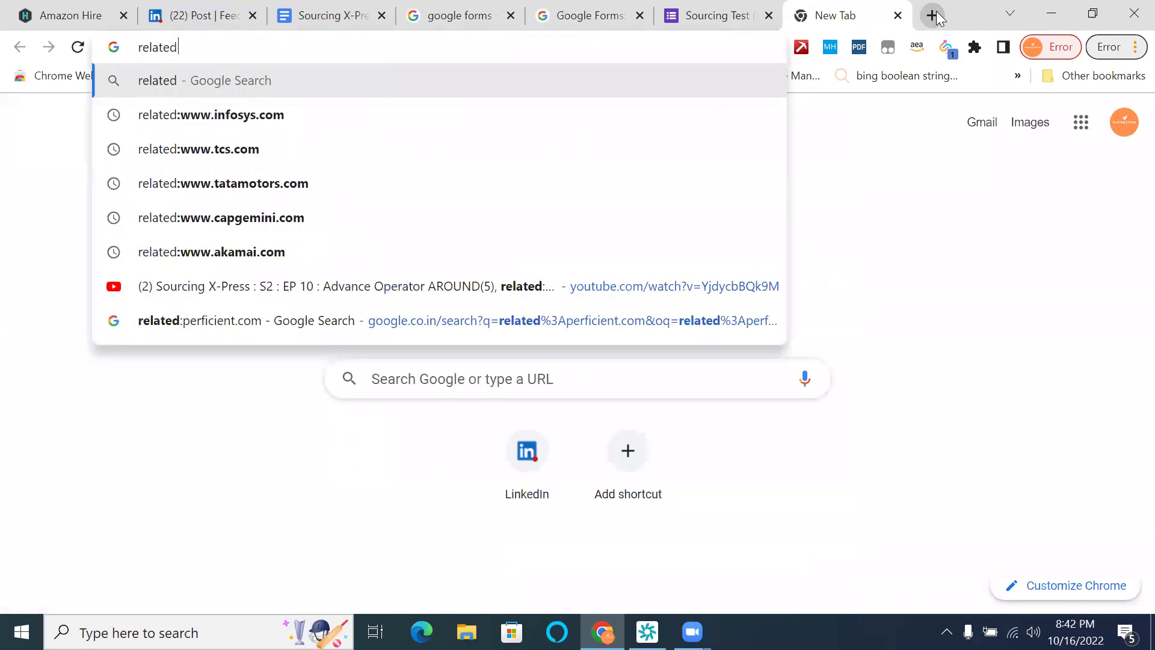
{"action": "key", "text": "Down"}
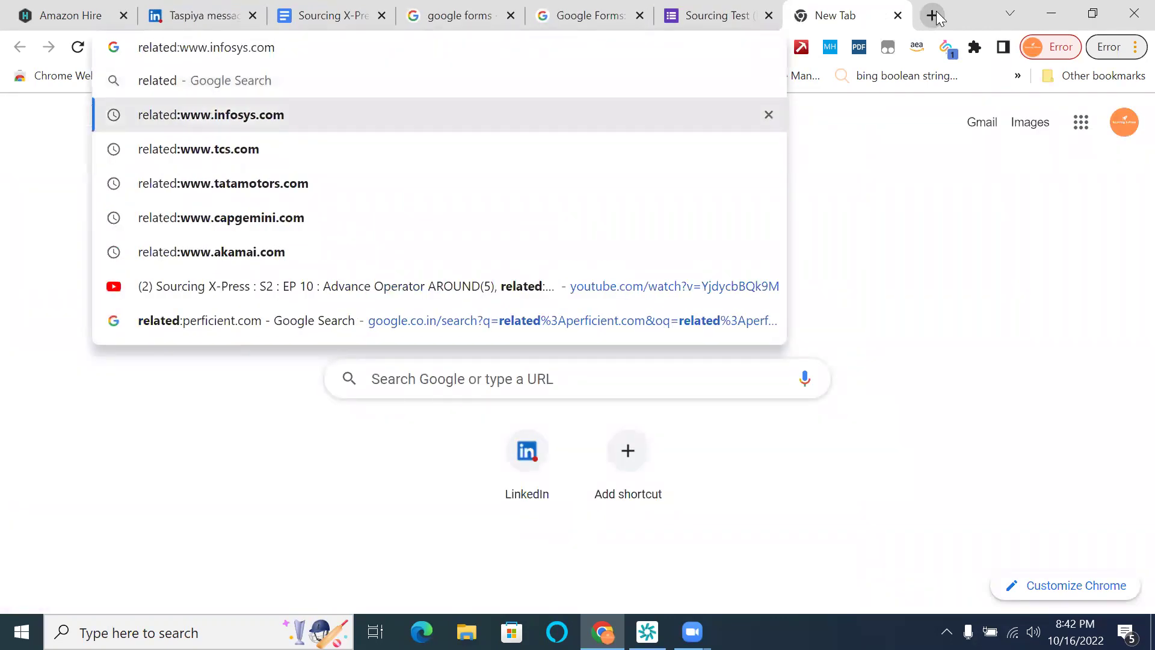
{"action": "key", "text": "Return"}
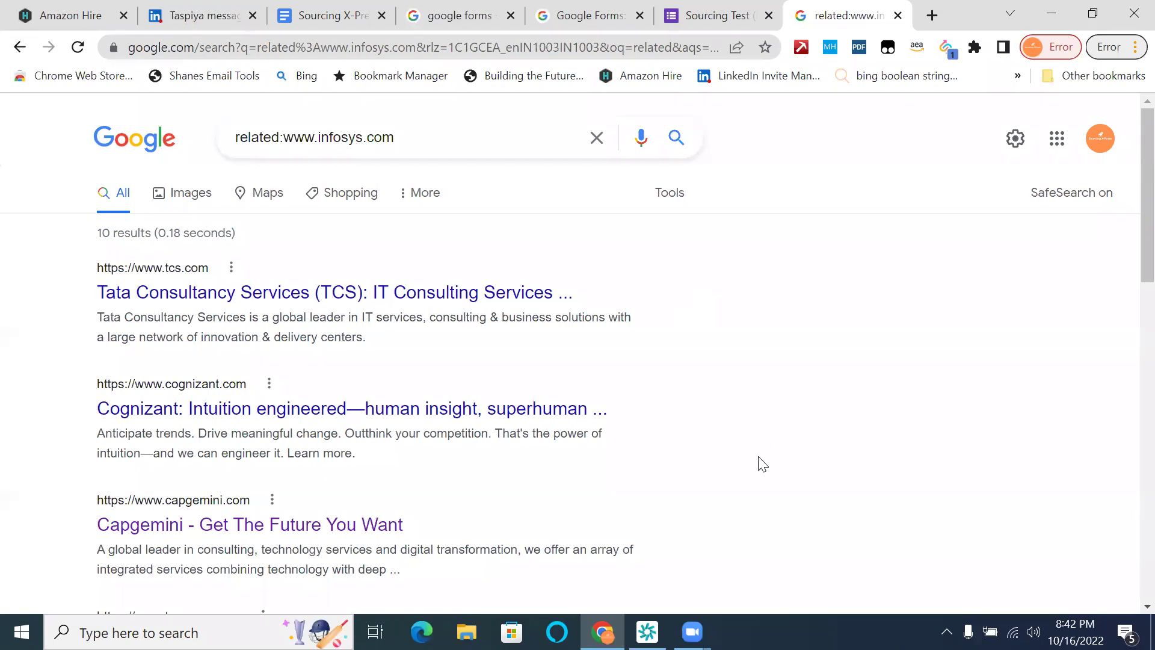
{"action": "scroll", "coordinate": [759, 464], "scroll_direction": "down", "scroll_amount": 5}
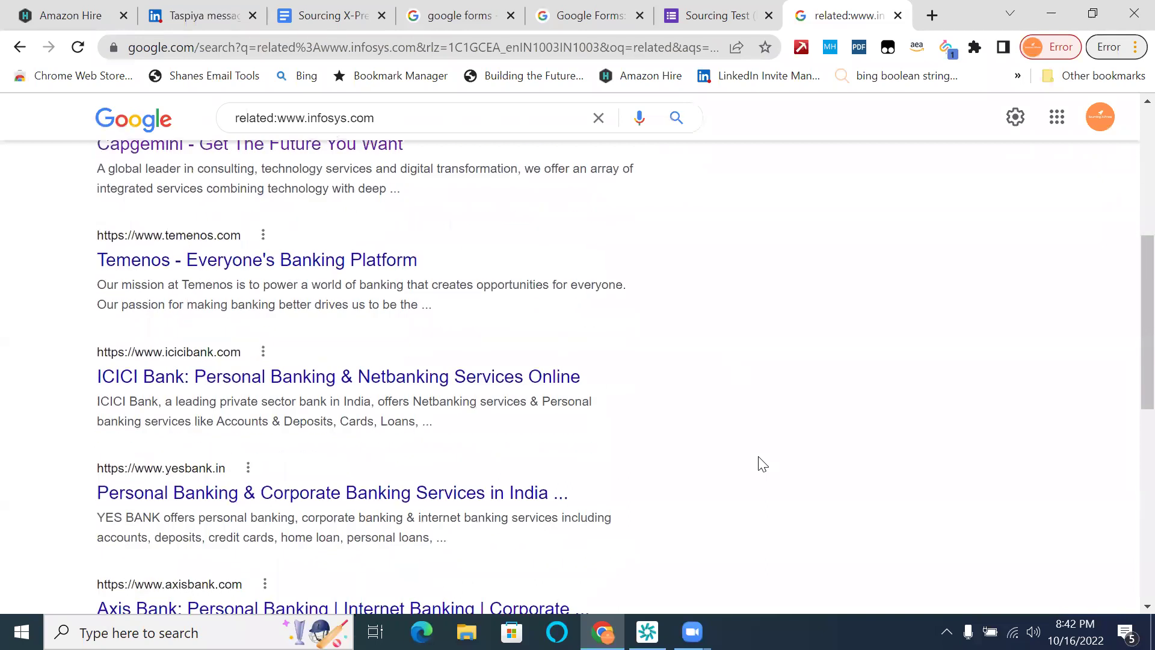
{"action": "scroll", "coordinate": [759, 464], "scroll_direction": "down", "scroll_amount": 5}
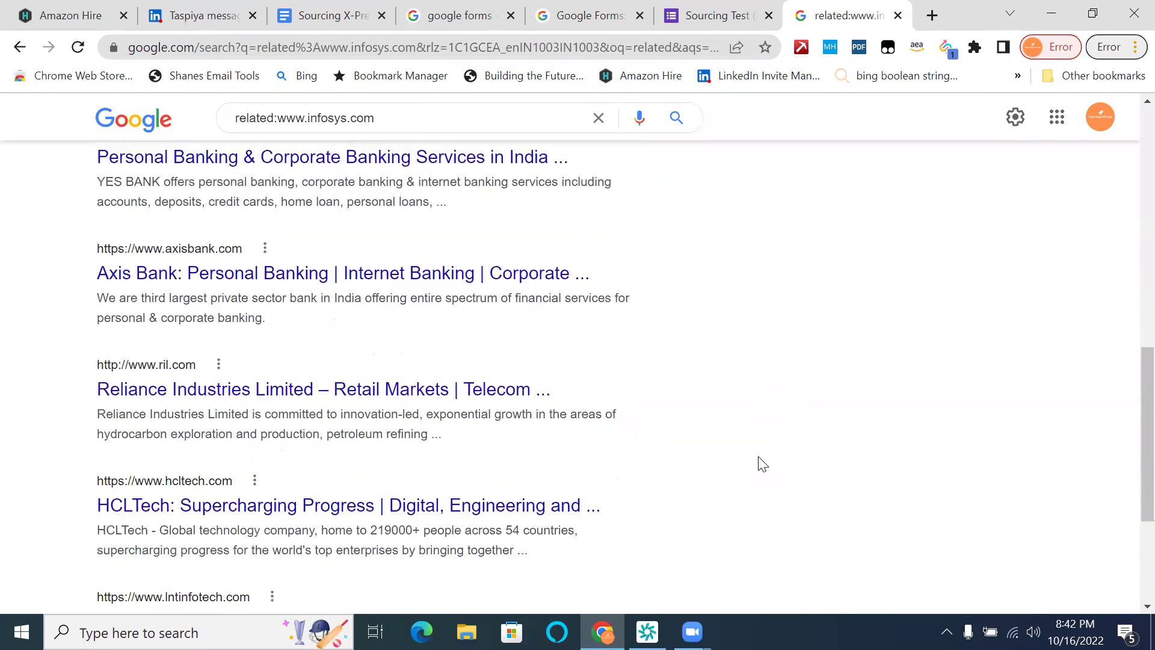
{"action": "scroll", "coordinate": [759, 464], "scroll_direction": "down", "scroll_amount": 4}
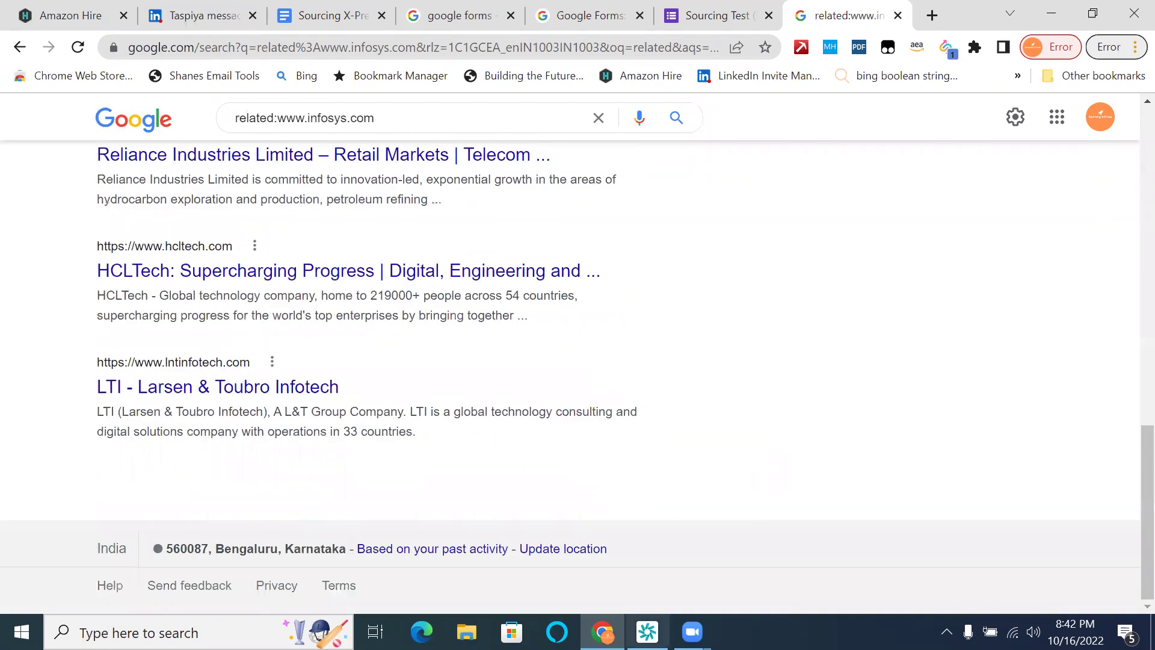
{"action": "double_click", "coordinate": [331, 116]}
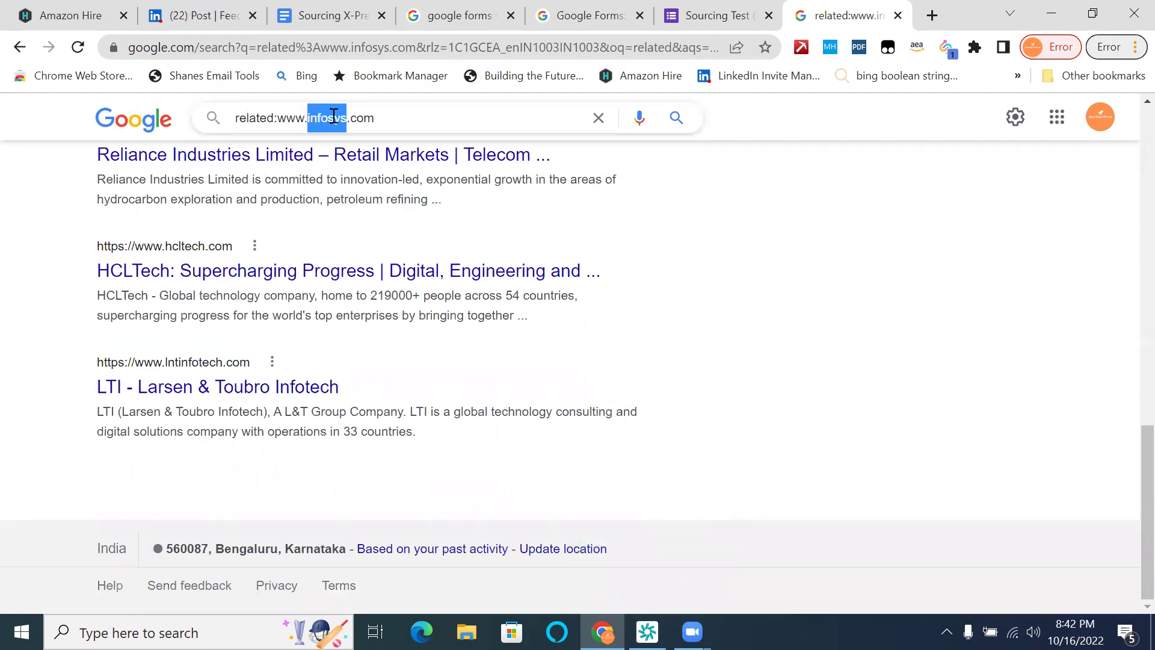
{"action": "type", "text": "sams"}
{"action": "type", "text": "ung"}
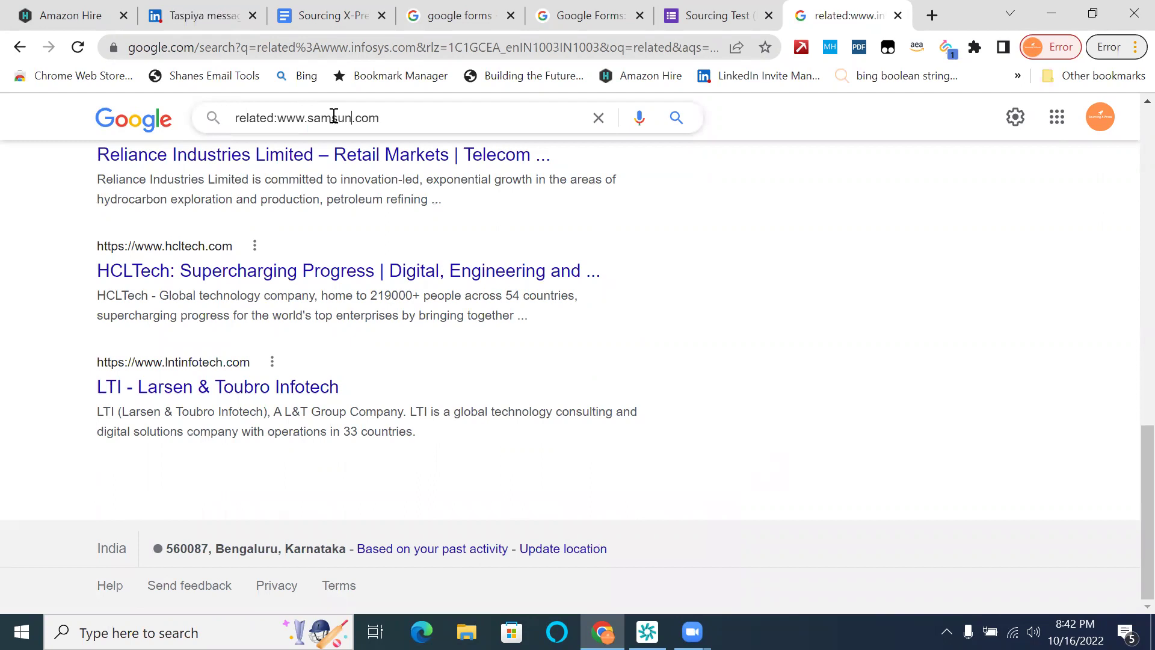
{"action": "key", "text": "Return"}
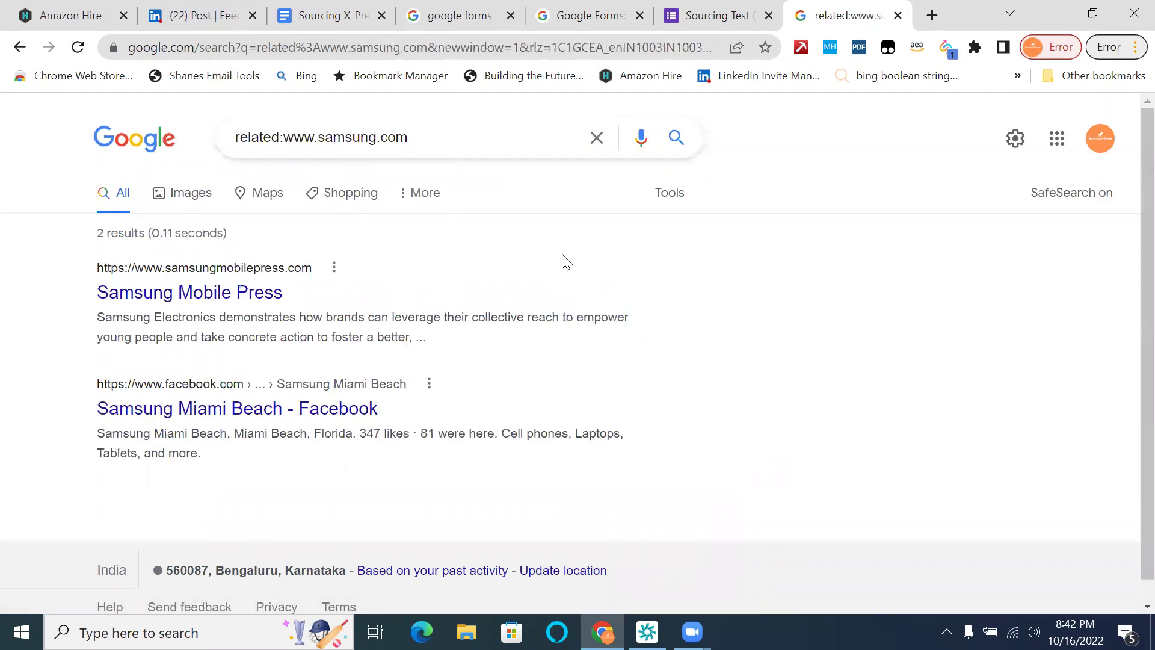
{"action": "double_click", "coordinate": [349, 139]}
{"action": "key", "text": "BackSpace"}
{"action": "type", "text": "inytel"}
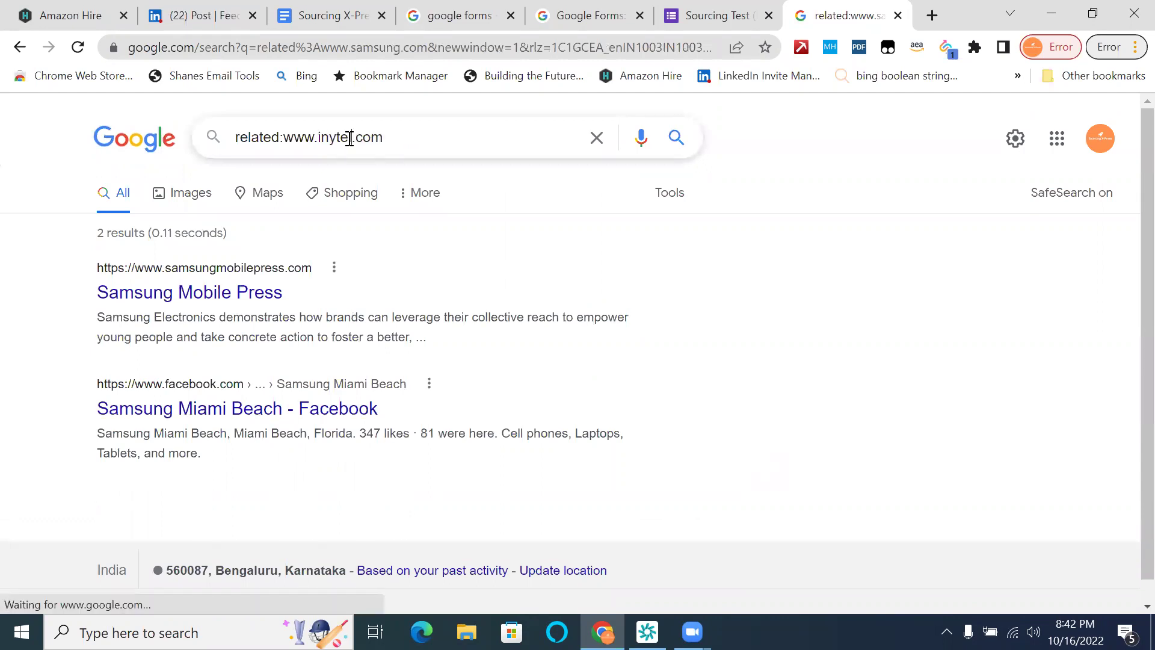
{"action": "key", "text": "BackSpace"}
{"action": "key", "text": "BackSpace"}
{"action": "key", "text": "BackSpace"}
{"action": "type", "text": "tel"}
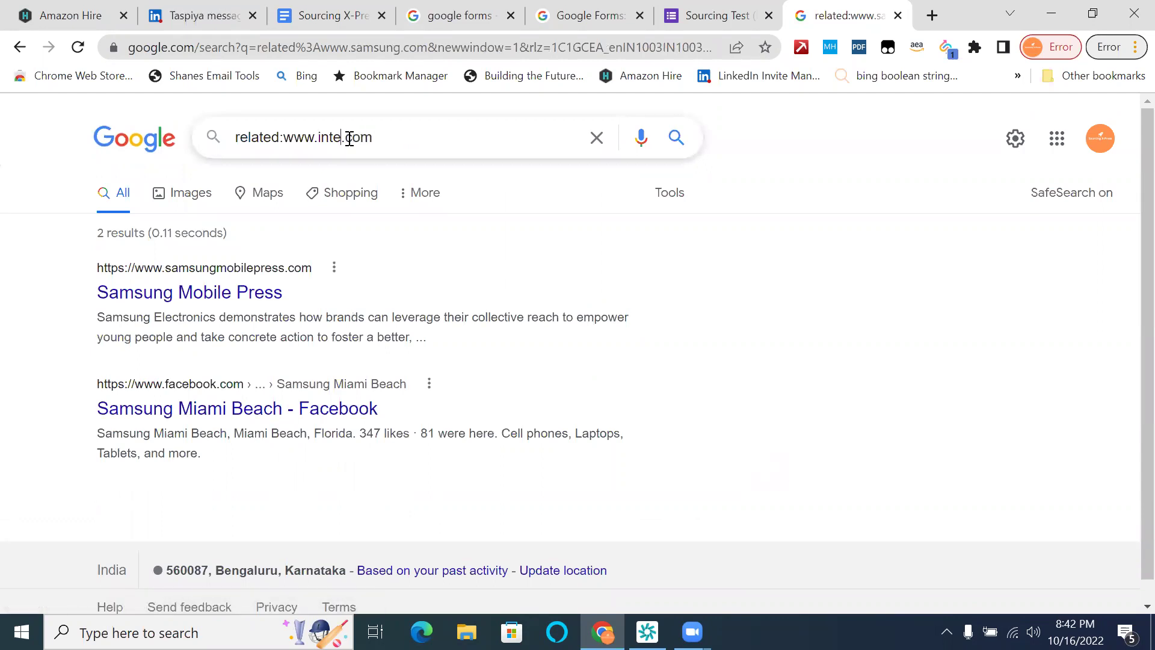
{"action": "key", "text": "Return"}
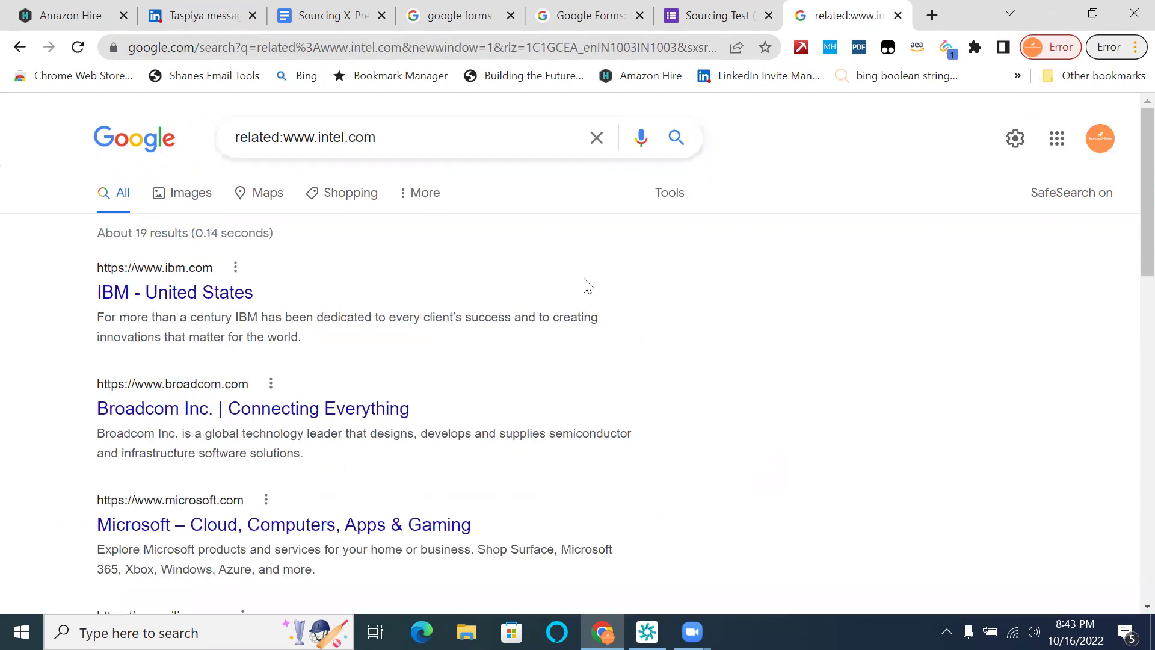
{"action": "scroll", "coordinate": [663, 248], "scroll_direction": "down", "scroll_amount": 3}
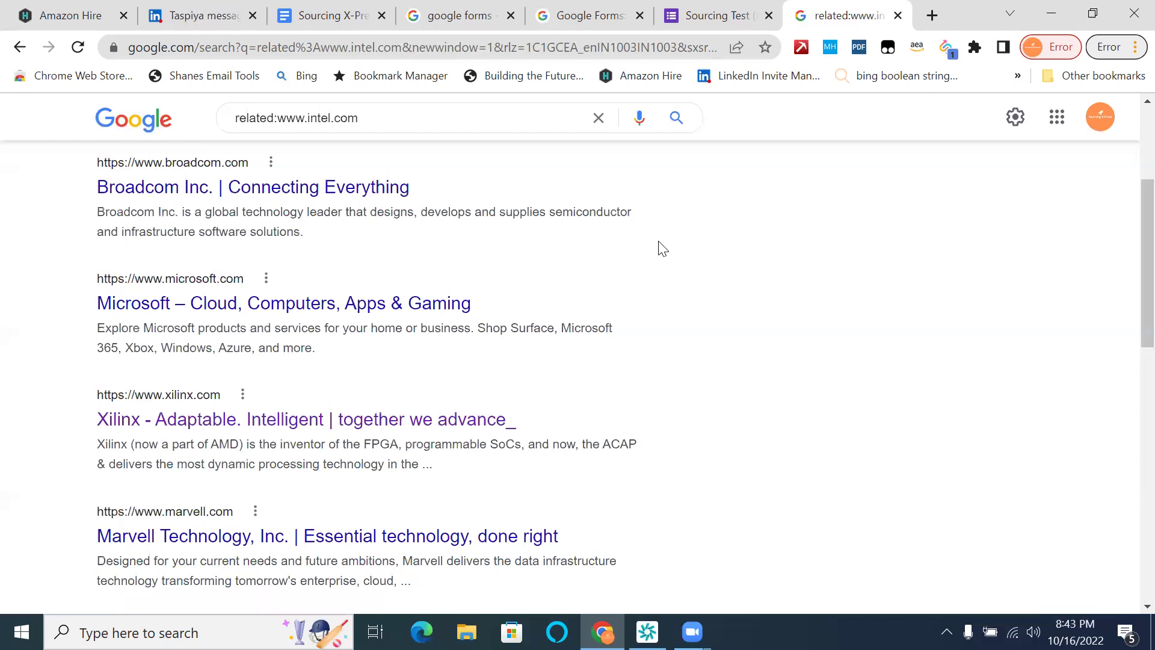
{"action": "scroll", "coordinate": [663, 249], "scroll_direction": "down", "scroll_amount": 4}
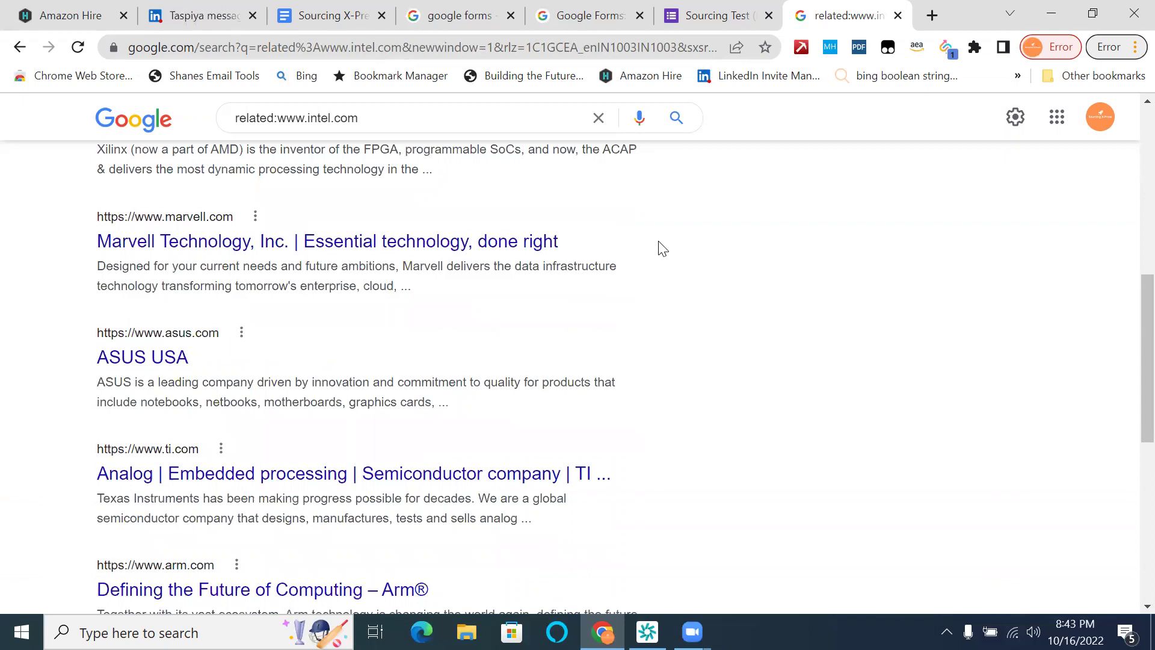
{"action": "scroll", "coordinate": [663, 248], "scroll_direction": "down", "scroll_amount": 4}
{"action": "scroll", "coordinate": [662, 249], "scroll_direction": "down", "scroll_amount": 1}
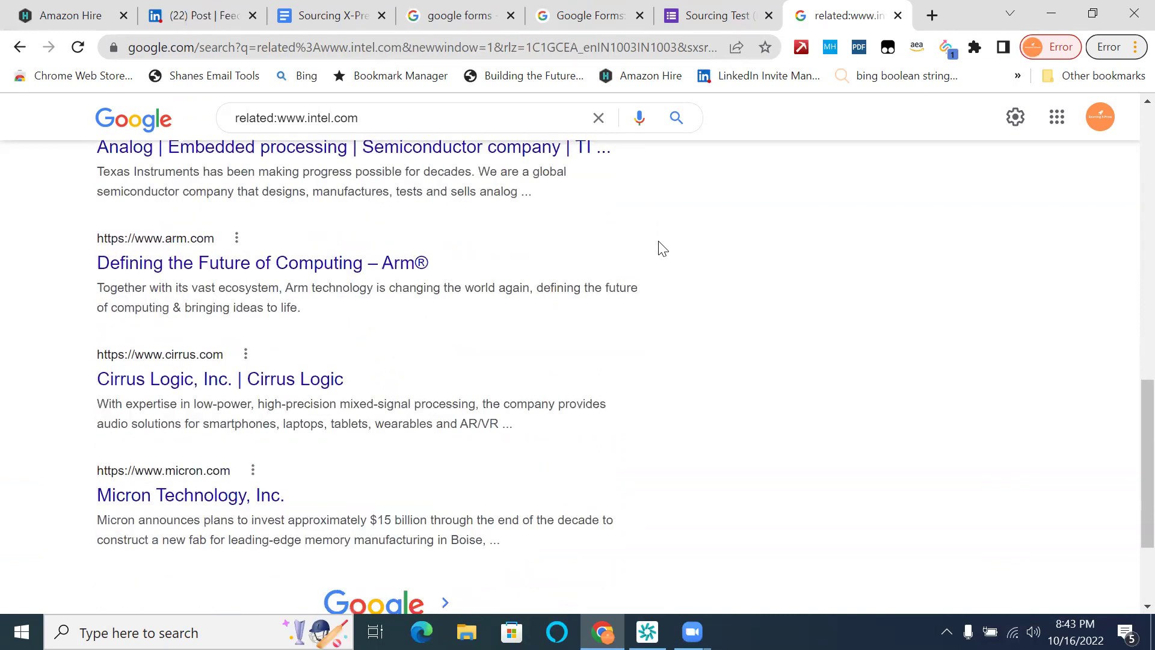
{"action": "scroll", "coordinate": [662, 249], "scroll_direction": "down", "scroll_amount": 2}
{"action": "scroll", "coordinate": [662, 248], "scroll_direction": "up", "scroll_amount": 15}
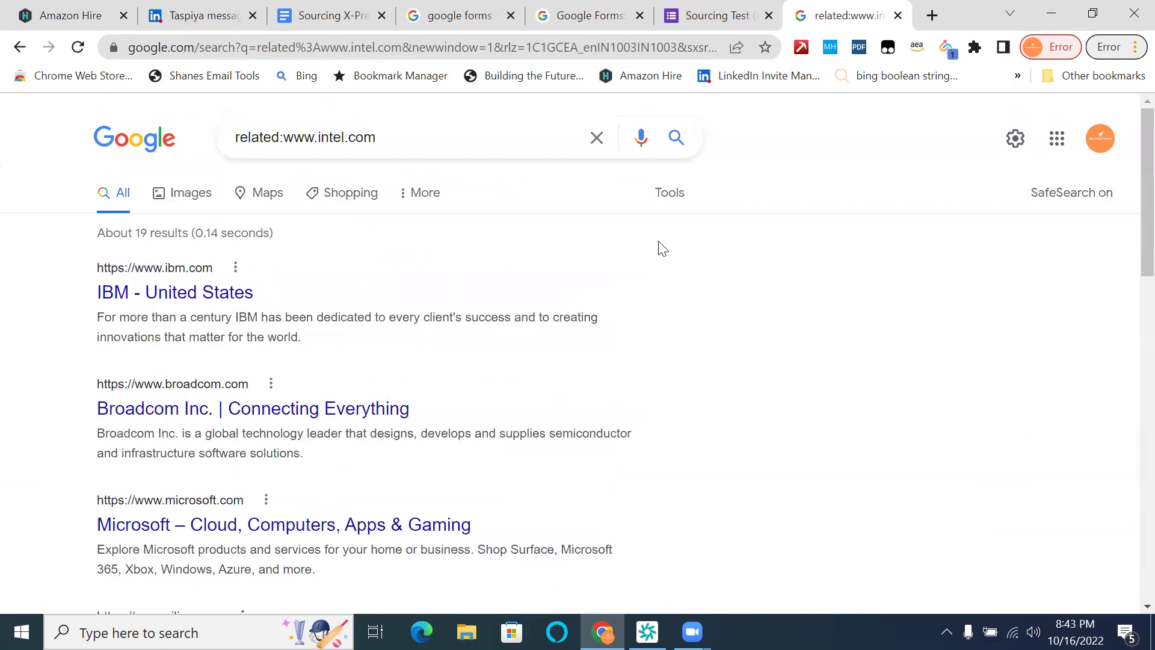
{"action": "left_click", "coordinate": [716, 19]}
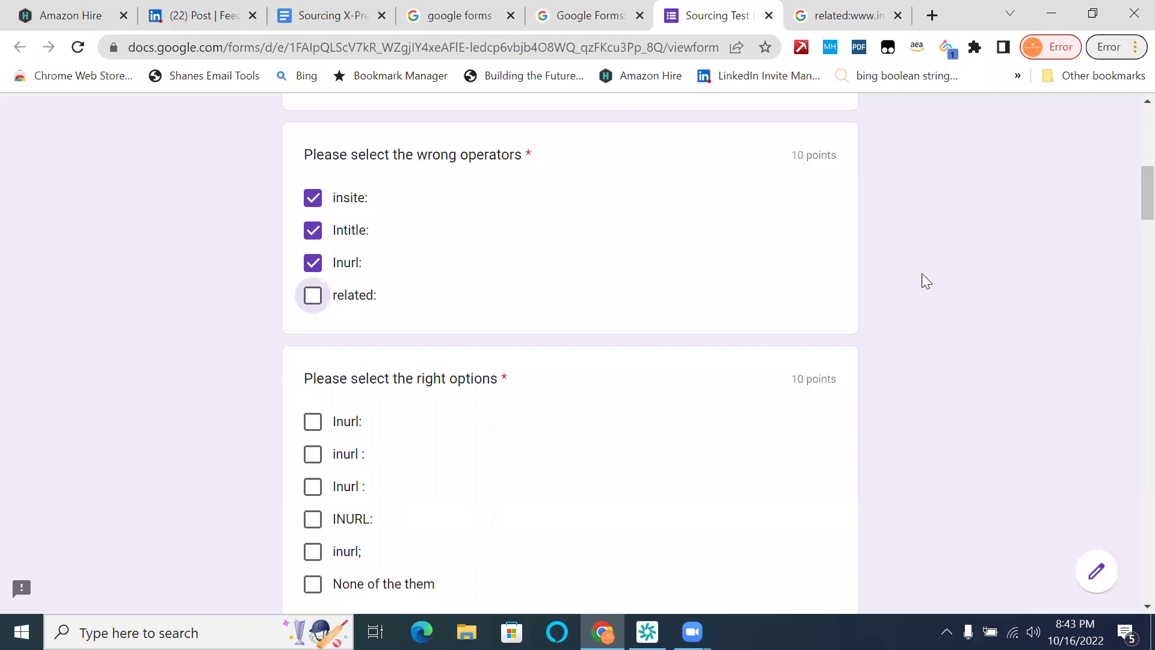
{"action": "left_click", "coordinate": [841, 12]}
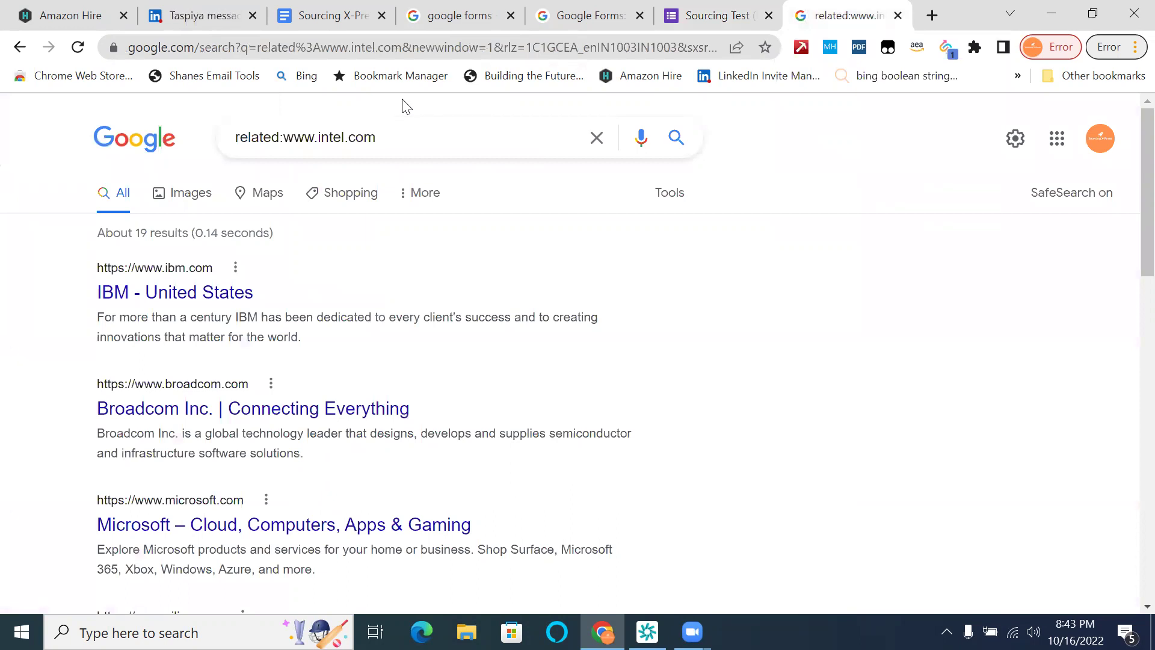
{"action": "double_click", "coordinate": [332, 137]}
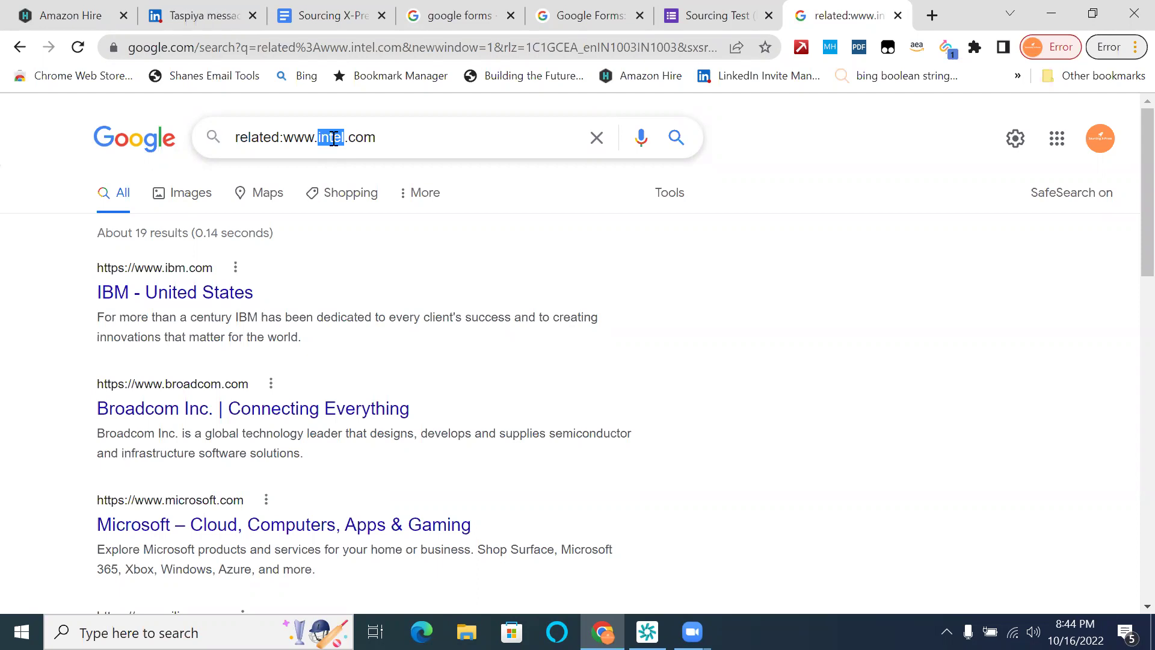
{"action": "type", "text": "linkedin"}
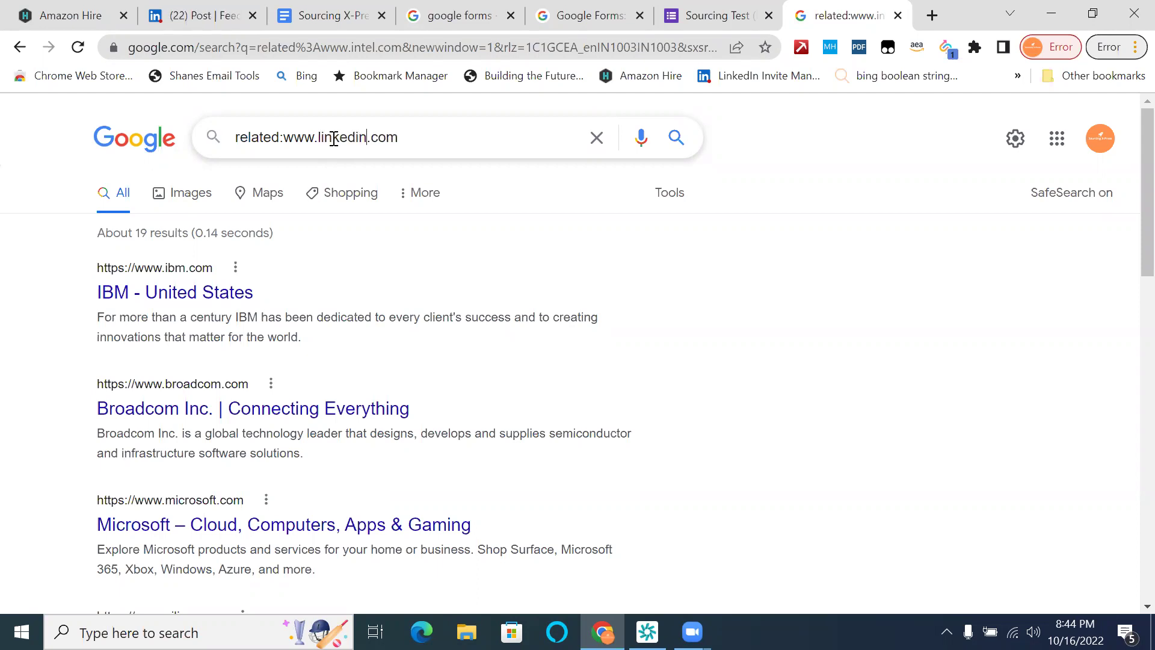
{"action": "key", "text": "Return"}
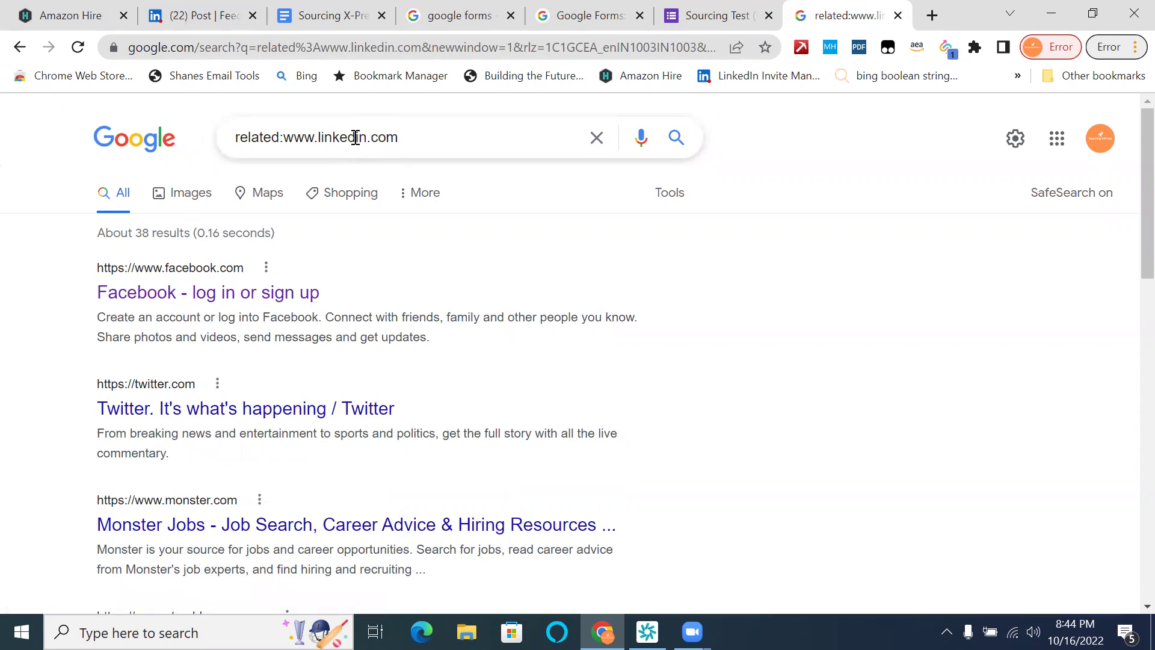
{"action": "scroll", "coordinate": [606, 280], "scroll_direction": "down", "scroll_amount": 3}
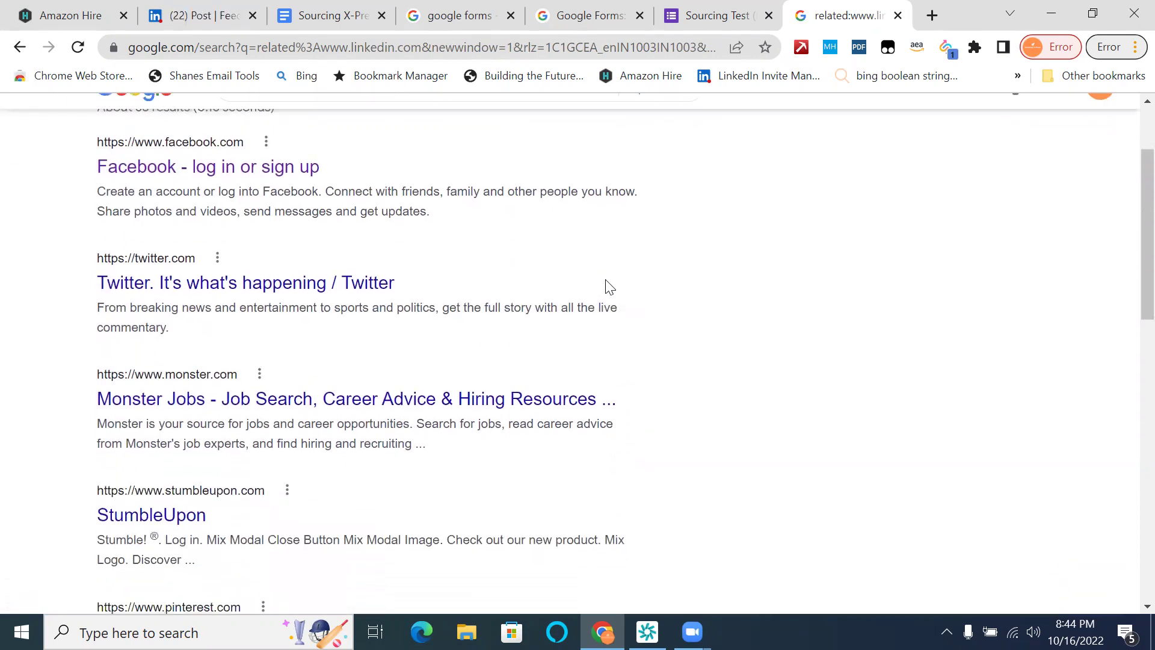
{"action": "scroll", "coordinate": [606, 281], "scroll_direction": "down", "scroll_amount": 2}
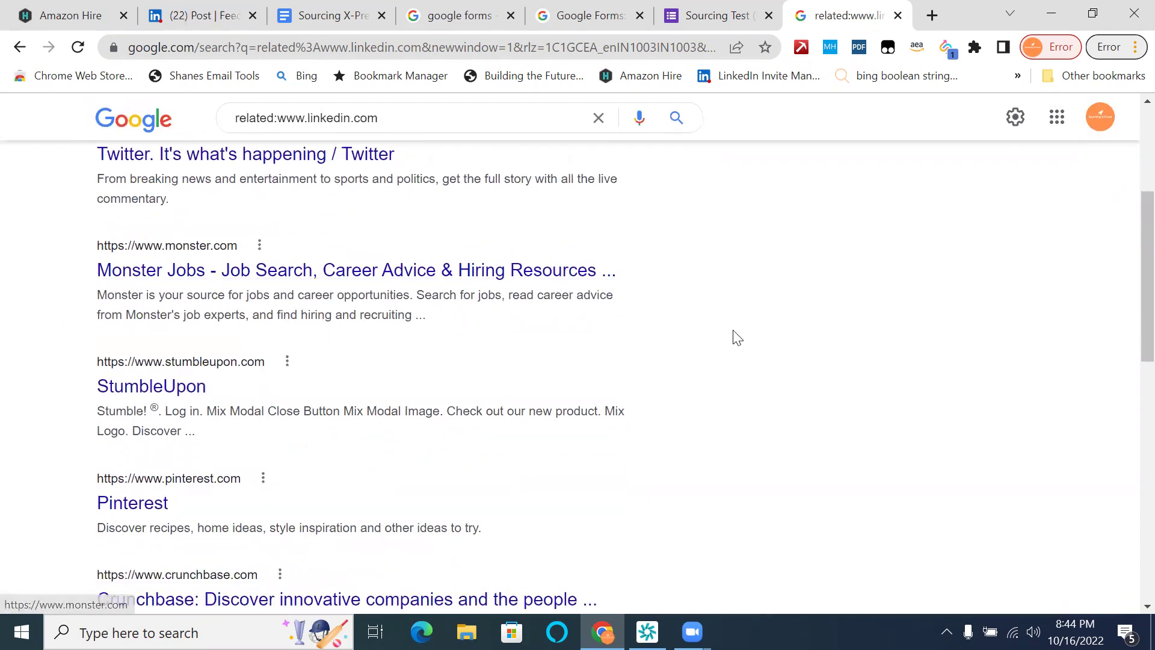
{"action": "scroll", "coordinate": [737, 337], "scroll_direction": "down", "scroll_amount": 2}
{"action": "scroll", "coordinate": [738, 337], "scroll_direction": "down", "scroll_amount": 6}
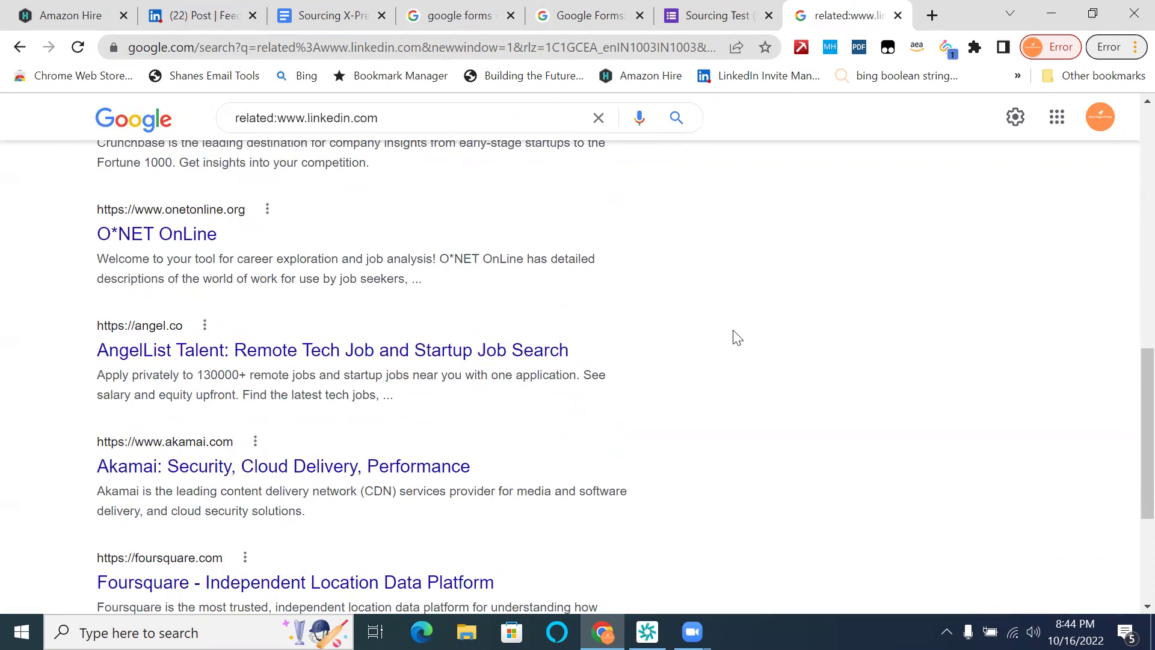
{"action": "scroll", "coordinate": [738, 338], "scroll_direction": "down", "scroll_amount": 5}
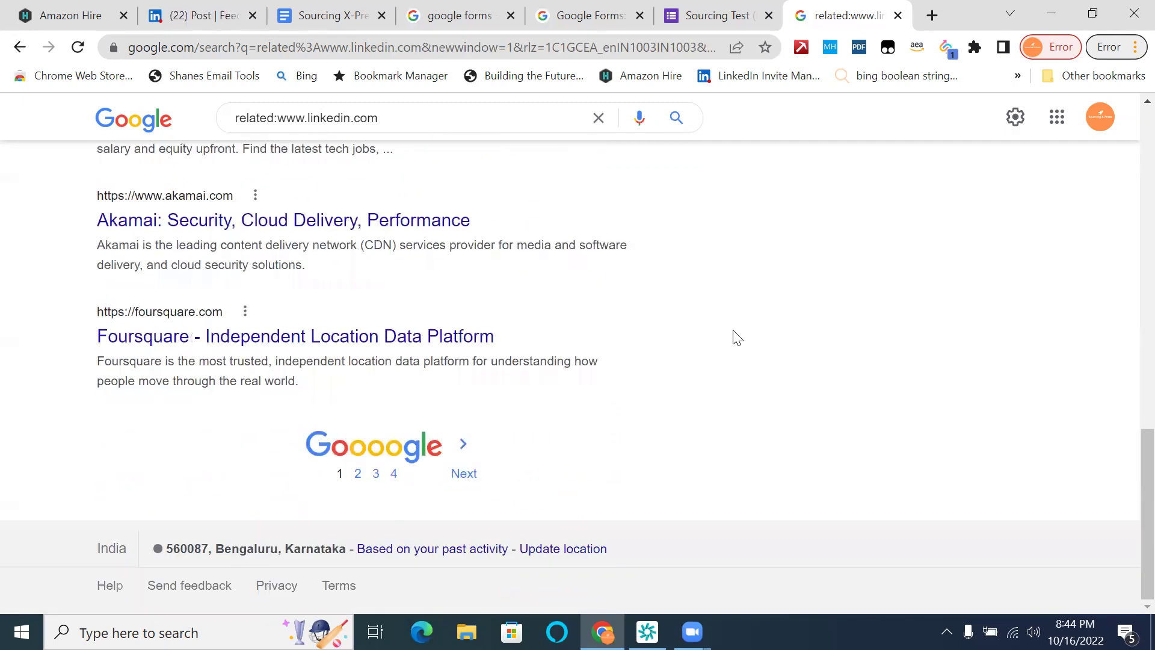
- Back in the quiz, answer None of the them for the right inurl options
{"action": "left_click", "coordinate": [717, 16]}
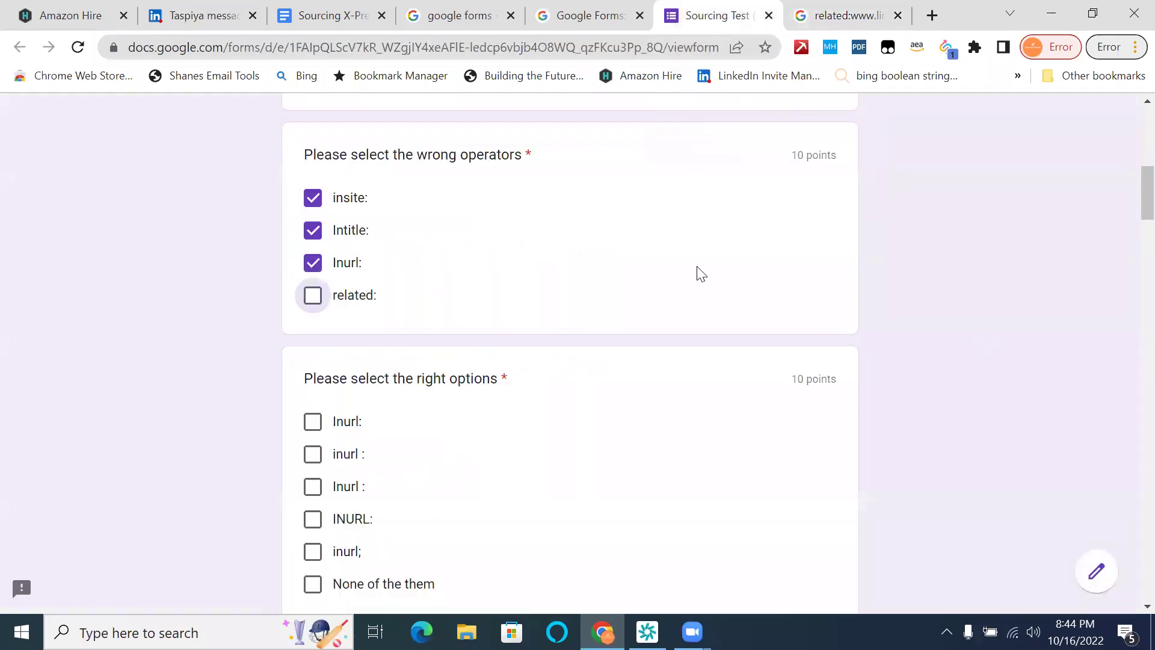
{"action": "scroll", "coordinate": [698, 272], "scroll_direction": "down", "scroll_amount": 2}
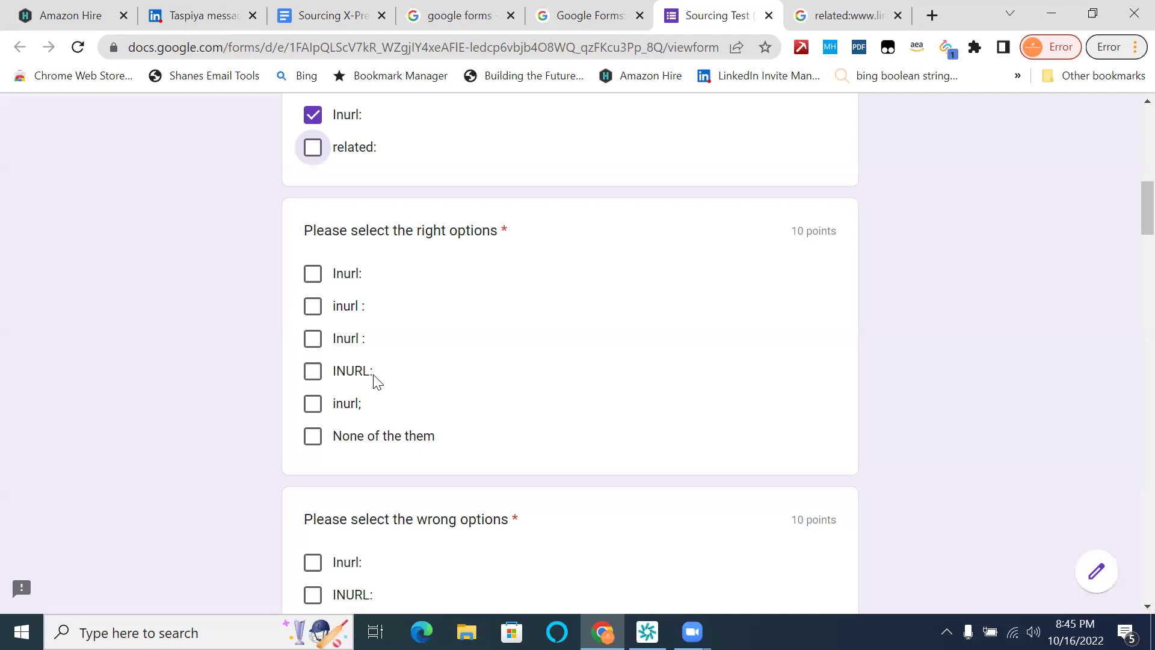
{"action": "left_click", "coordinate": [312, 437]}
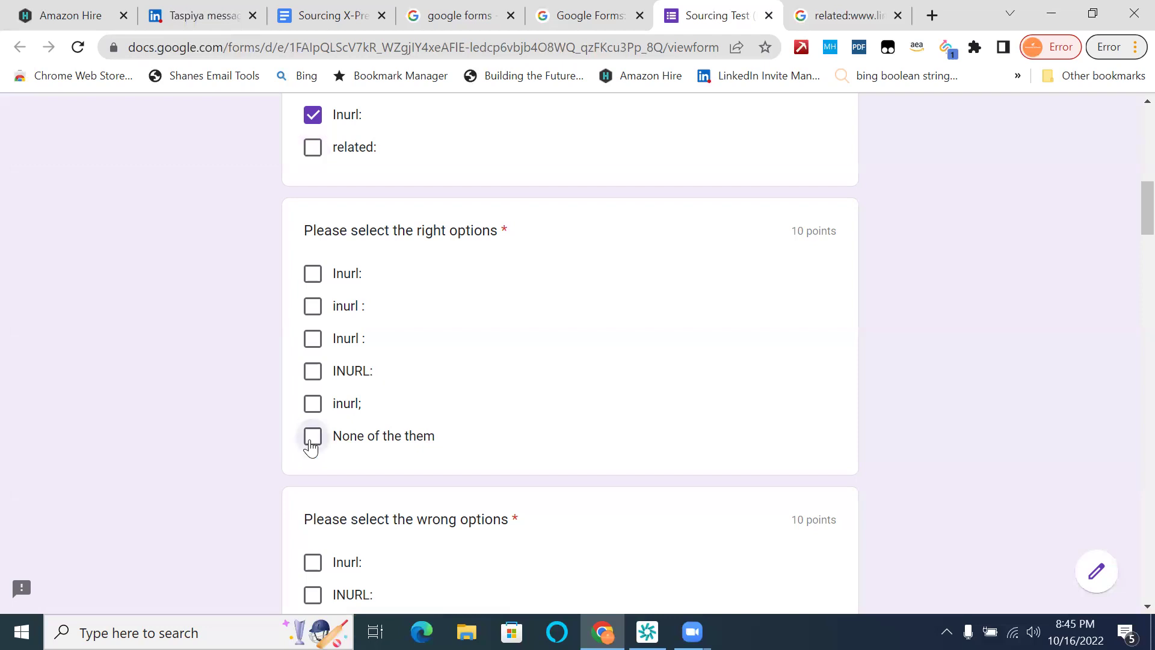
{"action": "scroll", "coordinate": [615, 385], "scroll_direction": "down", "scroll_amount": 5}
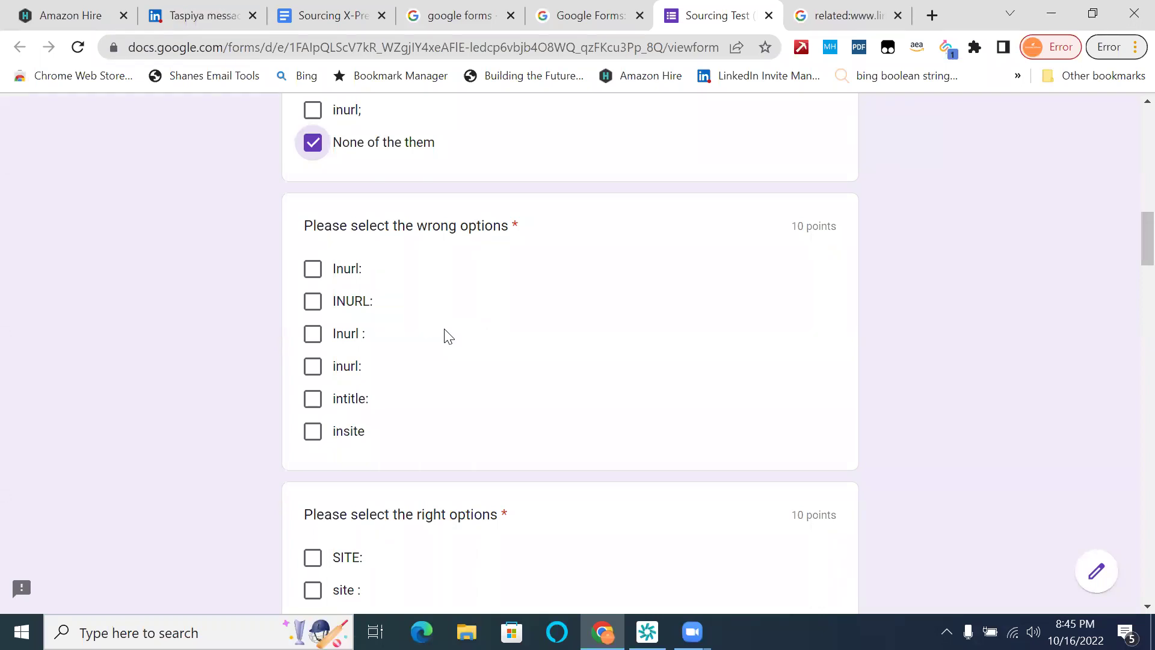
- Mark Inurl :, insite, Inurl: and INURL: as the wrong inurl options
{"action": "left_click", "coordinate": [313, 337]}
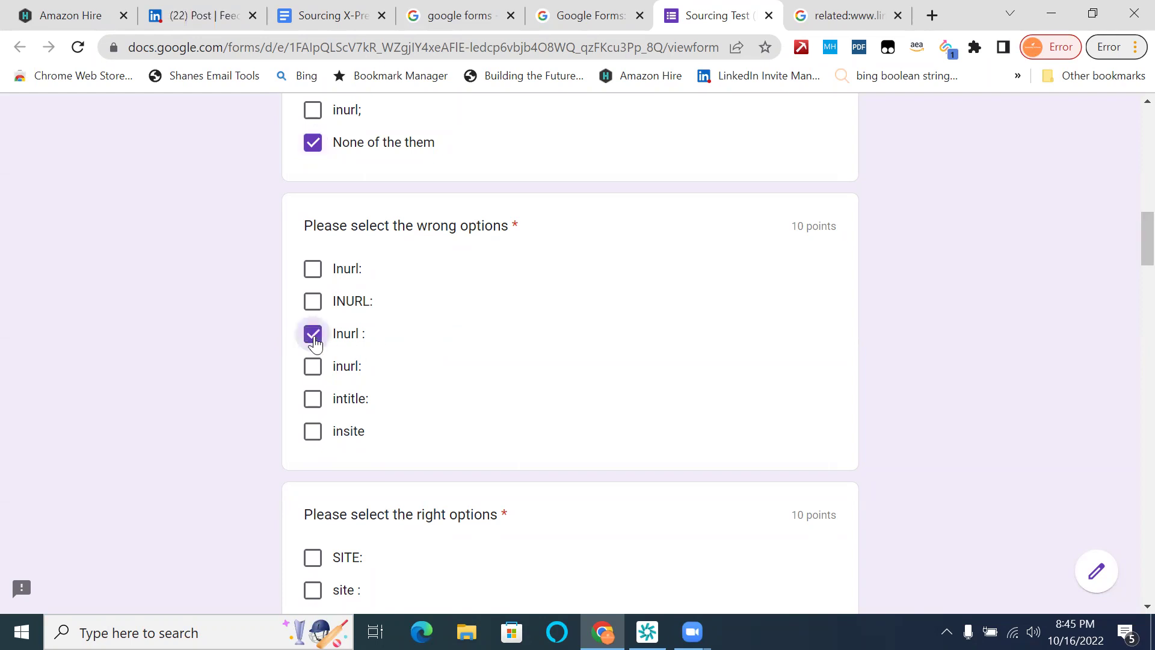
{"action": "left_click", "coordinate": [312, 438]}
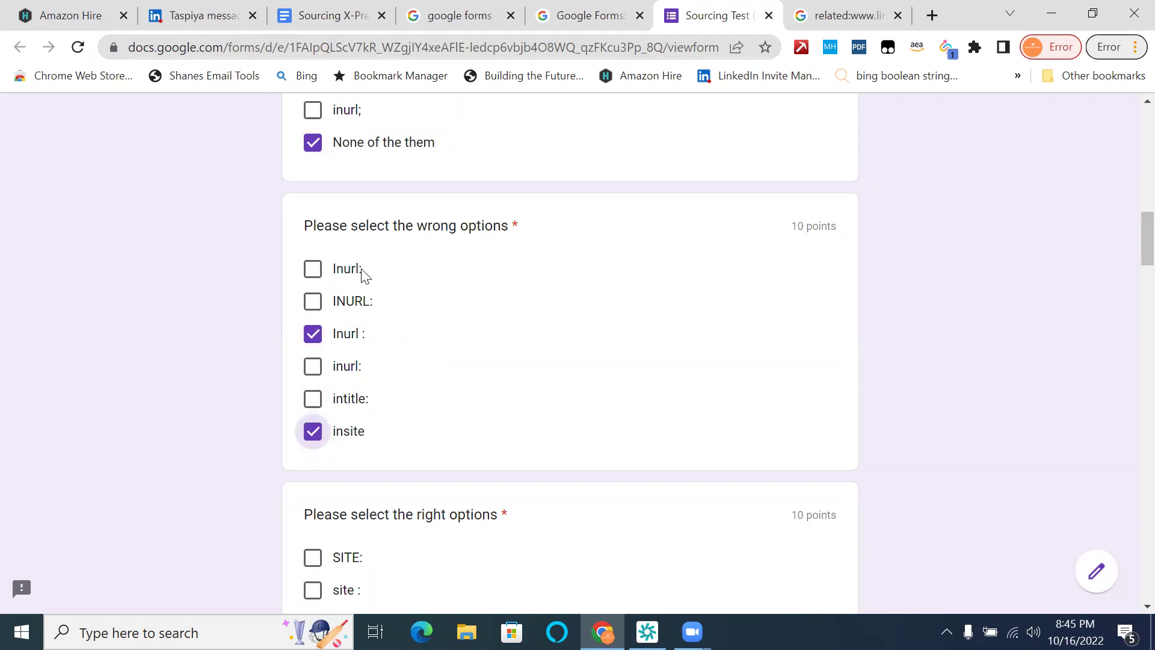
{"action": "left_click", "coordinate": [313, 272]}
{"action": "scroll", "coordinate": [413, 289], "scroll_direction": "up", "scroll_amount": 2}
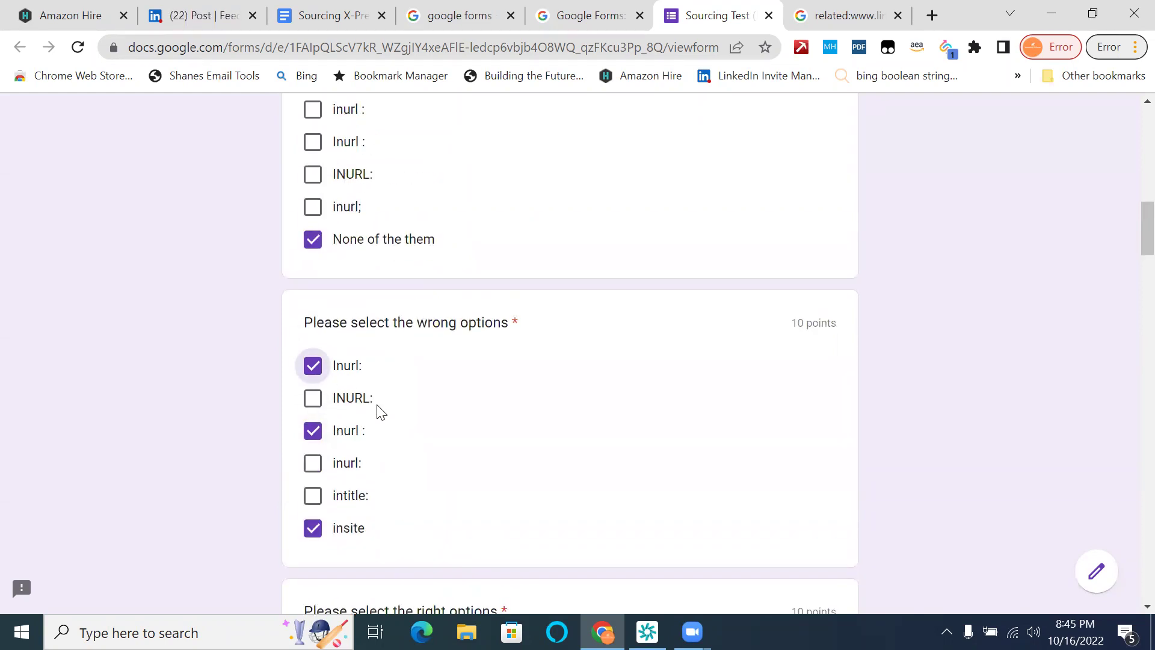
{"action": "scroll", "coordinate": [379, 411], "scroll_direction": "down", "scroll_amount": 1}
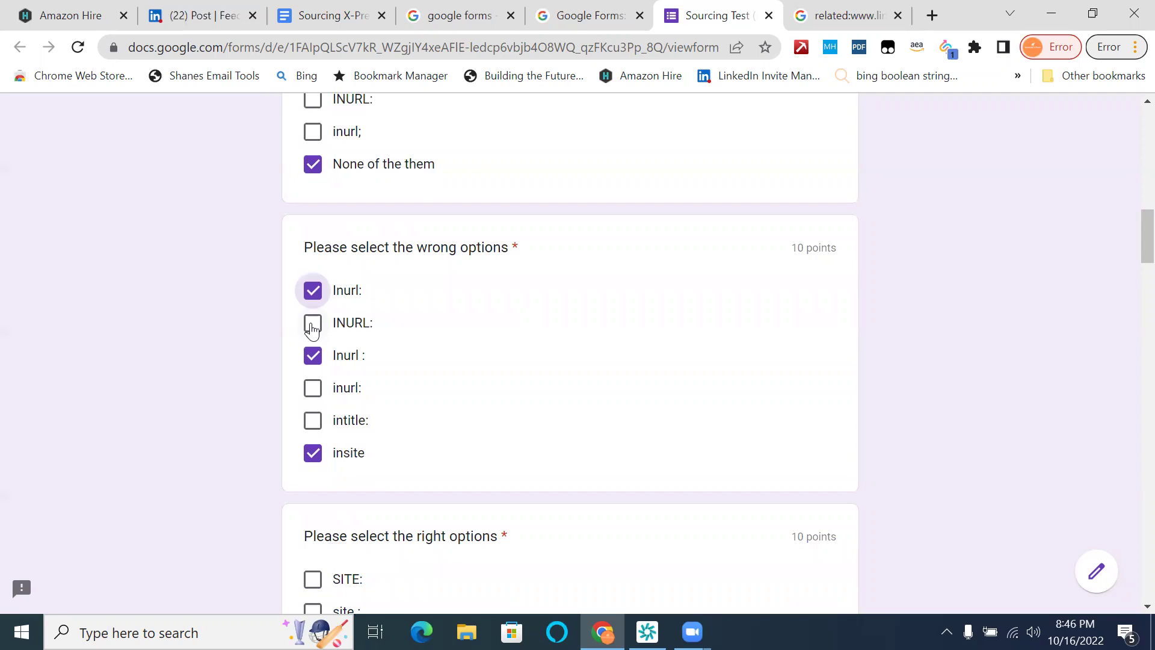
{"action": "left_click", "coordinate": [313, 325]}
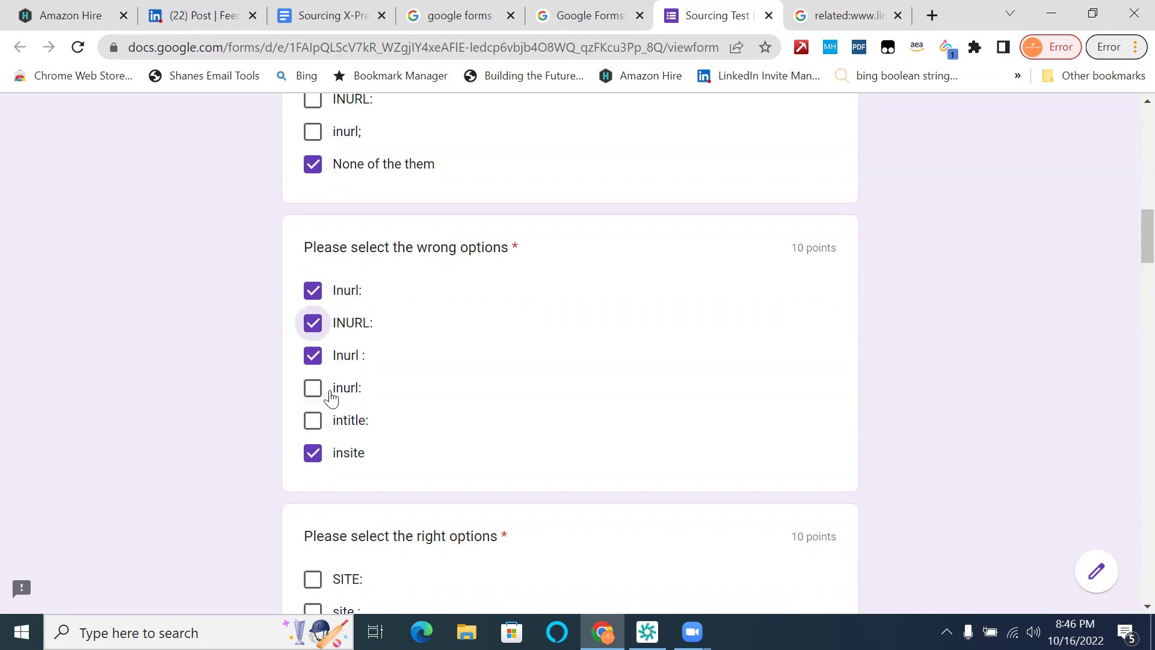
{"action": "scroll", "coordinate": [394, 387], "scroll_direction": "down", "scroll_amount": 1}
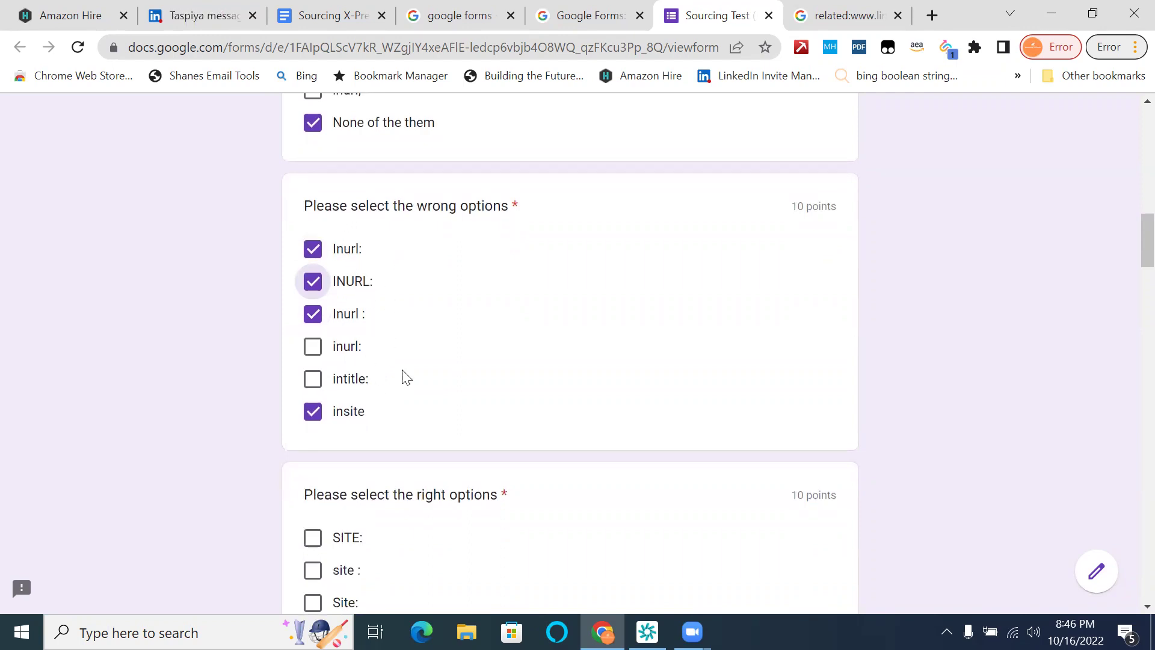
{"action": "scroll", "coordinate": [452, 390], "scroll_direction": "down", "scroll_amount": 3}
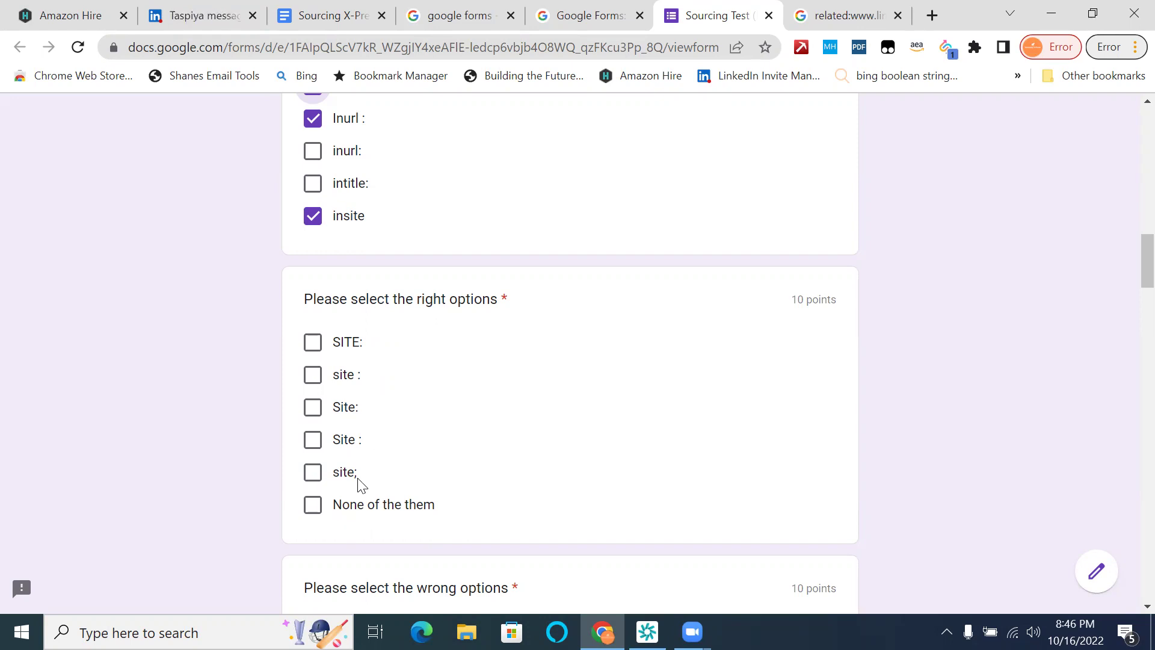
- Answer None of the them for right site options, mark SITE:, SITE :, site :, Site: wrong, then begin a site:linkedin search
{"action": "left_click", "coordinate": [312, 512]}
{"action": "scroll", "coordinate": [584, 451], "scroll_direction": "down", "scroll_amount": 6}
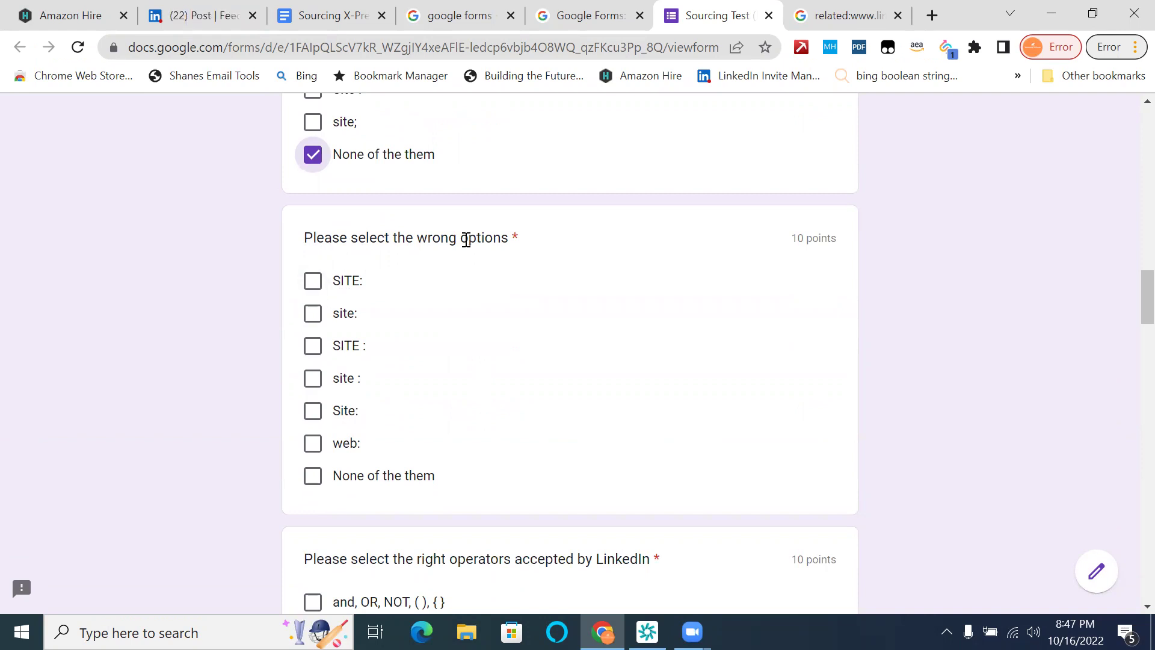
{"action": "left_click", "coordinate": [314, 283]}
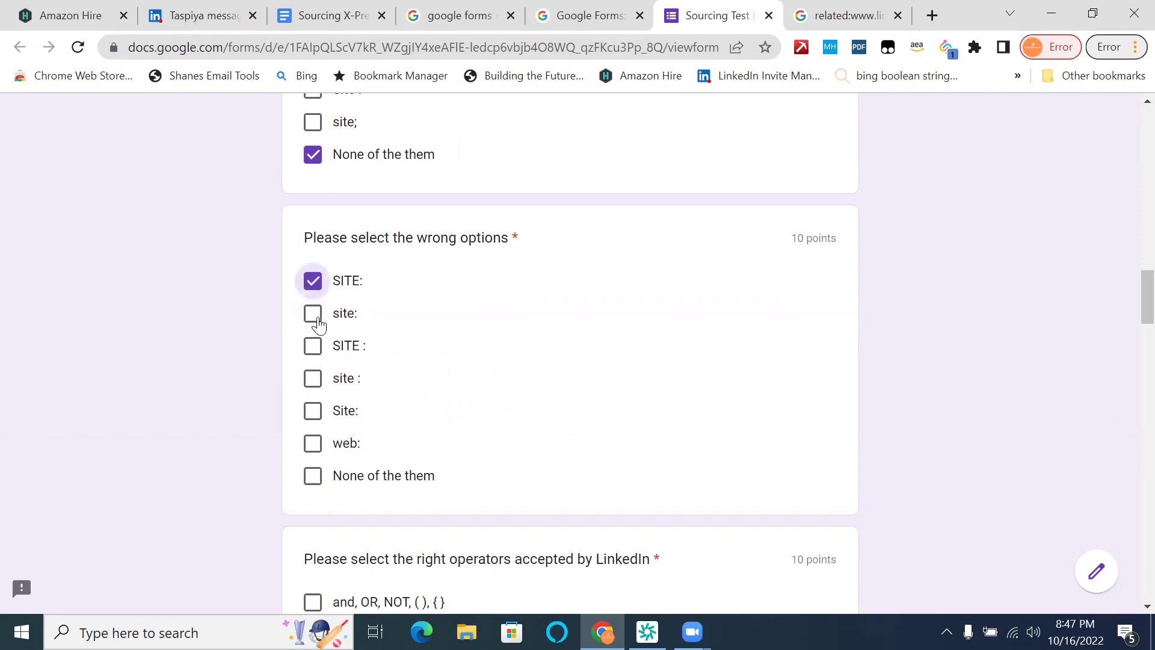
{"action": "left_click", "coordinate": [319, 351]}
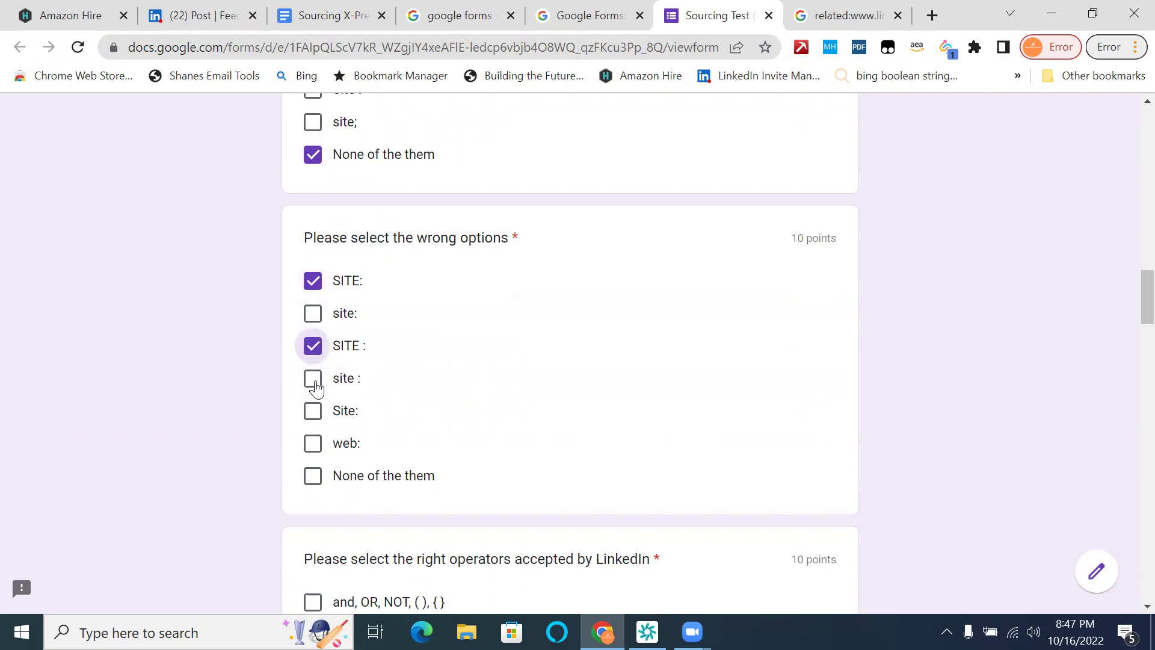
{"action": "left_click", "coordinate": [316, 385]}
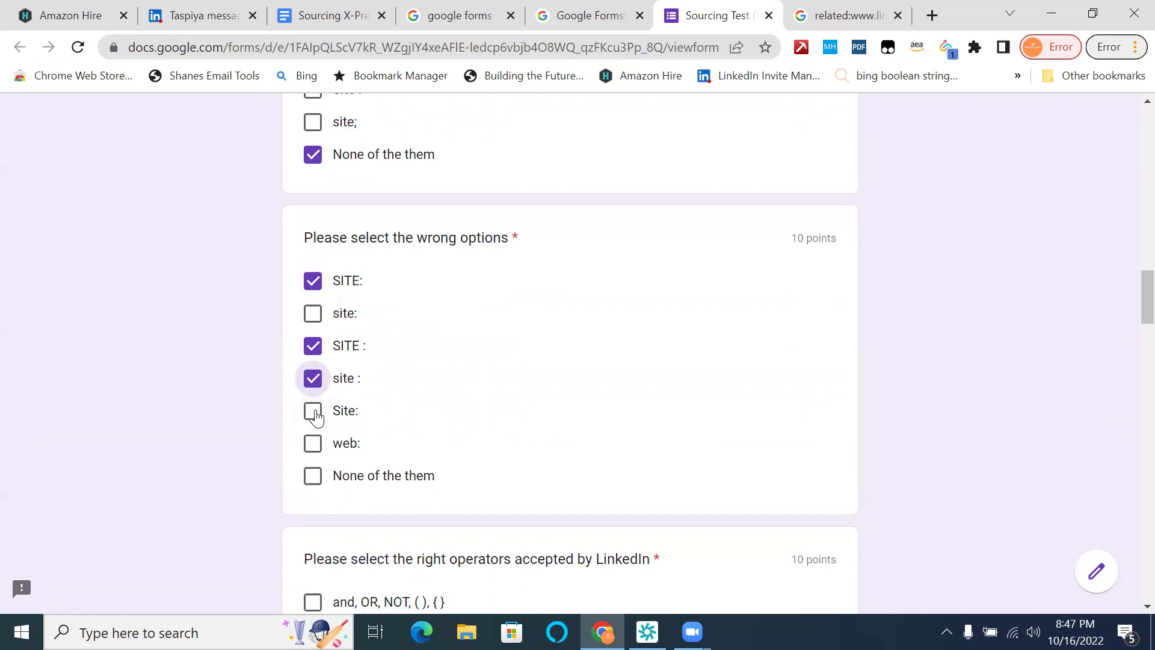
{"action": "left_click", "coordinate": [314, 412]}
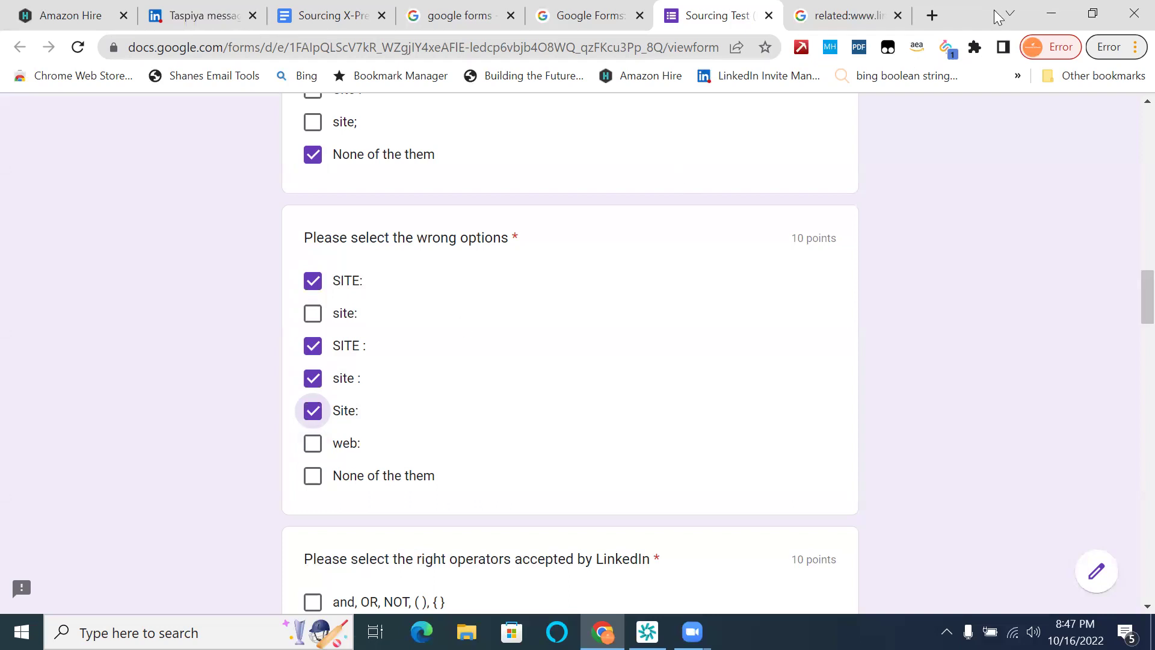
{"action": "left_click", "coordinate": [933, 15]}
{"action": "type", "text": "site"}
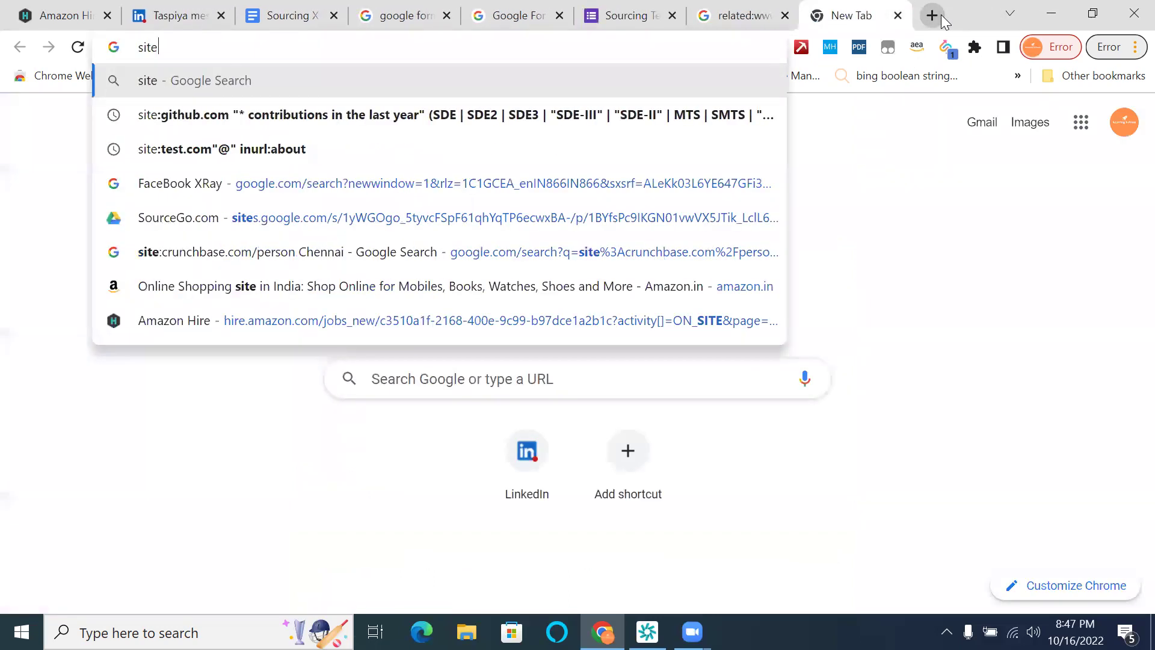
{"action": "type", "text": ":"}
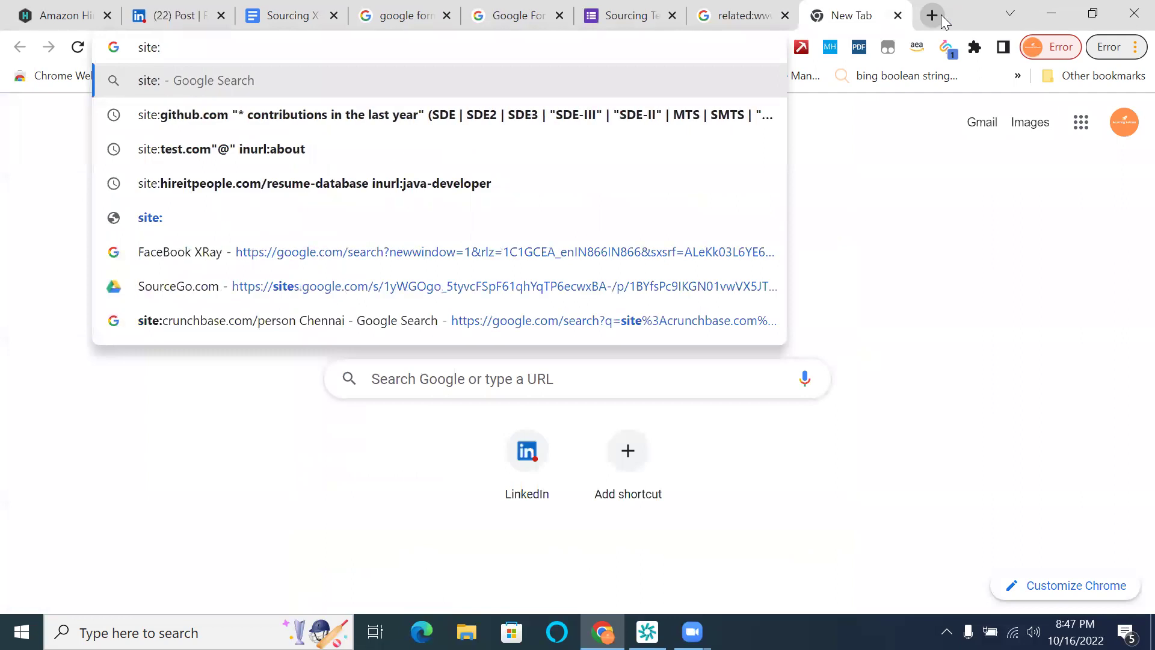
{"action": "type", "text": "linkedin"}
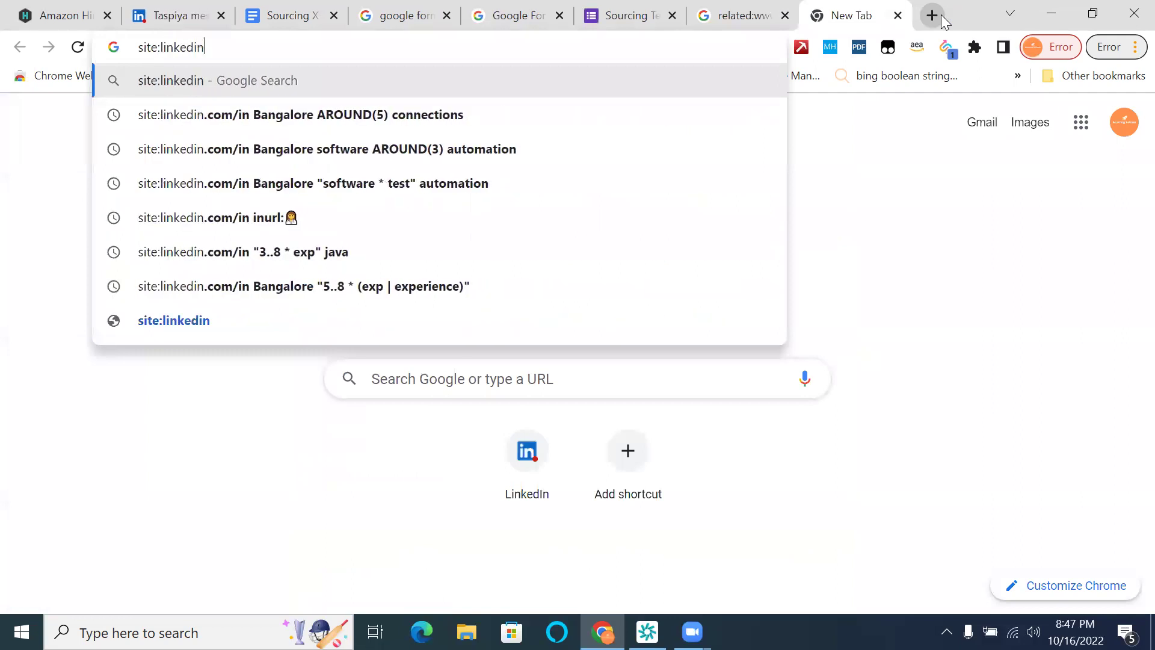
- Run the saved LinkedIn "software * test" automation search, then rerun it with web: replacing site:
{"action": "key", "text": "Down"}
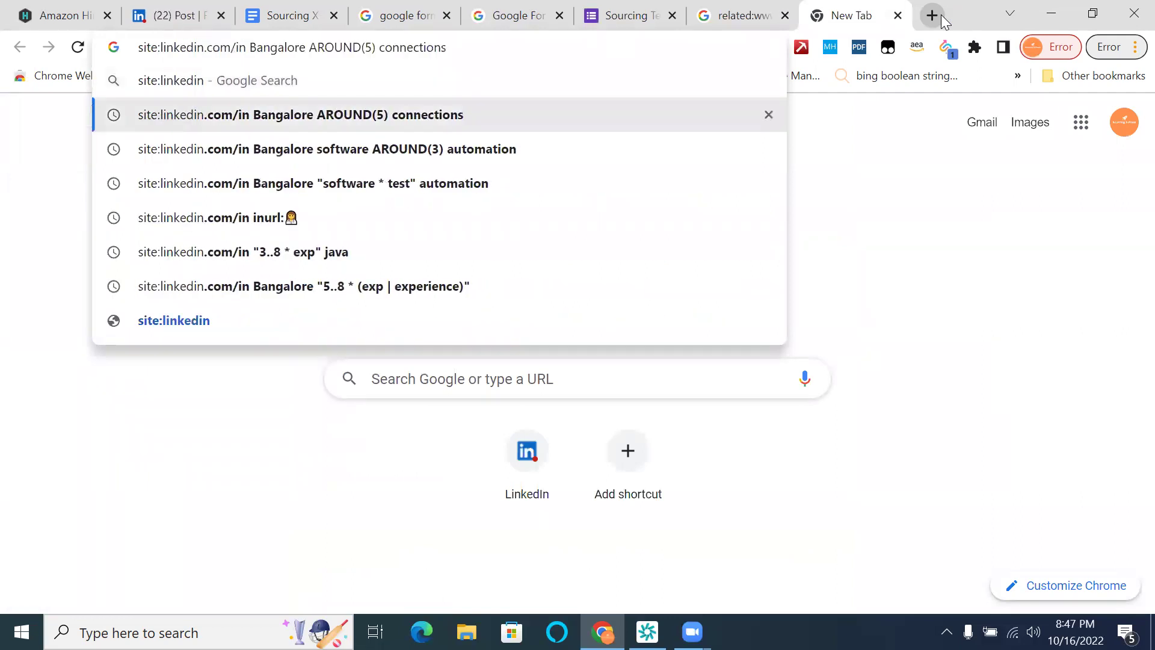
{"action": "key", "text": "Down"}
{"action": "key", "text": "Down"}
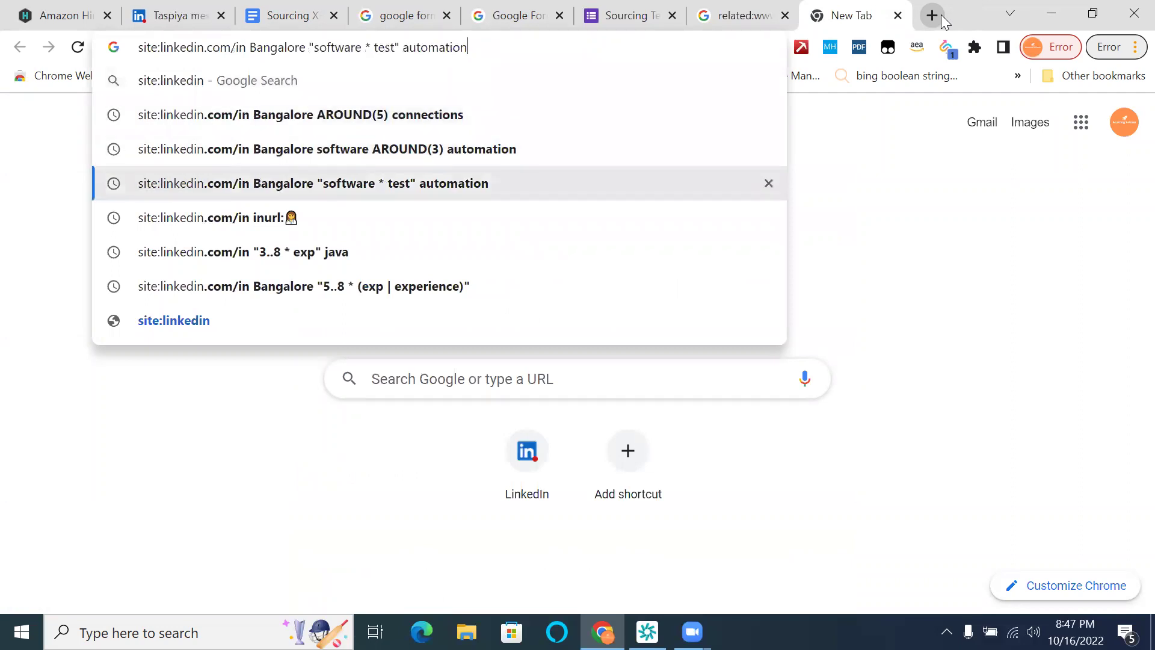
{"action": "key", "text": "Return"}
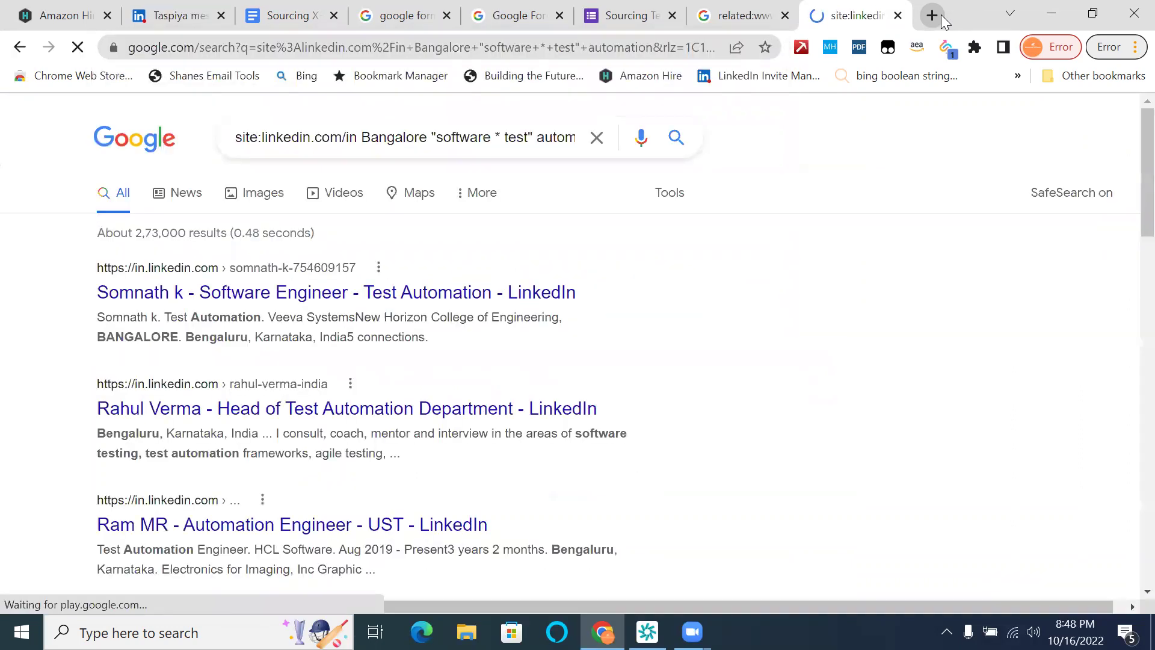
{"action": "left_click", "coordinate": [263, 140]}
{"action": "key", "text": "BackSpace"}
{"action": "key", "text": "BackSpace"}
{"action": "key", "text": "BackSpace"}
{"action": "key", "text": "BackSpace"}
{"action": "type", "text": "web"}
{"action": "key", "text": "Return"}
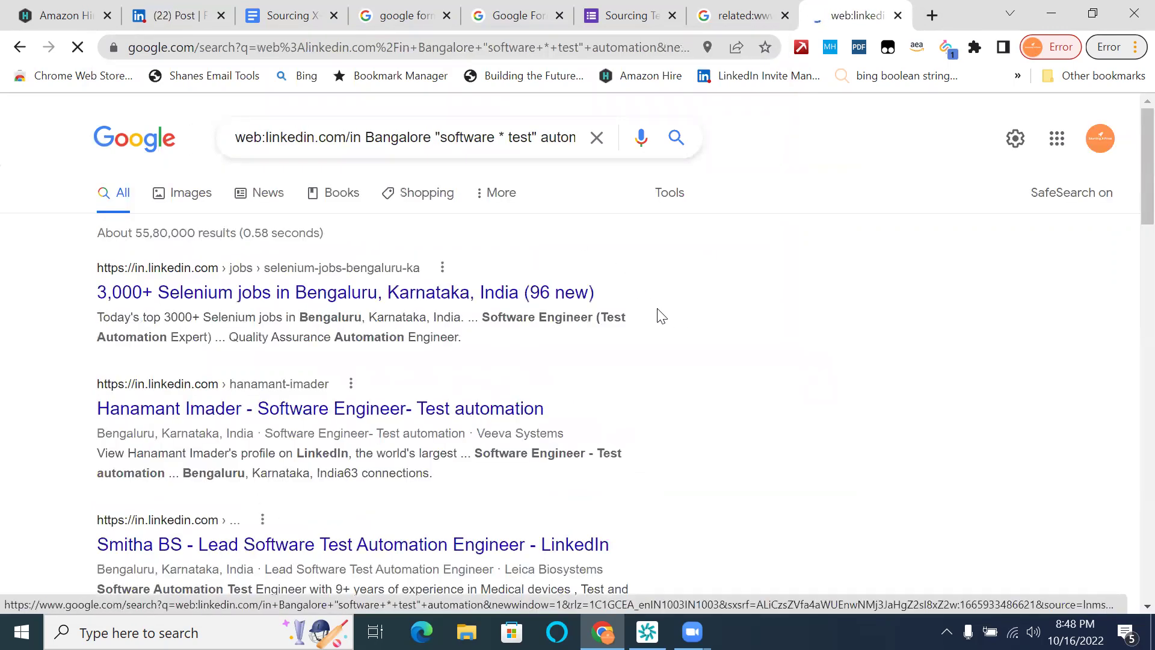
- Scroll the web: results and open page 4
{"action": "scroll", "coordinate": [658, 315], "scroll_direction": "down", "scroll_amount": 5}
{"action": "scroll", "coordinate": [662, 316], "scroll_direction": "down", "scroll_amount": 3}
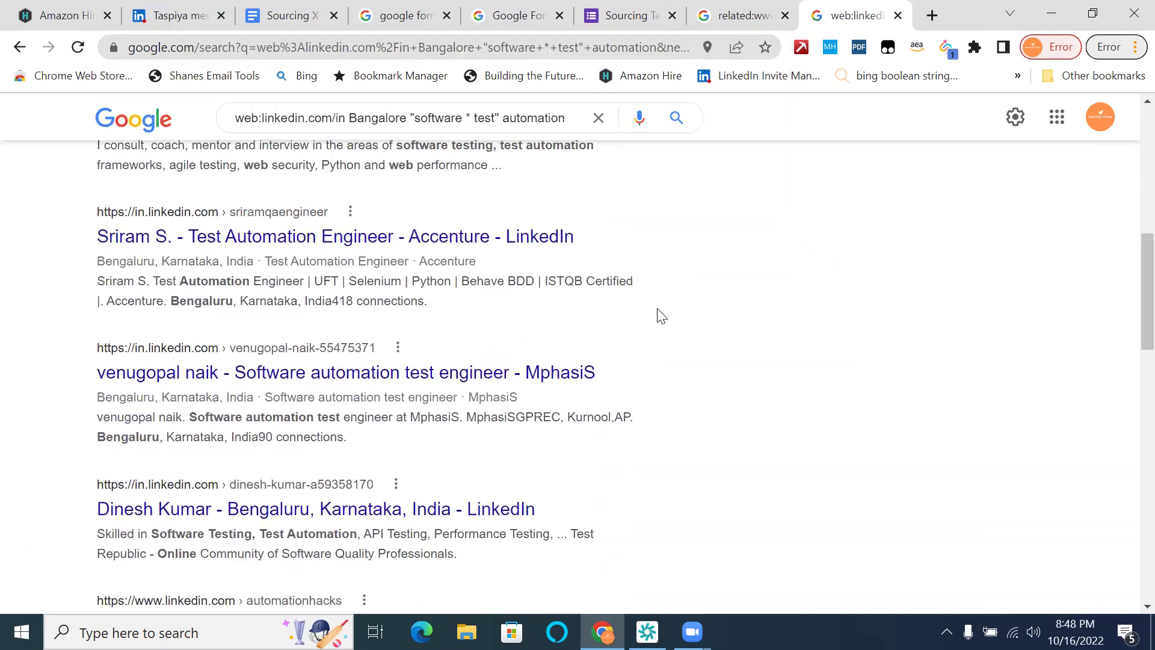
{"action": "scroll", "coordinate": [662, 316], "scroll_direction": "down", "scroll_amount": 7}
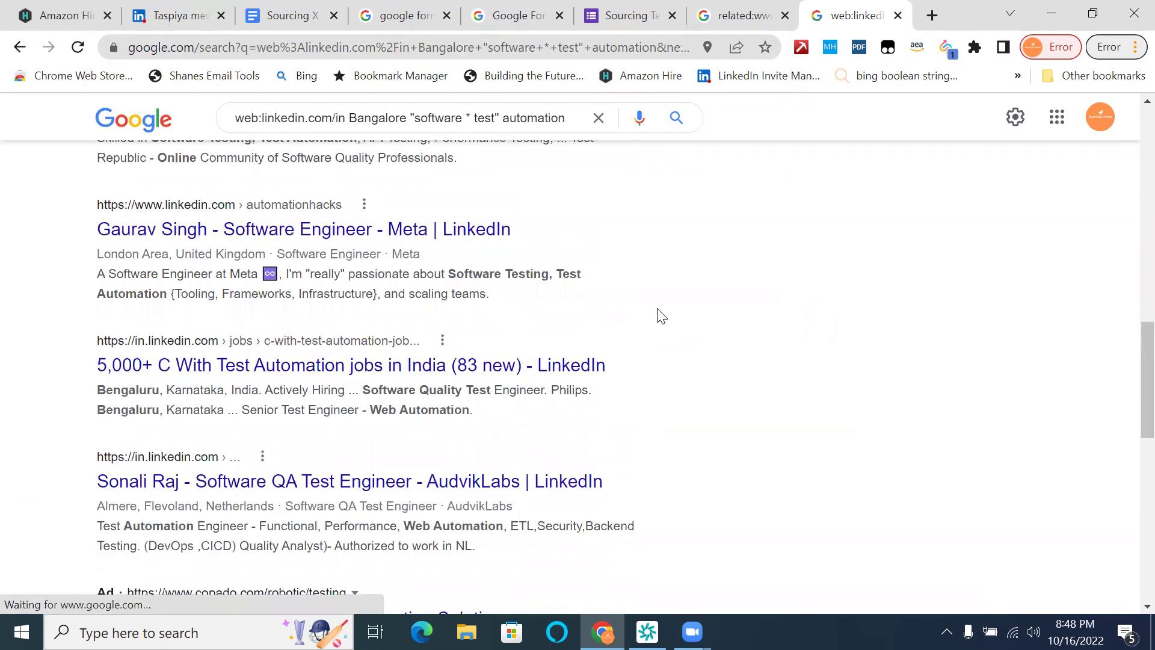
{"action": "scroll", "coordinate": [662, 316], "scroll_direction": "down", "scroll_amount": 12}
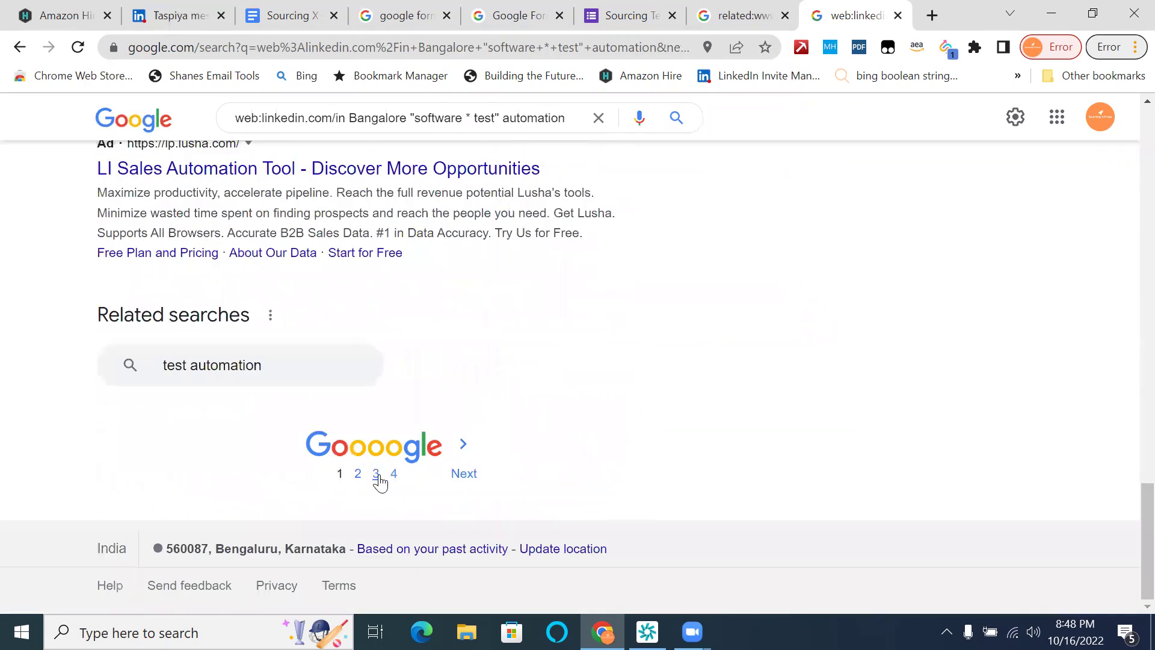
{"action": "left_click", "coordinate": [395, 475]}
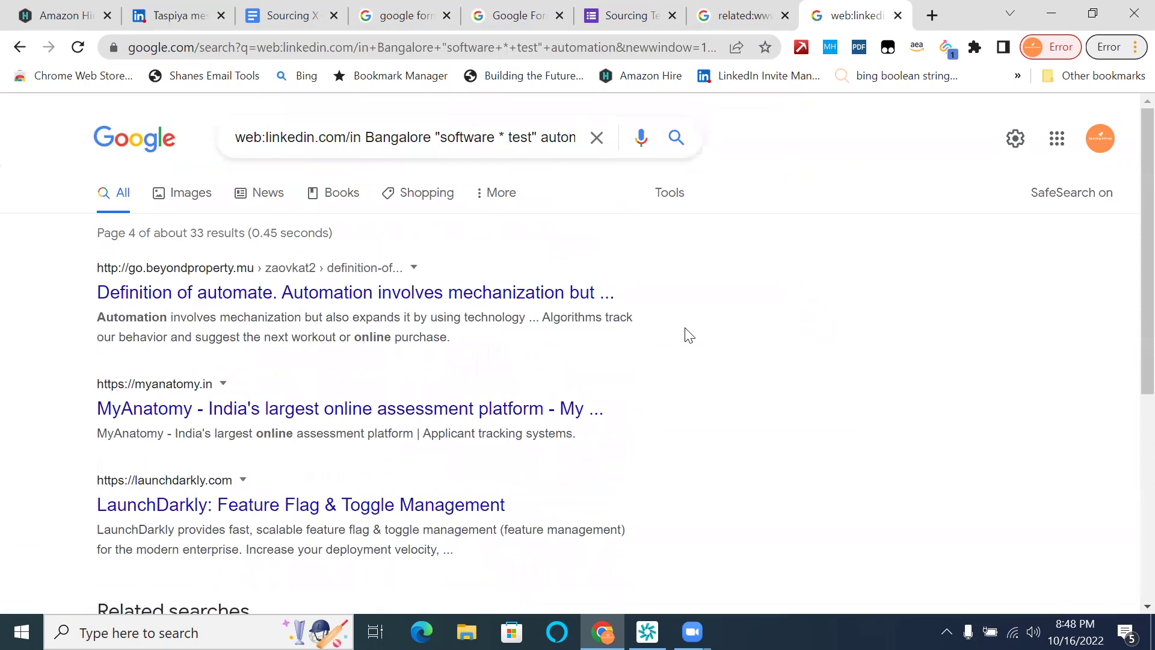
{"action": "scroll", "coordinate": [689, 335], "scroll_direction": "down", "scroll_amount": 2}
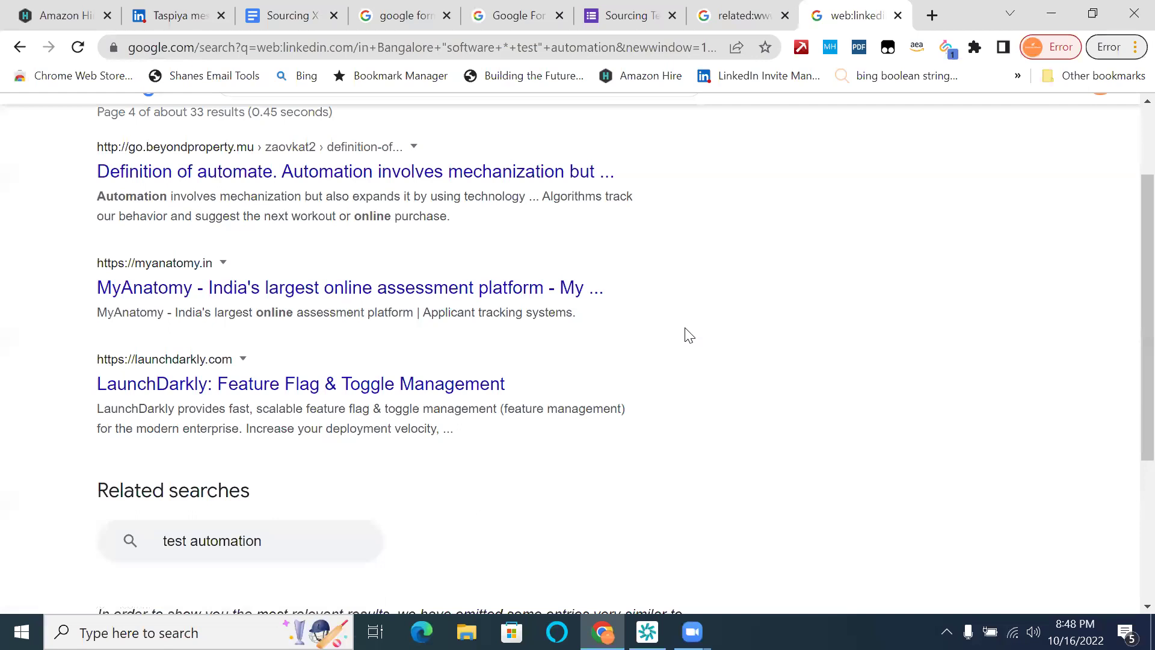
{"action": "scroll", "coordinate": [620, 315], "scroll_direction": "up", "scroll_amount": 2}
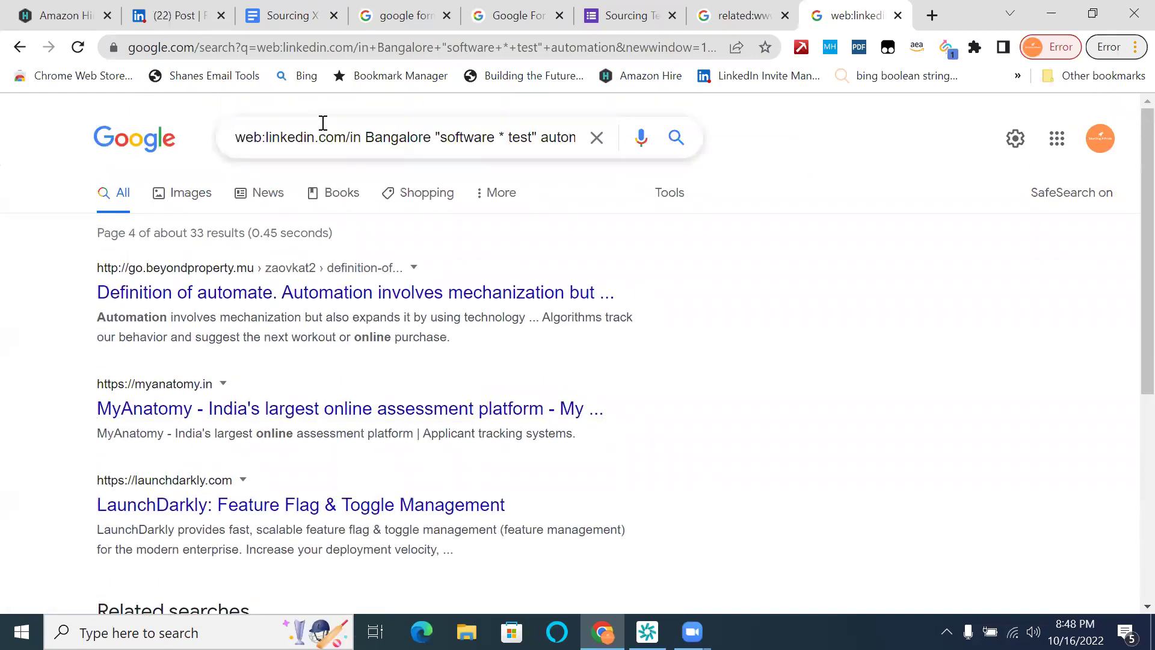
- Highlight linkedin.com/in in the query, review page 3 of the results, and return to the quiz
{"action": "left_click_drag", "start_coordinate": [265, 137], "coordinate": [363, 140]}
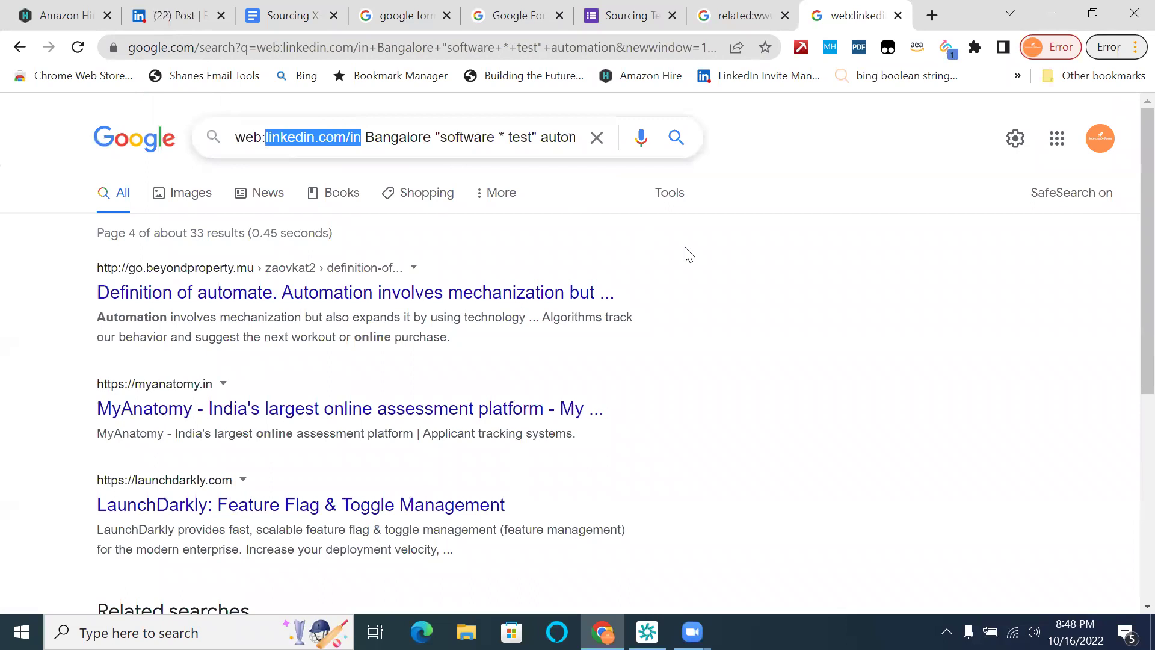
{"action": "scroll", "coordinate": [689, 255], "scroll_direction": "down", "scroll_amount": 6}
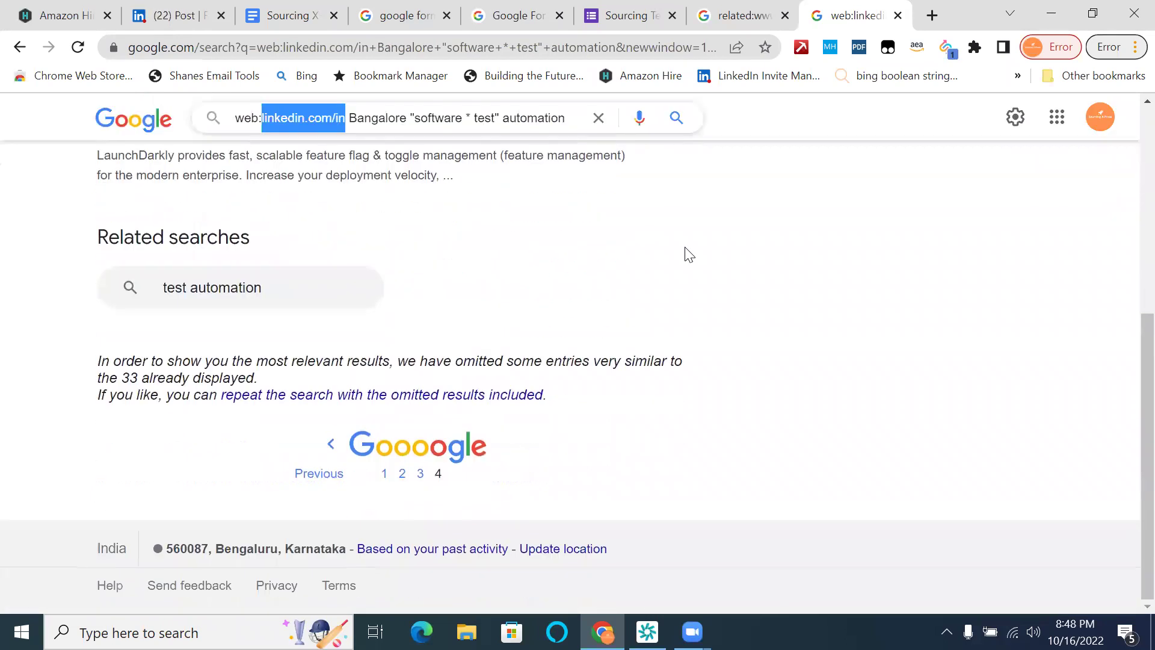
{"action": "scroll", "coordinate": [690, 254], "scroll_direction": "up", "scroll_amount": 5}
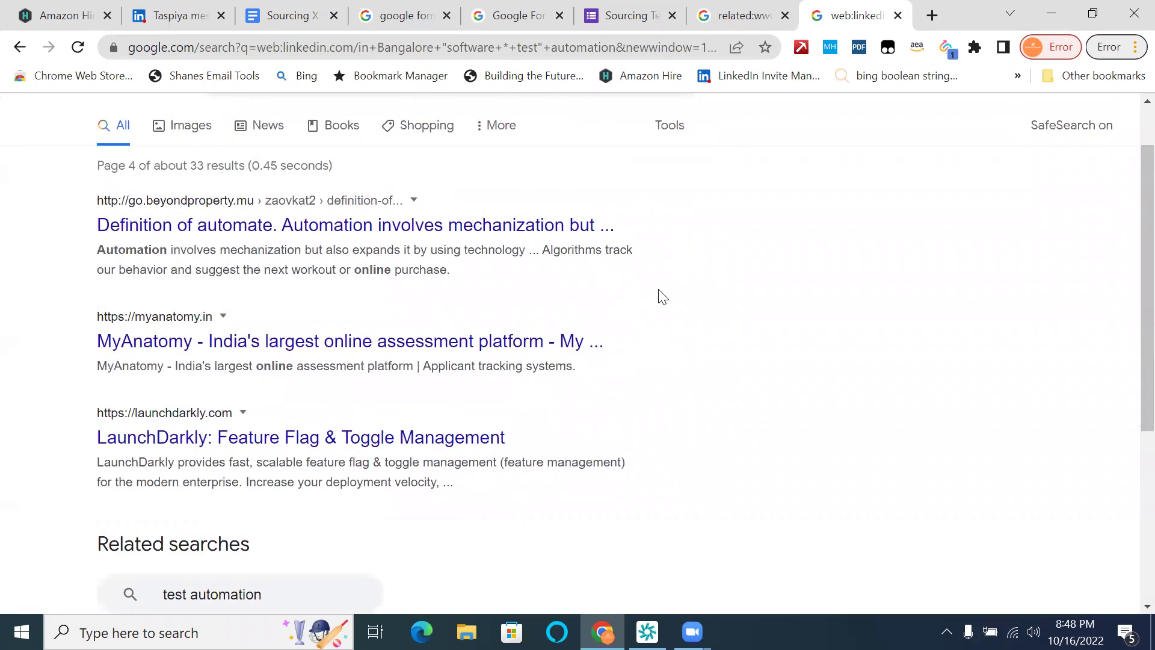
{"action": "scroll", "coordinate": [660, 294], "scroll_direction": "down", "scroll_amount": 2}
{"action": "scroll", "coordinate": [624, 362], "scroll_direction": "down", "scroll_amount": 2}
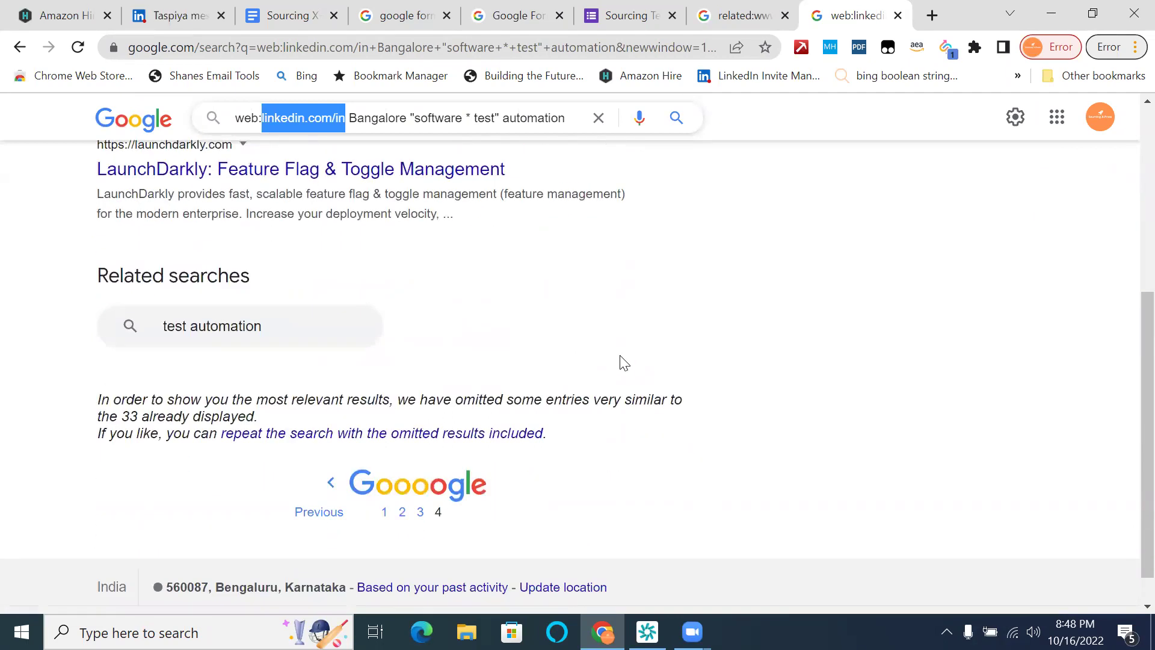
{"action": "left_click", "coordinate": [419, 512]}
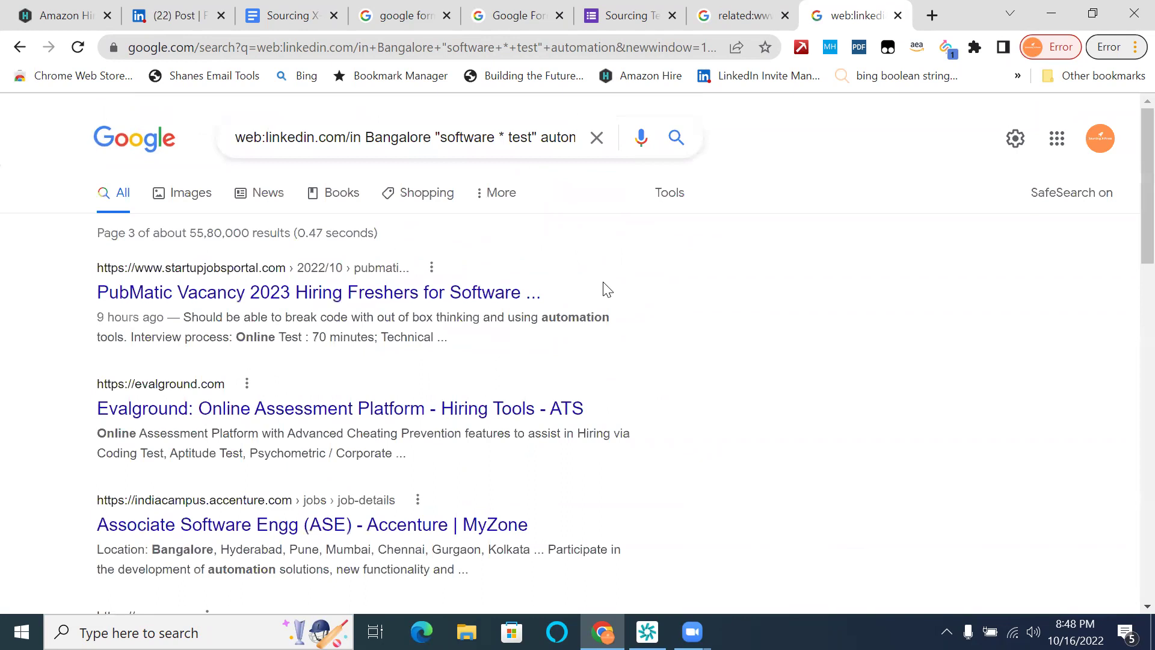
{"action": "scroll", "coordinate": [702, 299], "scroll_direction": "down", "scroll_amount": 5}
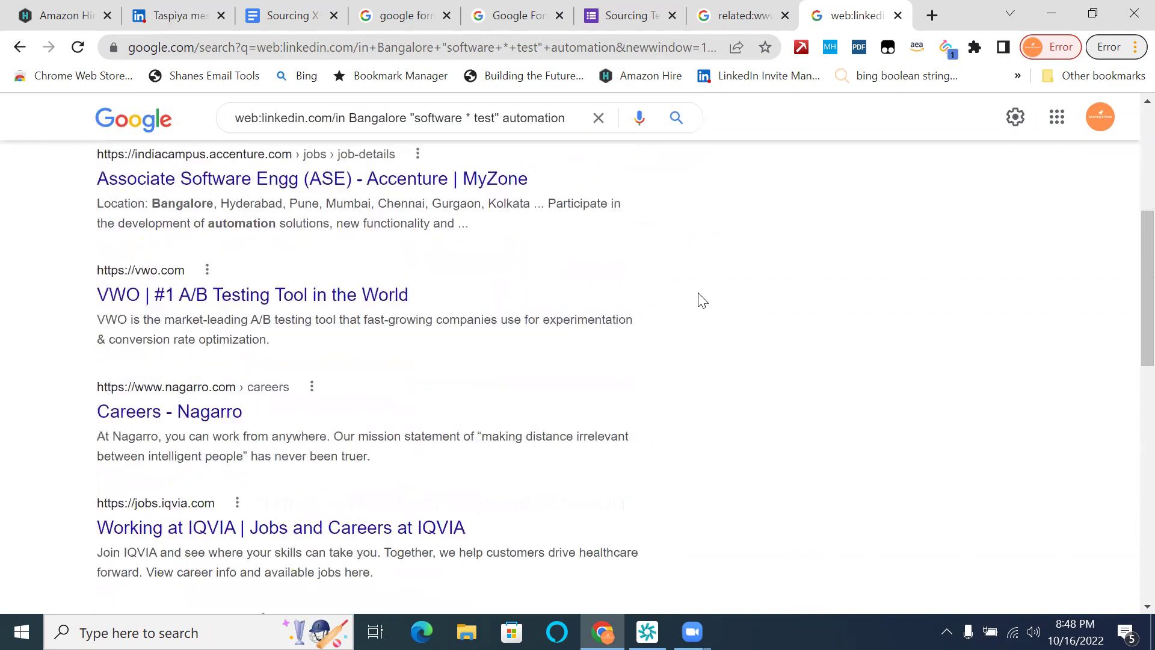
{"action": "left_click", "coordinate": [625, 15]}
- Tick web: as a wrong option, then return to the web:linkedin results tab
{"action": "left_click", "coordinate": [313, 445]}
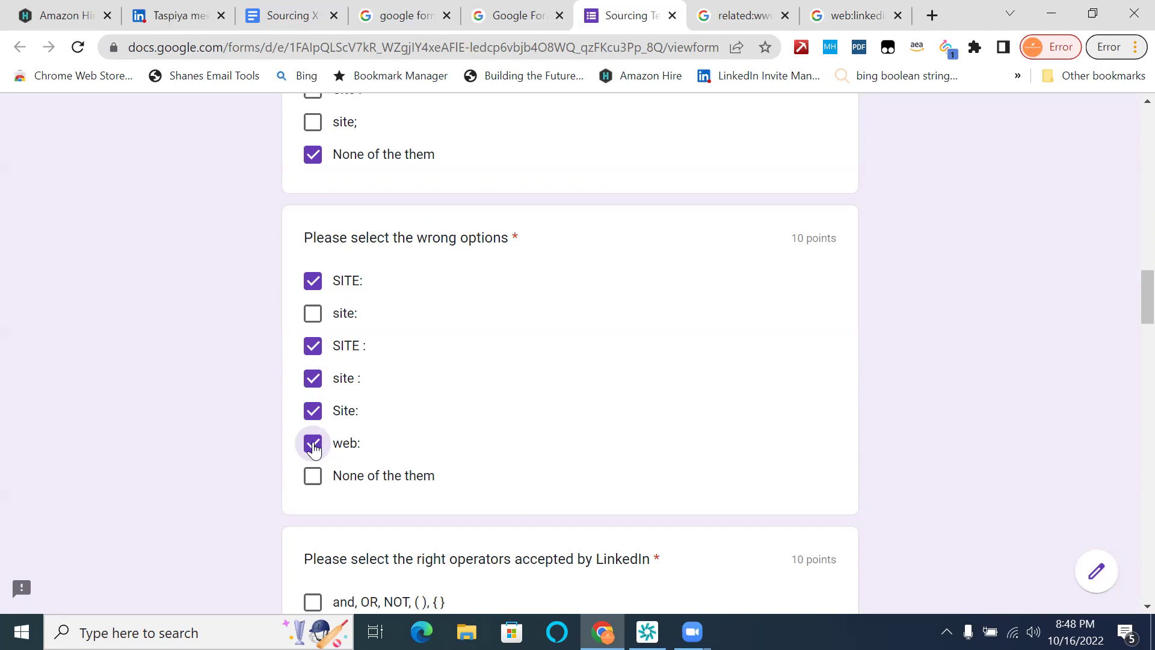
{"action": "left_click", "coordinate": [846, 17]}
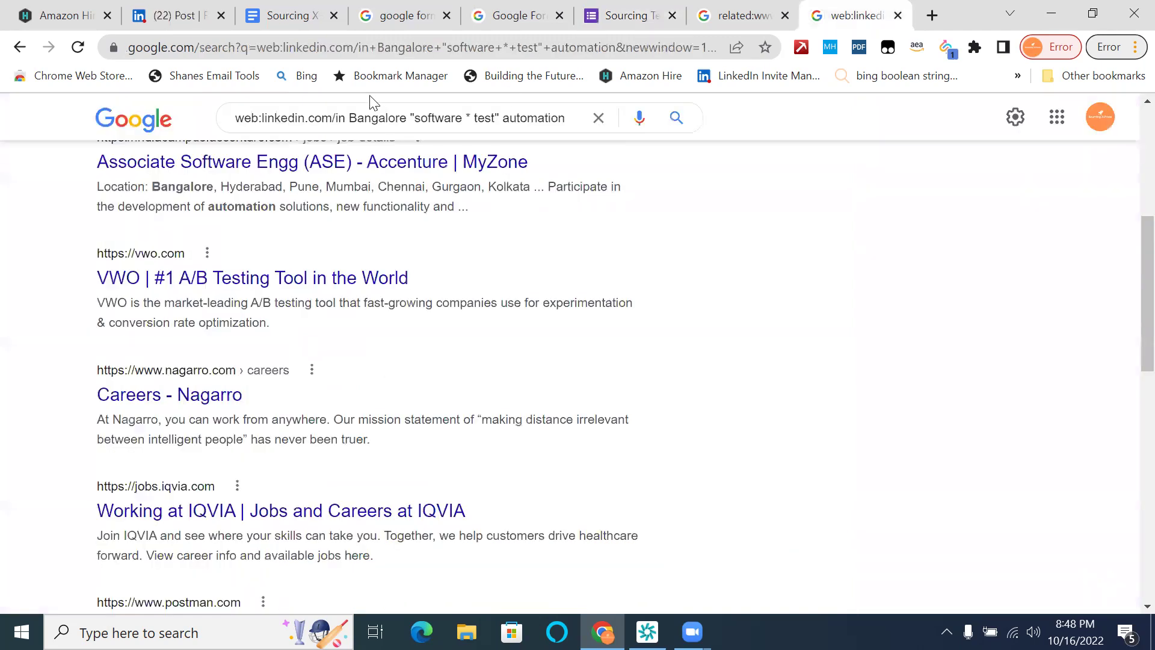
- Change web: to website: in the query, rerun it, and open page 4 of results
{"action": "left_click", "coordinate": [260, 119]}
{"action": "type", "text": "site"}
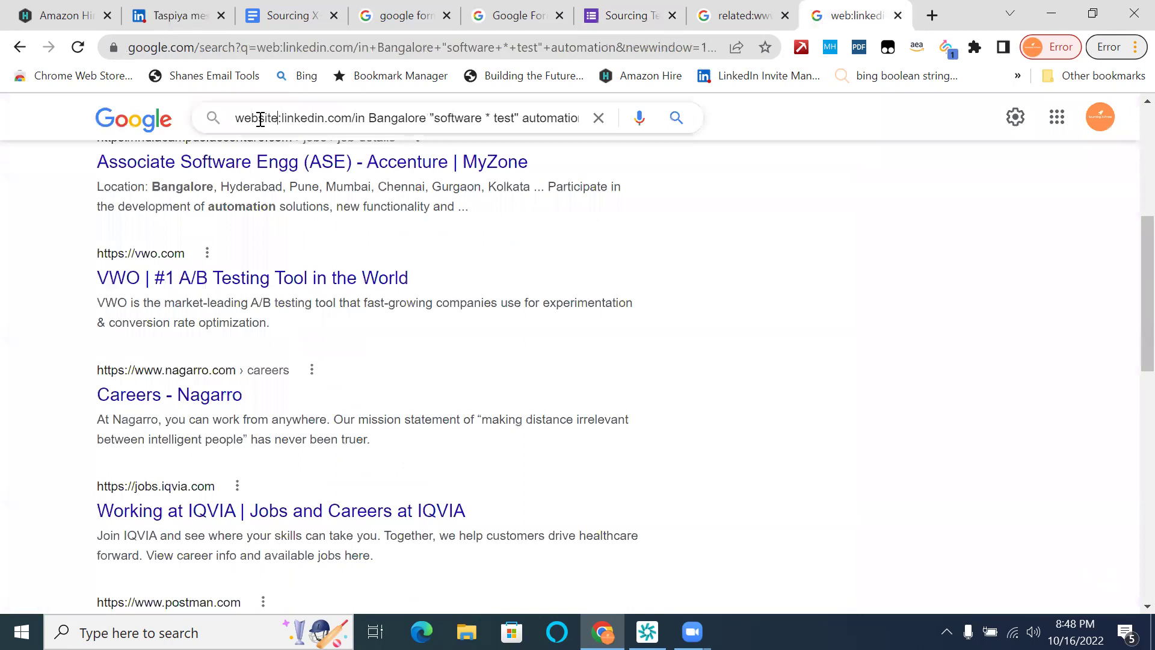
{"action": "key", "text": "Return"}
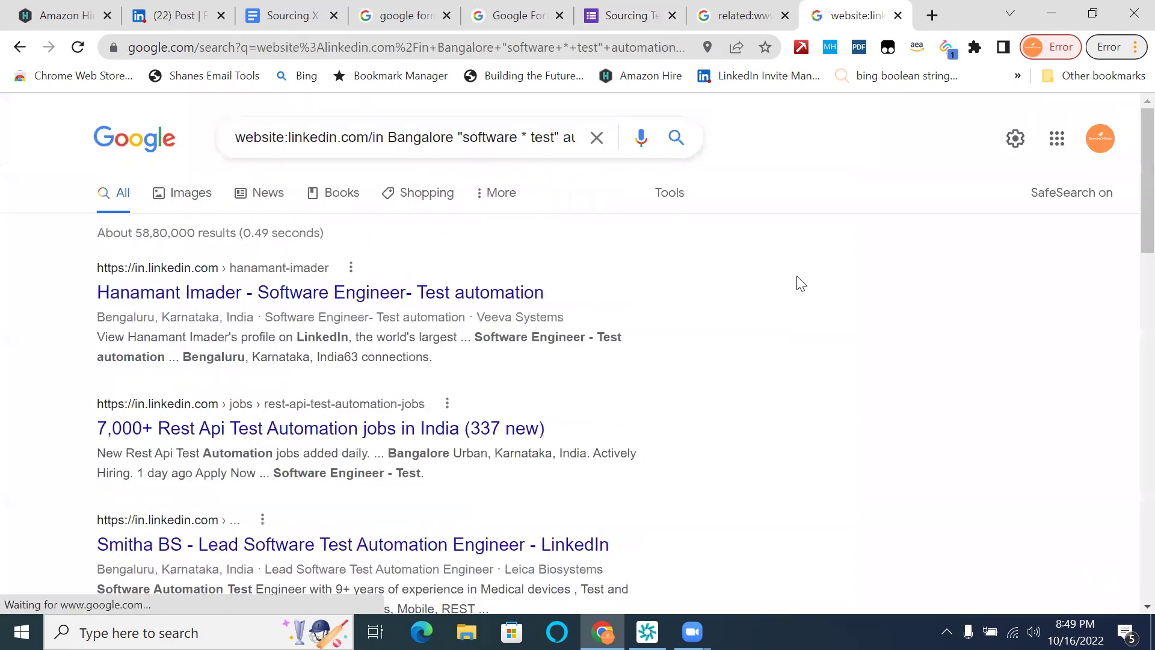
{"action": "scroll", "coordinate": [829, 320], "scroll_direction": "down", "scroll_amount": 5}
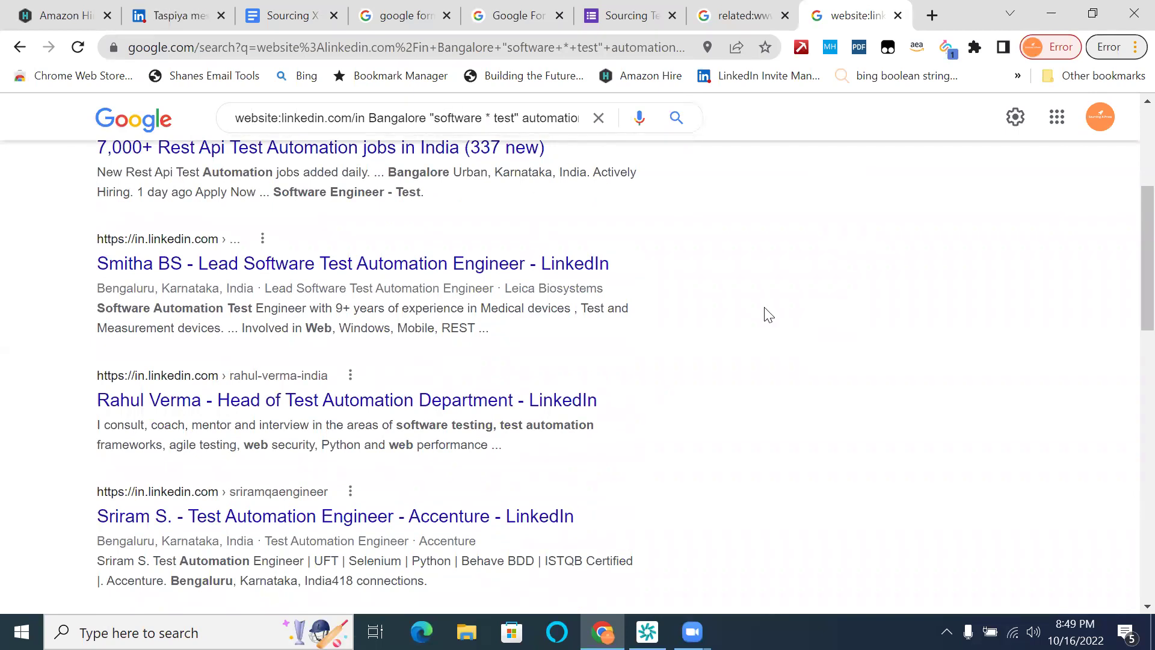
{"action": "scroll", "coordinate": [770, 314], "scroll_direction": "down", "scroll_amount": 8}
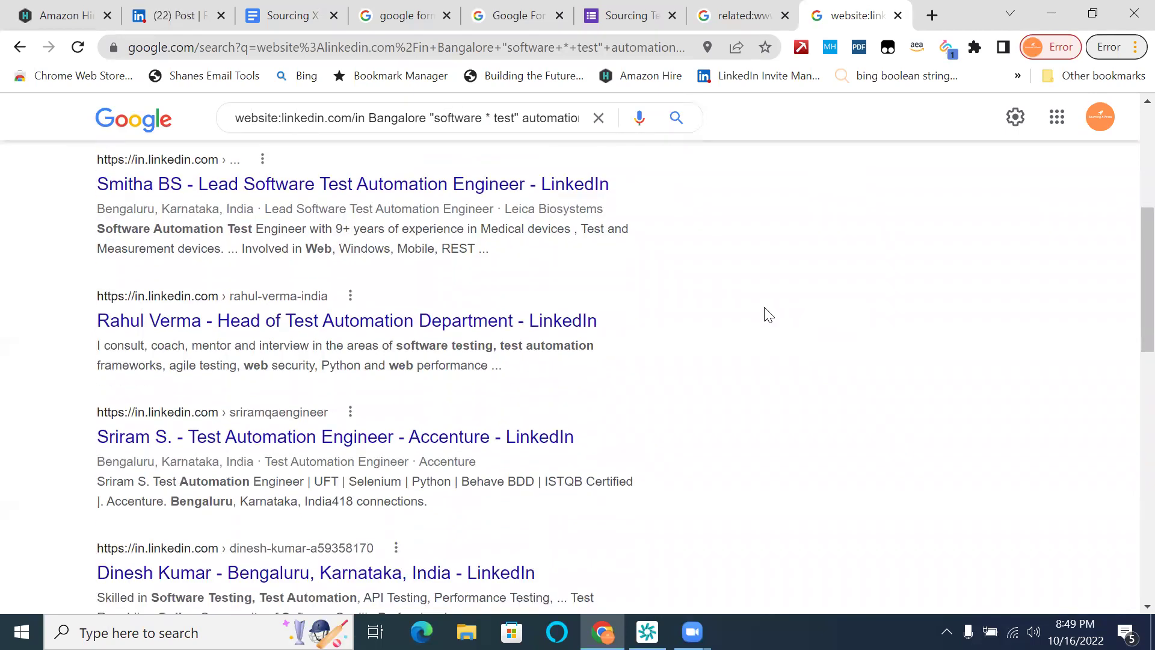
{"action": "scroll", "coordinate": [769, 315], "scroll_direction": "down", "scroll_amount": 8}
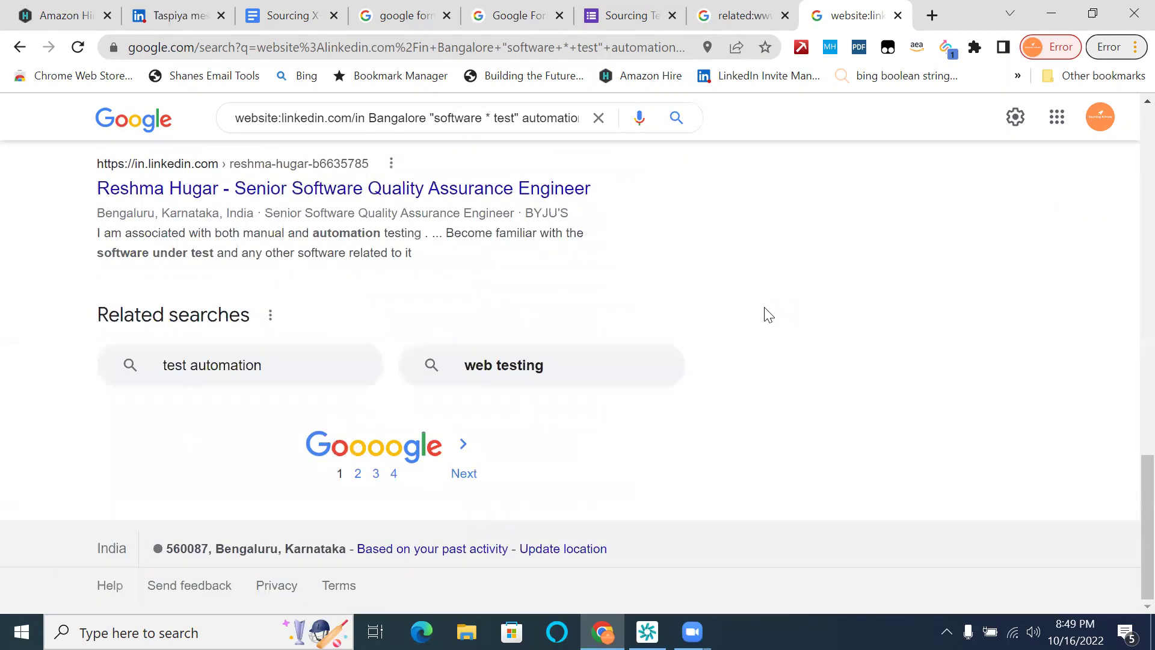
{"action": "left_click", "coordinate": [392, 474]}
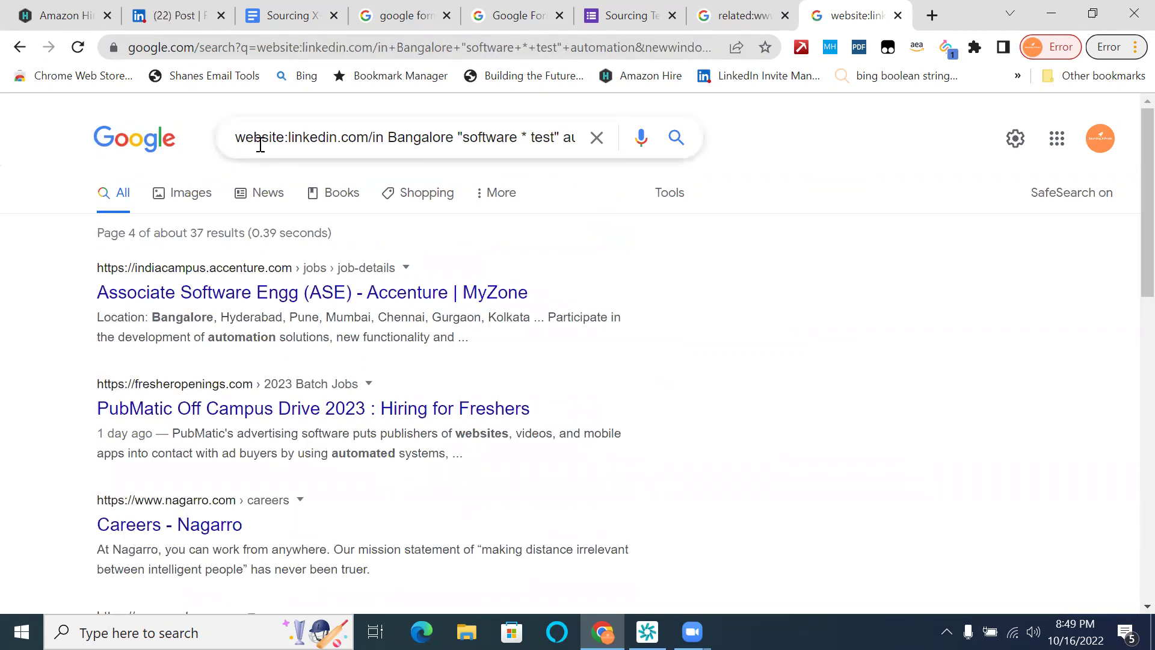
- Highlight 'websites' in a page-4 snippet, scroll on, and return to the quiz
{"action": "double_click", "coordinate": [475, 435]}
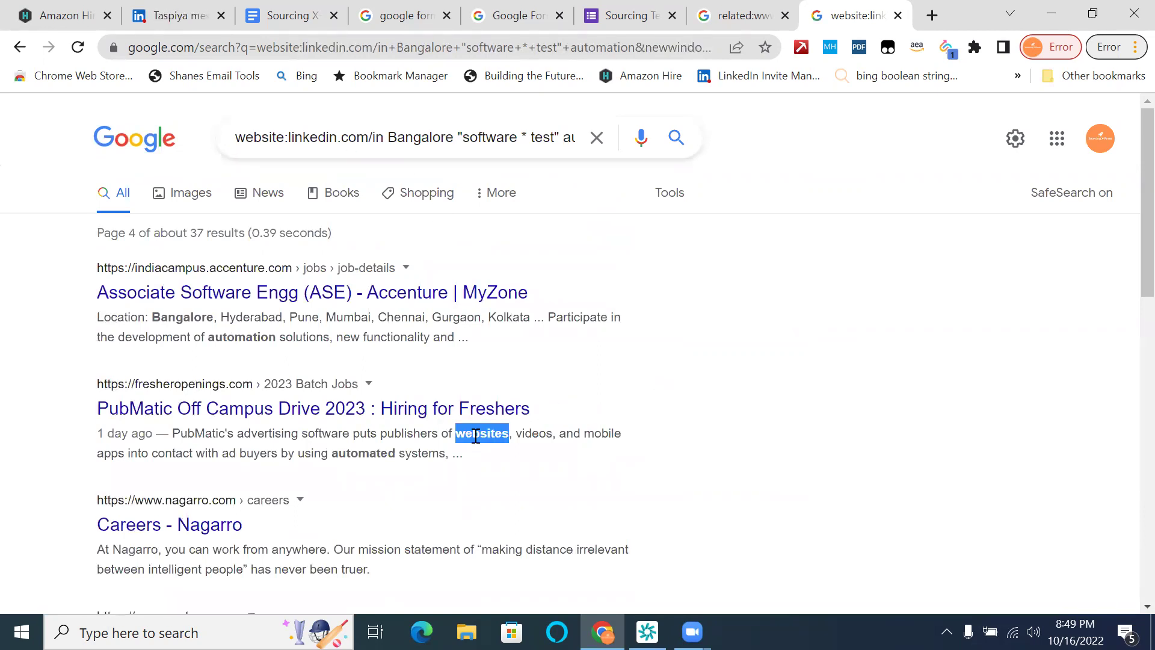
{"action": "scroll", "coordinate": [679, 364], "scroll_direction": "down", "scroll_amount": 5}
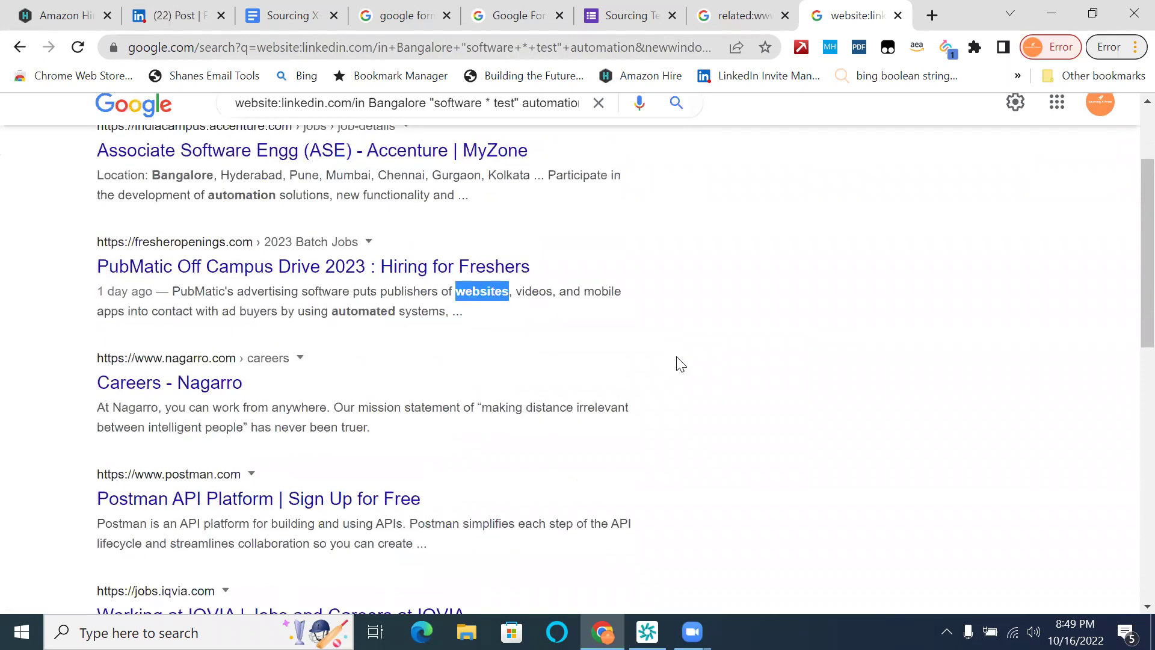
{"action": "scroll", "coordinate": [678, 364], "scroll_direction": "down", "scroll_amount": 3}
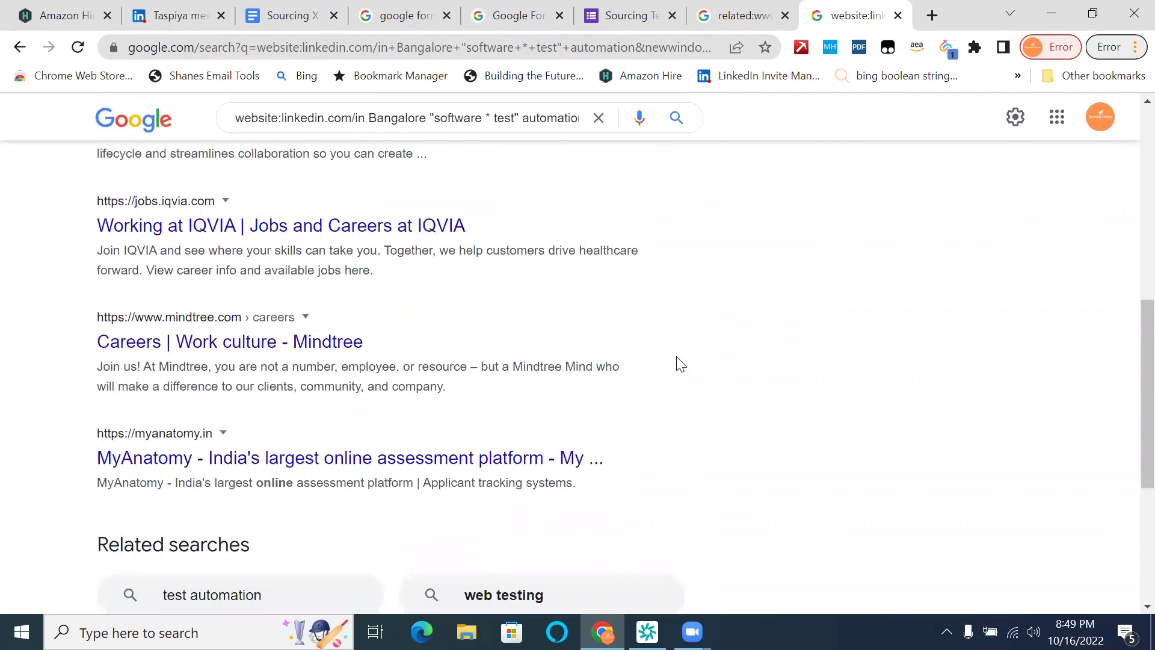
{"action": "left_click", "coordinate": [607, 26]}
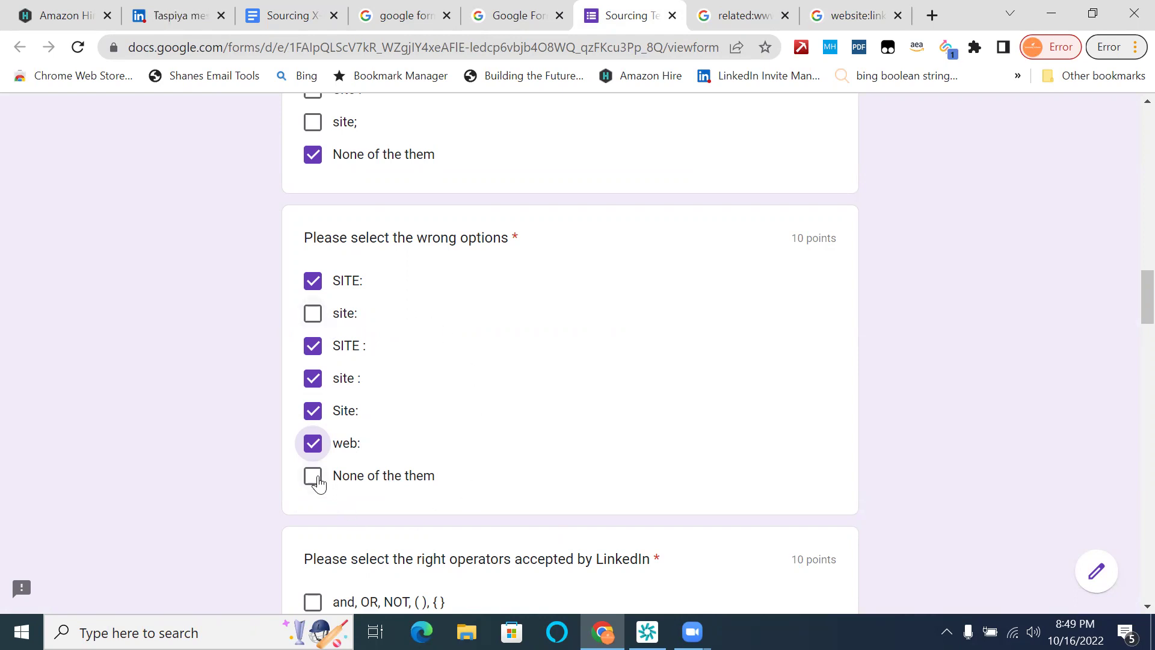
- Mark 'None of the them' as a wrong option and scroll to the LinkedIn accepted-operators question
{"action": "left_click", "coordinate": [317, 480]}
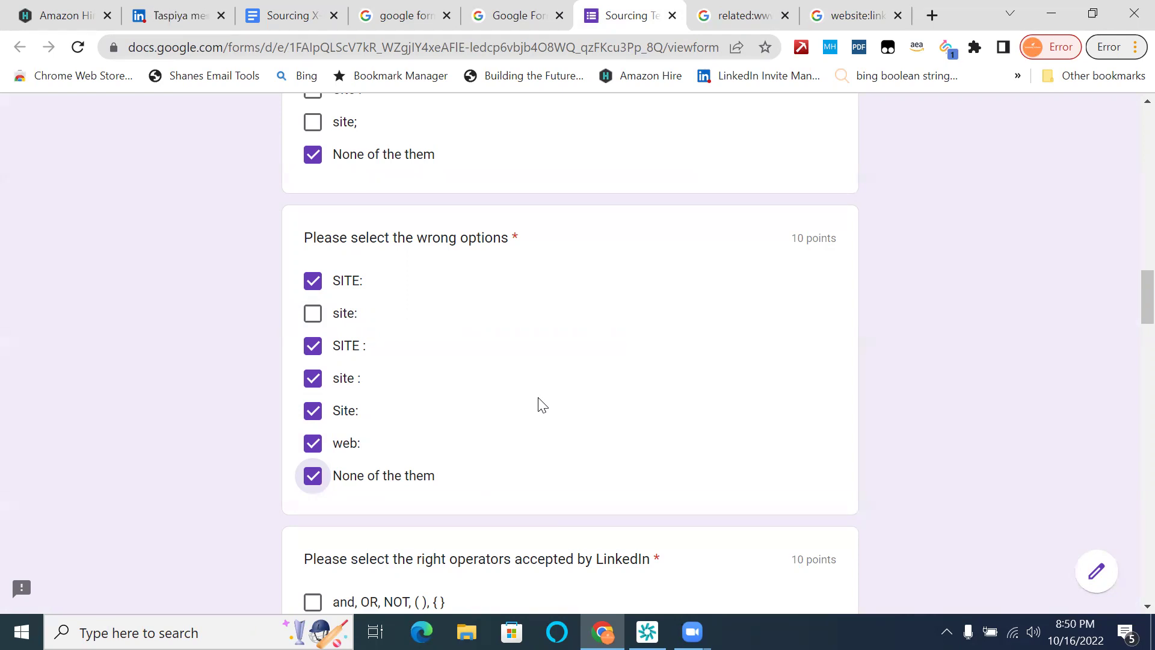
{"action": "scroll", "coordinate": [538, 404], "scroll_direction": "down", "scroll_amount": 2}
{"action": "scroll", "coordinate": [541, 405], "scroll_direction": "down", "scroll_amount": 5}
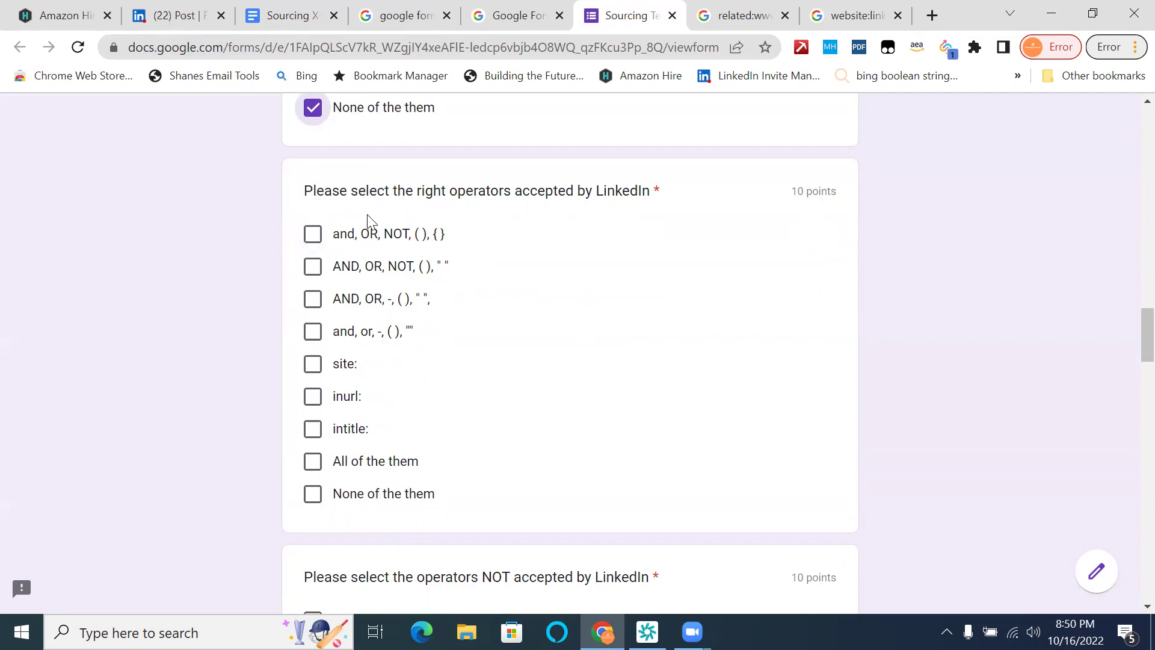
- Answer LinkedIn's accepted operators with 'AND, OR, NOT, ( ), " "', then go to the LinkedIn post tab
{"action": "left_click", "coordinate": [312, 267]}
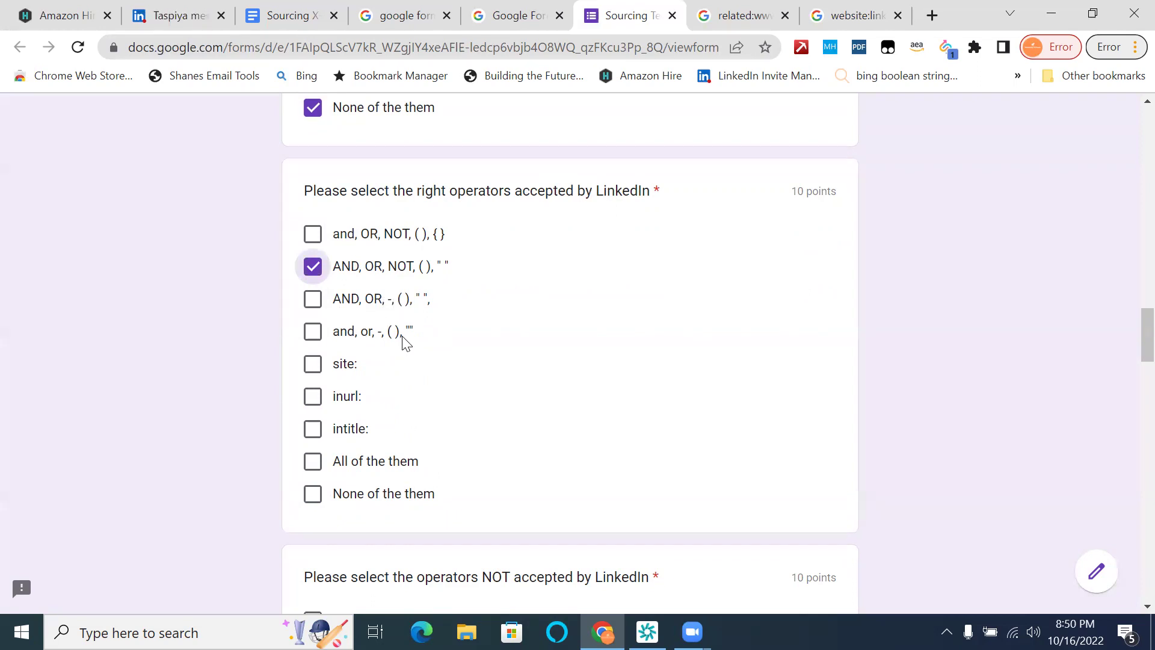
{"action": "scroll", "coordinate": [404, 342], "scroll_direction": "down", "scroll_amount": 1}
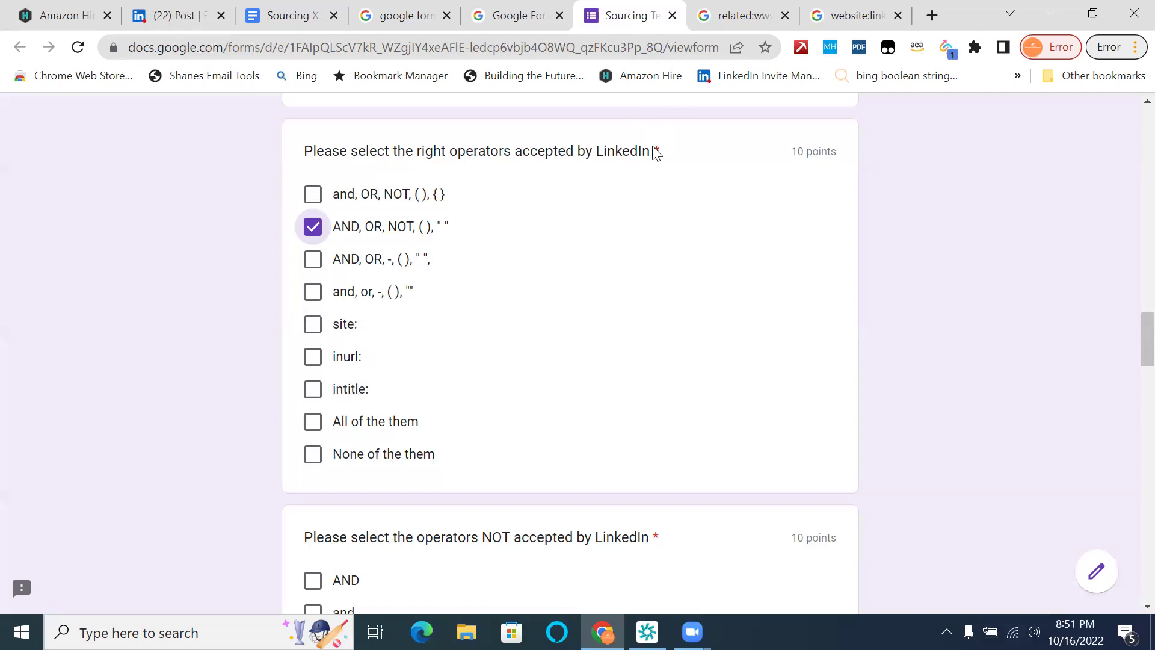
{"action": "left_click", "coordinate": [190, 17]}
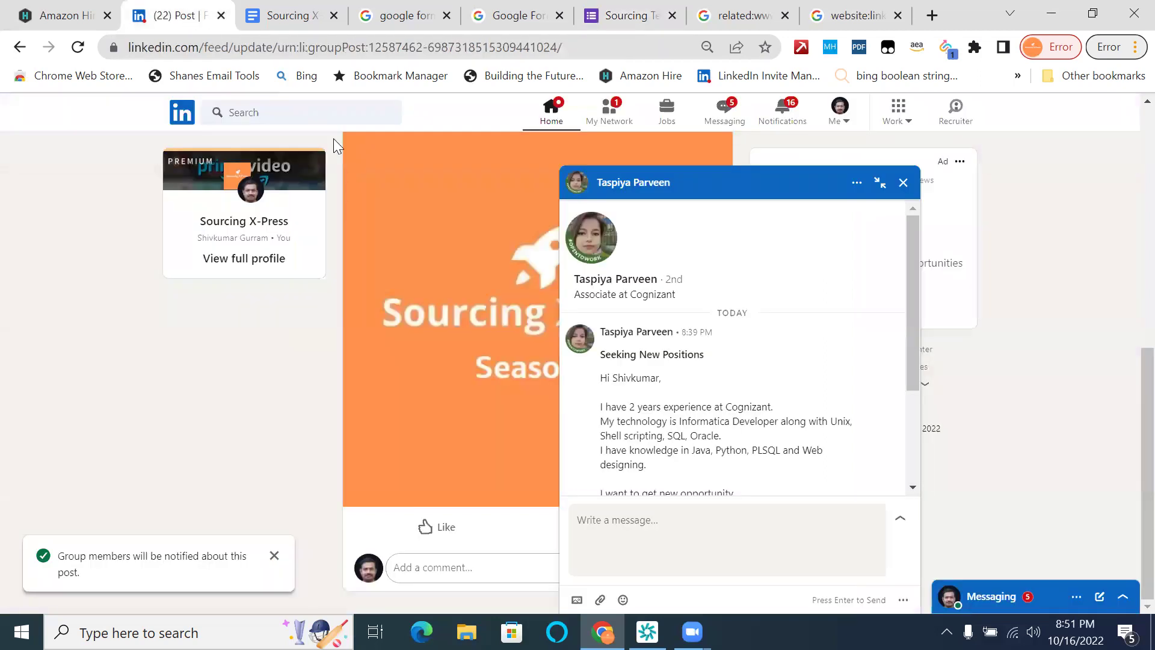
- Start a 'site' search in LinkedIn, close the open chat conversation, and glance at the quiz form
{"action": "left_click", "coordinate": [296, 112]}
{"action": "type", "text": "si"}
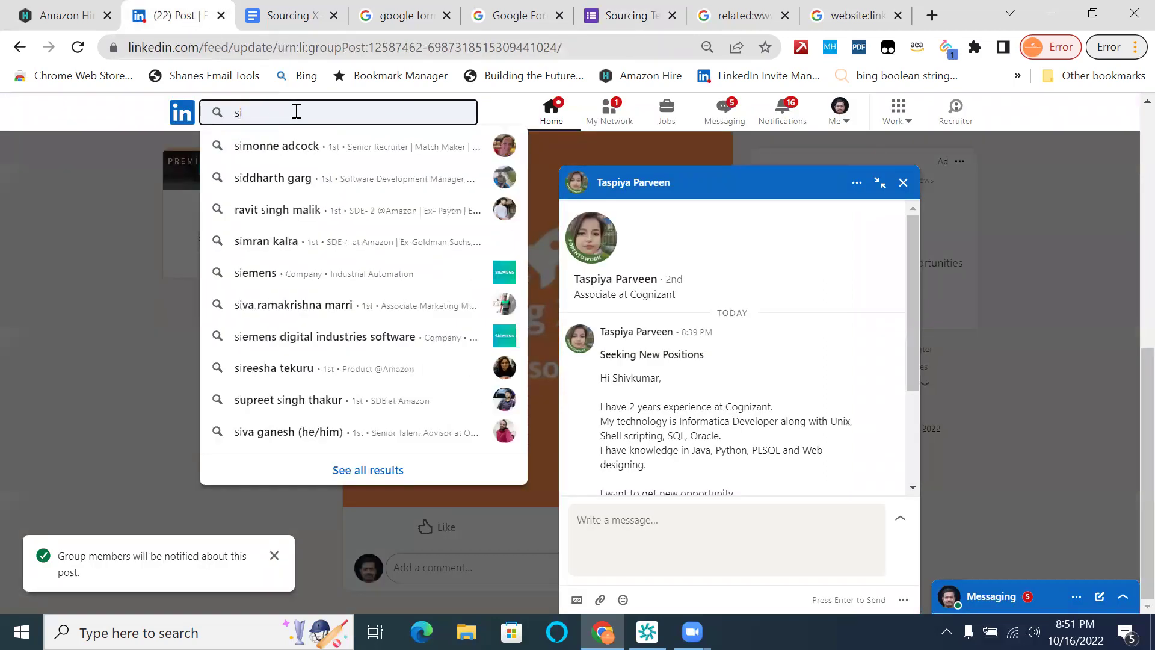
{"action": "type", "text": "te:"}
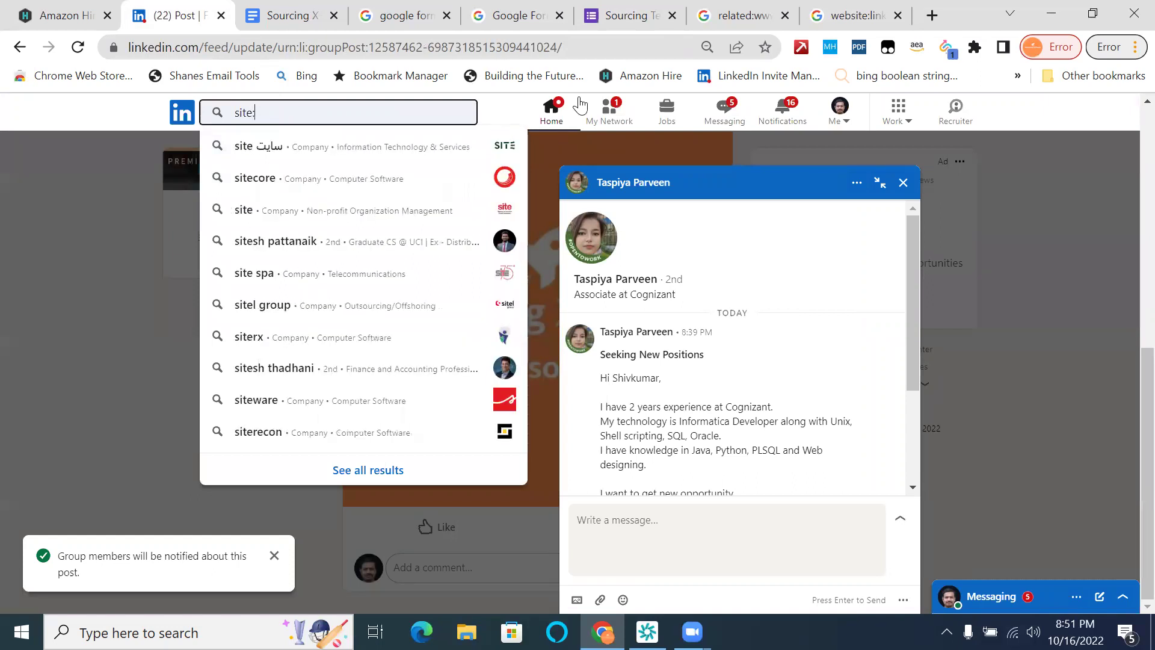
{"action": "left_click", "coordinate": [905, 179]}
{"action": "left_click", "coordinate": [610, 20]}
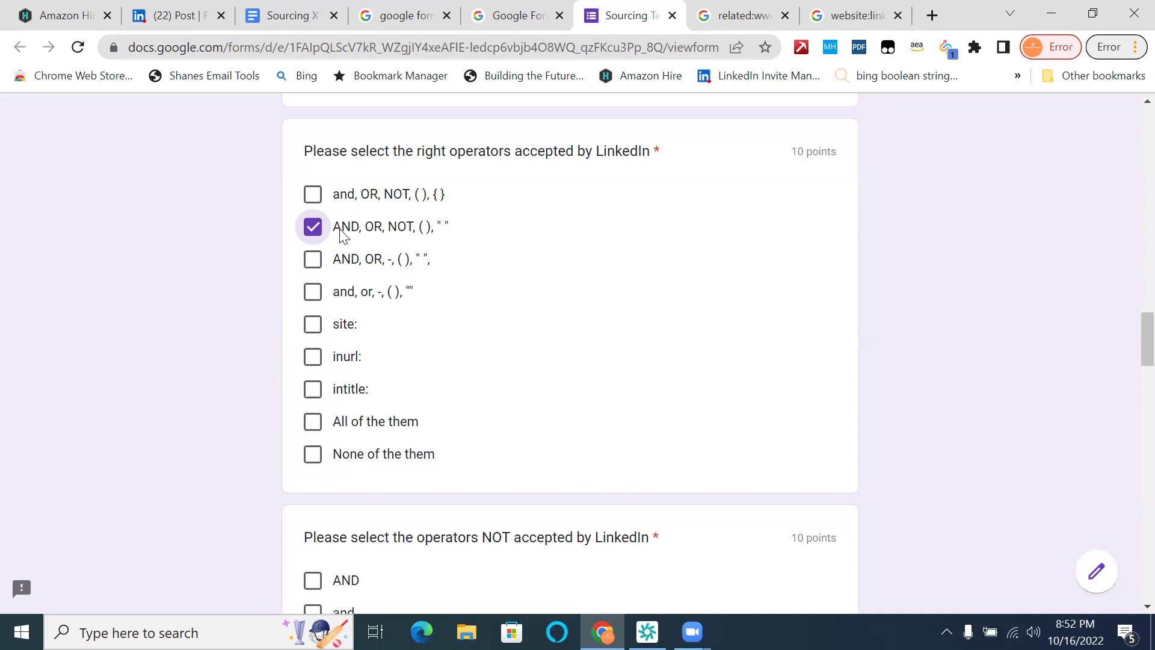
- Try site:github in LinkedIn's search, clear it, and move to the Sourcing X-Press Season 2 notes
{"action": "left_click", "coordinate": [171, 20]}
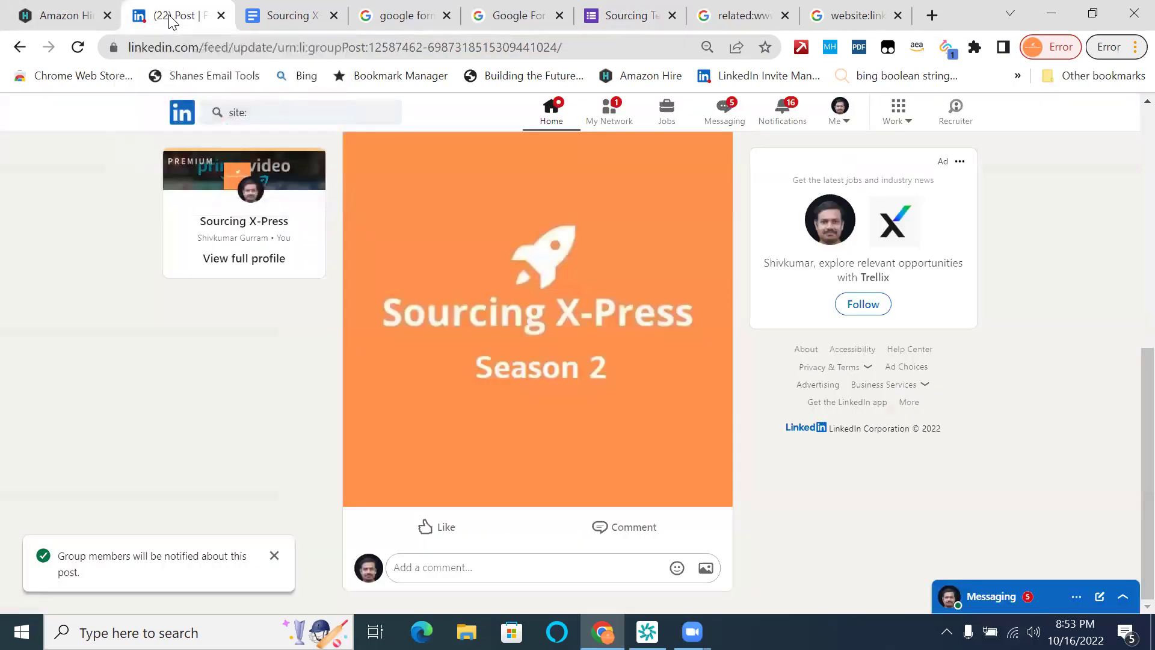
{"action": "left_click", "coordinate": [281, 110]}
{"action": "type", "text": "site:githu"}
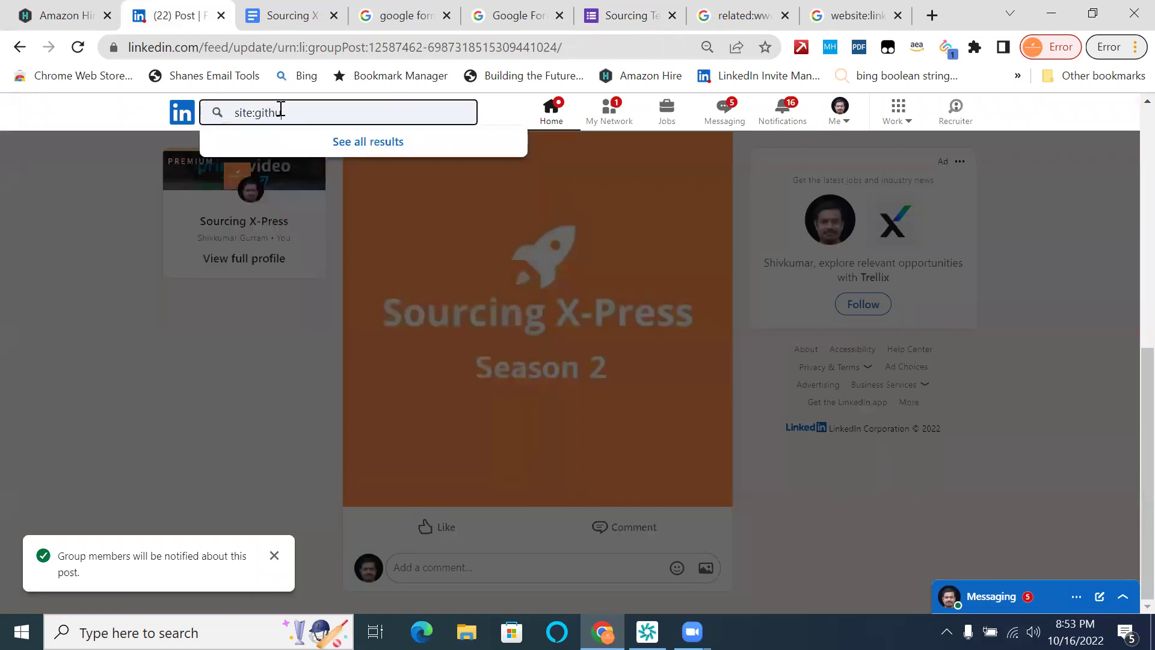
{"action": "type", "text": "b"}
{"action": "key", "text": "BackSpace"}
{"action": "key", "text": "BackSpace"}
{"action": "key", "text": "BackSpace"}
{"action": "key", "text": "BackSpace"}
{"action": "key", "text": "BackSpace"}
{"action": "key", "text": "BackSpace"}
{"action": "key", "text": "BackSpace"}
{"action": "key", "text": "BackSpace"}
{"action": "key", "text": "BackSpace"}
{"action": "key", "text": "BackSpace"}
{"action": "key", "text": "BackSpace"}
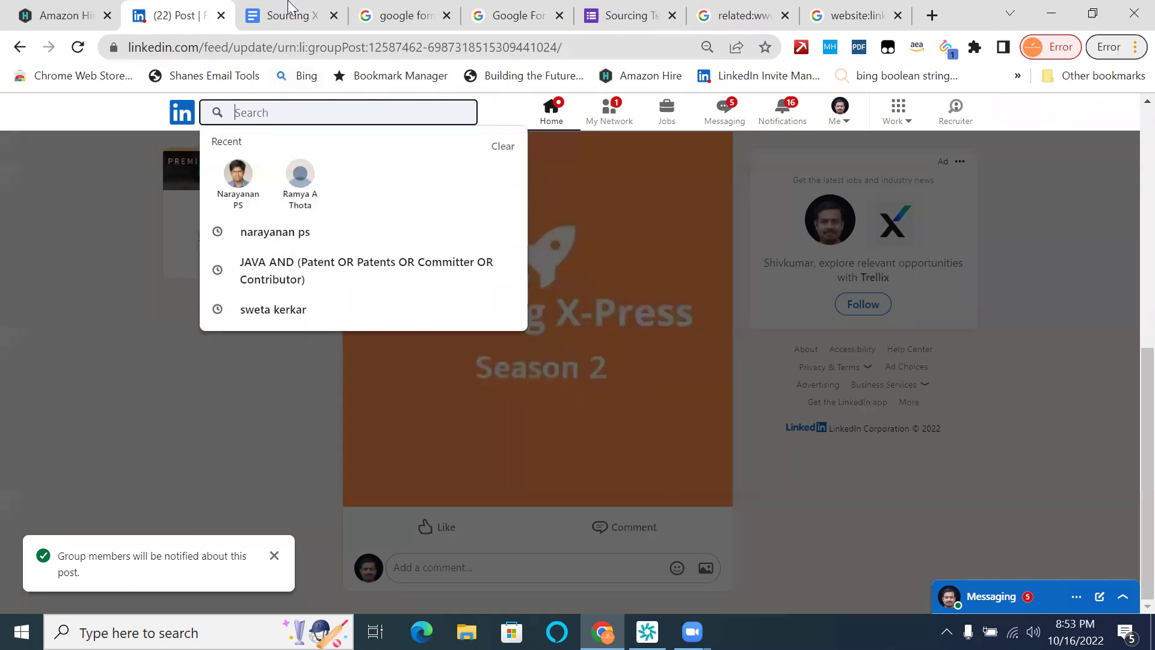
{"action": "left_click", "coordinate": [289, 7]}
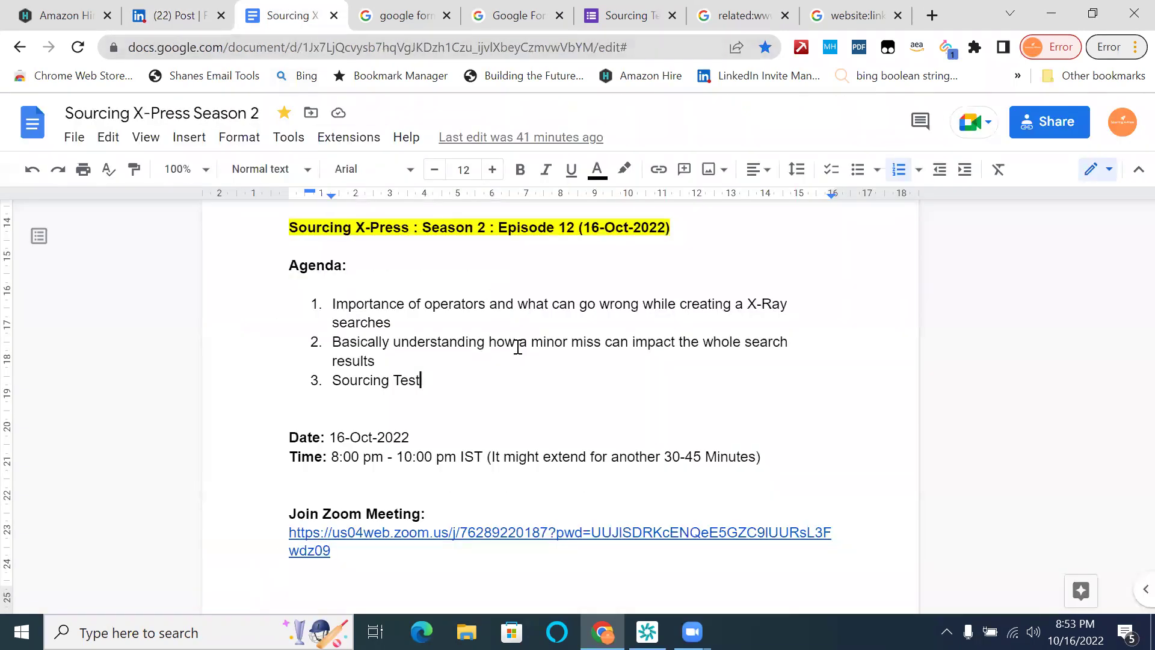
- Back in the quiz, tick and, or and not as operators LinkedIn does not accept
{"action": "left_click", "coordinate": [631, 16]}
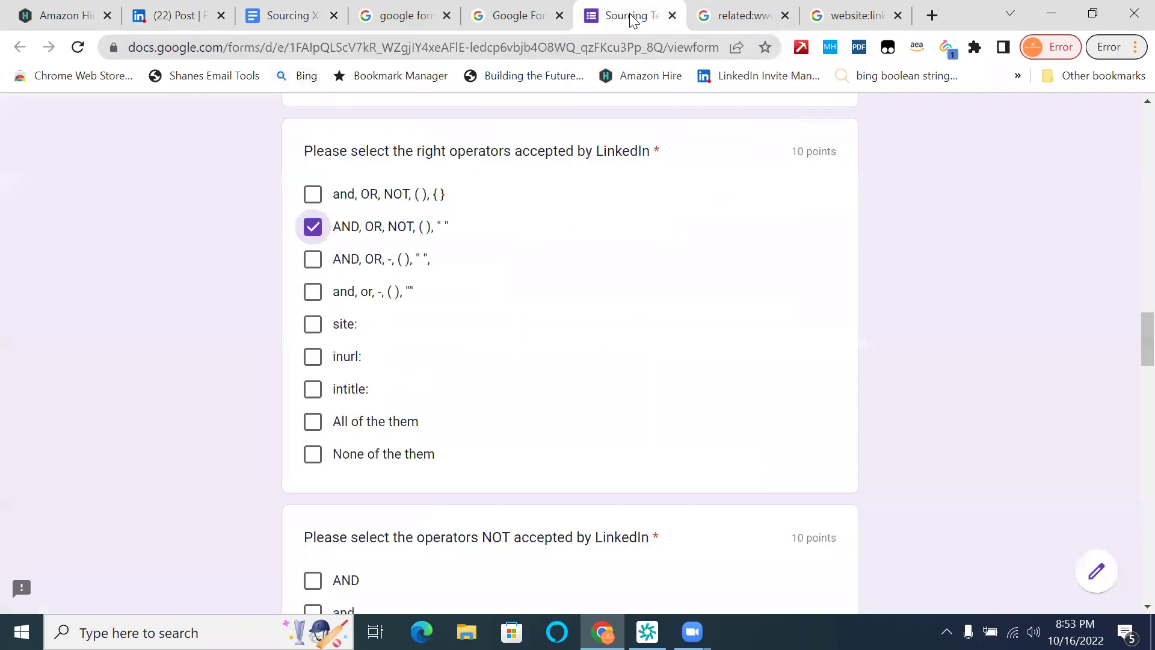
{"action": "scroll", "coordinate": [620, 278], "scroll_direction": "down", "scroll_amount": 3}
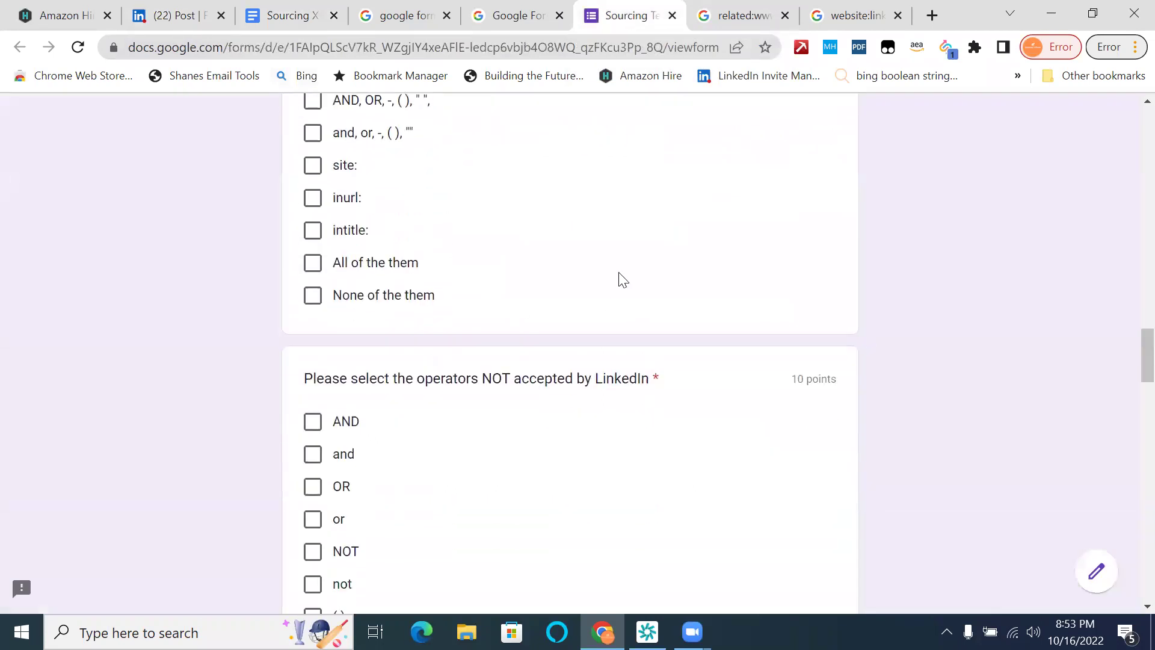
{"action": "scroll", "coordinate": [623, 280], "scroll_direction": "down", "scroll_amount": 1}
{"action": "scroll", "coordinate": [477, 328], "scroll_direction": "down", "scroll_amount": 1}
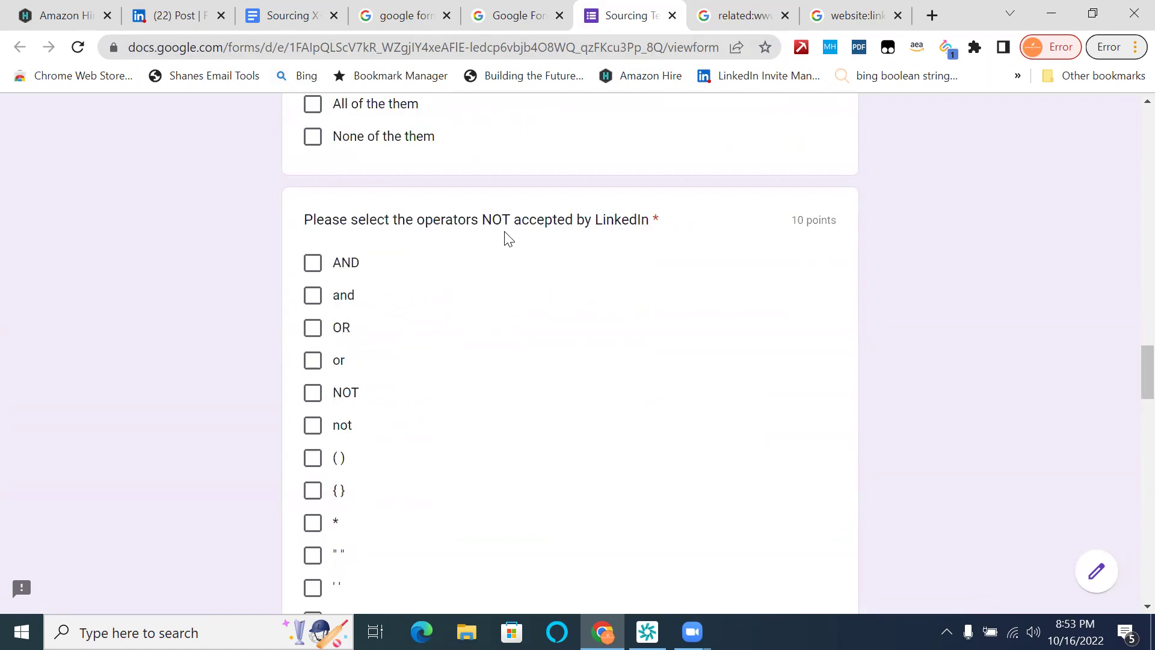
{"action": "scroll", "coordinate": [418, 276], "scroll_direction": "down", "scroll_amount": 1}
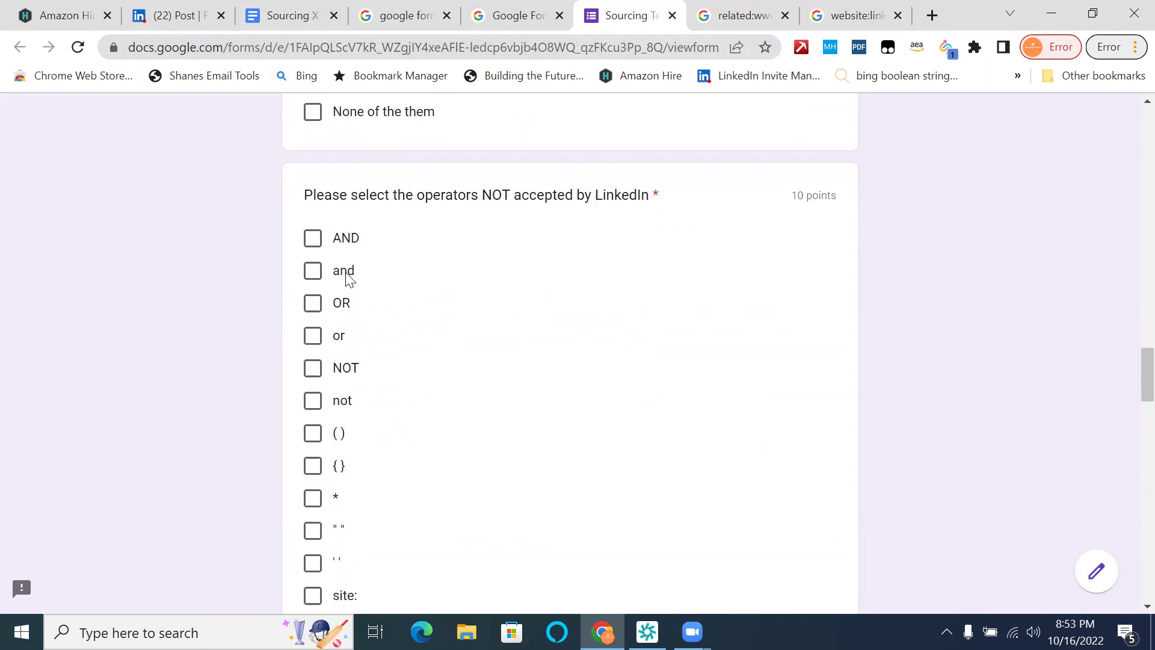
{"action": "left_click", "coordinate": [314, 272]}
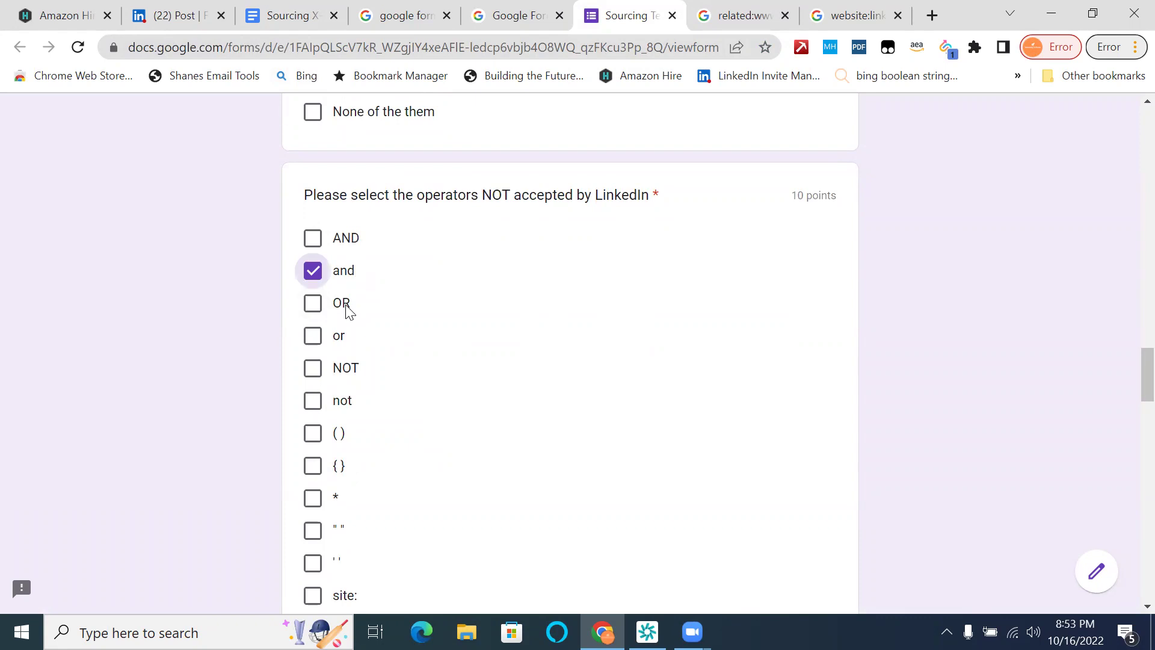
{"action": "left_click", "coordinate": [314, 336]}
{"action": "scroll", "coordinate": [417, 329], "scroll_direction": "down", "scroll_amount": 1}
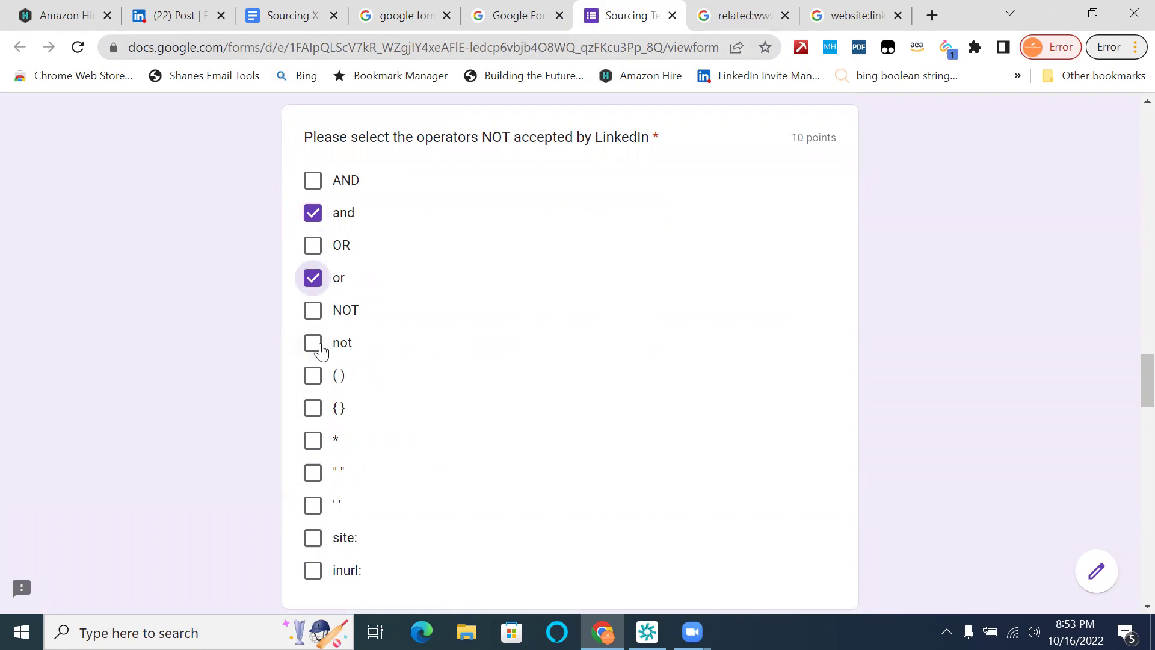
{"action": "left_click", "coordinate": [321, 346]}
- Also tick { }, *, '', site: and inurl: as operators not accepted by LinkedIn
{"action": "scroll", "coordinate": [316, 346], "scroll_direction": "down", "scroll_amount": 1}
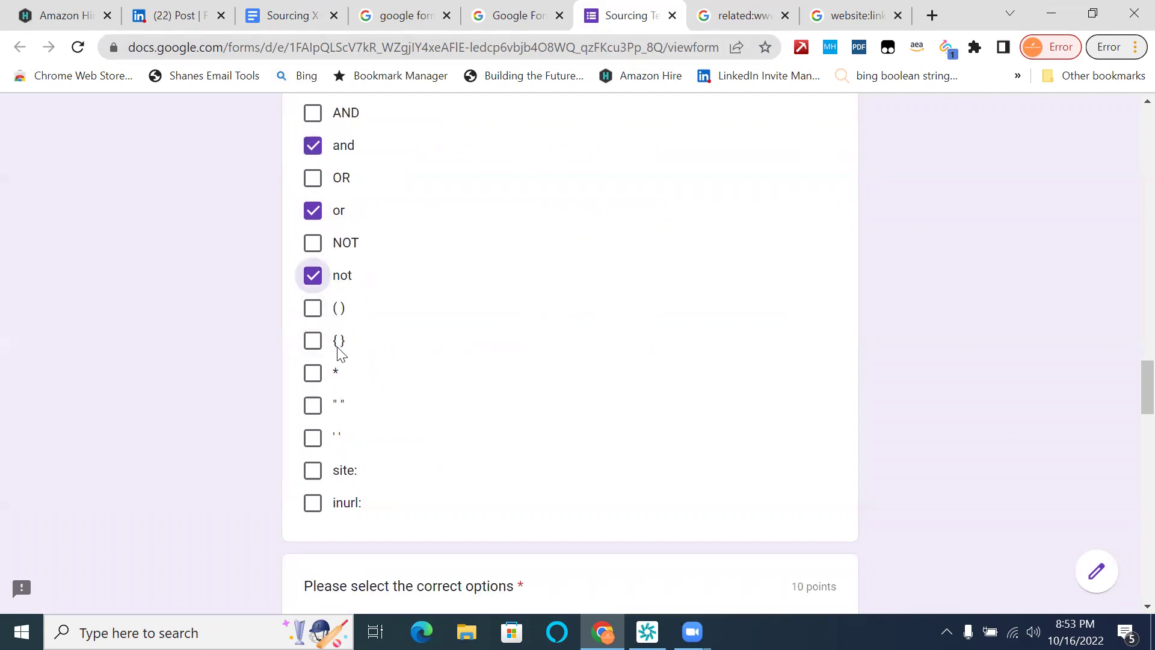
{"action": "left_click", "coordinate": [319, 345]}
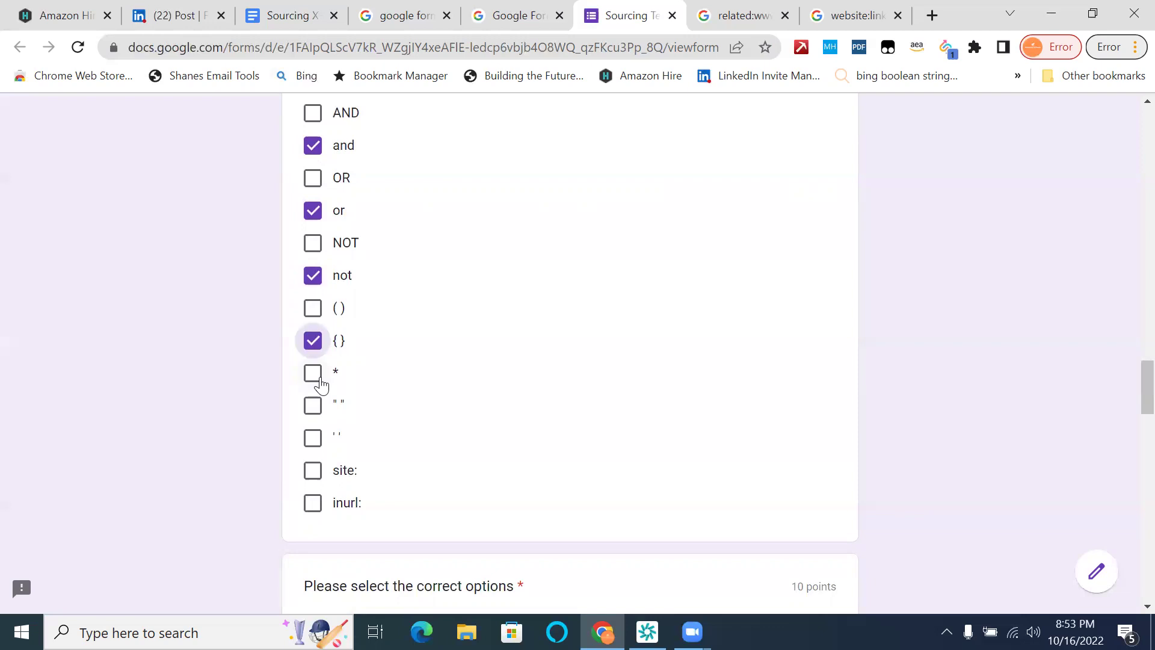
{"action": "left_click", "coordinate": [317, 379]}
{"action": "scroll", "coordinate": [453, 316], "scroll_direction": "up", "scroll_amount": 2}
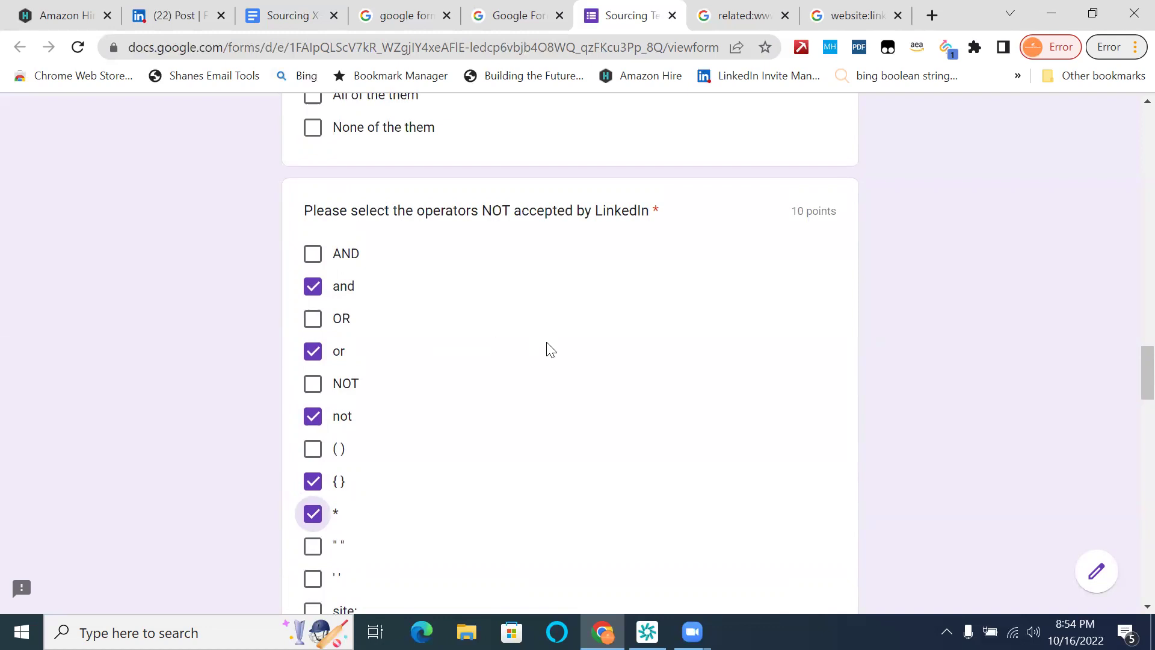
{"action": "scroll", "coordinate": [551, 350], "scroll_direction": "down", "scroll_amount": 2}
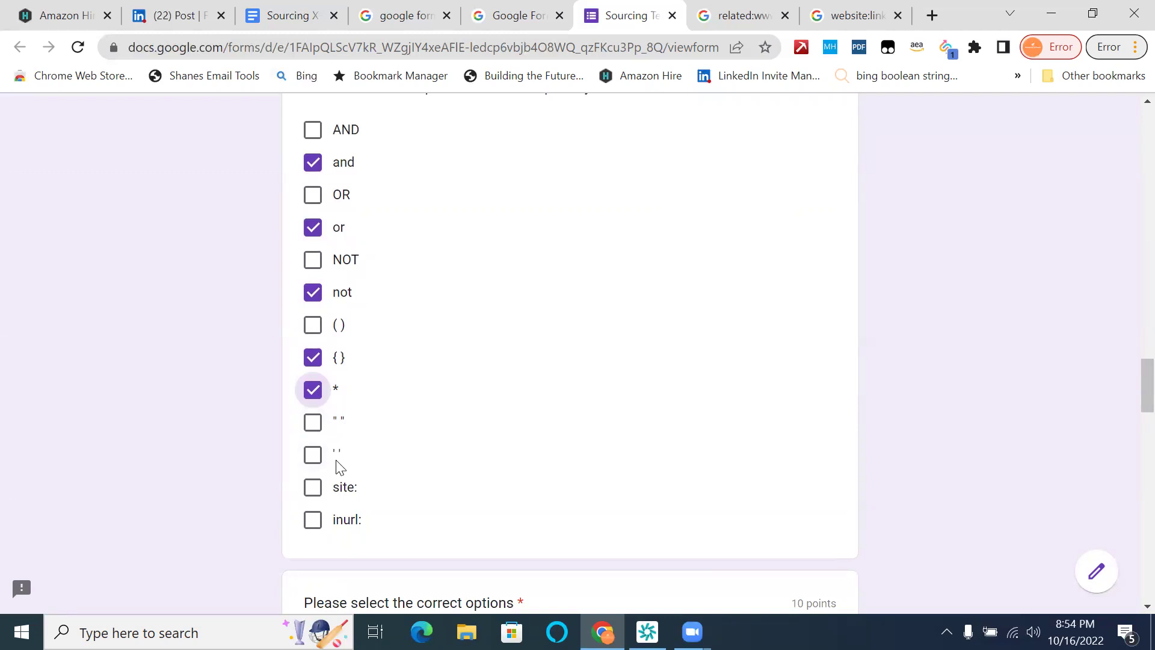
{"action": "left_click", "coordinate": [313, 467]}
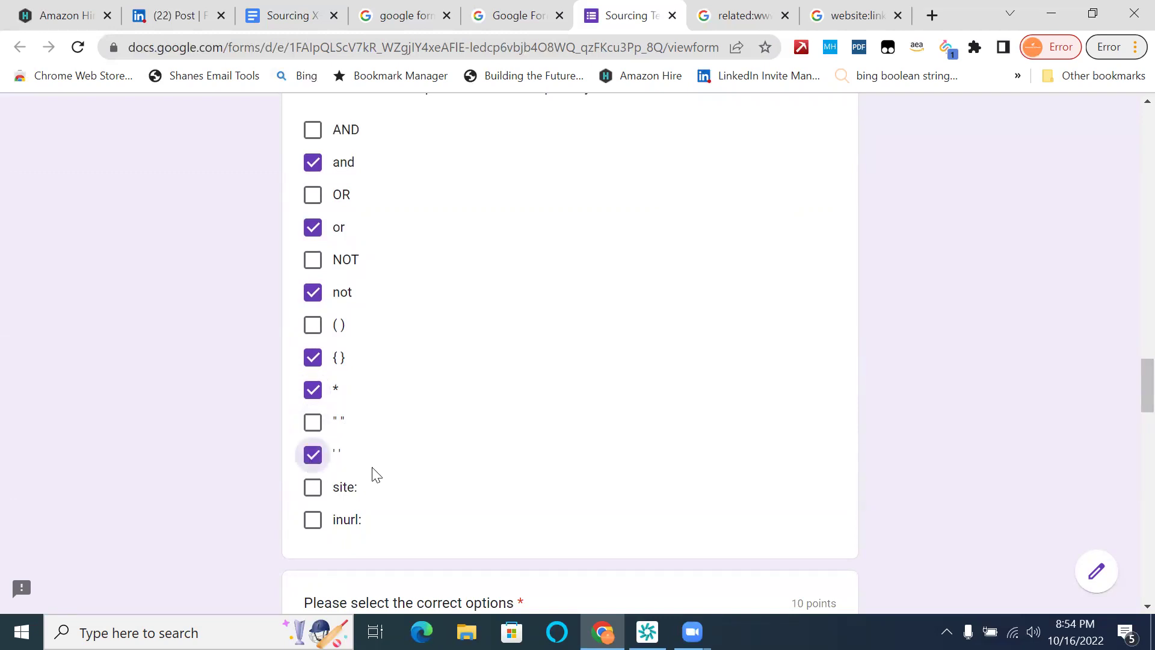
{"action": "scroll", "coordinate": [373, 476], "scroll_direction": "up", "scroll_amount": 1}
{"action": "scroll", "coordinate": [372, 475], "scroll_direction": "down", "scroll_amount": 2}
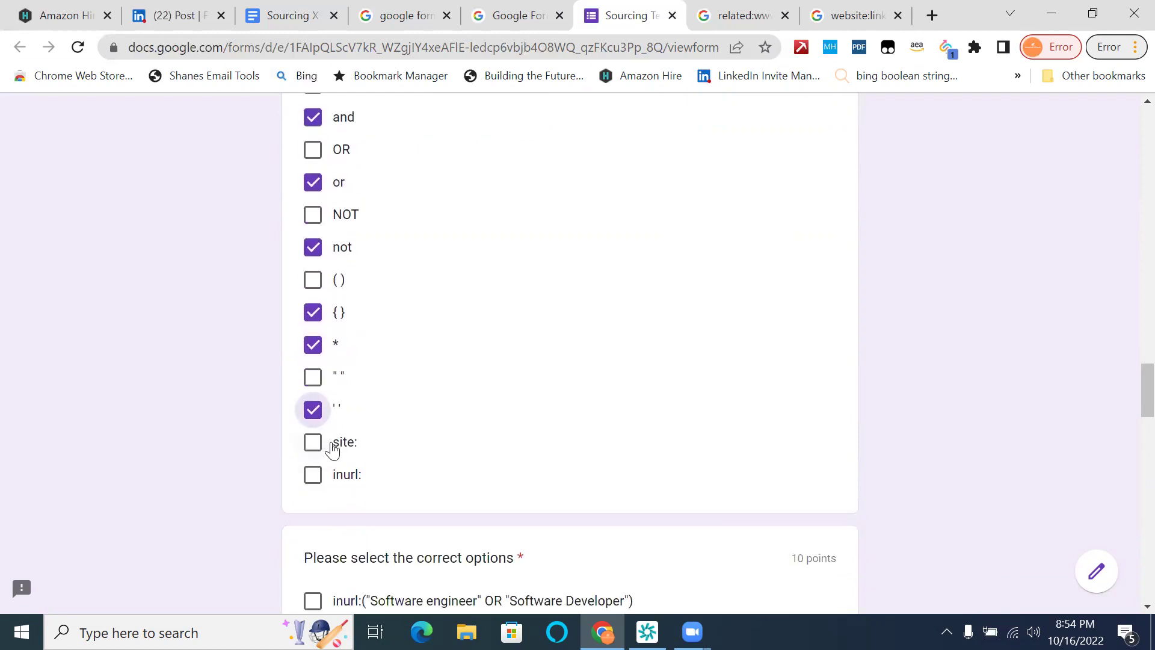
{"action": "left_click", "coordinate": [323, 447]}
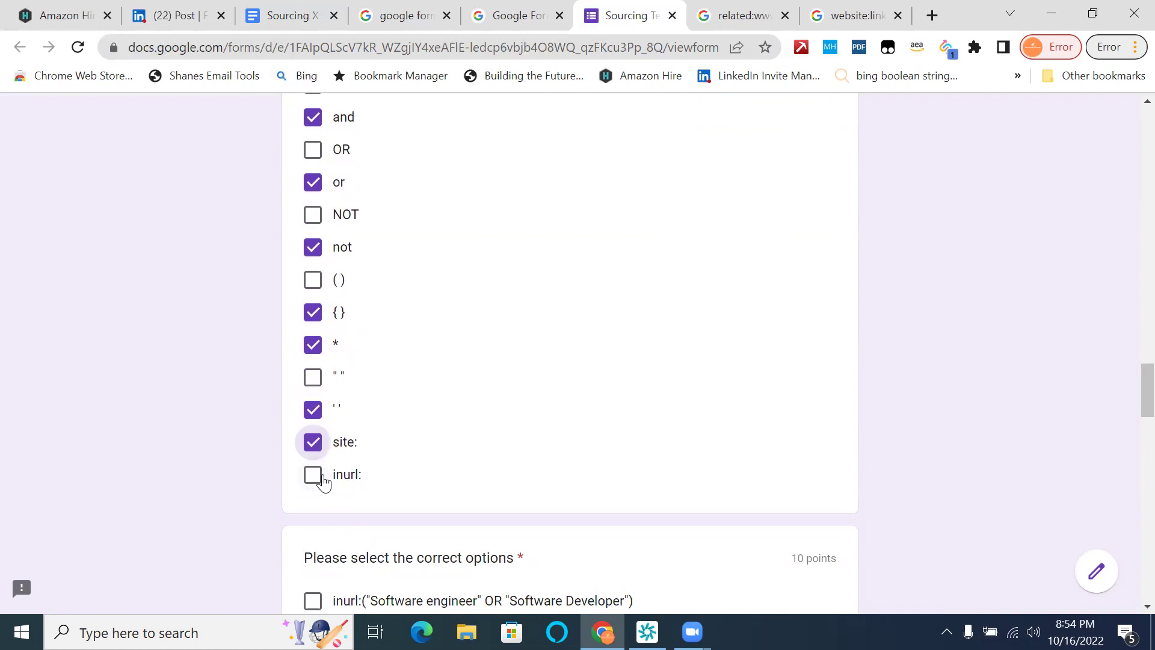
{"action": "left_click", "coordinate": [323, 479]}
{"action": "scroll", "coordinate": [479, 374], "scroll_direction": "up", "scroll_amount": 2}
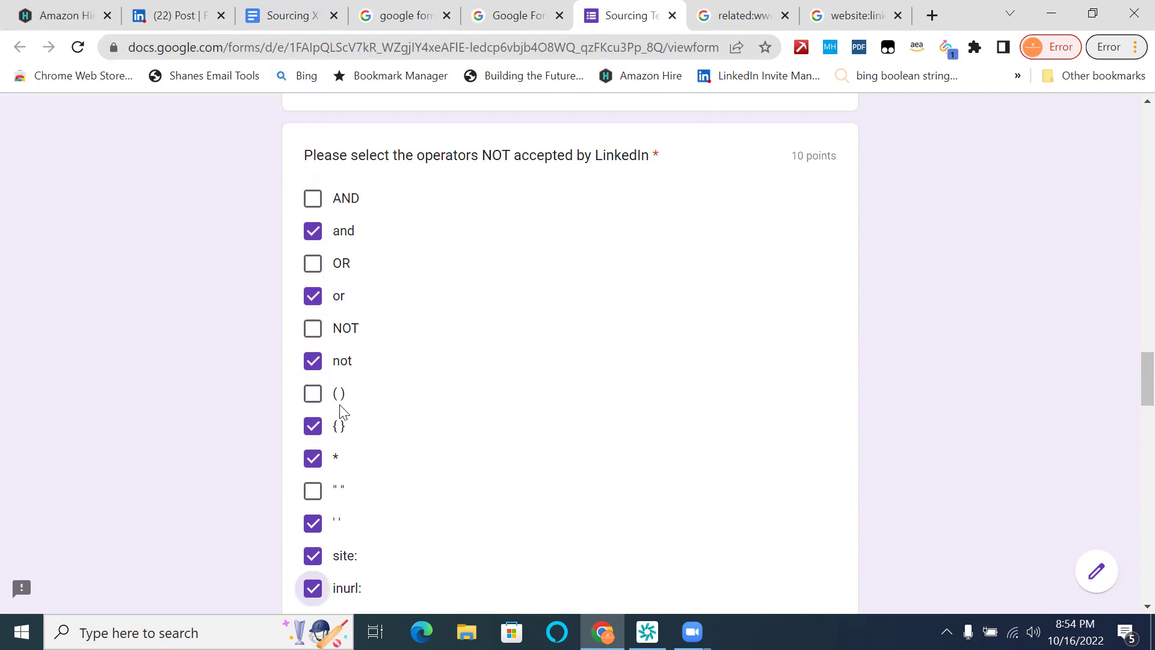
{"action": "scroll", "coordinate": [374, 479], "scroll_direction": "down", "scroll_amount": 1}
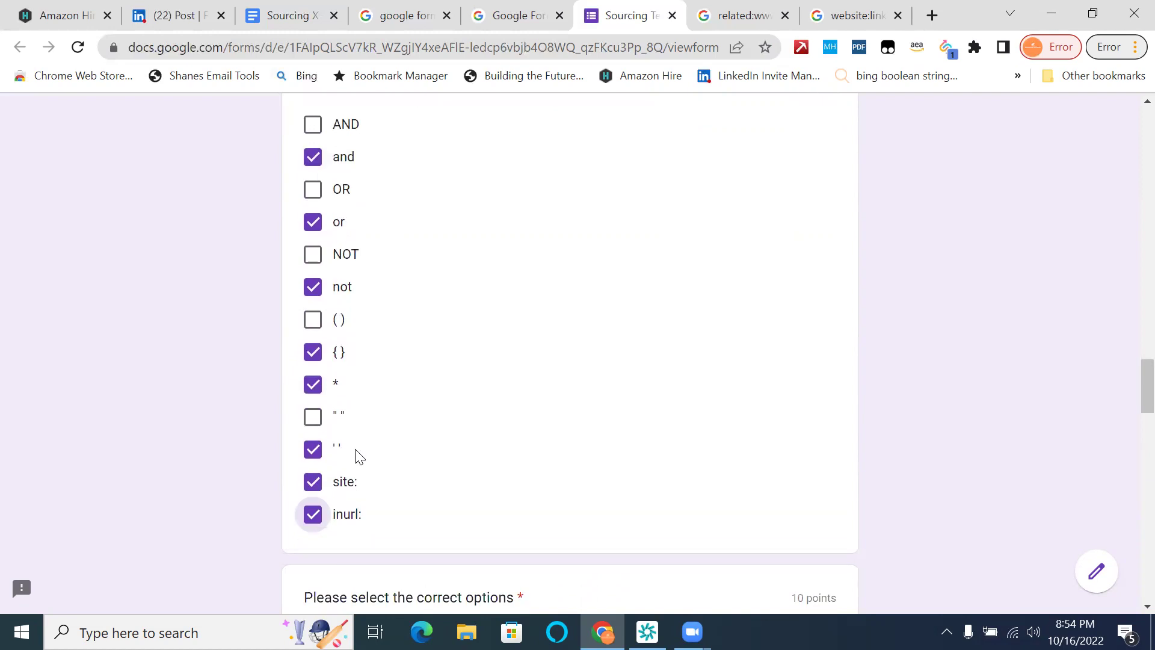
{"action": "scroll", "coordinate": [534, 396], "scroll_direction": "down", "scroll_amount": 5}
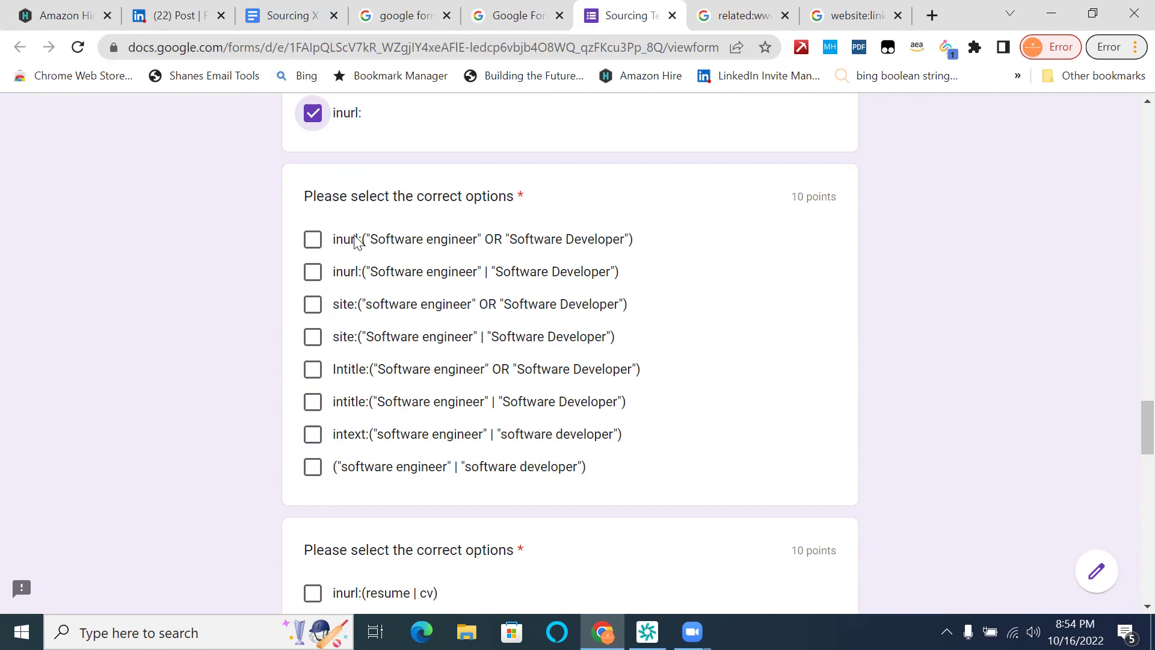
- Paste the first option's inurl:("Software engineer" OR "Software Developer") string into a new tab's address bar
{"action": "left_click_drag", "start_coordinate": [648, 250], "coordinate": [335, 247]}
{"action": "key", "text": "ctrl+c"}
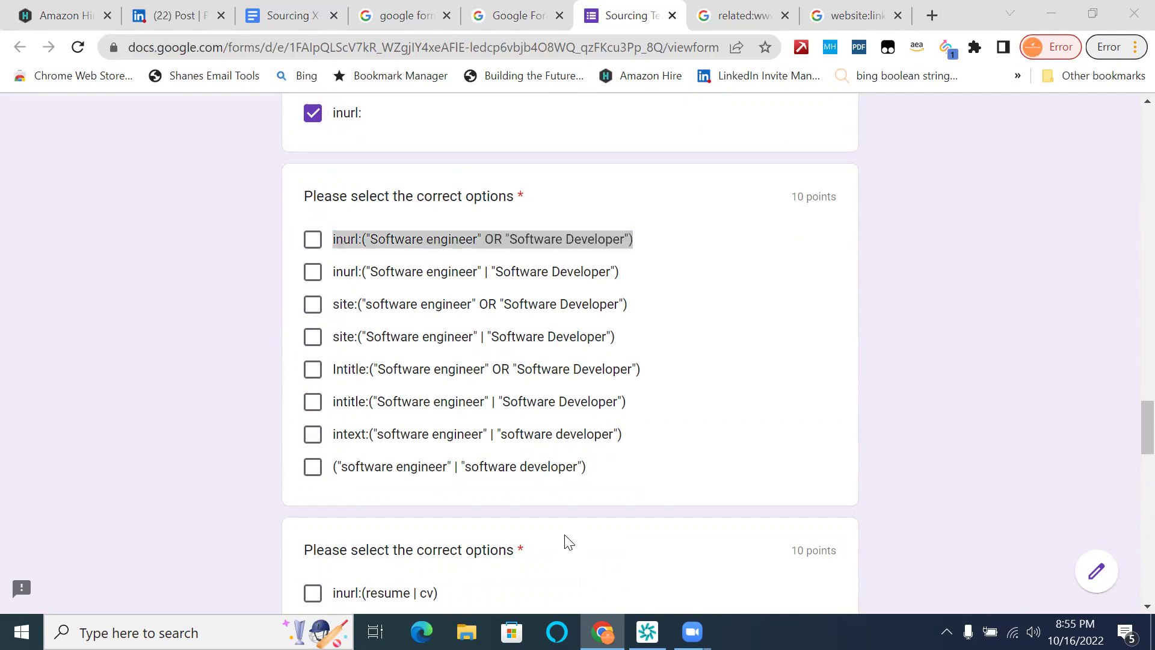
{"action": "left_click", "coordinate": [926, 279]}
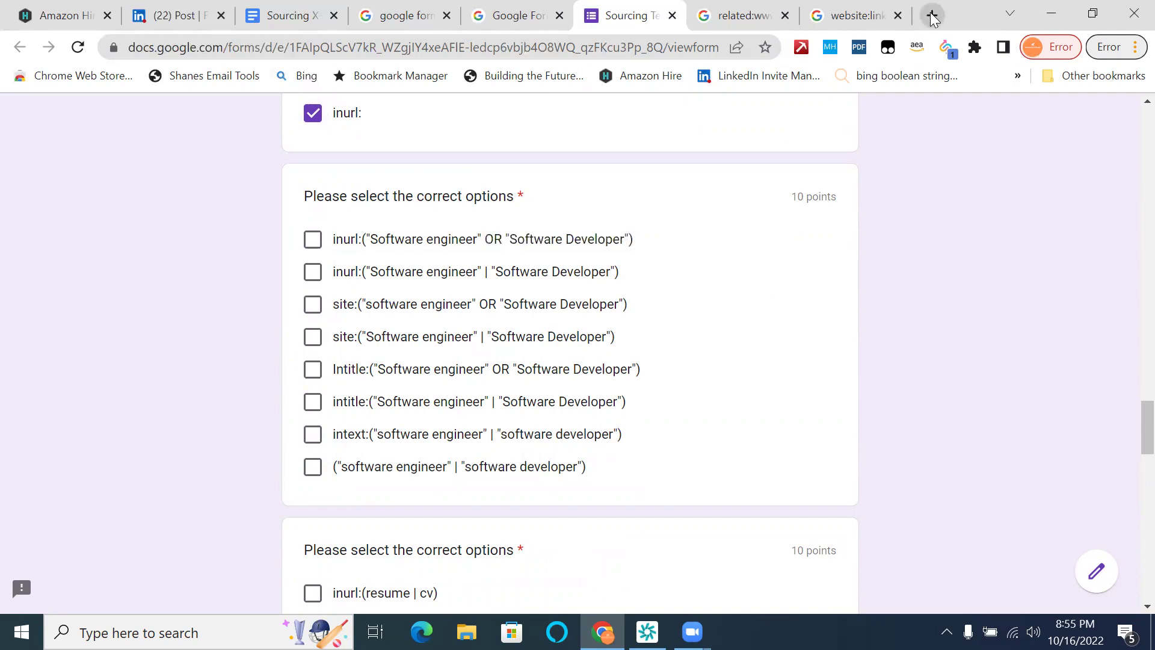
{"action": "left_click", "coordinate": [932, 16]}
{"action": "key", "text": "ctrl+v"}
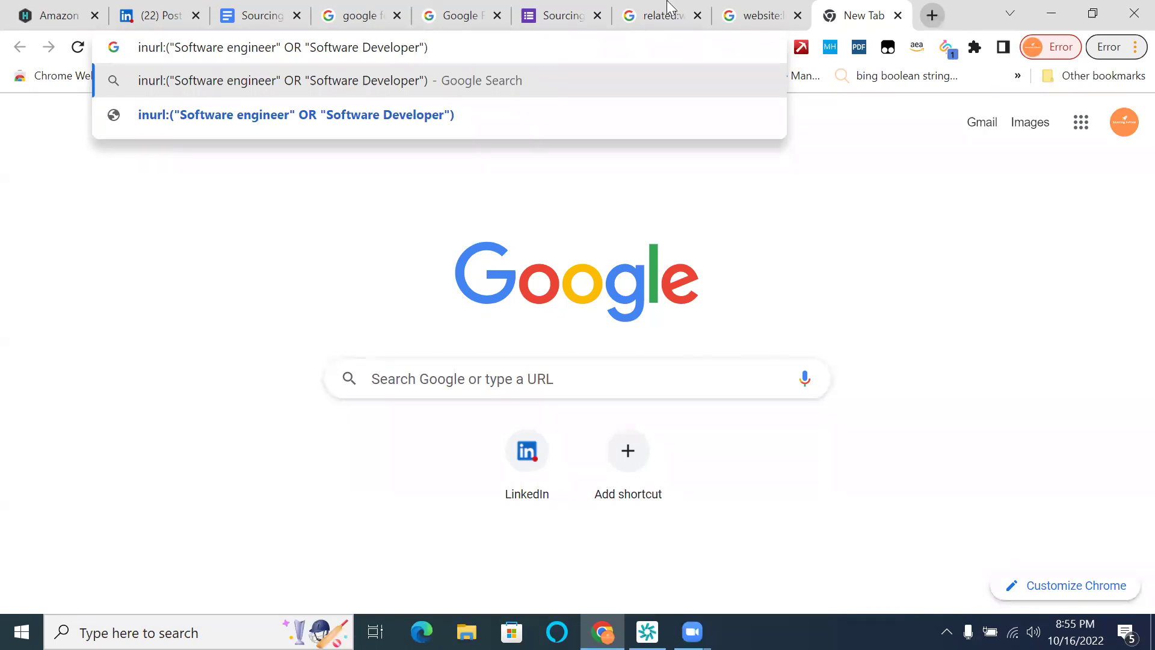
{"action": "left_click", "coordinate": [253, 19]}
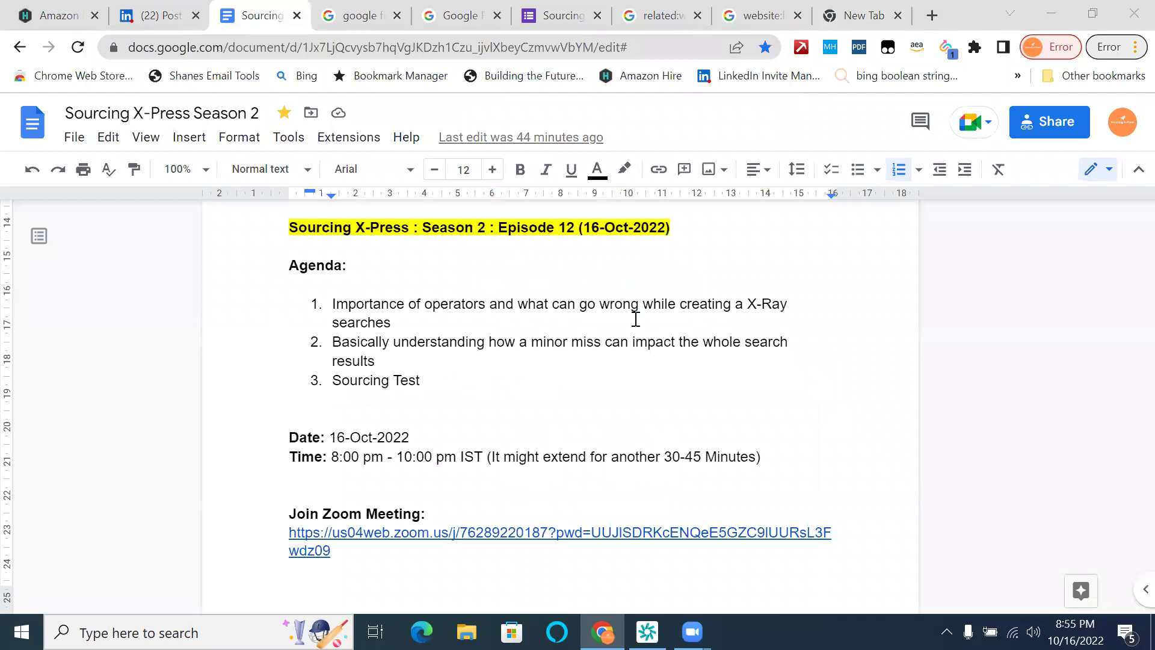
- Review the LinkedIn URL path notes in the Sourcing X-Press Season 2 doc, then return to the drafted inurl query
{"action": "scroll", "coordinate": [636, 319], "scroll_direction": "down", "scroll_amount": 6}
{"action": "scroll", "coordinate": [635, 319], "scroll_direction": "up", "scroll_amount": 20}
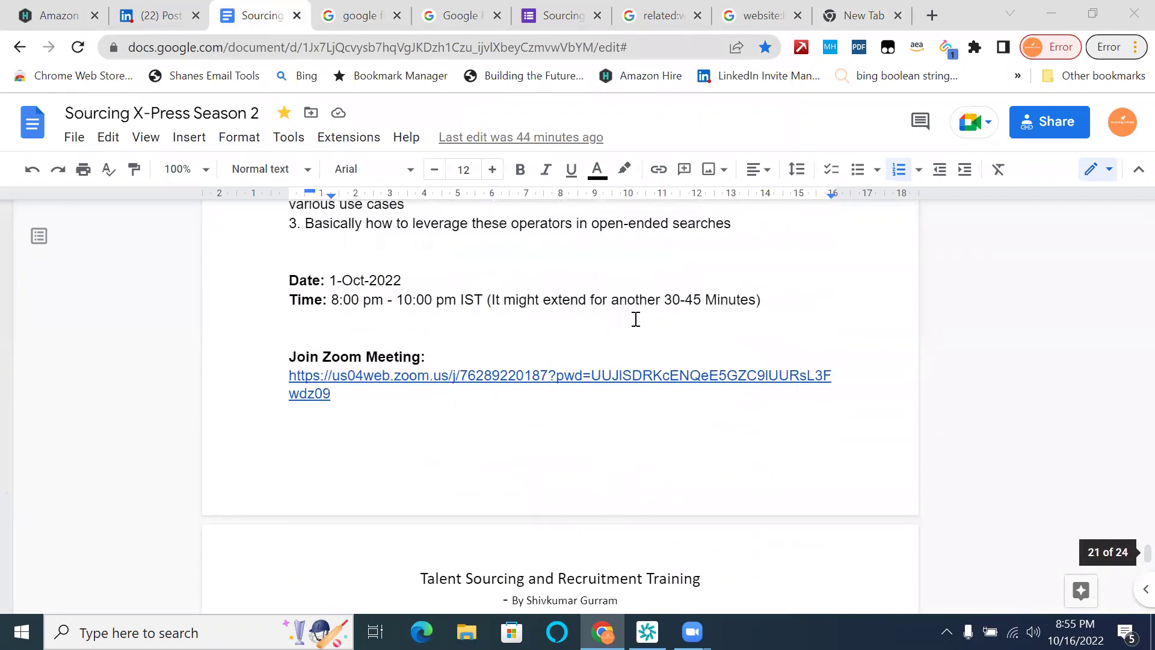
{"action": "scroll", "coordinate": [635, 319], "scroll_direction": "up", "scroll_amount": 20}
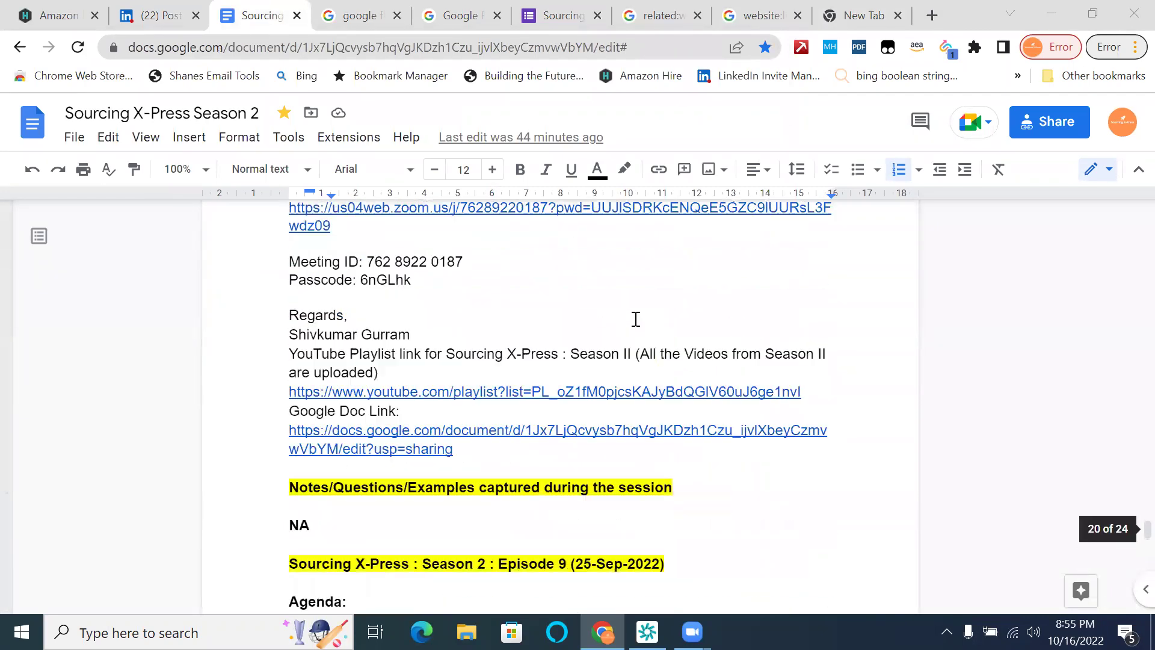
{"action": "scroll", "coordinate": [636, 319], "scroll_direction": "up", "scroll_amount": 5}
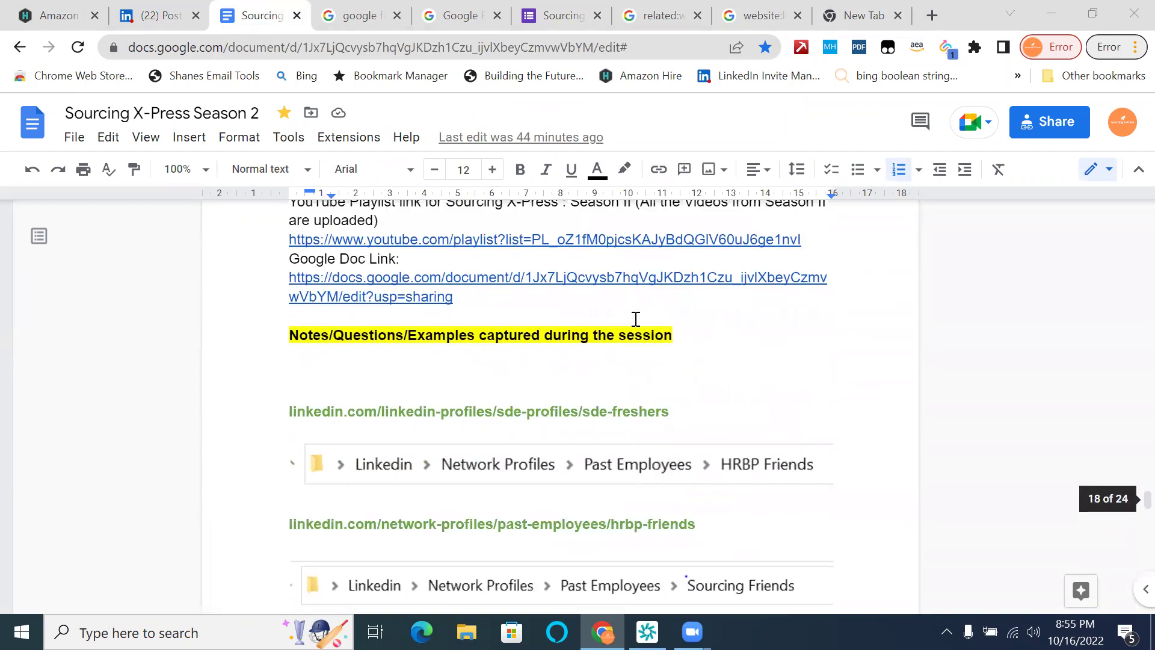
{"action": "scroll", "coordinate": [632, 320], "scroll_direction": "down", "scroll_amount": 2}
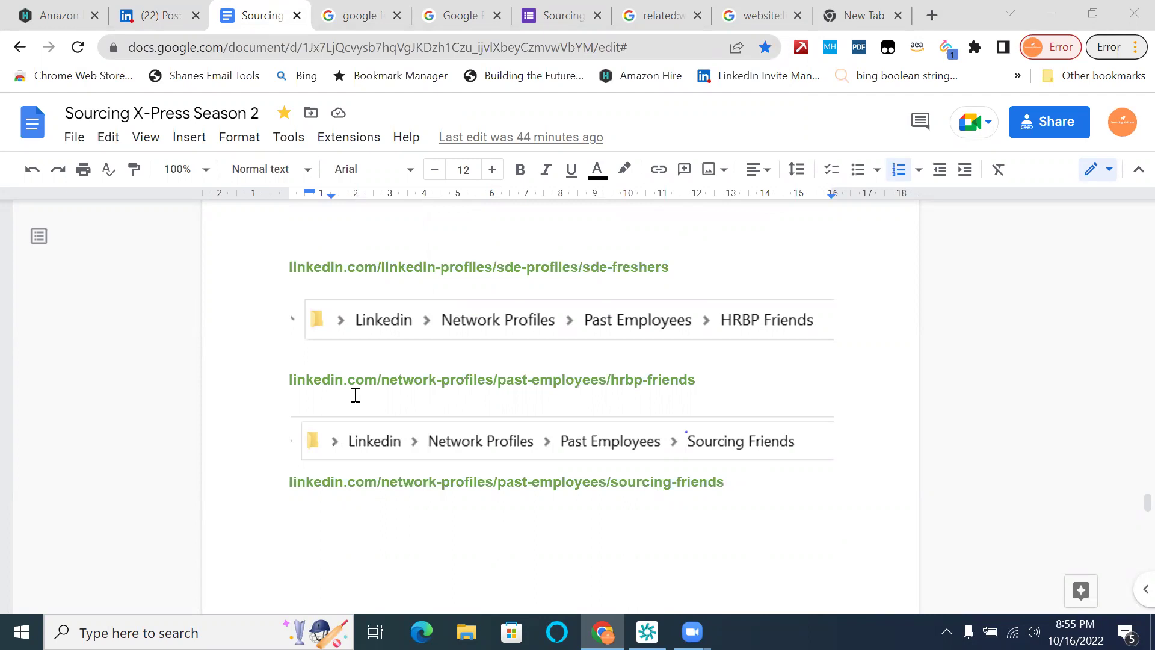
{"action": "scroll", "coordinate": [356, 395], "scroll_direction": "up", "scroll_amount": 10}
{"action": "scroll", "coordinate": [355, 395], "scroll_direction": "up", "scroll_amount": 2}
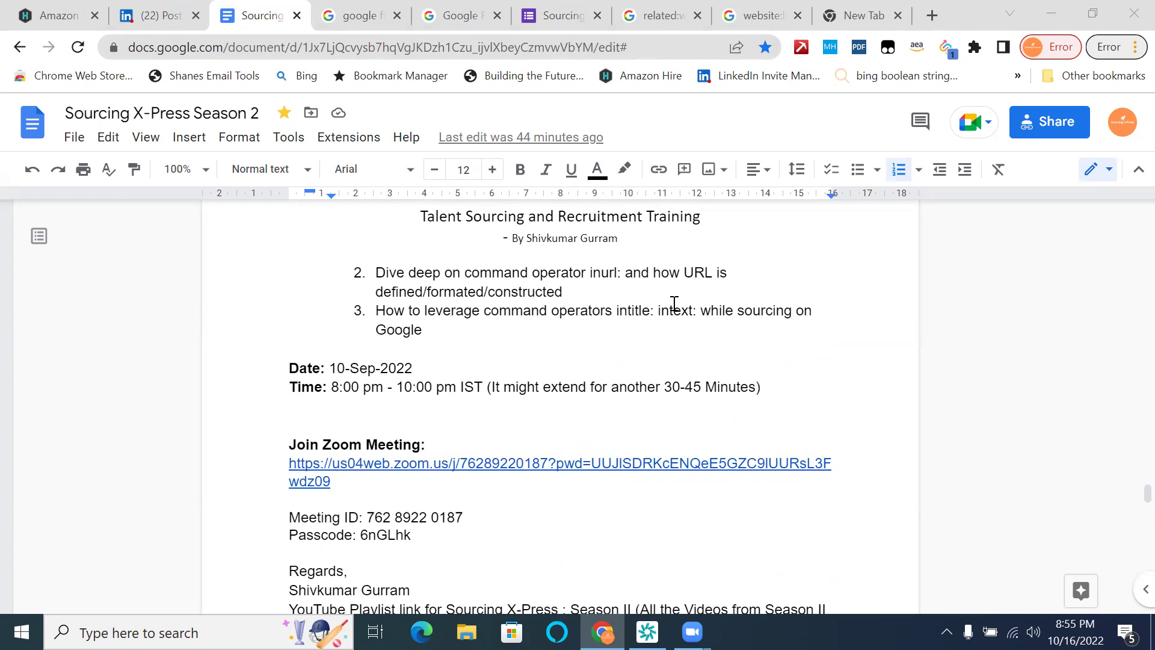
{"action": "scroll", "coordinate": [533, 321], "scroll_direction": "down", "scroll_amount": 9}
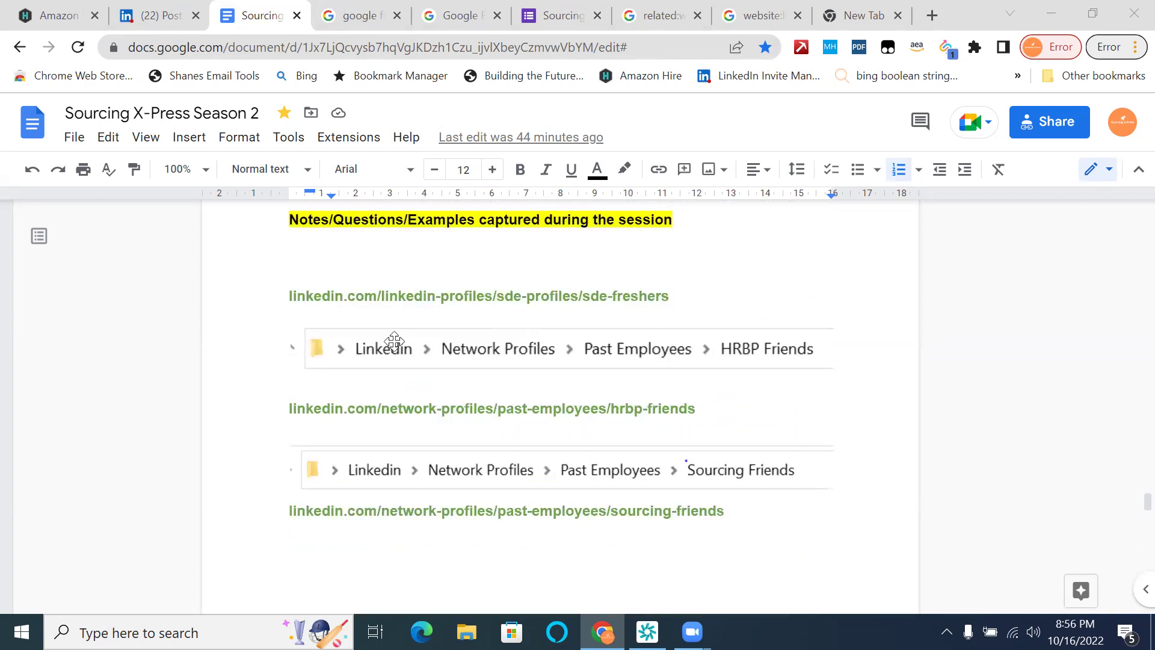
{"action": "scroll", "coordinate": [392, 369], "scroll_direction": "down", "scroll_amount": 1}
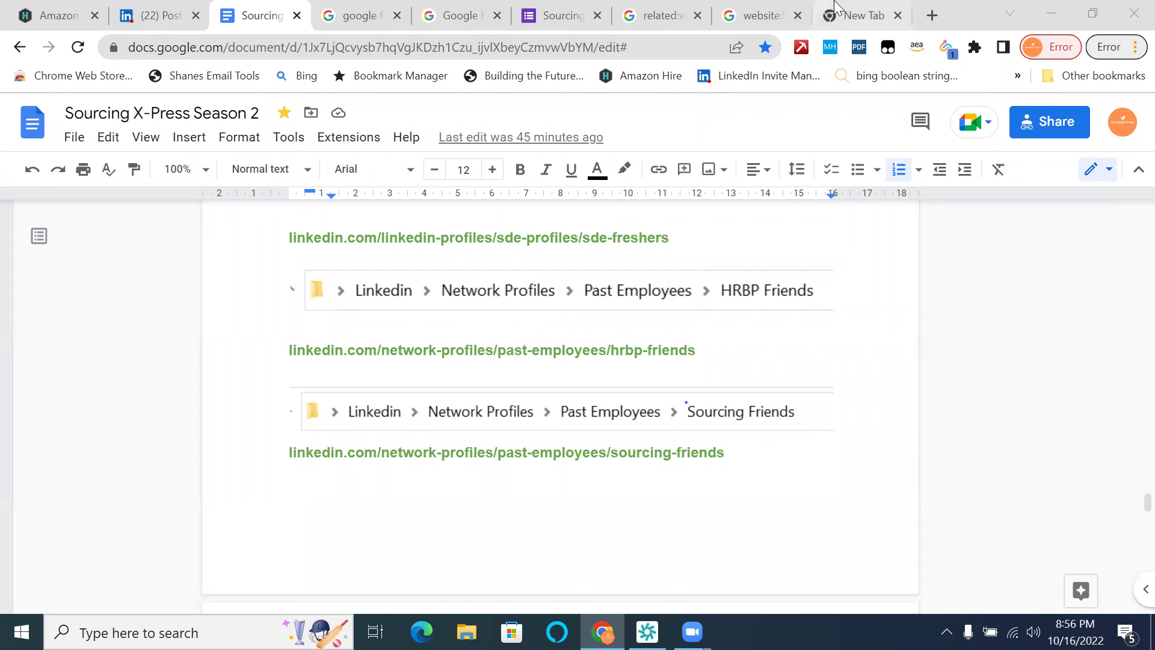
{"action": "left_click", "coordinate": [865, 24]}
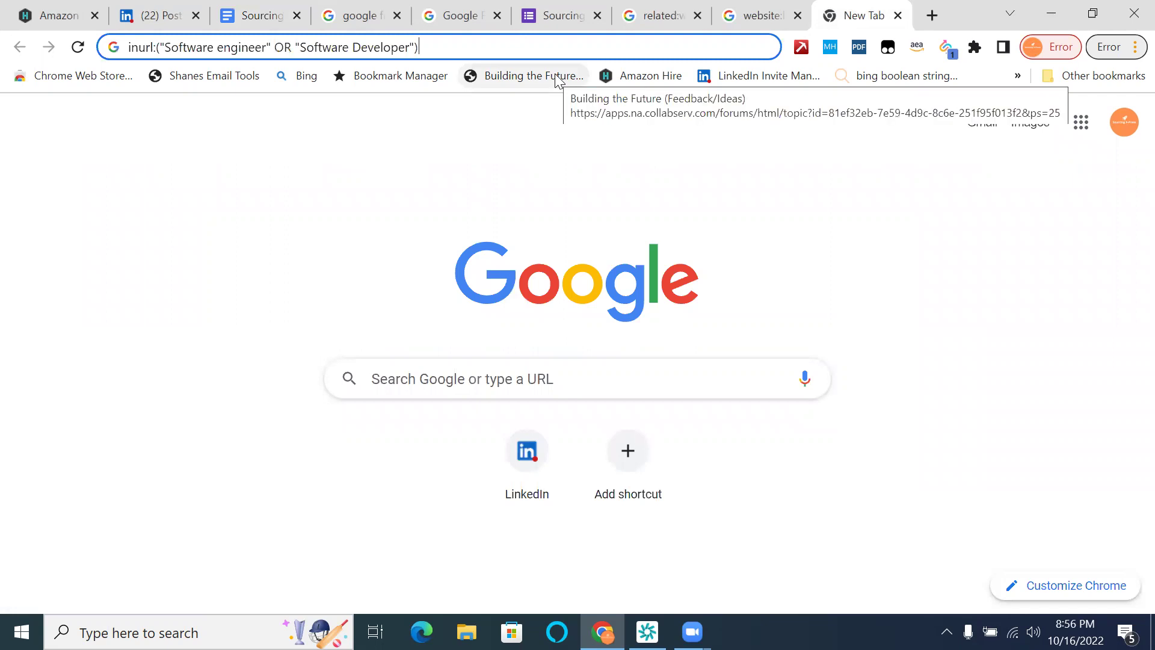
- Run the inurl:("Software engineer" OR "Software Developer") search and jump to results page 10
{"action": "key", "text": "Return"}
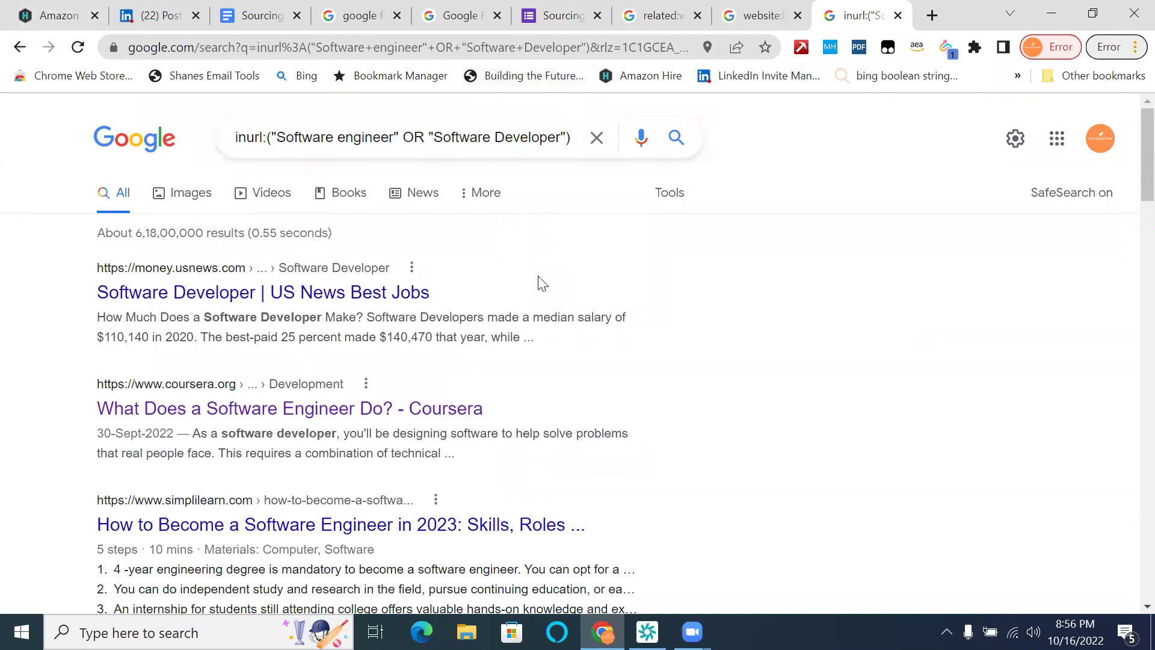
{"action": "scroll", "coordinate": [565, 344], "scroll_direction": "down", "scroll_amount": 10}
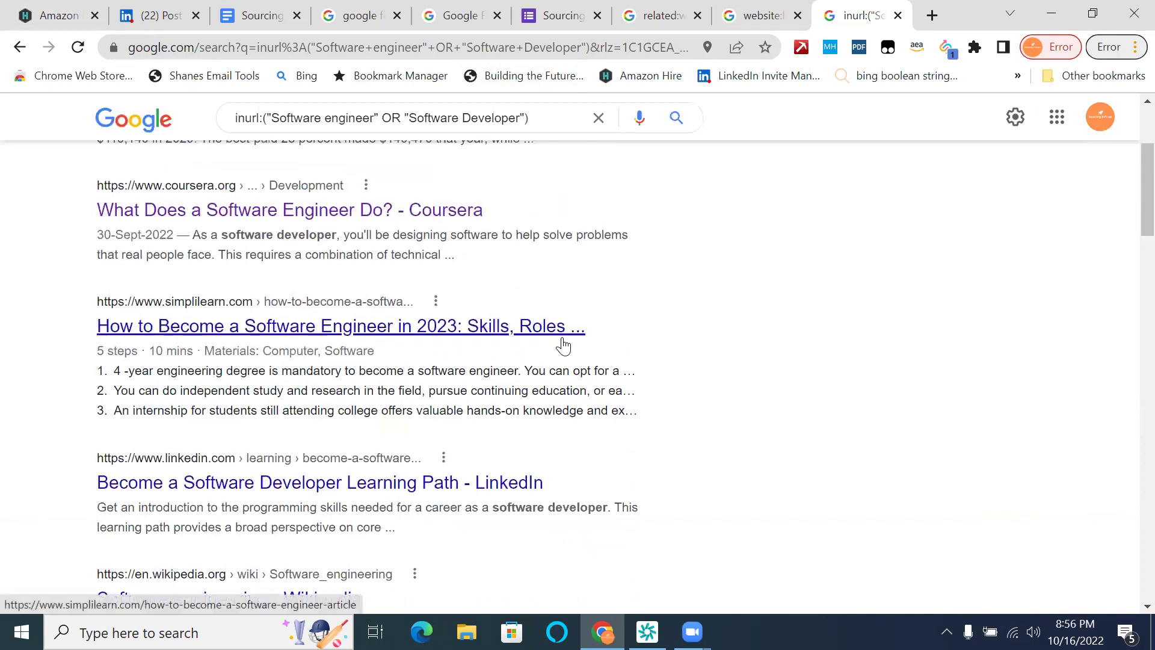
{"action": "scroll", "coordinate": [565, 344], "scroll_direction": "down", "scroll_amount": 5}
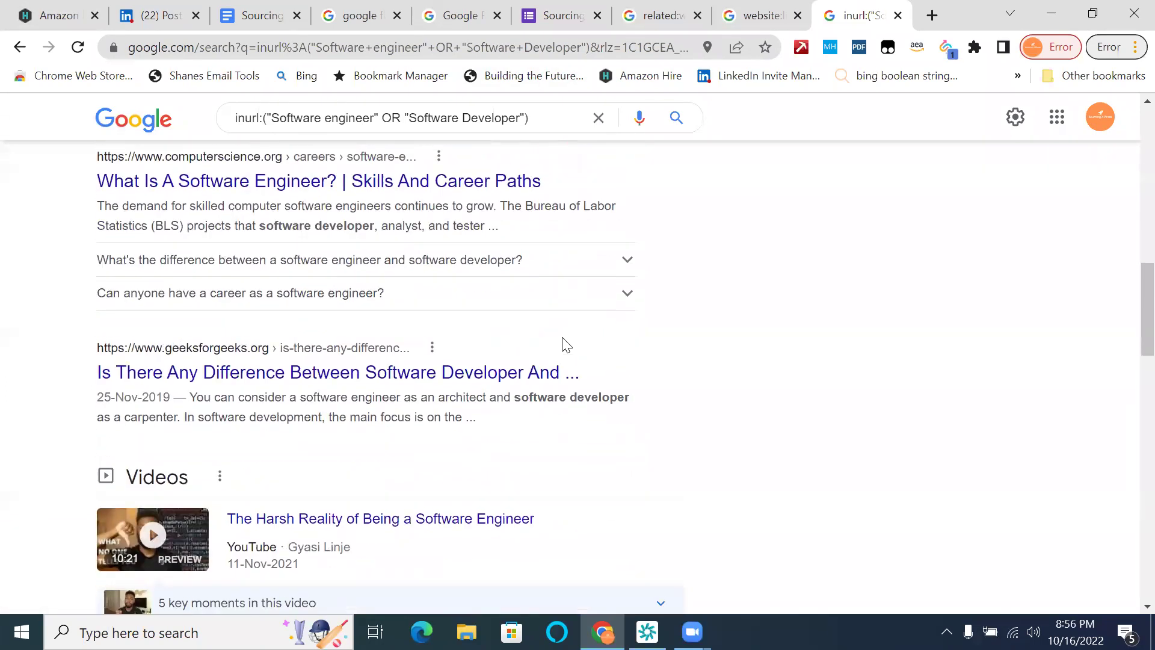
{"action": "scroll", "coordinate": [565, 345], "scroll_direction": "down", "scroll_amount": 15}
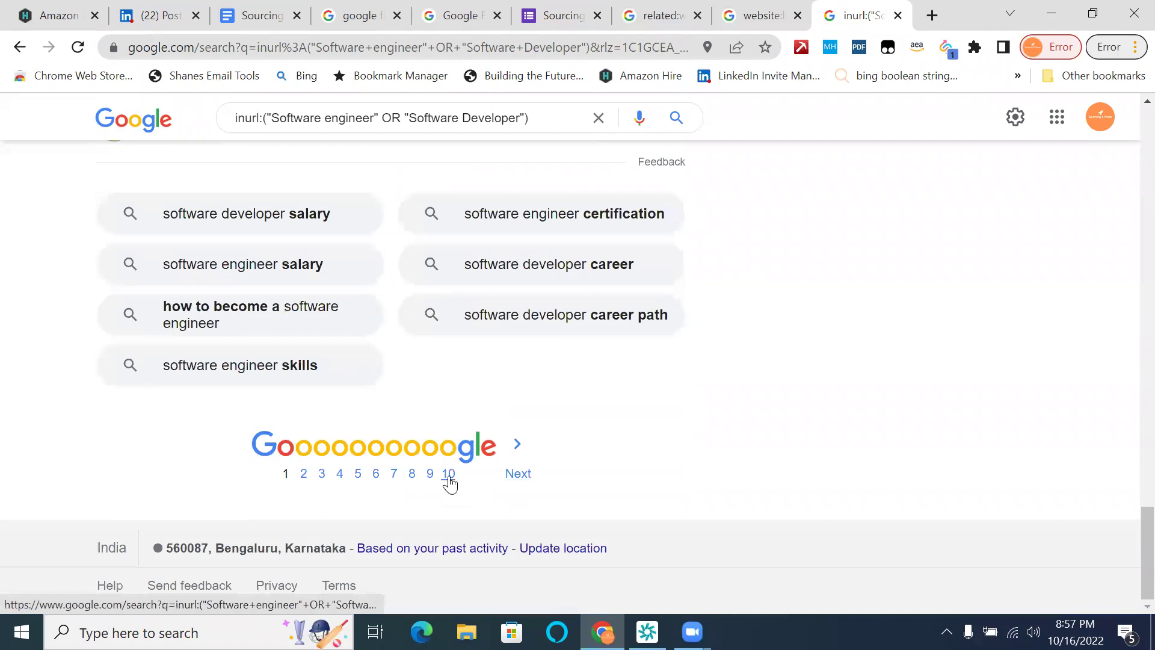
{"action": "left_click", "coordinate": [449, 477]}
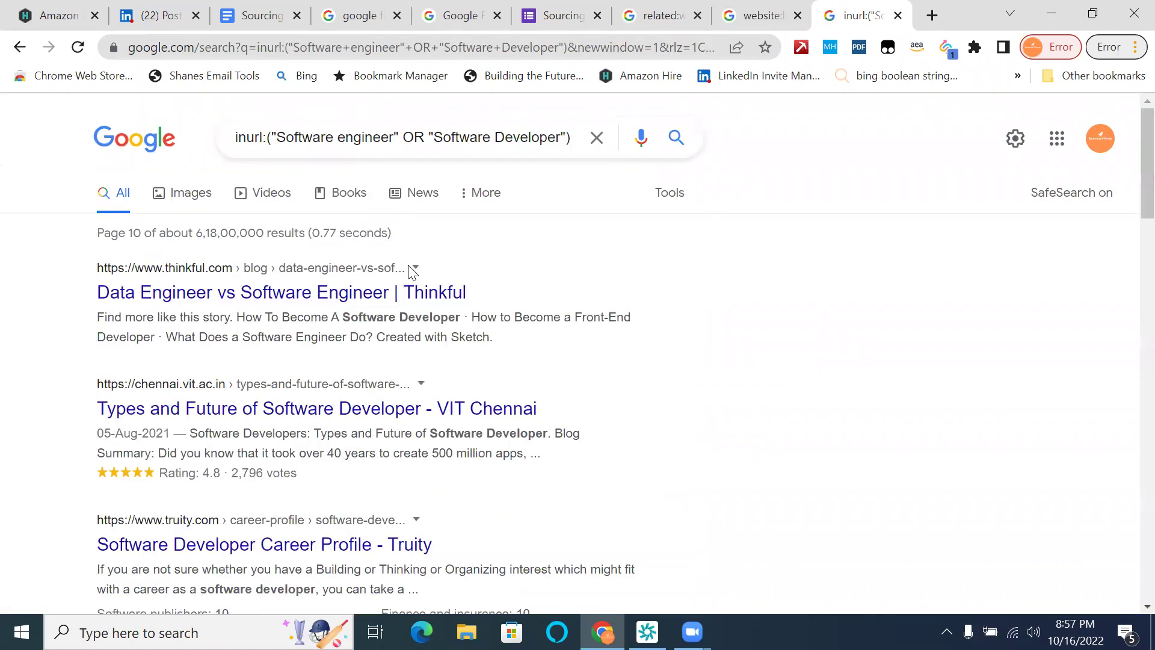
- Open Google's cached copy of the ZDNET result and inspect its web address
{"action": "scroll", "coordinate": [660, 369], "scroll_direction": "down", "scroll_amount": 6}
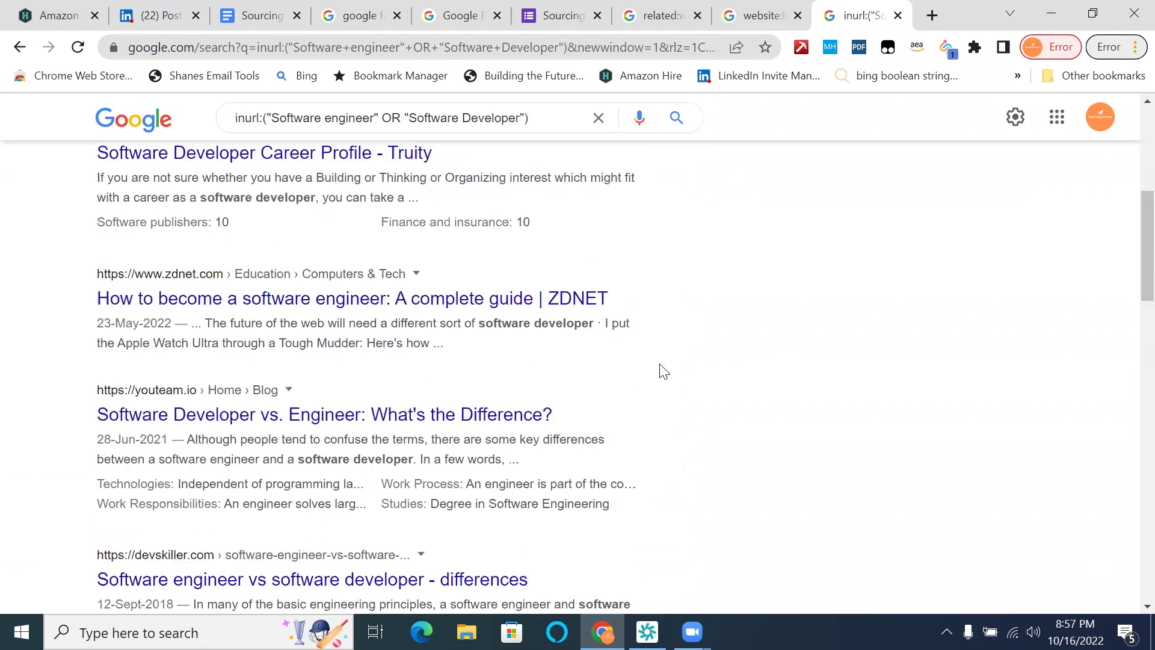
{"action": "left_click", "coordinate": [414, 273]}
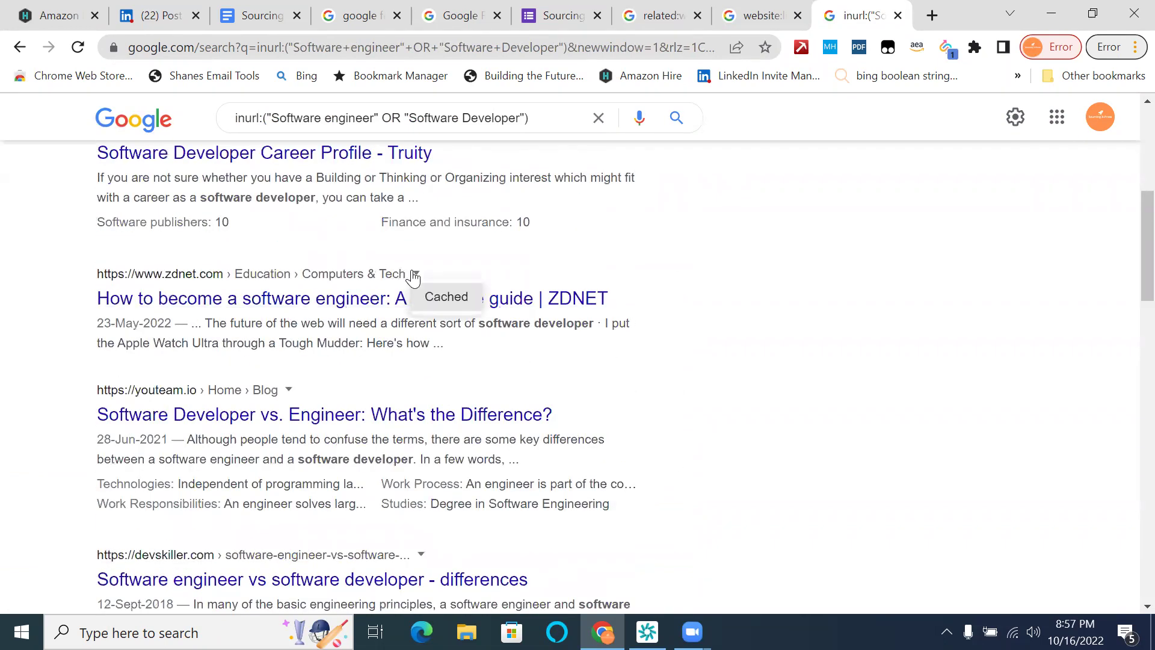
{"action": "left_click", "coordinate": [441, 297]}
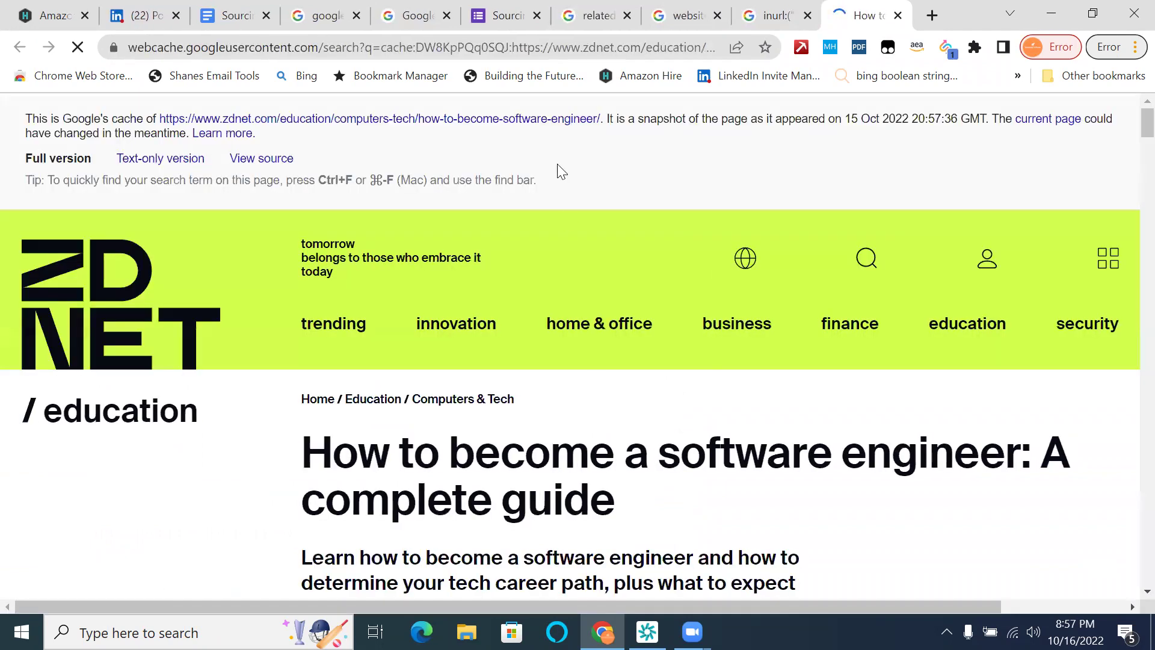
{"action": "left_click", "coordinate": [535, 46]}
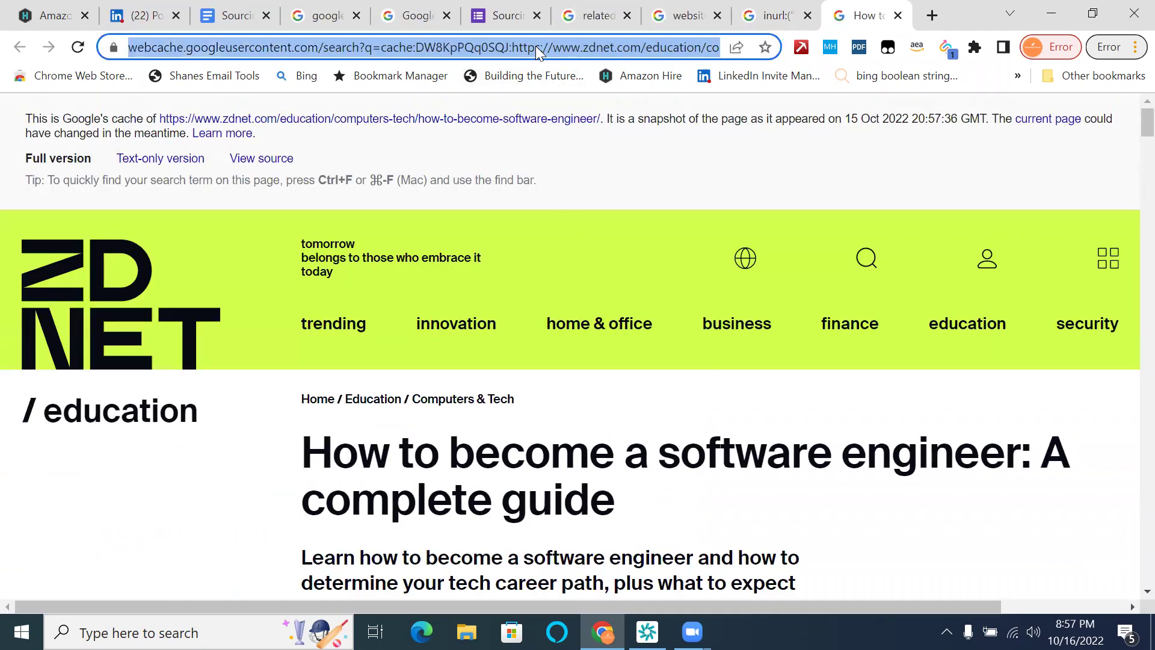
{"action": "left_click", "coordinate": [536, 46]}
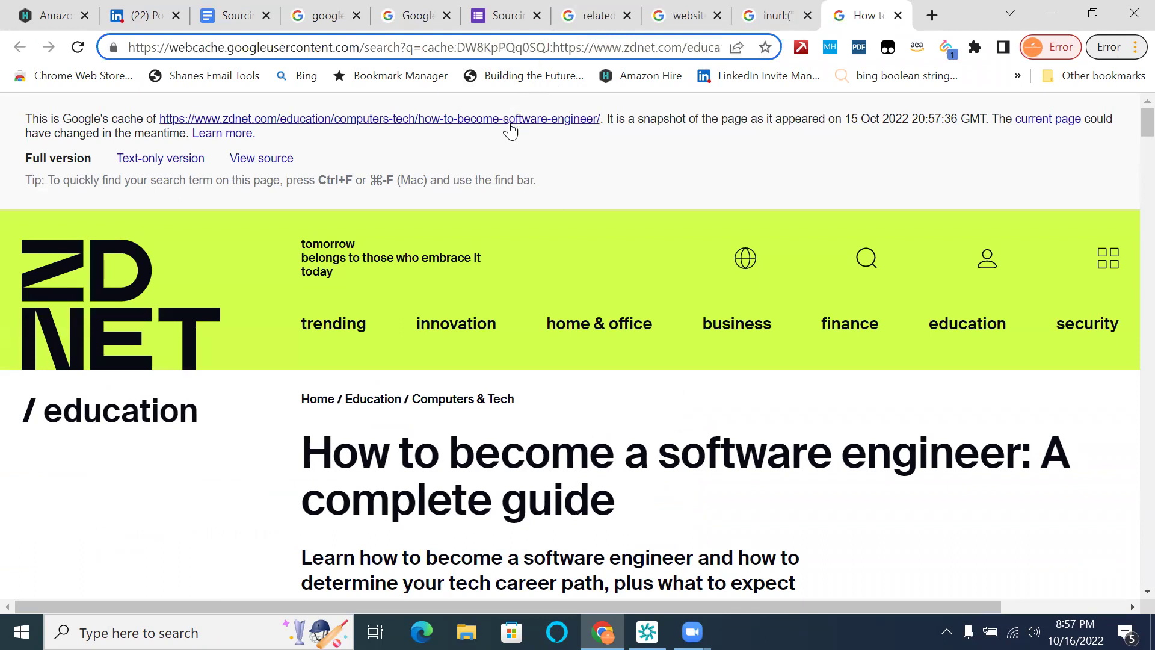
{"action": "left_click", "coordinate": [764, 18]}
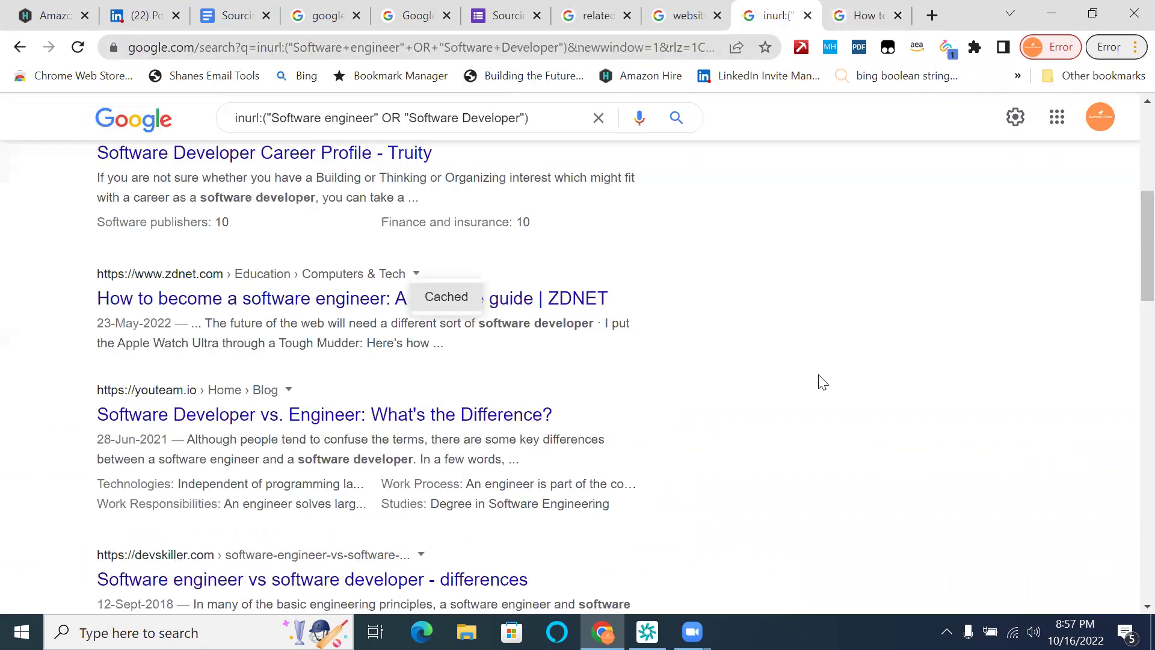
- Open the cached copy of the learnhowtobecome.org result, closing the accidentally detached results window
{"action": "scroll", "coordinate": [821, 383], "scroll_direction": "down", "scroll_amount": 4}
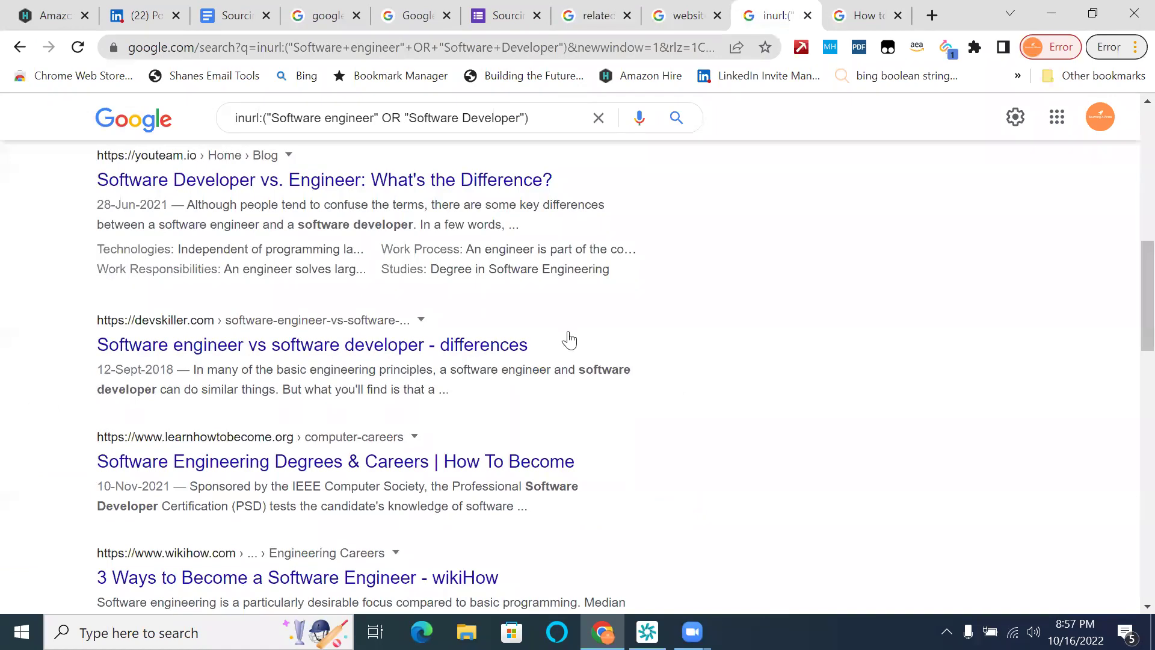
{"action": "scroll", "coordinate": [749, 363], "scroll_direction": "down", "scroll_amount": 2}
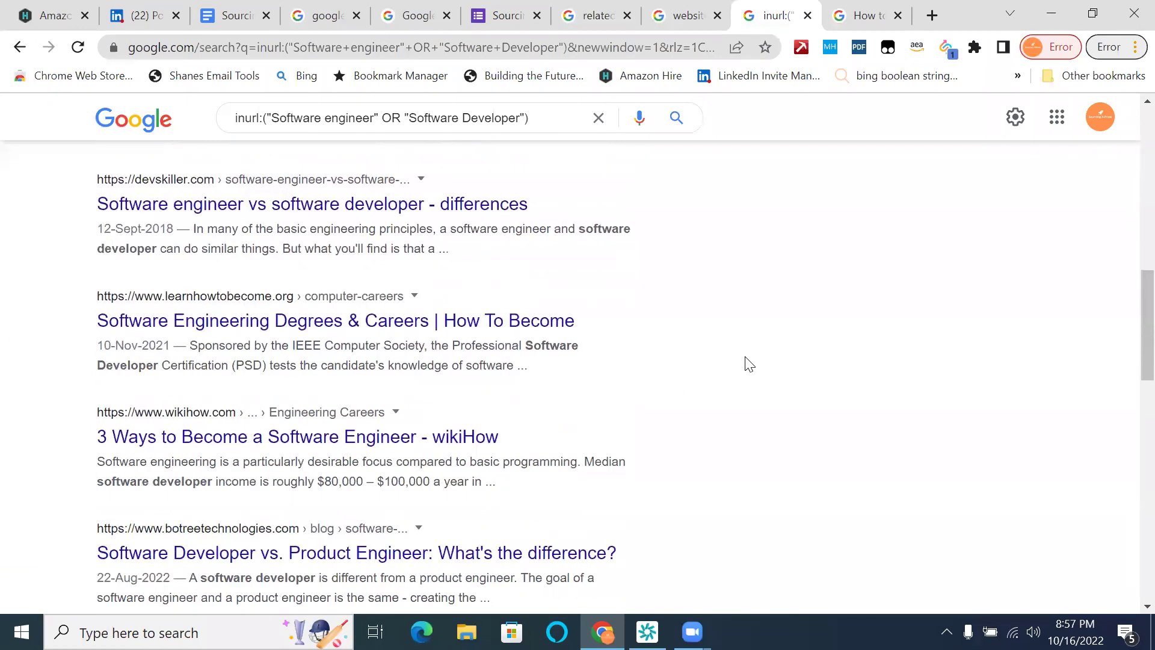
{"action": "left_click", "coordinate": [415, 299]}
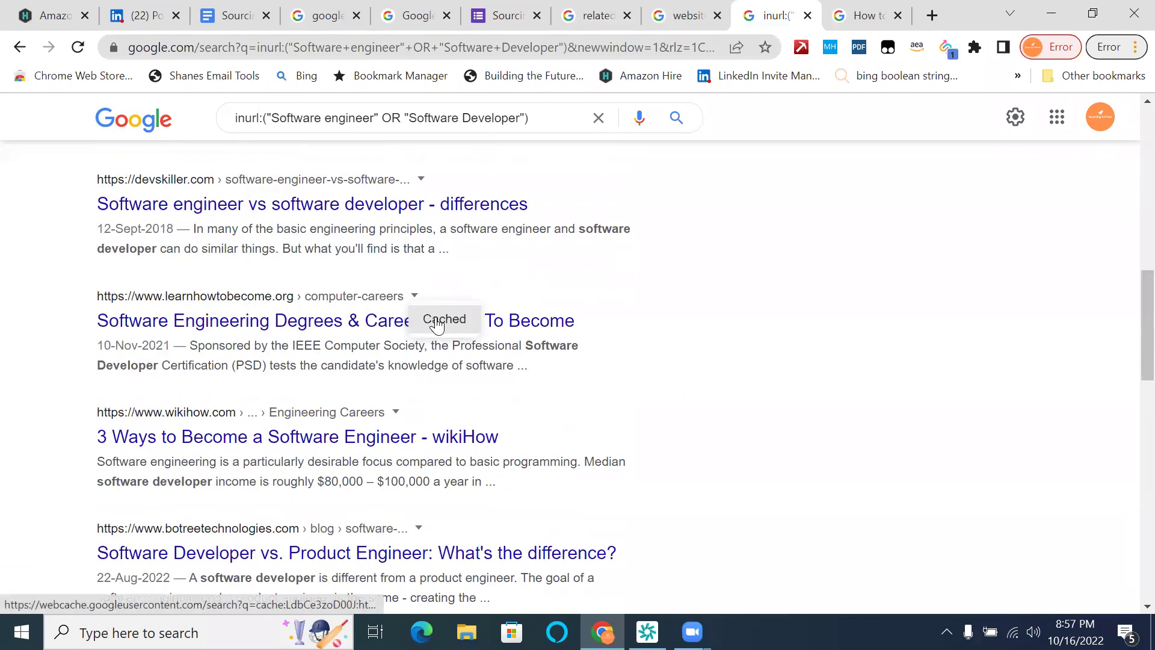
{"action": "left_click", "coordinate": [437, 322]}
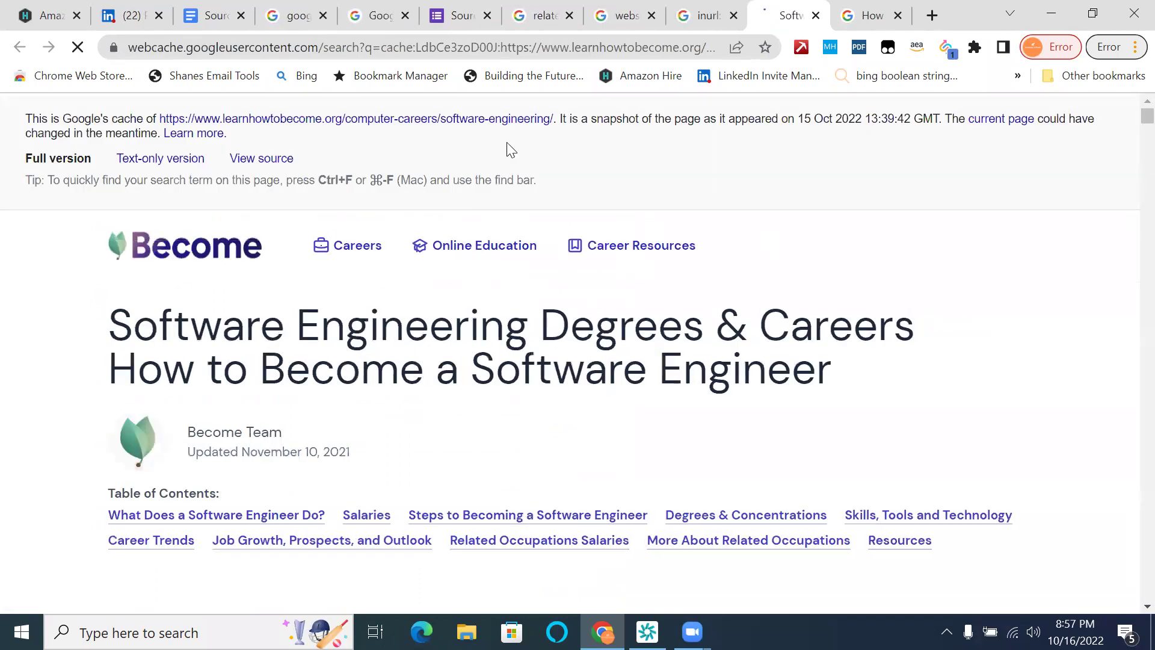
{"action": "left_click_drag", "start_coordinate": [708, 25], "coordinate": [768, 283]}
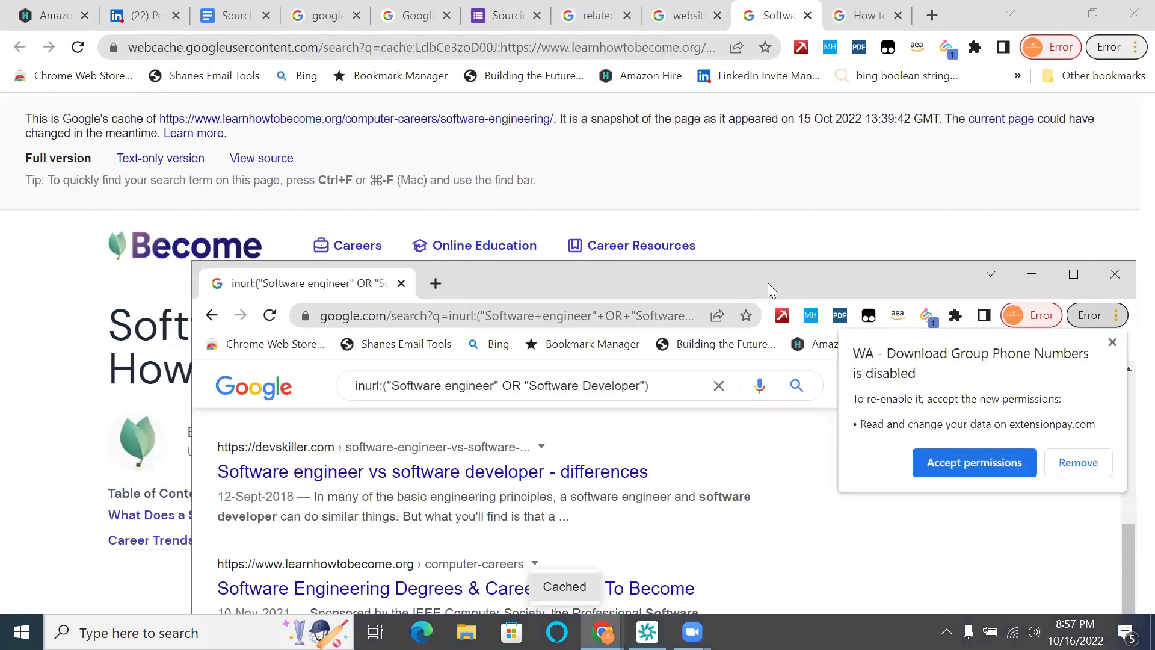
{"action": "left_click", "coordinate": [1115, 274]}
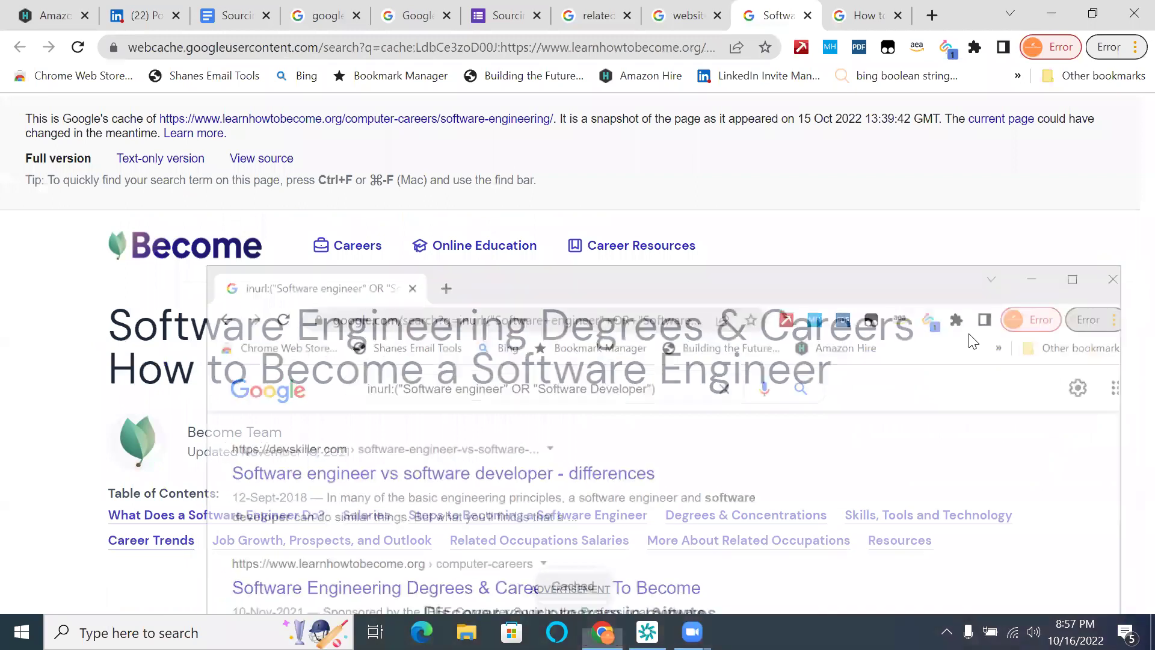
- Re-run the inurl software engineer/developer query and go to page 10 again
{"action": "scroll", "coordinate": [855, 252], "scroll_direction": "down", "scroll_amount": 3}
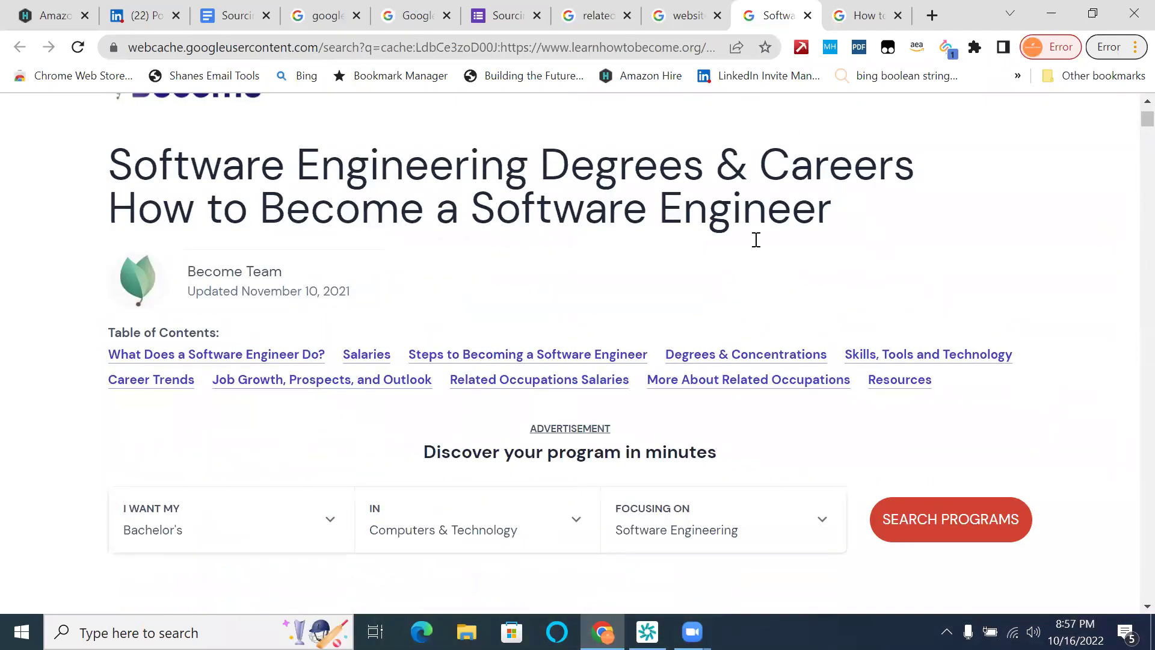
{"action": "scroll", "coordinate": [749, 299], "scroll_direction": "down", "scroll_amount": 5}
{"action": "scroll", "coordinate": [748, 295], "scroll_direction": "down", "scroll_amount": 10}
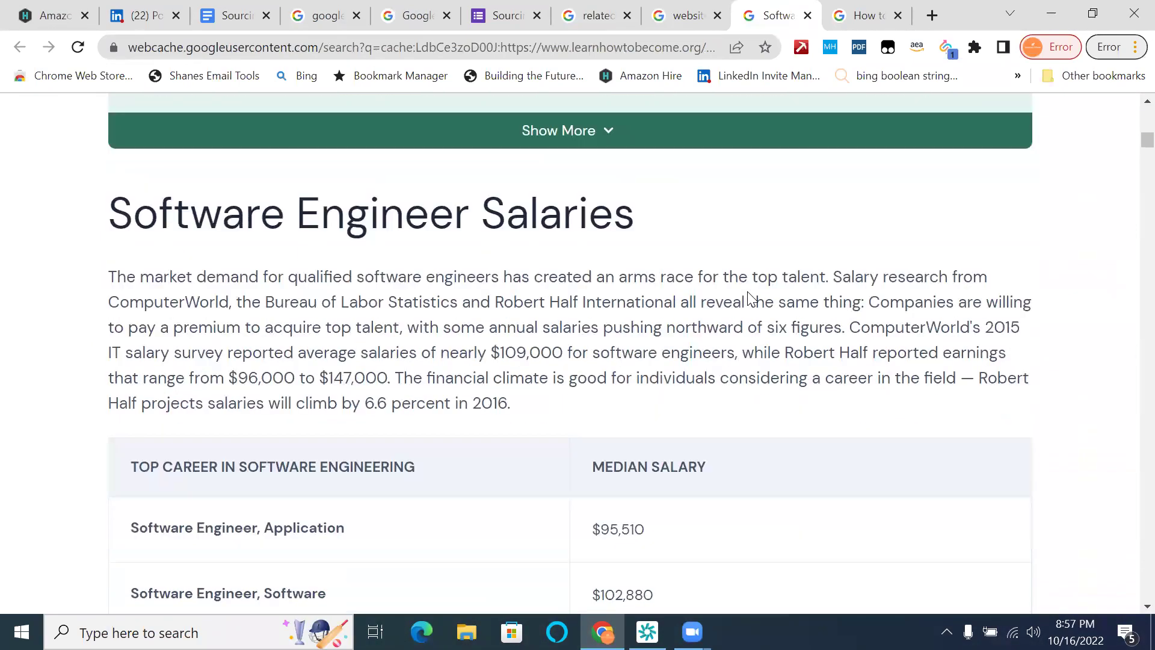
{"action": "left_click", "coordinate": [602, 47]}
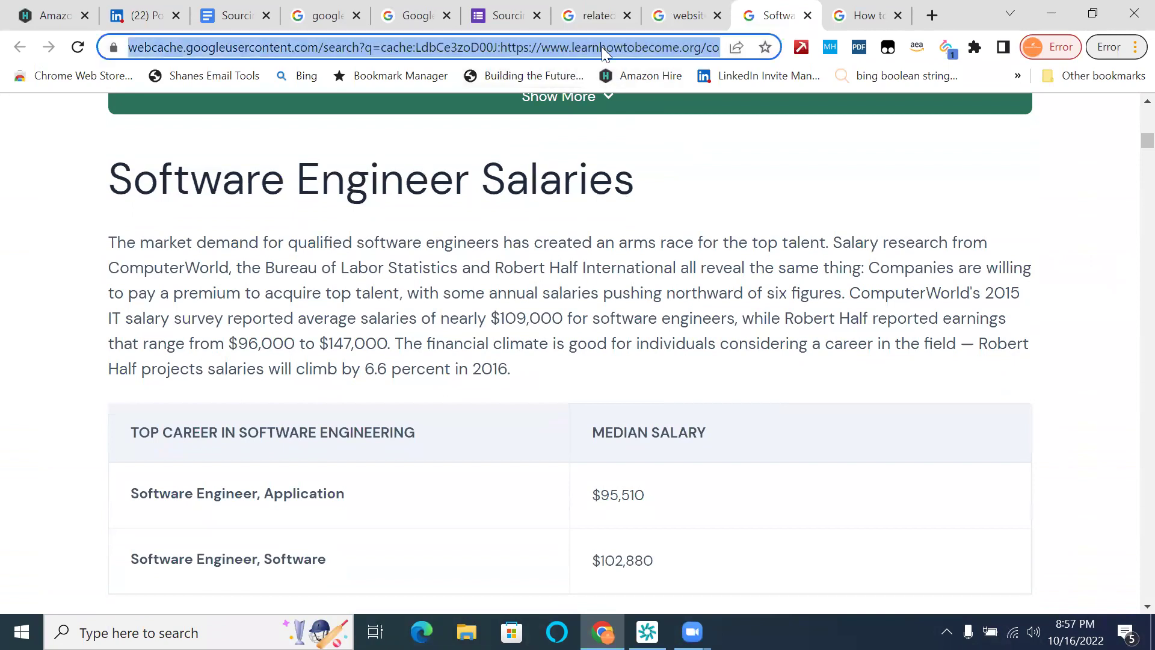
{"action": "type", "text": "inurl:(\"Software engineer\" OR \"Software Developer\")"}
{"action": "key", "text": "Return"}
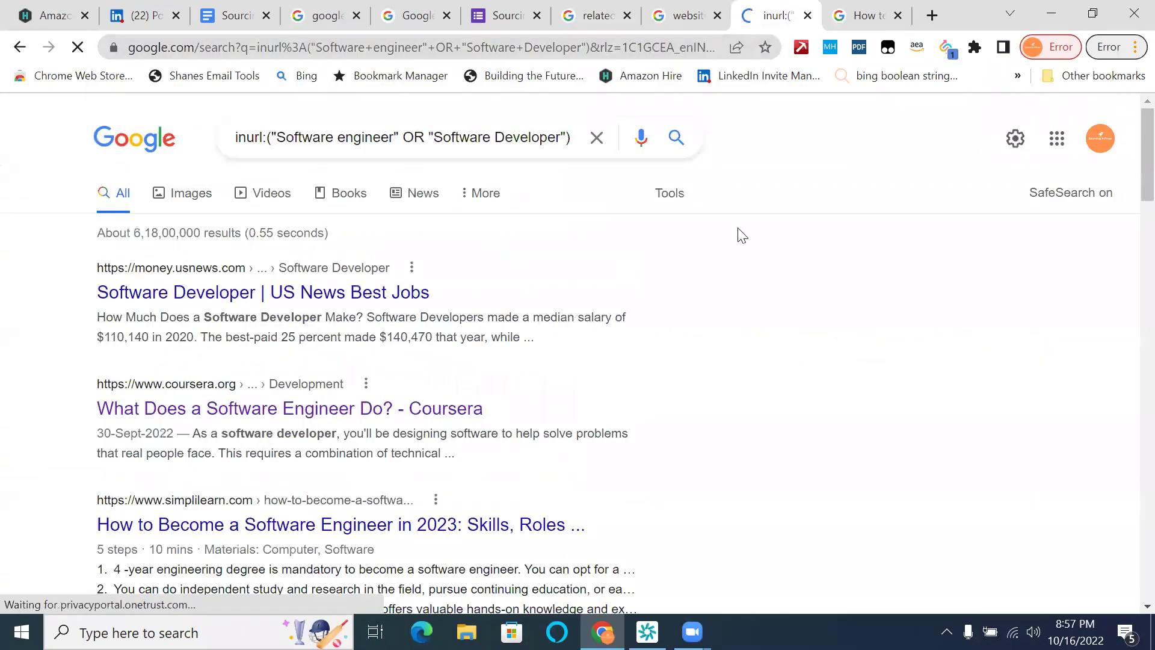
{"action": "scroll", "coordinate": [739, 233], "scroll_direction": "down", "scroll_amount": 7}
{"action": "scroll", "coordinate": [742, 235], "scroll_direction": "down", "scroll_amount": 15}
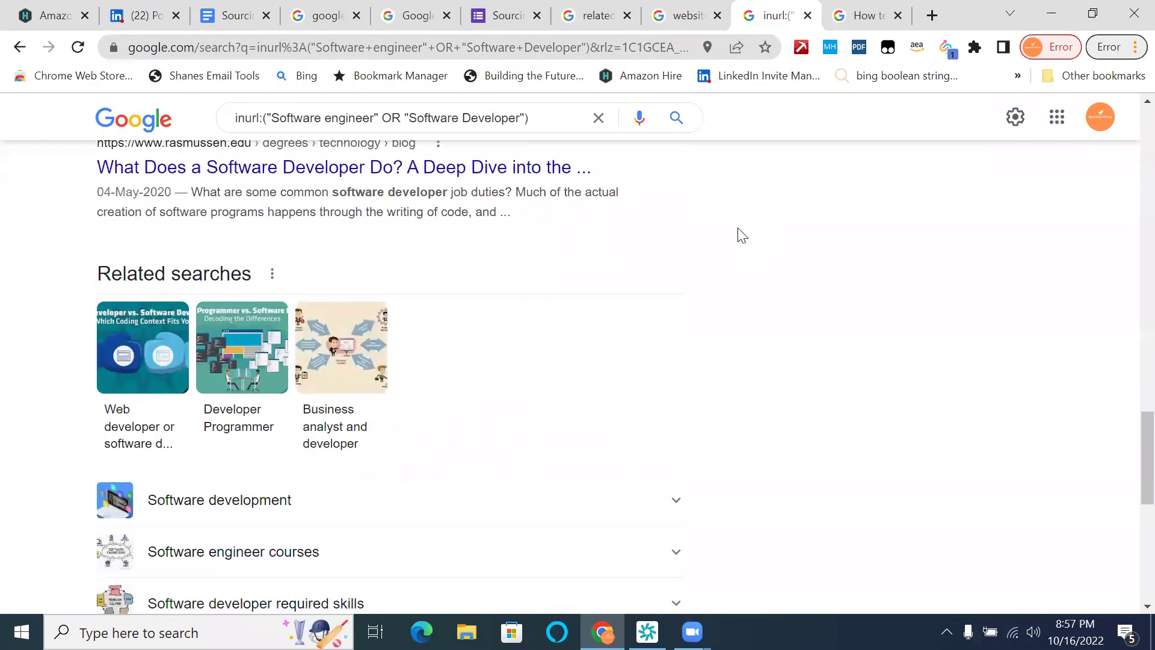
{"action": "scroll", "coordinate": [742, 235], "scroll_direction": "down", "scroll_amount": 10}
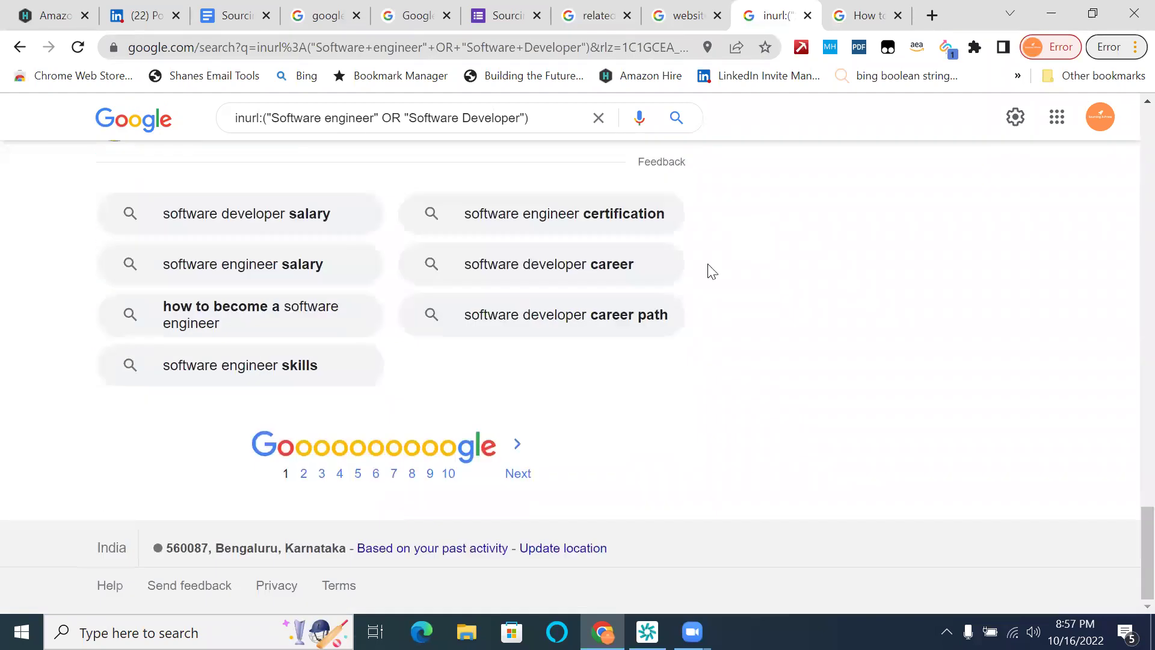
{"action": "left_click", "coordinate": [448, 474]}
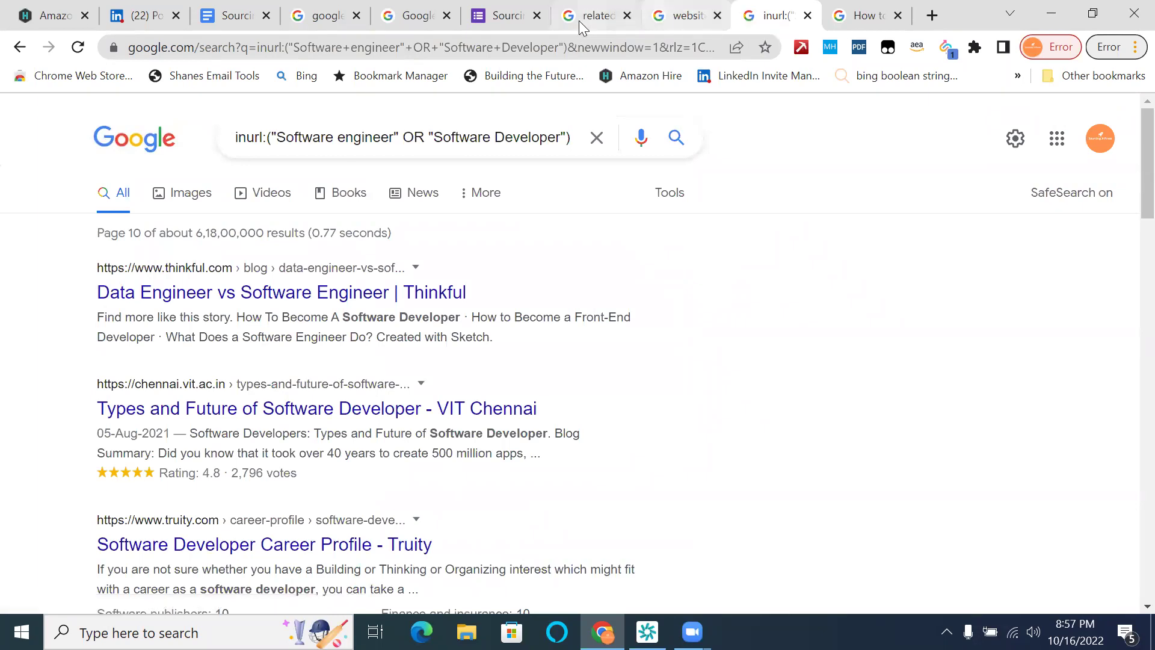
- Scroll the Sourcing X-Press Season 2 notes to the LinkedIn past-employees profile paths, then go to the cached ZDNet tab
{"action": "left_click", "coordinate": [235, 15]}
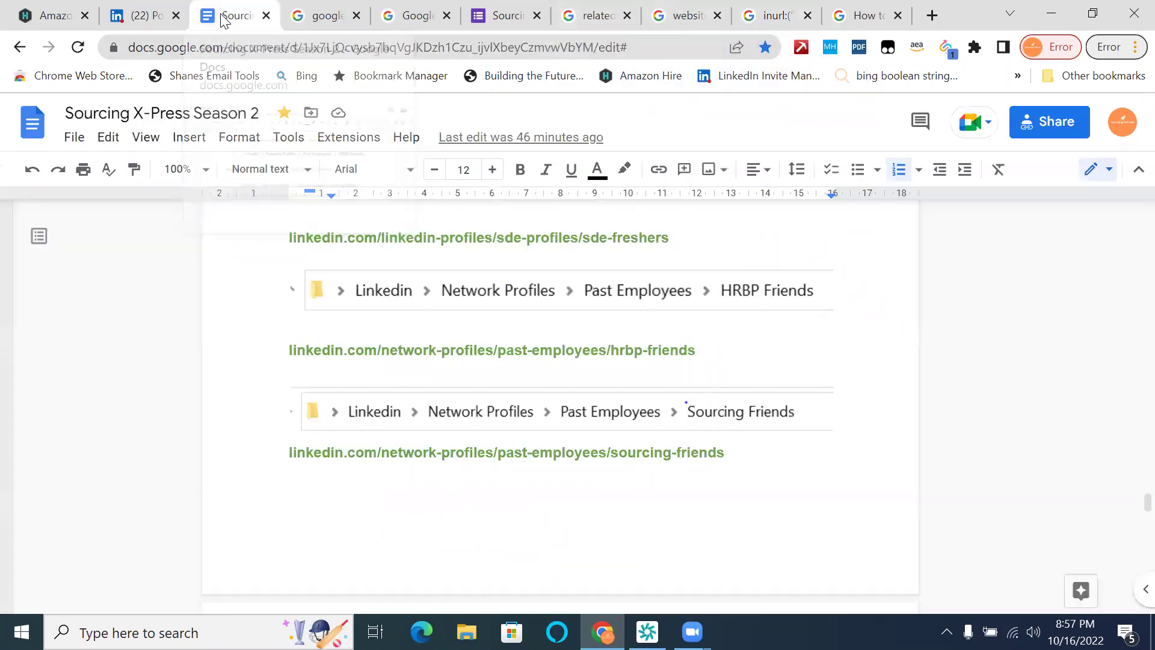
{"action": "scroll", "coordinate": [428, 358], "scroll_direction": "down", "scroll_amount": 9}
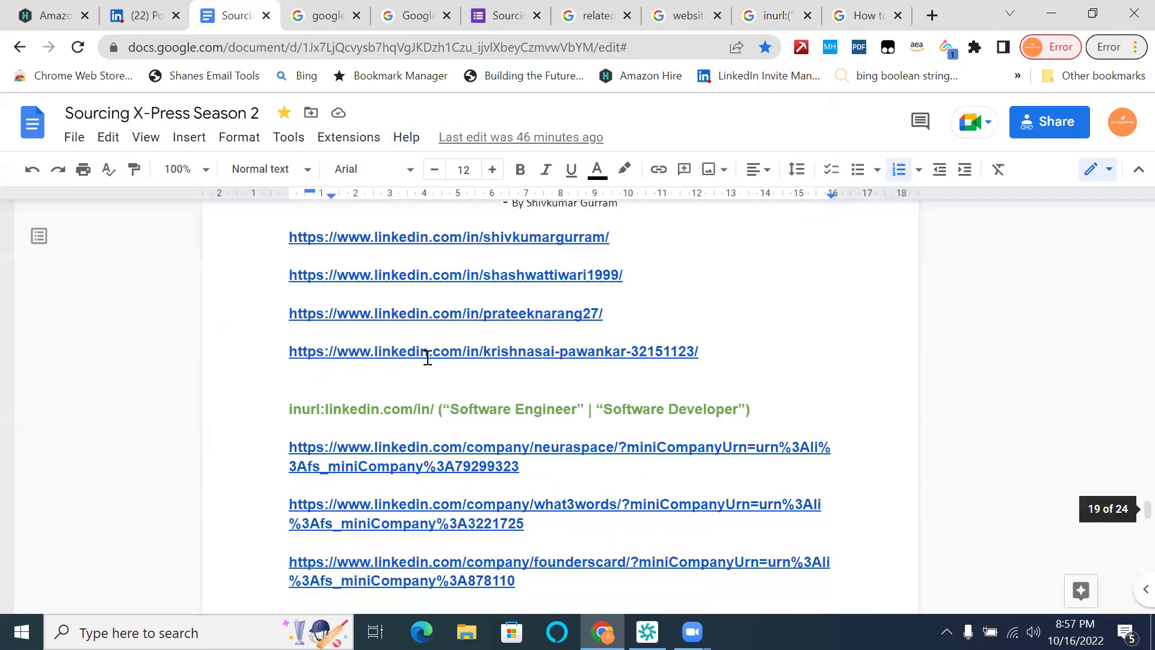
{"action": "scroll", "coordinate": [427, 358], "scroll_direction": "up", "scroll_amount": 1}
{"action": "scroll", "coordinate": [428, 358], "scroll_direction": "down", "scroll_amount": 5}
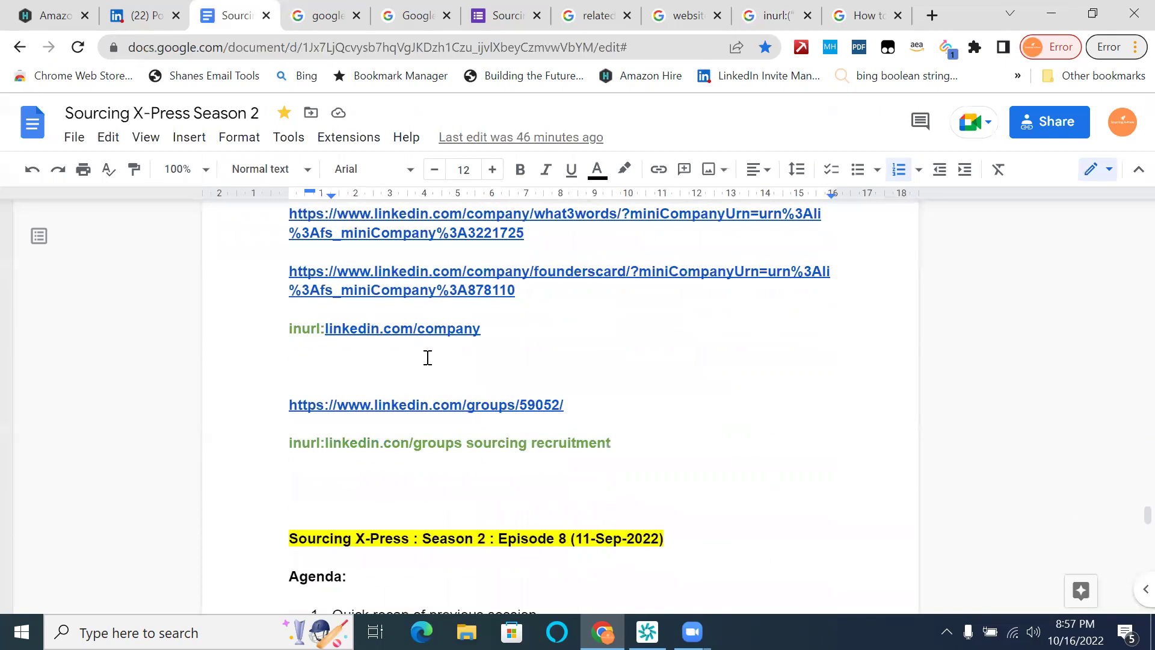
{"action": "scroll", "coordinate": [428, 357], "scroll_direction": "down", "scroll_amount": 9}
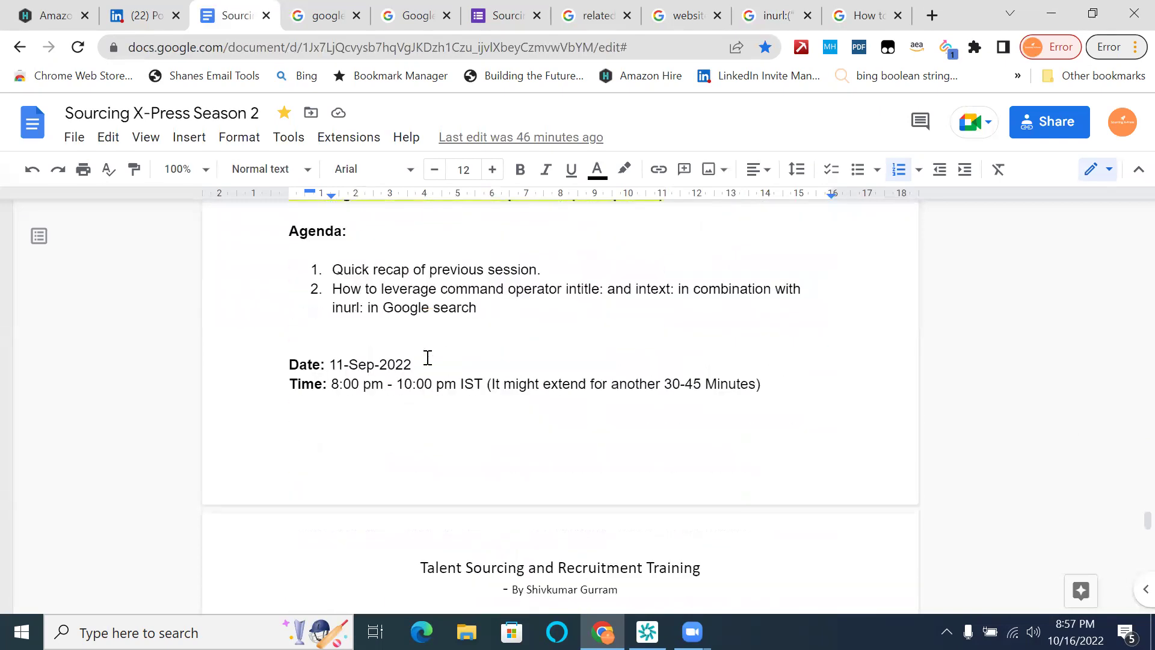
{"action": "scroll", "coordinate": [427, 357], "scroll_direction": "up", "scroll_amount": 15}
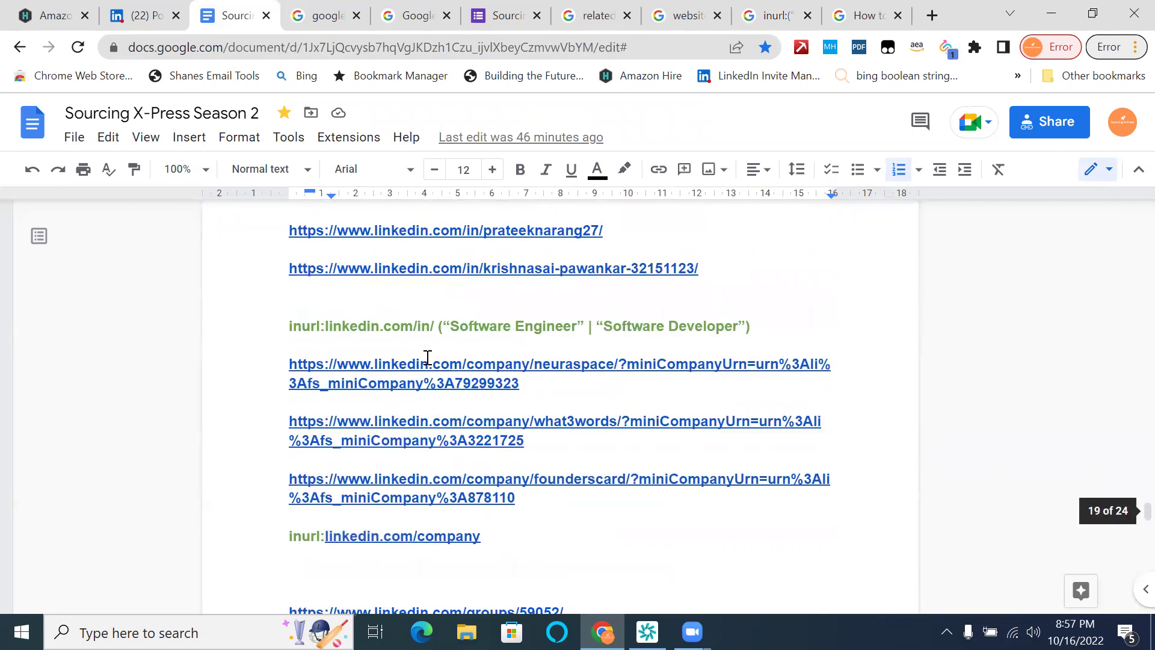
{"action": "left_click", "coordinate": [862, 16]}
- Replace the job titles in the inurl: query with the presenter's name and two biryani variants OR-ed, and search
{"action": "left_click", "coordinate": [779, 16]}
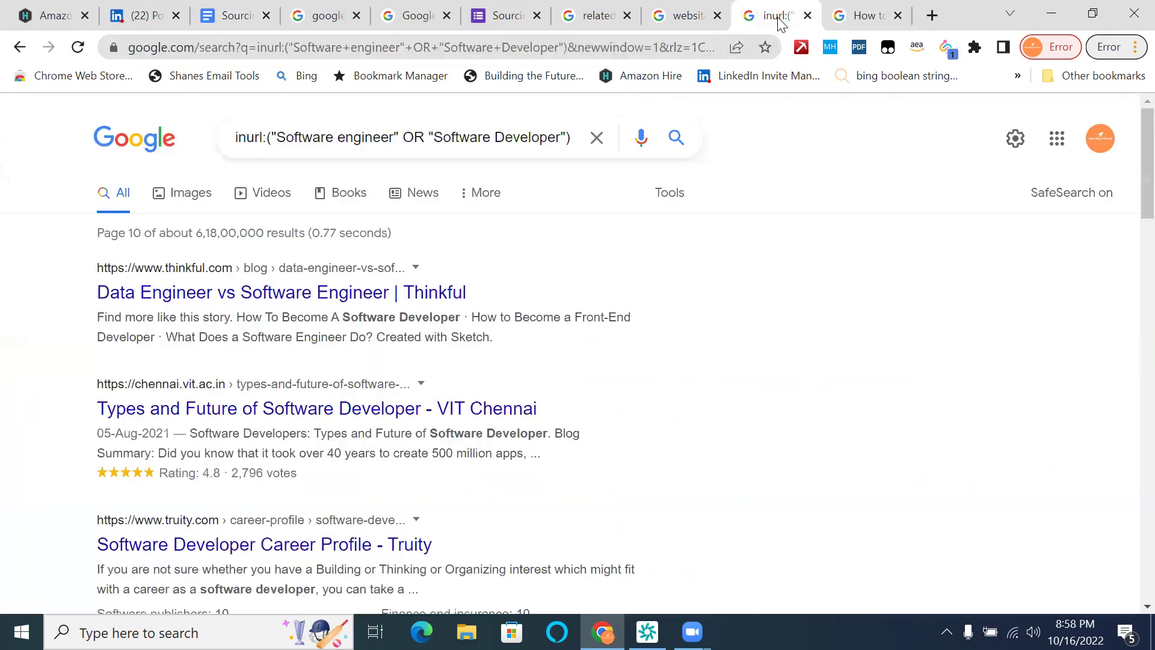
{"action": "left_click", "coordinate": [393, 138]}
{"action": "key", "text": "BackSpace"}
{"action": "key", "text": "BackSpace"}
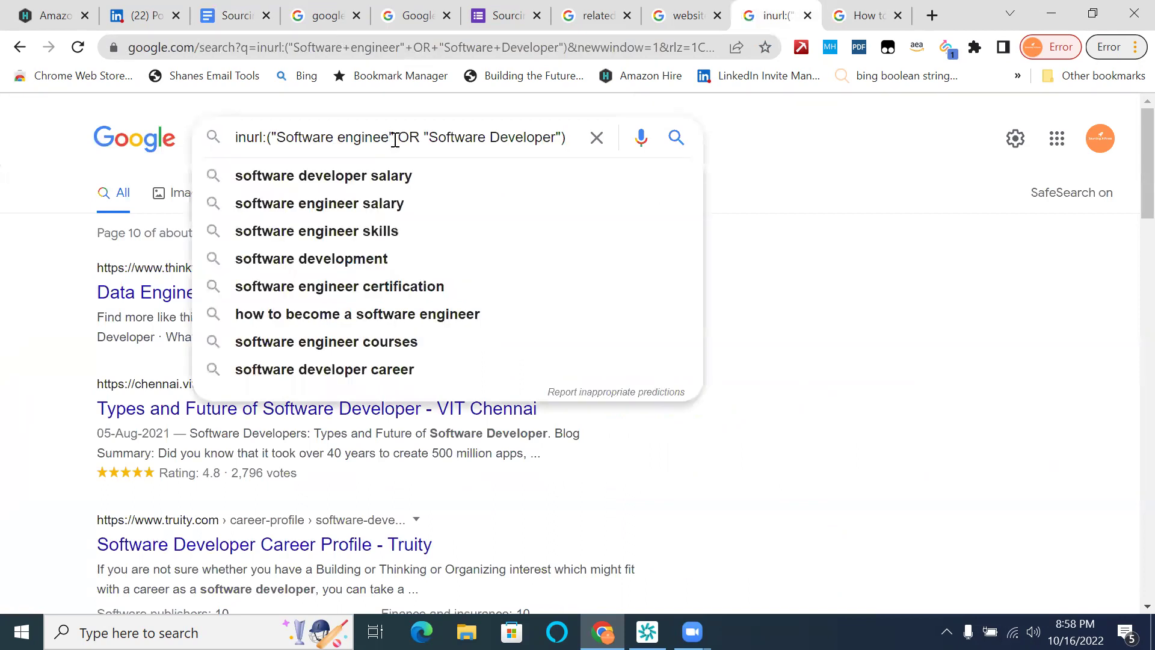
{"action": "key", "text": "BackSpace"}
{"action": "key", "text": "BackSpace"}
{"action": "key", "text": "BackSpace"}
{"action": "key", "text": "BackSpace"}
{"action": "key", "text": "BackSpace"}
{"action": "key", "text": "BackSpace"}
{"action": "key", "text": "BackSpace"}
{"action": "key", "text": "BackSpace"}
{"action": "key", "text": "BackSpace"}
{"action": "key", "text": "BackSpace"}
{"action": "key", "text": "BackSpace"}
{"action": "key", "text": "BackSpace"}
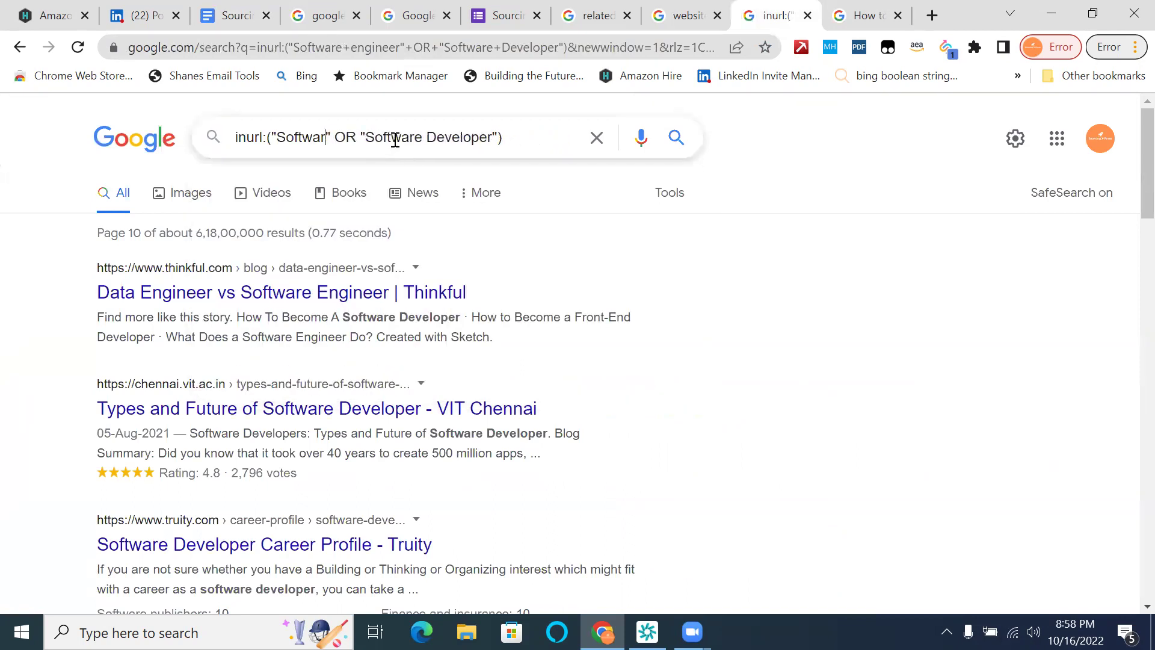
{"action": "key", "text": "BackSpace"}
{"action": "key", "text": "BackSpace"}
{"action": "type", "text": "shiva"}
{"action": "key", "text": "BackSpace"}
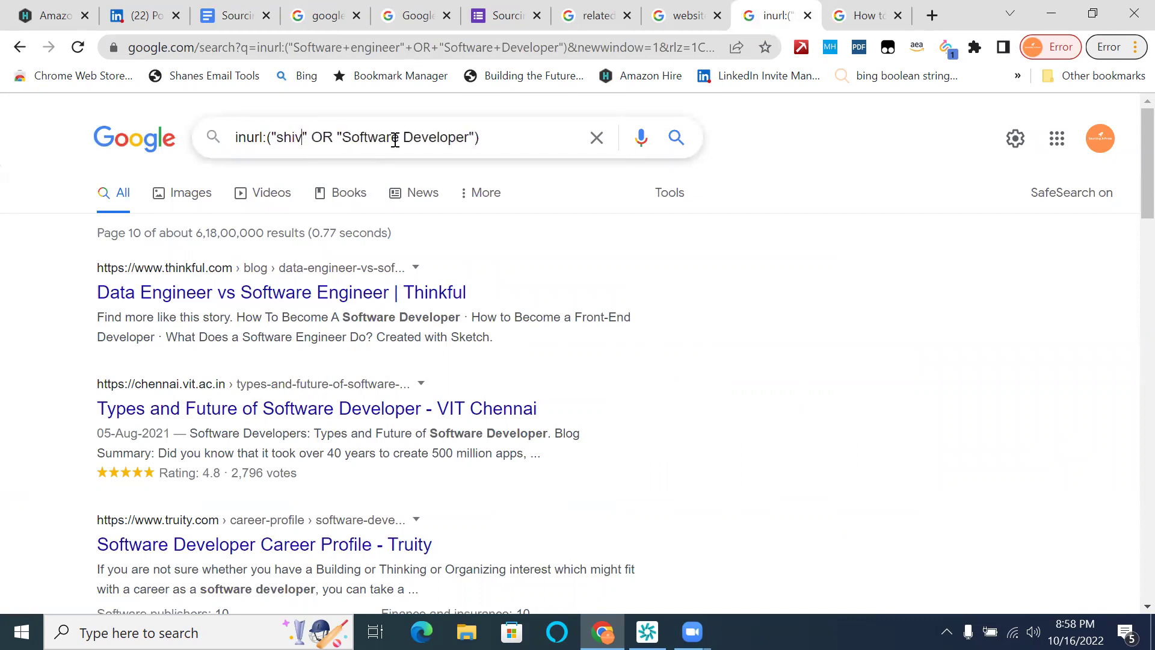
{"action": "type", "text": "kumar gurr"}
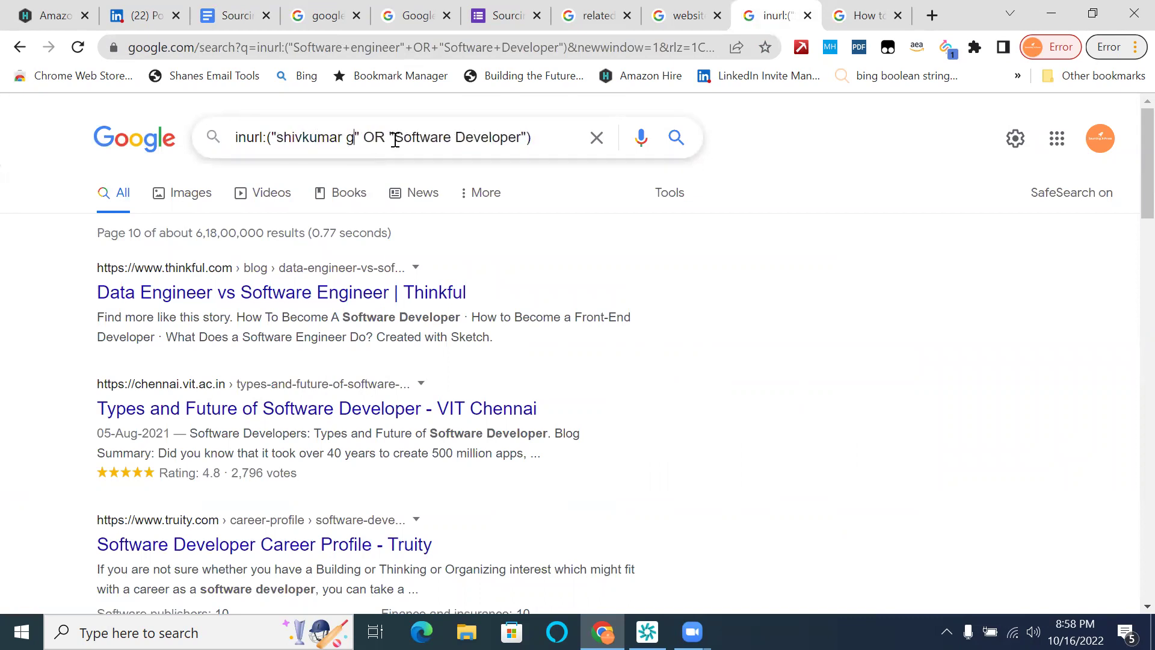
{"action": "type", "text": "am"}
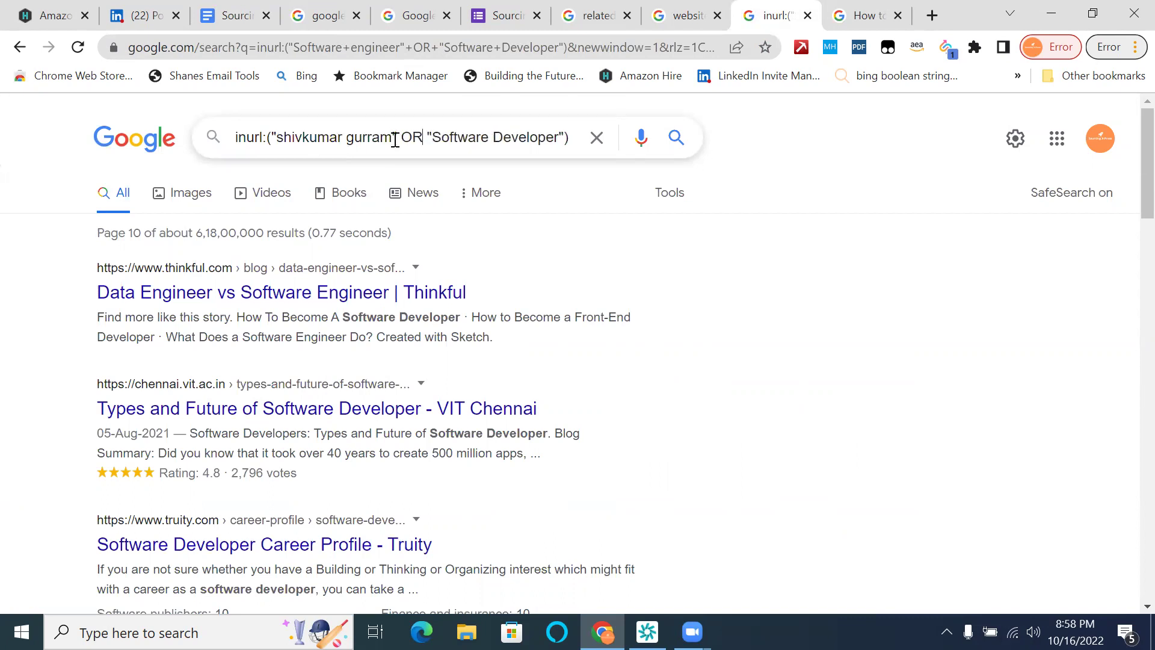
{"action": "key", "text": "BackSpace"}
{"action": "key", "text": "BackSpace"}
{"action": "key", "text": "BackSpace"}
{"action": "key", "text": "BackSpace"}
{"action": "key", "text": "BackSpace"}
{"action": "key", "text": "BackSpace"}
{"action": "key", "text": "BackSpace"}
{"action": "key", "text": "BackSpace"}
{"action": "key", "text": "BackSpace"}
{"action": "key", "text": "BackSpace"}
{"action": "key", "text": "BackSpace"}
{"action": "key", "text": "BackSpace"}
{"action": "key", "text": "BackSpace"}
{"action": "key", "text": "BackSpace"}
{"action": "key", "text": "BackSpace"}
{"action": "key", "text": "BackSpace"}
{"action": "key", "text": "BackSpace"}
{"action": "key", "text": "BackSpace"}
{"action": "type", "text": "Biryani G"}
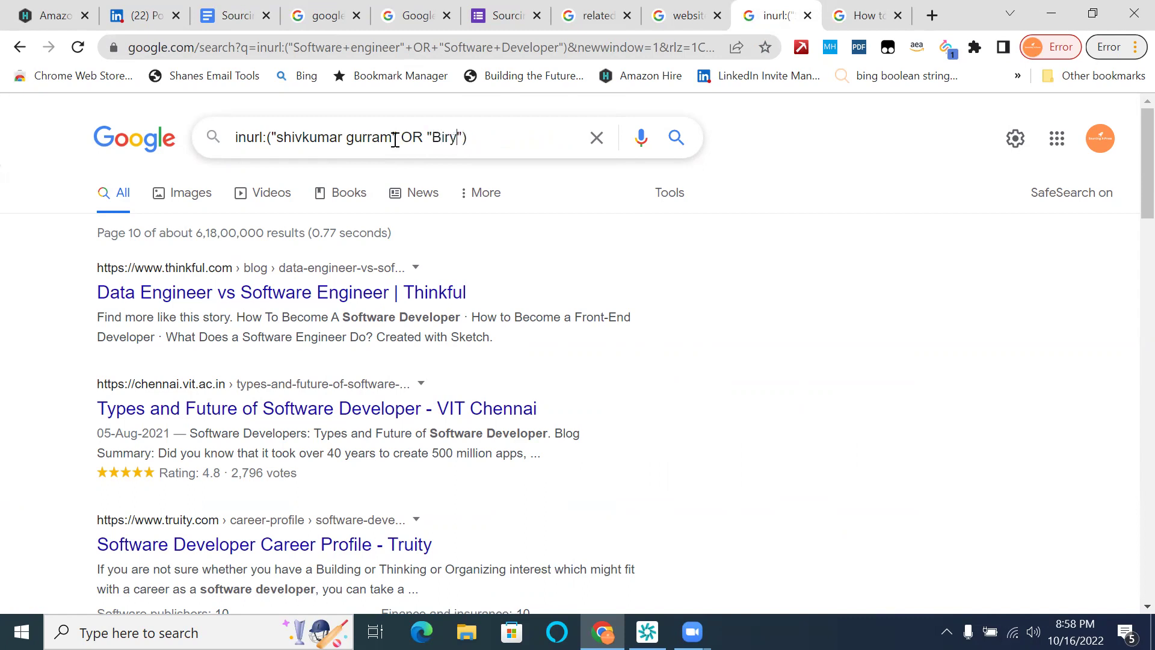
{"action": "type", "text": "urram"}
{"action": "type", "text": " OR \""}
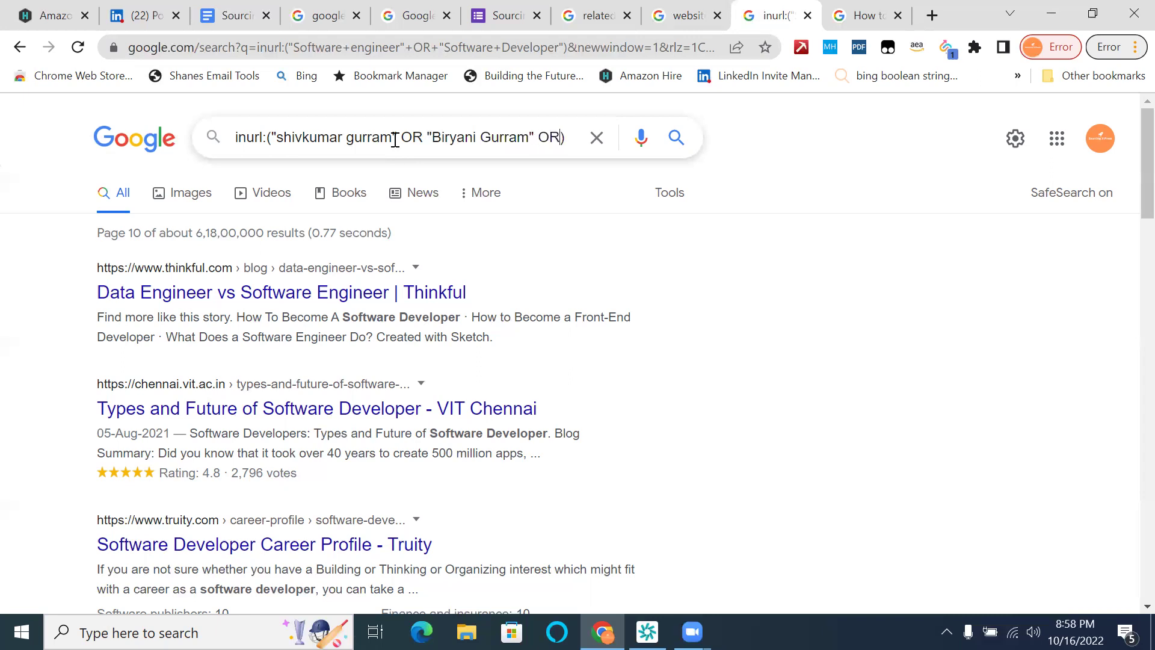
{"action": "type", "text": "Biryani "}
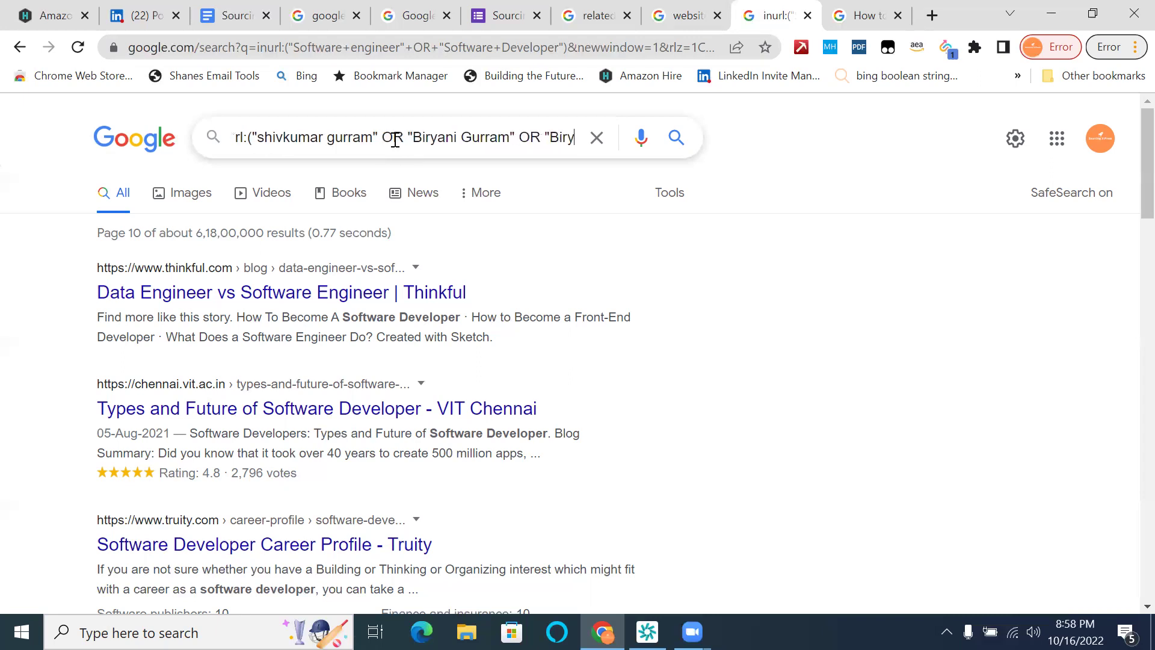
{"action": "type", "text": "Shiv"}
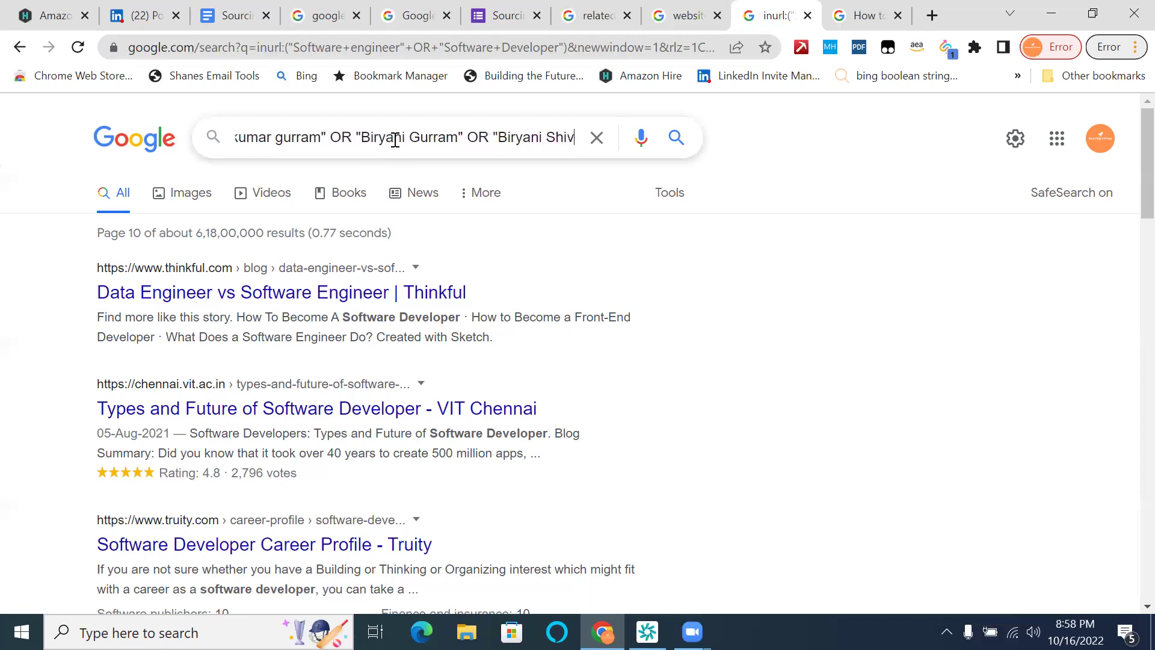
{"action": "type", "text": "a\""}
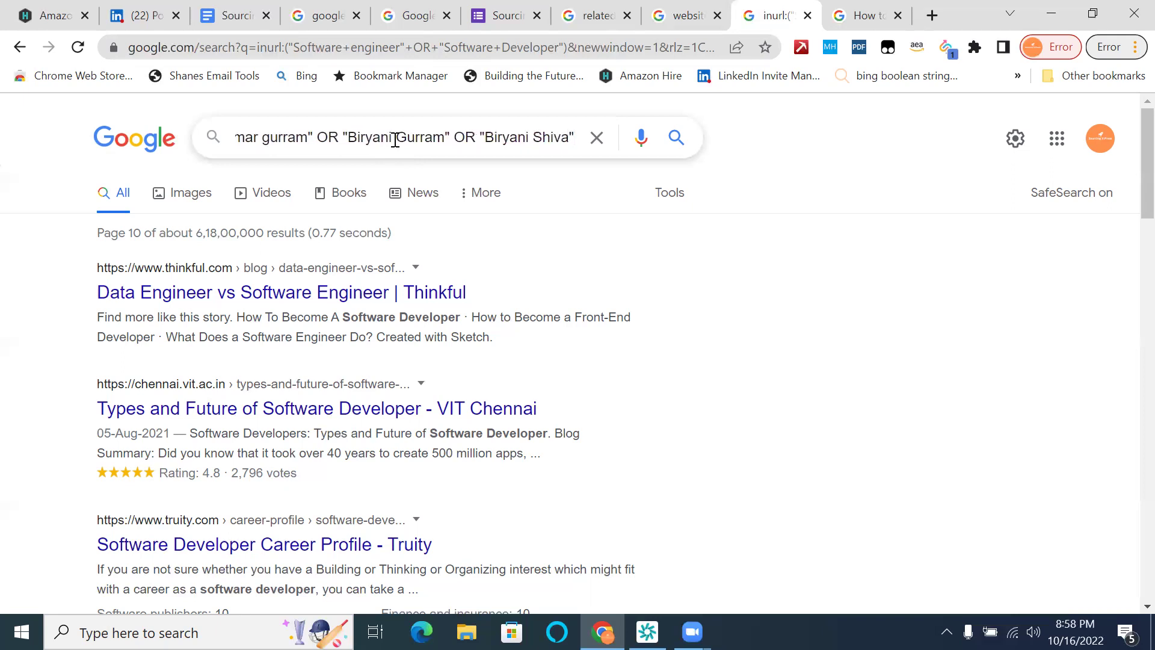
{"action": "type", "text": ")"}
{"action": "key", "text": "Return"}
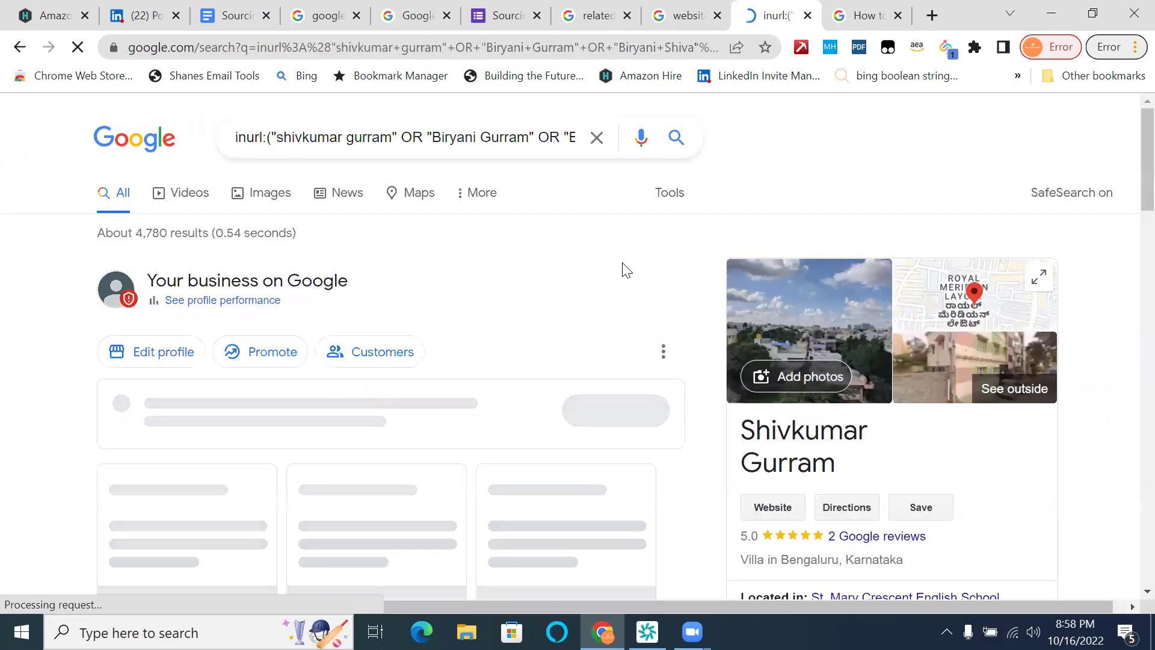
{"action": "scroll", "coordinate": [624, 269], "scroll_direction": "down", "scroll_amount": 3}
{"action": "scroll", "coordinate": [623, 268], "scroll_direction": "down", "scroll_amount": 6}
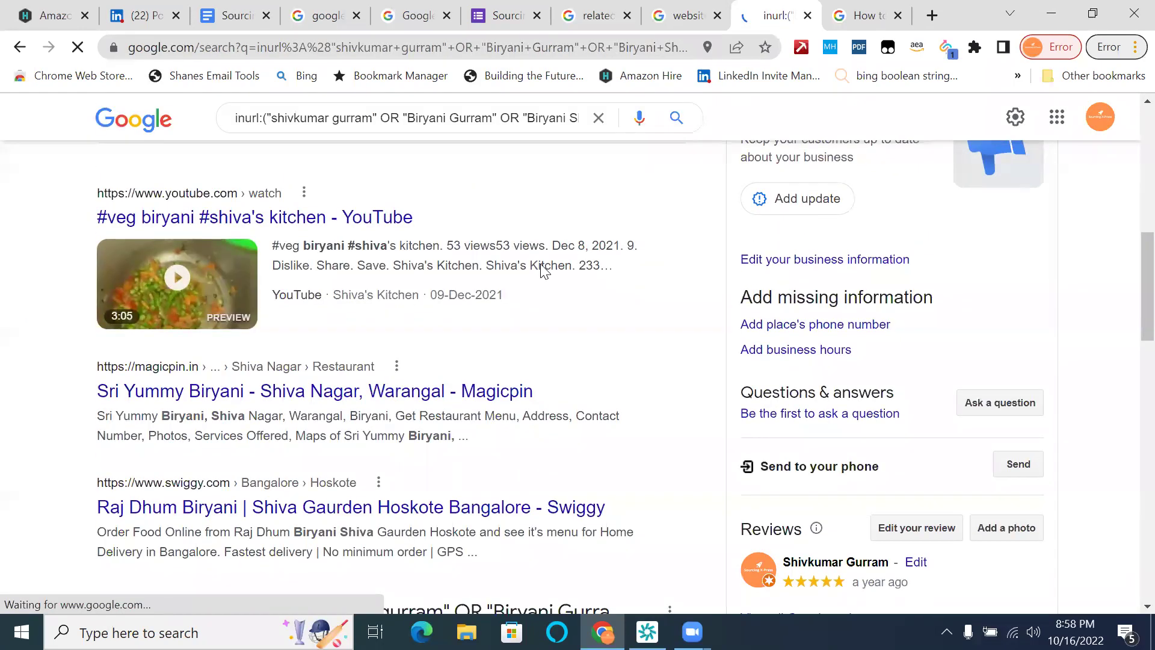
{"action": "left_click", "coordinate": [304, 194]}
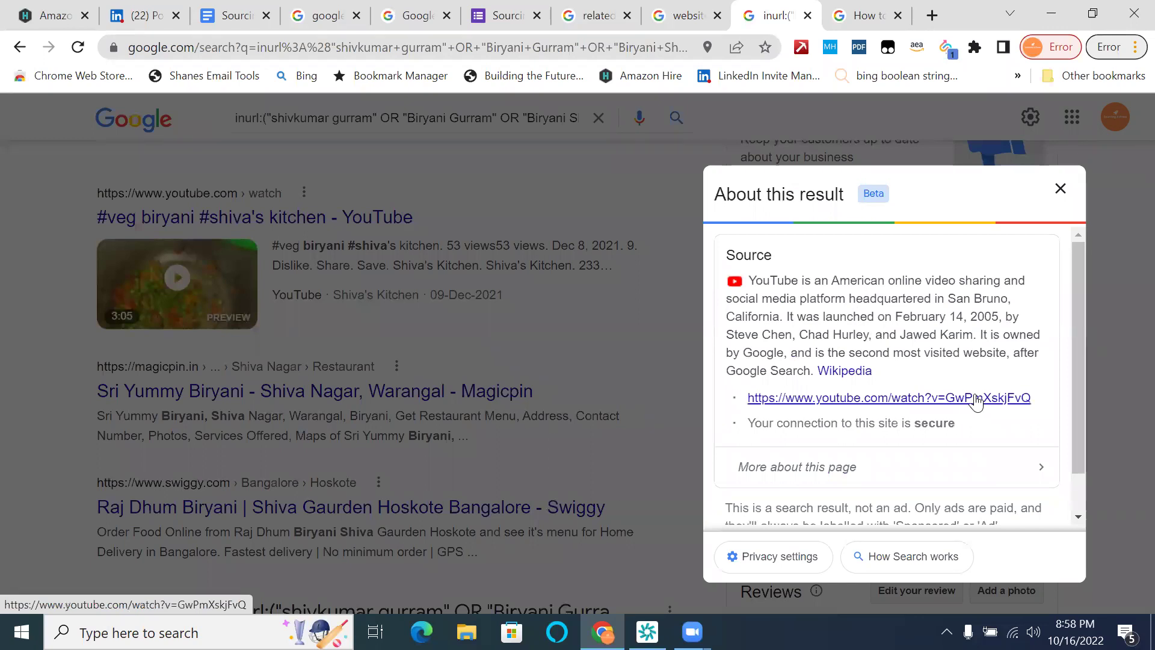
{"action": "left_click", "coordinate": [1060, 189]}
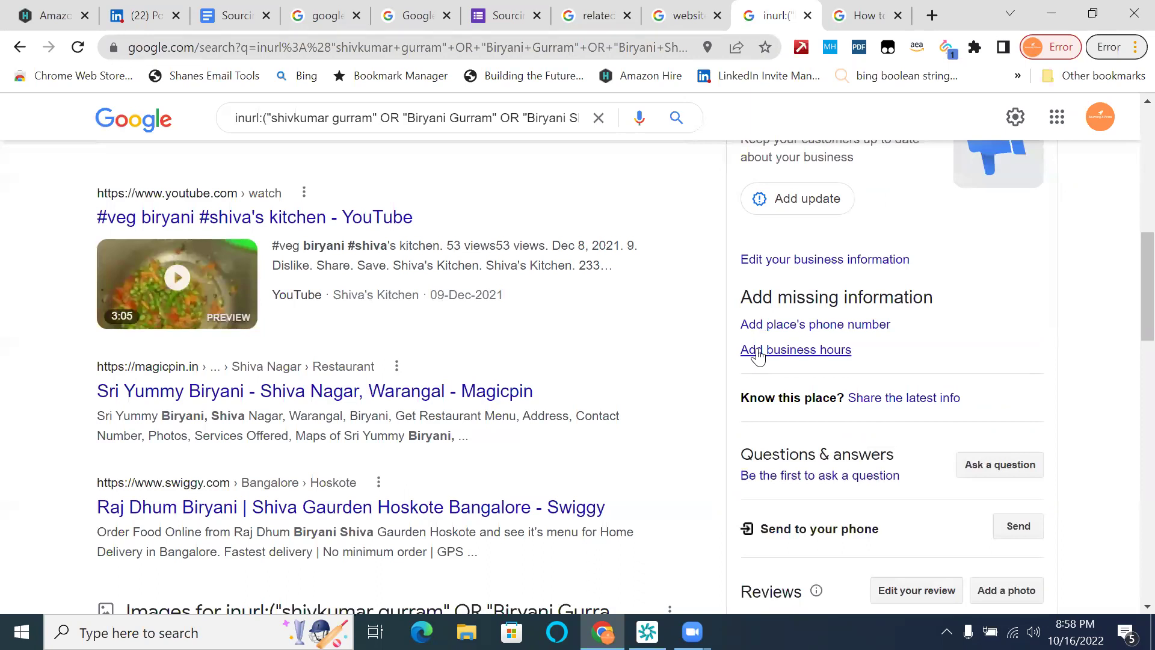
{"action": "scroll", "coordinate": [422, 448], "scroll_direction": "down", "scroll_amount": 2}
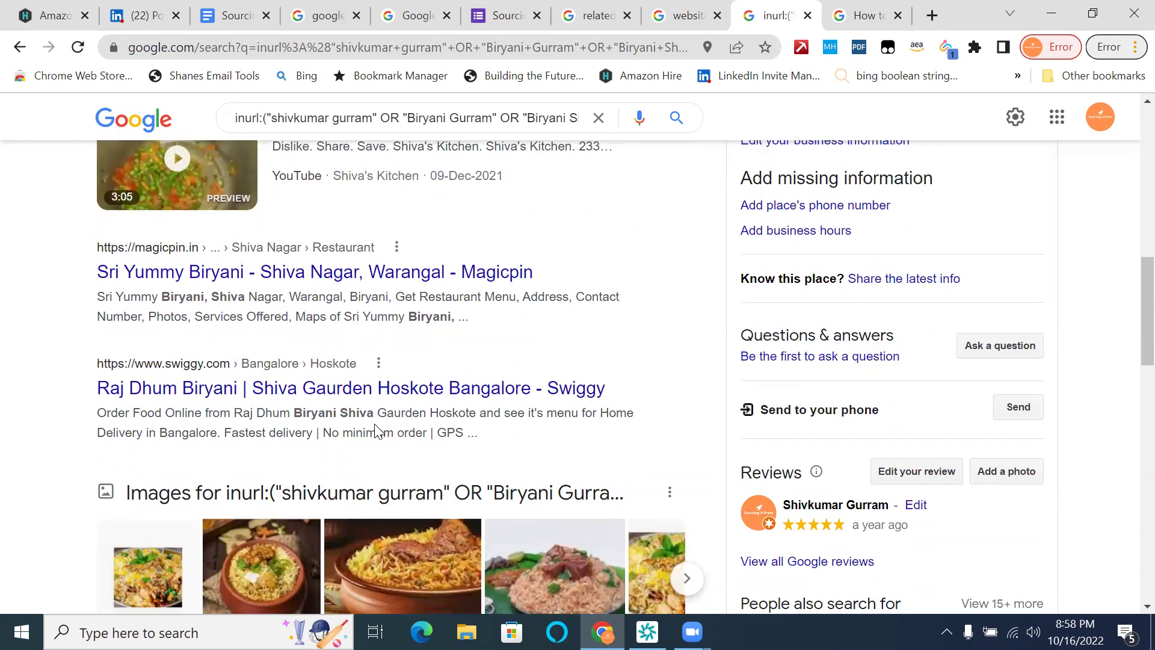
{"action": "left_click", "coordinate": [396, 249]}
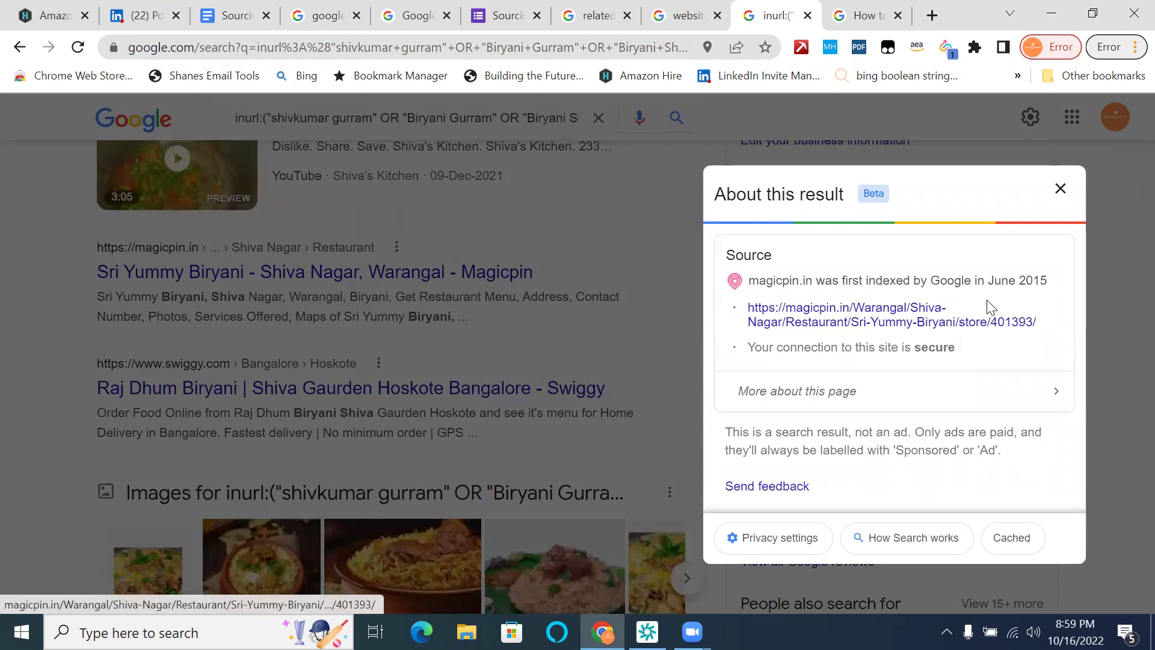
{"action": "left_click", "coordinate": [1063, 190]}
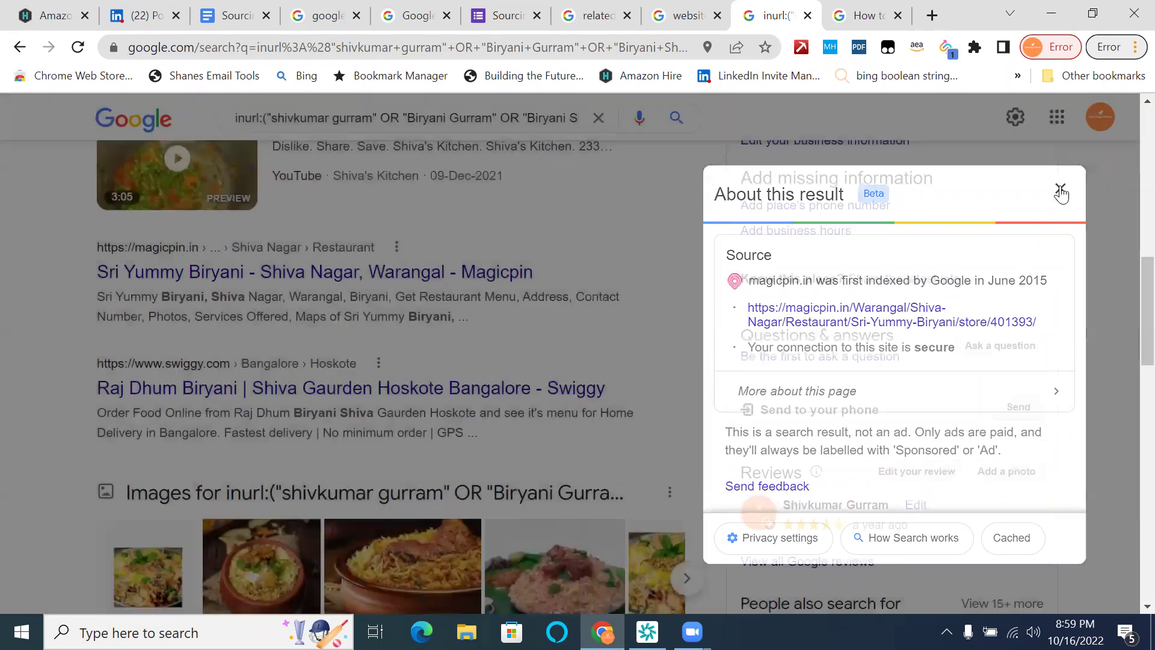
{"action": "scroll", "coordinate": [716, 320], "scroll_direction": "down", "scroll_amount": 5}
{"action": "scroll", "coordinate": [718, 320], "scroll_direction": "down", "scroll_amount": 4}
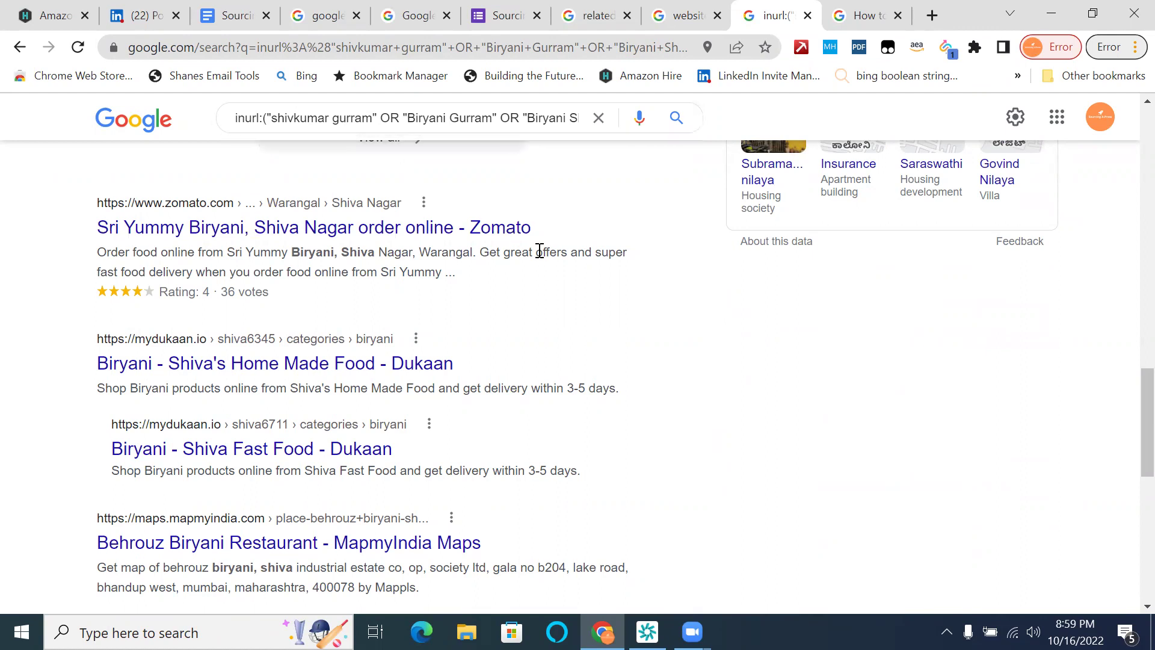
{"action": "scroll", "coordinate": [621, 369], "scroll_direction": "down", "scroll_amount": 5}
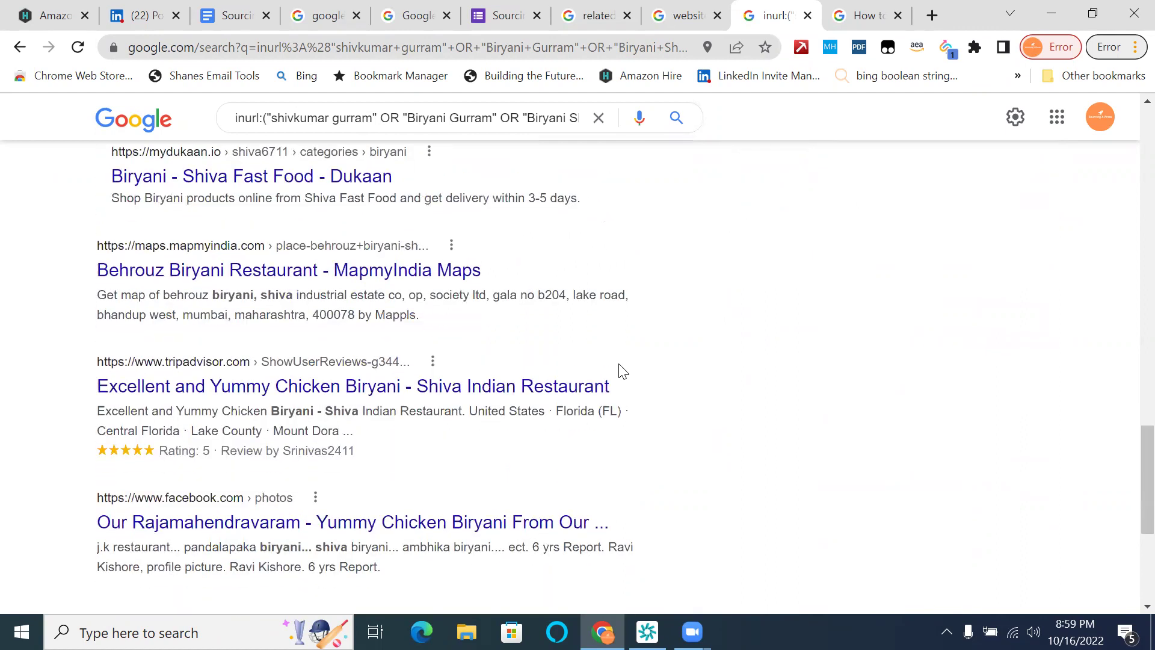
{"action": "scroll", "coordinate": [622, 371], "scroll_direction": "down", "scroll_amount": 5}
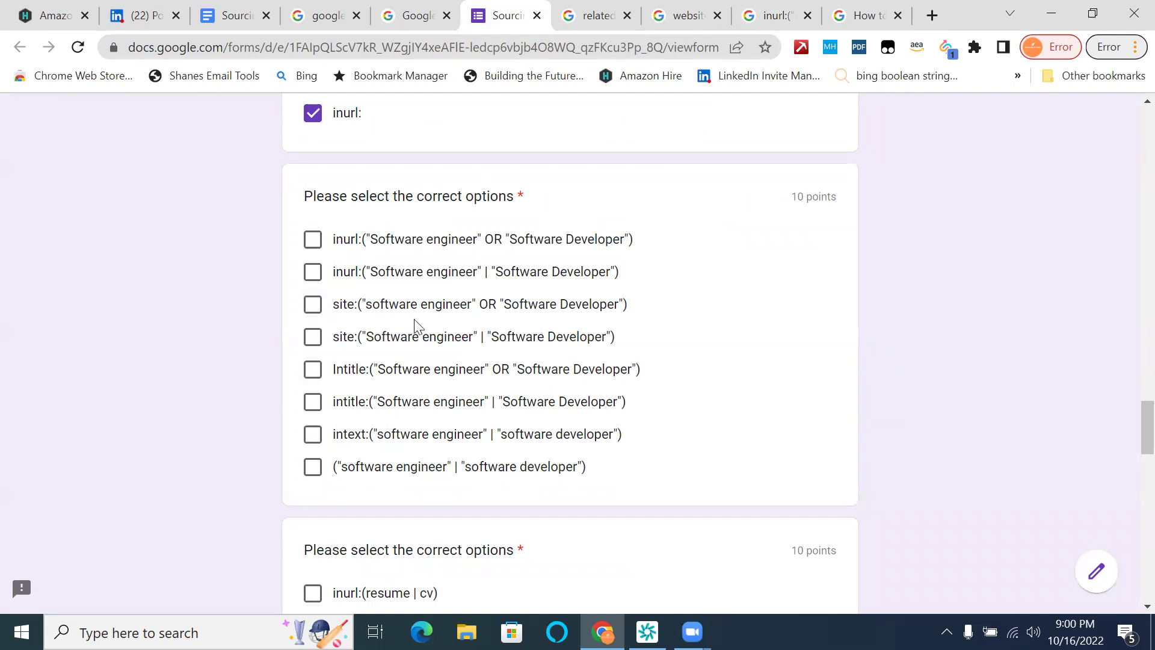
{"action": "left_click", "coordinate": [776, 17]}
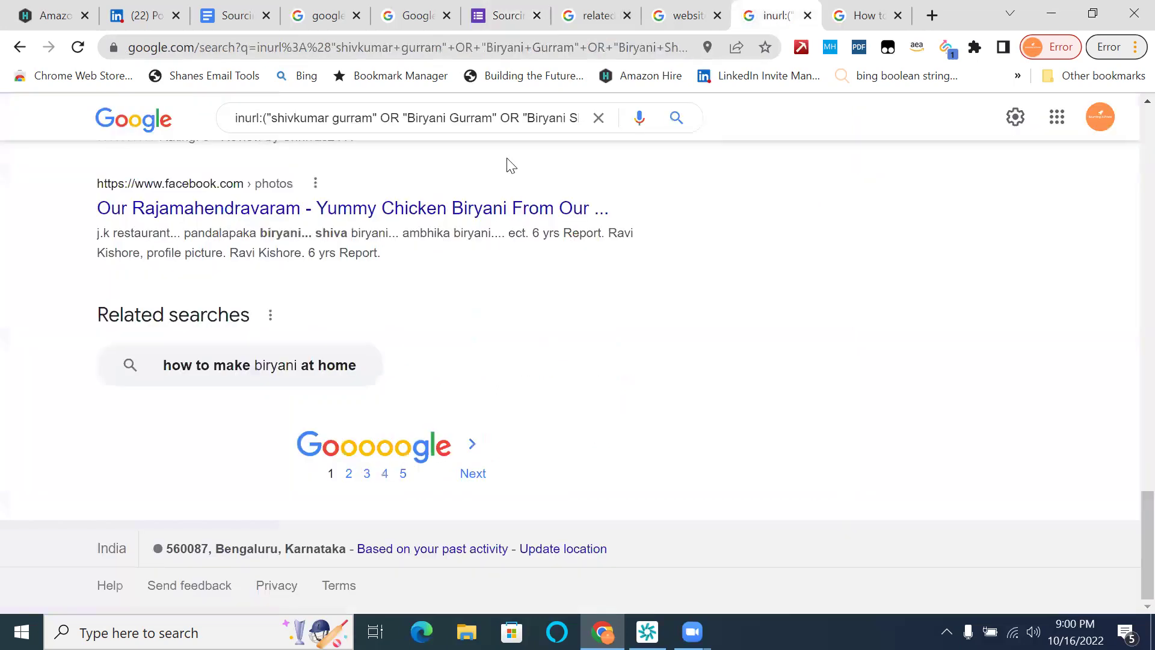
{"action": "left_click", "coordinate": [409, 114]}
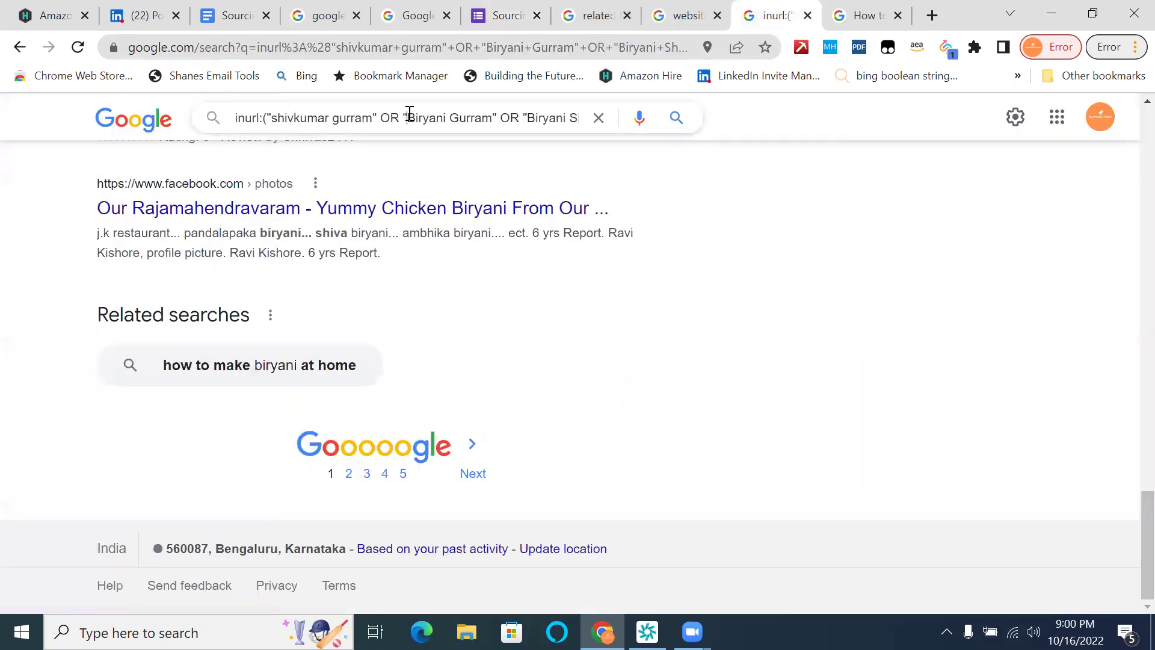
{"action": "key", "text": "ctrl+a"}
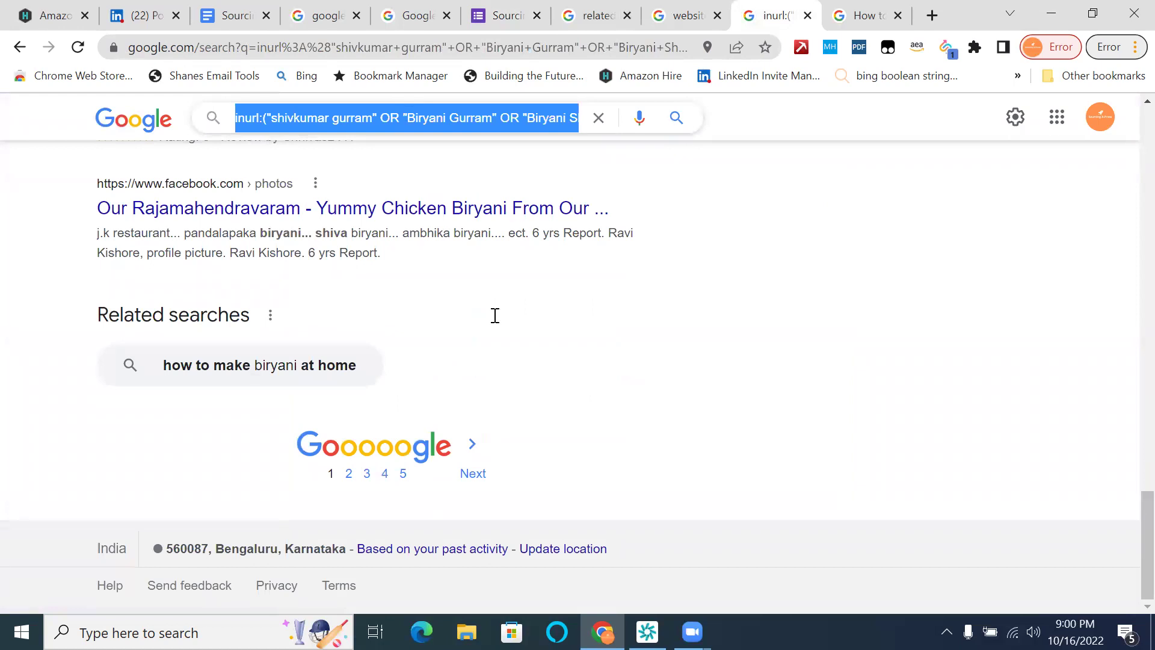
{"action": "left_click", "coordinate": [557, 632]}
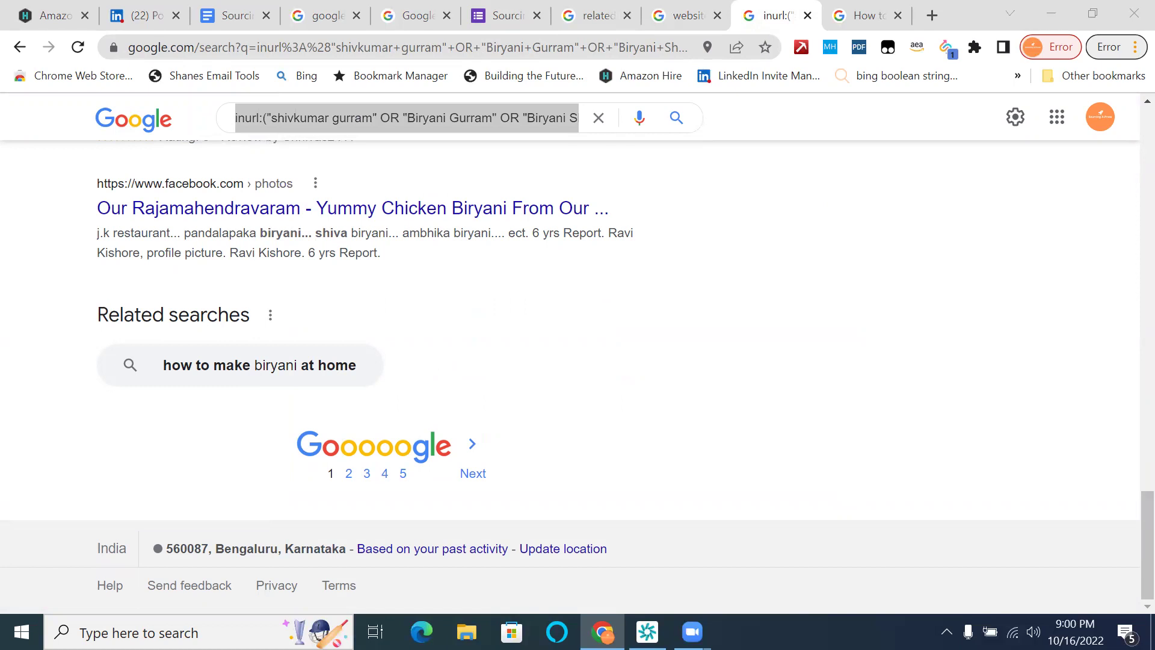
{"action": "left_click", "coordinate": [813, 235]}
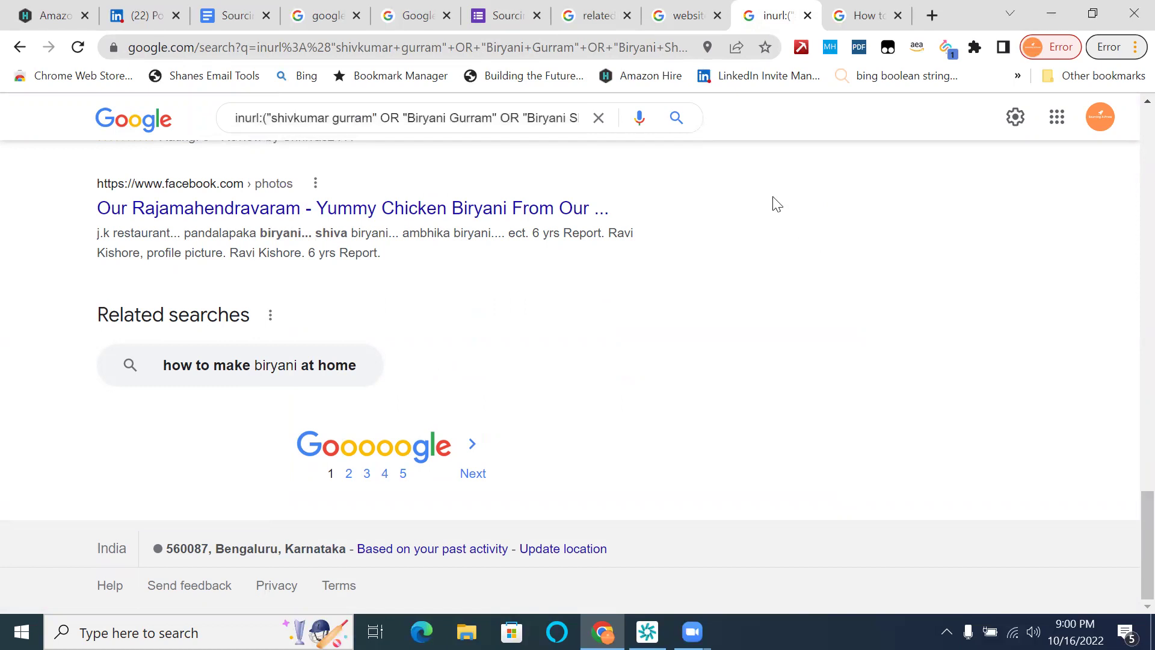
- Mark the intitle: pipe-separated, intext: and plain quoted job-title options as correct answers
{"action": "left_click", "coordinate": [511, 17]}
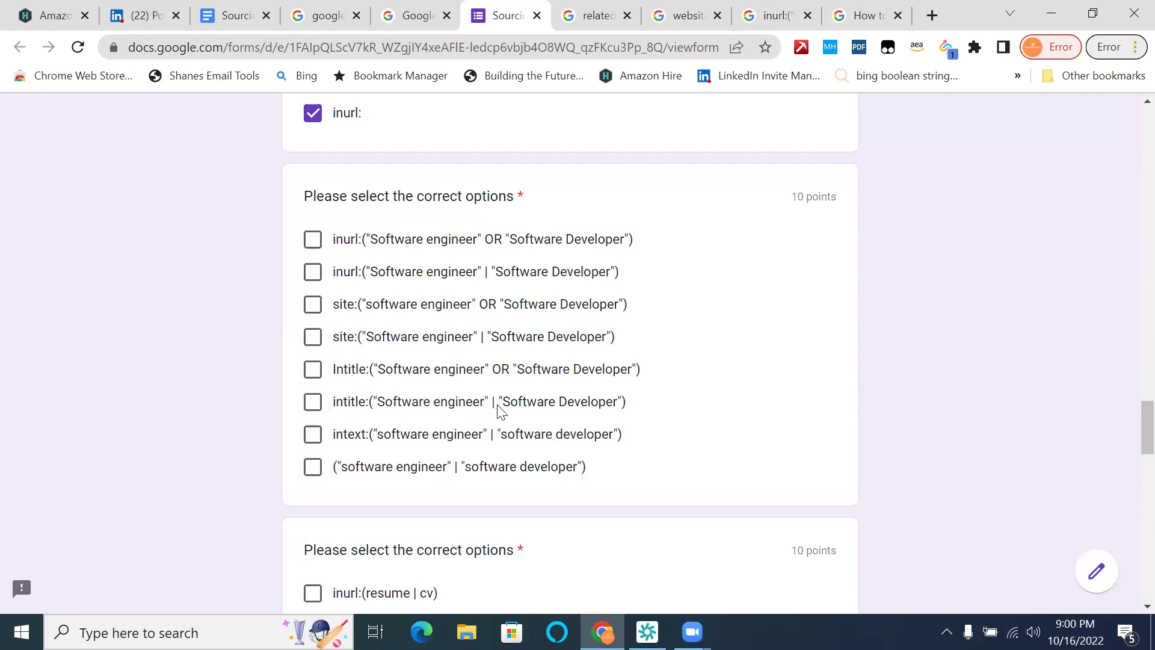
{"action": "left_click", "coordinate": [314, 403]}
{"action": "left_click", "coordinate": [315, 439]}
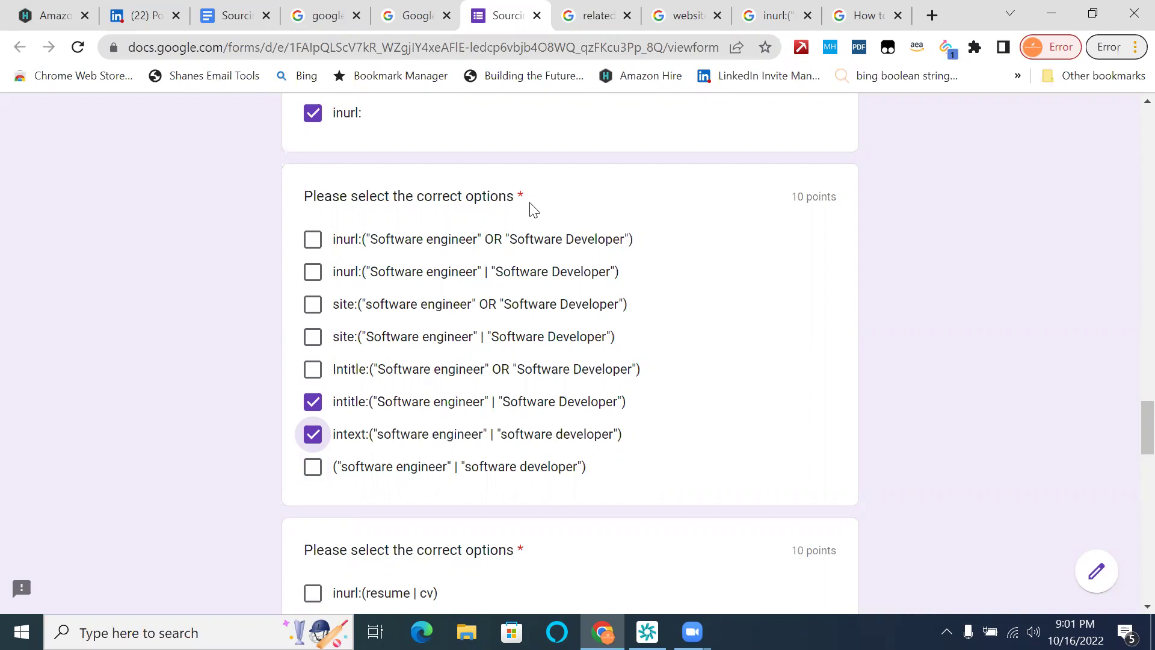
{"action": "scroll", "coordinate": [705, 290], "scroll_direction": "down", "scroll_amount": 2}
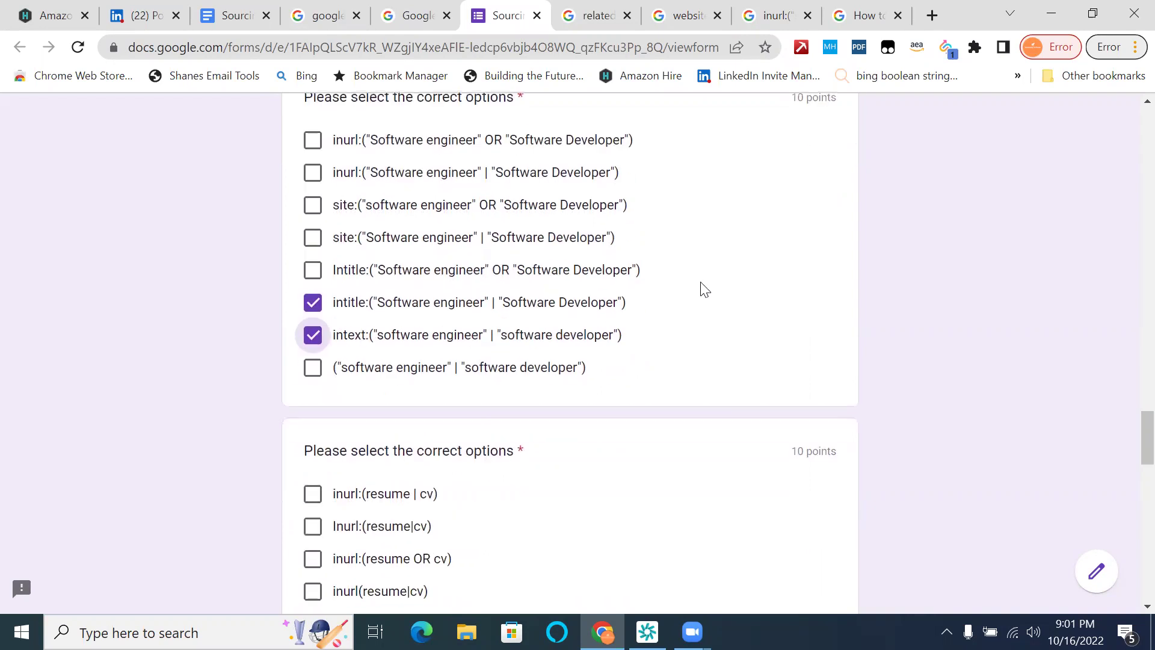
{"action": "scroll", "coordinate": [705, 290], "scroll_direction": "up", "scroll_amount": 1}
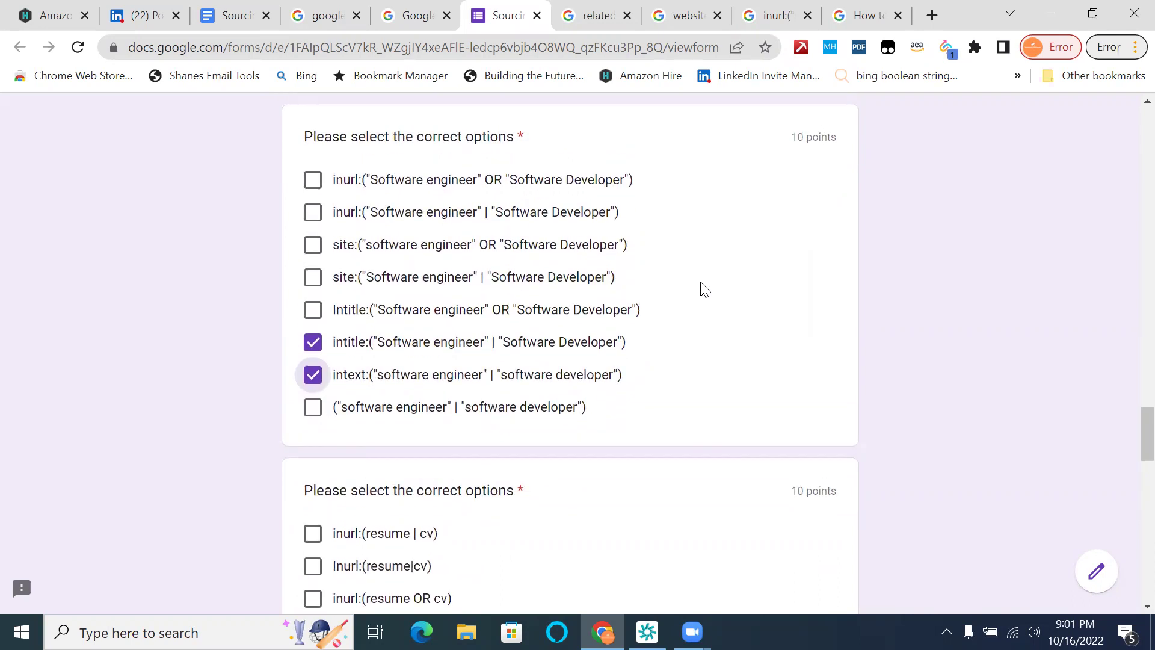
{"action": "left_click", "coordinate": [310, 414]}
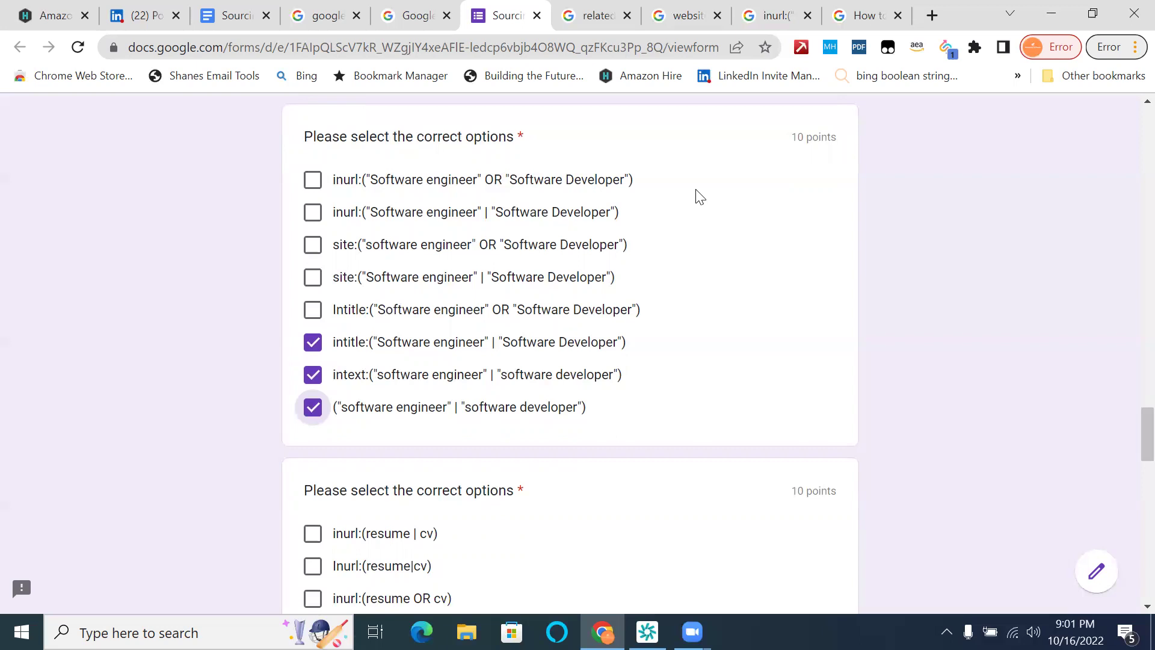
{"action": "scroll", "coordinate": [700, 197], "scroll_direction": "down", "scroll_amount": 5}
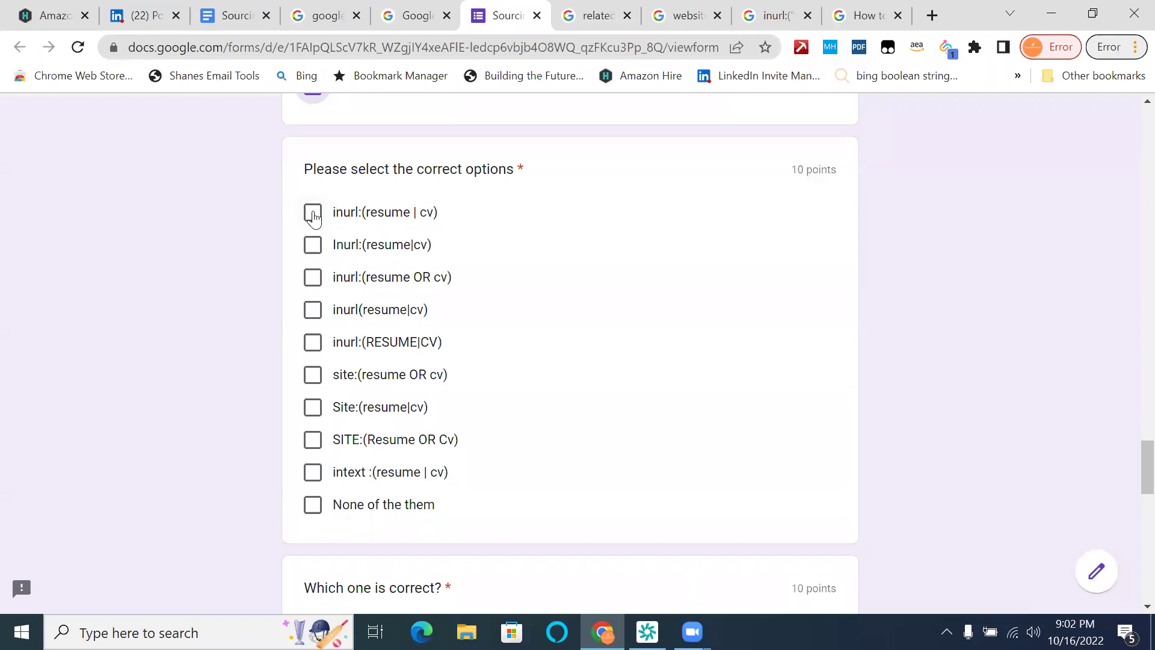
- Highlight the inurl:(resume | cv) option in the next quiz question, then open a new browser tab
{"action": "scroll", "coordinate": [438, 206], "scroll_direction": "up", "scroll_amount": 7}
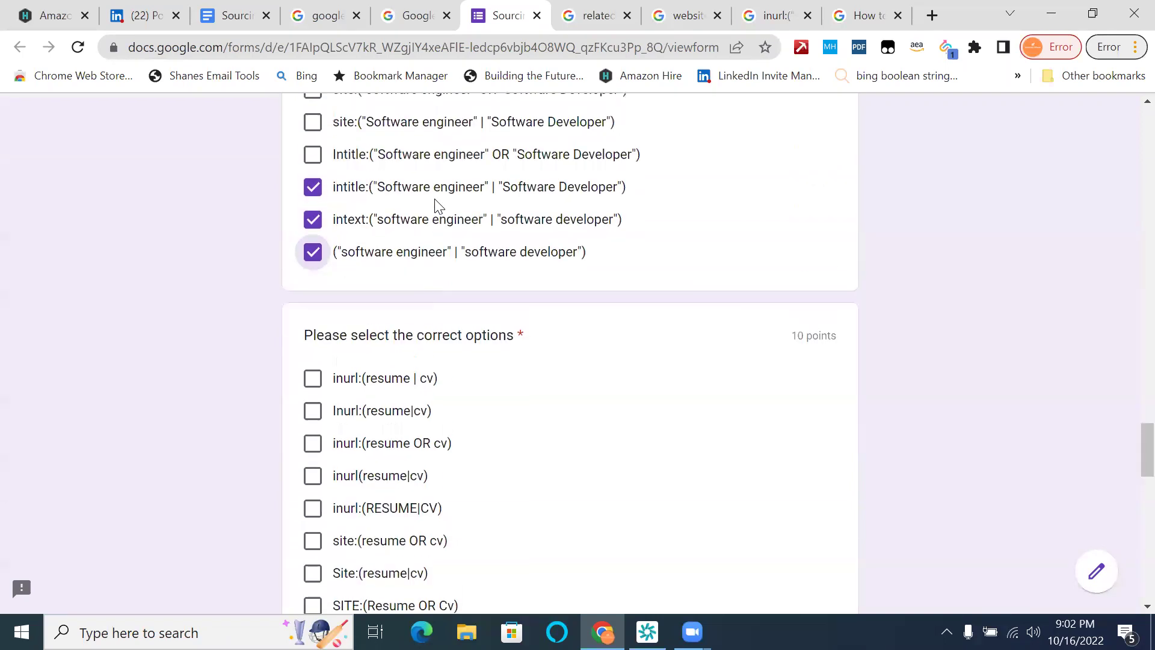
{"action": "scroll", "coordinate": [438, 207], "scroll_direction": "down", "scroll_amount": 3}
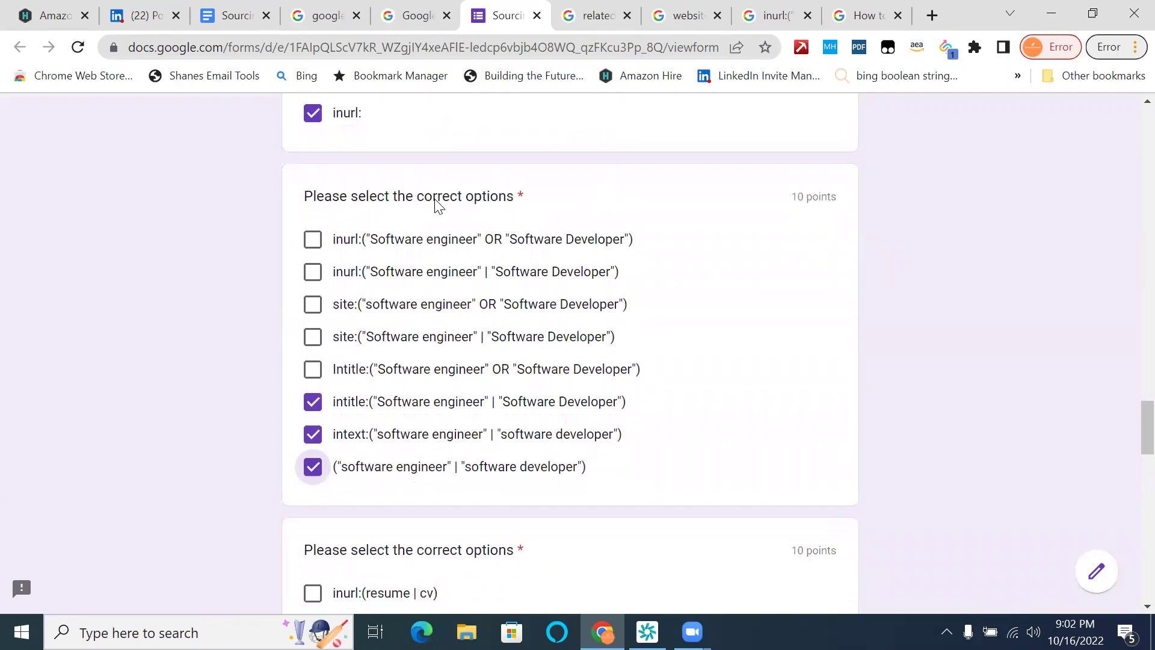
{"action": "scroll", "coordinate": [438, 206], "scroll_direction": "down", "scroll_amount": 3}
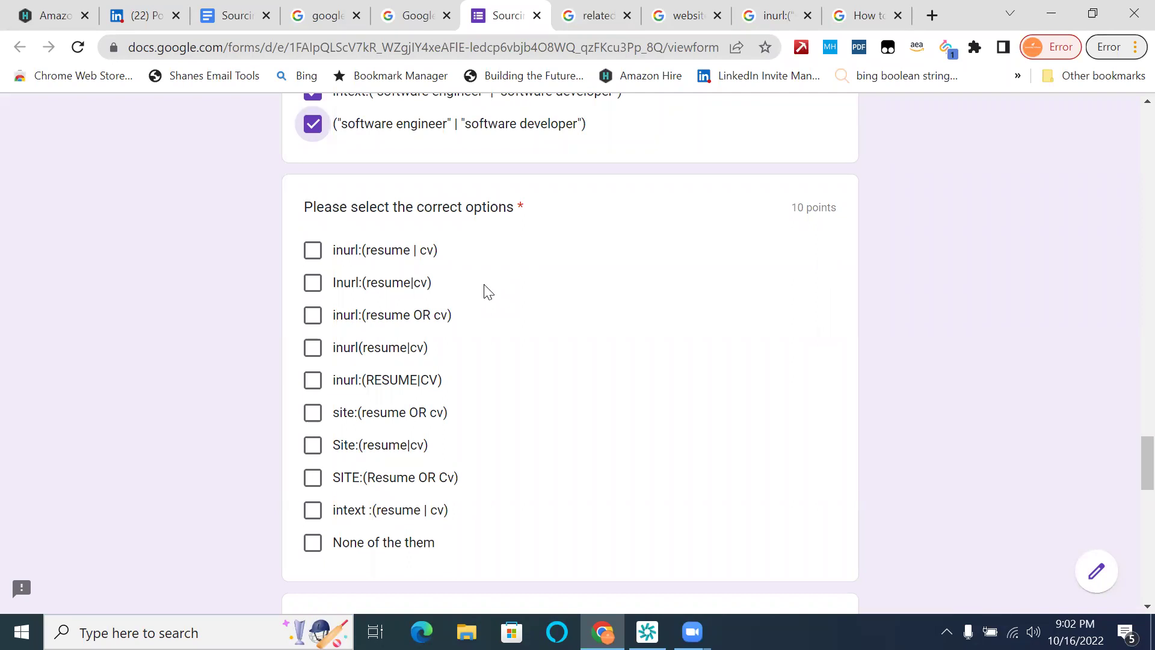
{"action": "scroll", "coordinate": [458, 306], "scroll_direction": "down", "scroll_amount": 1}
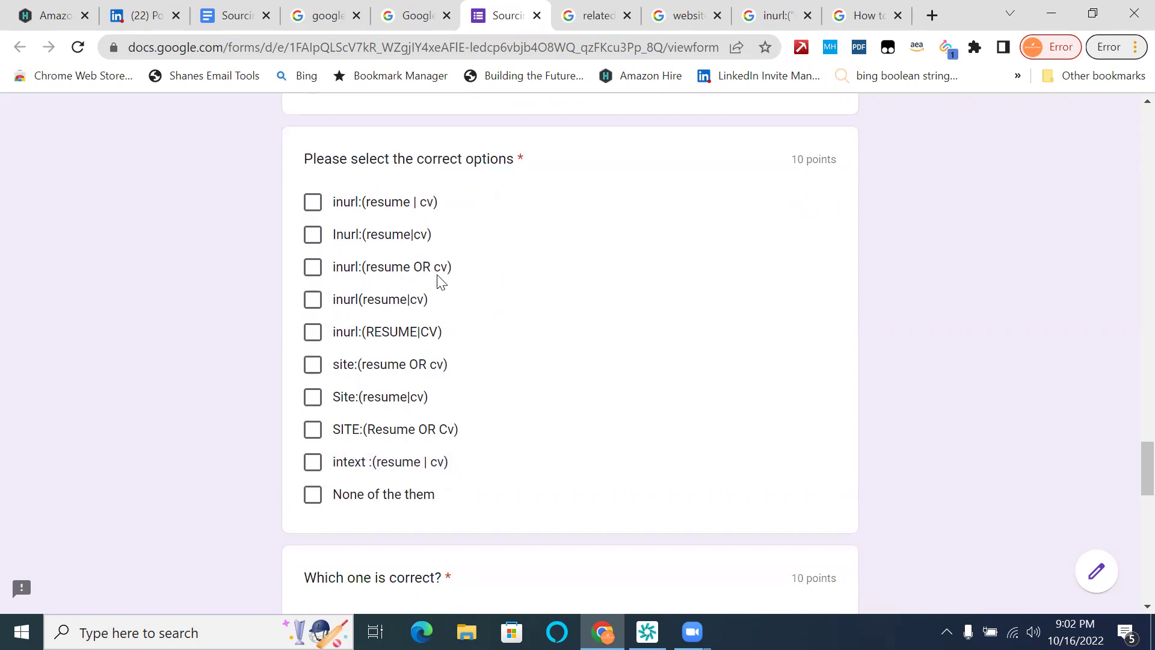
{"action": "left_click_drag", "start_coordinate": [443, 211], "coordinate": [319, 217]}
{"action": "key", "text": "ctrl+c"}
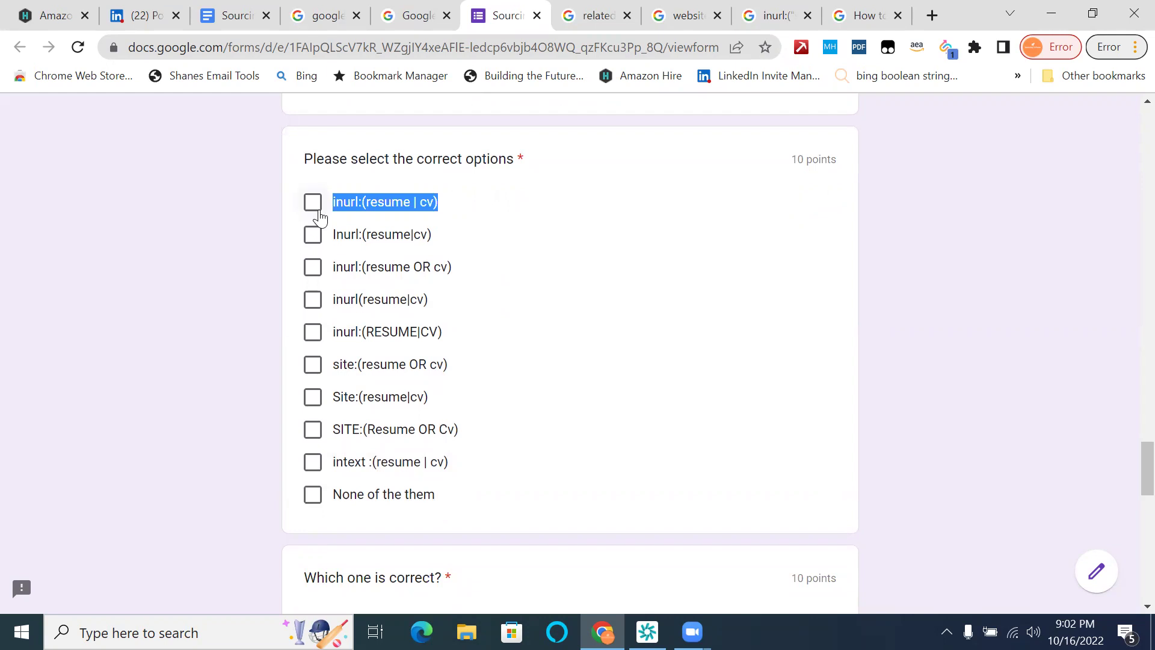
{"action": "left_click", "coordinate": [933, 15]}
- Paste inurl:(resume | cv) and add "Software Engineer" Java Bangalore with SQL, No-SQL, Algorithms and Data Structures terms
{"action": "key", "text": "ctrl+v"}
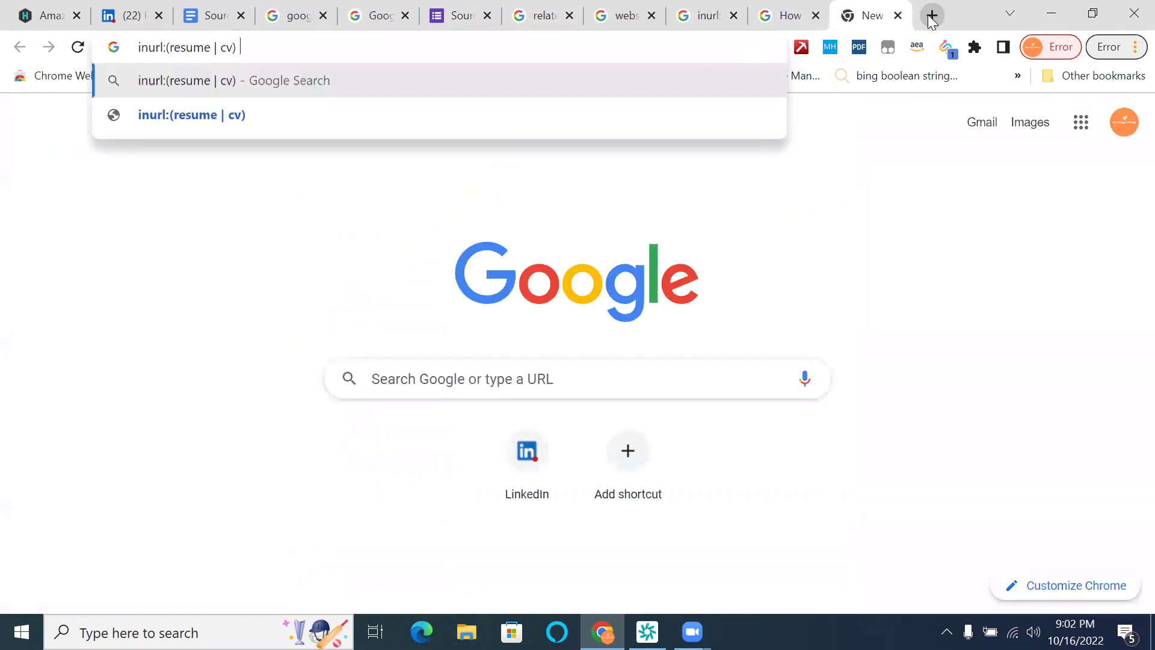
{"action": "type", "text": "\"S"}
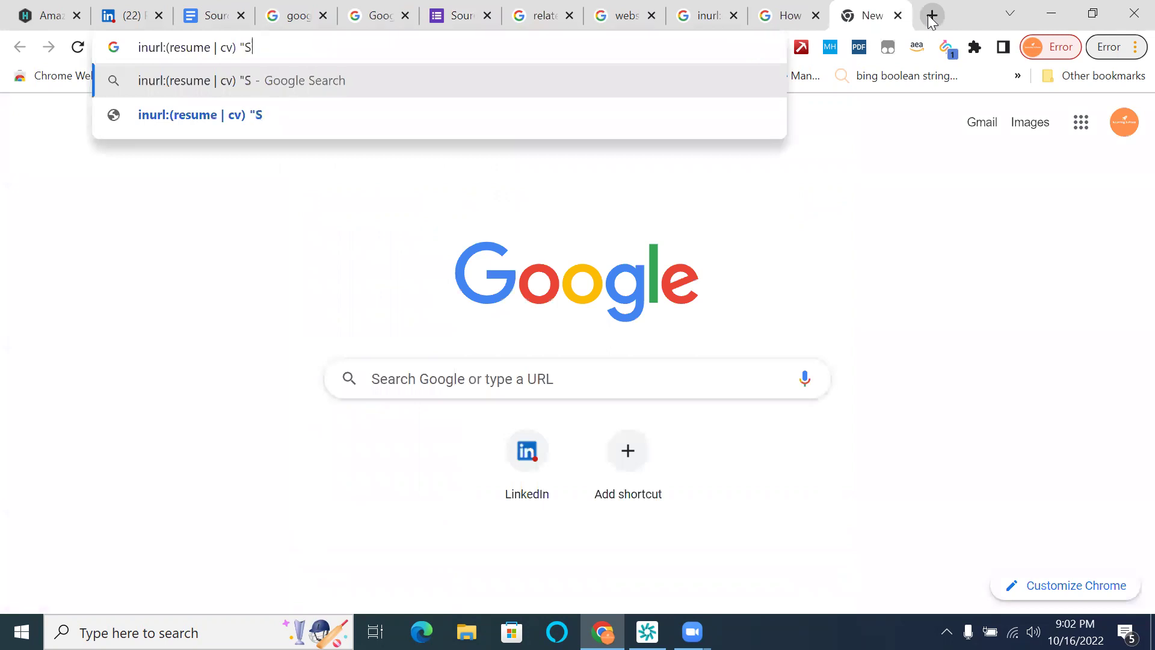
{"action": "type", "text": "oftware E"}
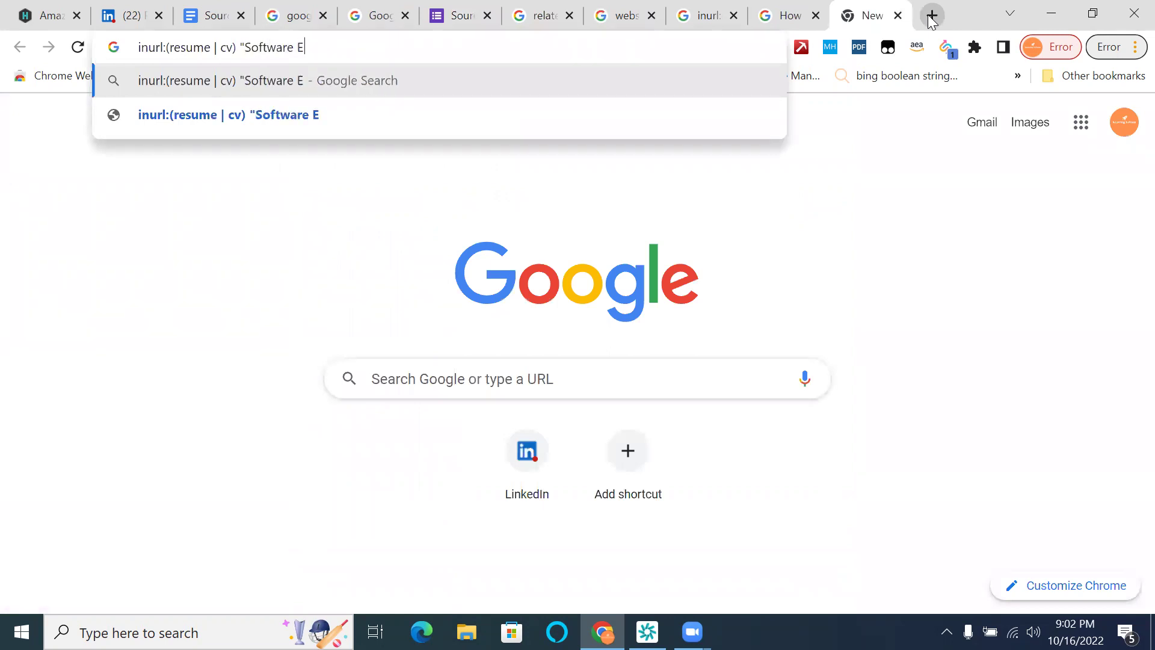
{"action": "type", "text": "ngineer\" Java Bangalore"}
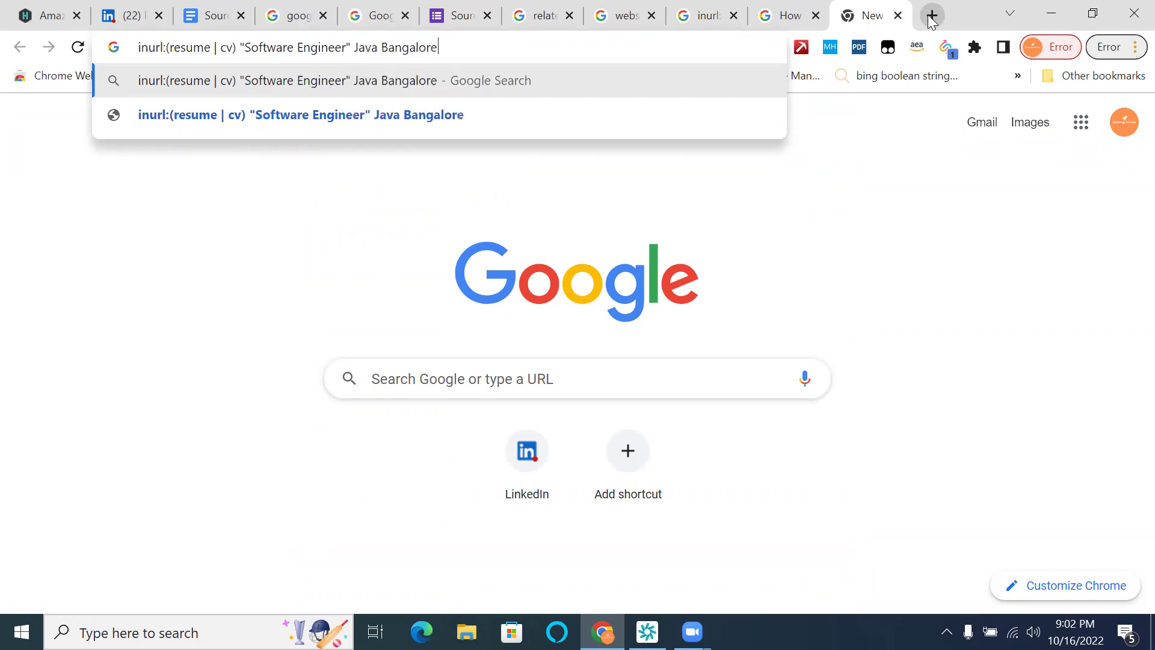
{"action": "type", "text": " (SQL"}
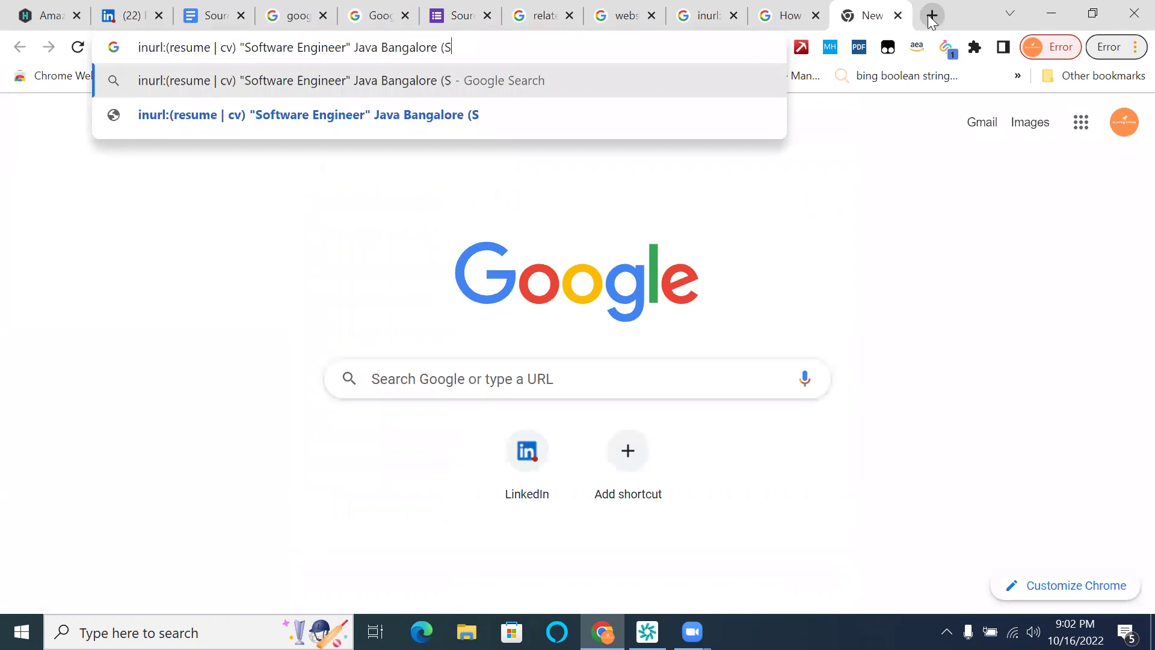
{"action": "type", "text": "R "}
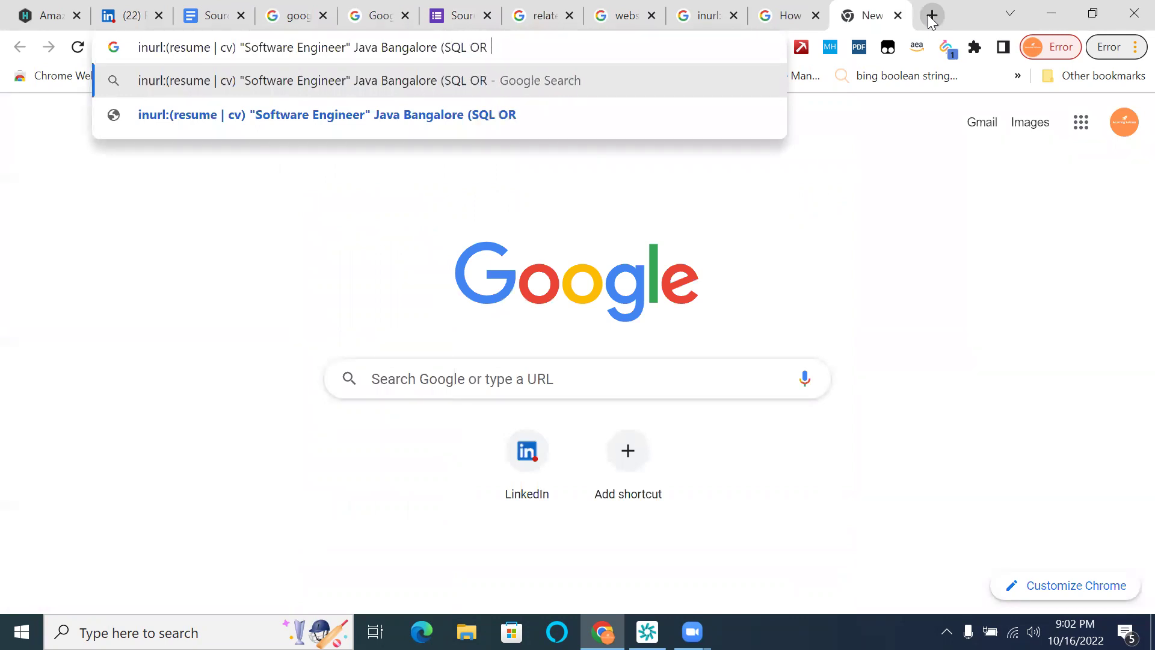
{"action": "type", "text": "No-"}
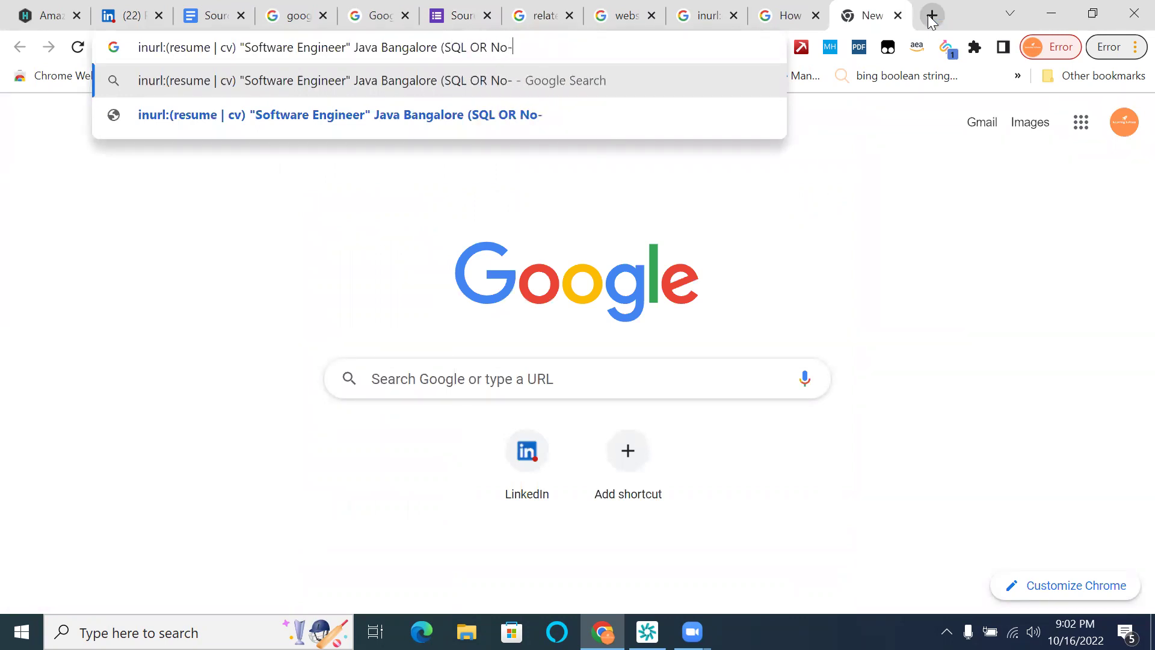
{"action": "type", "text": "SQL) (Alg"}
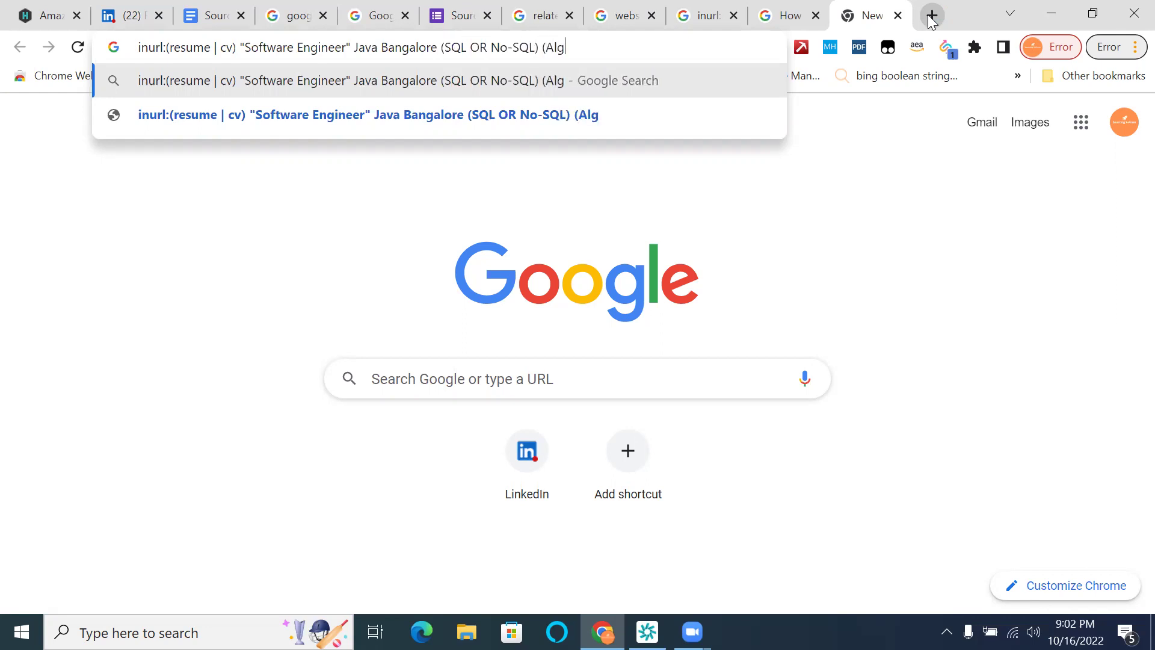
{"action": "type", "text": "orithm"}
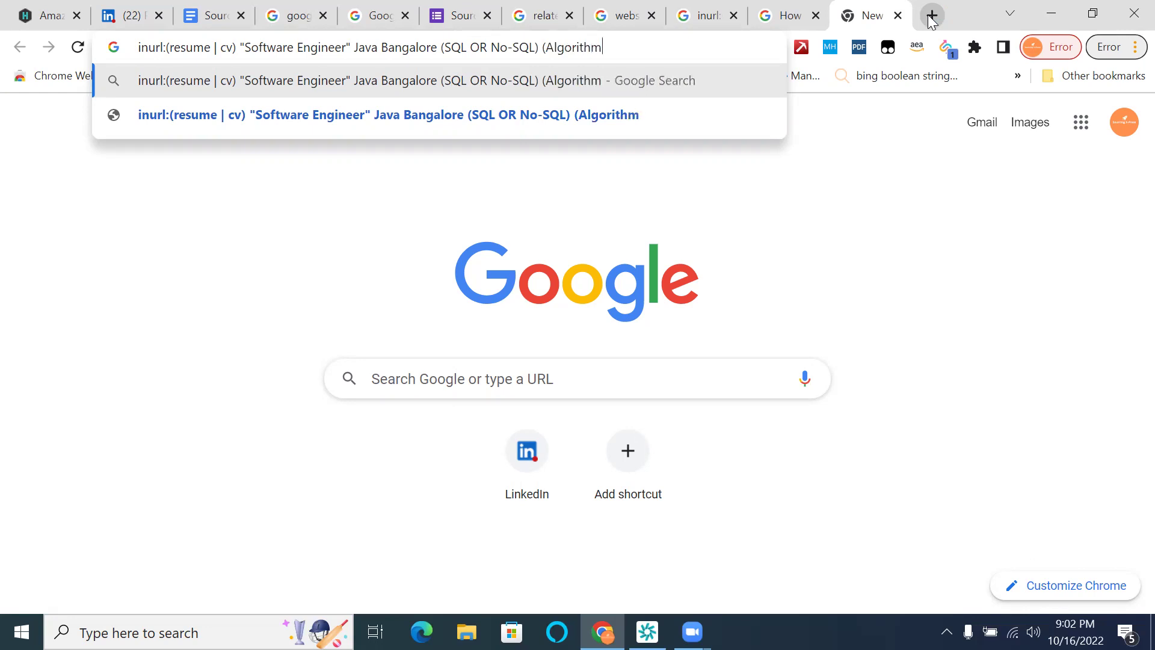
{"action": "type", "text": "s OR "}
{"action": "type", "text": "\"Data St"}
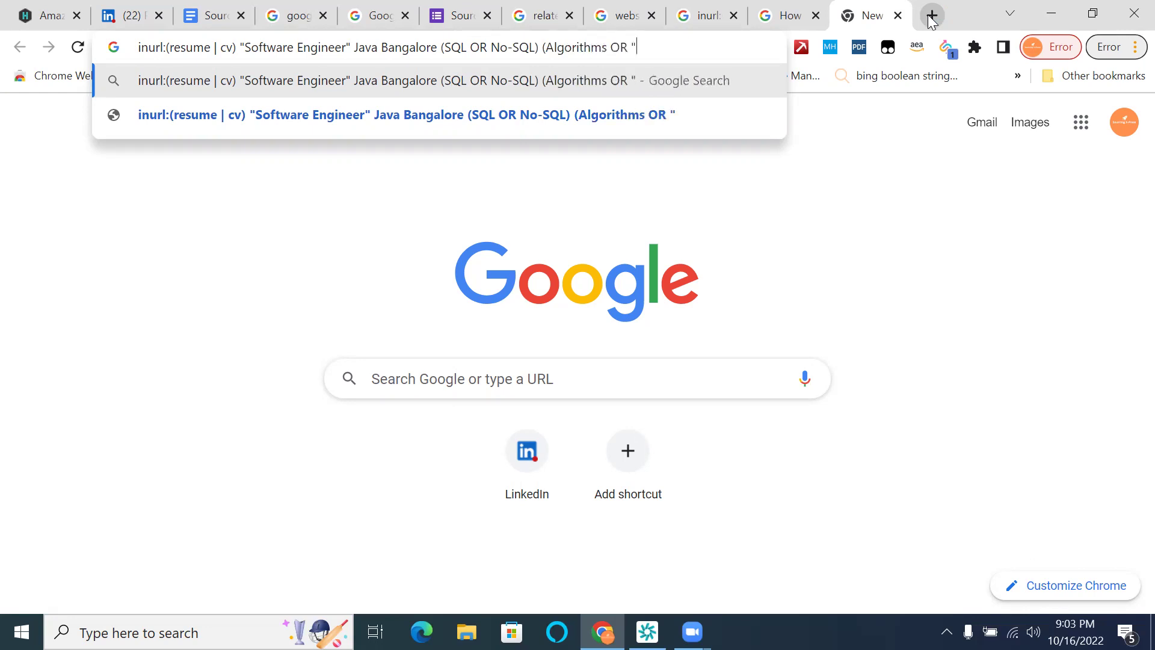
{"action": "type", "text": "ru"}
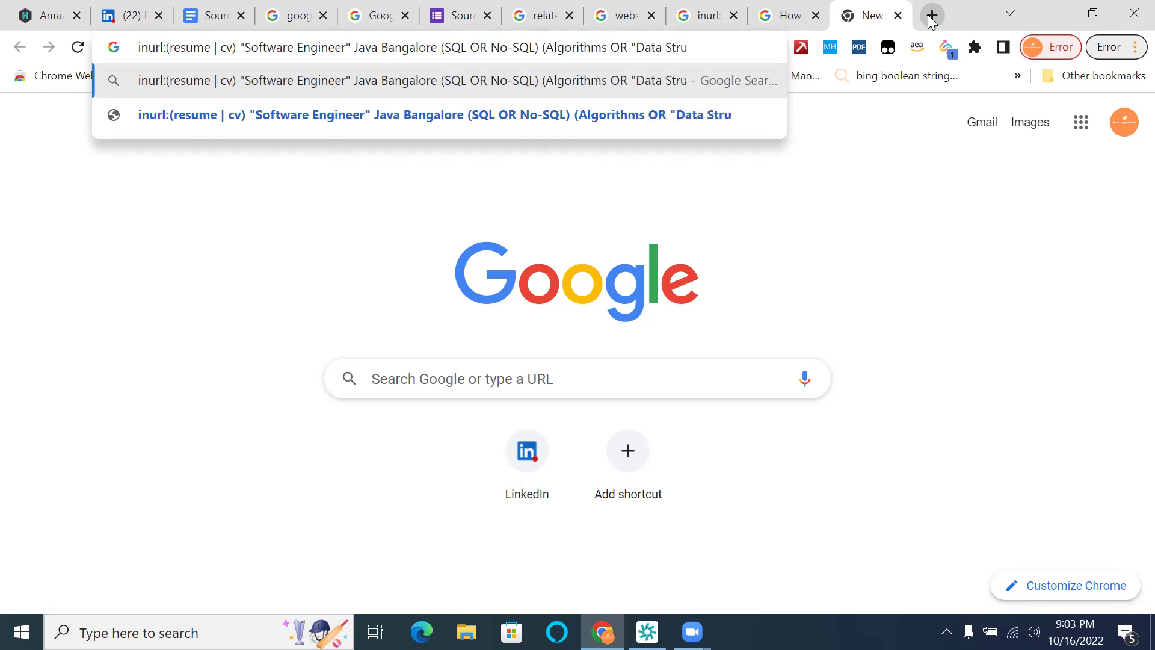
{"action": "type", "text": "ctu"}
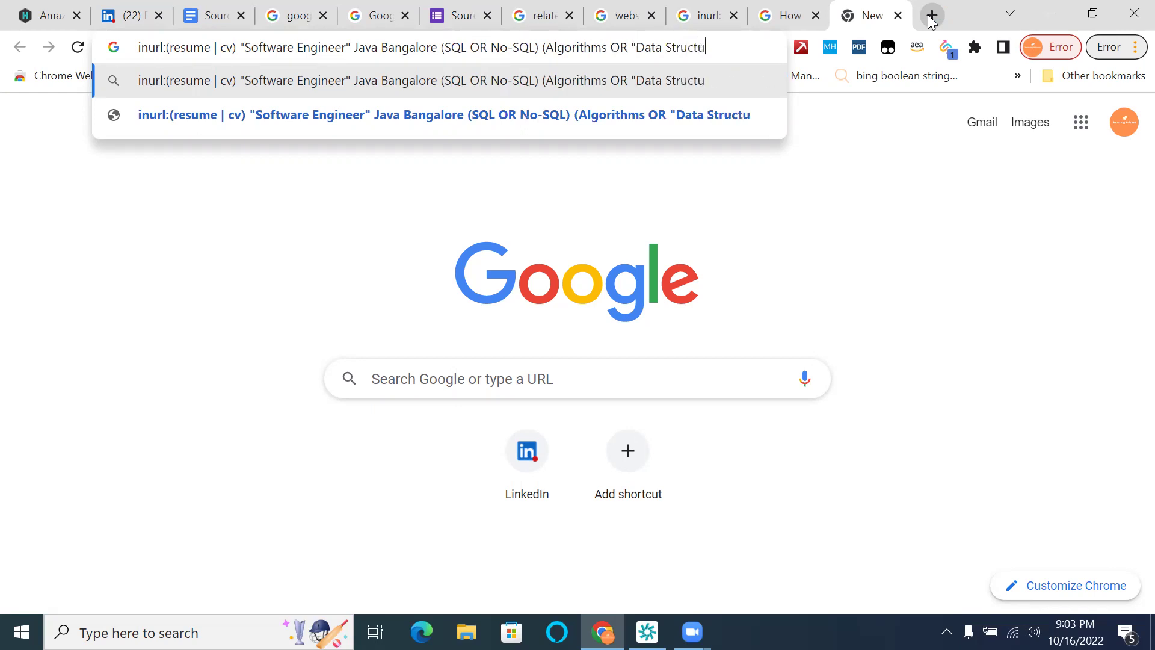
{"action": "type", "text": "res\" OR \"Data-"}
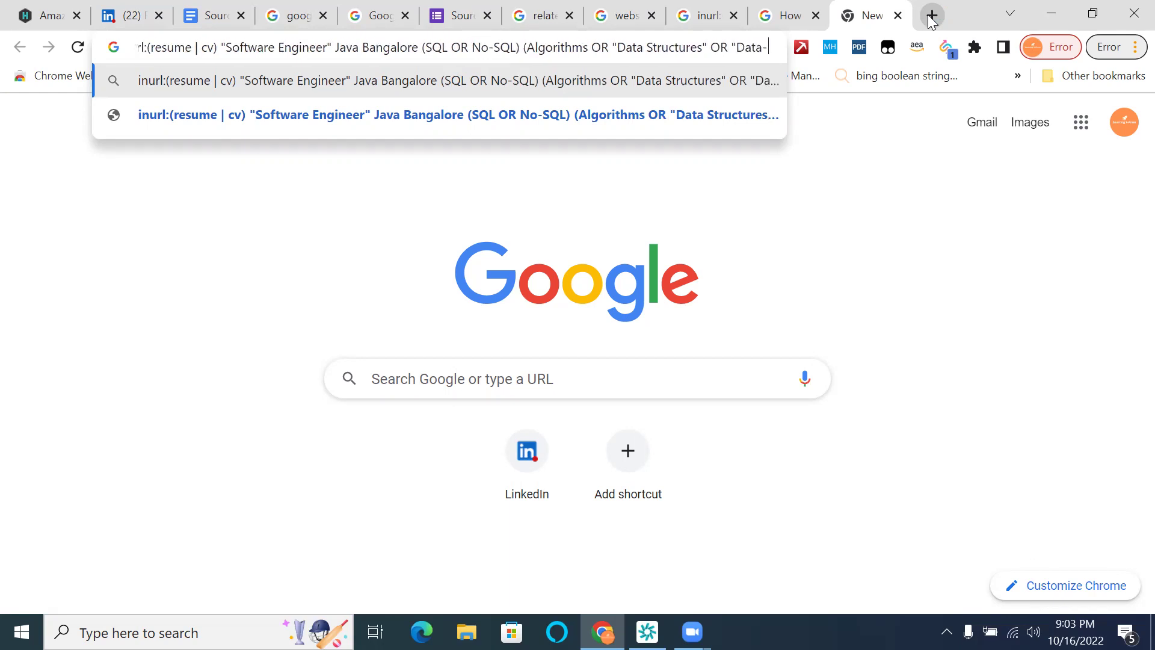
{"action": "type", "text": "struct"}
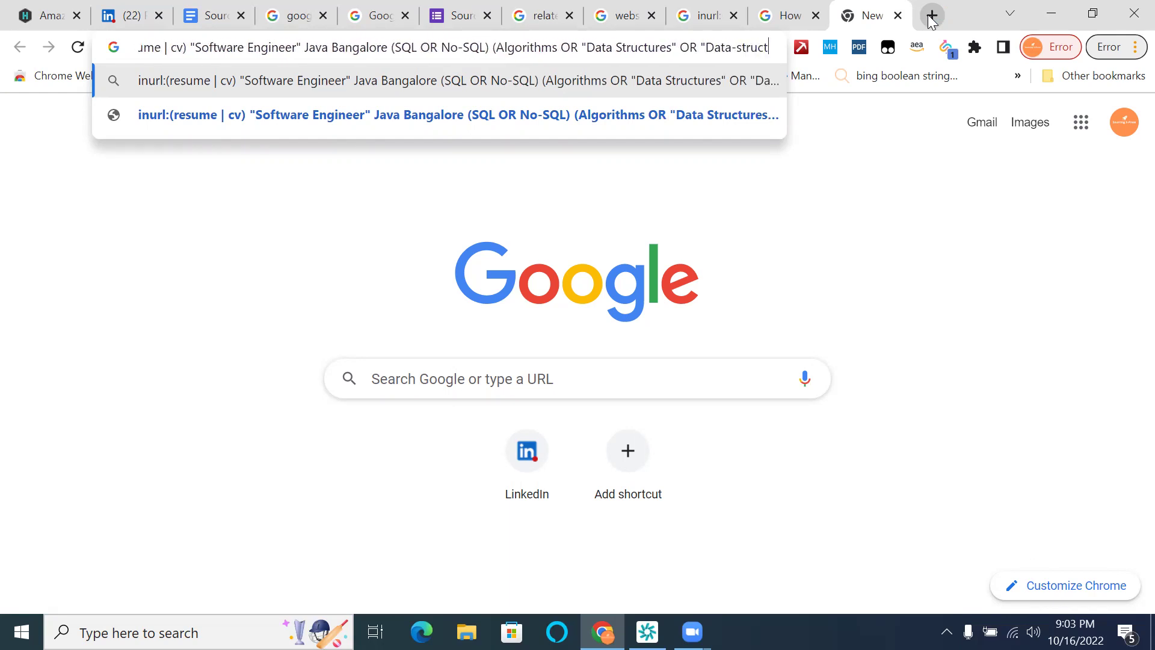
{"action": "type", "text": "ures"}
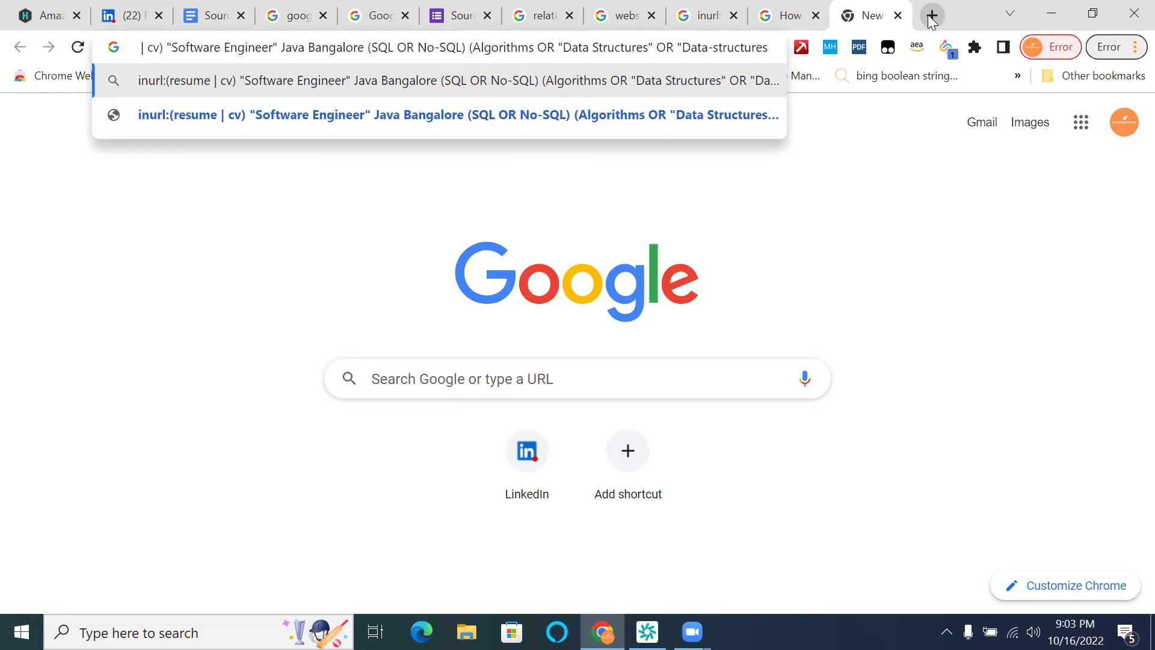
{"action": "type", "text": "\" "}
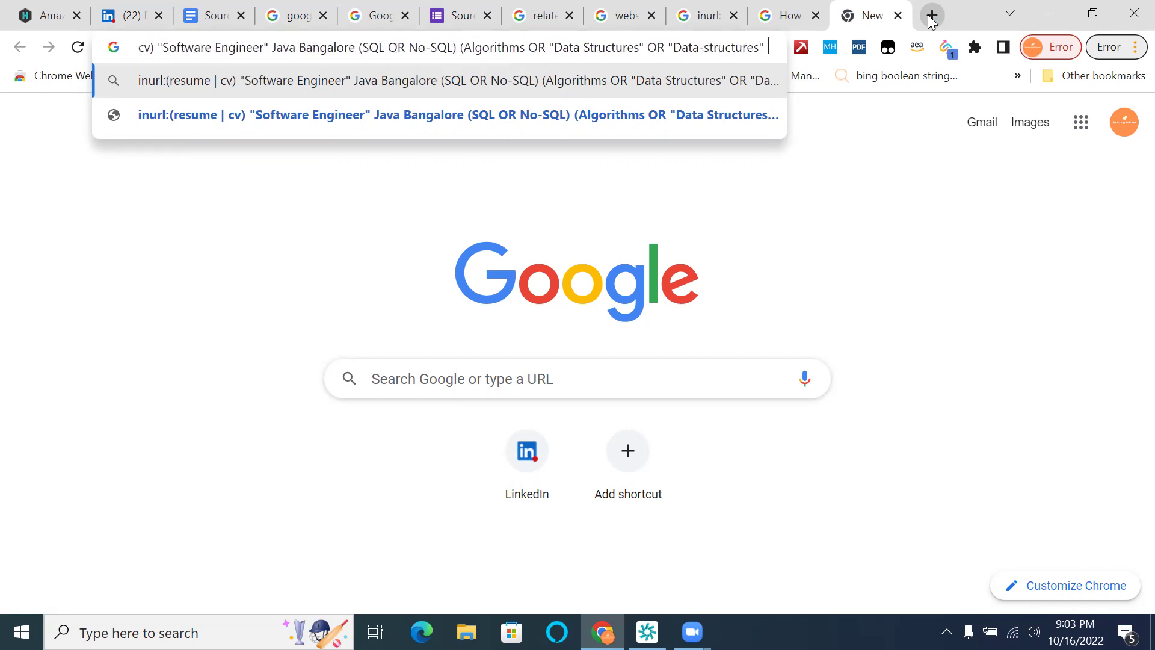
{"action": "type", "text": "|"}
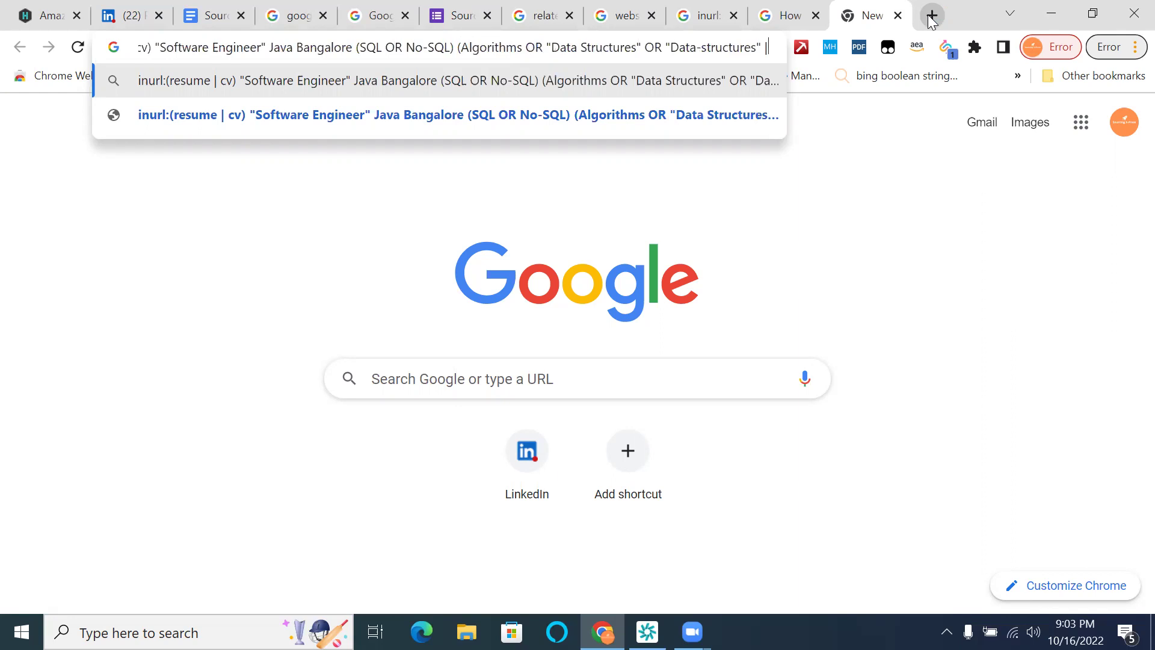
- Replace the OR operators between the skill terms with | symbols
{"action": "double_click", "coordinate": [394, 48]}
{"action": "type", "text": "| c"}
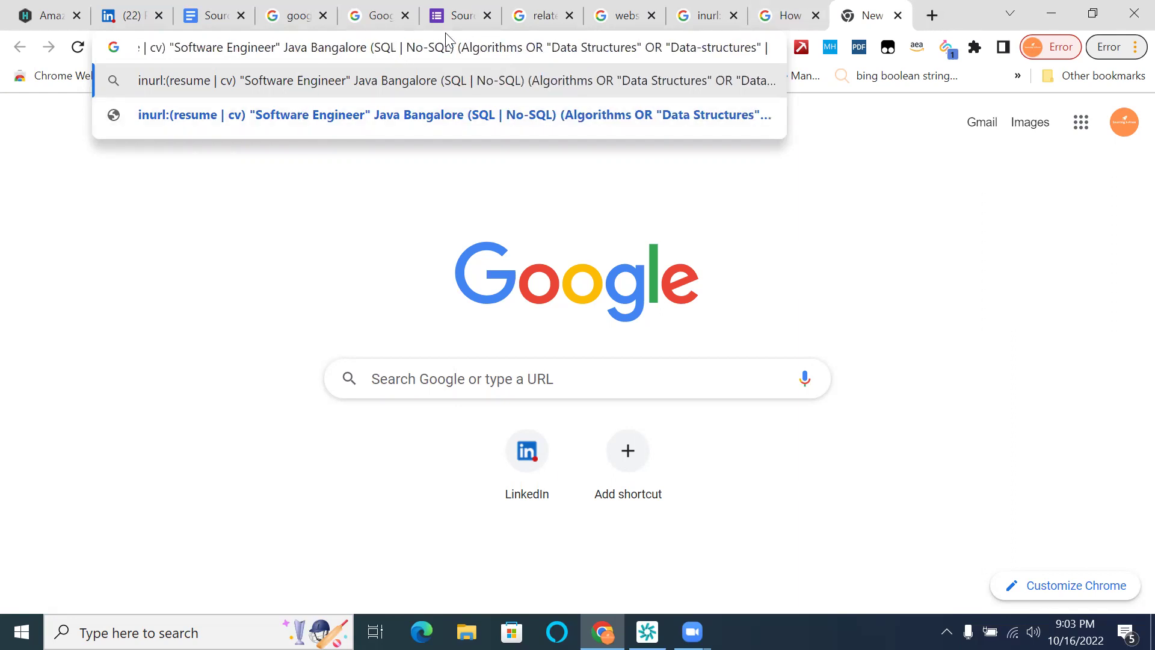
{"action": "double_click", "coordinate": [535, 48]}
{"action": "type", "text": "|"}
{"action": "double_click", "coordinate": [653, 48]}
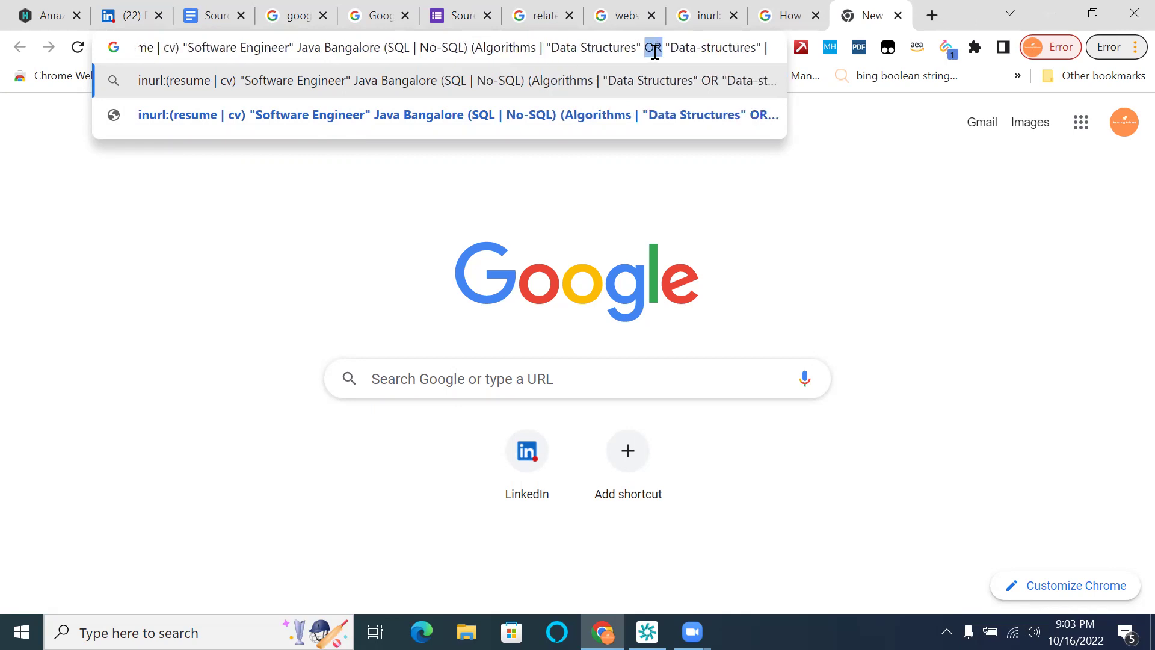
{"action": "type", "text": "|"}
- End the query with gmail.com, fixing the 'gmail.con' typo, and run the Google search
{"action": "key", "text": "Right"}
{"action": "key", "text": "Right"}
{"action": "key", "text": "Right"}
{"action": "key", "text": "Right"}
{"action": "key", "text": "Right"}
{"action": "key", "text": "Right"}
{"action": "key", "text": "Right"}
{"action": "key", "text": "Right"}
{"action": "key", "text": "Right"}
{"action": "key", "text": "Right"}
{"action": "key", "text": "Right"}
{"action": "key", "text": "Right"}
{"action": "key", "text": "Right"}
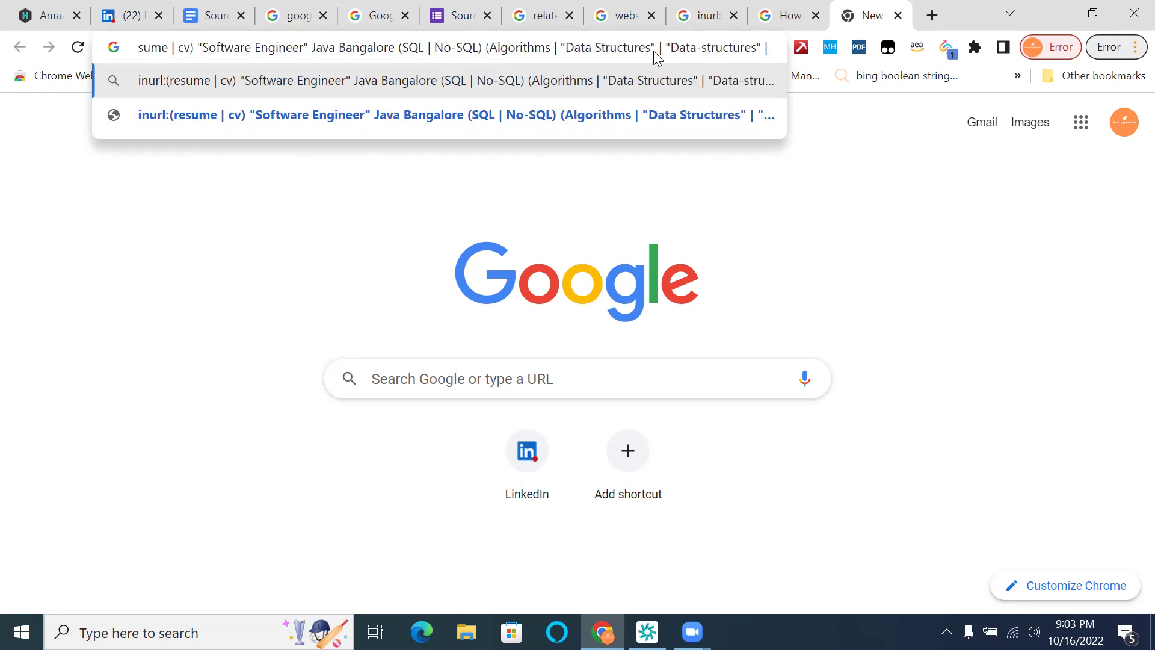
{"action": "type", "text": ")"}
{"action": "type", "text": " gmail.co"}
{"action": "type", "text": "n"}
{"action": "key", "text": "BackSpace"}
{"action": "type", "text": "m"}
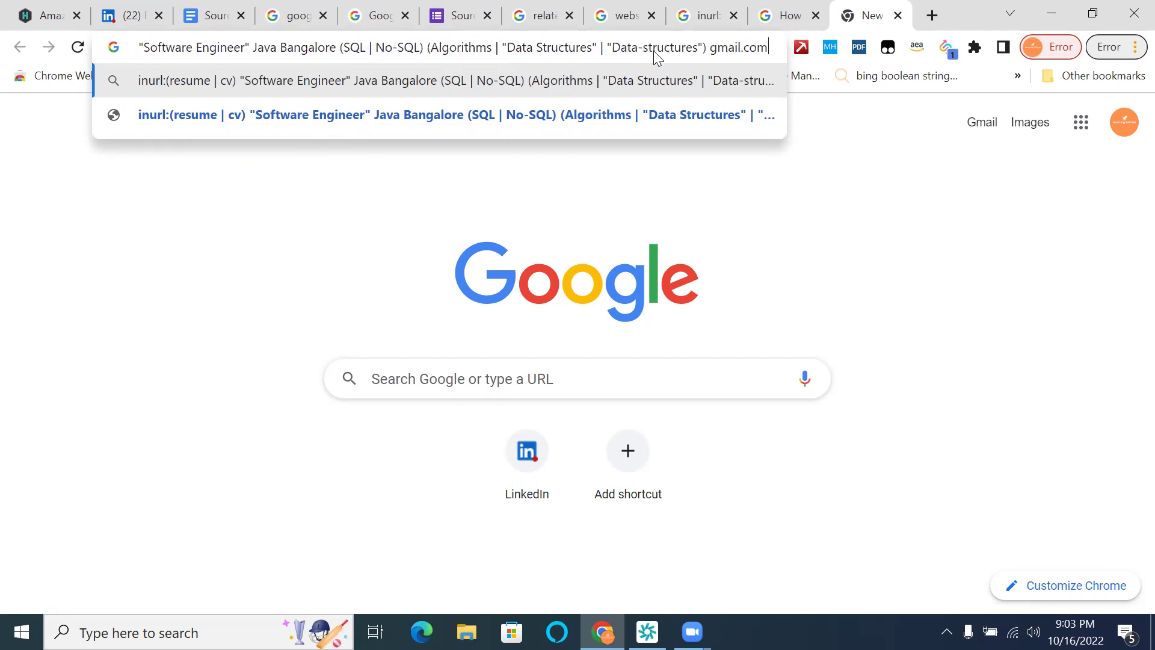
{"action": "key", "text": "Return"}
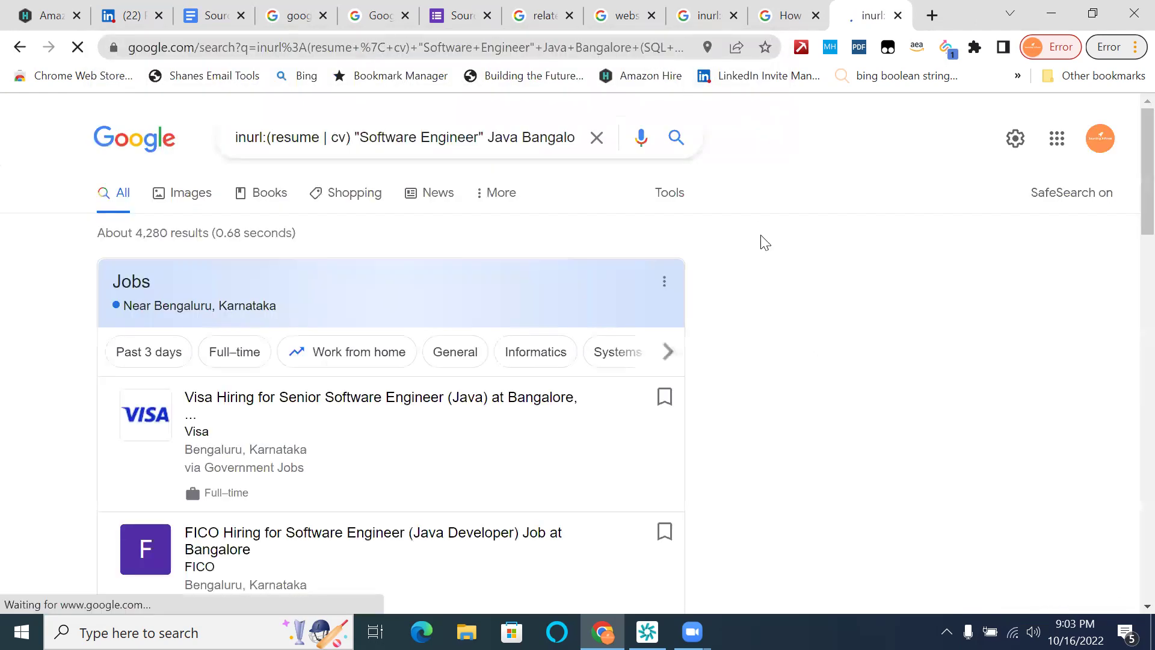
{"action": "scroll", "coordinate": [763, 264], "scroll_direction": "down", "scroll_amount": 8}
- Append -job -jobs to the resume query and rerun it, cutting results to about 396
{"action": "scroll", "coordinate": [764, 276], "scroll_direction": "down", "scroll_amount": 3}
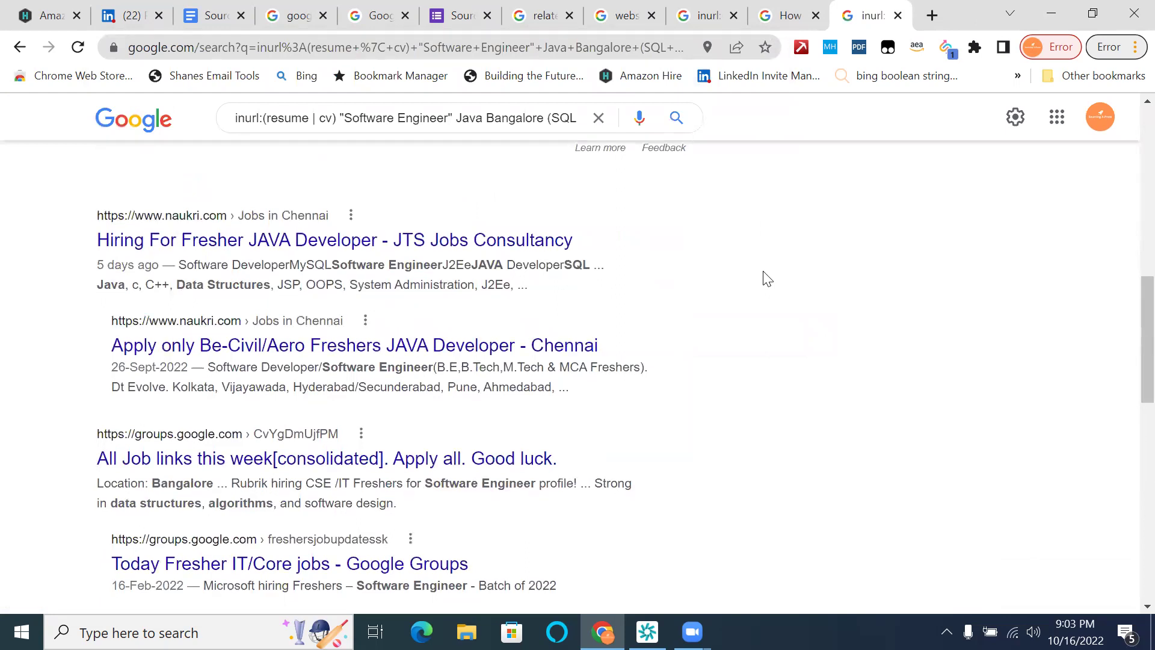
{"action": "scroll", "coordinate": [764, 276], "scroll_direction": "down", "scroll_amount": 1}
{"action": "left_click", "coordinate": [467, 118]}
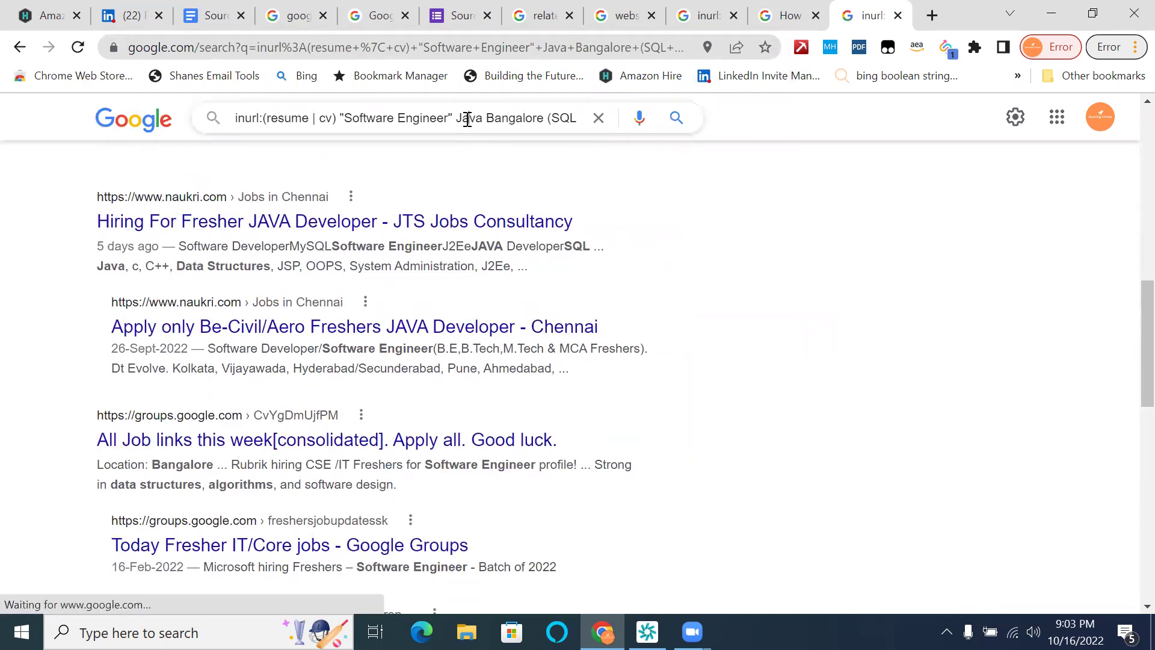
{"action": "key", "text": "Right"}
{"action": "key", "text": "Right"}
{"action": "key", "text": "Right"}
{"action": "key", "text": "Right"}
{"action": "key", "text": "Right"}
{"action": "key", "text": "Right"}
{"action": "key", "text": "Right"}
{"action": "key", "text": "Right"}
{"action": "key", "text": "Right"}
{"action": "key", "text": "Right"}
{"action": "key", "text": "Right"}
{"action": "key", "text": "Right"}
{"action": "key", "text": "Right"}
{"action": "key", "text": "Right"}
{"action": "key", "text": "Right"}
{"action": "key", "text": "Right"}
{"action": "key", "text": "Right"}
{"action": "key", "text": "Right"}
{"action": "key", "text": "Right"}
{"action": "key", "text": "Right"}
{"action": "key", "text": "Right"}
{"action": "key", "text": "Right"}
{"action": "key", "text": "Right"}
{"action": "key", "text": "Right"}
{"action": "key", "text": "Right"}
{"action": "key", "text": "Right"}
{"action": "key", "text": "Right"}
{"action": "key", "text": "Right"}
{"action": "key", "text": "Right"}
{"action": "key", "text": "Right"}
{"action": "key", "text": "Right"}
{"action": "key", "text": "Right"}
{"action": "key", "text": "Right"}
{"action": "key", "text": "Right"}
{"action": "key", "text": "Right"}
{"action": "key", "text": "Right"}
{"action": "key", "text": "Right"}
{"action": "key", "text": "Right"}
{"action": "key", "text": "Right"}
{"action": "key", "text": "Right"}
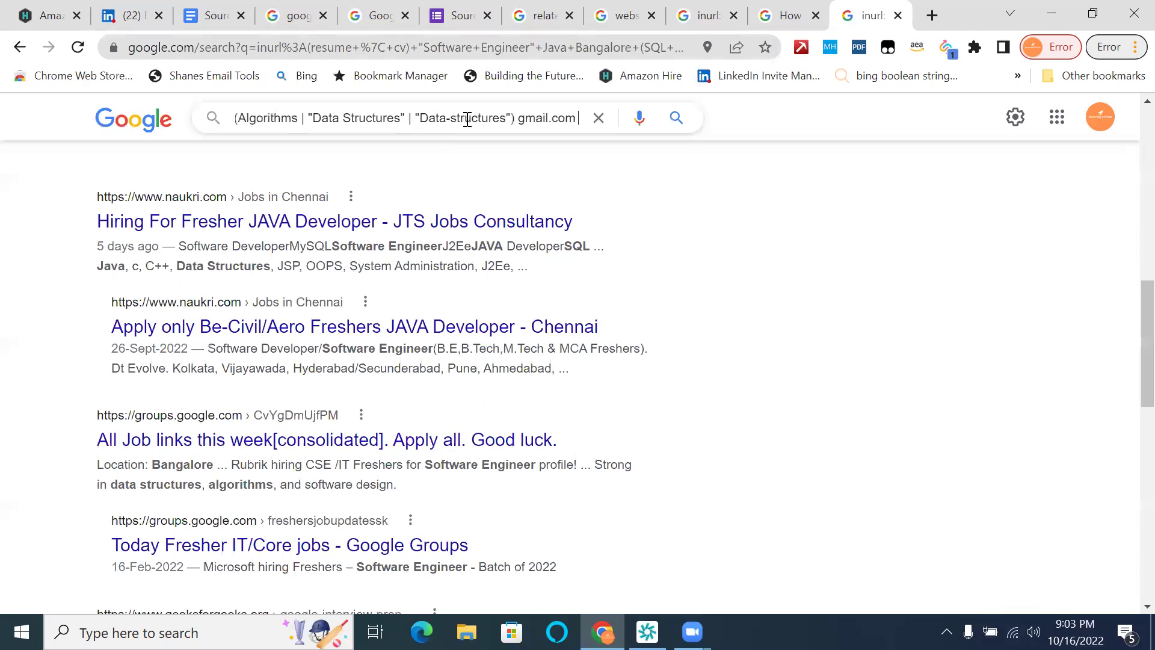
{"action": "type", "text": "-job"}
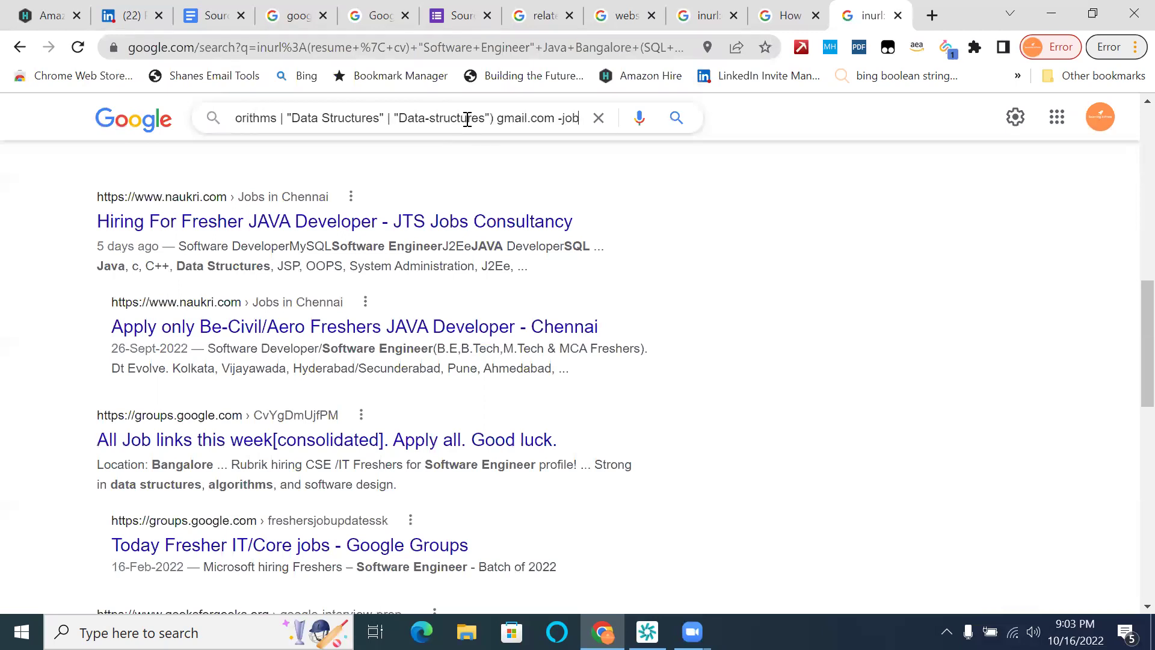
{"action": "type", "text": " -jobs"}
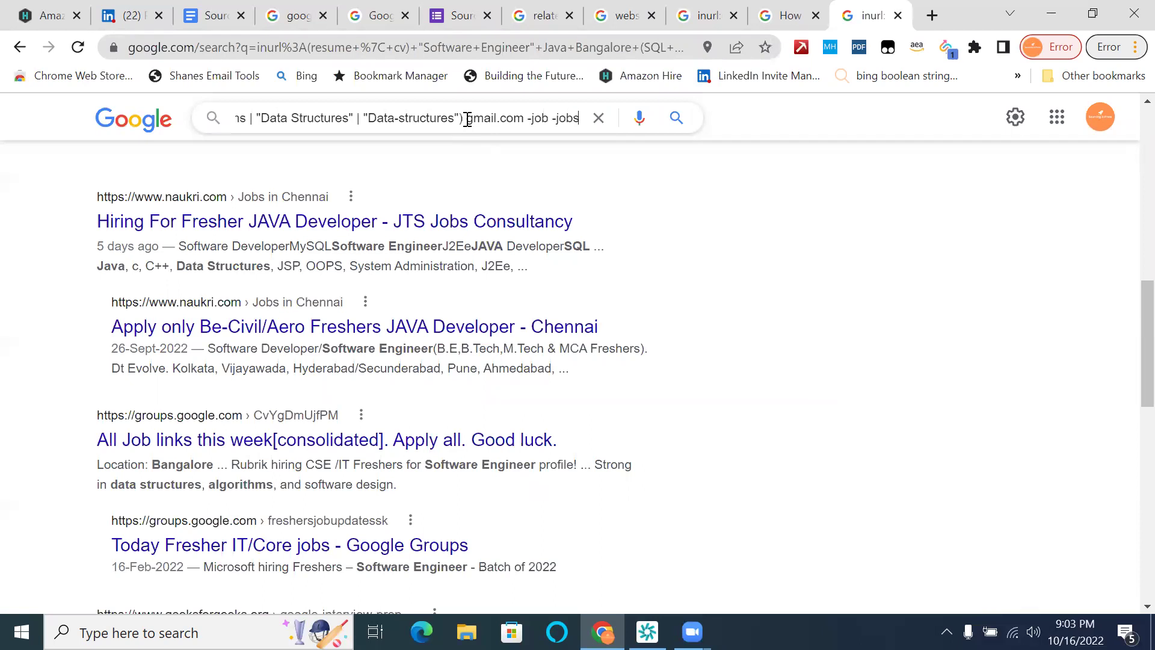
{"action": "key", "text": "Return"}
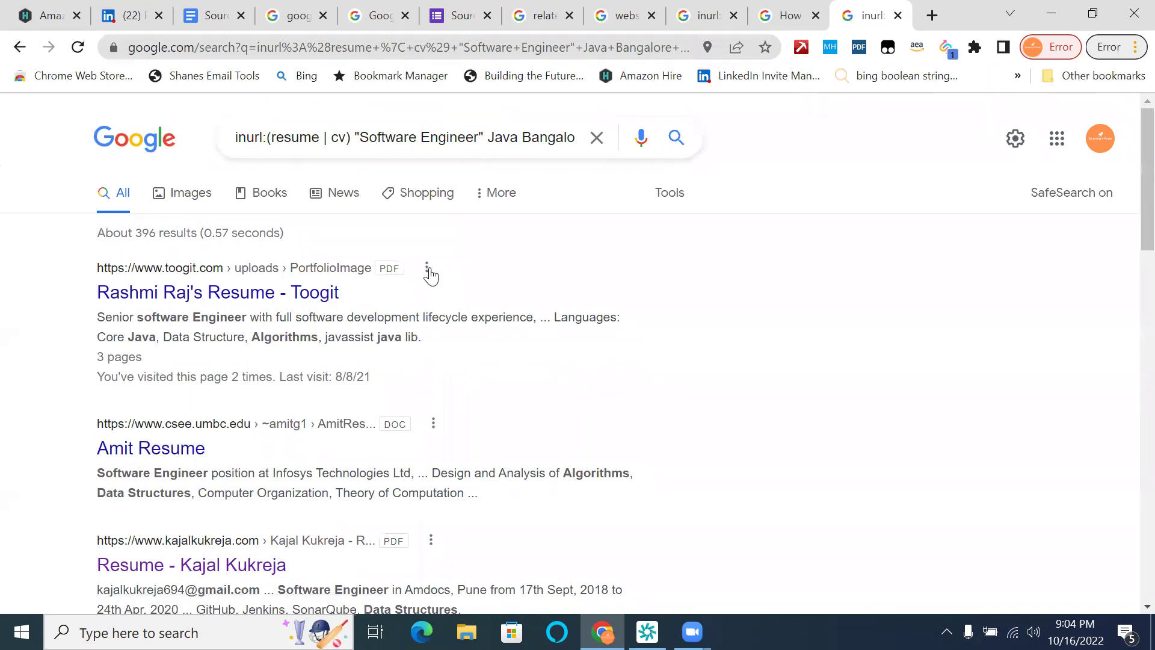
{"action": "left_click", "coordinate": [428, 268]}
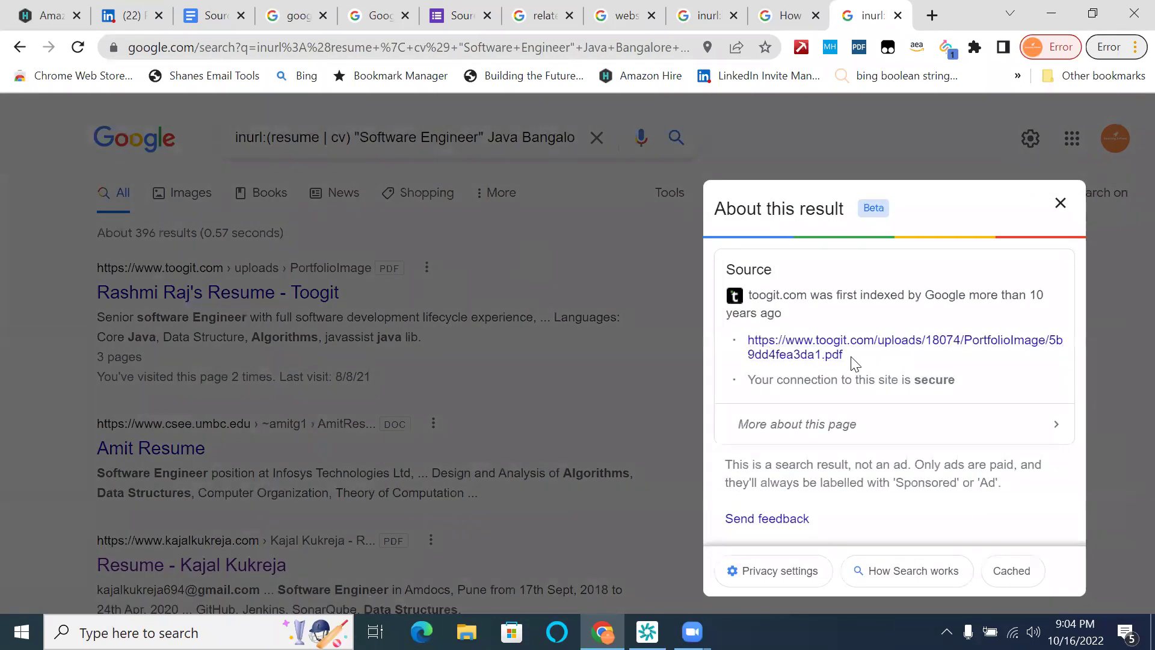
{"action": "left_click", "coordinate": [1060, 205]}
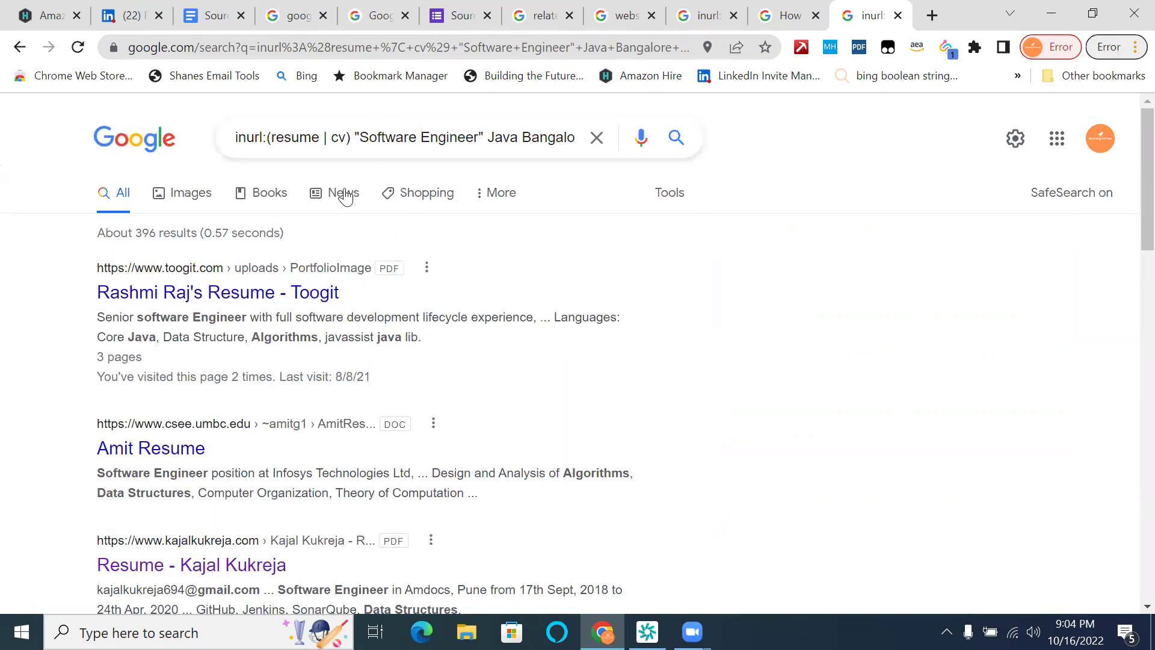
{"action": "scroll", "coordinate": [588, 429], "scroll_direction": "down", "scroll_amount": 1}
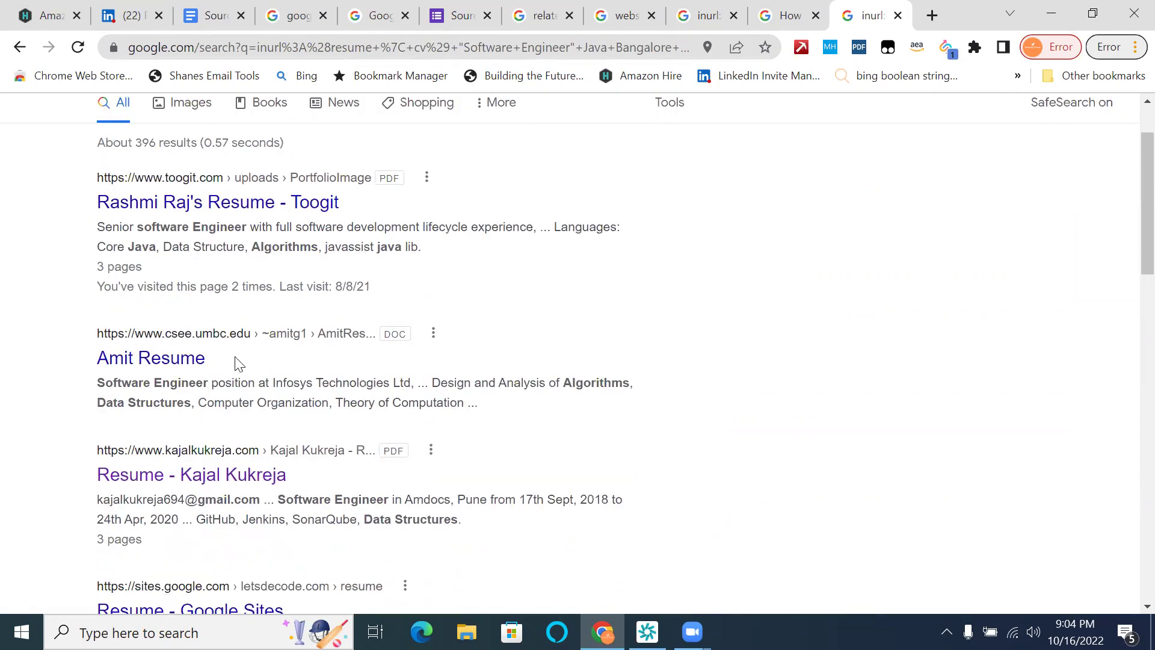
{"action": "scroll", "coordinate": [276, 361], "scroll_direction": "up", "scroll_amount": 1}
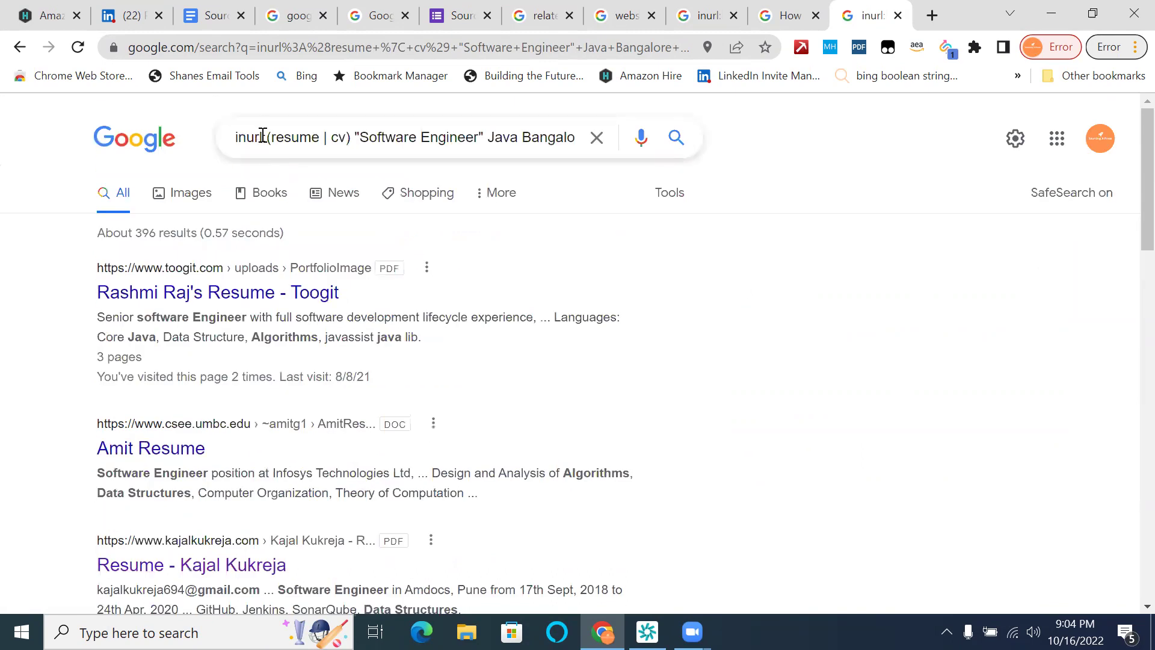
{"action": "scroll", "coordinate": [490, 297], "scroll_direction": "down", "scroll_amount": 2}
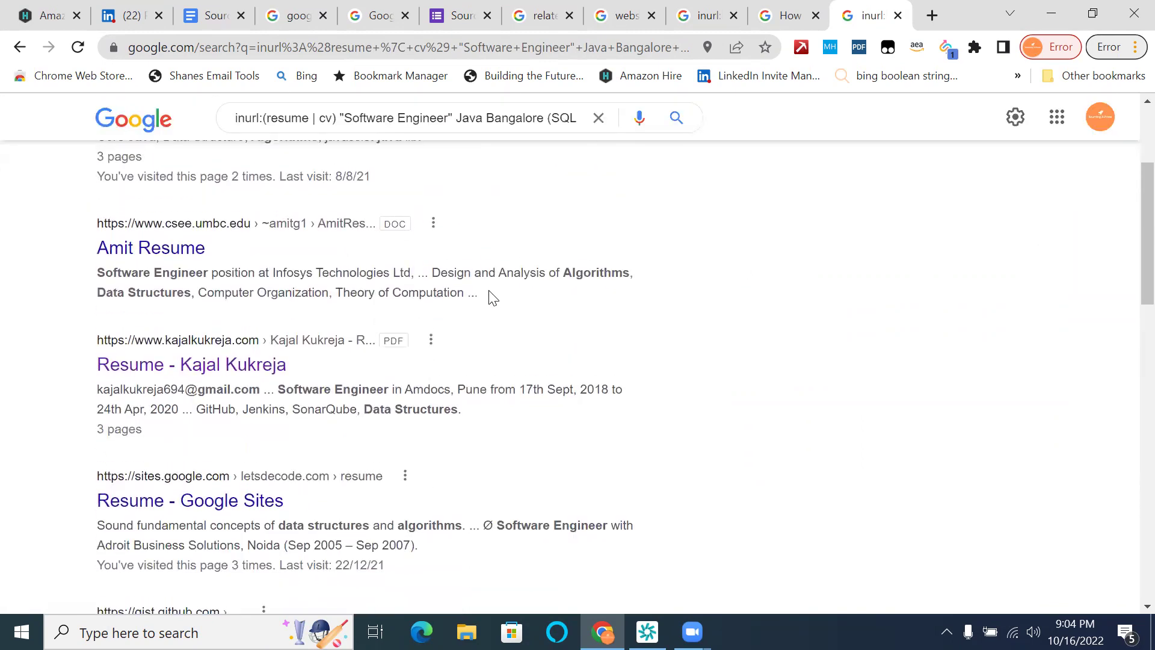
{"action": "scroll", "coordinate": [489, 297], "scroll_direction": "up", "scroll_amount": 1}
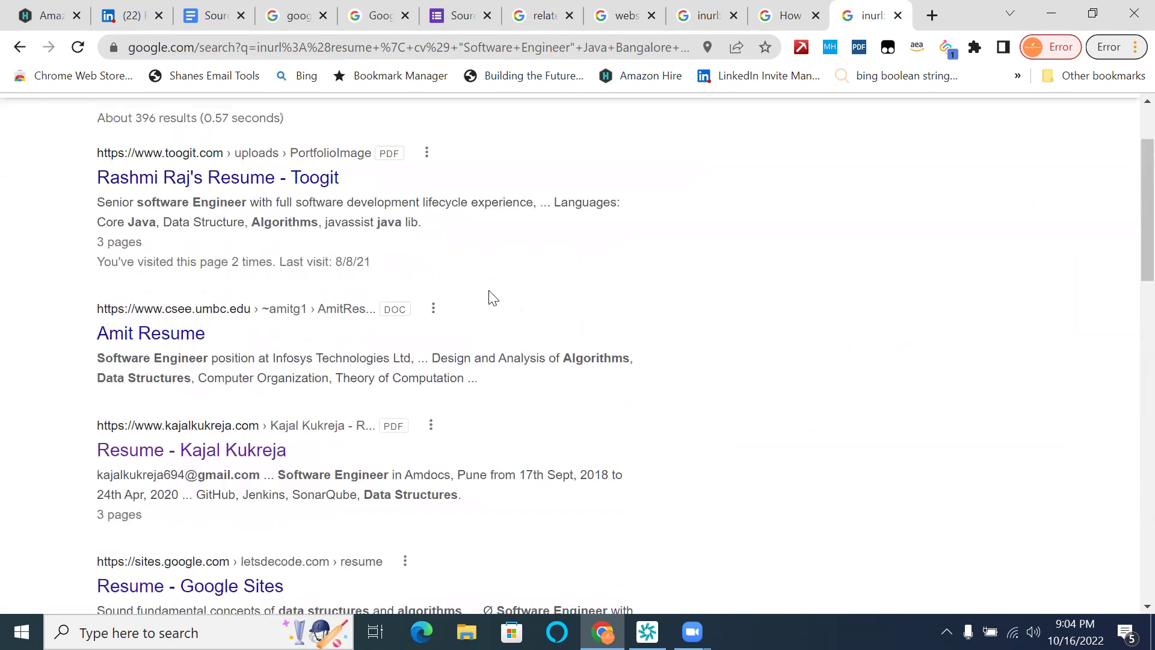
{"action": "left_click", "coordinate": [433, 310]}
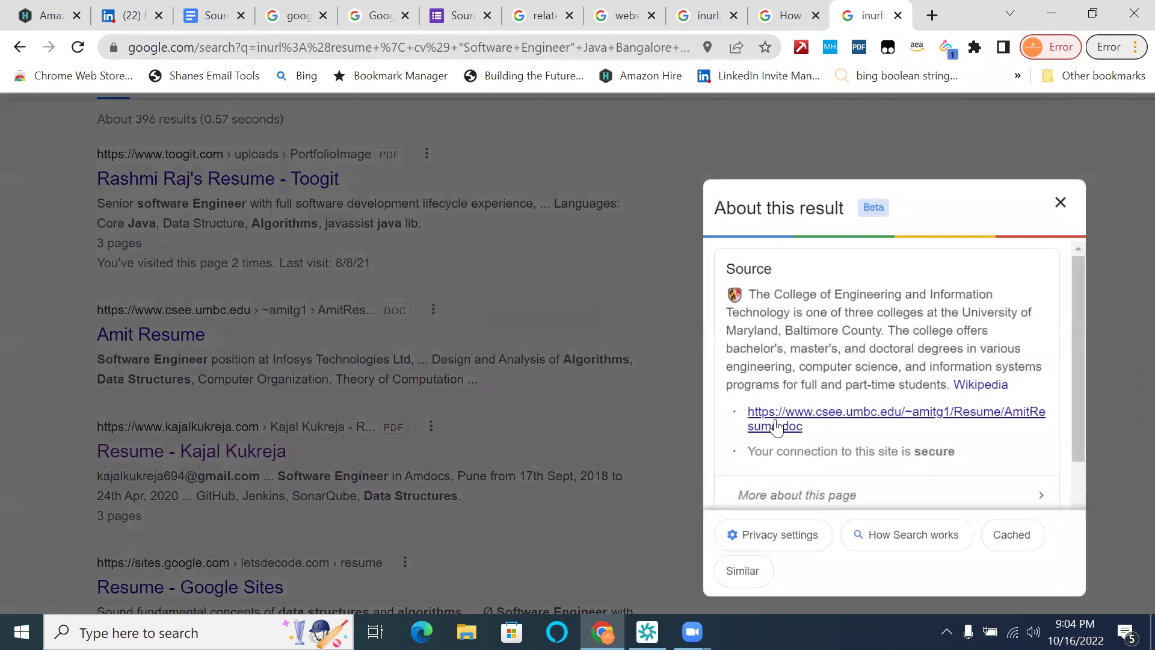
{"action": "left_click", "coordinate": [1060, 203]}
{"action": "left_click", "coordinate": [425, 156]}
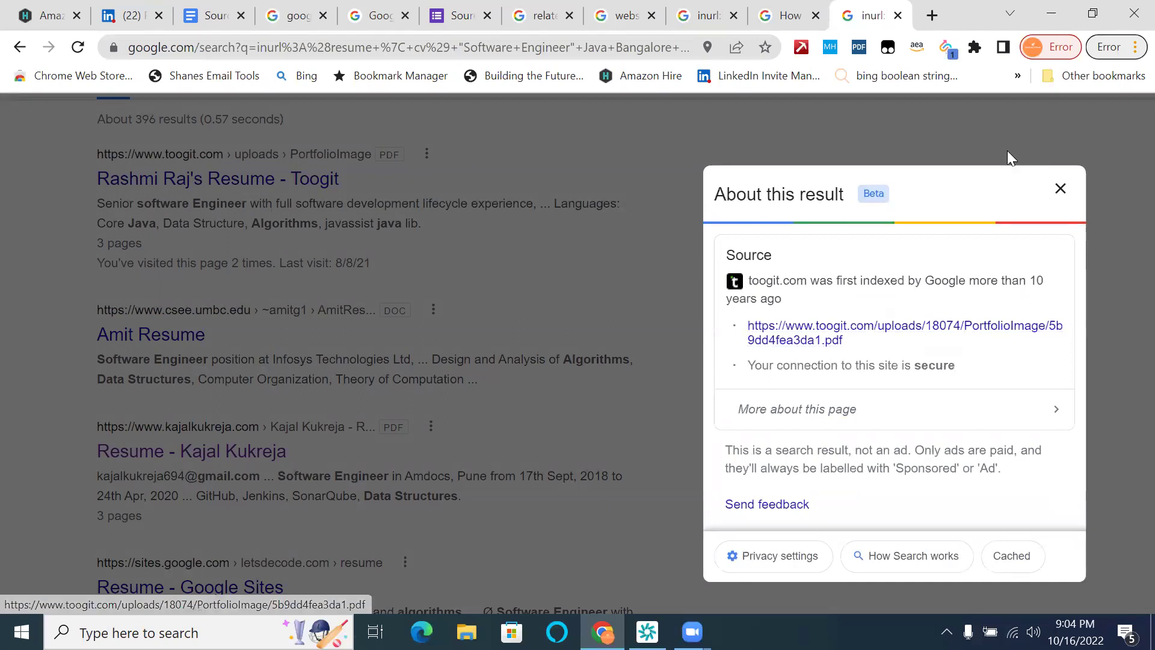
{"action": "left_click", "coordinate": [1060, 189]}
{"action": "scroll", "coordinate": [756, 248], "scroll_direction": "down", "scroll_amount": 5}
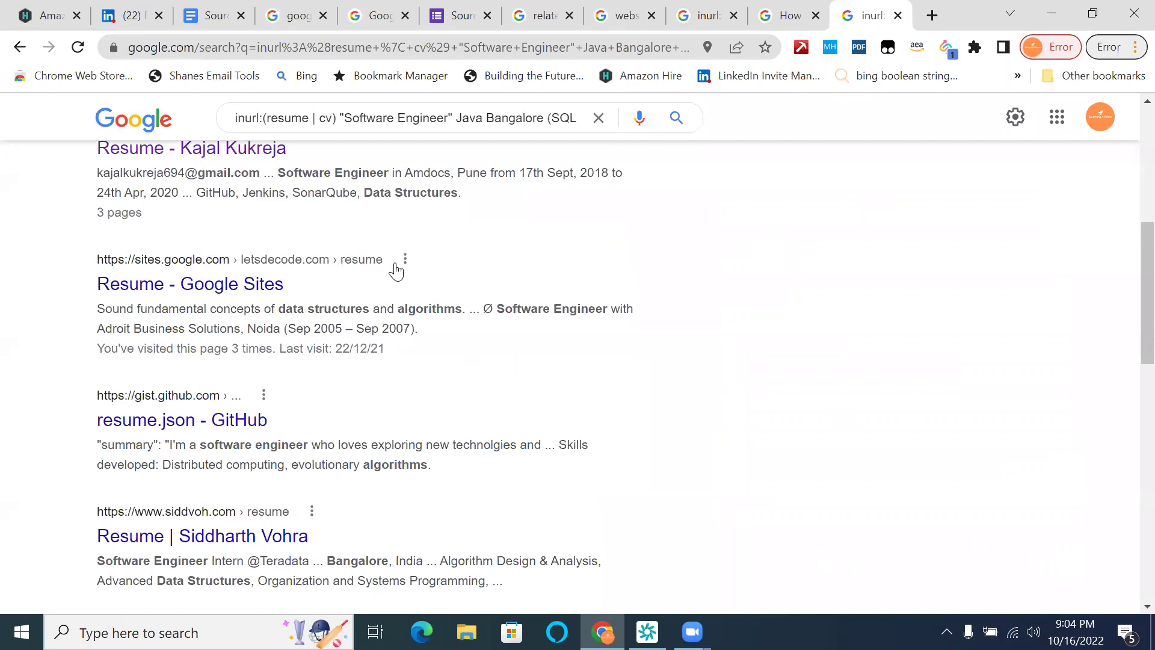
{"action": "scroll", "coordinate": [481, 290], "scroll_direction": "down", "scroll_amount": 1}
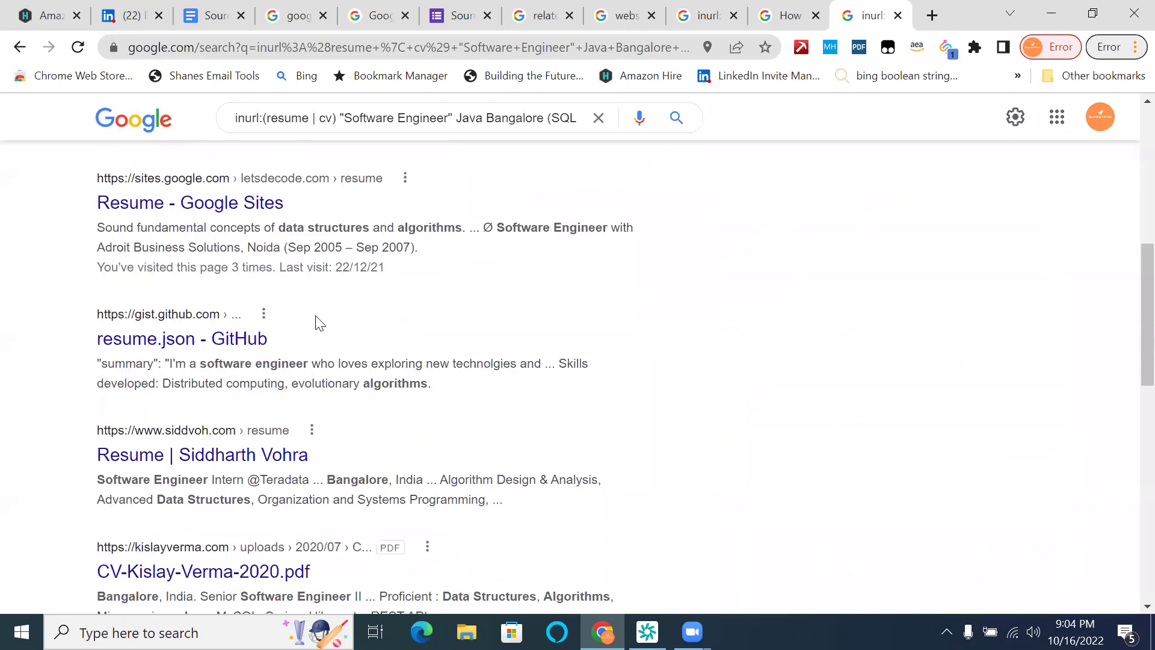
{"action": "left_click", "coordinate": [264, 315]}
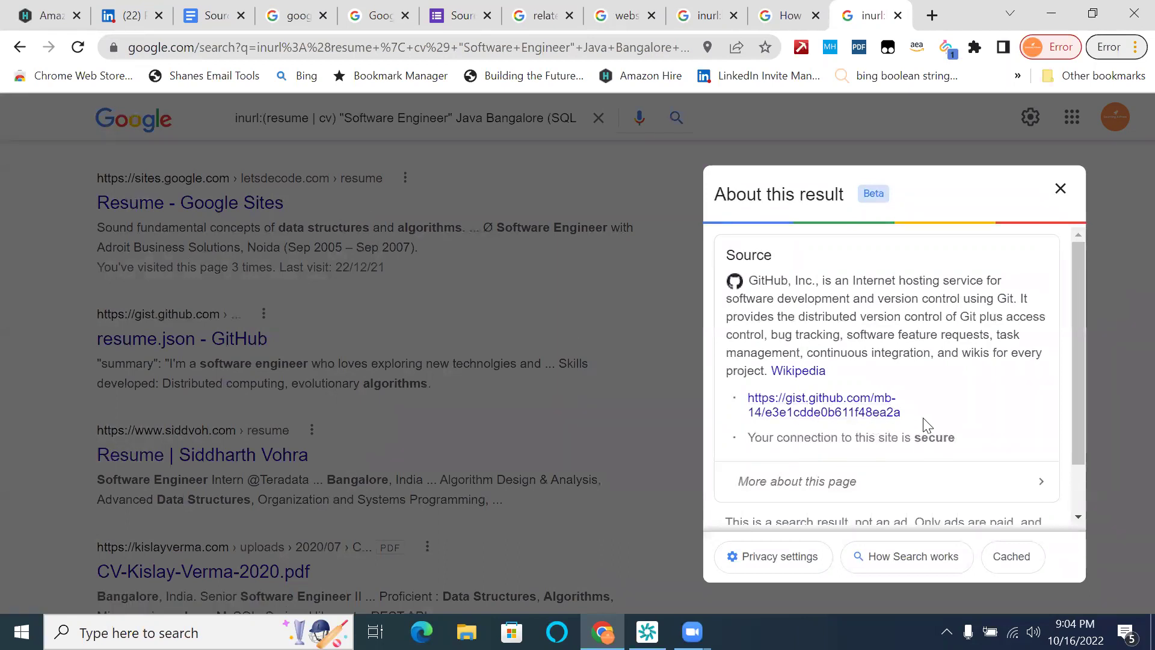
{"action": "scroll", "coordinate": [924, 425], "scroll_direction": "down", "scroll_amount": 1}
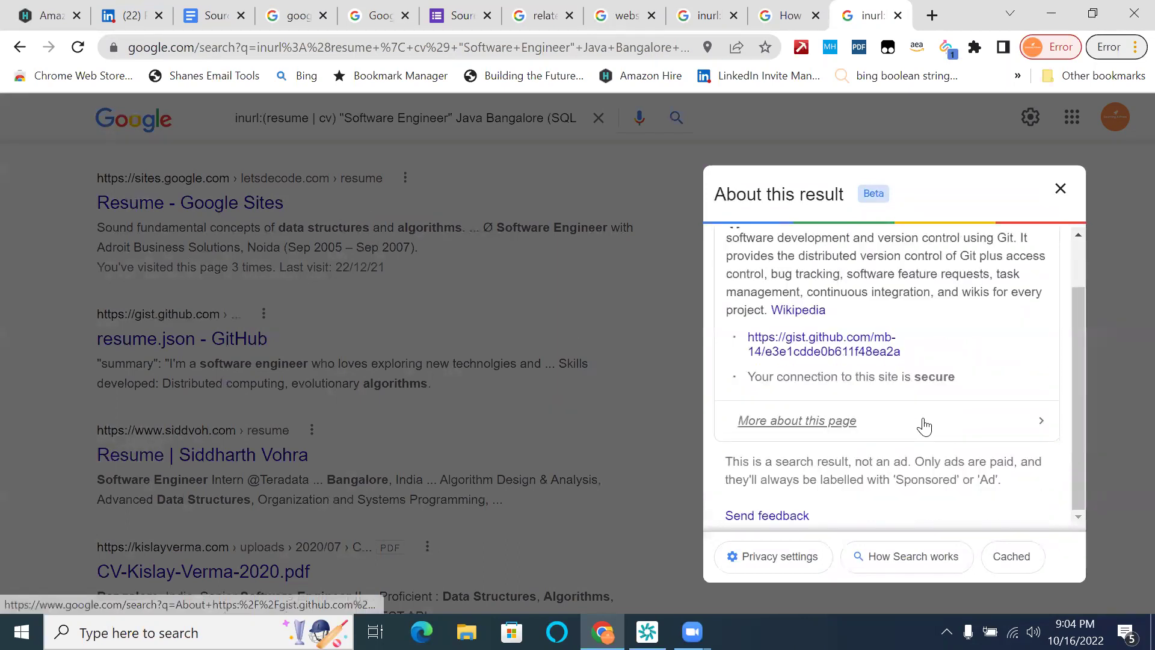
{"action": "left_click", "coordinate": [1060, 190]}
{"action": "scroll", "coordinate": [665, 374], "scroll_direction": "down", "scroll_amount": 3}
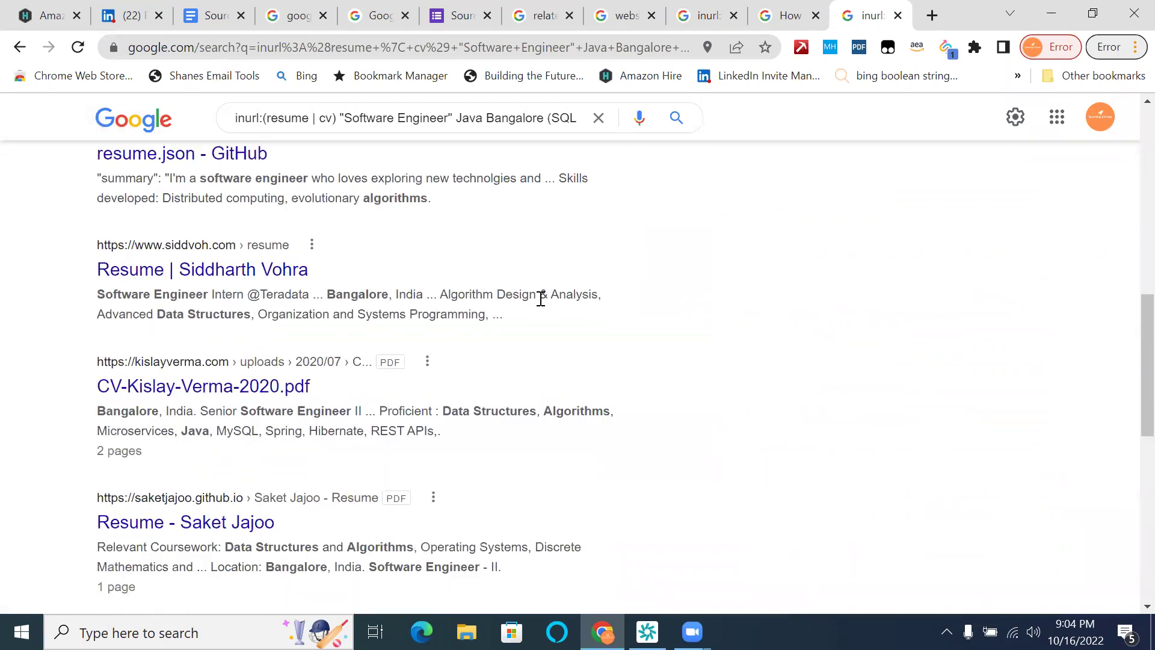
{"action": "scroll", "coordinate": [542, 301], "scroll_direction": "down", "scroll_amount": 9}
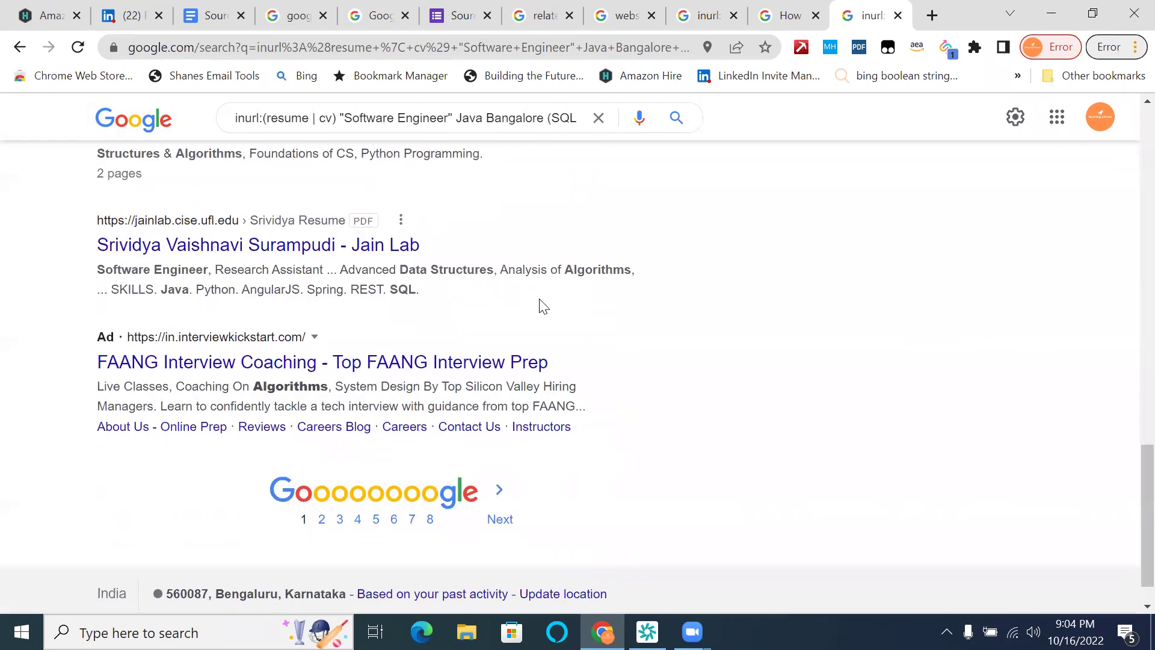
- Copy the full search string and paste it under the notes heading in the Sourcing X-Press Season 2 doc
{"action": "triple_click", "coordinate": [464, 118]}
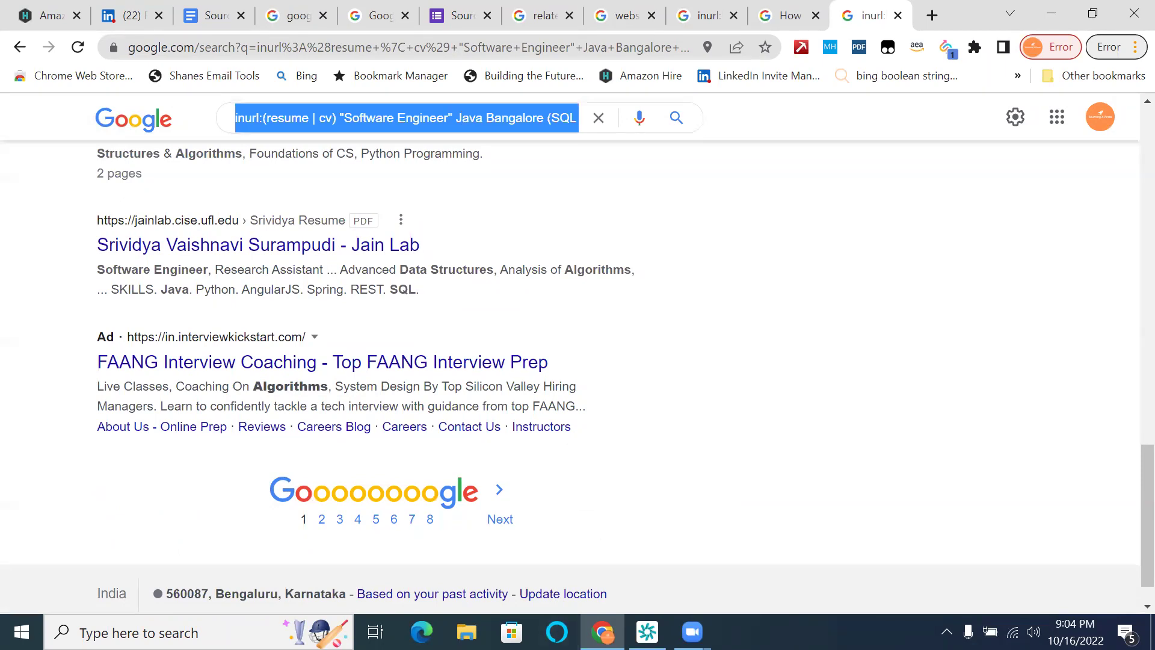
{"action": "left_click", "coordinate": [557, 632]}
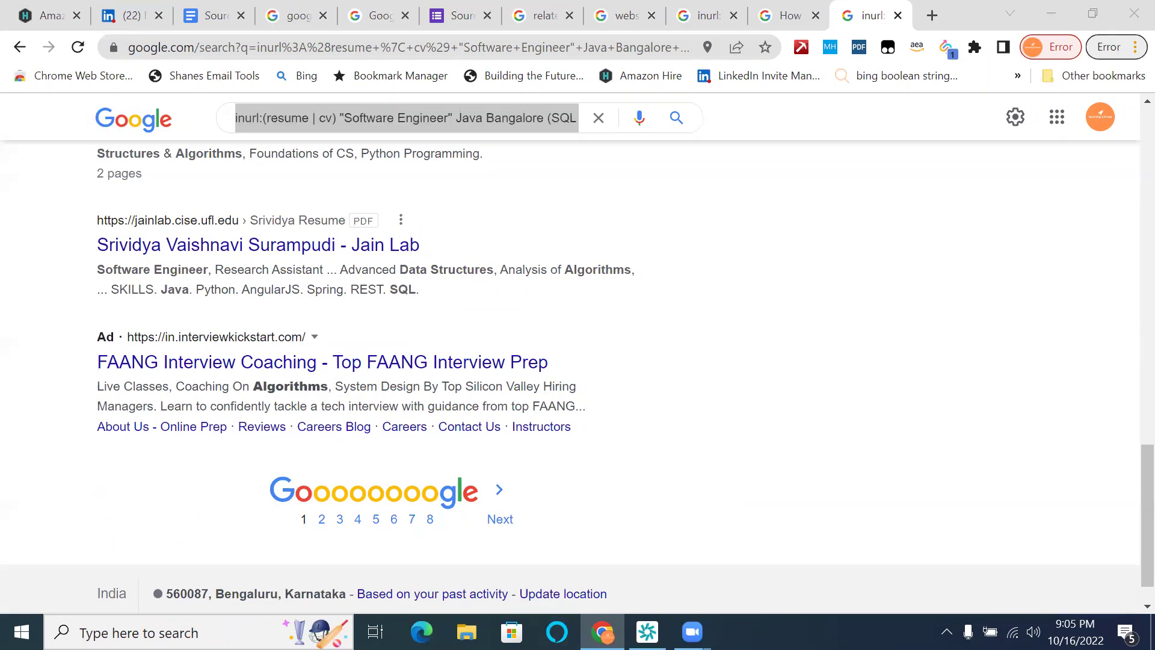
{"action": "left_click", "coordinate": [196, 17]}
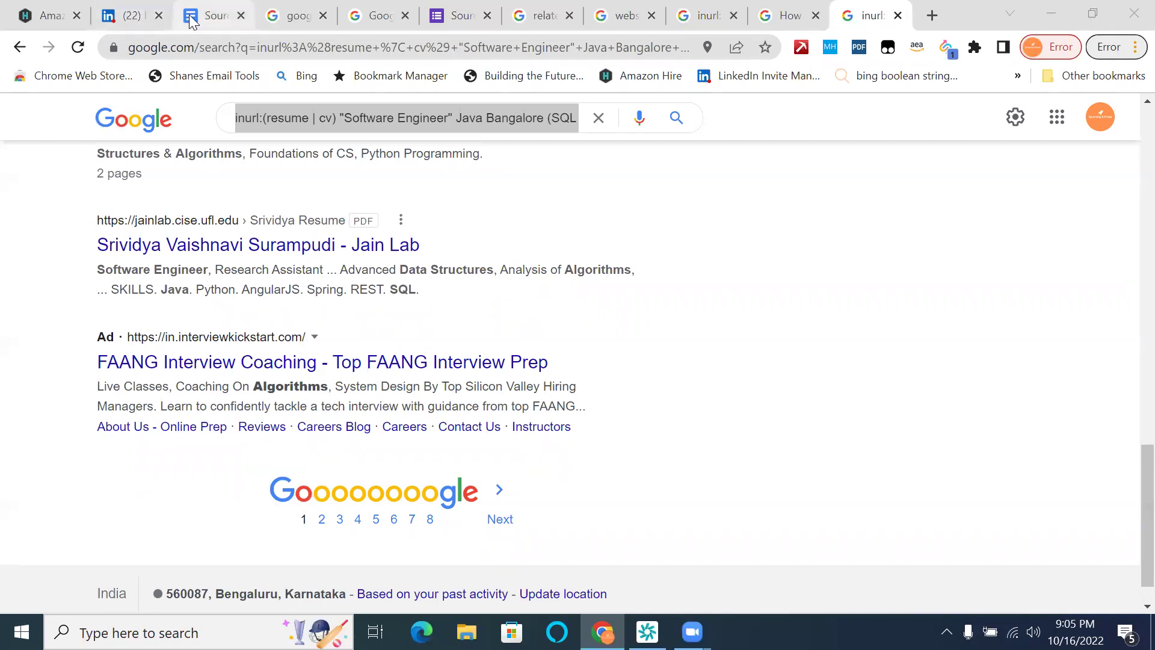
{"action": "scroll", "coordinate": [307, 436], "scroll_direction": "down", "scroll_amount": 15}
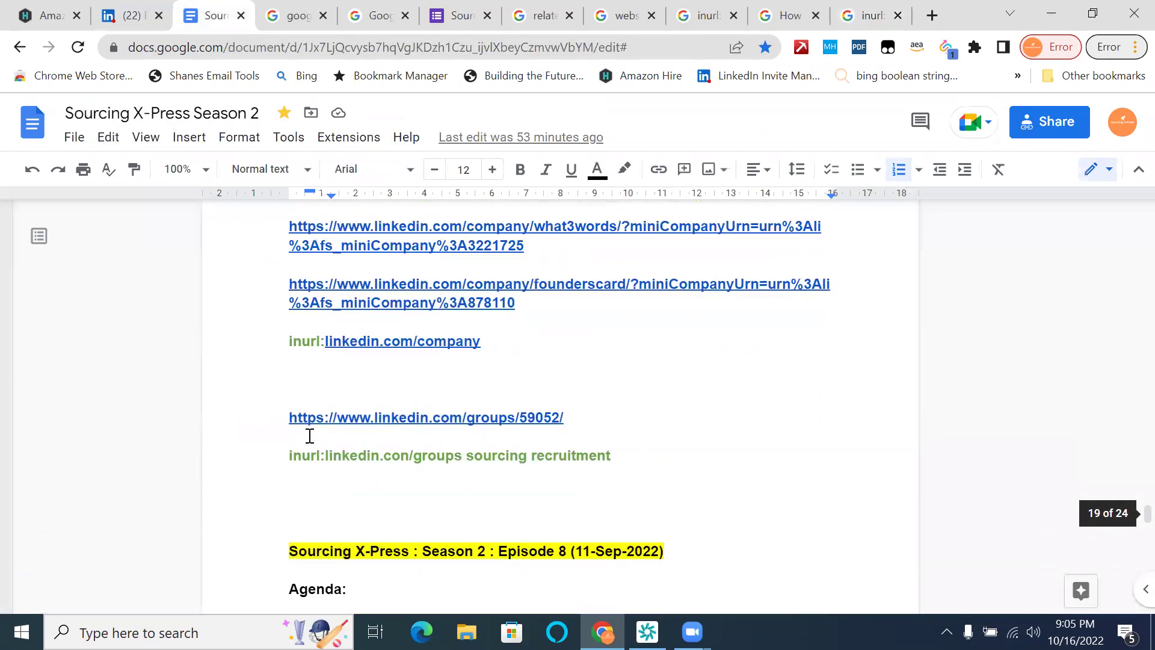
{"action": "scroll", "coordinate": [310, 436], "scroll_direction": "down", "scroll_amount": 20}
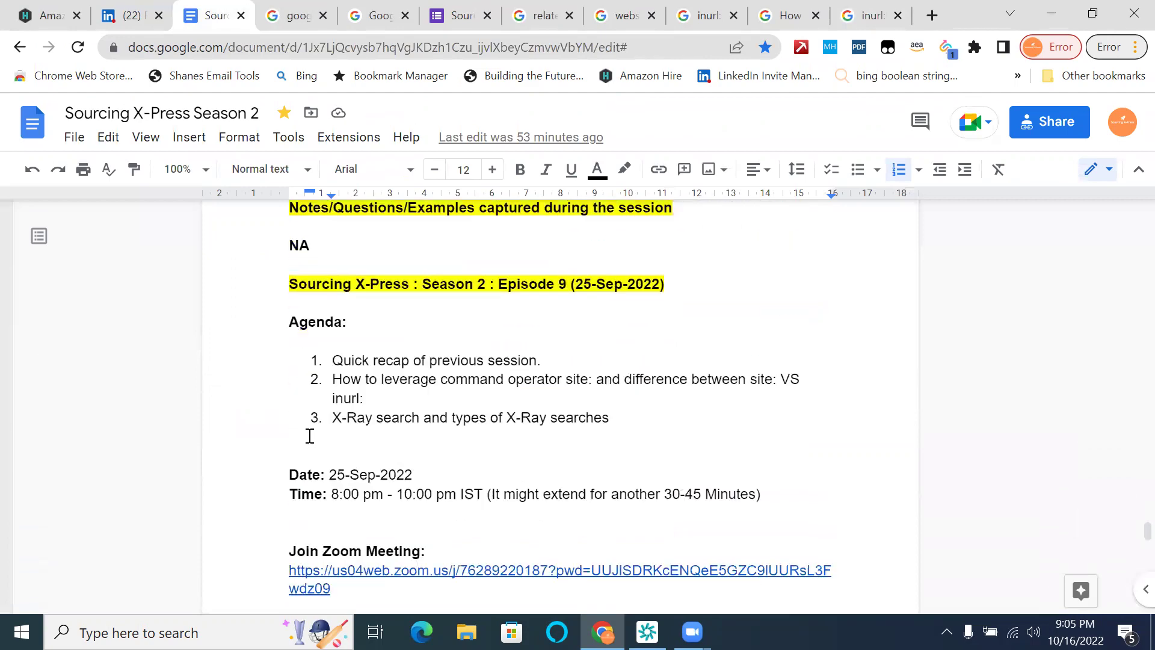
{"action": "scroll", "coordinate": [310, 436], "scroll_direction": "down", "scroll_amount": 20}
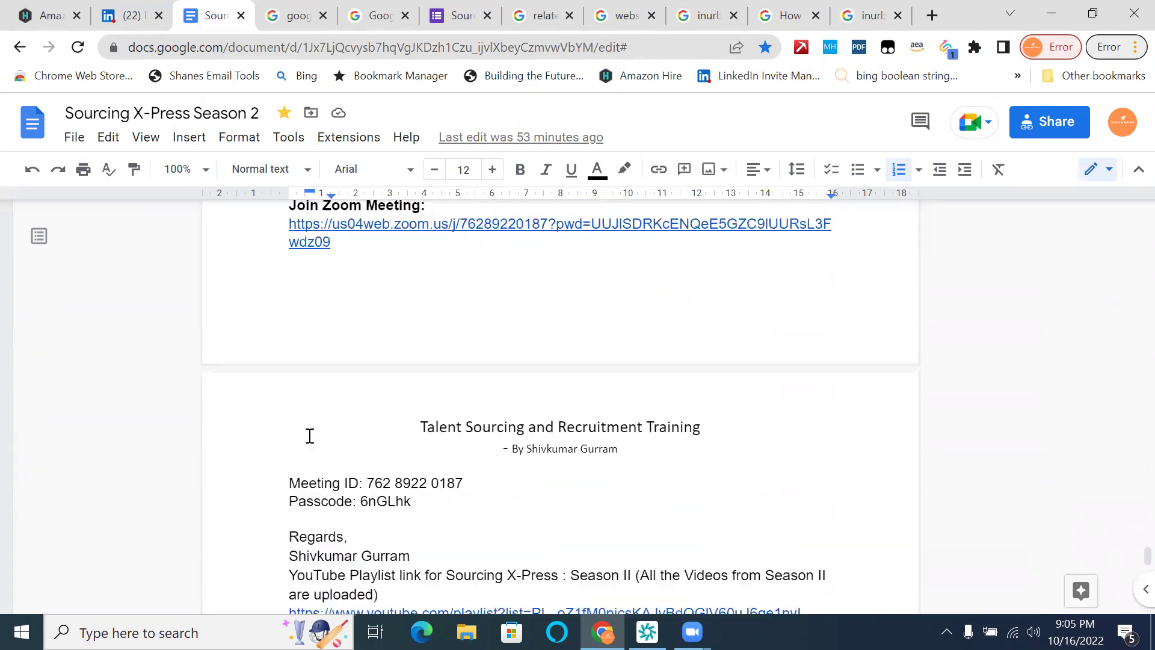
{"action": "scroll", "coordinate": [310, 436], "scroll_direction": "down", "scroll_amount": 20}
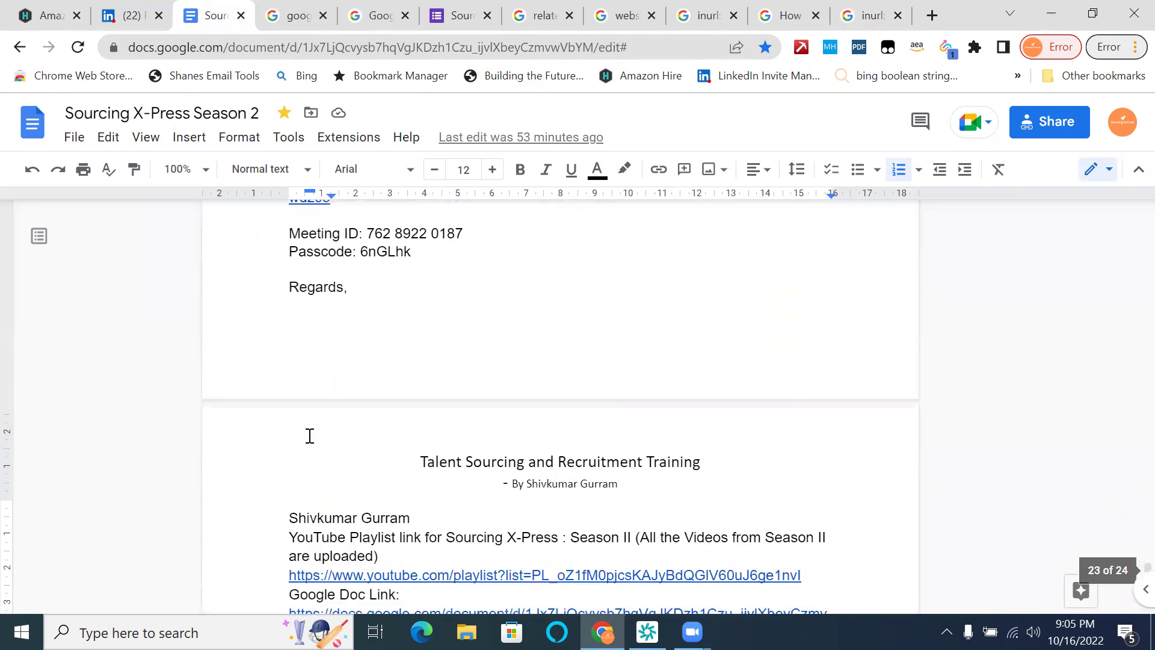
{"action": "scroll", "coordinate": [310, 436], "scroll_direction": "down", "scroll_amount": 20}
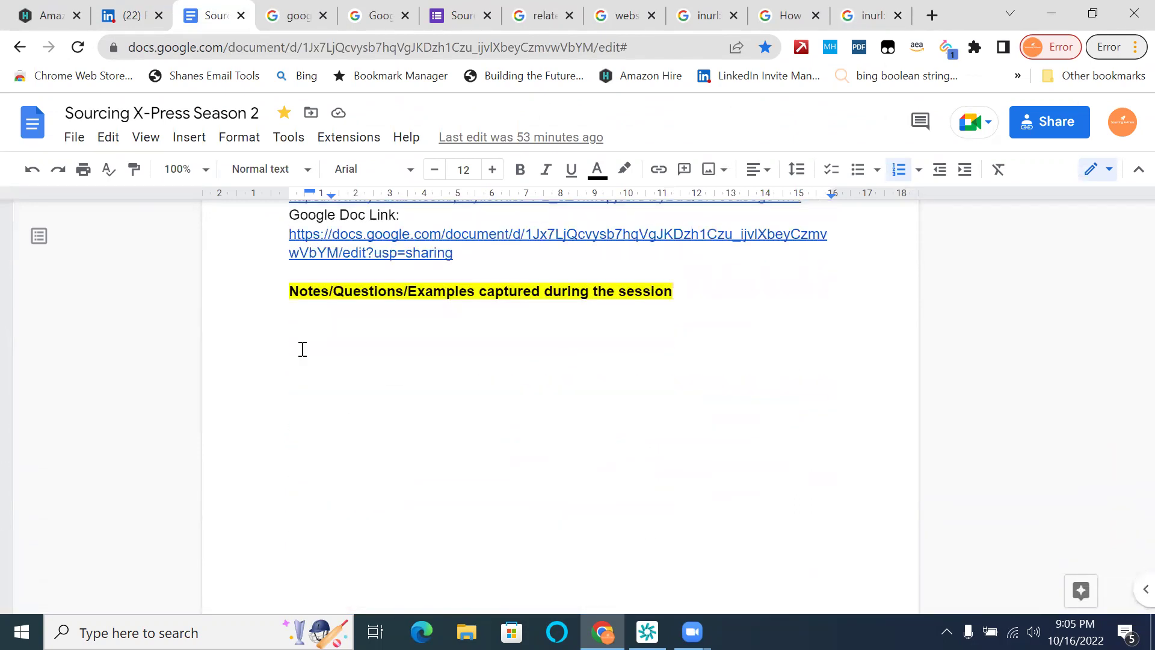
{"action": "left_click", "coordinate": [303, 349]}
{"action": "type", "text": "inurl:(resume | cv) \"Software Engineer\" Java Bangalore (SQL | No-SQL) (Algorithms | \"Data Structures\" | \"Data-structures\") gmail.com -job -jobs"}
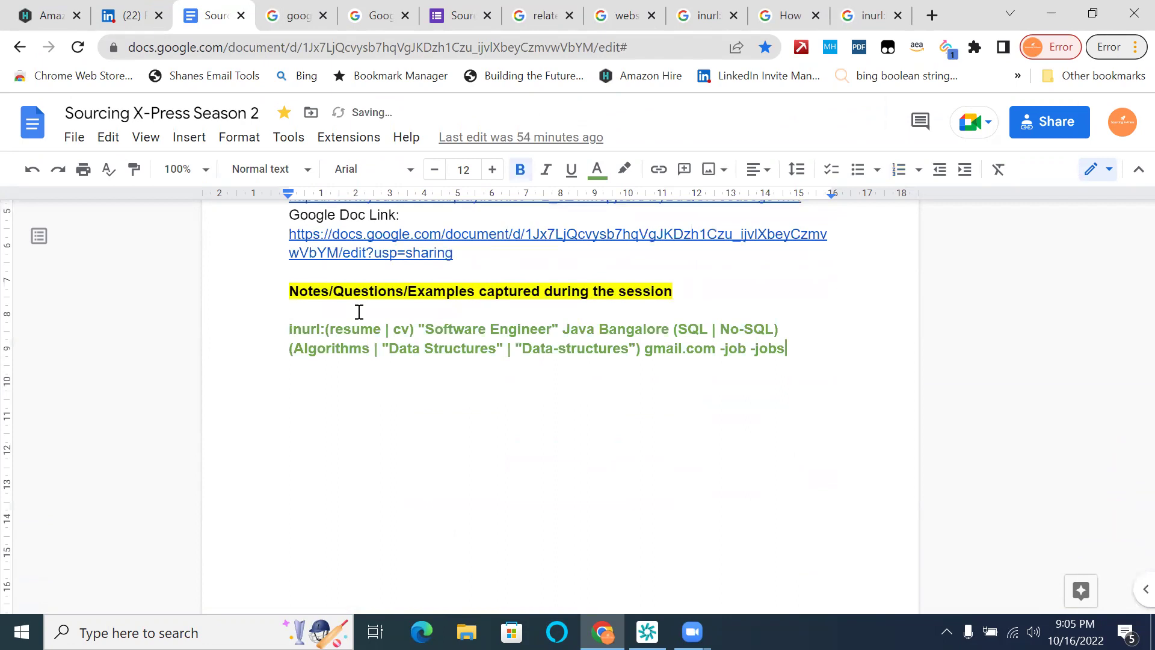
- Open the Google Sites resume and the PDF resume results in new tabs
{"action": "left_click", "coordinate": [874, 15]}
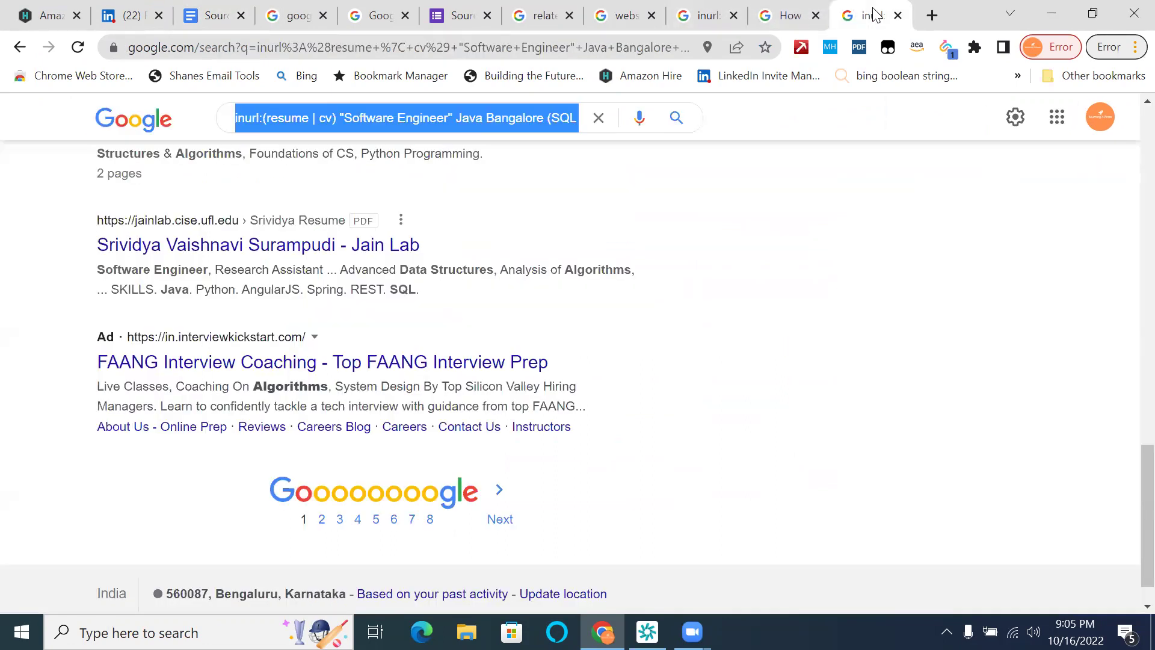
{"action": "scroll", "coordinate": [630, 273], "scroll_direction": "up", "scroll_amount": 12}
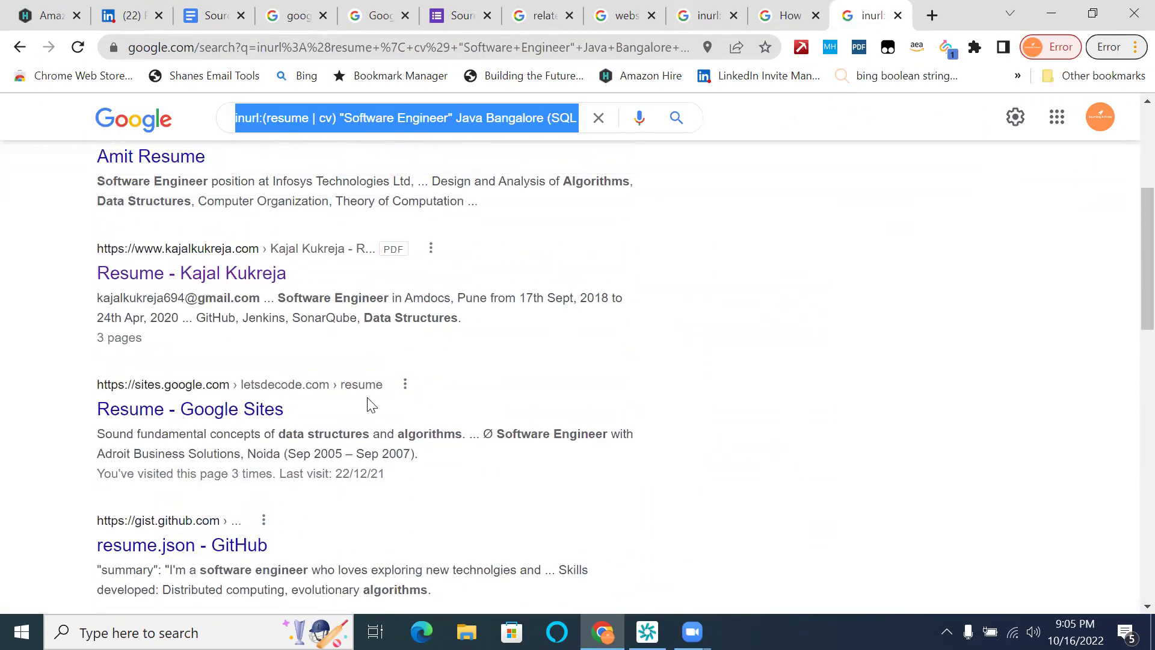
{"action": "right_click", "coordinate": [277, 407]}
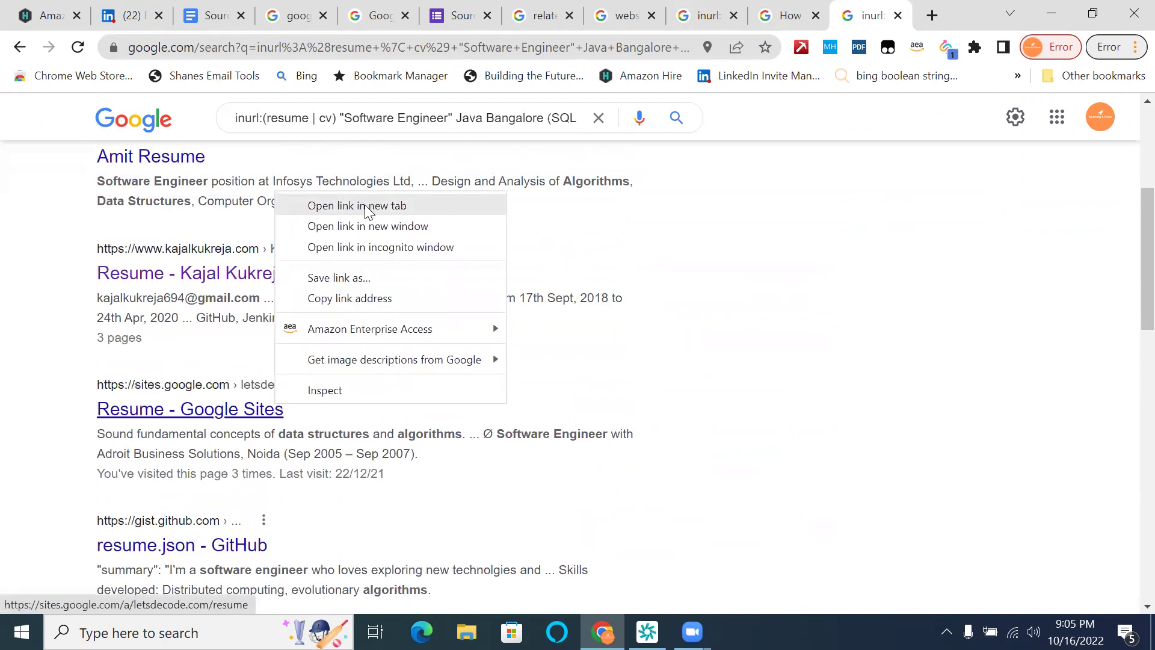
{"action": "left_click", "coordinate": [366, 209]}
{"action": "right_click", "coordinate": [279, 273]}
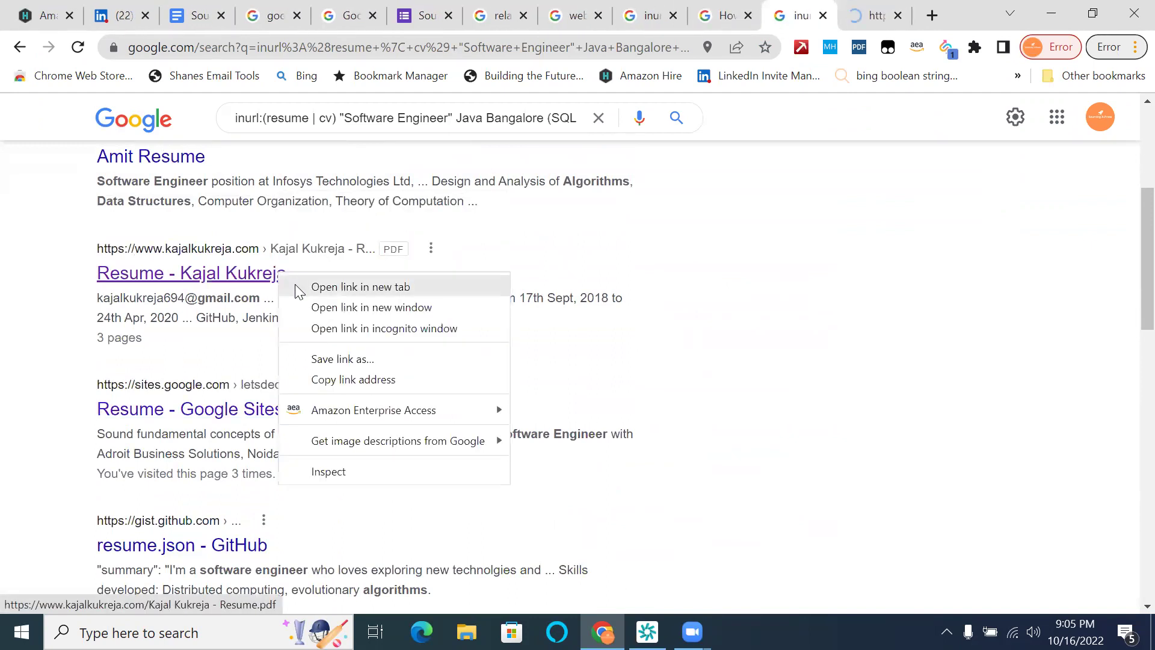
{"action": "left_click", "coordinate": [359, 287]}
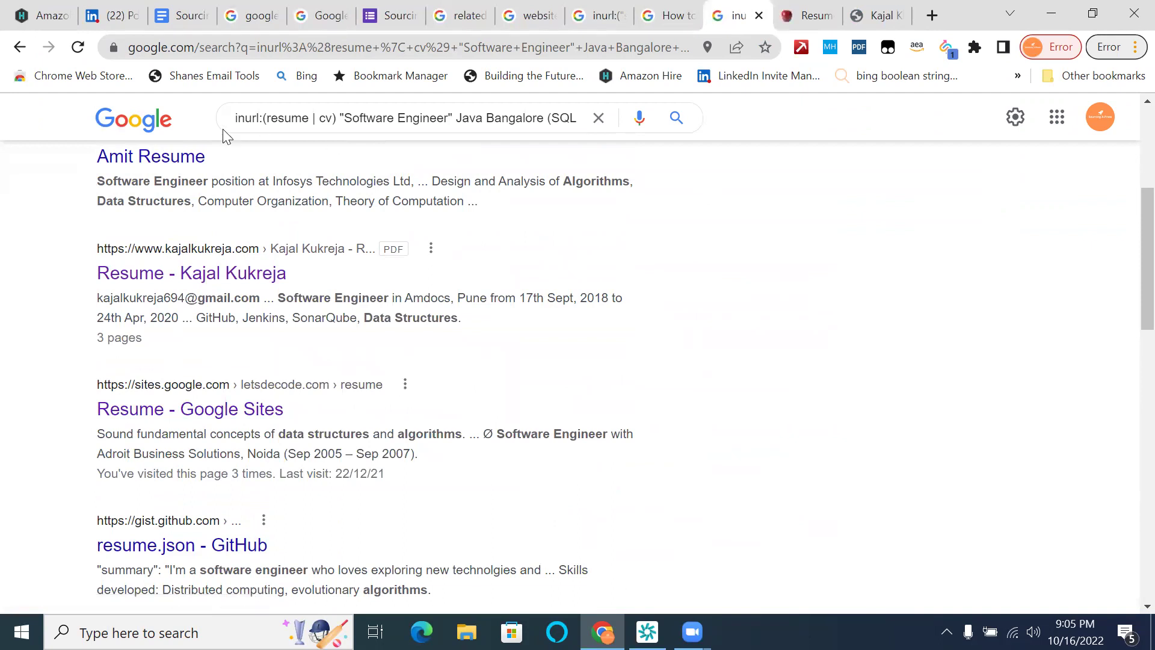
- Remove the spaces around | to rerun the search as inurl:(resume|cv)
{"action": "left_click", "coordinate": [313, 117]}
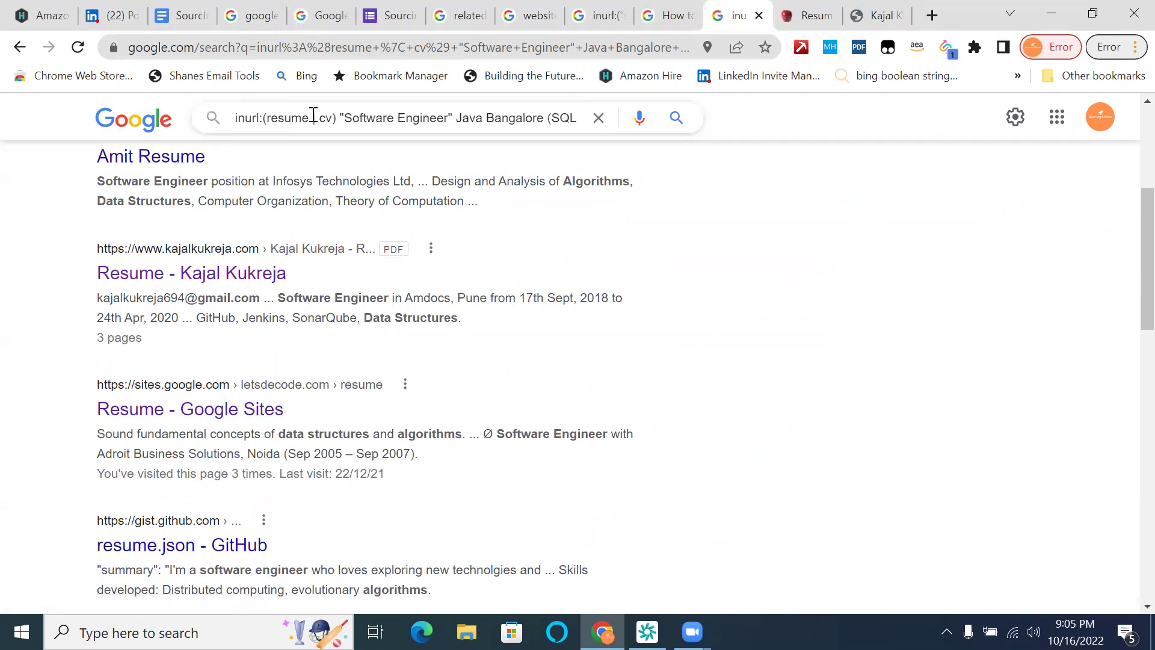
{"action": "key", "text": "BackSpace"}
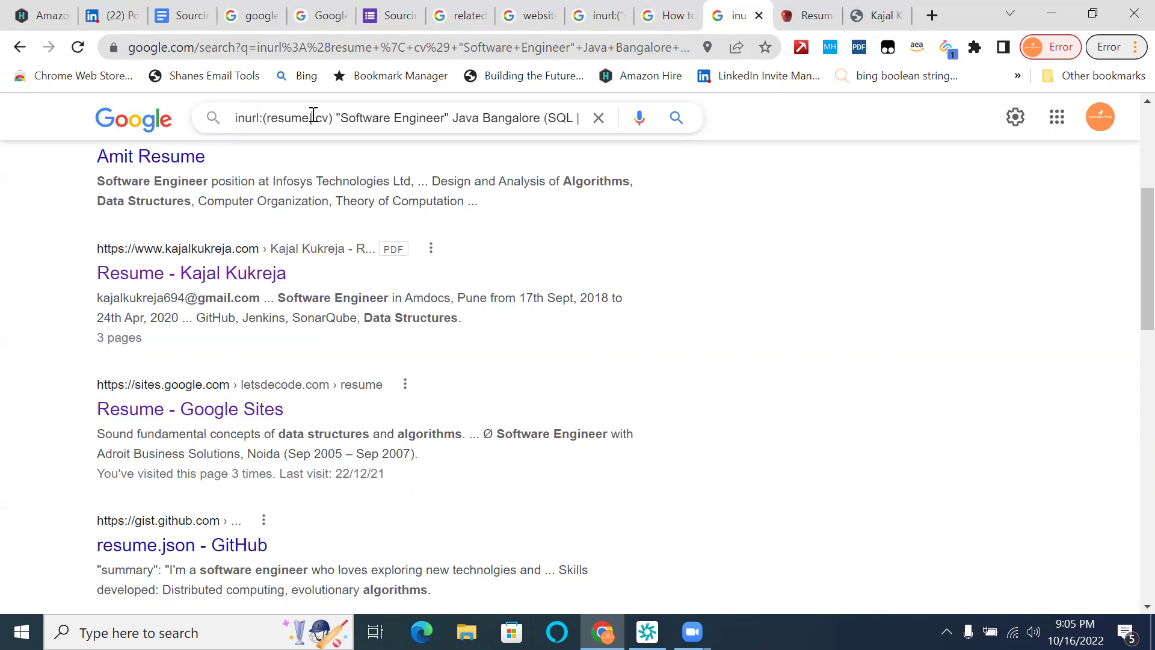
{"action": "key", "text": "BackSpace"}
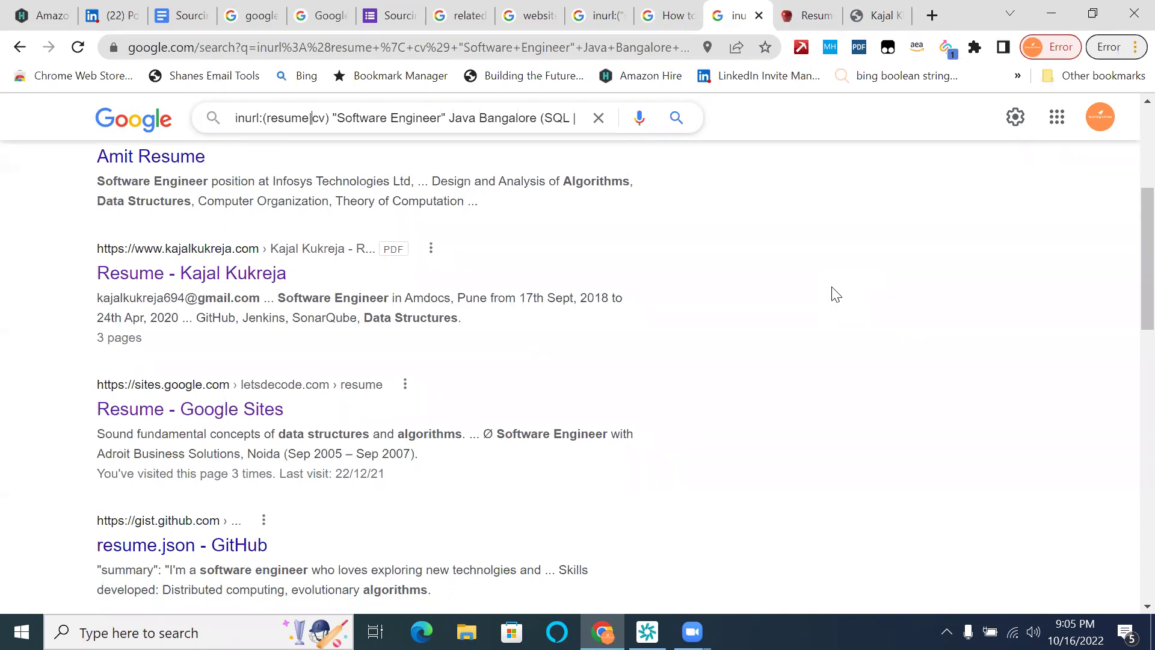
{"action": "key", "text": "Return"}
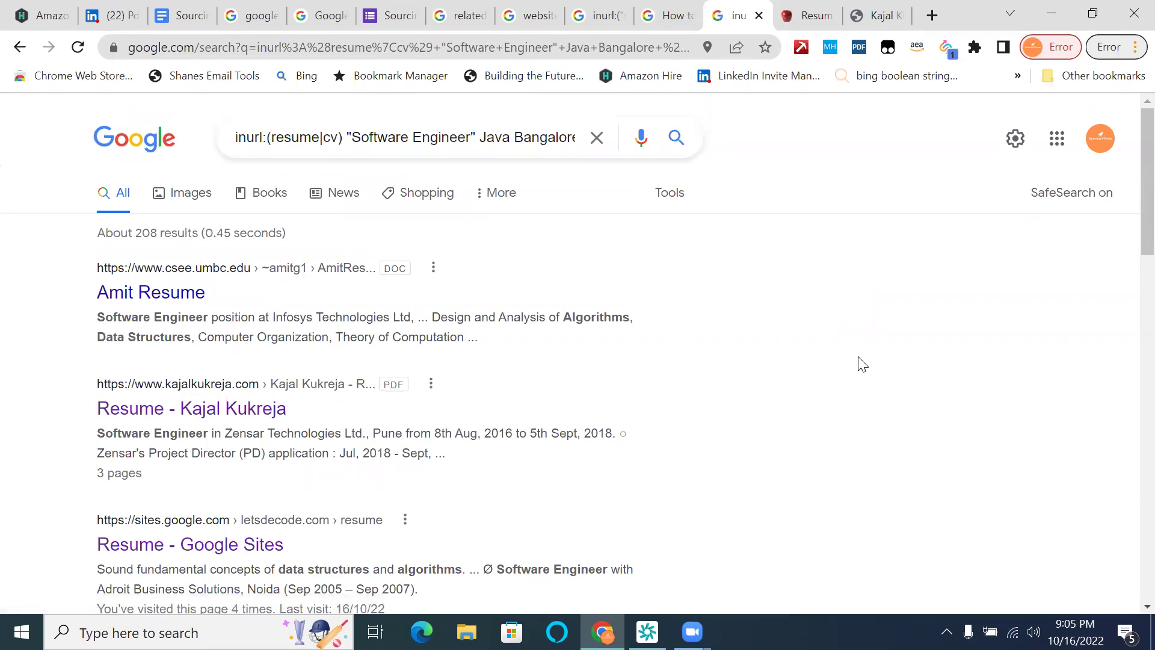
- Go to page 5 of the results, then back to page 4
{"action": "scroll", "coordinate": [863, 364], "scroll_direction": "down", "scroll_amount": 15}
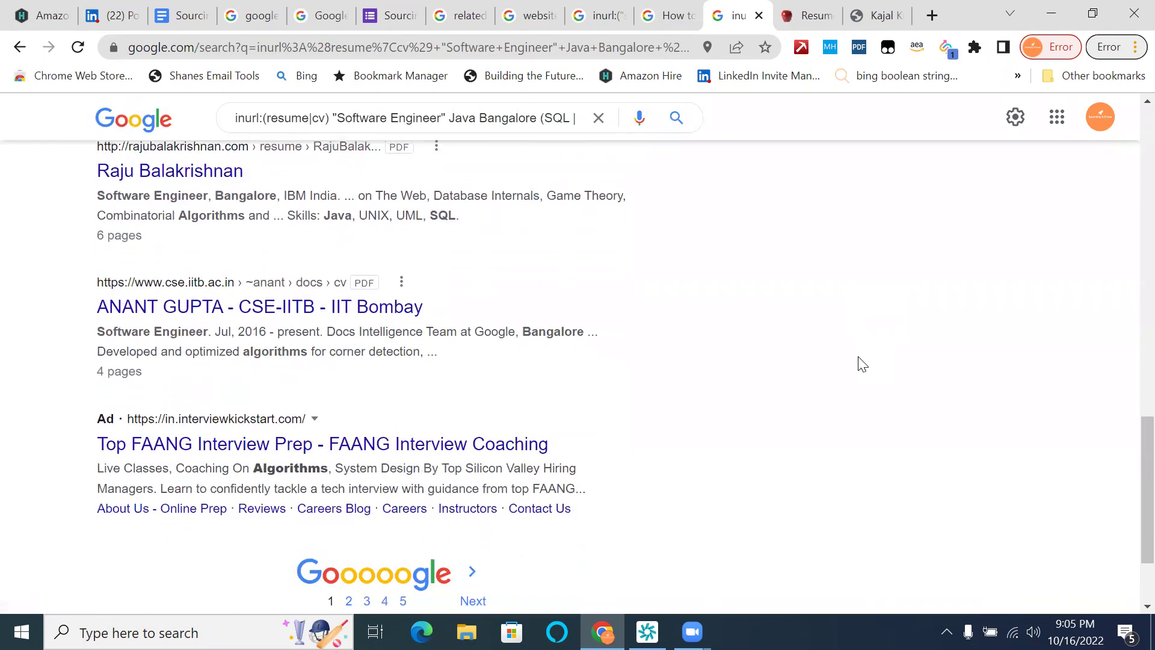
{"action": "scroll", "coordinate": [862, 365], "scroll_direction": "down", "scroll_amount": 2}
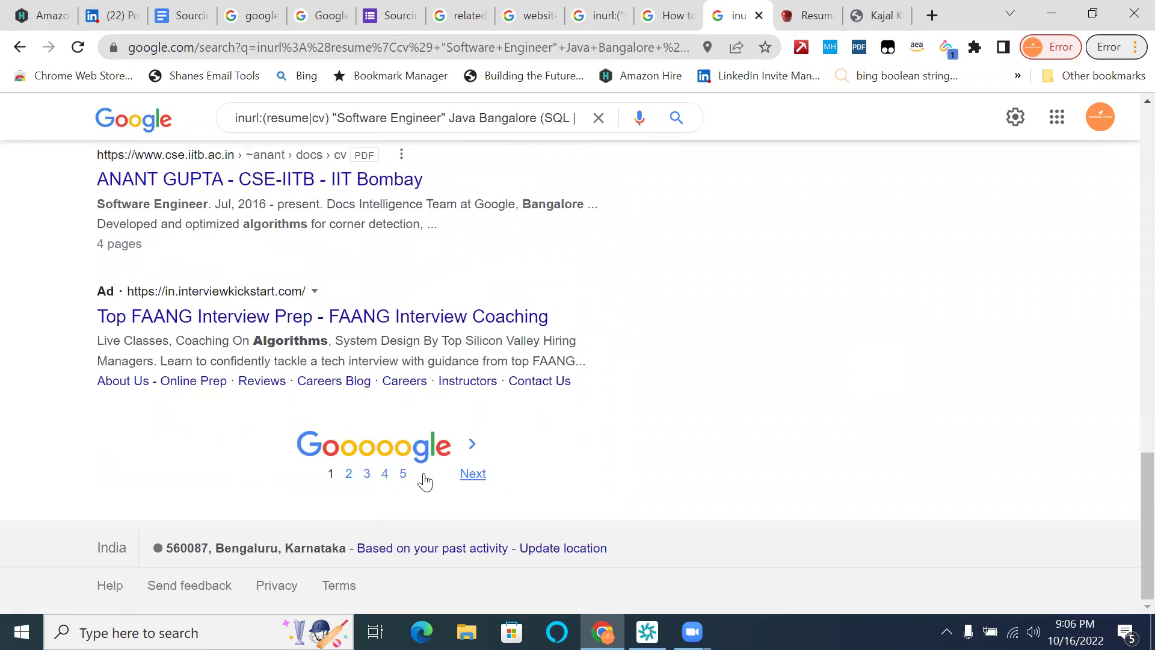
{"action": "left_click", "coordinate": [404, 476]}
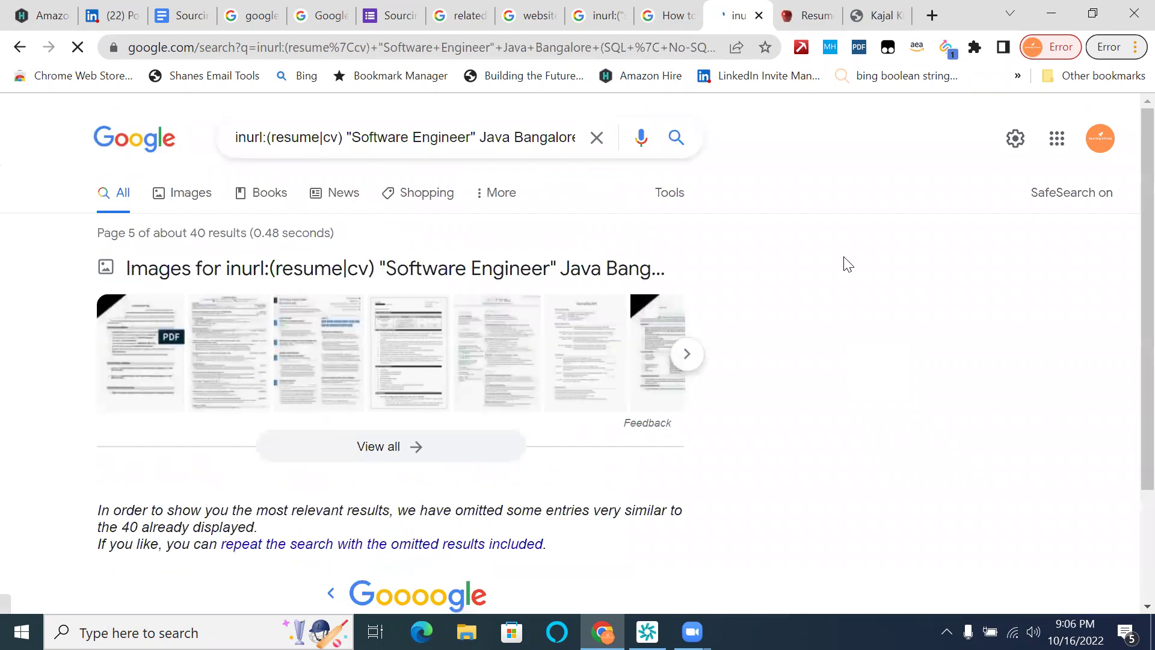
{"action": "scroll", "coordinate": [849, 265], "scroll_direction": "down", "scroll_amount": 2}
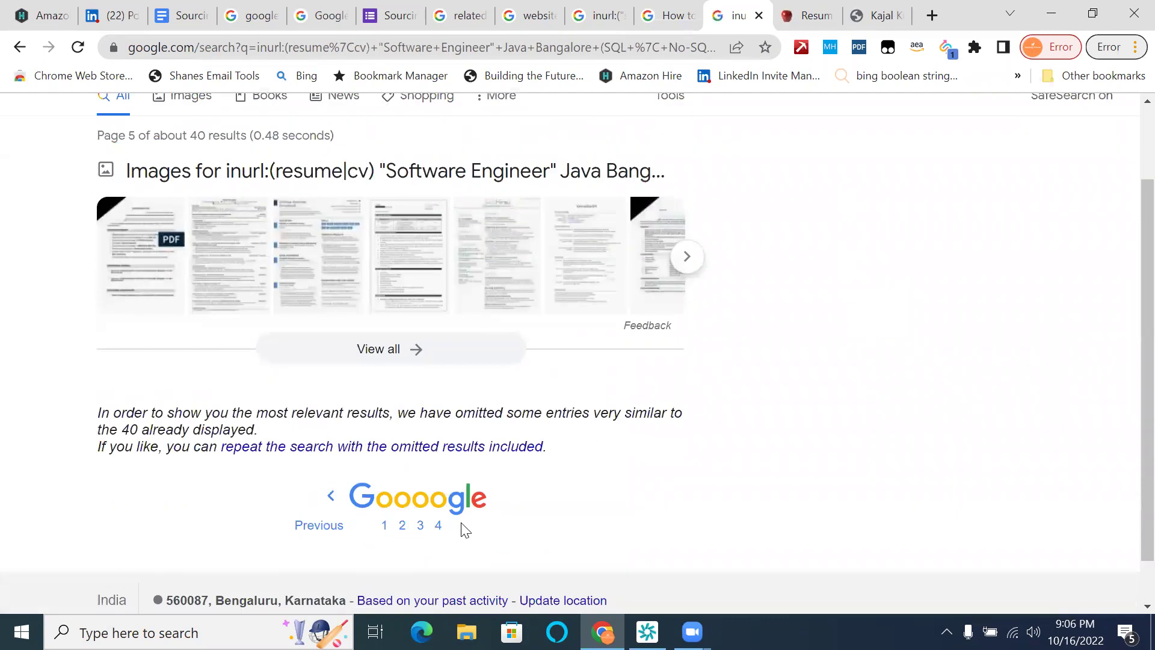
{"action": "left_click", "coordinate": [439, 528]}
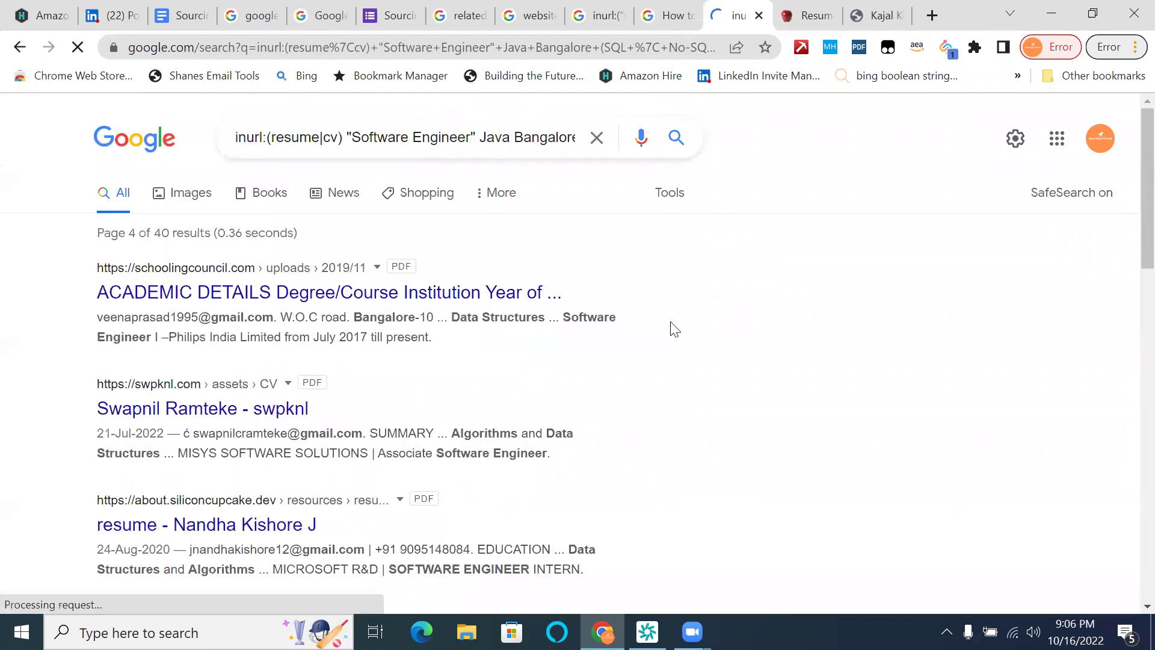
- View the cached copy of the first page-4 result, then return to the Sourcing Test quiz
{"action": "left_click", "coordinate": [377, 267]}
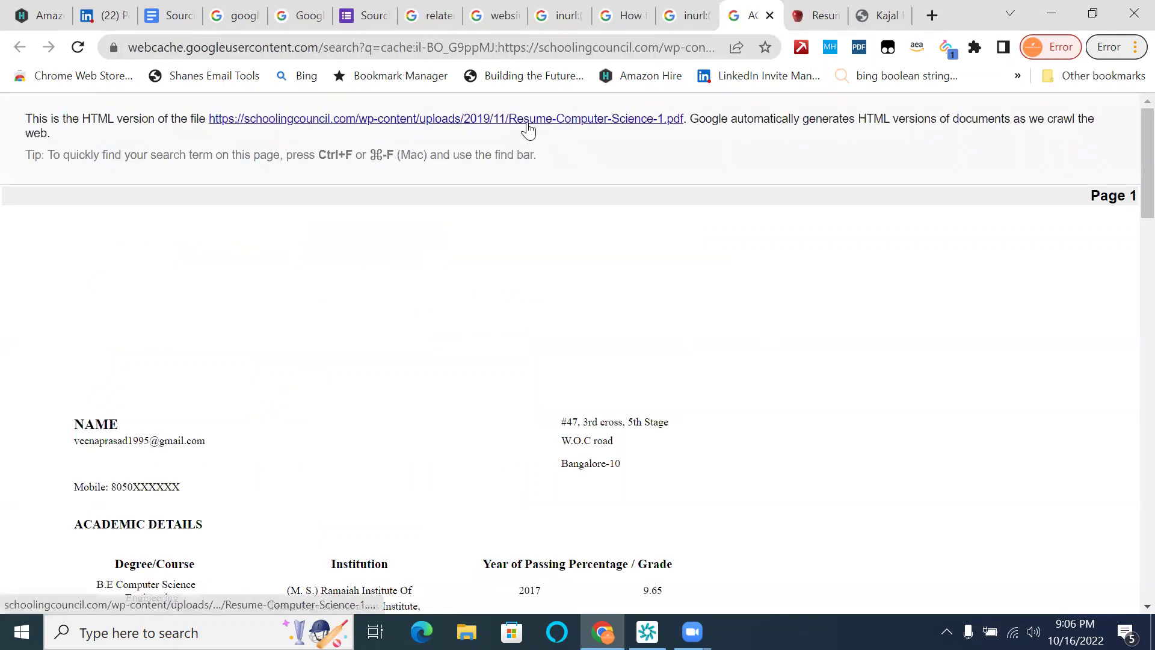
{"action": "left_click_drag", "start_coordinate": [673, 20], "coordinate": [652, 353]}
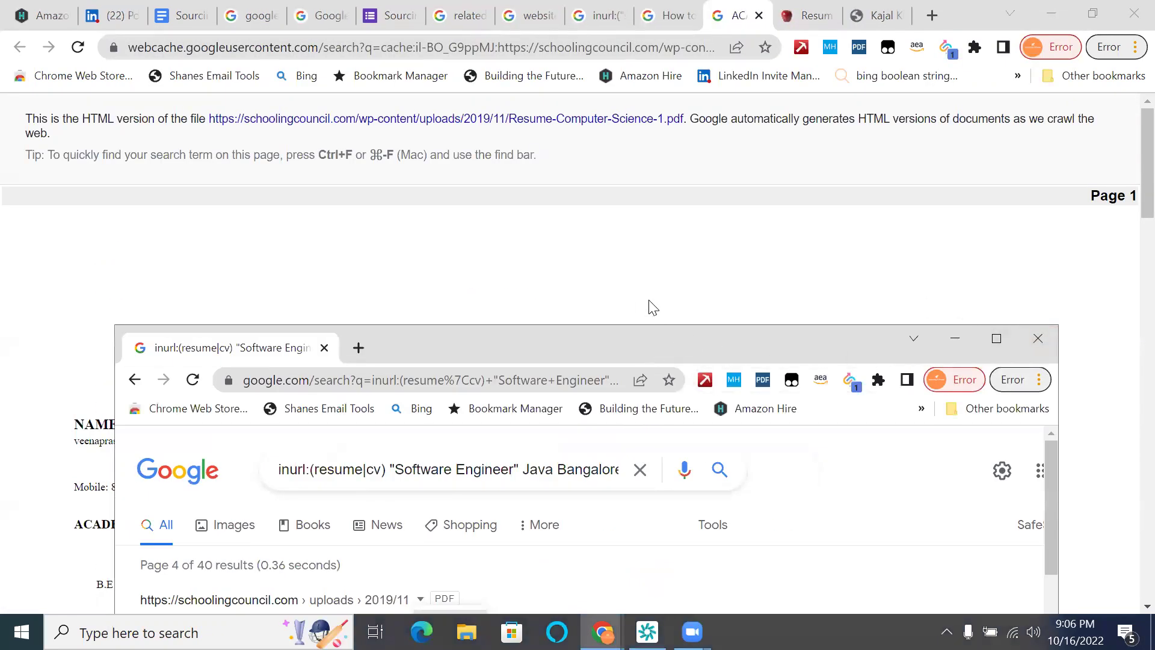
{"action": "double_click", "coordinate": [712, 347]}
{"action": "key", "text": "Escape"}
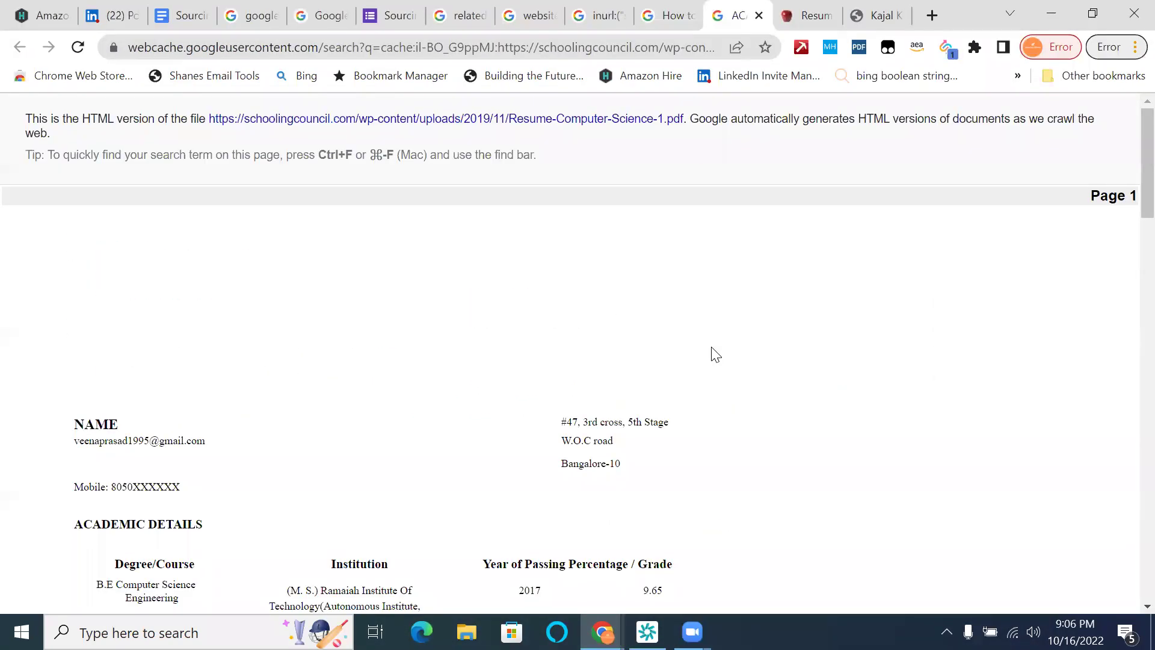
{"action": "left_click", "coordinate": [402, 18]}
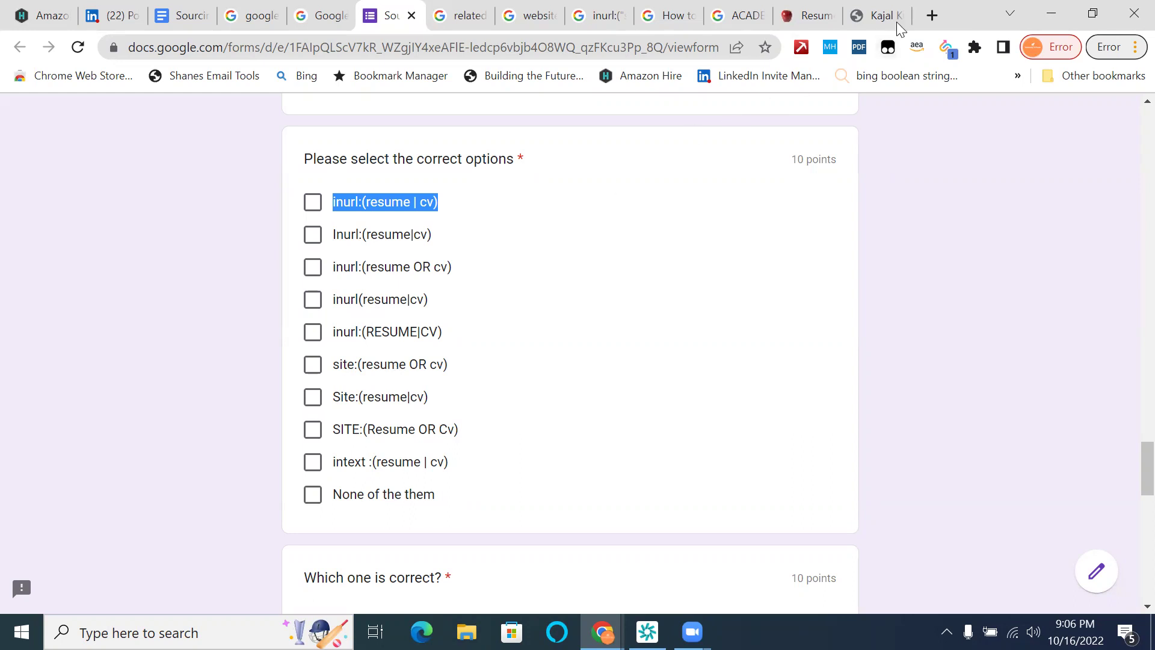
- Rerun the saved inurl:(resume|cv) search string in a new tab, getting about 208 results
{"action": "left_click", "coordinate": [930, 17]}
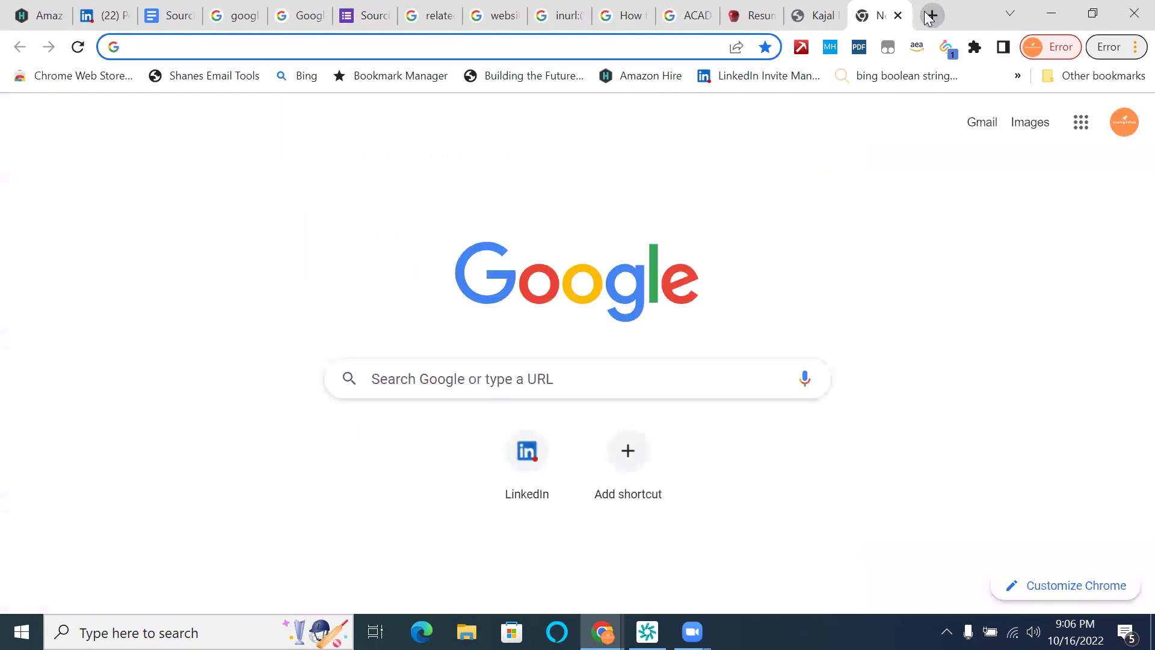
{"action": "type", "text": "invisionapp.com"}
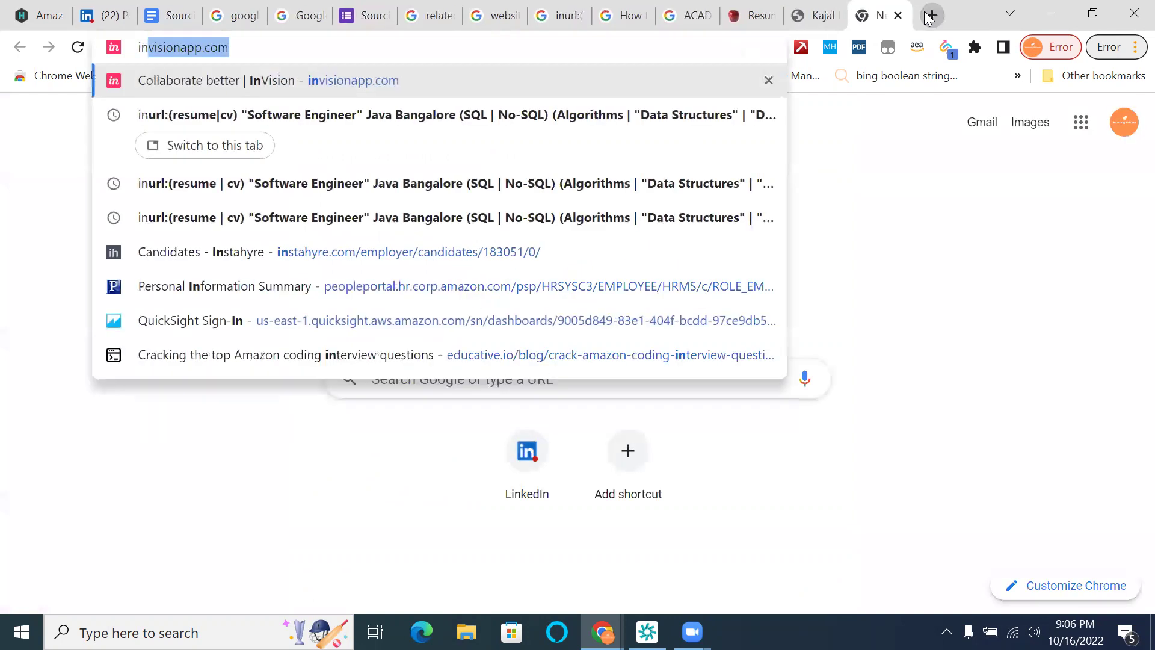
{"action": "key", "text": "ctrl+v"}
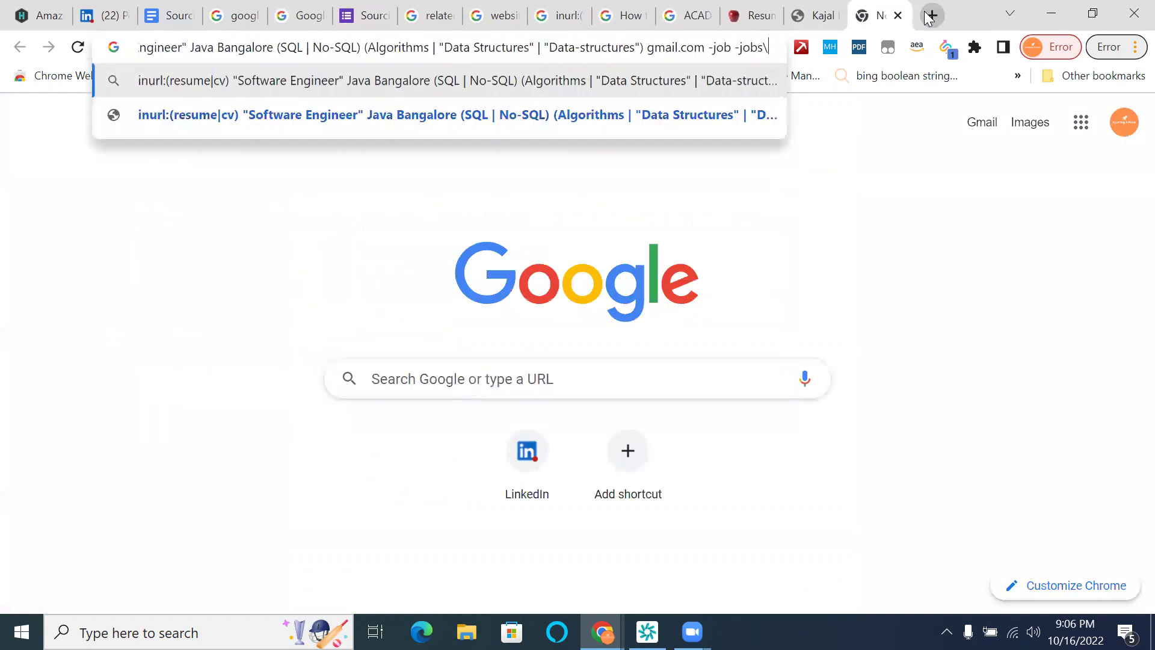
{"action": "key", "text": "Return"}
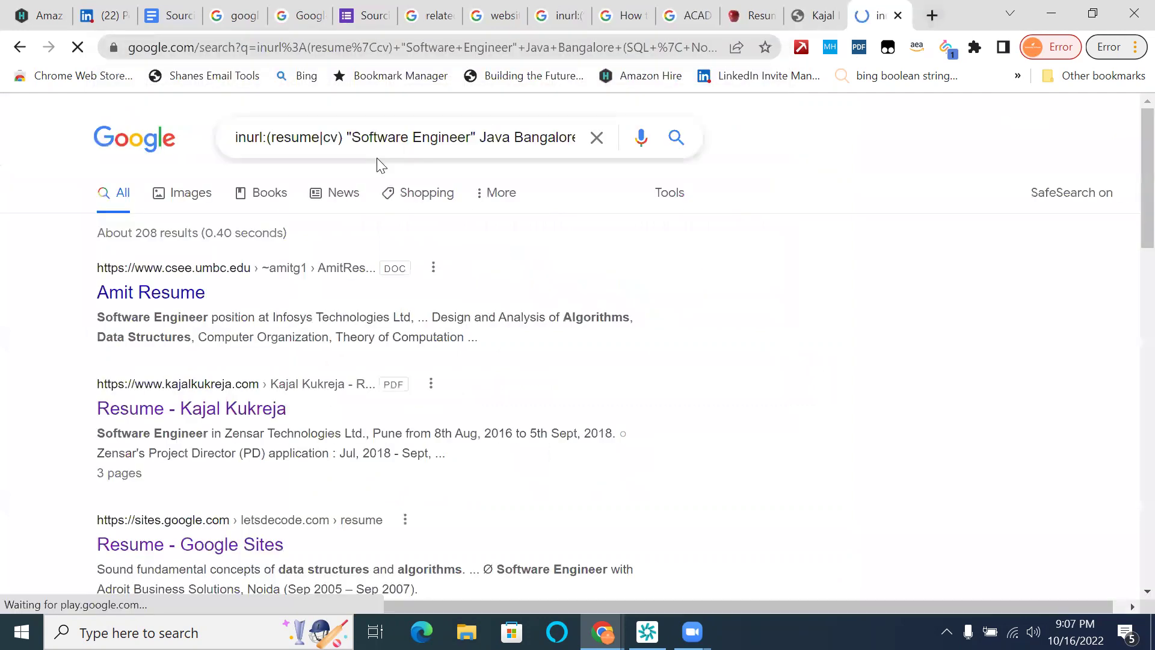
- Replace the inurl operator with site in the search query
{"action": "left_click", "coordinate": [264, 139]}
{"action": "key", "text": "BackSpace"}
{"action": "key", "text": "BackSpace"}
{"action": "key", "text": "BackSpace"}
{"action": "key", "text": "BackSpace"}
{"action": "key", "text": "BackSpace"}
{"action": "type", "text": "site"}
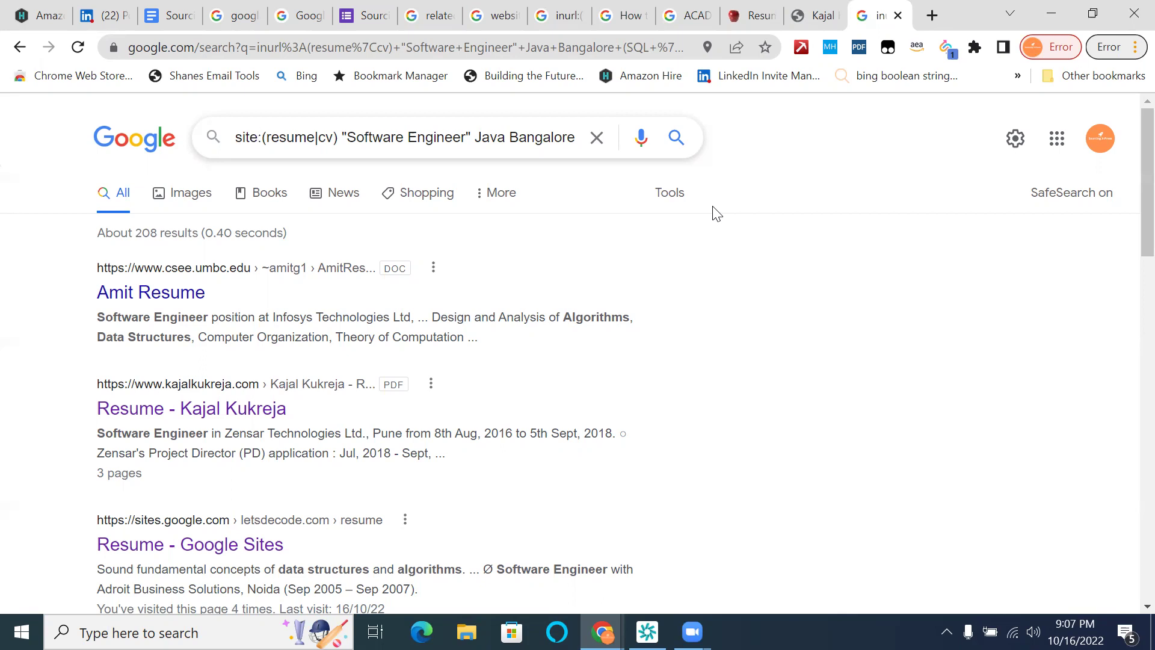
- Add .com, a second site:cv.com filter with a pipe, and parentheses: (site:resume.com | site:cv.com)
{"action": "left_click", "coordinate": [312, 140]}
{"action": "type", "text": ".com|cv"}
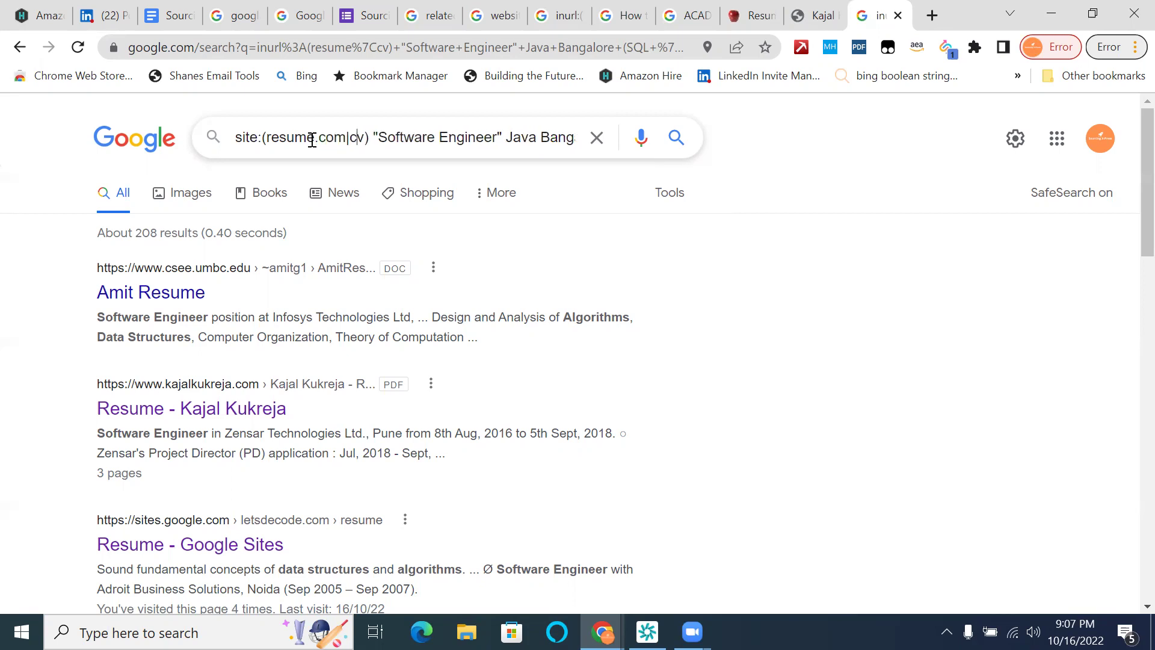
{"action": "type", "text": ".com"}
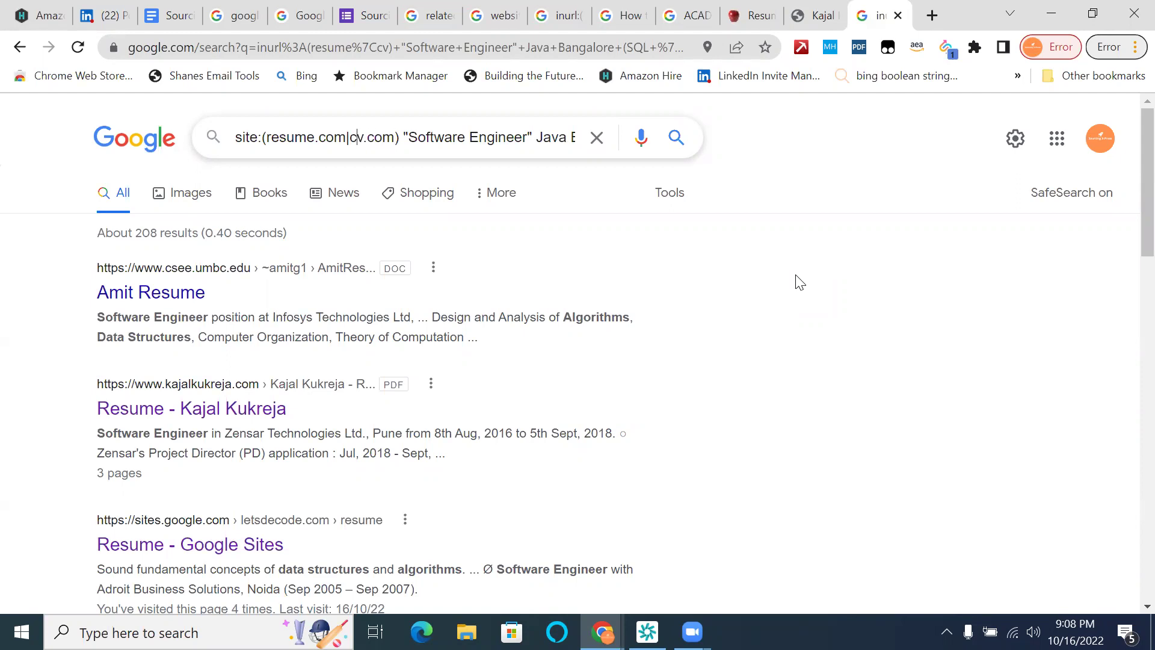
{"action": "key", "text": "Left"}
{"action": "key", "text": "Left"}
{"action": "key", "text": "Left"}
{"action": "key", "text": "BackSpace"}
{"action": "key", "text": "Right"}
{"action": "key", "text": "Right"}
{"action": "key", "text": "Right"}
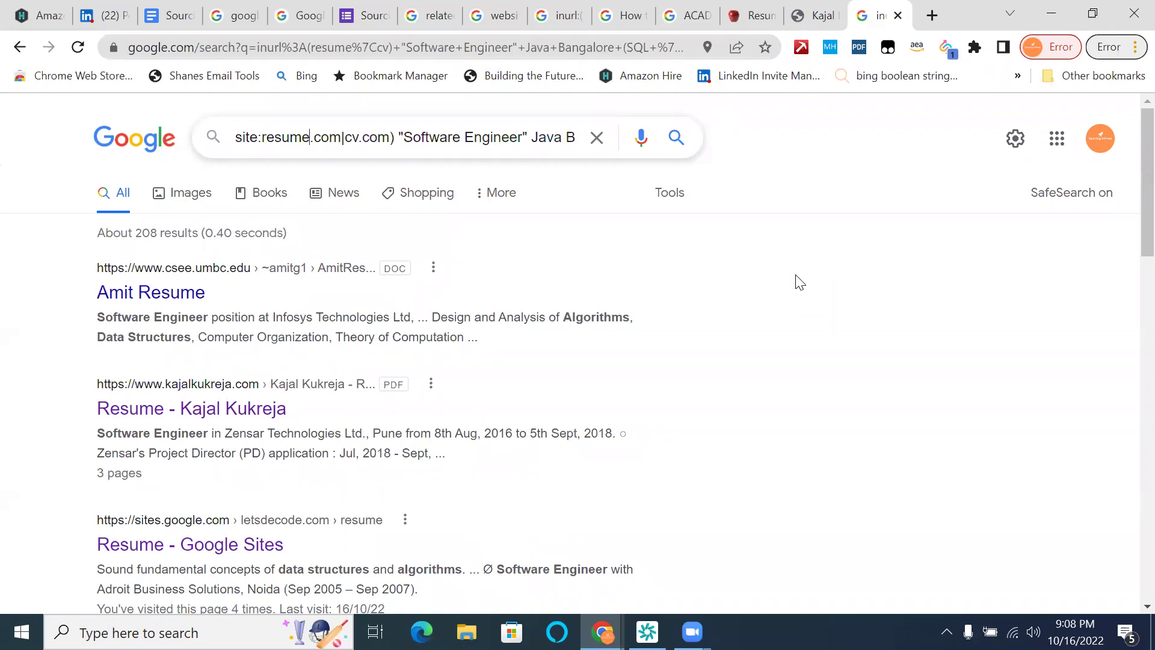
{"action": "type", "text": "| si"}
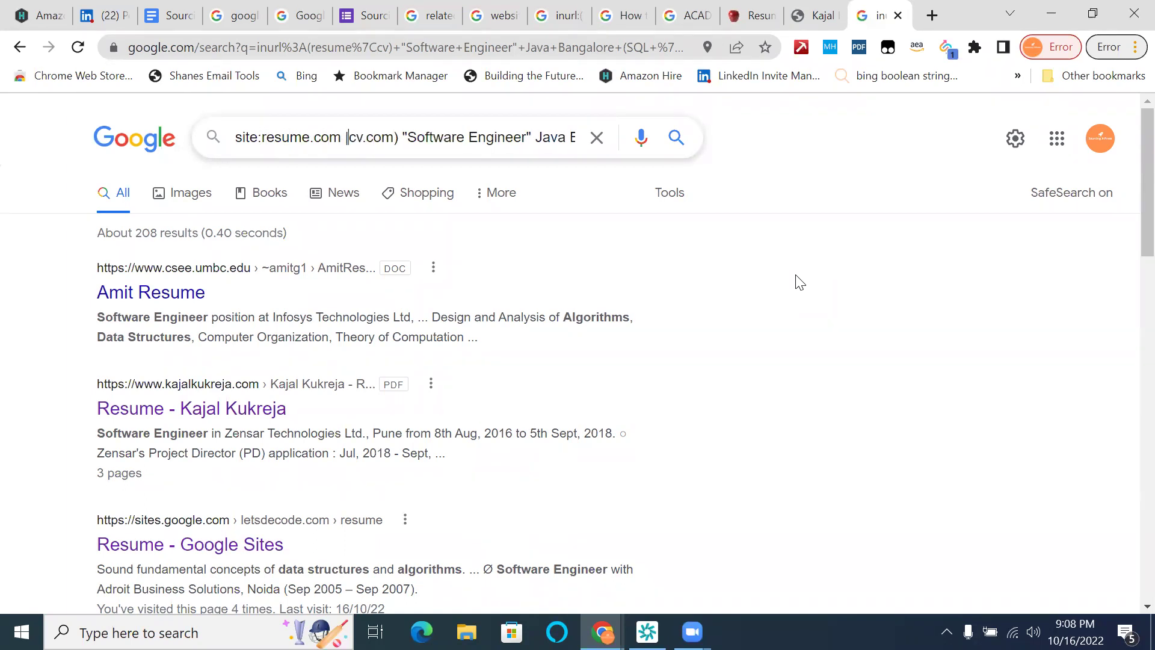
{"action": "type", "text": "te"}
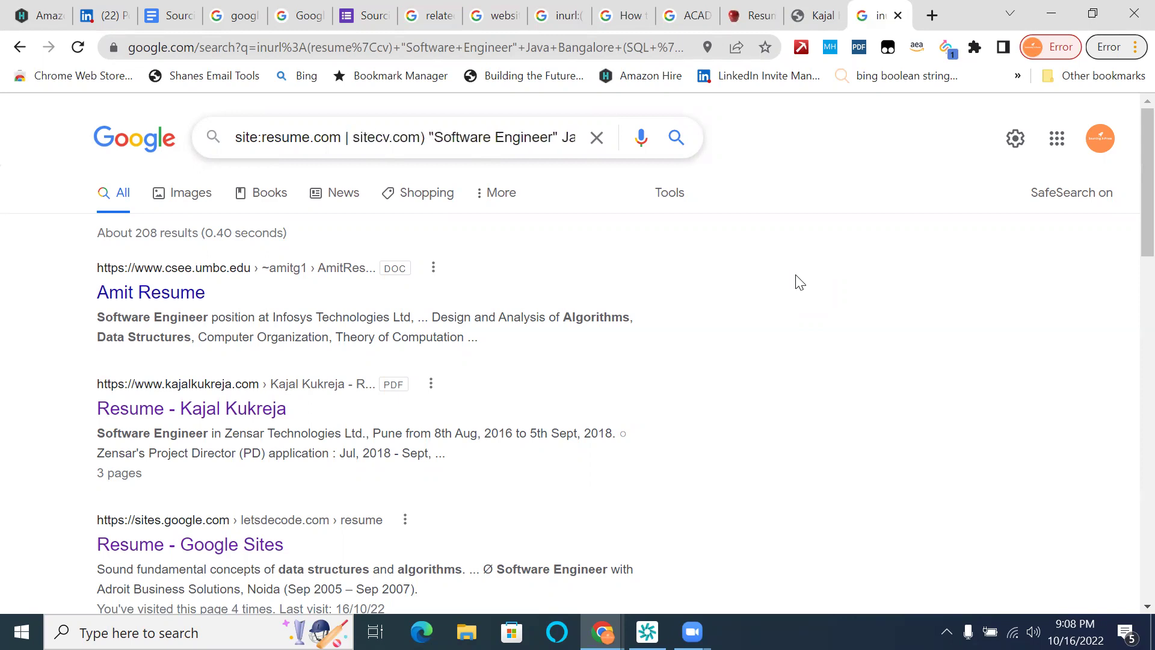
{"action": "type", "text": ":"}
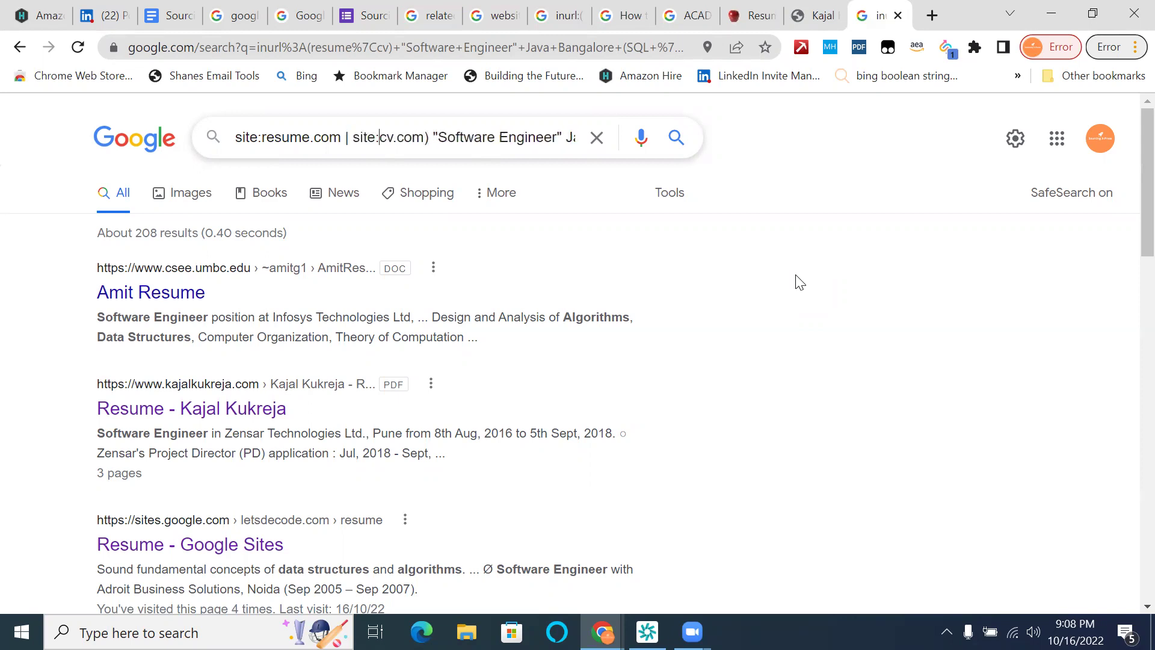
{"action": "left_click", "coordinate": [237, 137]}
{"action": "type", "text": "("}
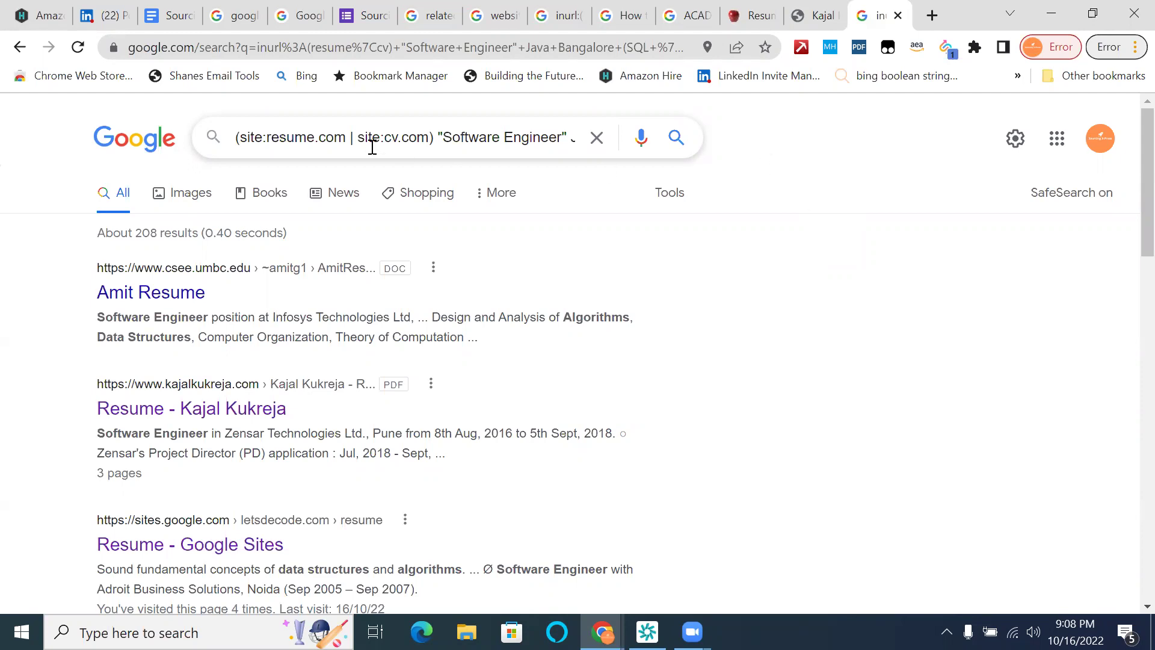
- Change the site filters to site:stackoverflow.com | site:github.com and rerun the search
{"action": "double_click", "coordinate": [396, 139]}
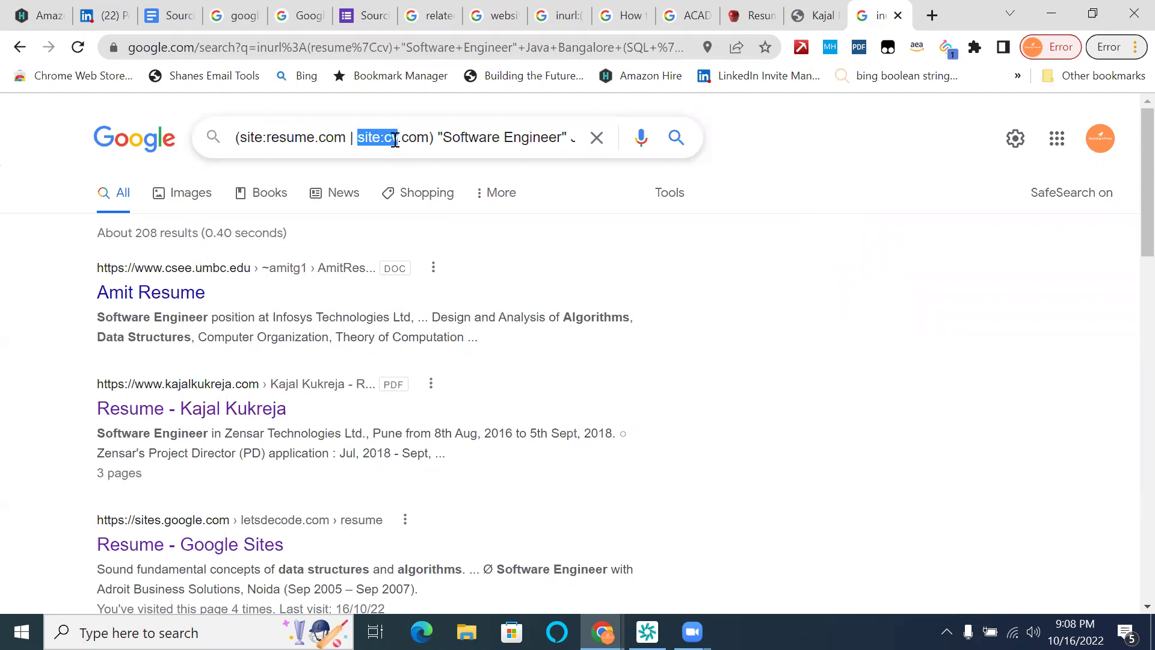
{"action": "left_click", "coordinate": [395, 140]}
{"action": "key", "text": "BackSpace"}
{"action": "key", "text": "BackSpace"}
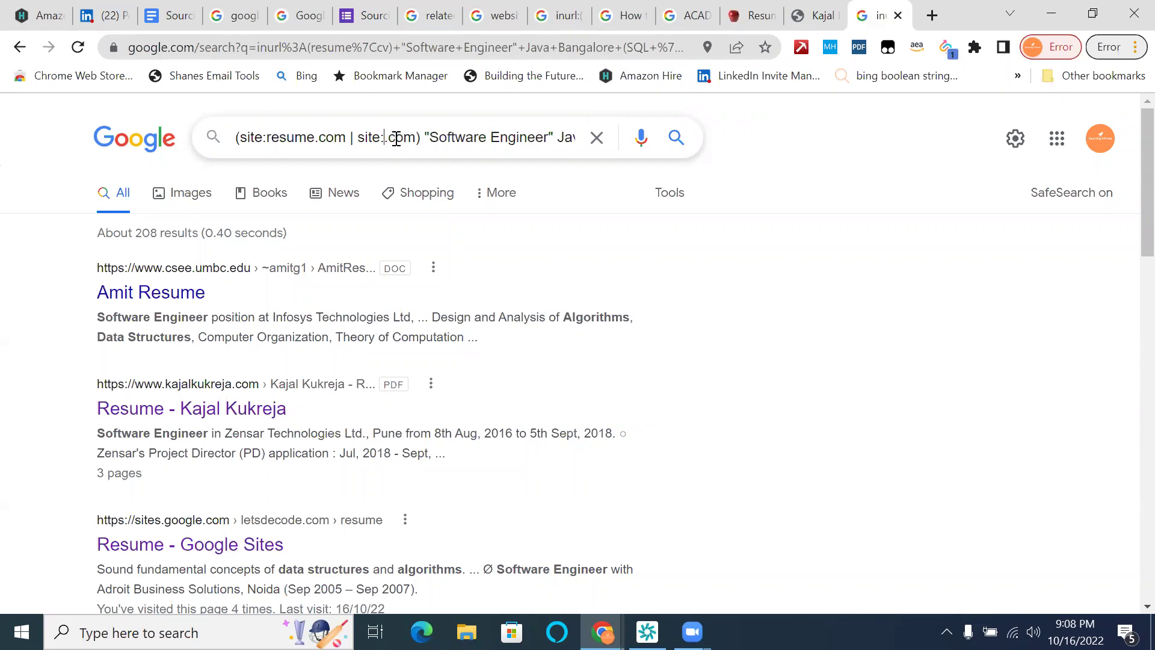
{"action": "type", "text": "github"}
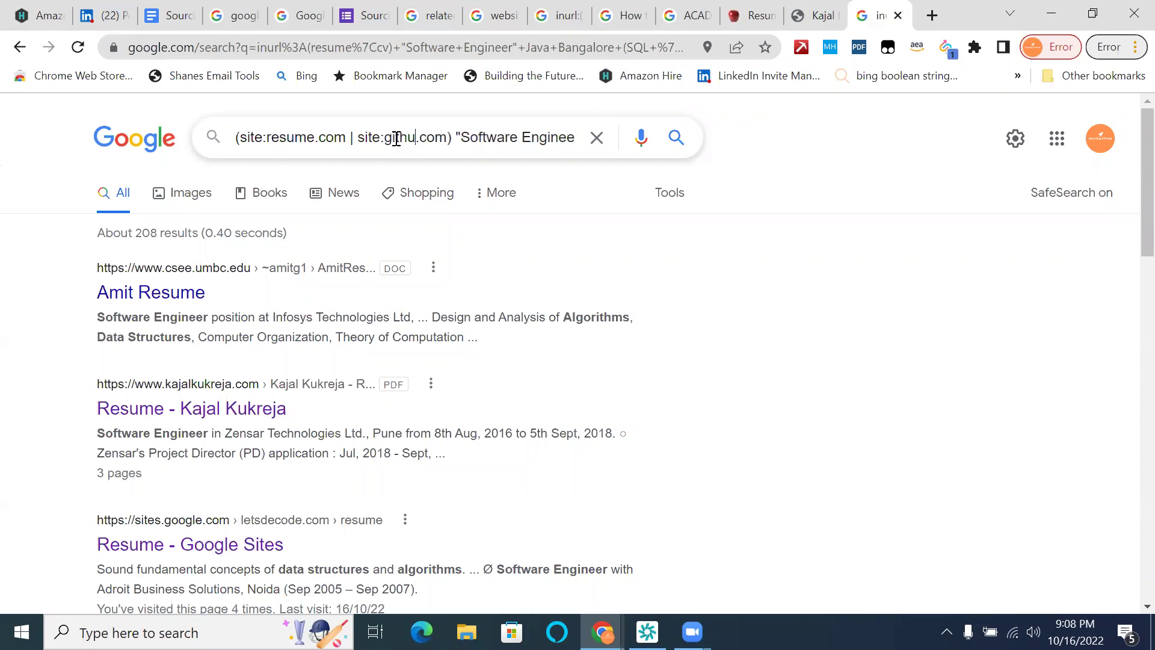
{"action": "double_click", "coordinate": [286, 137]}
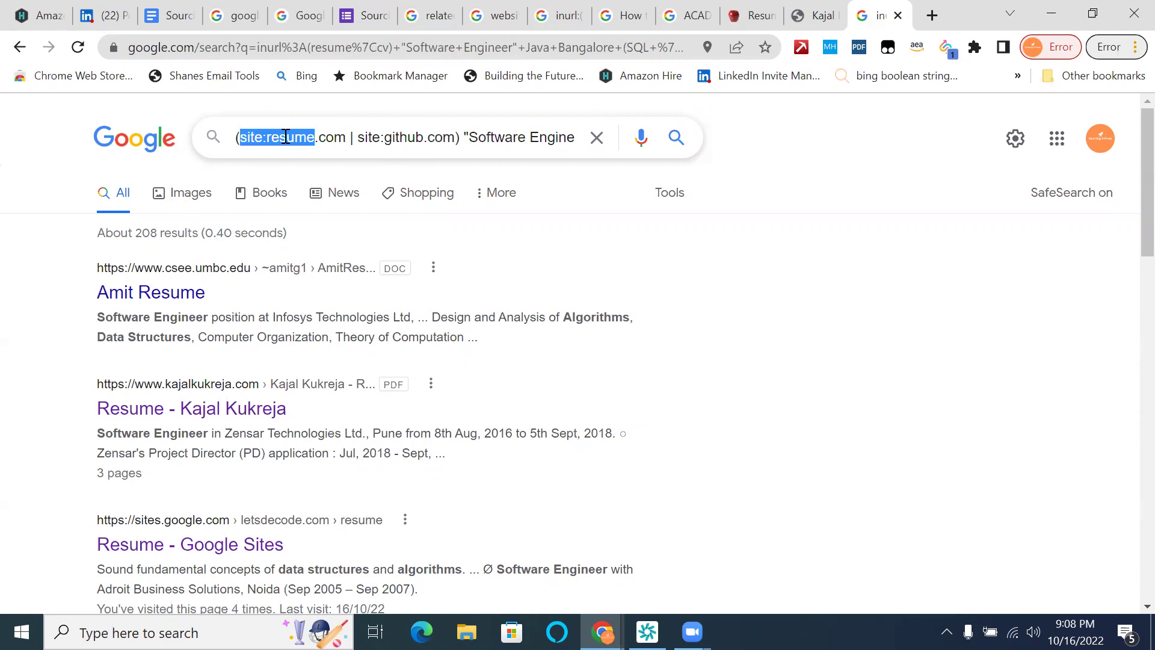
{"action": "left_click", "coordinate": [300, 137]}
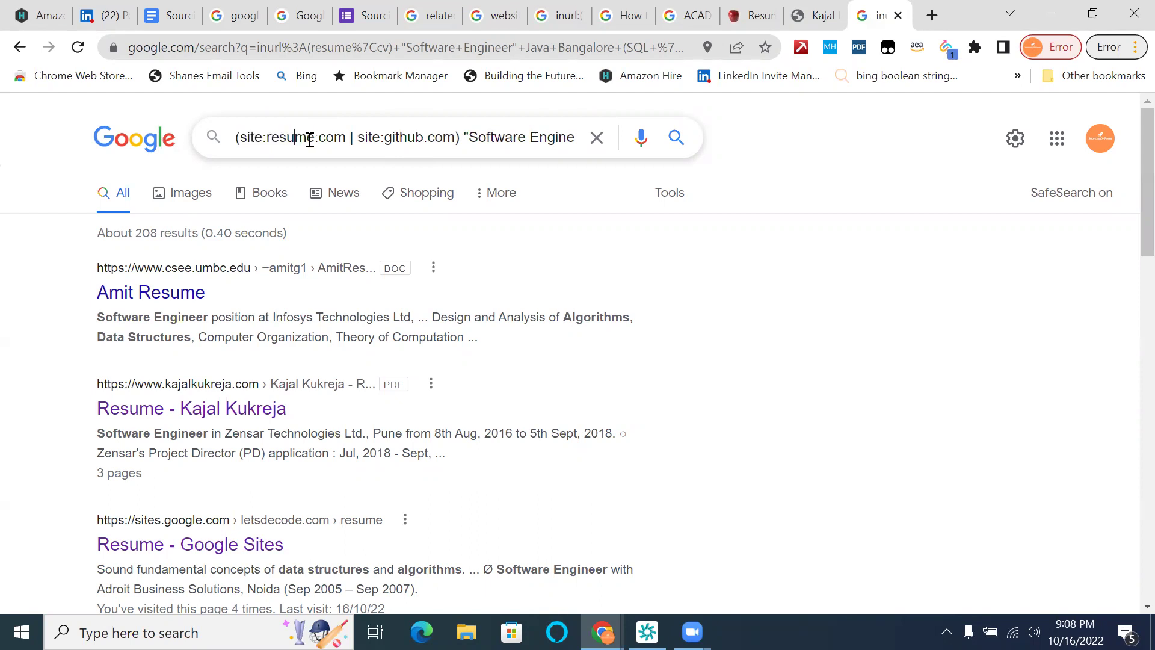
{"action": "key", "text": "BackSpace"}
{"action": "key", "text": "BackSpace"}
{"action": "key", "text": "BackSpace"}
{"action": "key", "text": "BackSpace"}
{"action": "key", "text": "BackSpace"}
{"action": "key", "text": "BackSpace"}
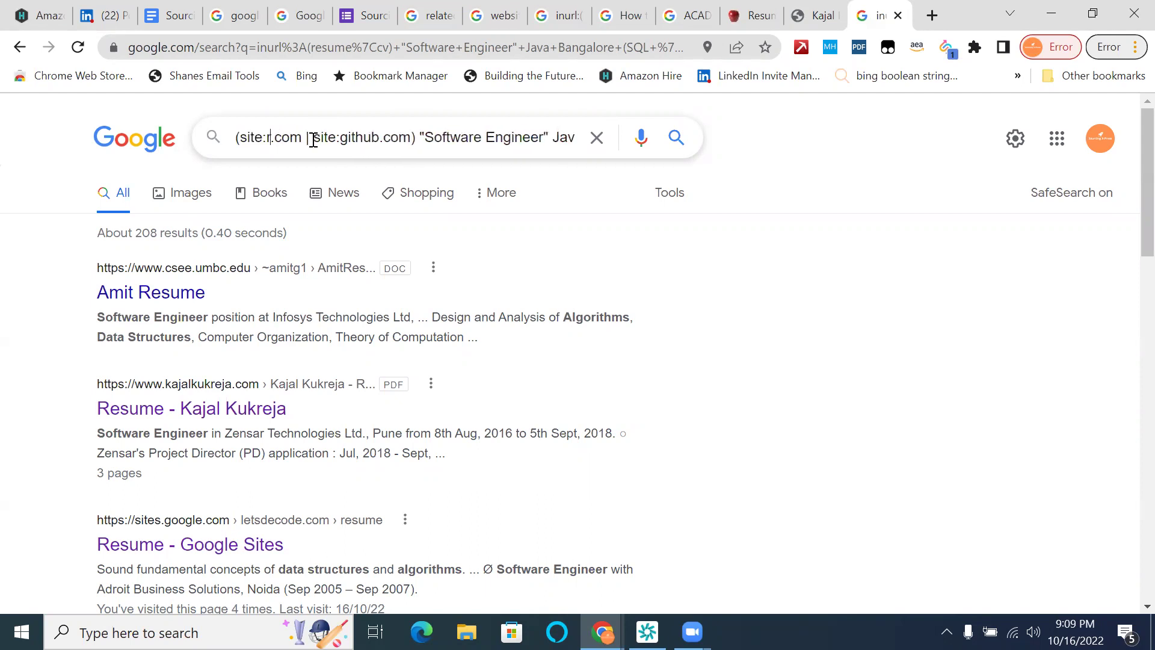
{"action": "type", "text": "stacko"}
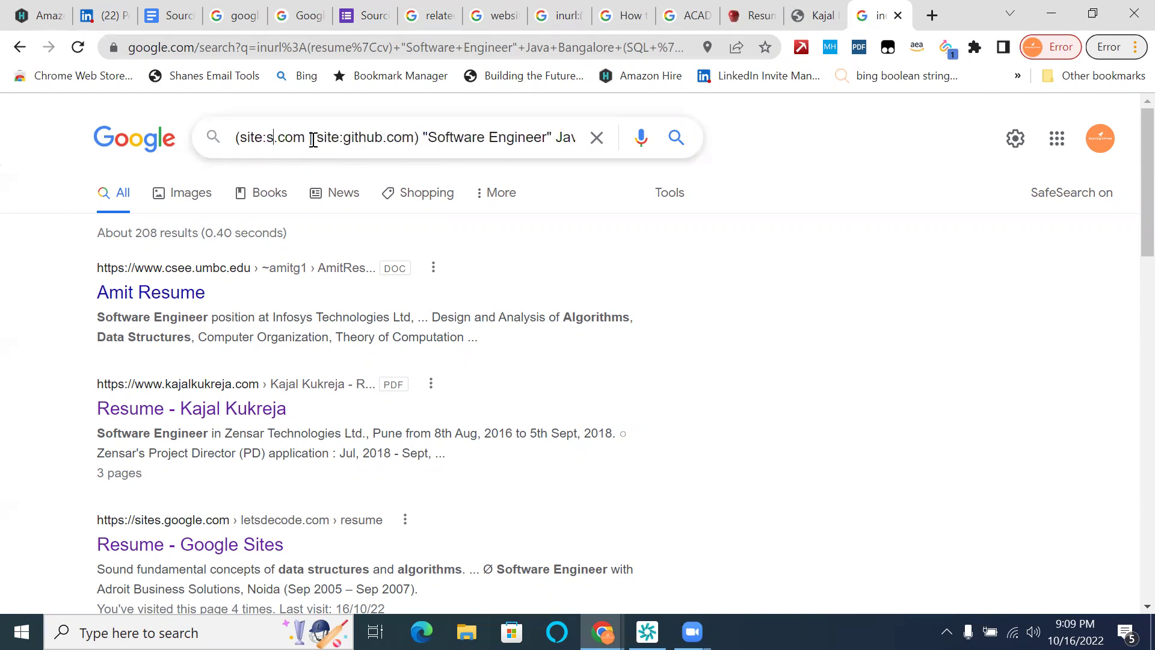
{"action": "type", "text": "ver"}
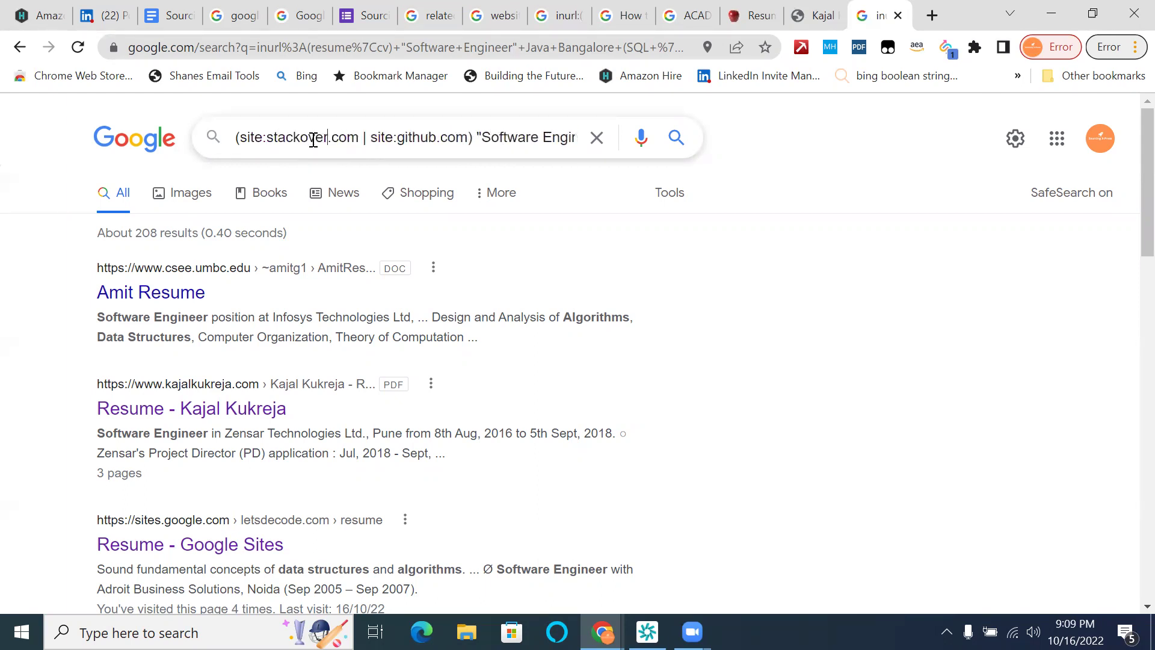
{"action": "type", "text": "flow"}
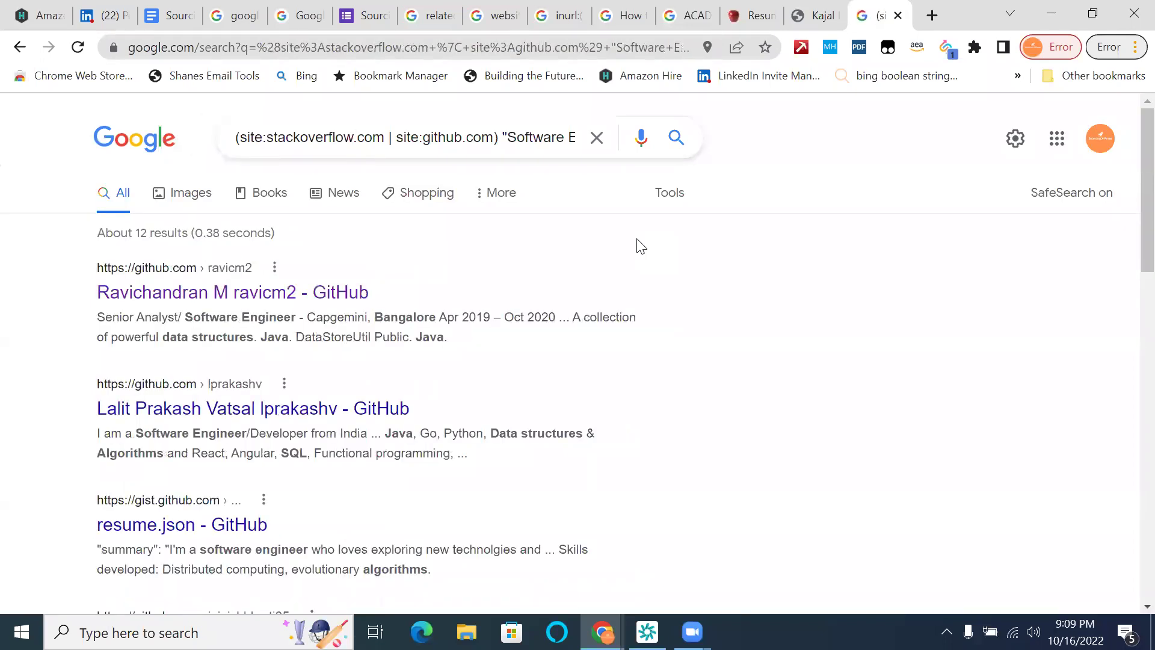
- Go to the second page of results
{"action": "scroll", "coordinate": [546, 388], "scroll_direction": "down", "scroll_amount": 7}
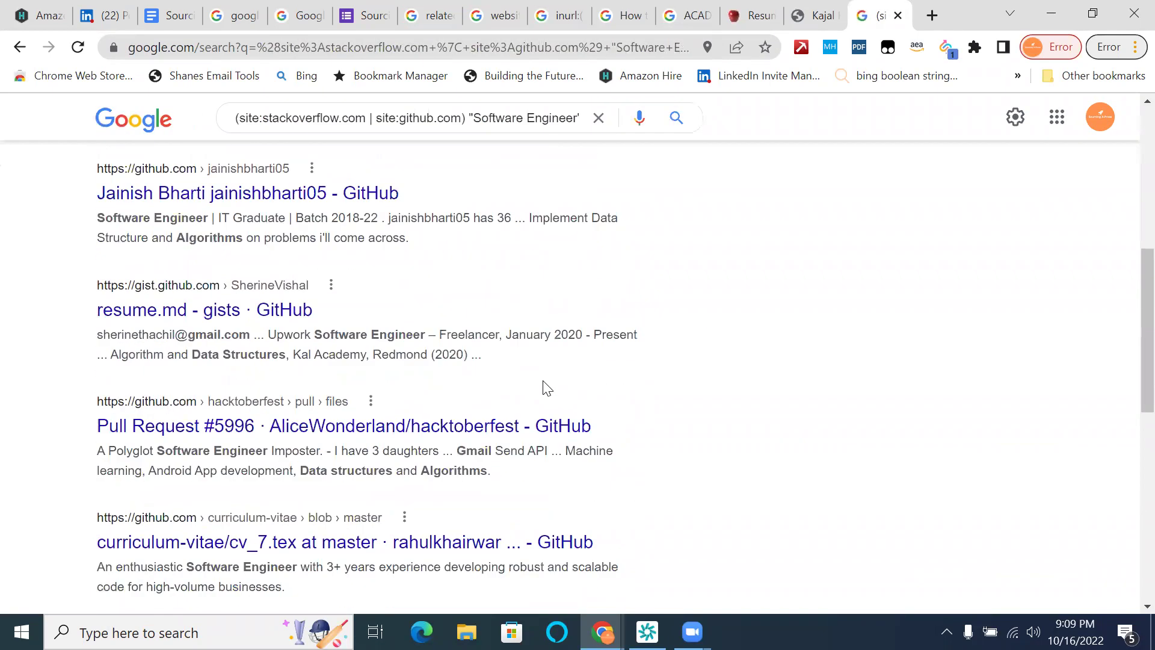
{"action": "scroll", "coordinate": [420, 328], "scroll_direction": "down", "scroll_amount": 6}
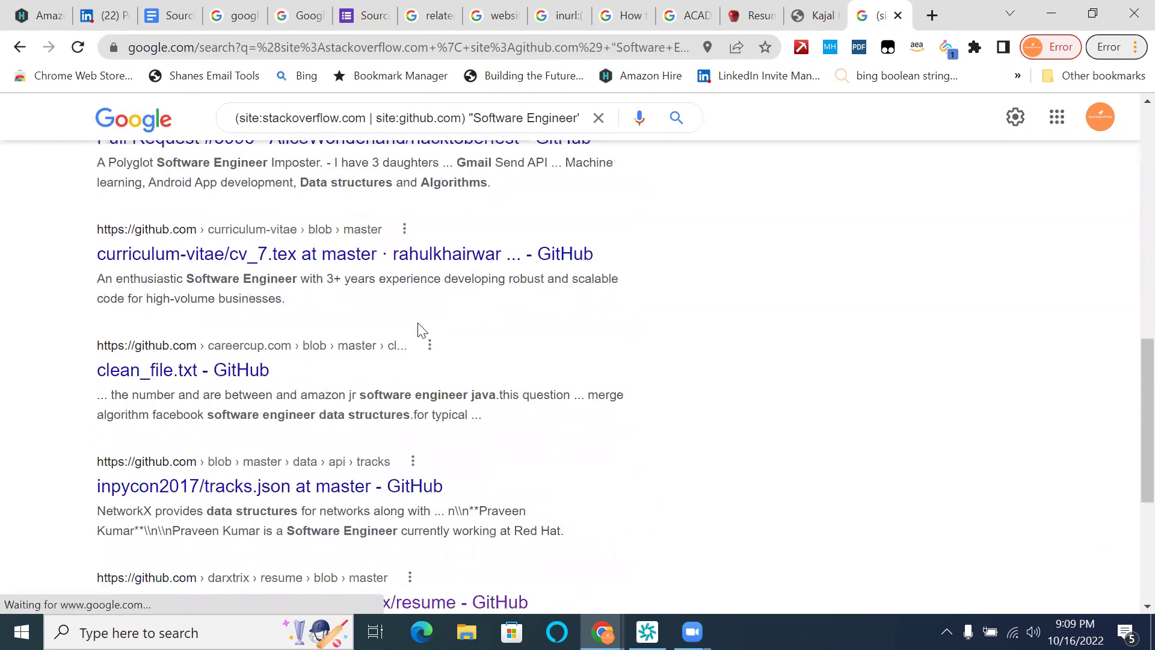
{"action": "scroll", "coordinate": [420, 328], "scroll_direction": "down", "scroll_amount": 2}
{"action": "scroll", "coordinate": [432, 352], "scroll_direction": "down", "scroll_amount": 1}
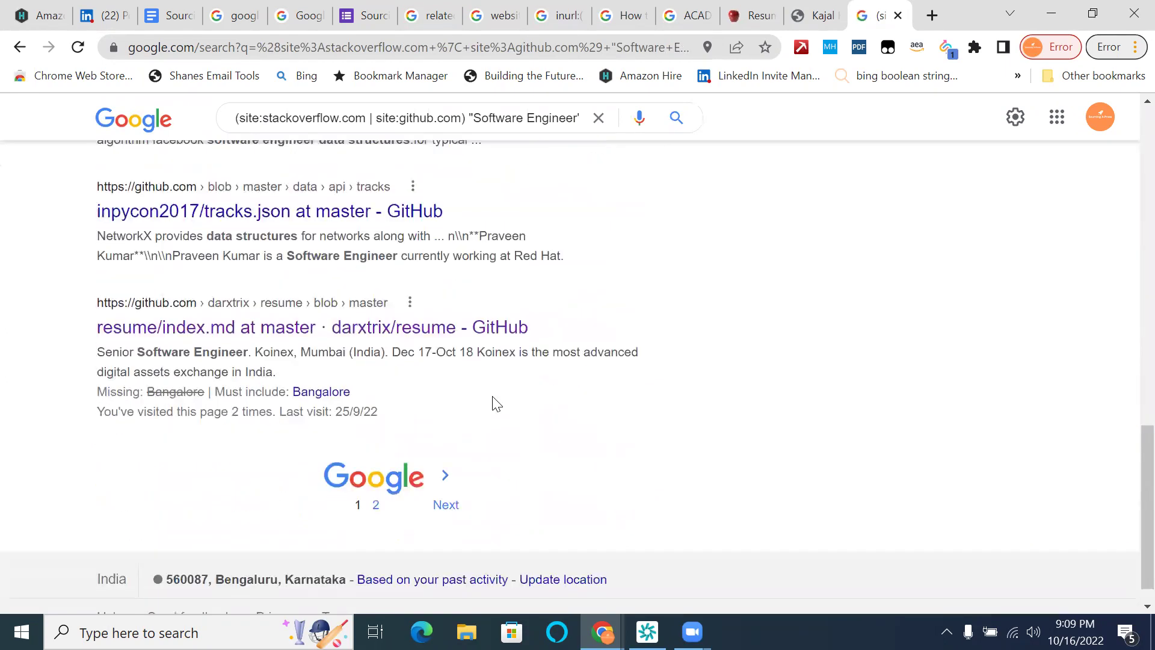
{"action": "left_click", "coordinate": [457, 476]}
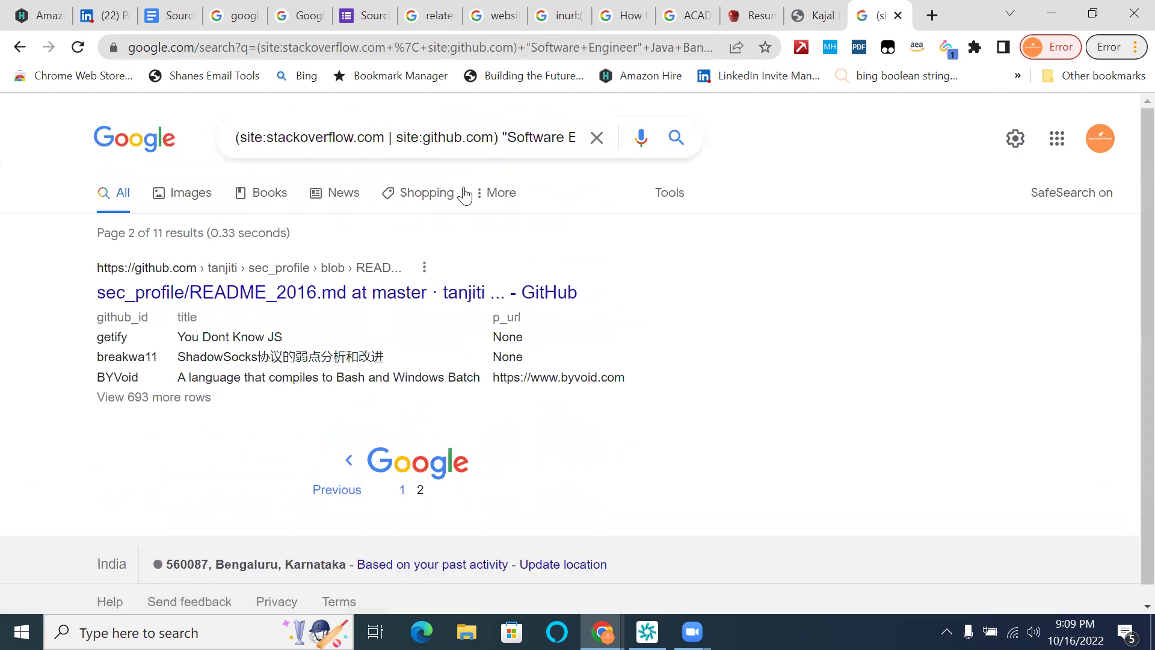
{"action": "scroll", "coordinate": [645, 319], "scroll_direction": "down", "scroll_amount": 1}
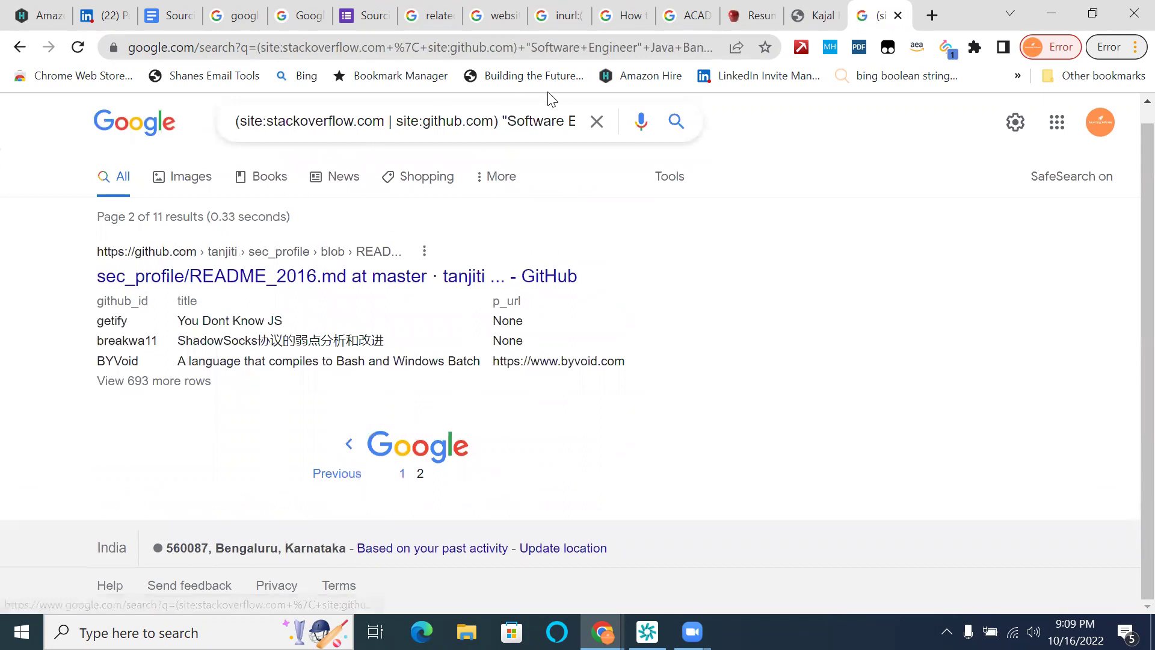
- Drop the trailing skill and exclusion terms from the query and rerun the search
{"action": "left_click", "coordinate": [541, 121]}
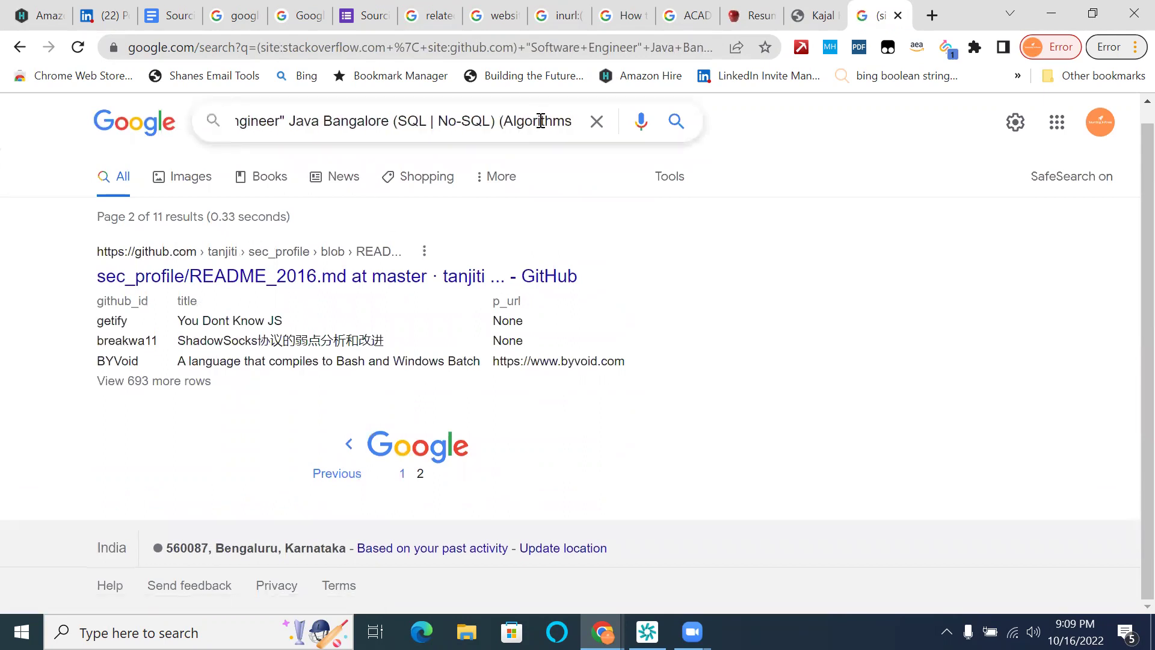
{"action": "left_click_drag", "start_coordinate": [394, 123], "coordinate": [595, 139]}
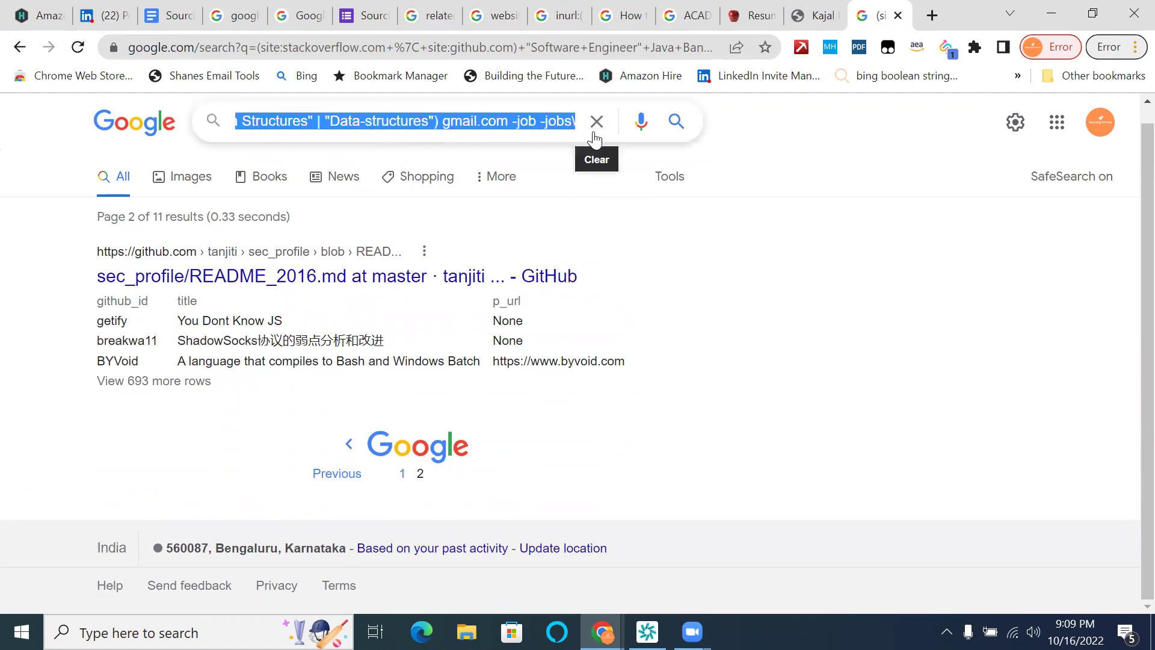
{"action": "key", "text": "Left"}
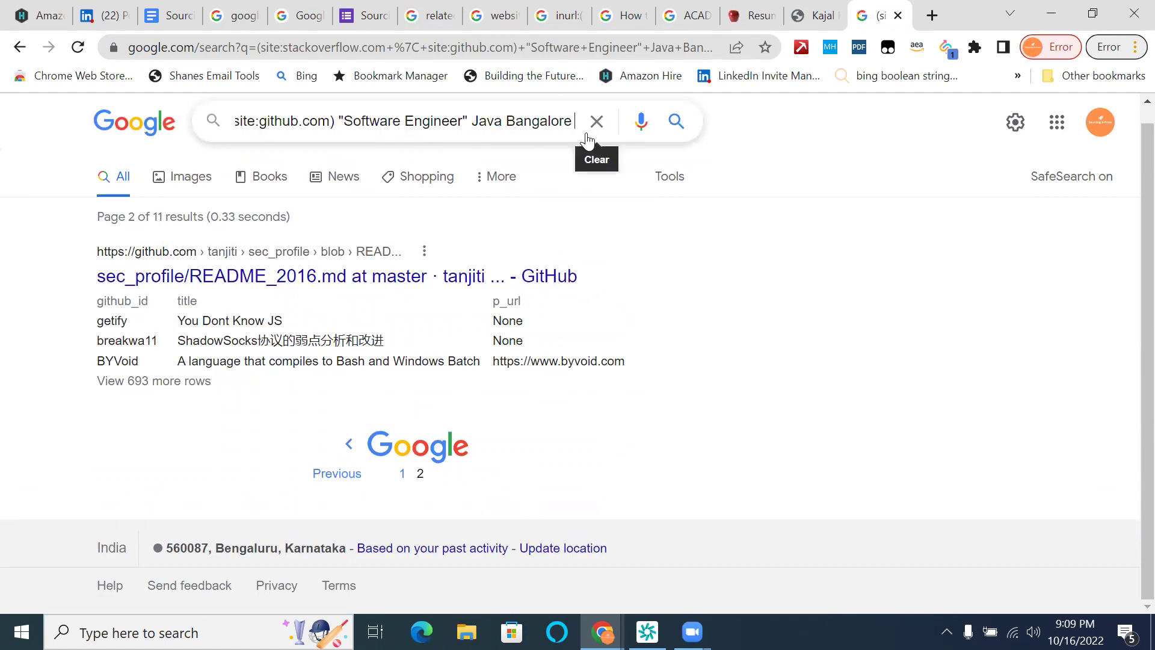
{"action": "key", "text": "Return"}
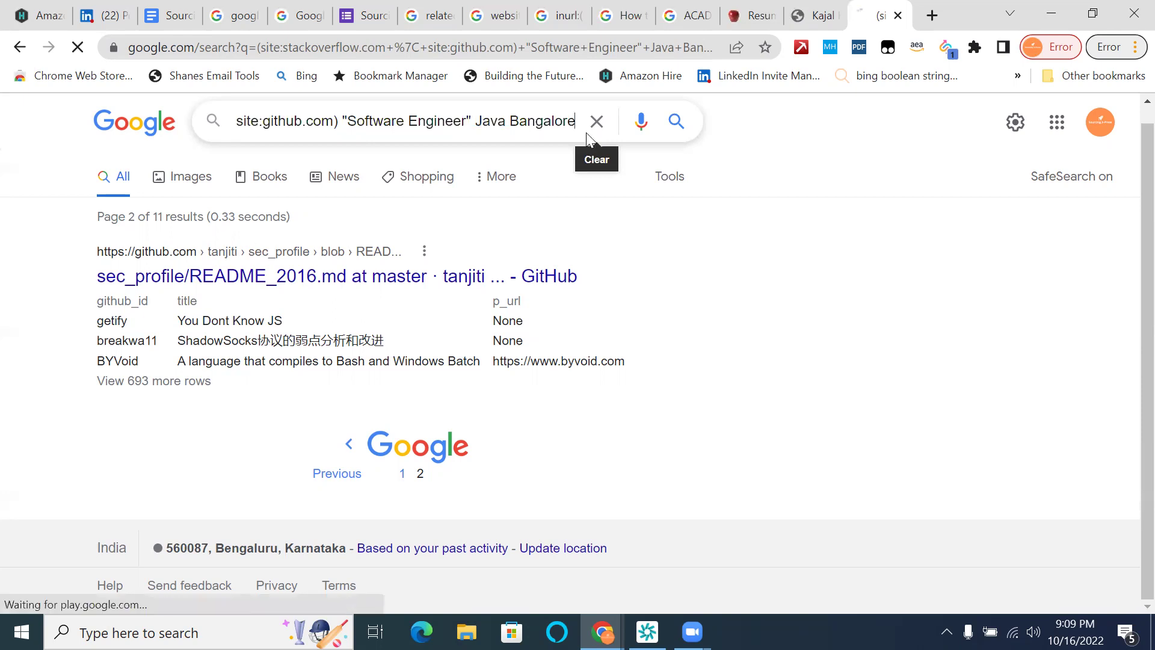
- Page through the results to pages 6, 9 and 13
{"action": "scroll", "coordinate": [680, 270], "scroll_direction": "down", "scroll_amount": 4}
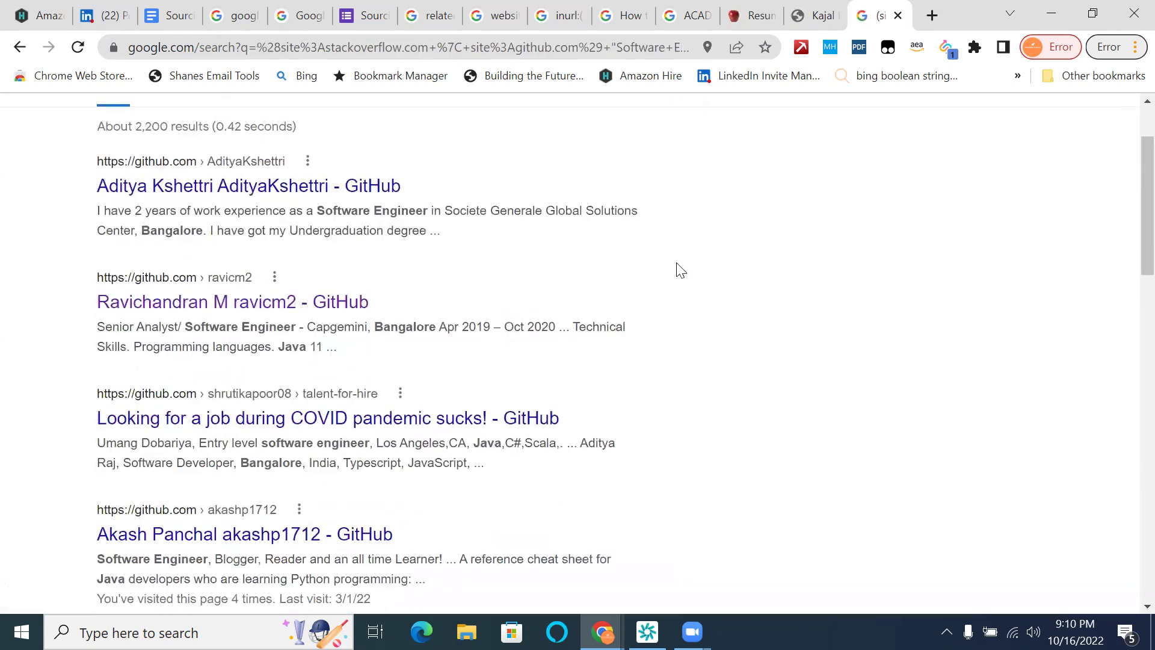
{"action": "scroll", "coordinate": [680, 270], "scroll_direction": "down", "scroll_amount": 6}
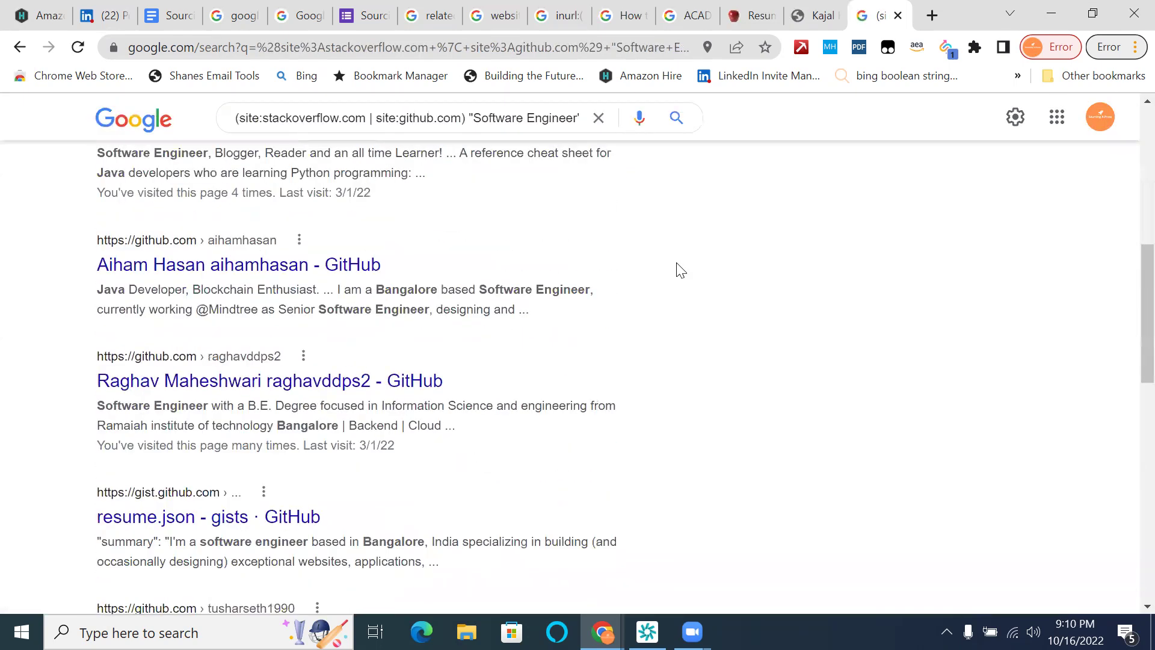
{"action": "scroll", "coordinate": [680, 269], "scroll_direction": "down", "scroll_amount": 10}
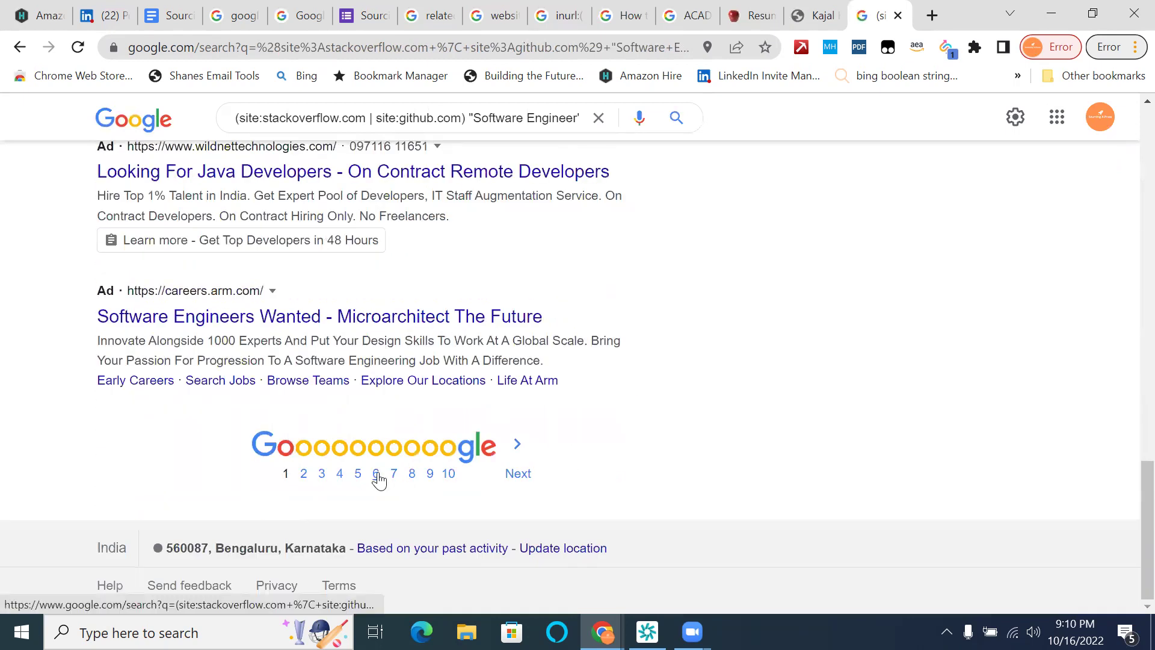
{"action": "left_click", "coordinate": [377, 476]}
{"action": "scroll", "coordinate": [572, 380], "scroll_direction": "down", "scroll_amount": 9}
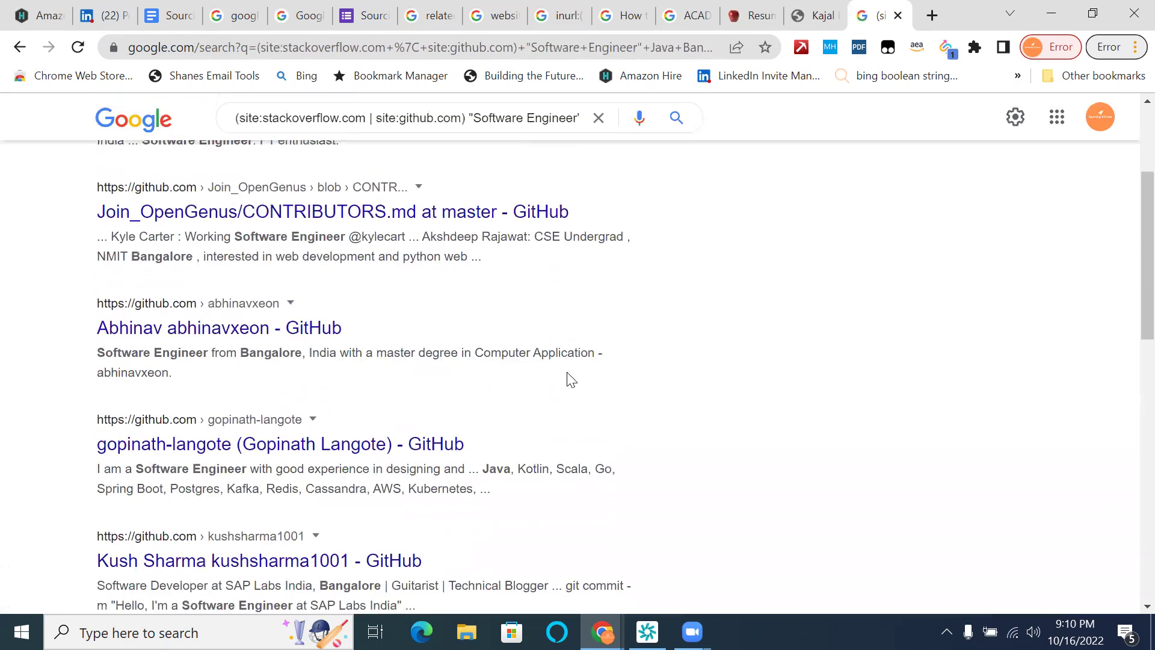
{"action": "scroll", "coordinate": [572, 380], "scroll_direction": "down", "scroll_amount": 7}
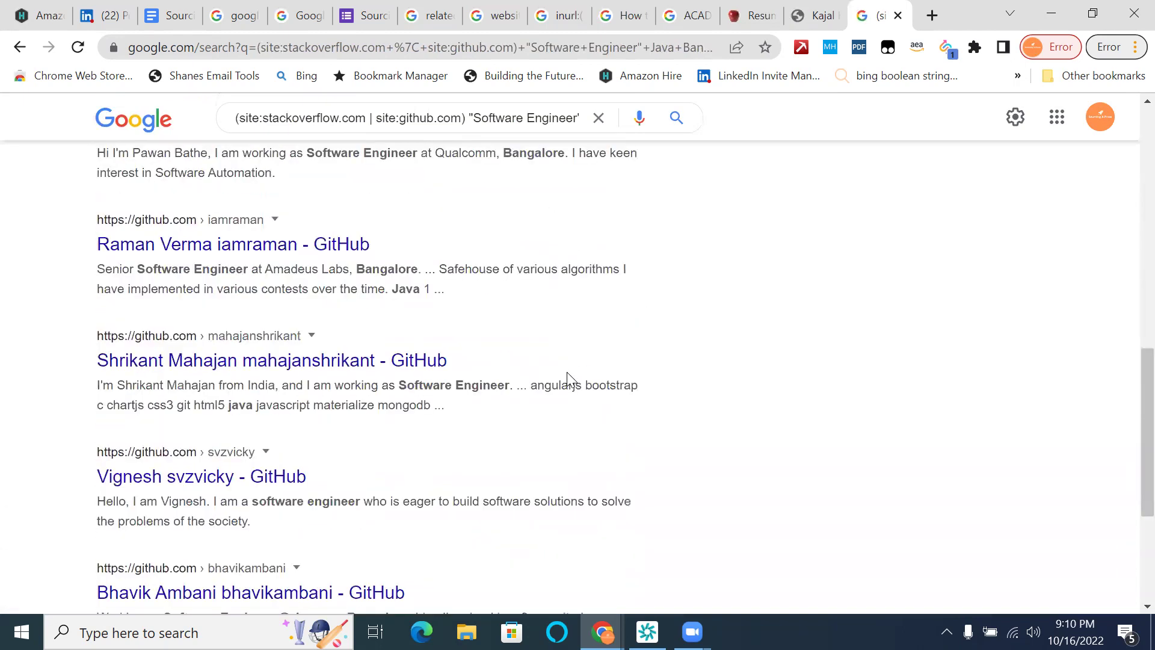
{"action": "left_click", "coordinate": [457, 471]}
{"action": "scroll", "coordinate": [611, 341], "scroll_direction": "down", "scroll_amount": 10}
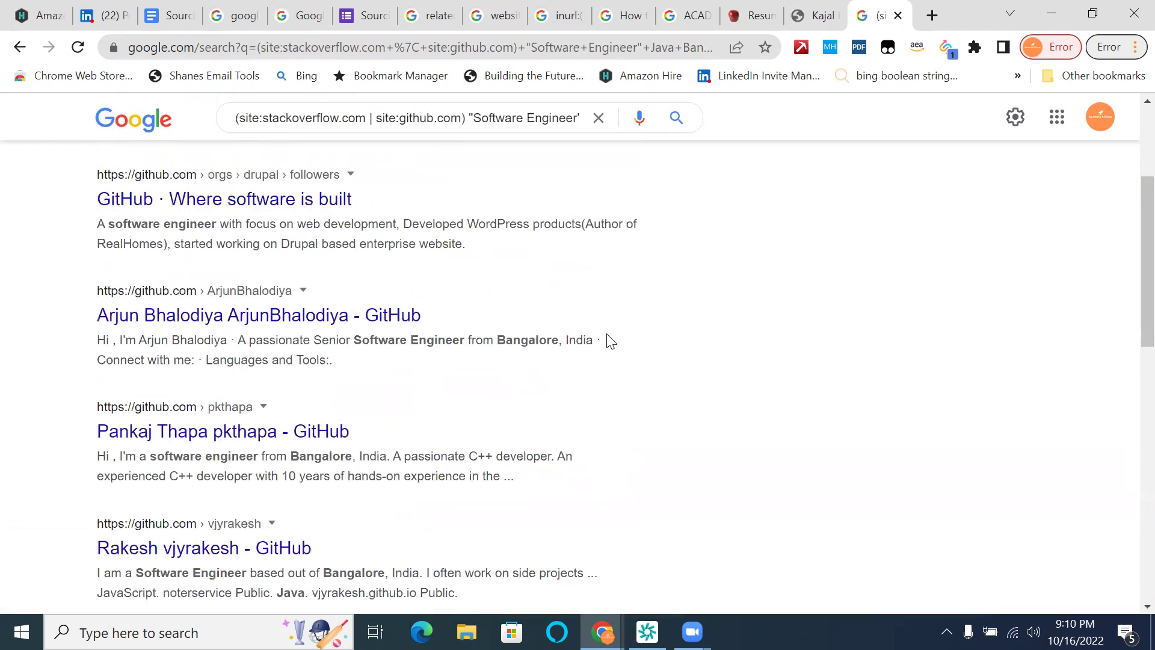
{"action": "scroll", "coordinate": [611, 341], "scroll_direction": "down", "scroll_amount": 5}
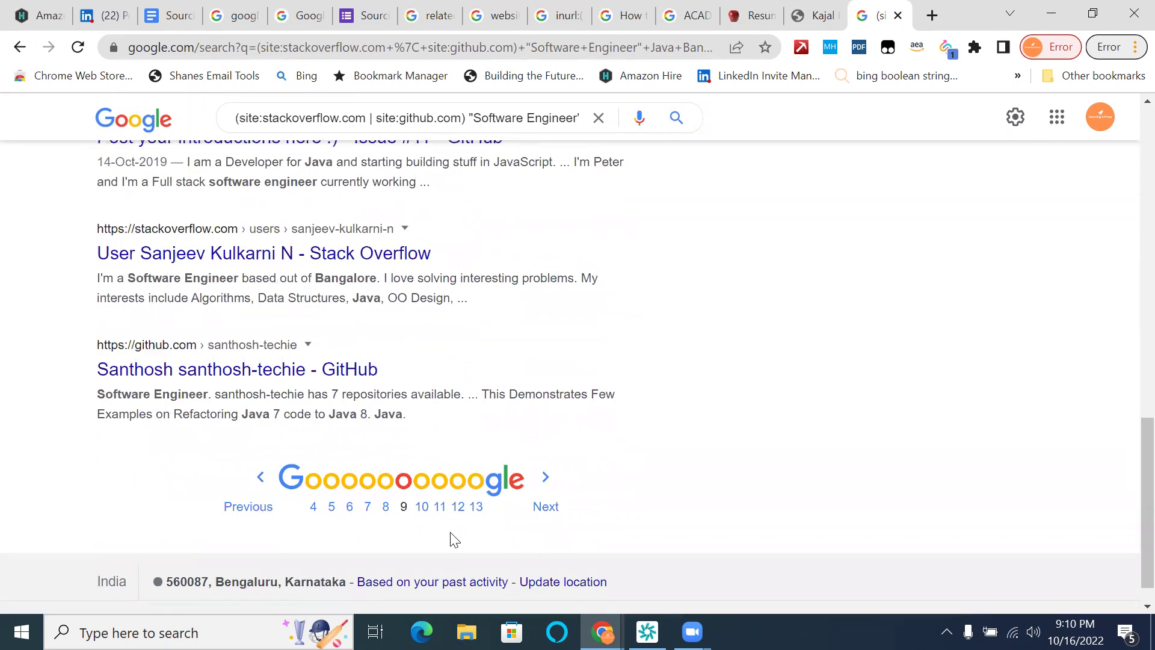
{"action": "left_click", "coordinate": [475, 507]}
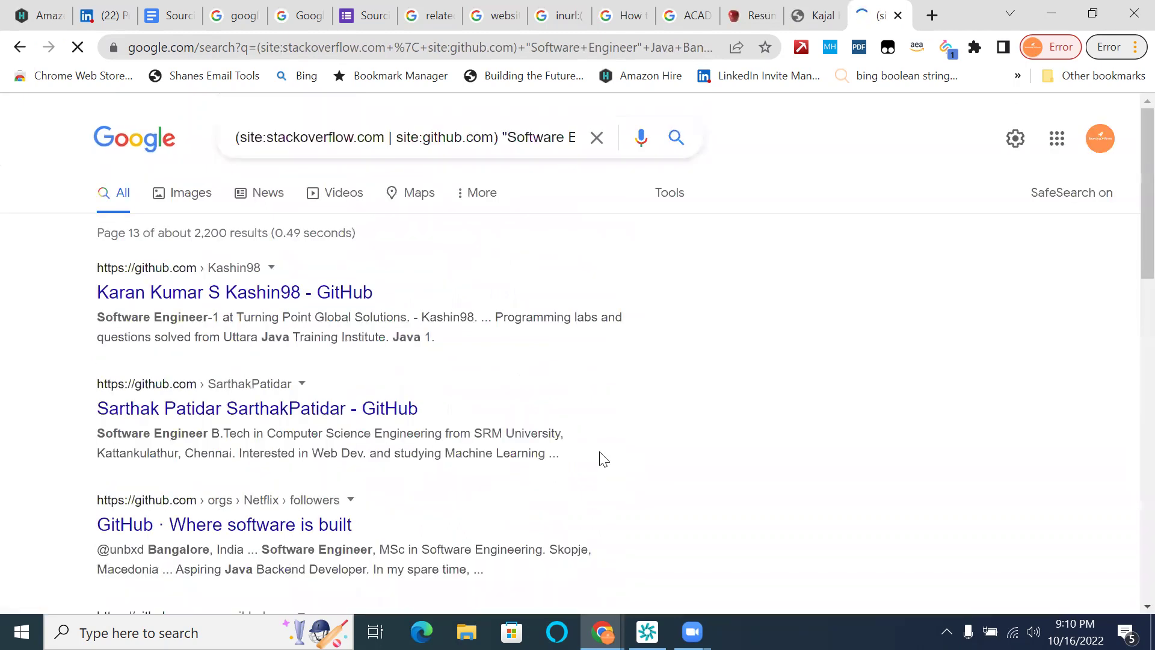
- Continue paging through the results to pages 17 and 21
{"action": "scroll", "coordinate": [602, 460], "scroll_direction": "down", "scroll_amount": 3}
{"action": "scroll", "coordinate": [604, 460], "scroll_direction": "down", "scroll_amount": 3}
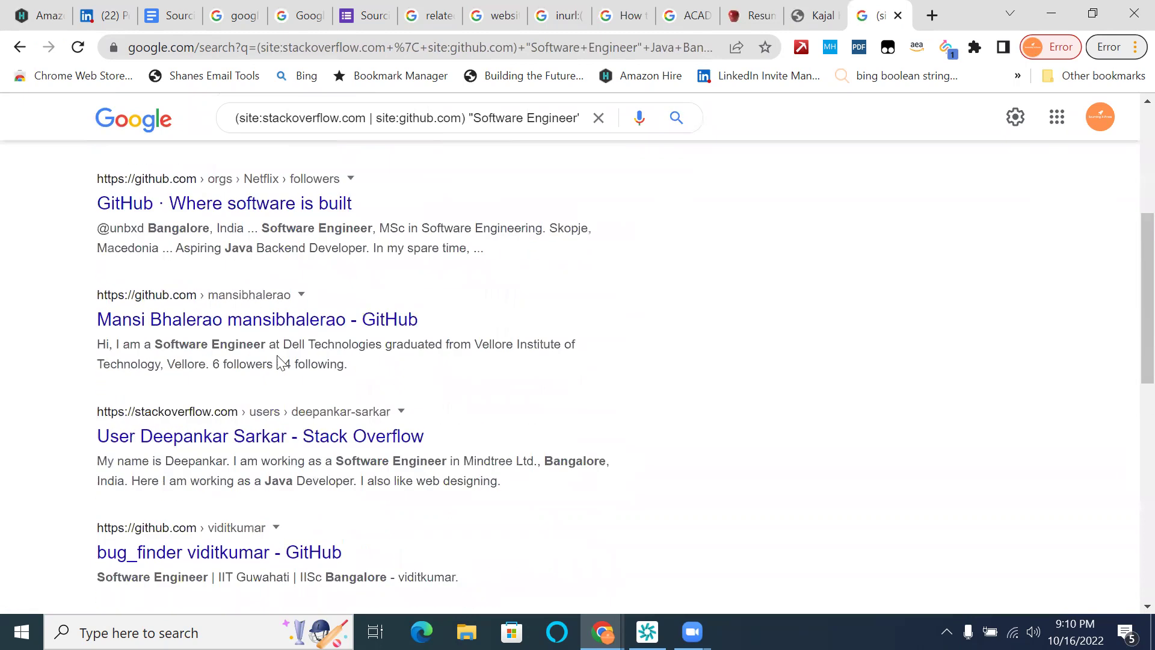
{"action": "scroll", "coordinate": [416, 416], "scroll_direction": "down", "scroll_amount": 2}
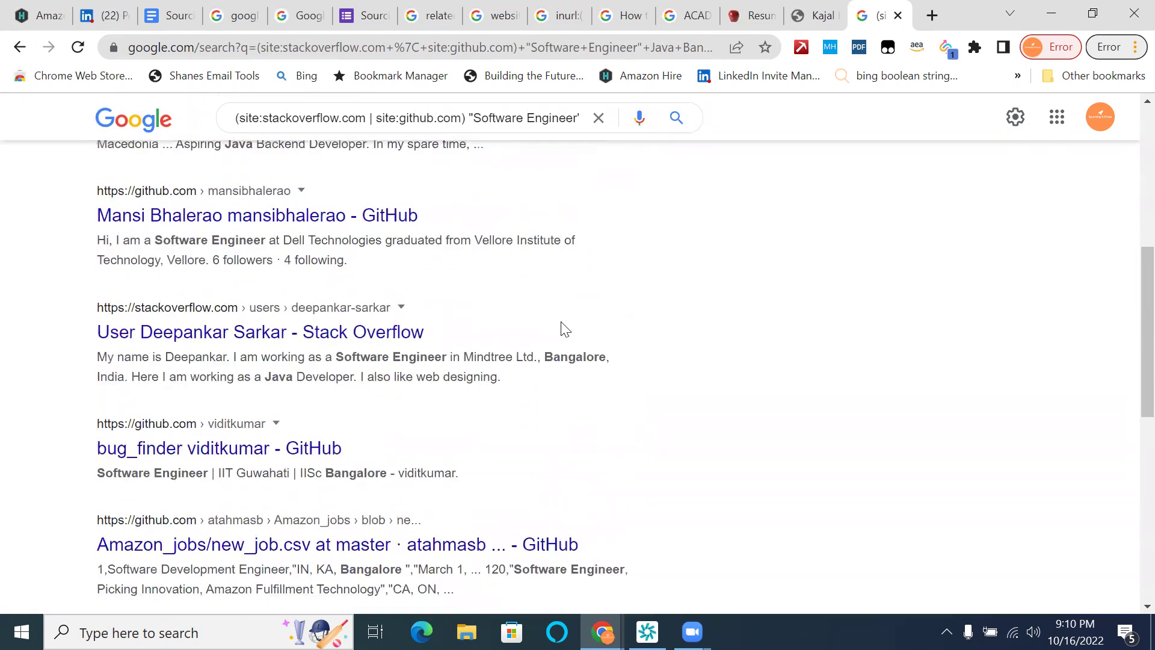
{"action": "scroll", "coordinate": [568, 328], "scroll_direction": "down", "scroll_amount": 2}
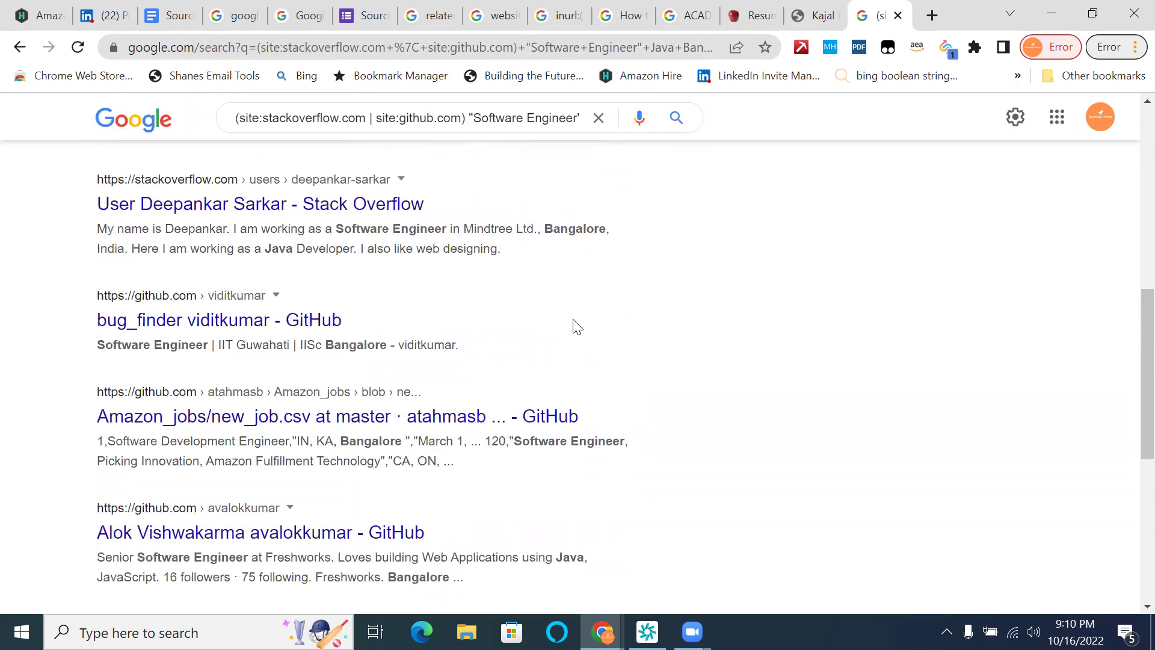
{"action": "scroll", "coordinate": [576, 327], "scroll_direction": "down", "scroll_amount": 7}
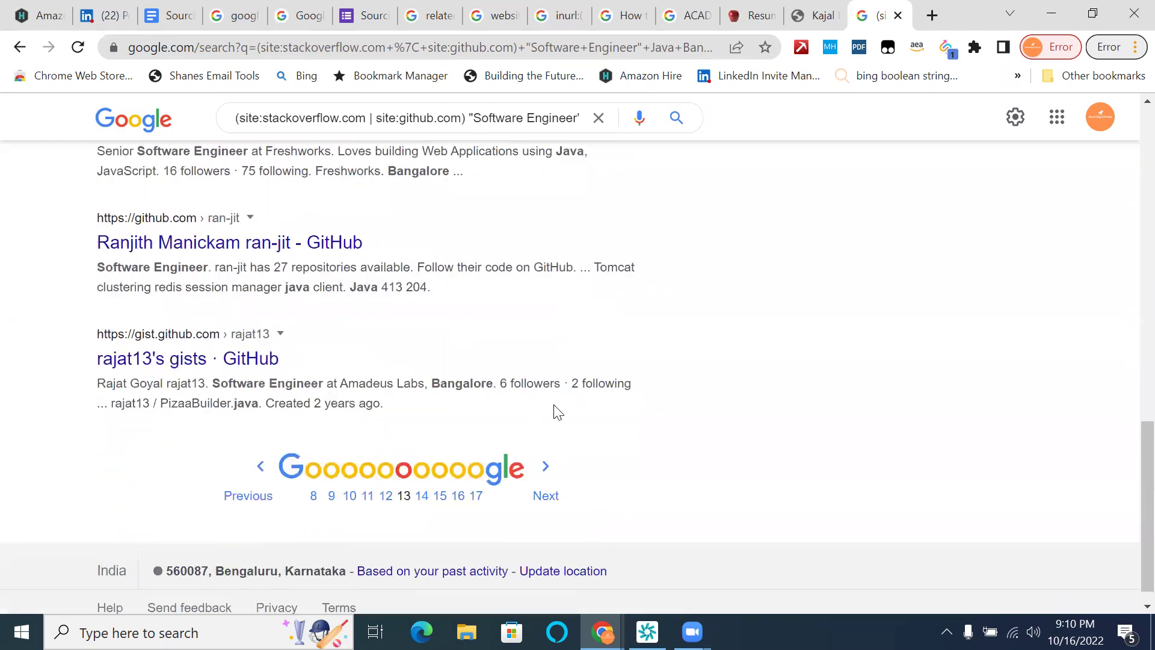
{"action": "left_click", "coordinate": [478, 504]}
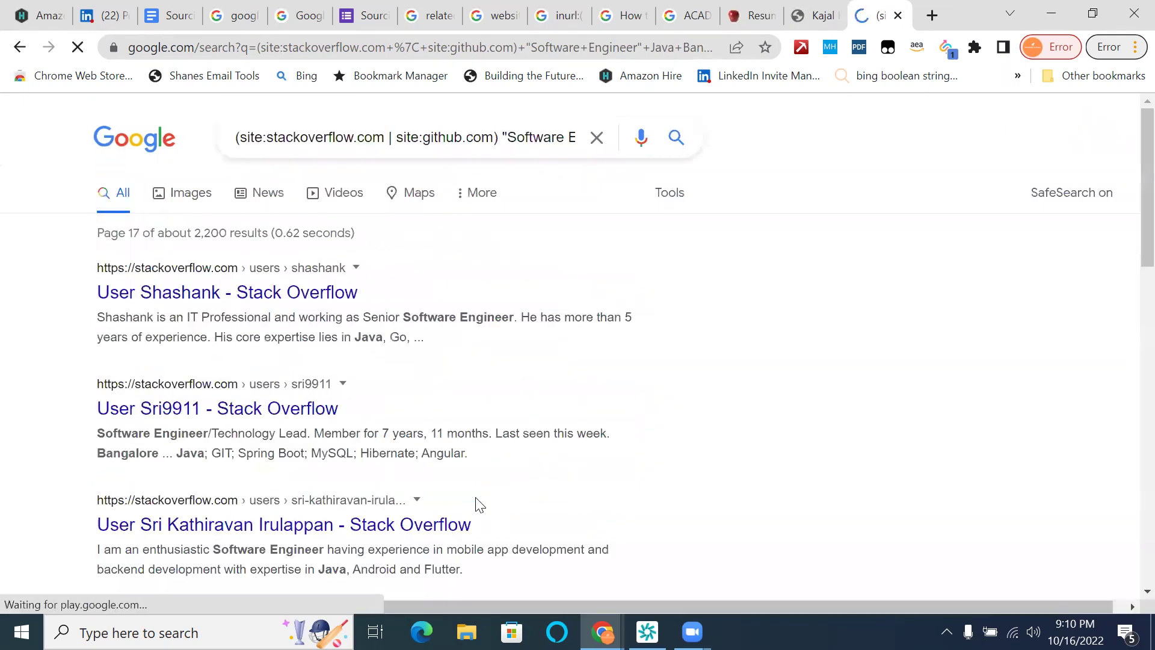
{"action": "scroll", "coordinate": [534, 349], "scroll_direction": "down", "scroll_amount": 2}
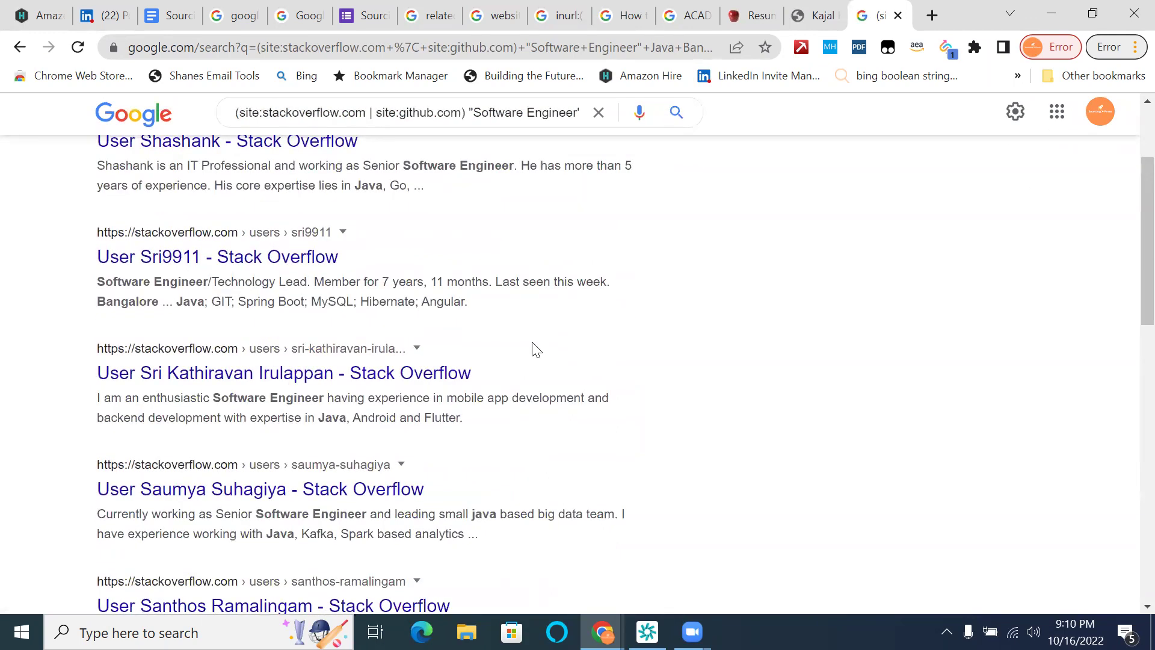
{"action": "scroll", "coordinate": [508, 286], "scroll_direction": "up", "scroll_amount": 2}
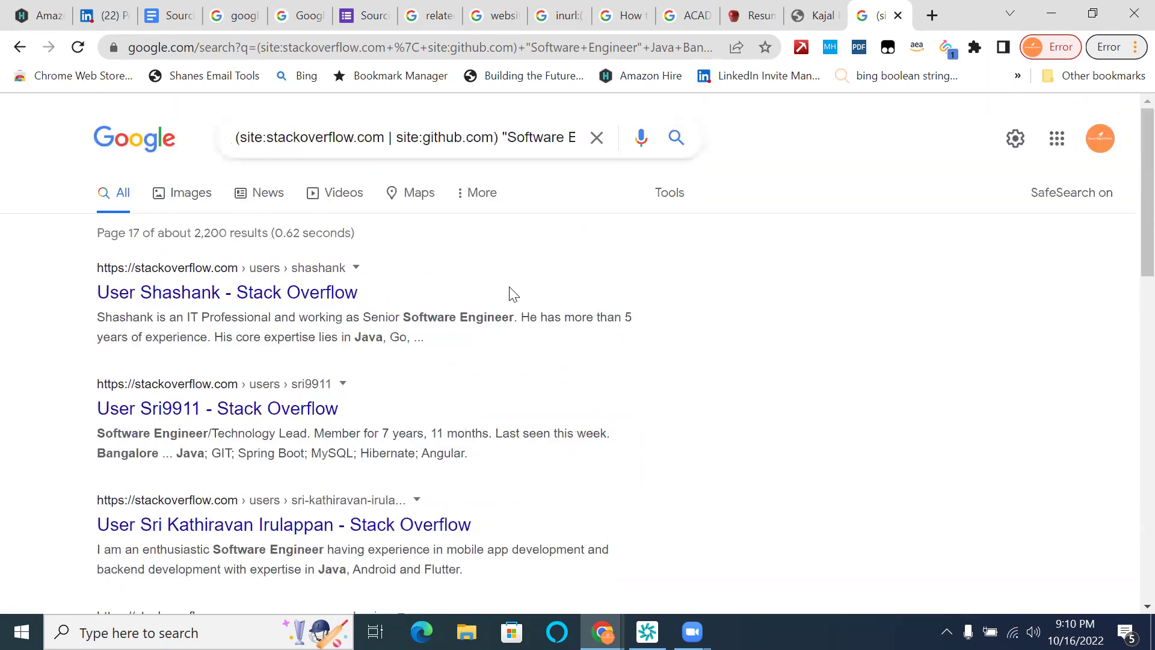
{"action": "scroll", "coordinate": [509, 295], "scroll_direction": "down", "scroll_amount": 5}
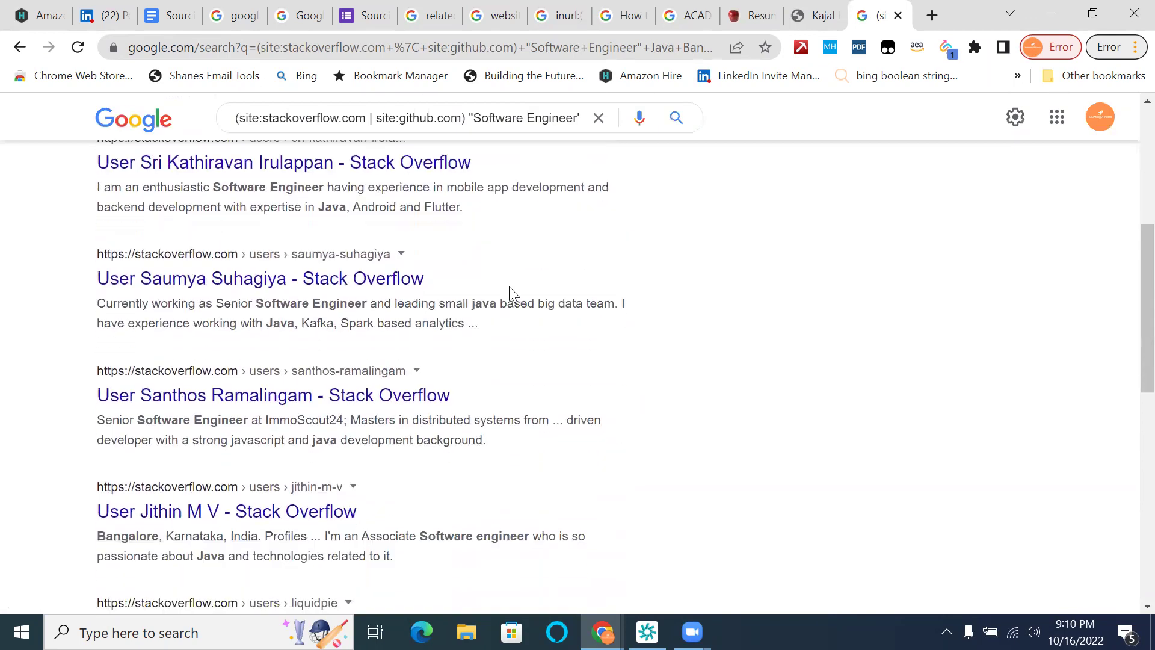
{"action": "scroll", "coordinate": [509, 288], "scroll_direction": "down", "scroll_amount": 6}
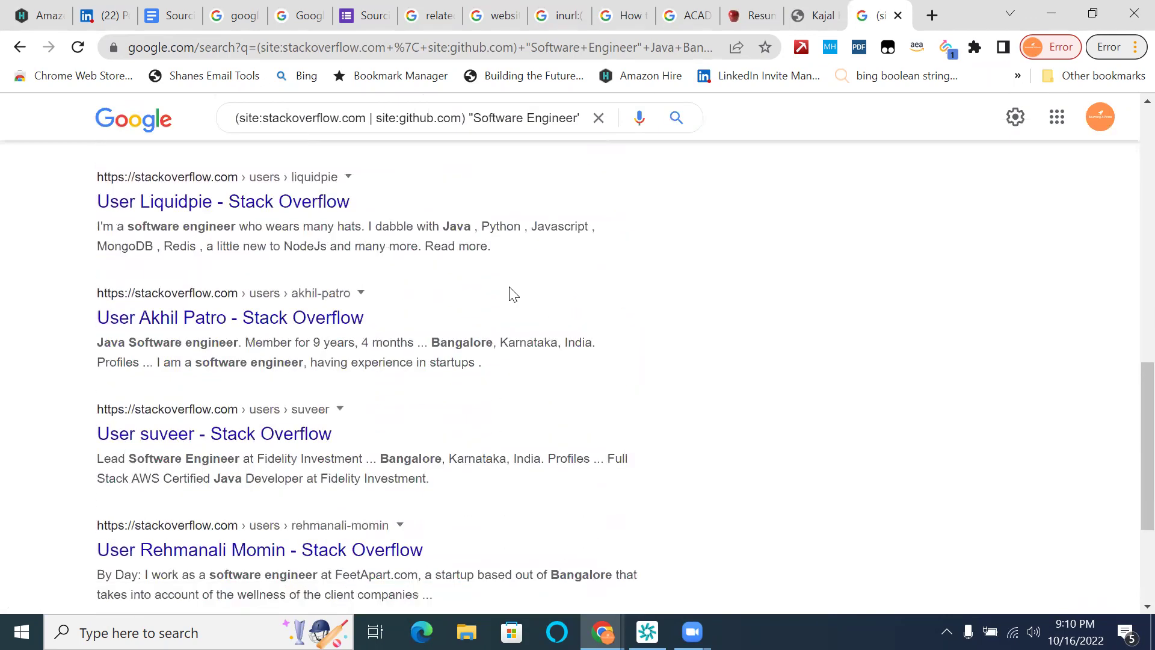
{"action": "scroll", "coordinate": [514, 295], "scroll_direction": "down", "scroll_amount": 3}
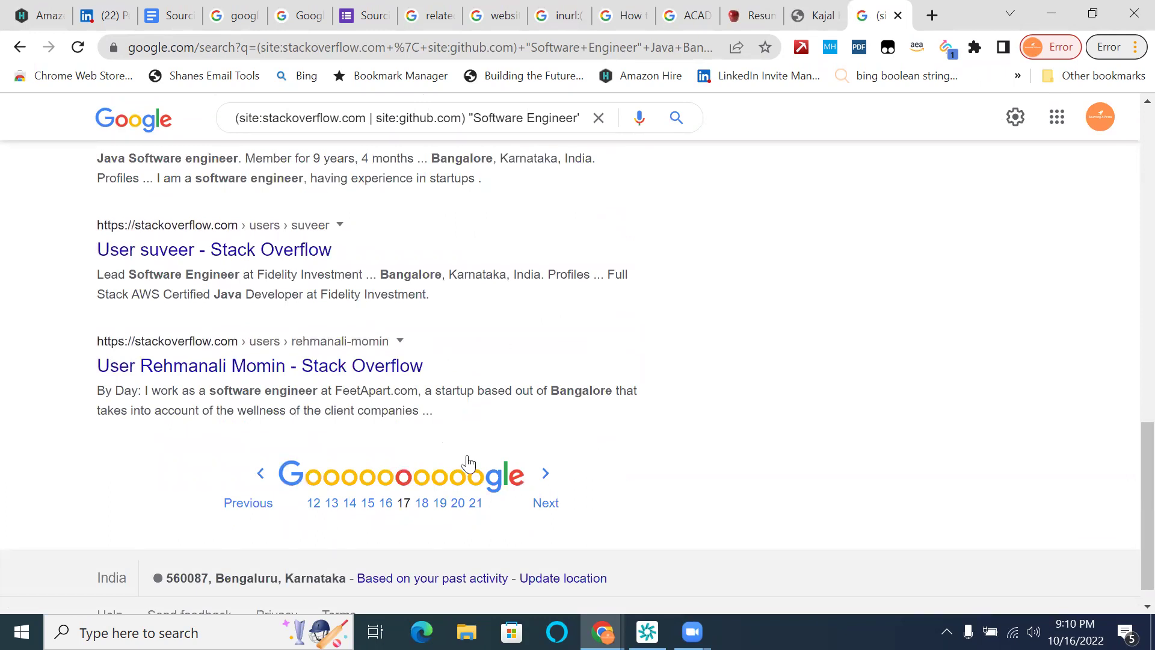
{"action": "left_click", "coordinate": [475, 505]}
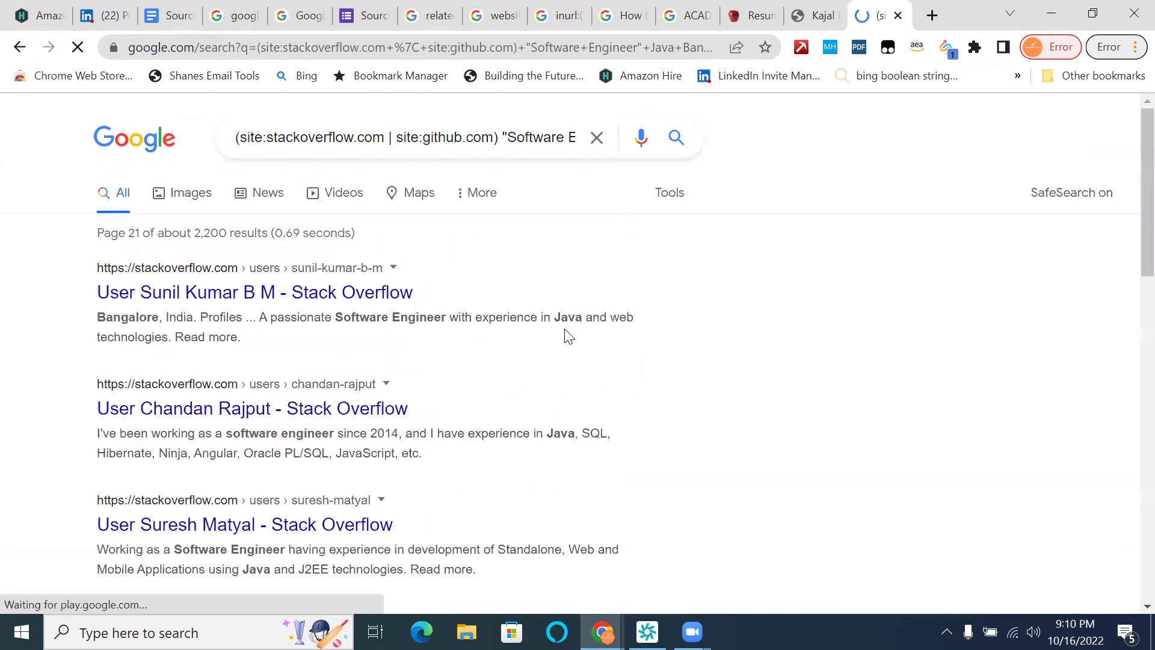
{"action": "scroll", "coordinate": [568, 337], "scroll_direction": "down", "scroll_amount": 8}
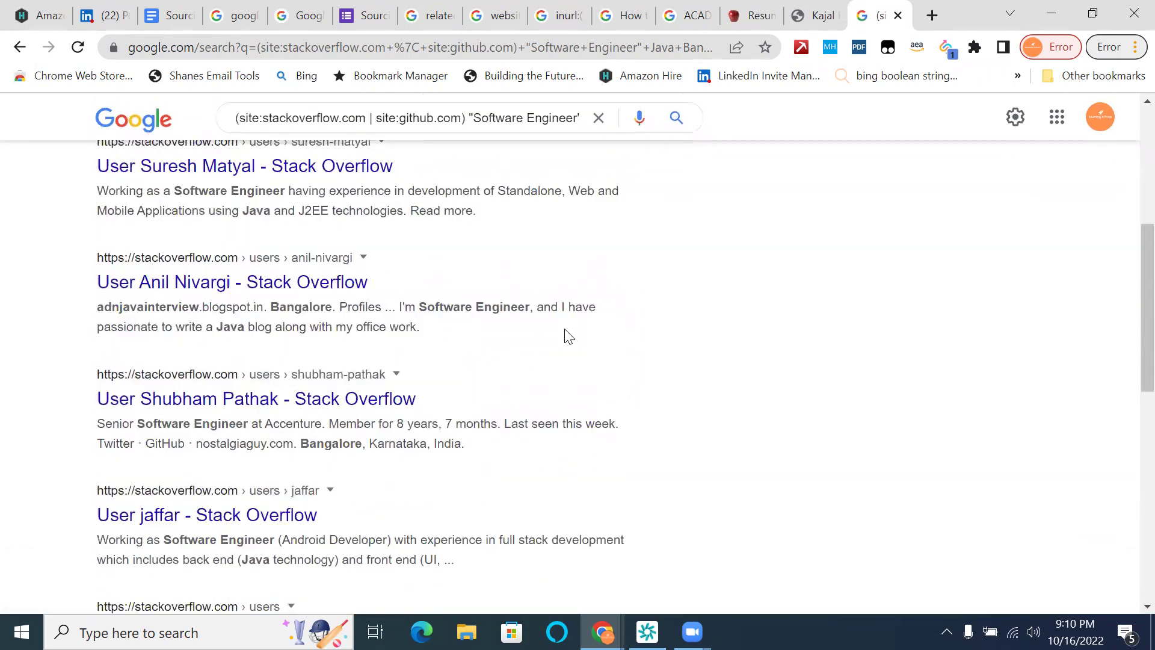
{"action": "scroll", "coordinate": [569, 337], "scroll_direction": "down", "scroll_amount": 8}
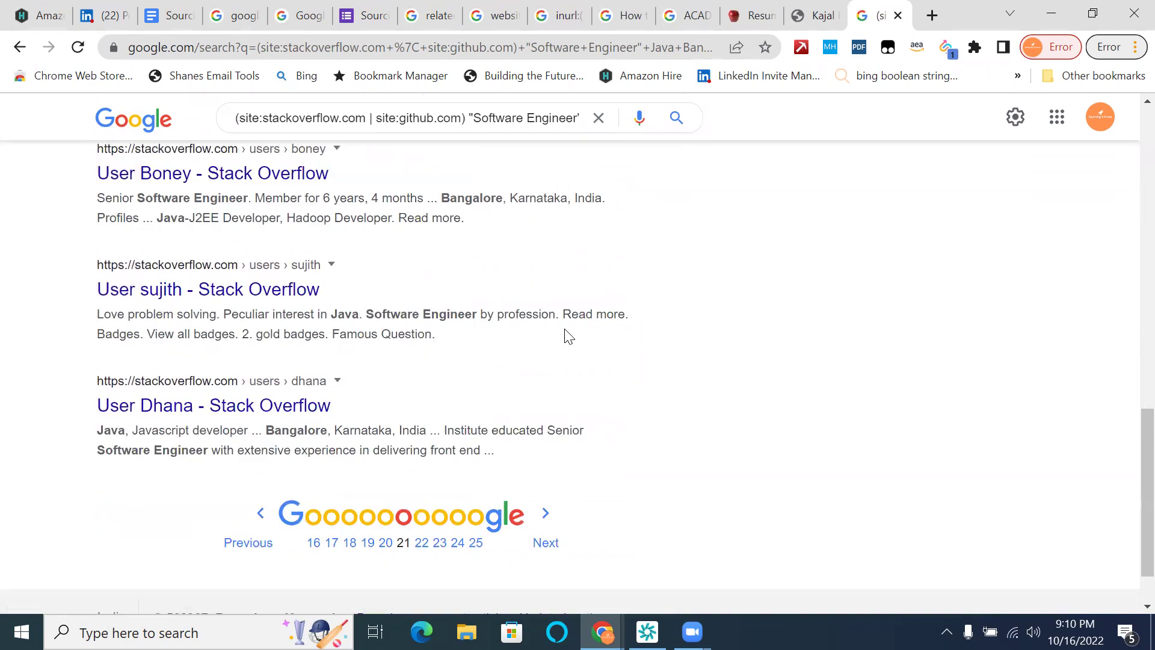
{"action": "scroll", "coordinate": [569, 337], "scroll_direction": "up", "scroll_amount": 15}
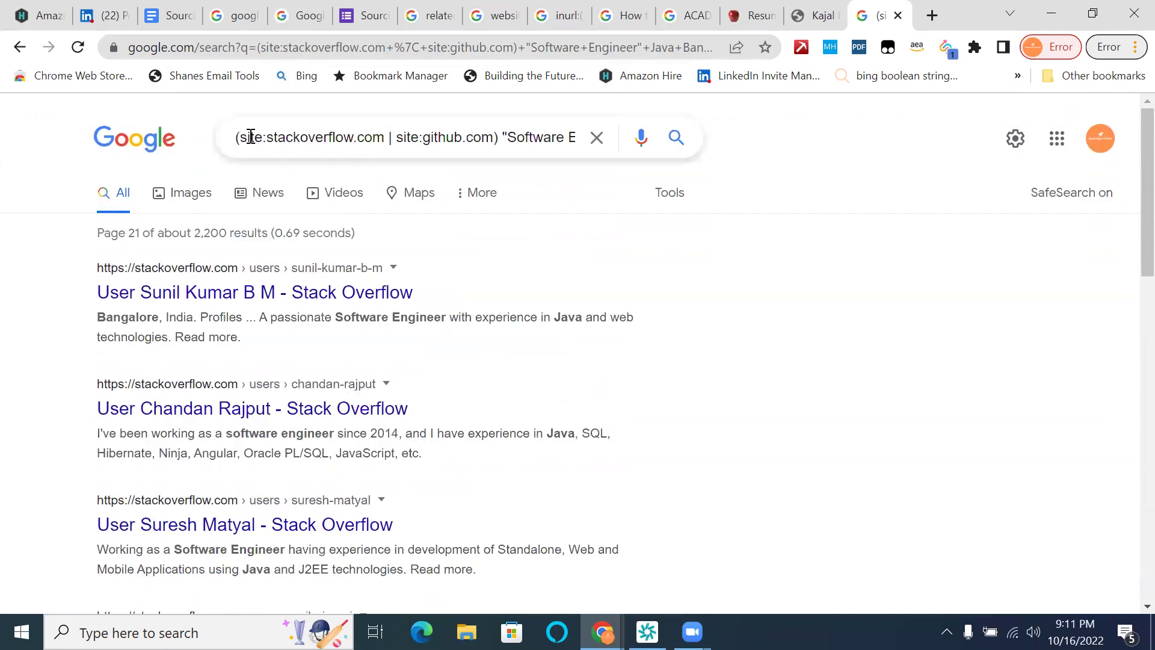
- Fix the opening parenthesis at the start of the site filter group
{"action": "left_click", "coordinate": [242, 138]}
{"action": "key", "text": "BackSpace"}
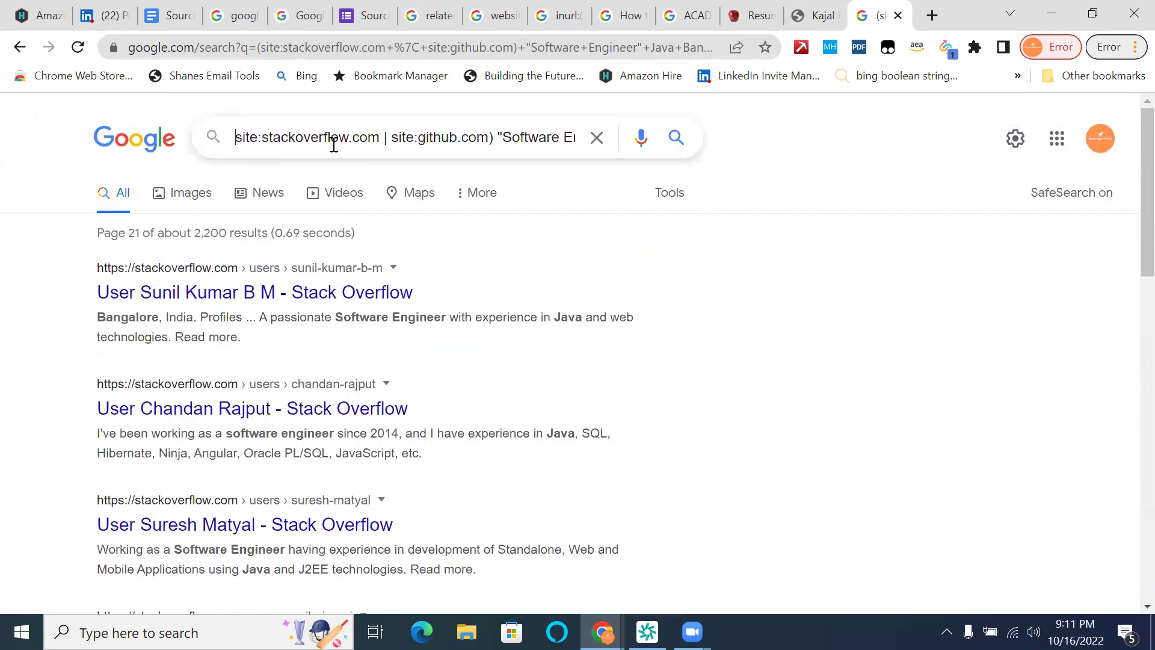
{"action": "left_click_drag", "start_coordinate": [496, 139], "coordinate": [450, 140]}
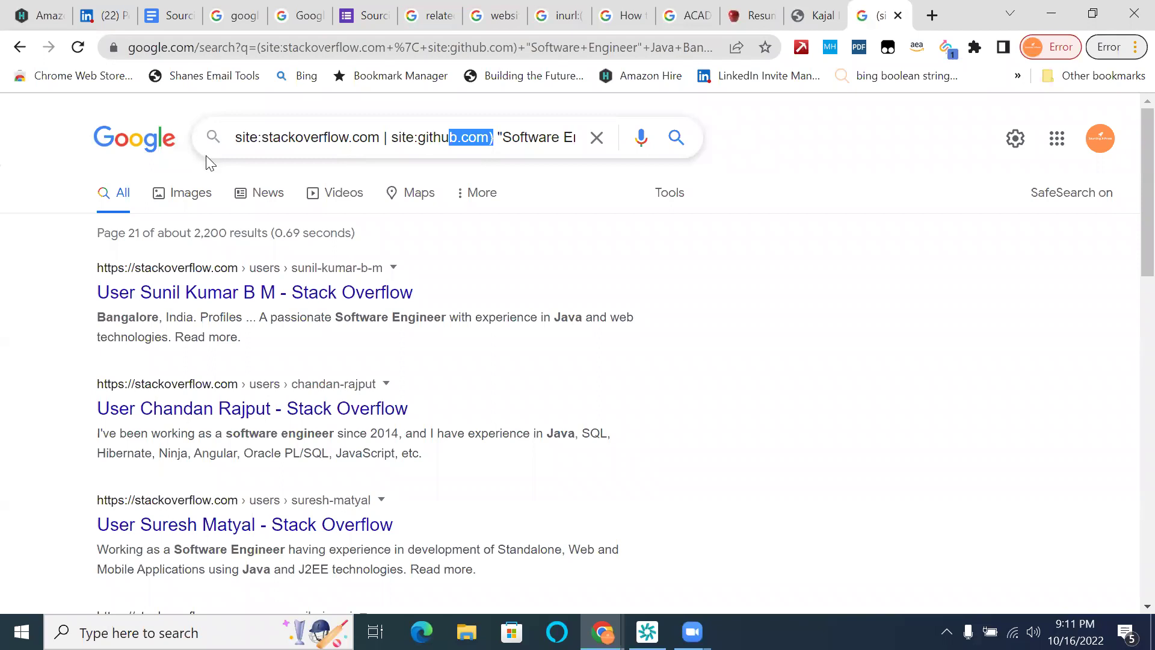
{"action": "left_click", "coordinate": [239, 140]}
{"action": "type", "text": "("}
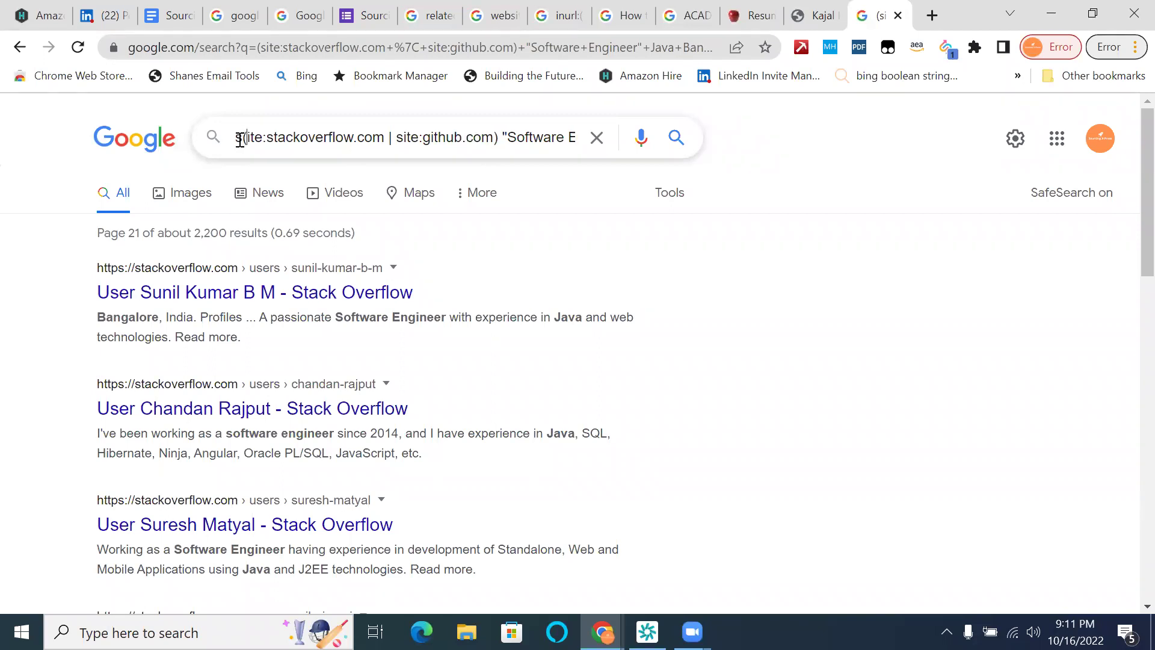
{"action": "key", "text": "BackSpace"}
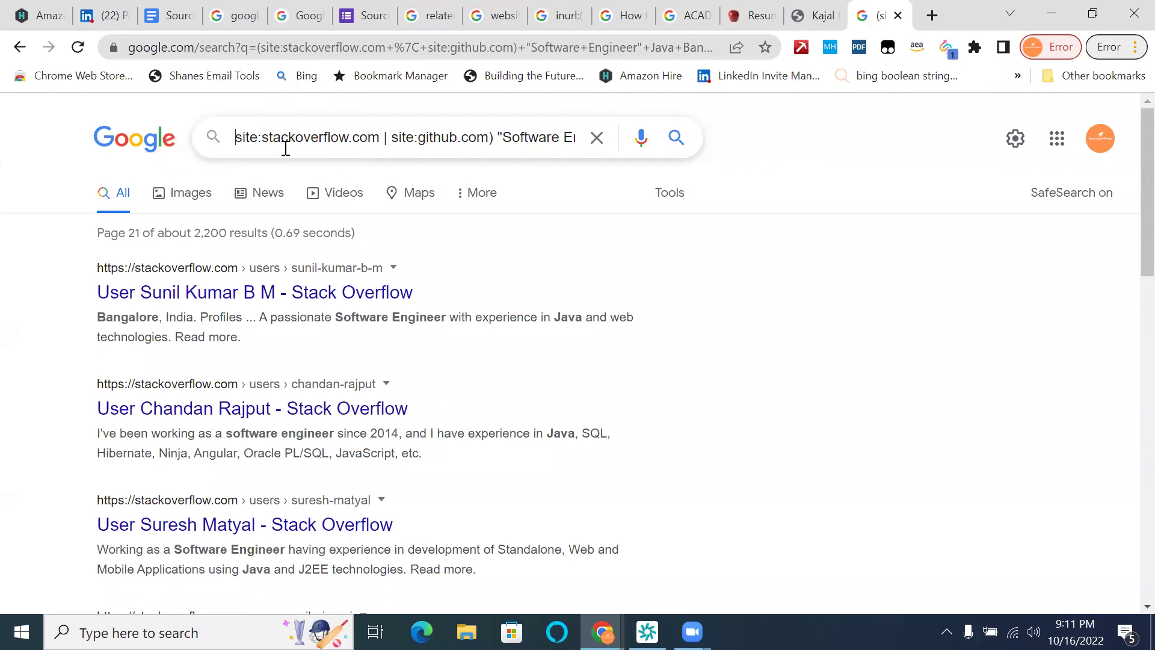
{"action": "type", "text": "("}
- Jump to results page 25 and then the last page, 29
{"action": "scroll", "coordinate": [813, 360], "scroll_direction": "down", "scroll_amount": 15}
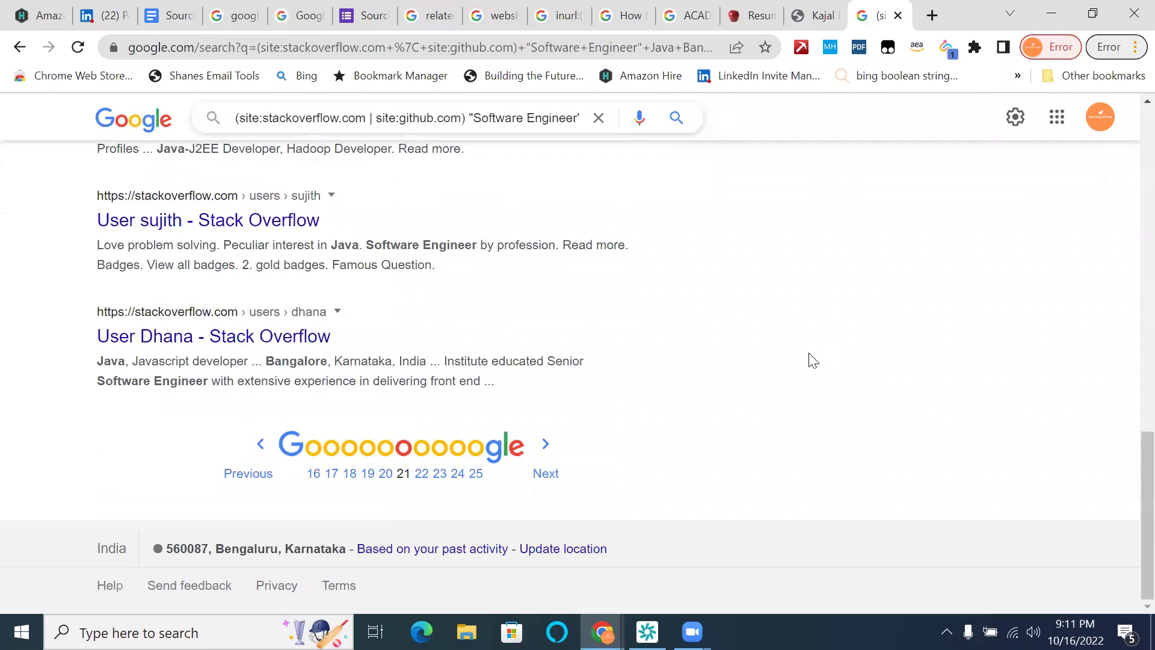
{"action": "left_click", "coordinate": [475, 473]}
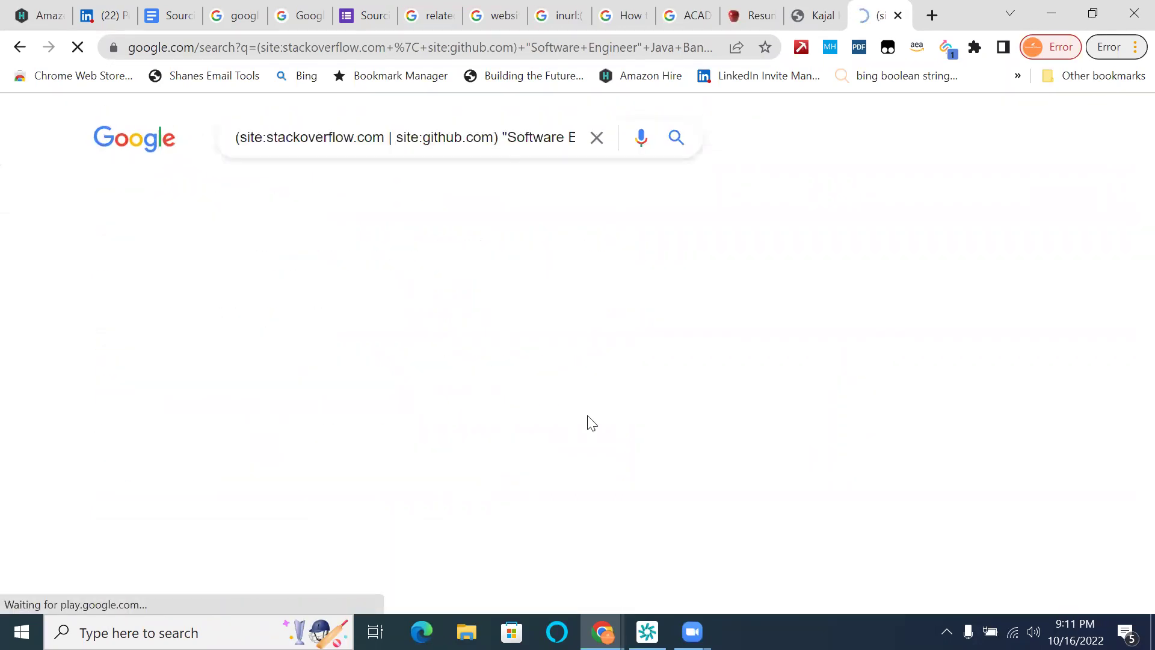
{"action": "scroll", "coordinate": [648, 417], "scroll_direction": "down", "scroll_amount": 10}
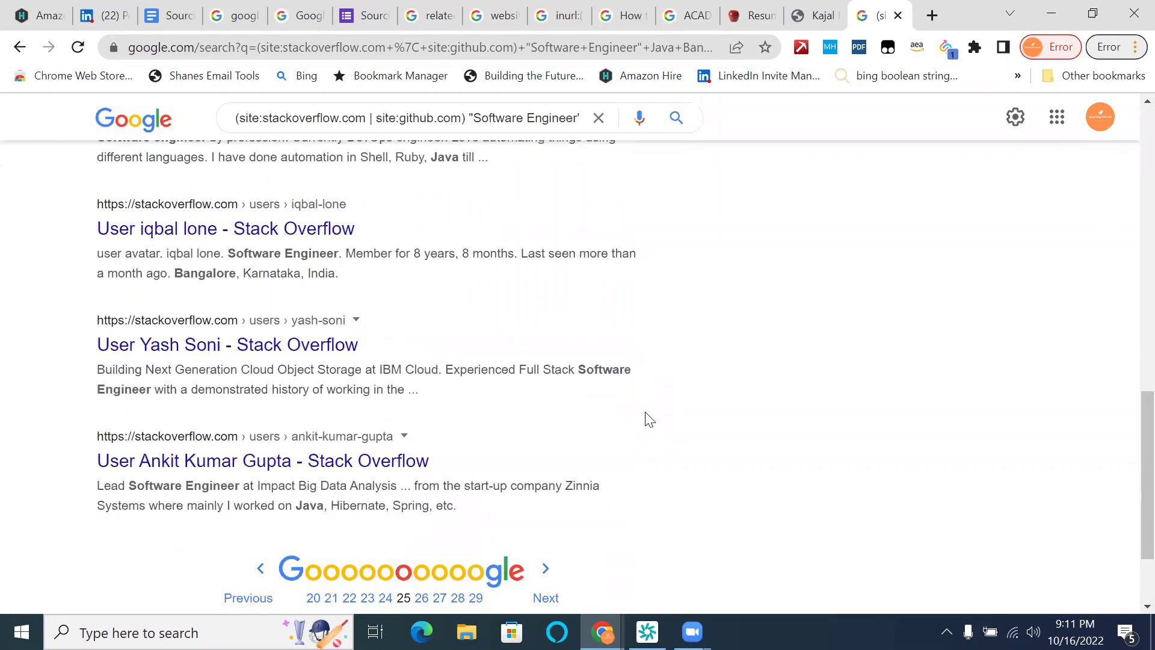
{"action": "left_click", "coordinate": [483, 481]}
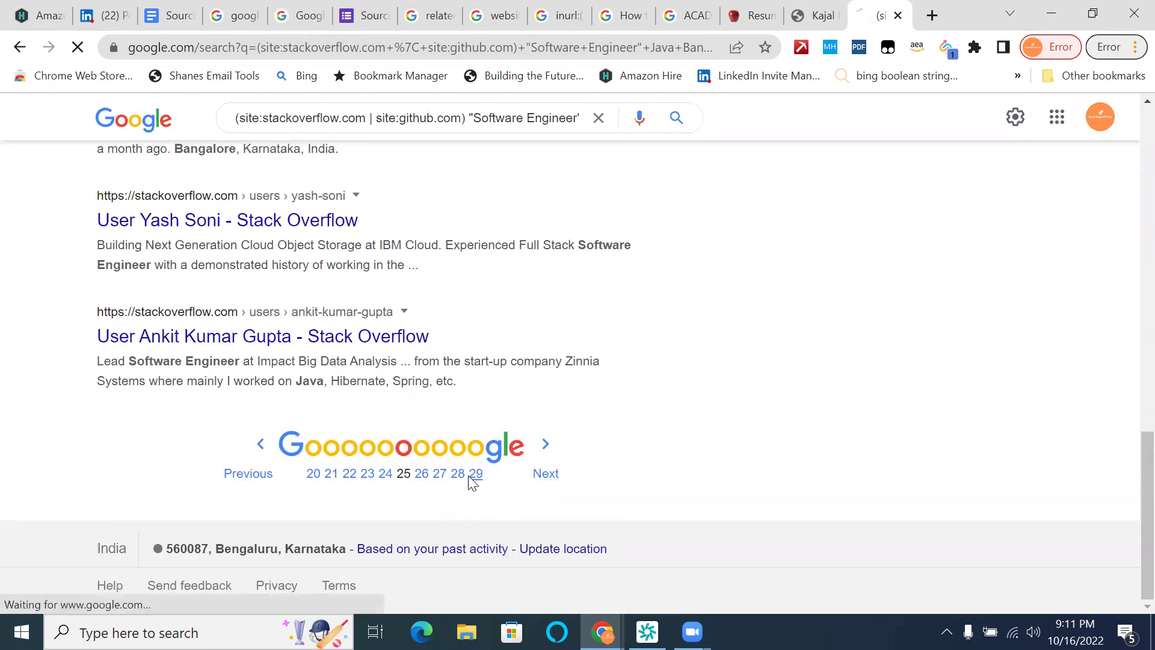
{"action": "scroll", "coordinate": [639, 399], "scroll_direction": "down", "scroll_amount": 5}
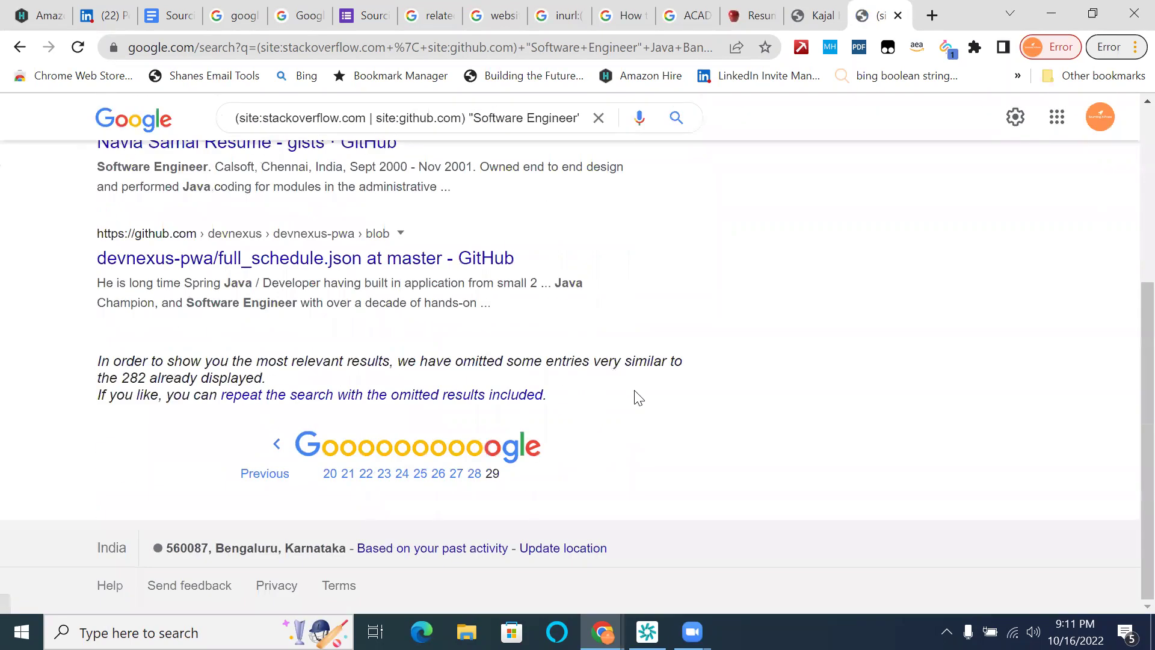
{"action": "scroll", "coordinate": [521, 347], "scroll_direction": "up", "scroll_amount": 5}
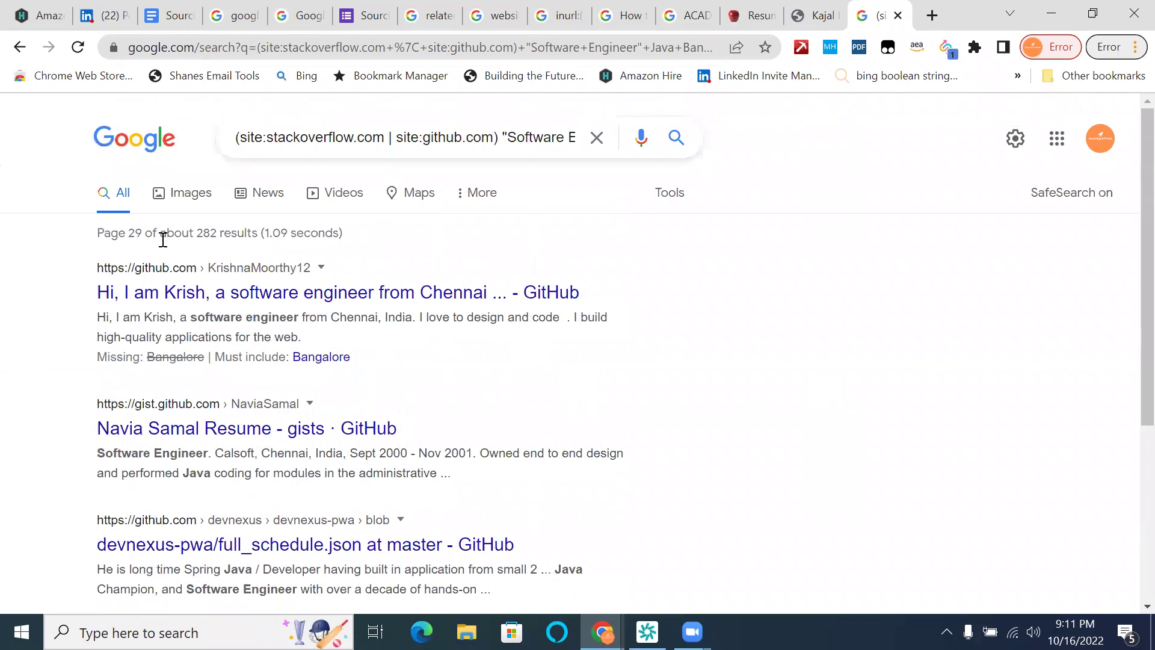
{"action": "scroll", "coordinate": [735, 315], "scroll_direction": "down", "scroll_amount": 5}
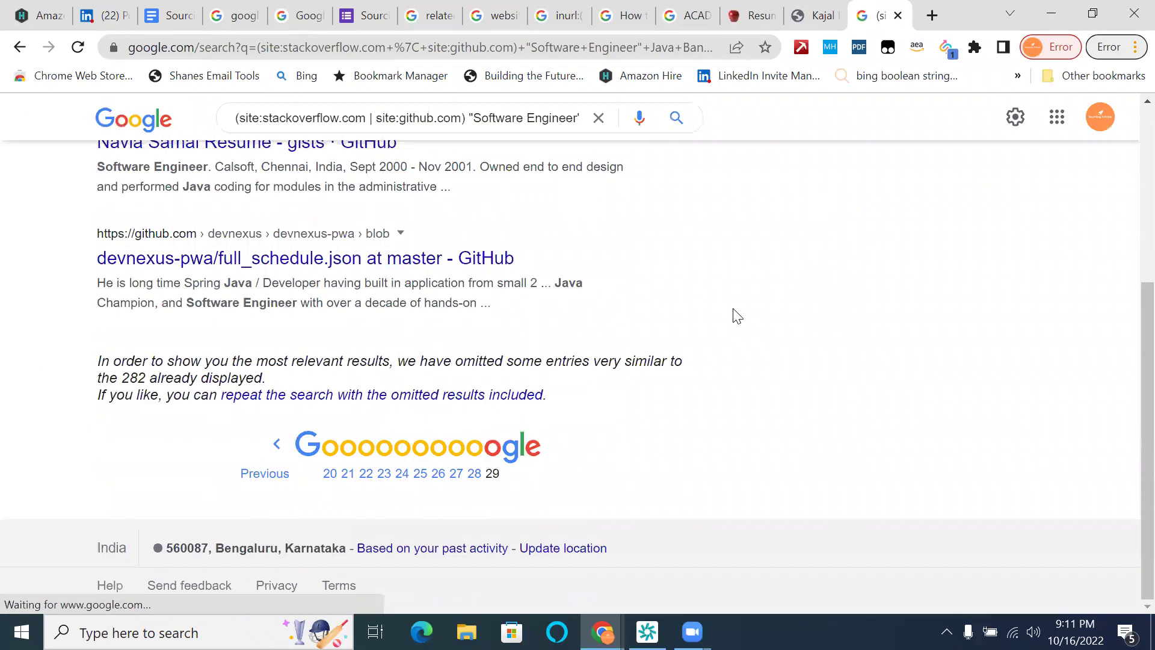
- Repeat the search with omitted results included and go to pages 14 and 18
{"action": "left_click", "coordinate": [530, 399]}
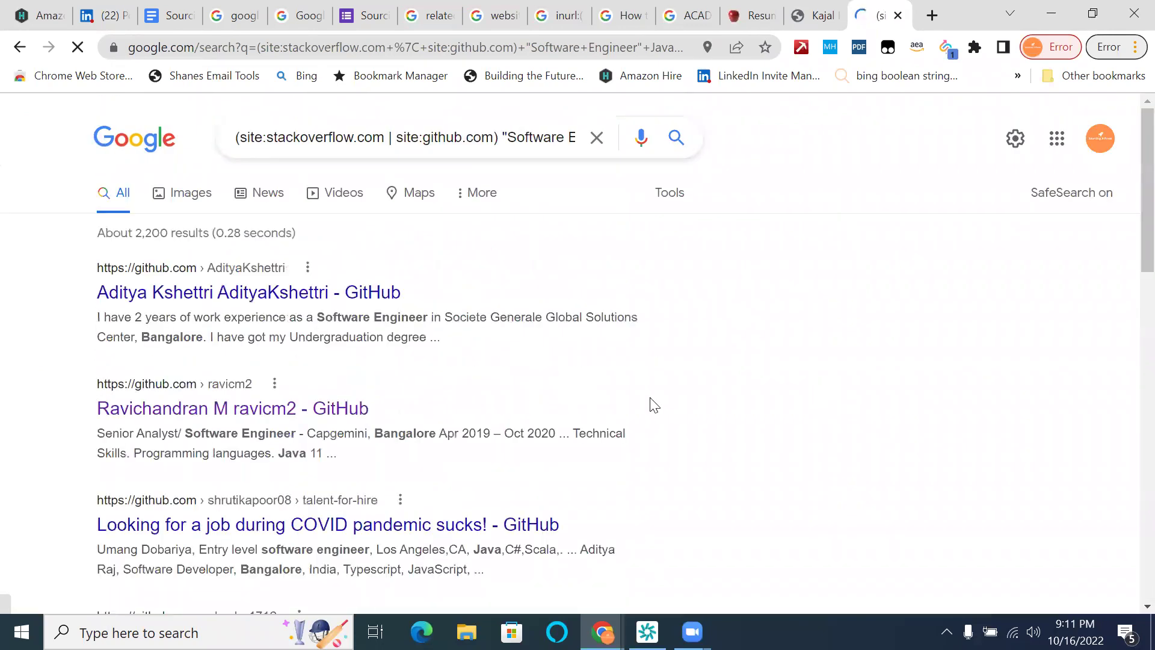
{"action": "scroll", "coordinate": [652, 405], "scroll_direction": "down", "scroll_amount": 5}
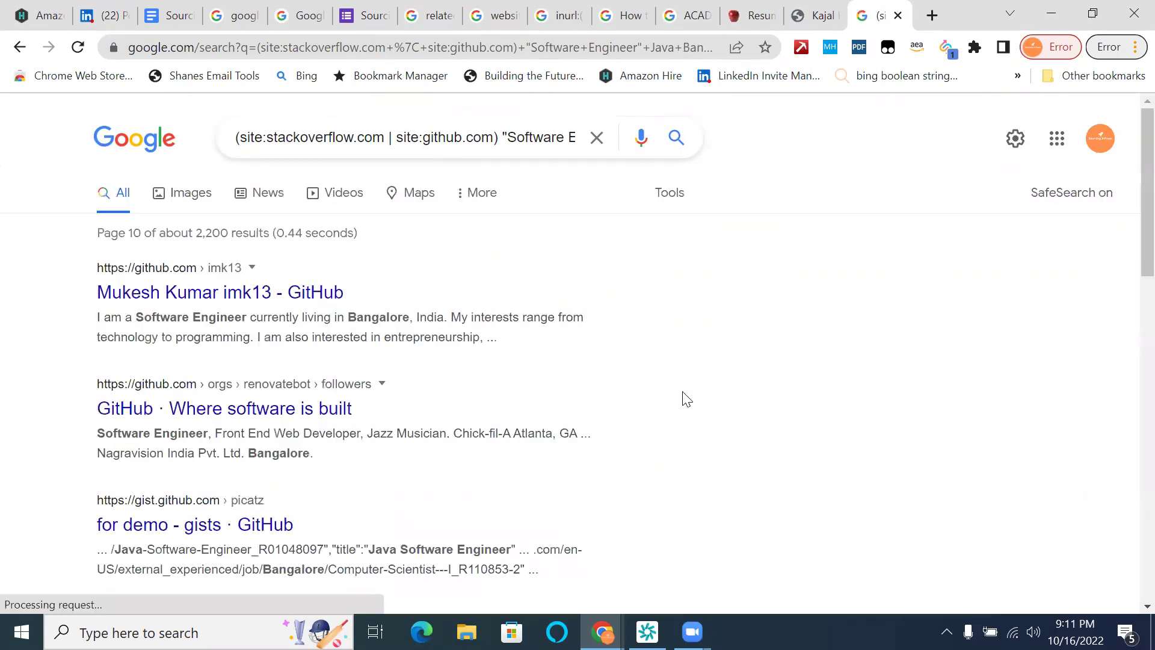
{"action": "scroll", "coordinate": [685, 398], "scroll_direction": "down", "scroll_amount": 10}
{"action": "left_click", "coordinate": [476, 474]}
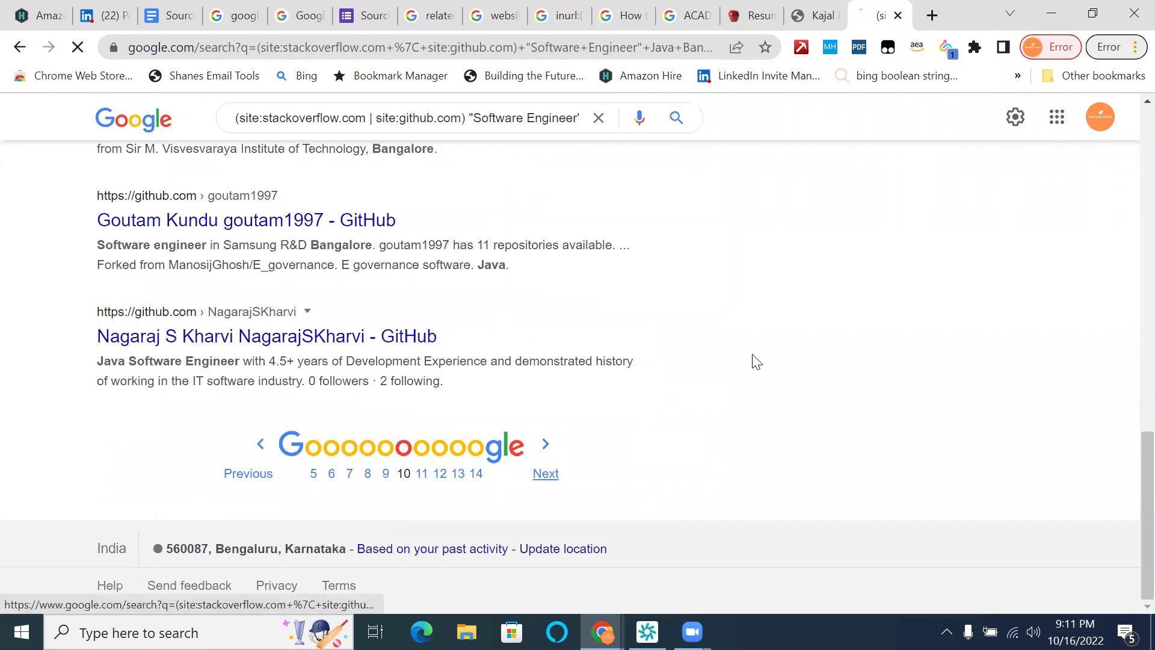
{"action": "scroll", "coordinate": [765, 360], "scroll_direction": "down", "scroll_amount": 10}
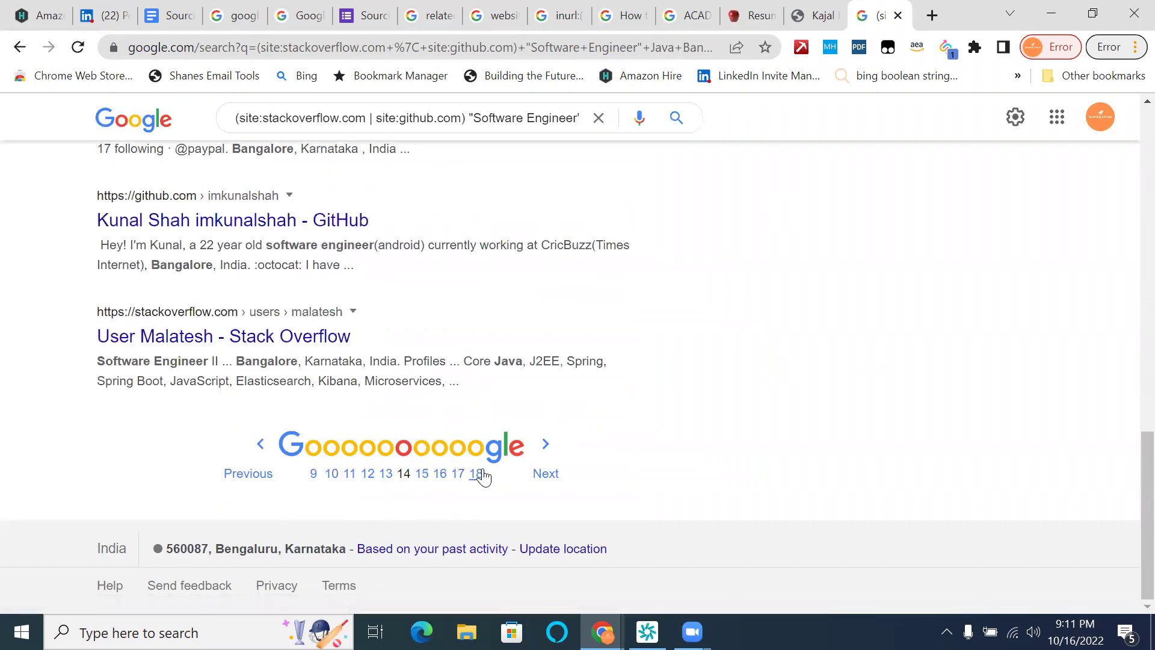
{"action": "left_click", "coordinate": [482, 476]}
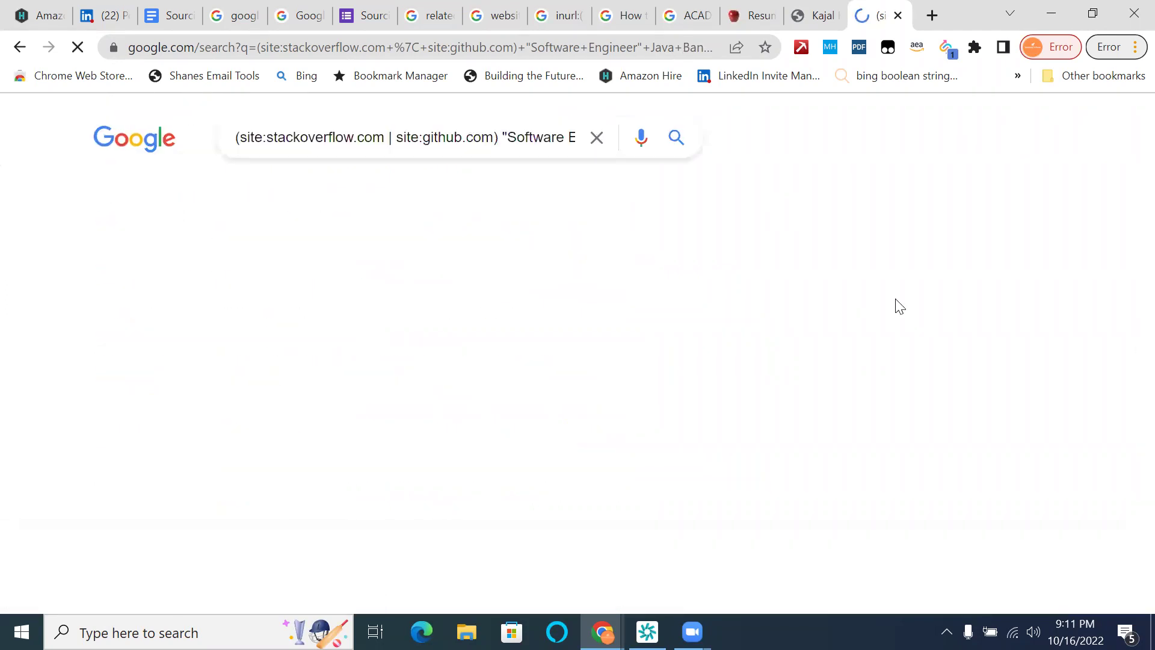
- Continue to pages 22, 26 and the final page, 29
{"action": "scroll", "coordinate": [900, 306], "scroll_direction": "down", "scroll_amount": 6}
{"action": "scroll", "coordinate": [900, 307], "scroll_direction": "down", "scroll_amount": 5}
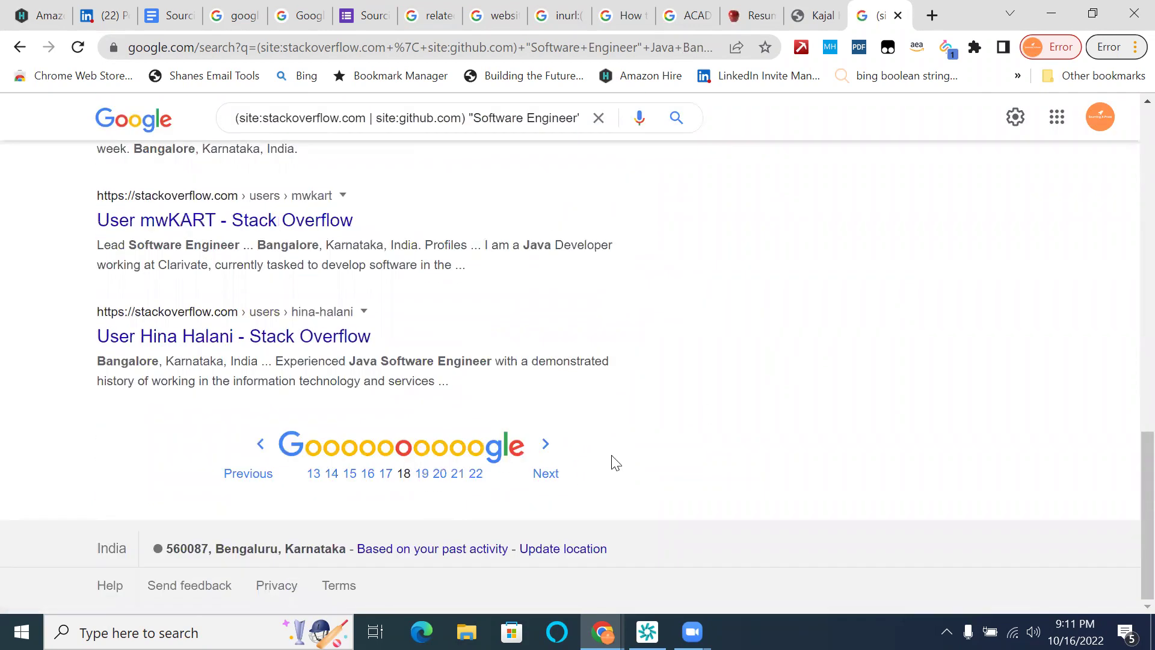
{"action": "left_click", "coordinate": [476, 475]}
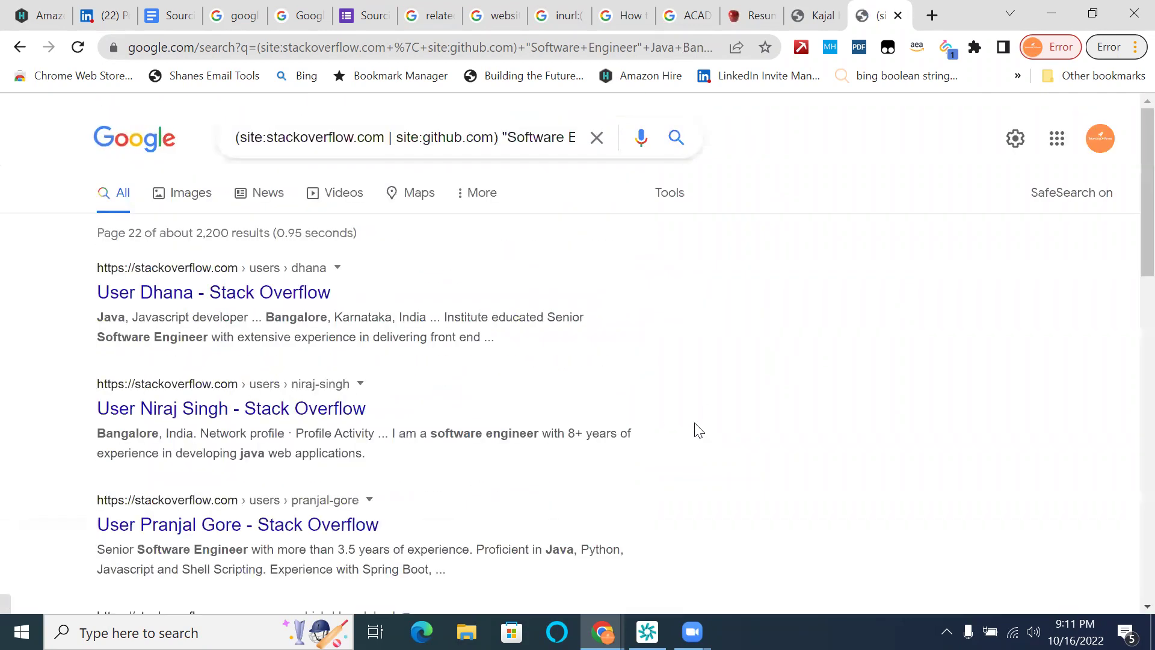
{"action": "scroll", "coordinate": [698, 431], "scroll_direction": "down", "scroll_amount": 10}
{"action": "left_click", "coordinate": [481, 479]}
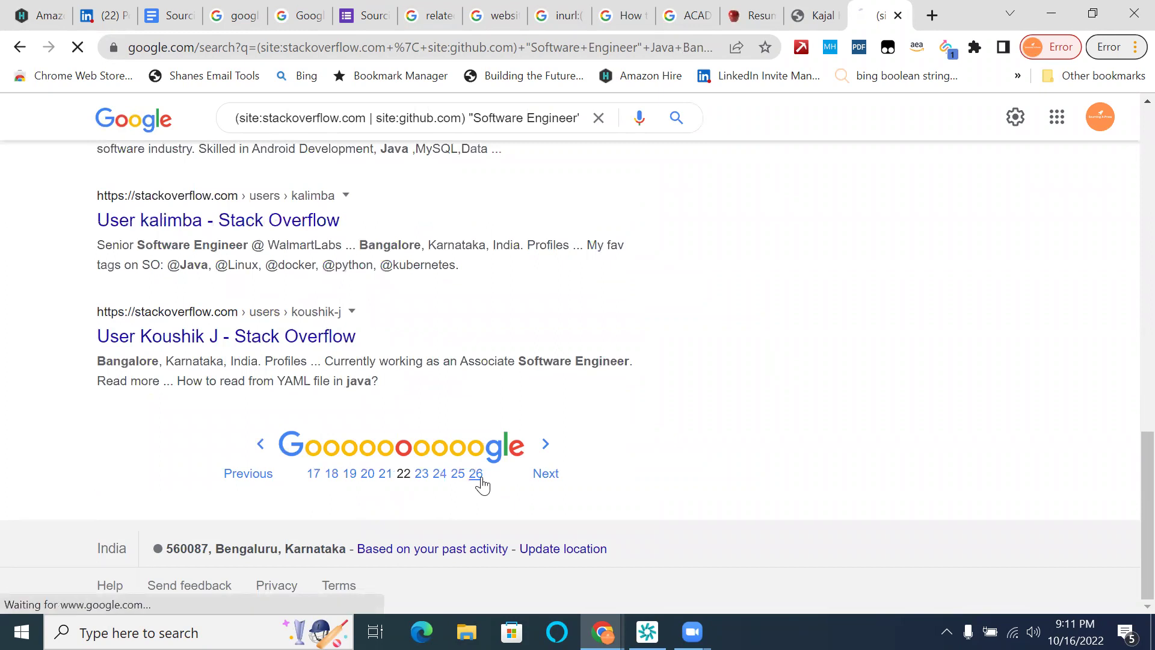
{"action": "scroll", "coordinate": [698, 392], "scroll_direction": "down", "scroll_amount": 10}
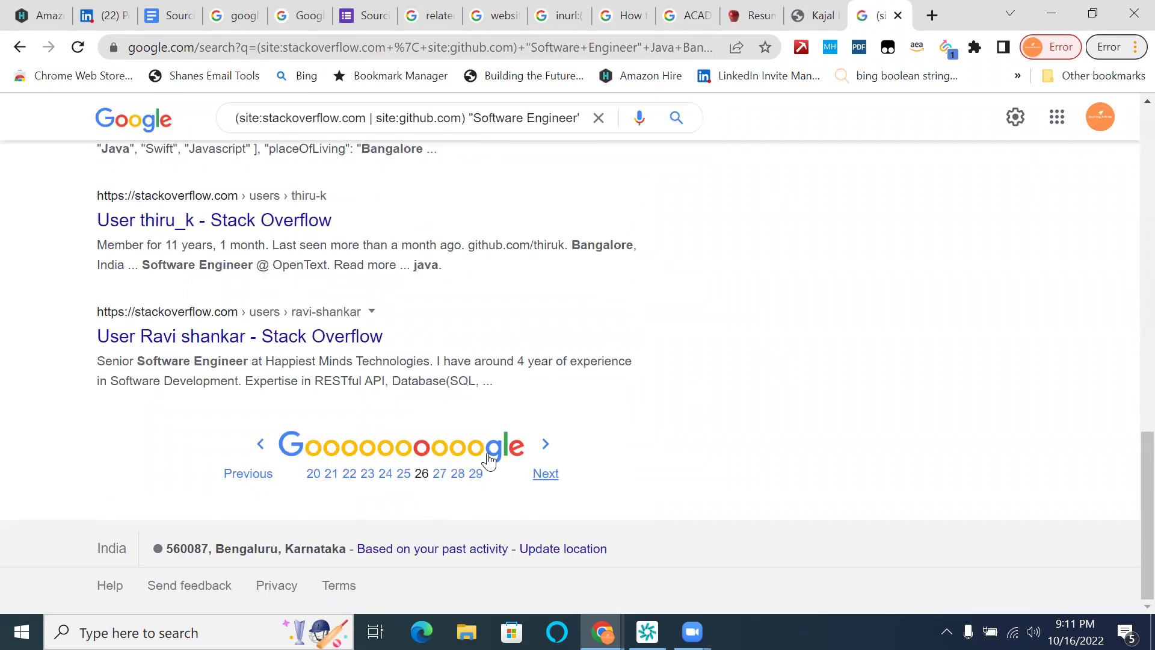
{"action": "left_click", "coordinate": [479, 473]}
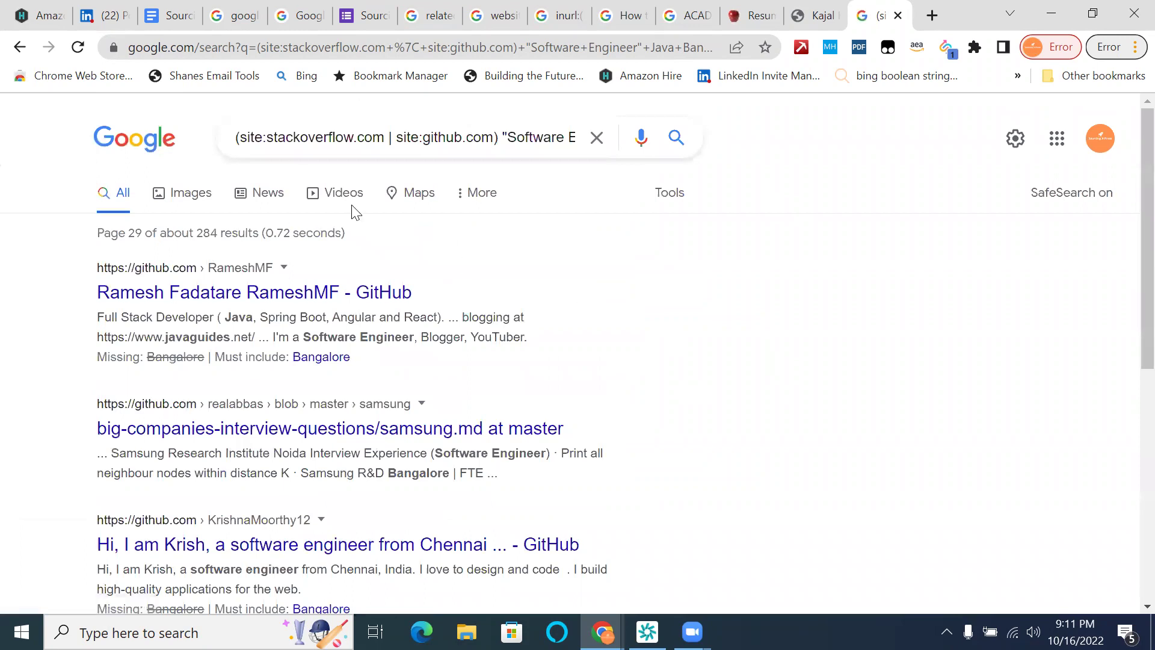
{"action": "left_click", "coordinate": [245, 134]}
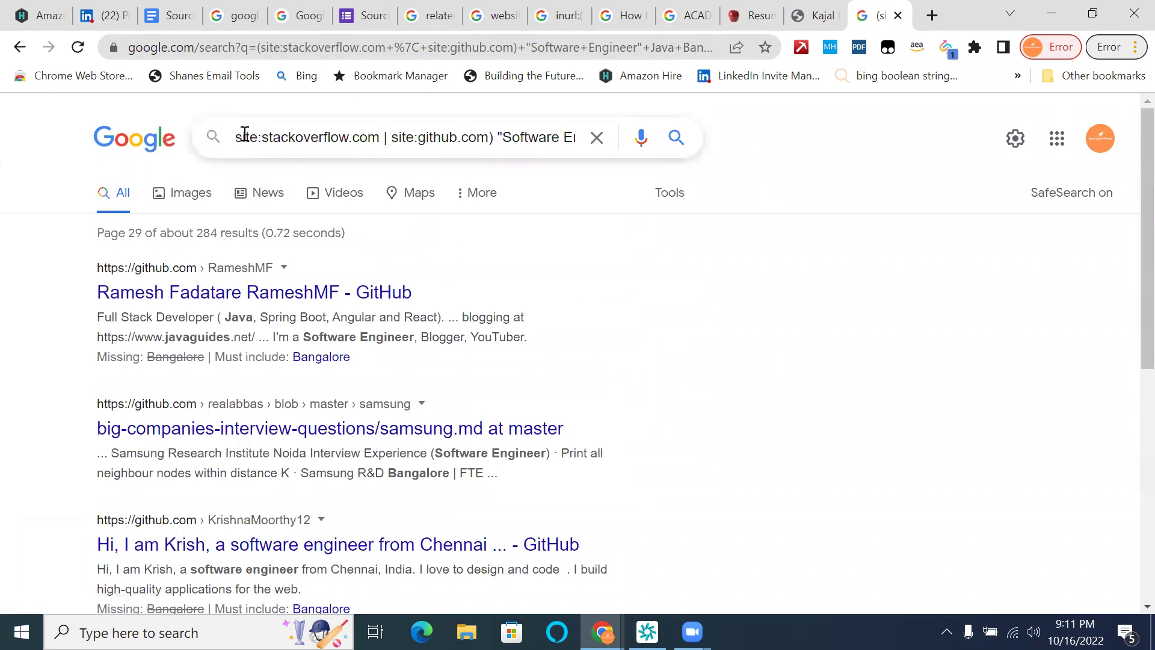
- Delete the ' | site:github.com)' filter and run the Stack Overflow-only search
{"action": "left_click_drag", "start_coordinate": [494, 140], "coordinate": [380, 148]}
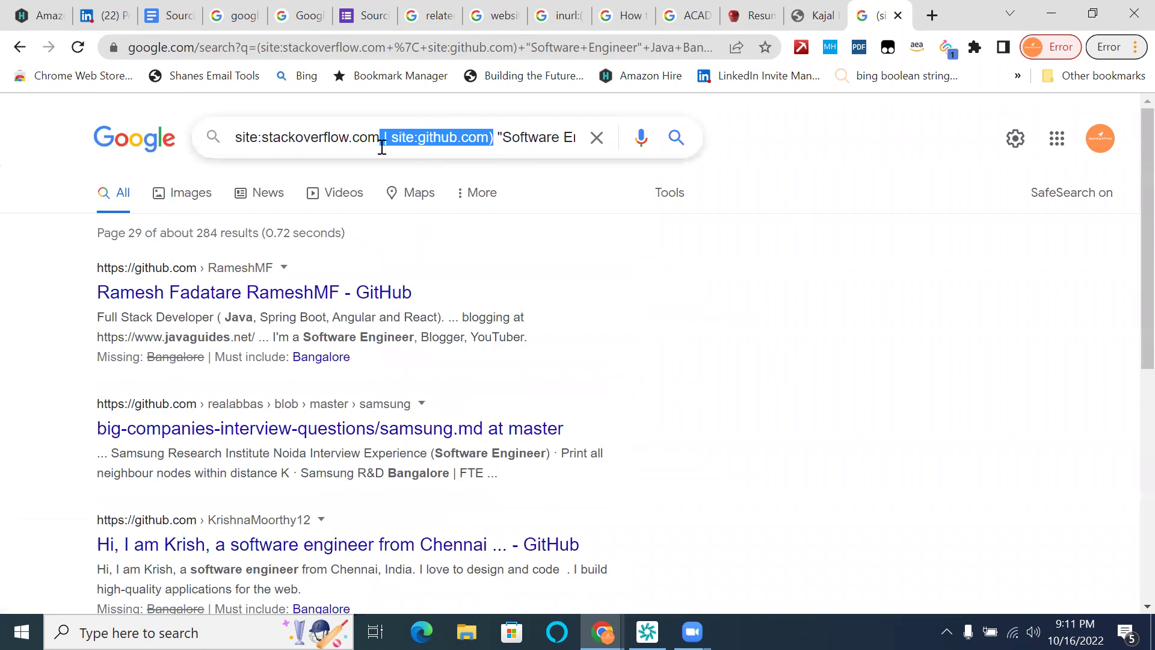
{"action": "key", "text": "BackSpace"}
{"action": "key", "text": "Return"}
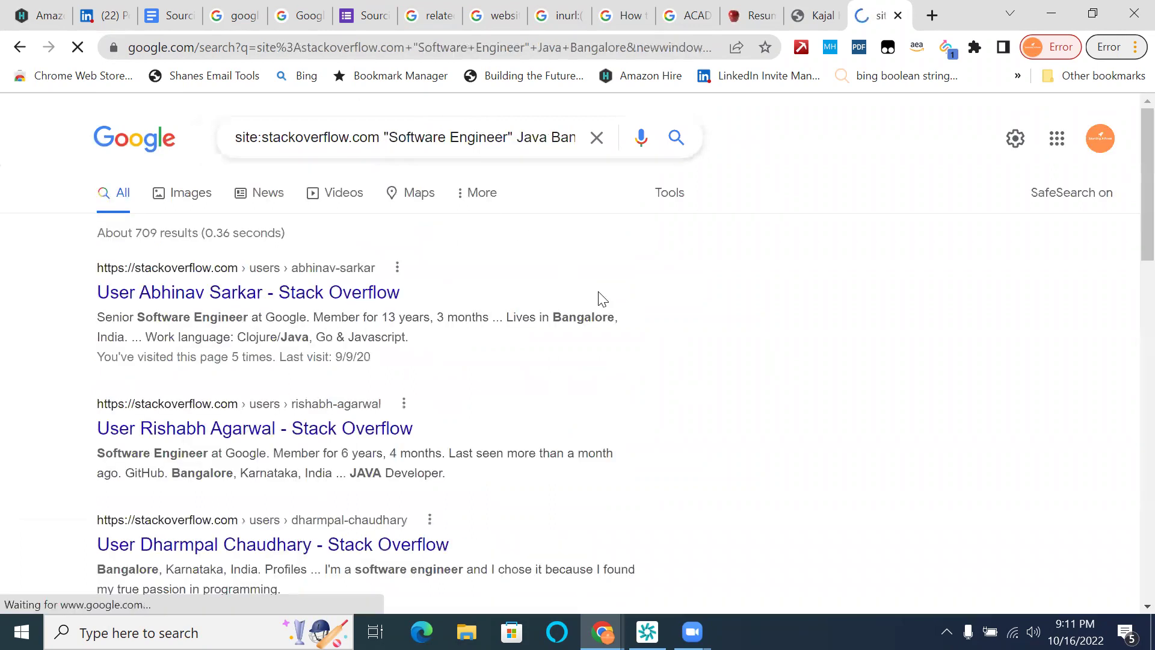
- Page through results 10, 14, 18, 22 and 26 until the unusual-traffic check appears
{"action": "scroll", "coordinate": [598, 297], "scroll_direction": "down", "scroll_amount": 15}
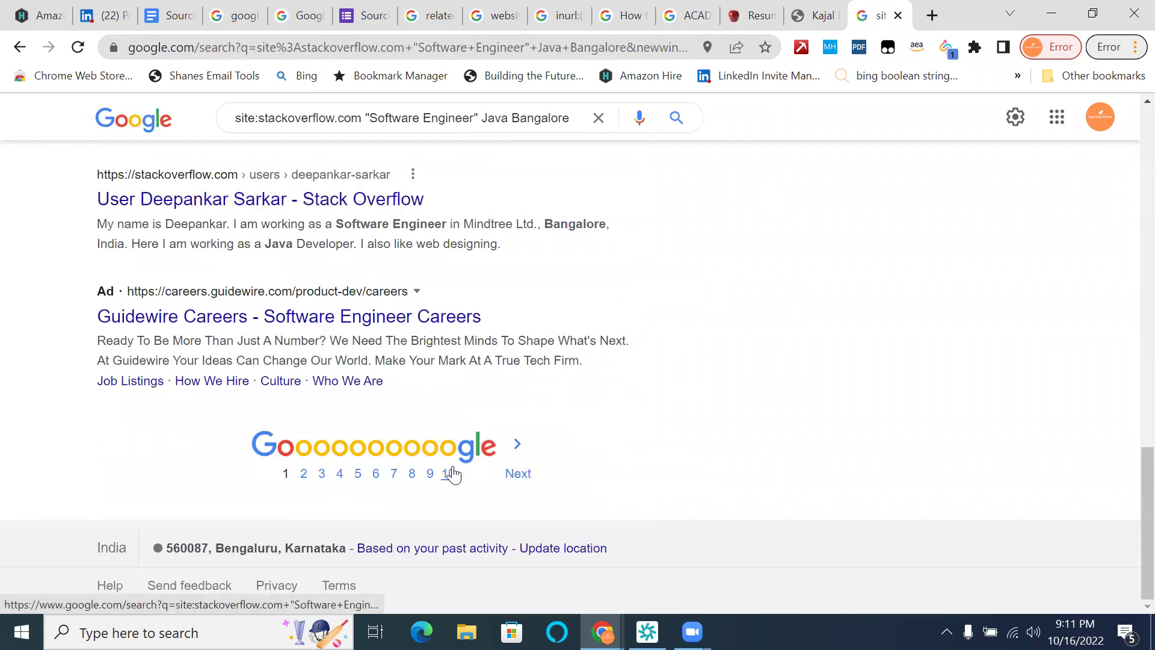
{"action": "left_click", "coordinate": [456, 464]}
{"action": "scroll", "coordinate": [620, 349], "scroll_direction": "down", "scroll_amount": 10}
{"action": "scroll", "coordinate": [623, 350], "scroll_direction": "down", "scroll_amount": 2}
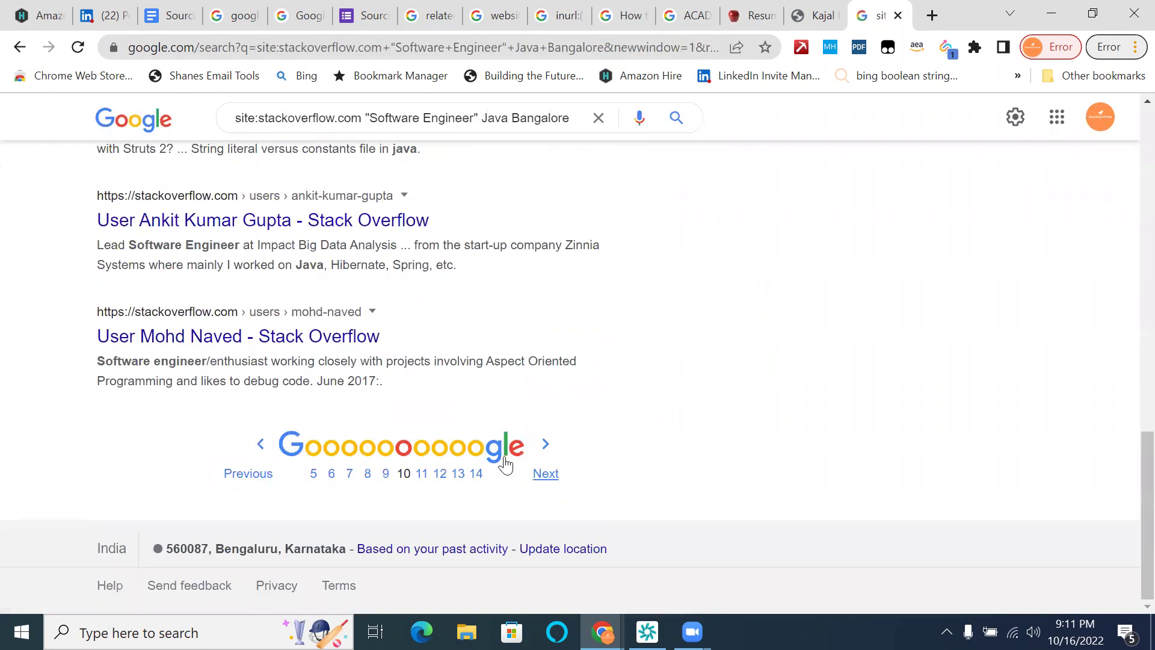
{"action": "left_click", "coordinate": [476, 473]}
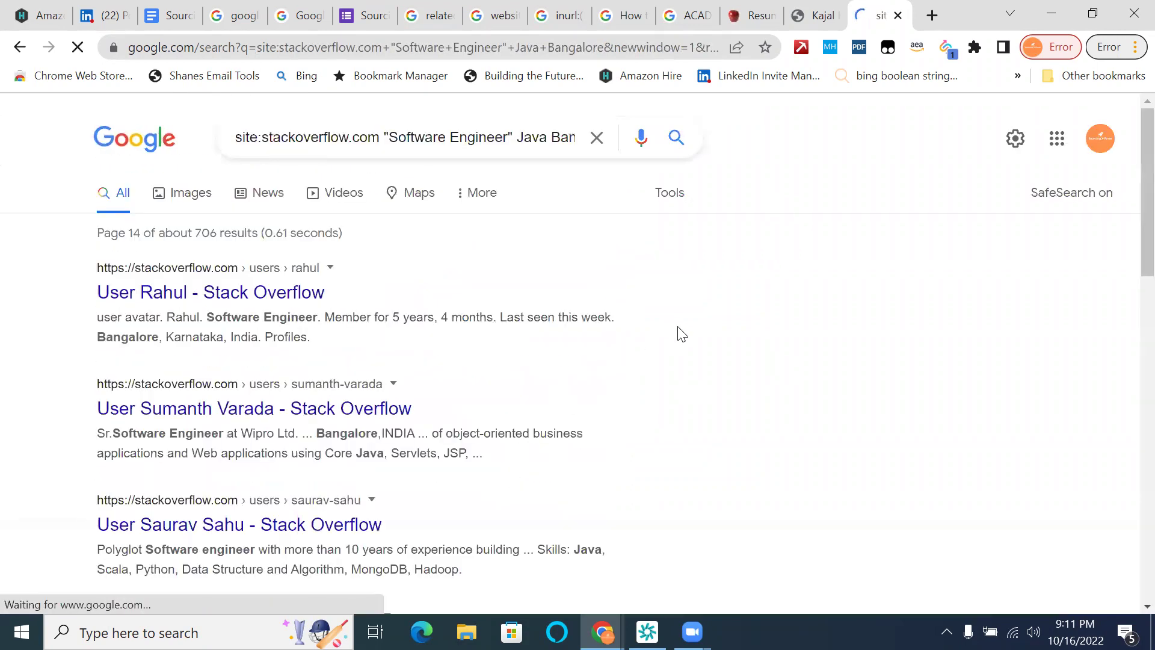
{"action": "scroll", "coordinate": [677, 332], "scroll_direction": "down", "scroll_amount": 6}
{"action": "scroll", "coordinate": [682, 334], "scroll_direction": "down", "scroll_amount": 3}
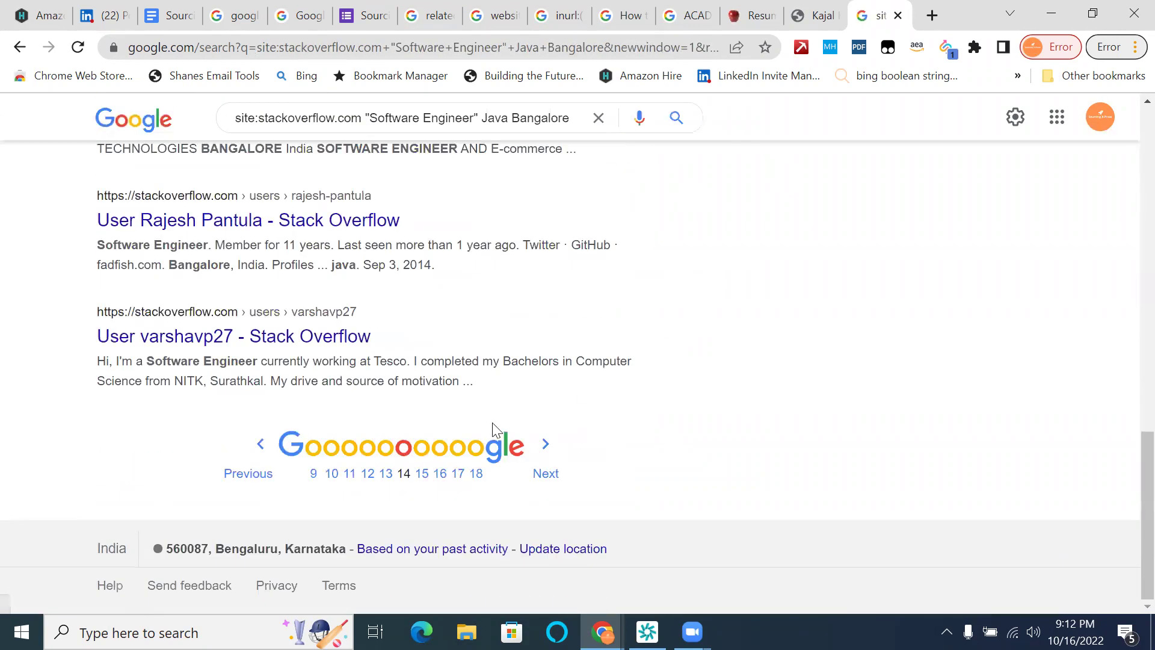
{"action": "left_click", "coordinate": [475, 474]}
{"action": "scroll", "coordinate": [691, 335], "scroll_direction": "down", "scroll_amount": 10}
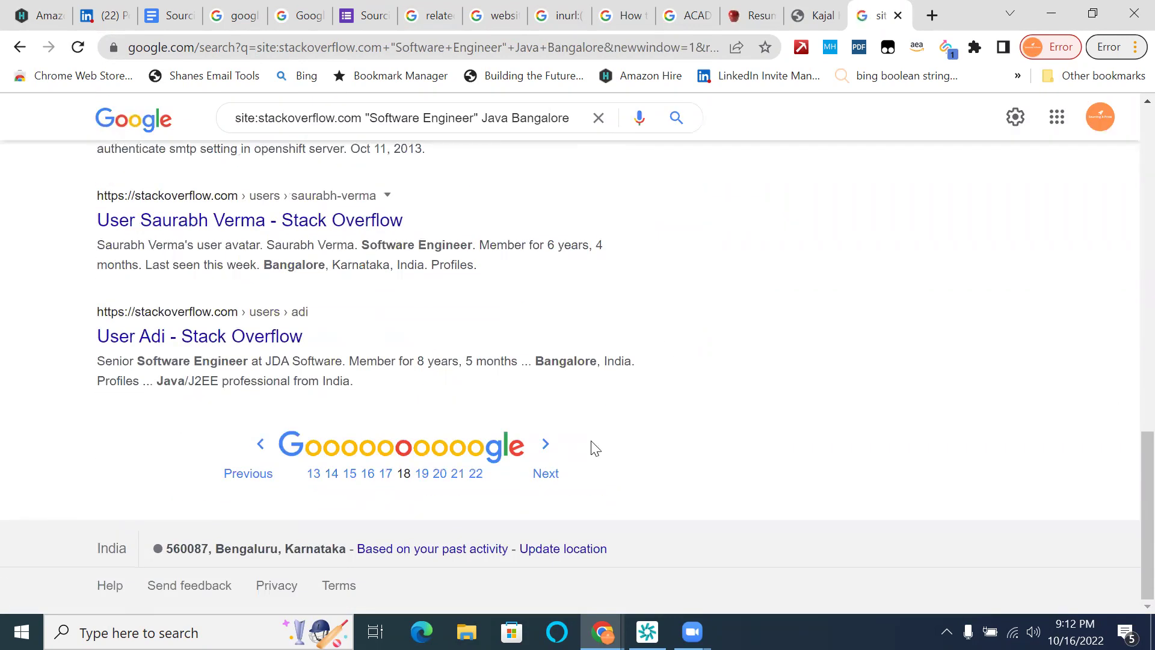
{"action": "left_click", "coordinate": [473, 478]}
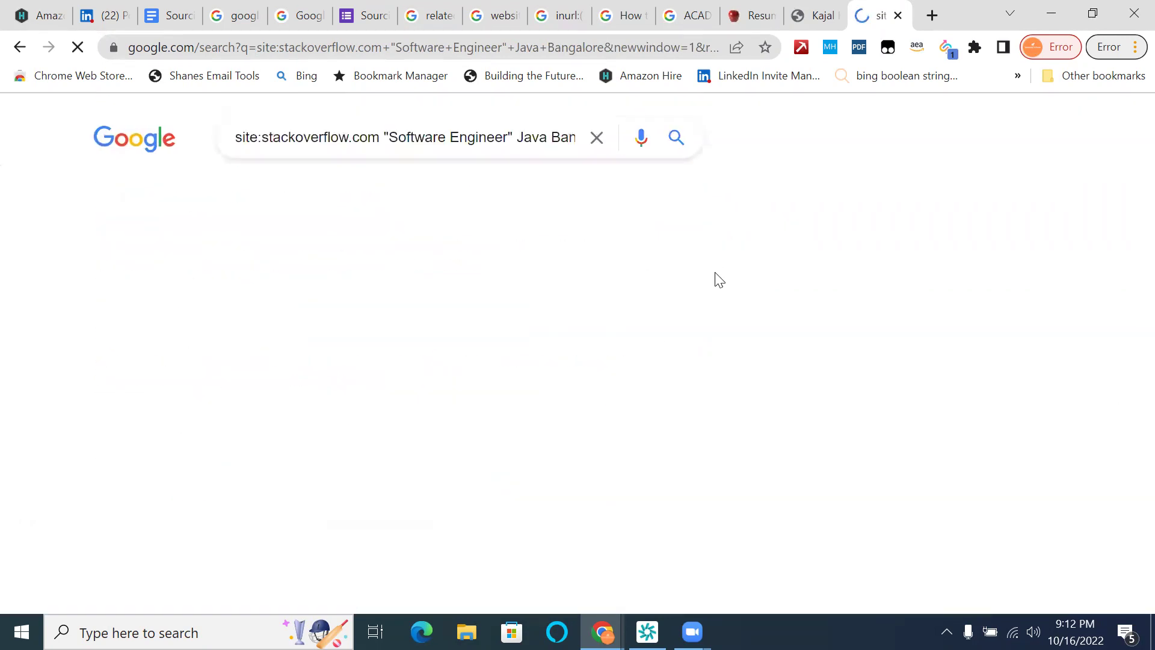
{"action": "scroll", "coordinate": [720, 280], "scroll_direction": "down", "scroll_amount": 10}
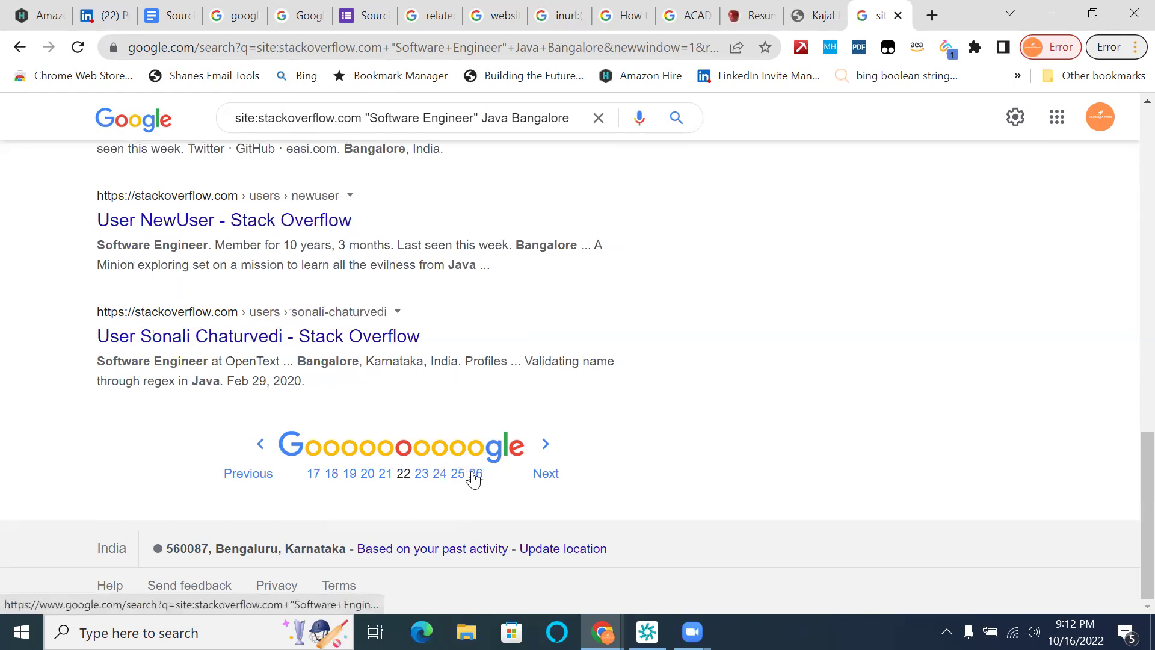
{"action": "left_click", "coordinate": [474, 478]}
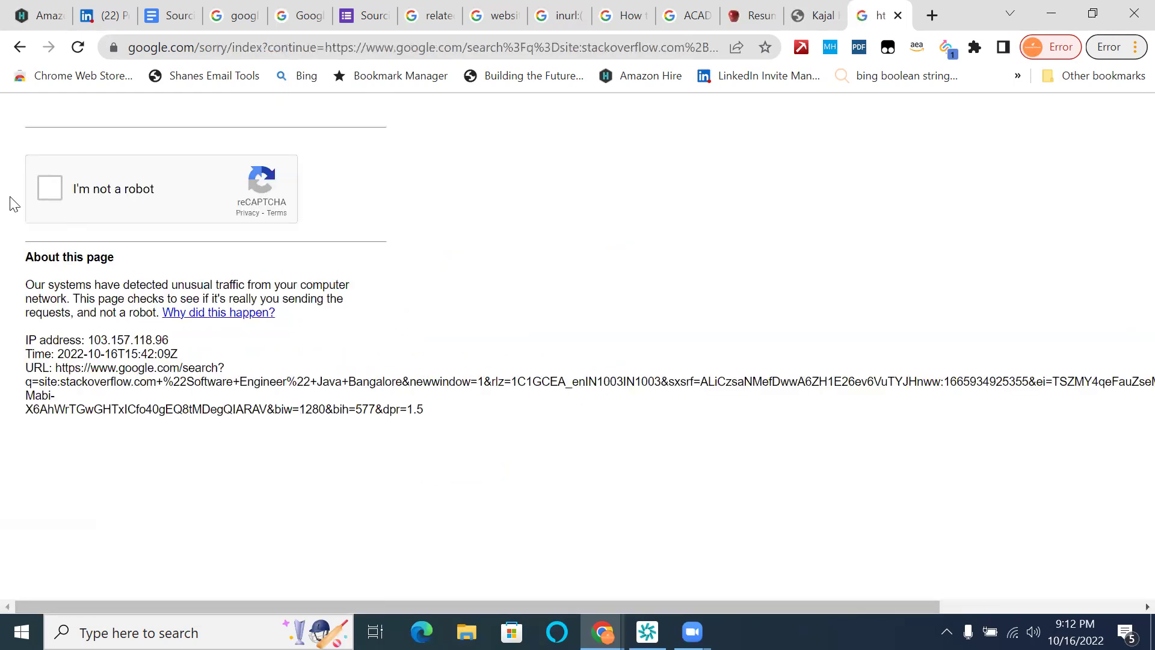
- Pass the robot check and jump to the last results page, 29
{"action": "left_click", "coordinate": [65, 188]}
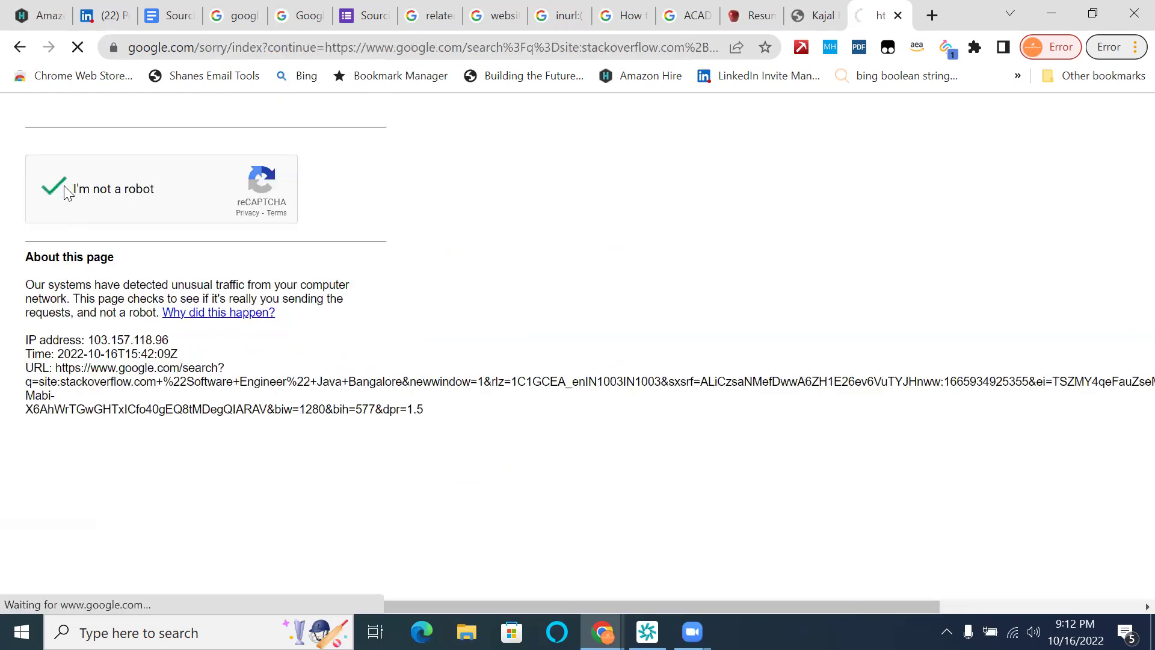
{"action": "scroll", "coordinate": [621, 294], "scroll_direction": "down", "scroll_amount": 5}
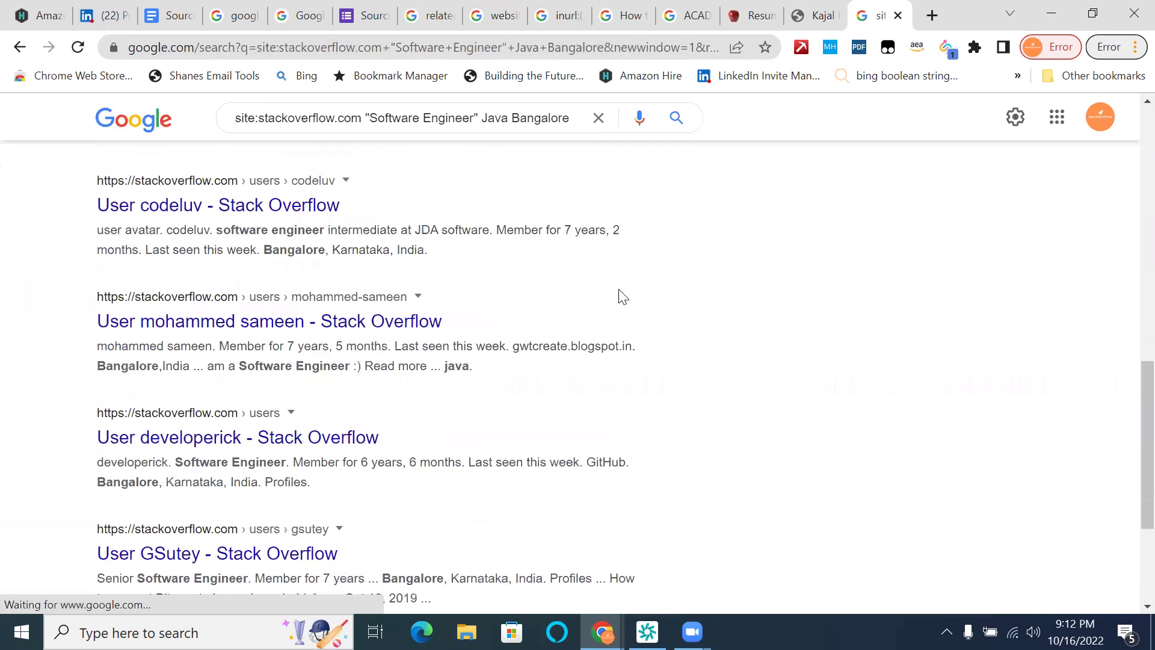
{"action": "scroll", "coordinate": [623, 296], "scroll_direction": "down", "scroll_amount": 4}
{"action": "left_click", "coordinate": [473, 475]}
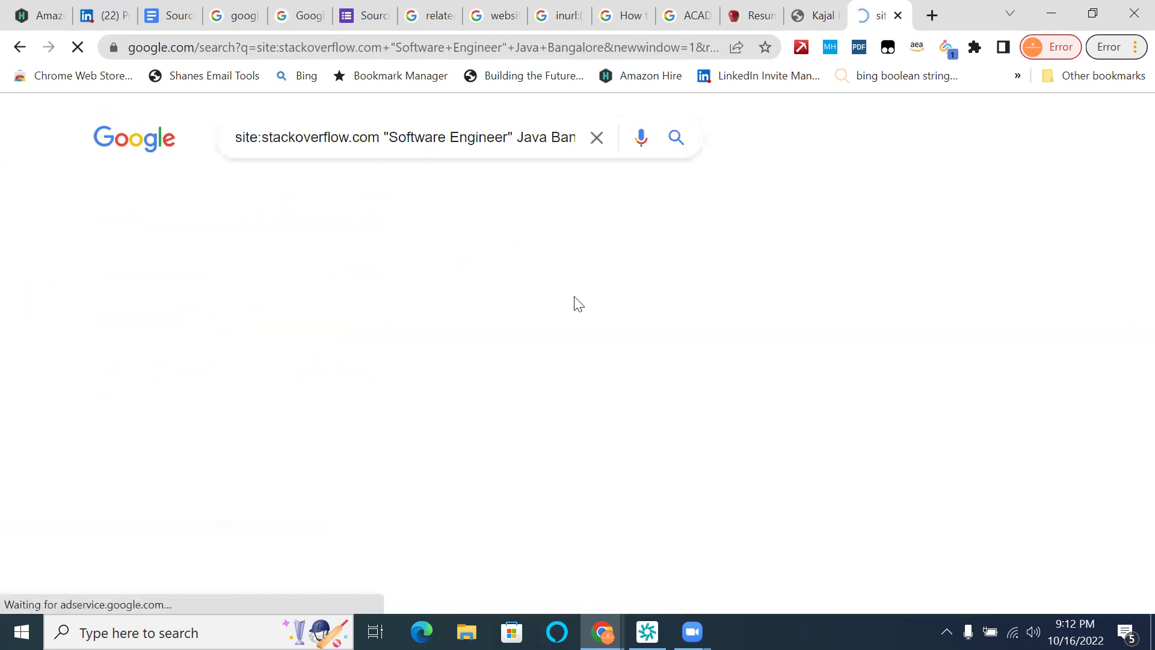
{"action": "scroll", "coordinate": [589, 301], "scroll_direction": "down", "scroll_amount": 8}
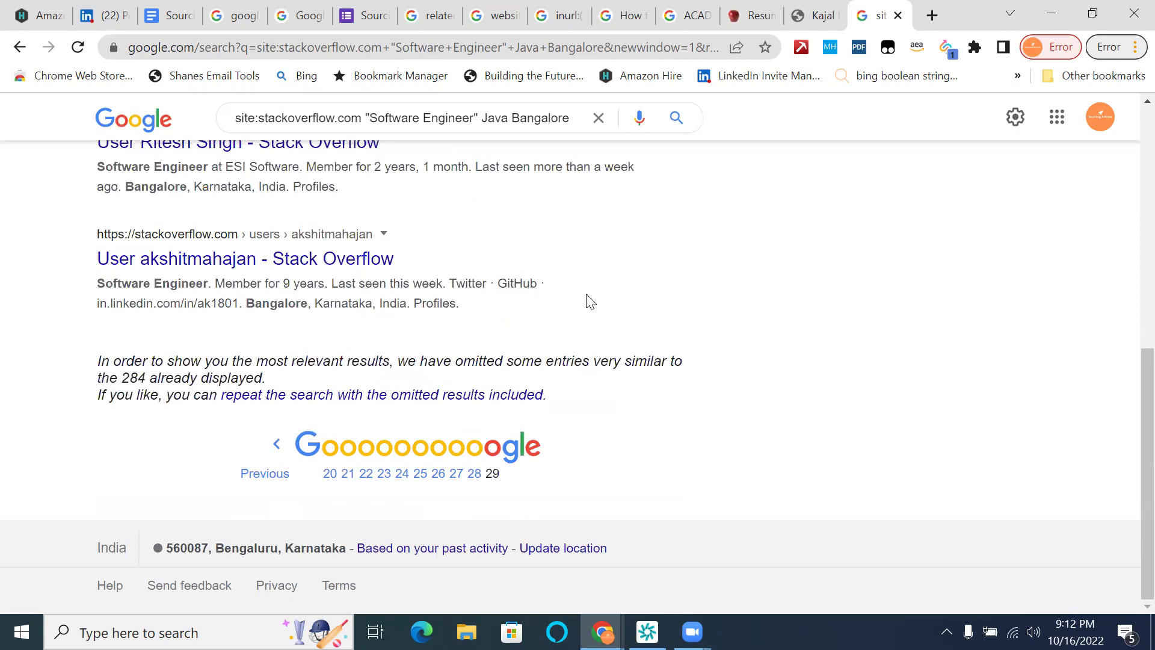
- Repeat the search with omitted results included and go to pages 10 and 18
{"action": "left_click", "coordinate": [429, 395]}
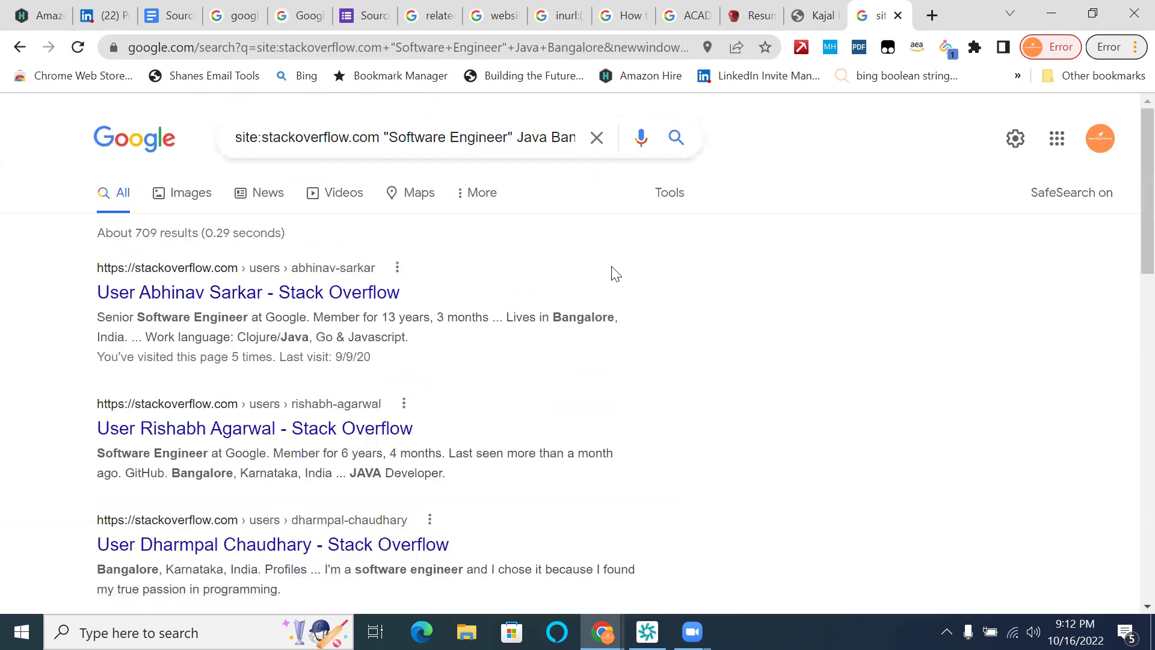
{"action": "scroll", "coordinate": [656, 348], "scroll_direction": "down", "scroll_amount": 10}
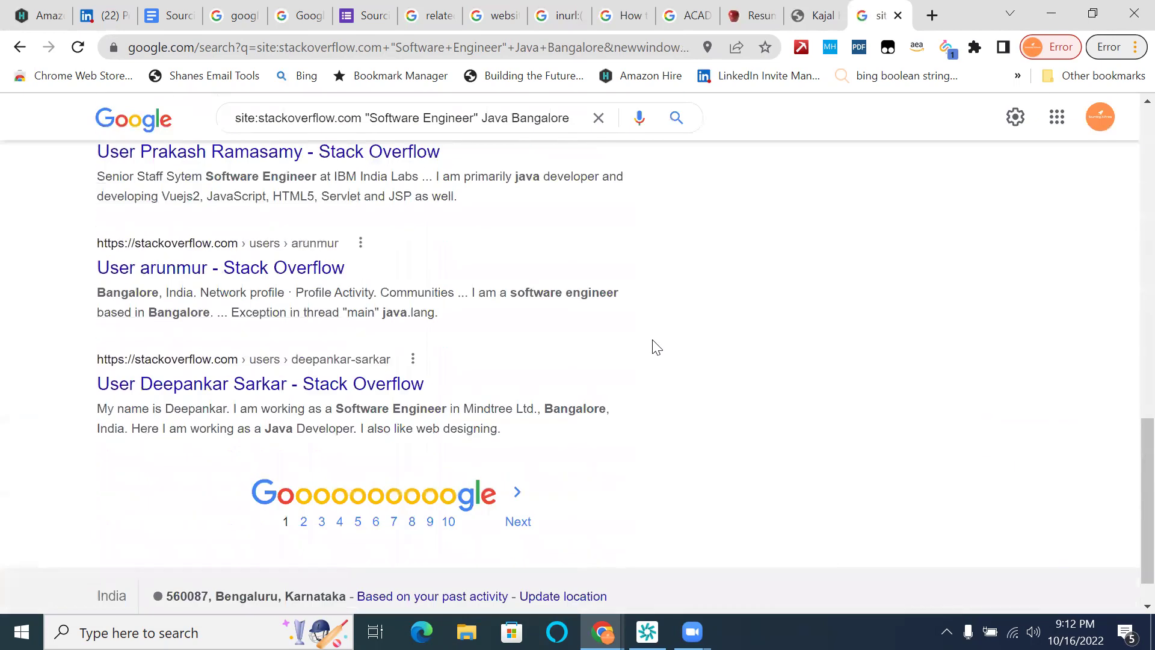
{"action": "left_click", "coordinate": [450, 476]}
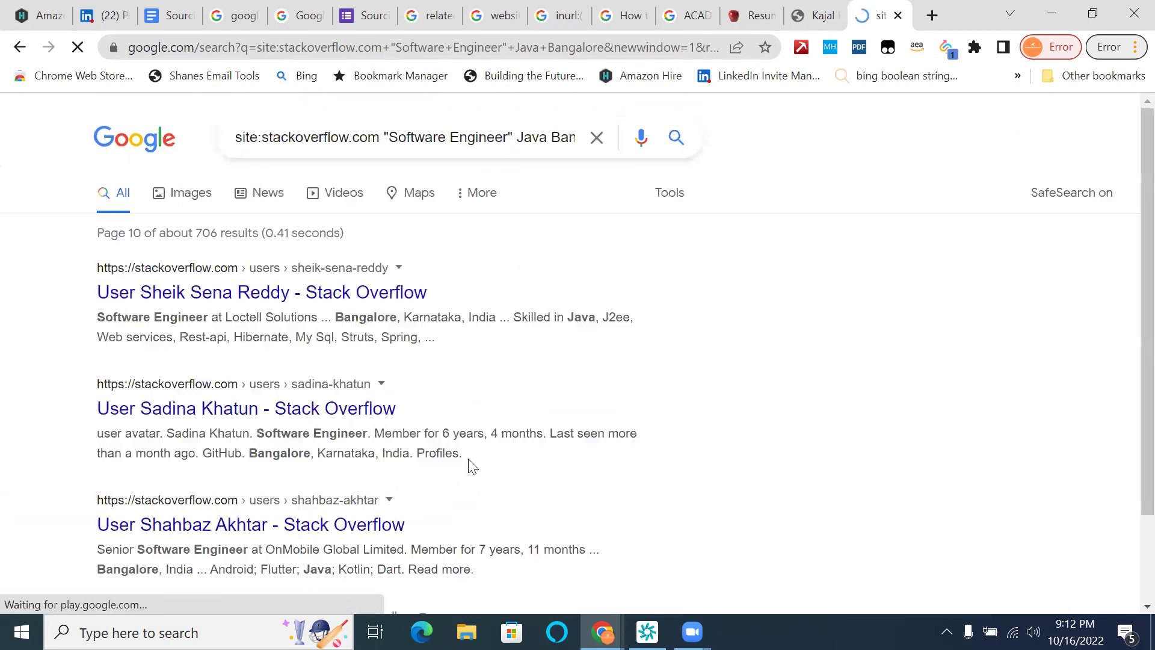
{"action": "scroll", "coordinate": [640, 366], "scroll_direction": "down", "scroll_amount": 10}
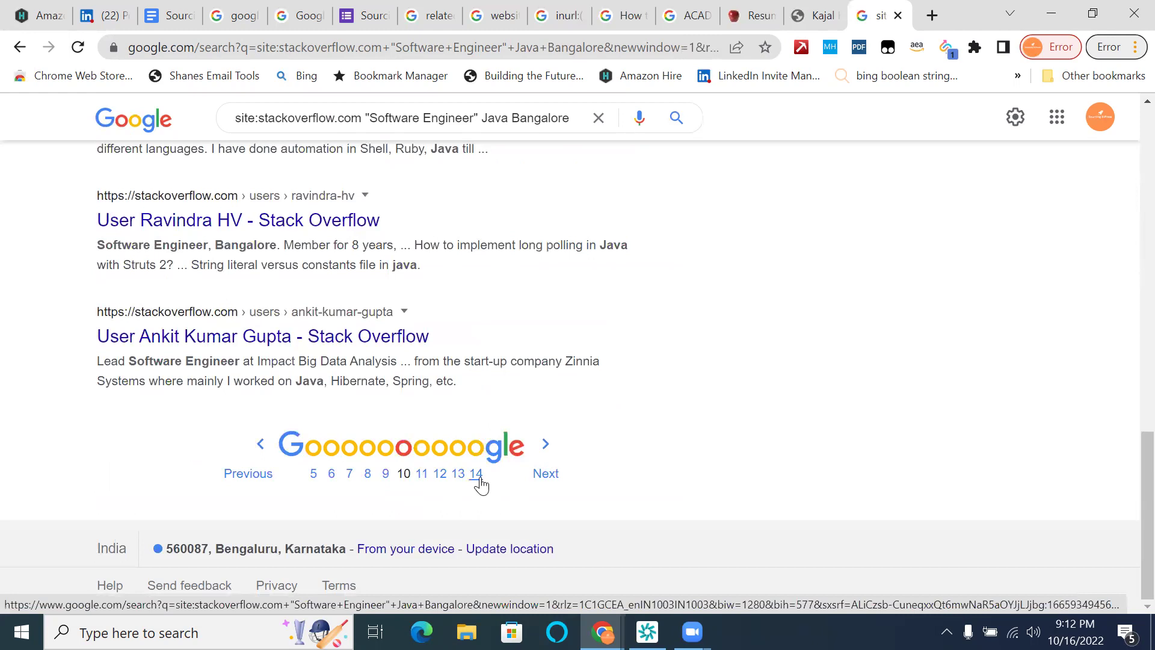
{"action": "scroll", "coordinate": [686, 321], "scroll_direction": "down", "scroll_amount": 10}
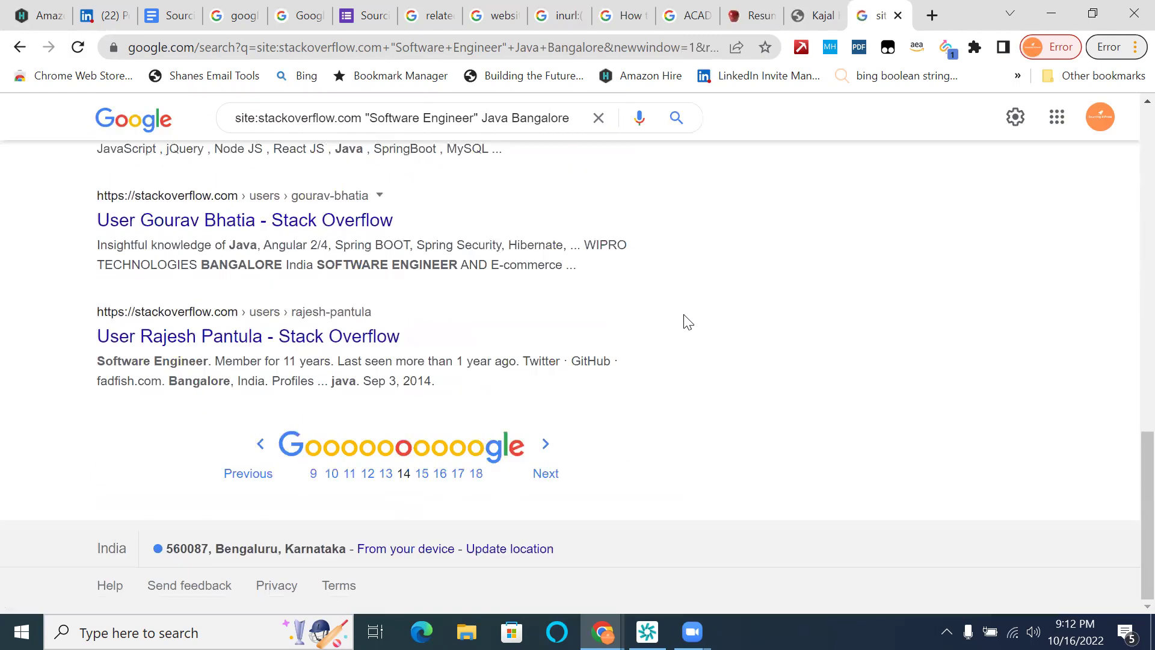
{"action": "left_click", "coordinate": [477, 475]}
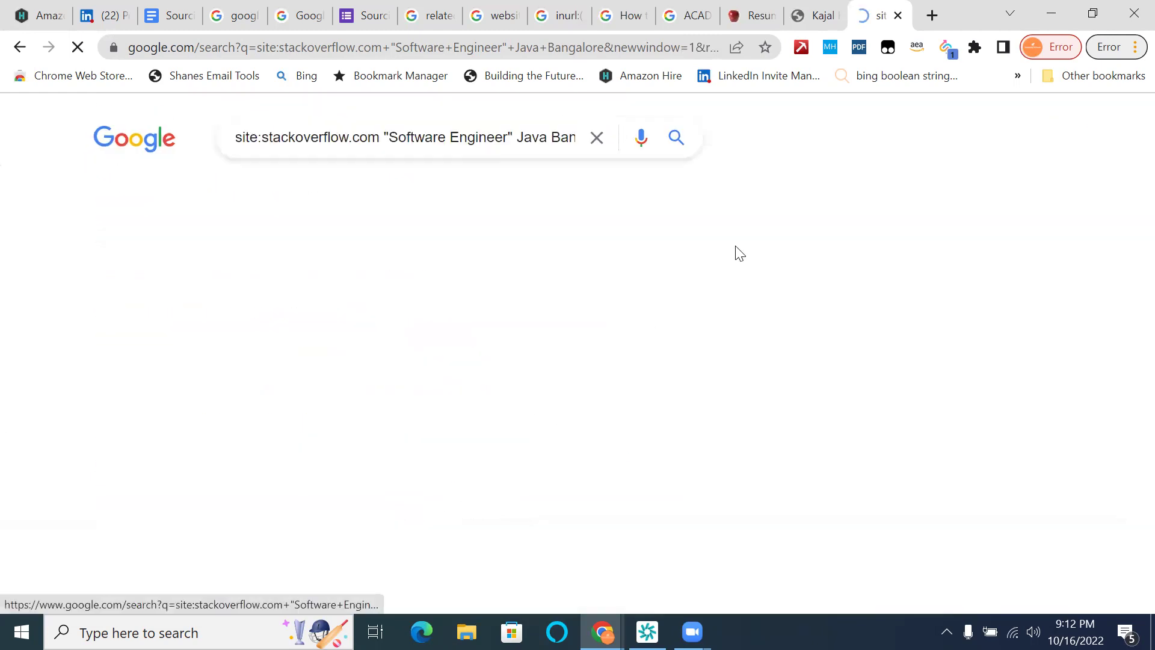
- Continue to pages 22, 26 and the last page, 29
{"action": "scroll", "coordinate": [596, 291], "scroll_direction": "down", "scroll_amount": 10}
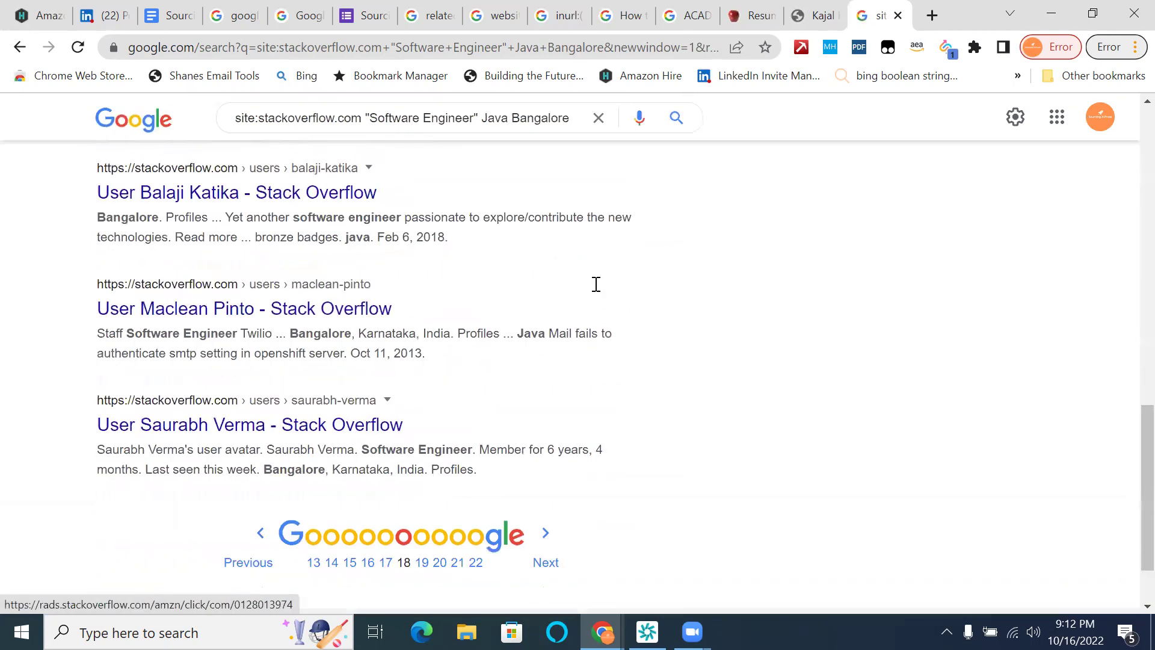
{"action": "left_click", "coordinate": [473, 476]}
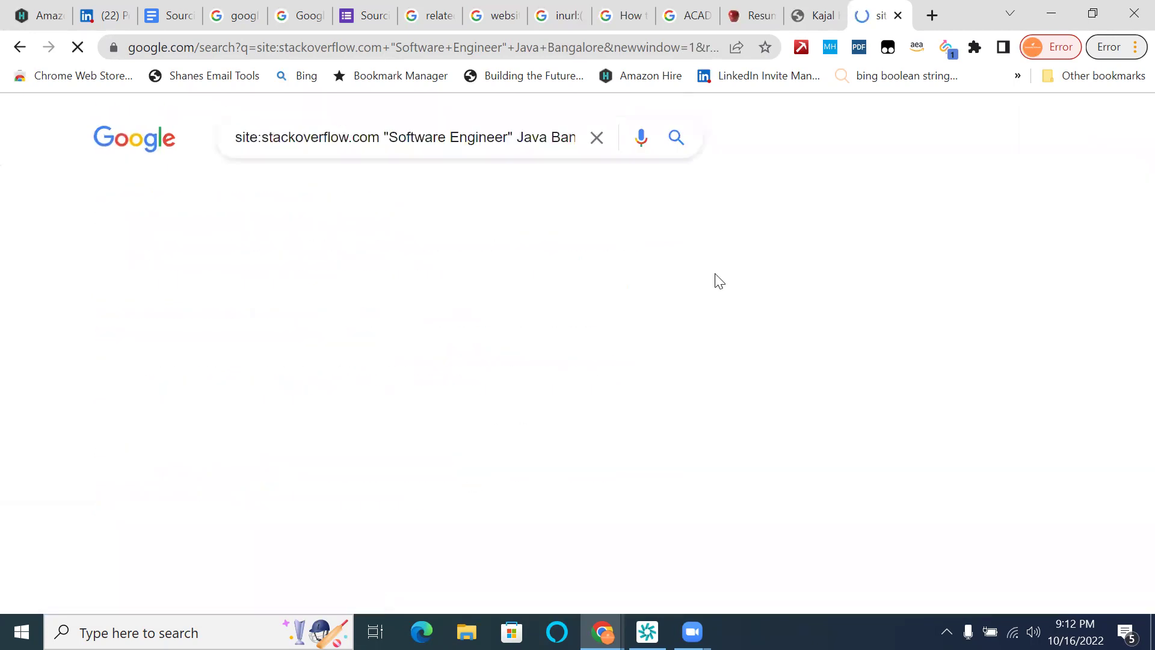
{"action": "scroll", "coordinate": [717, 280], "scroll_direction": "down", "scroll_amount": 10}
{"action": "scroll", "coordinate": [632, 355], "scroll_direction": "down", "scroll_amount": 3}
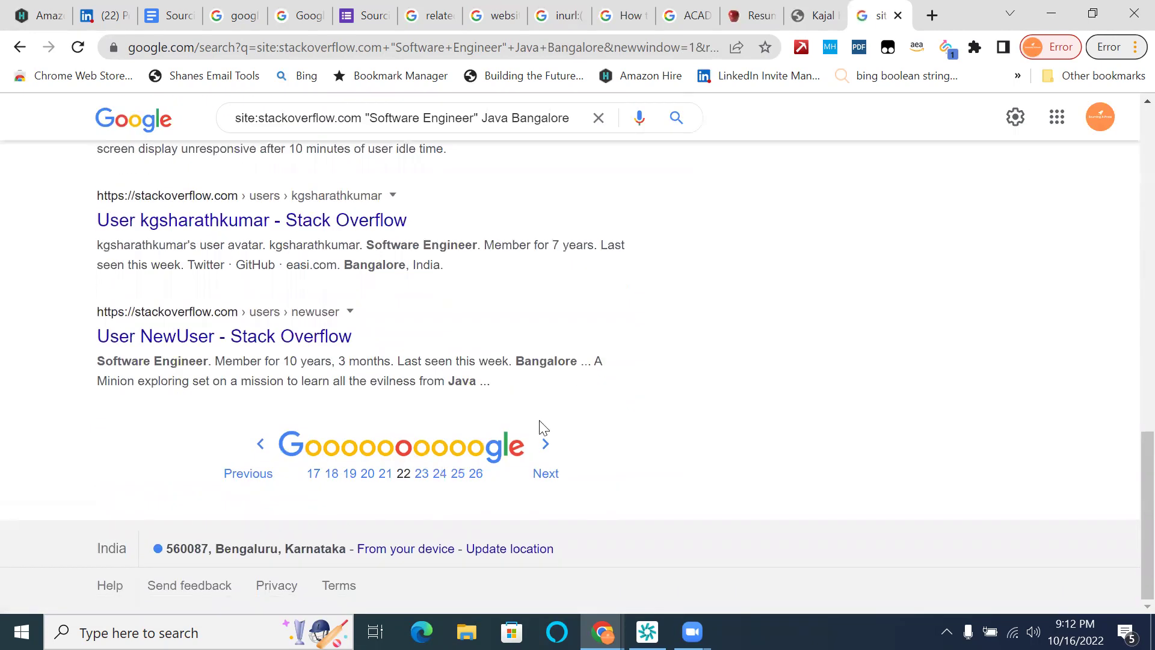
{"action": "left_click", "coordinate": [476, 476]}
{"action": "scroll", "coordinate": [552, 319], "scroll_direction": "down", "scroll_amount": 5}
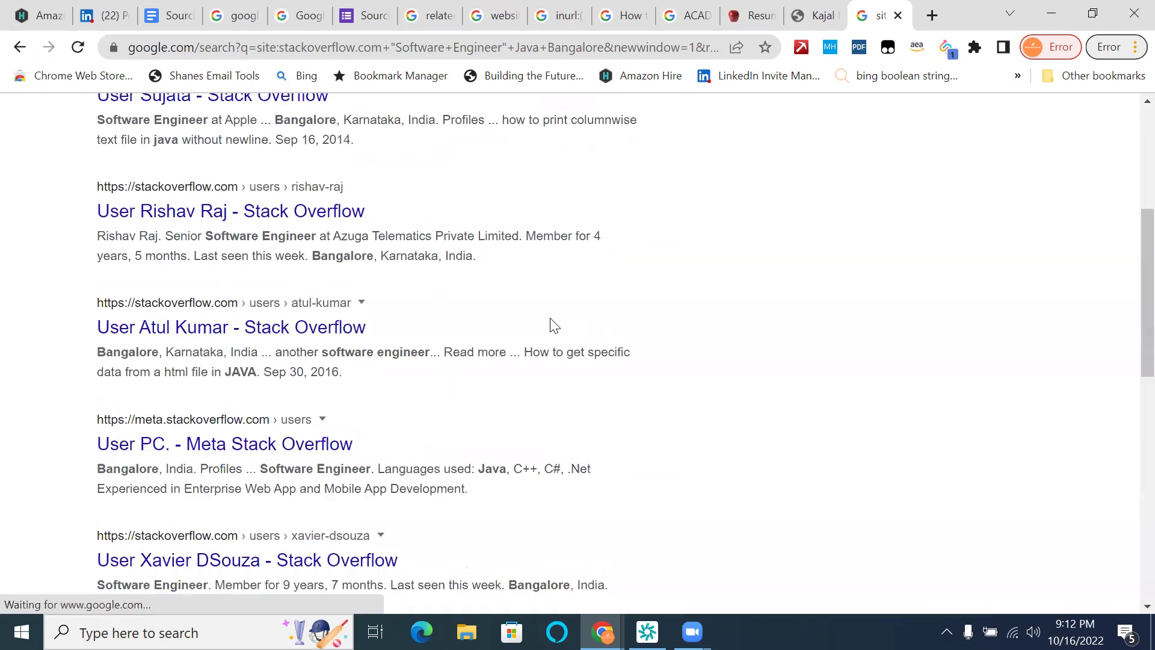
{"action": "scroll", "coordinate": [541, 361], "scroll_direction": "down", "scroll_amount": 5}
{"action": "left_click", "coordinate": [476, 475]}
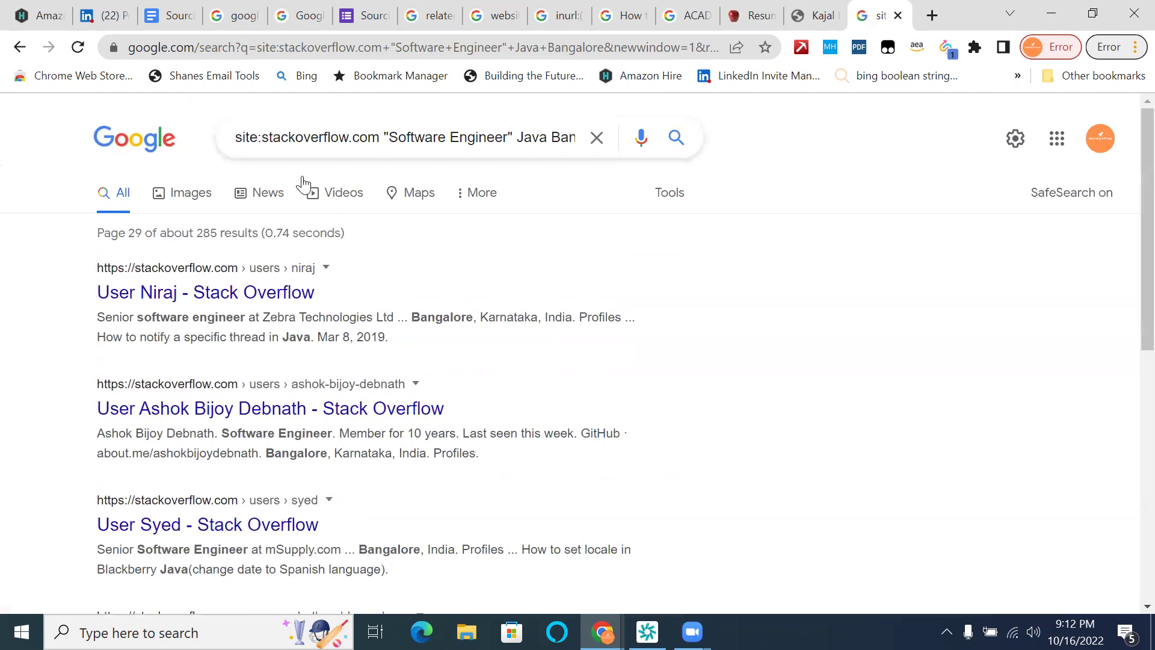
{"action": "double_click", "coordinate": [307, 143]}
{"action": "left_click", "coordinate": [306, 143]}
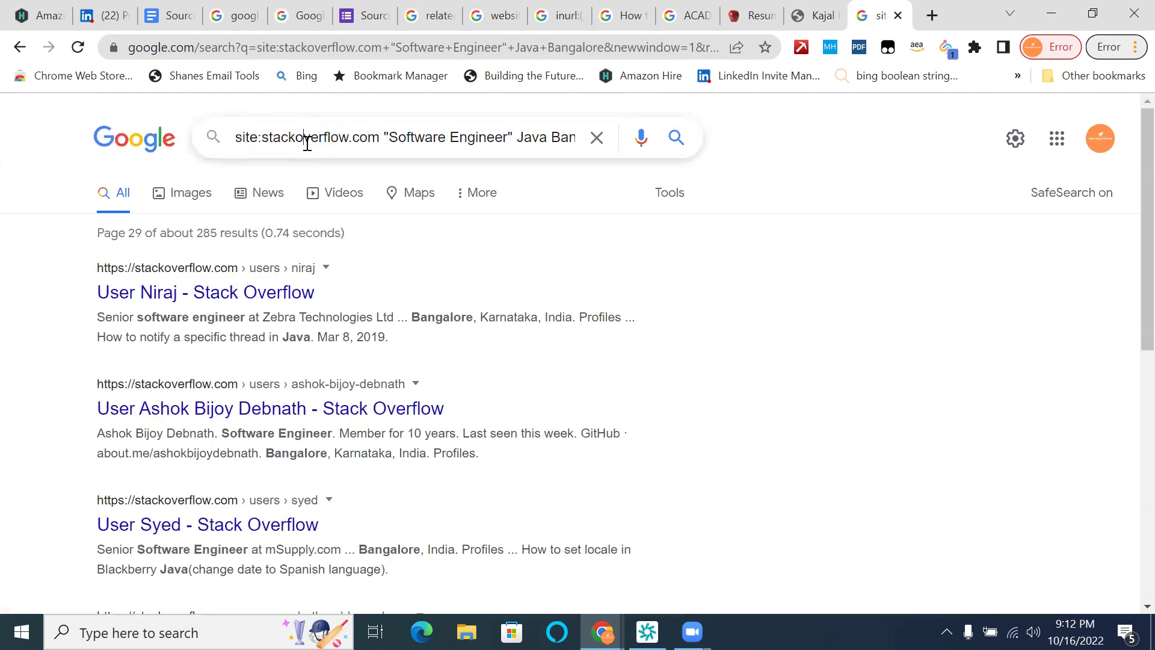
- Replace stackoverflow with github in the site: filter
{"action": "left_click", "coordinate": [345, 137]}
{"action": "key", "text": "BackSpace"}
{"action": "key", "text": "BackSpace"}
{"action": "key", "text": "BackSpace"}
{"action": "key", "text": "BackSpace"}
{"action": "key", "text": "BackSpace"}
{"action": "key", "text": "BackSpace"}
{"action": "key", "text": "BackSpace"}
{"action": "key", "text": "BackSpace"}
{"action": "key", "text": "BackSpace"}
{"action": "key", "text": "BackSpace"}
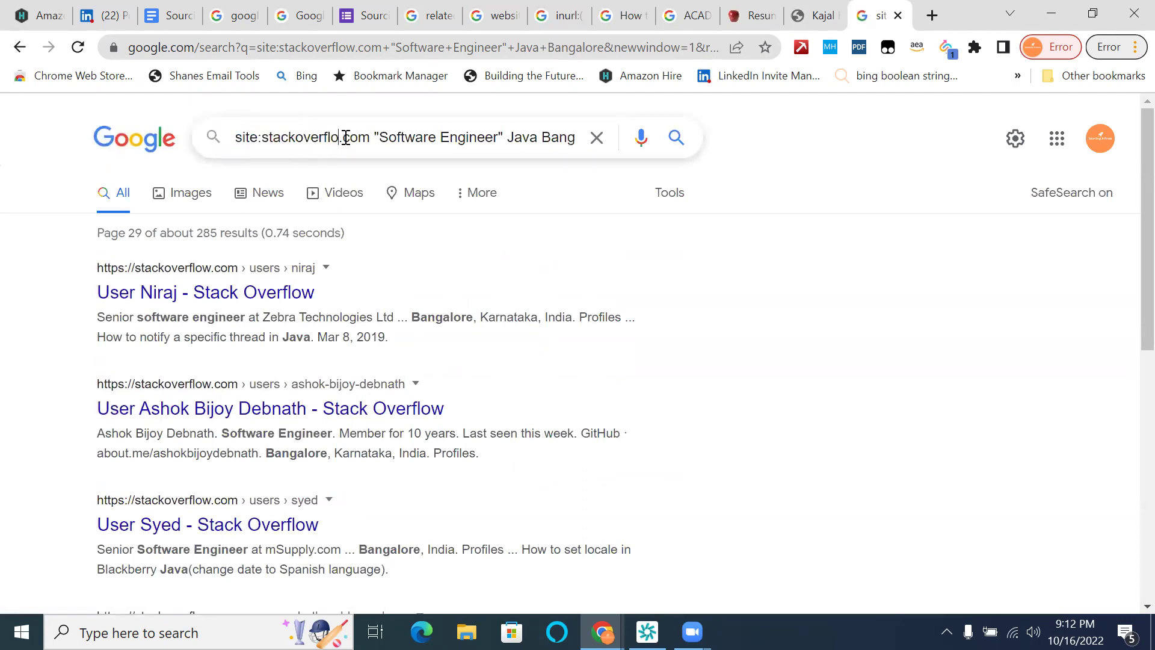
{"action": "key", "text": "BackSpace"}
{"action": "key", "text": "BackSpace"}
{"action": "key", "text": "BackSpace"}
{"action": "type", "text": "gith"}
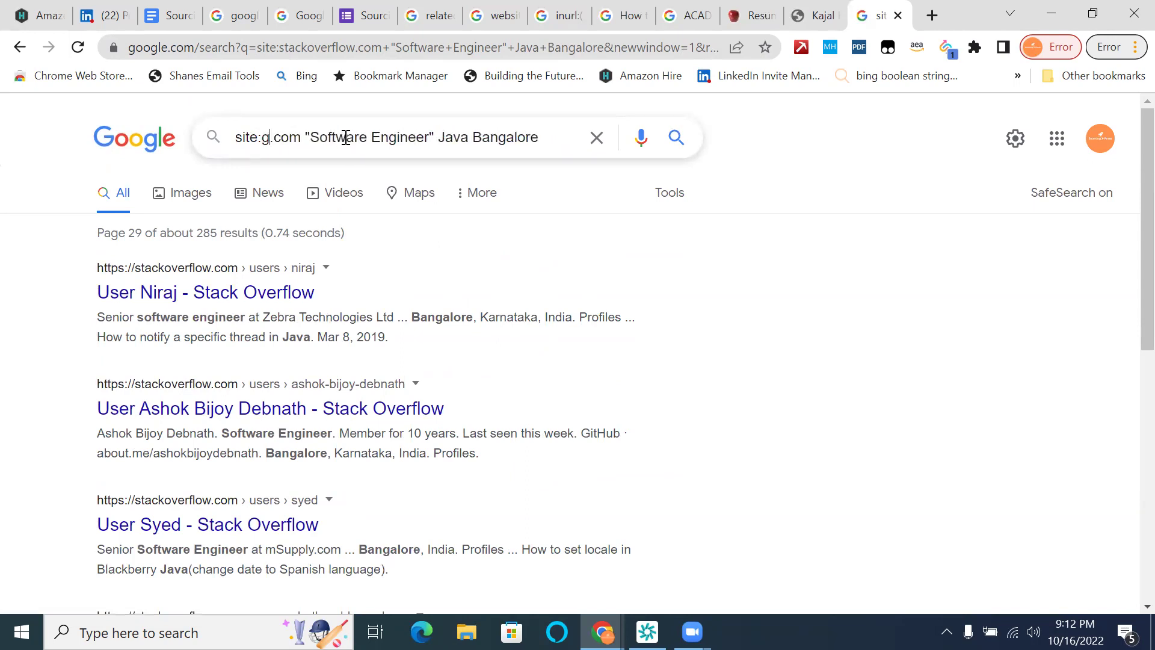
{"action": "type", "text": "ub"}
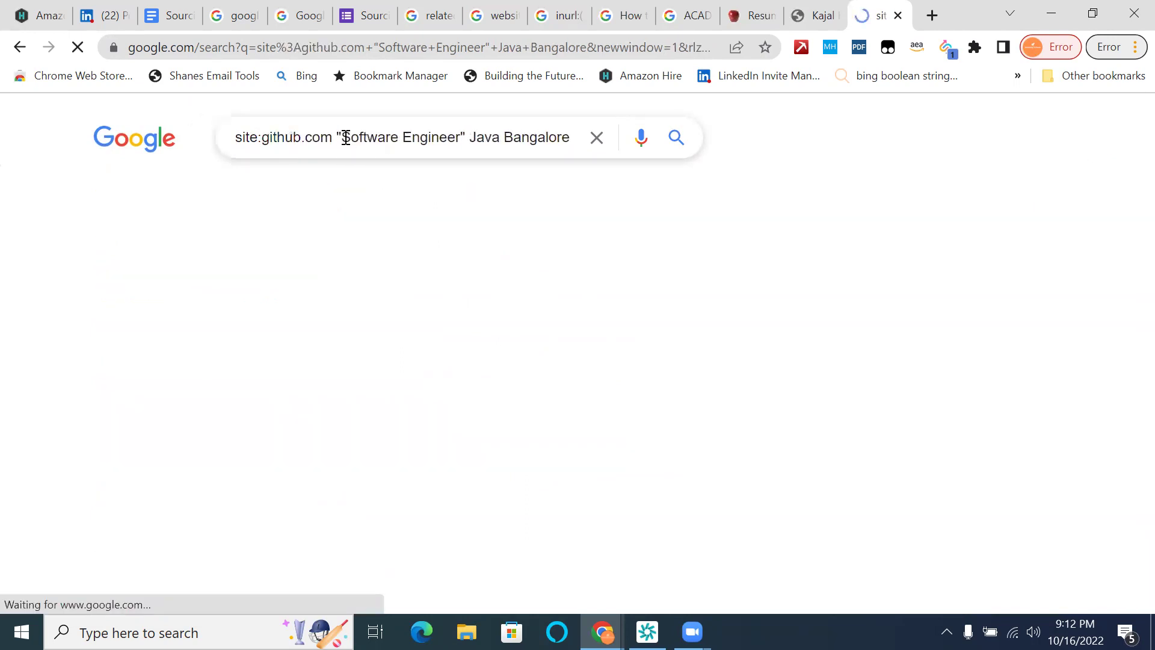
- Page through the GitHub results to page 10, the next page, then page 15
{"action": "scroll", "coordinate": [517, 233], "scroll_direction": "down", "scroll_amount": 15}
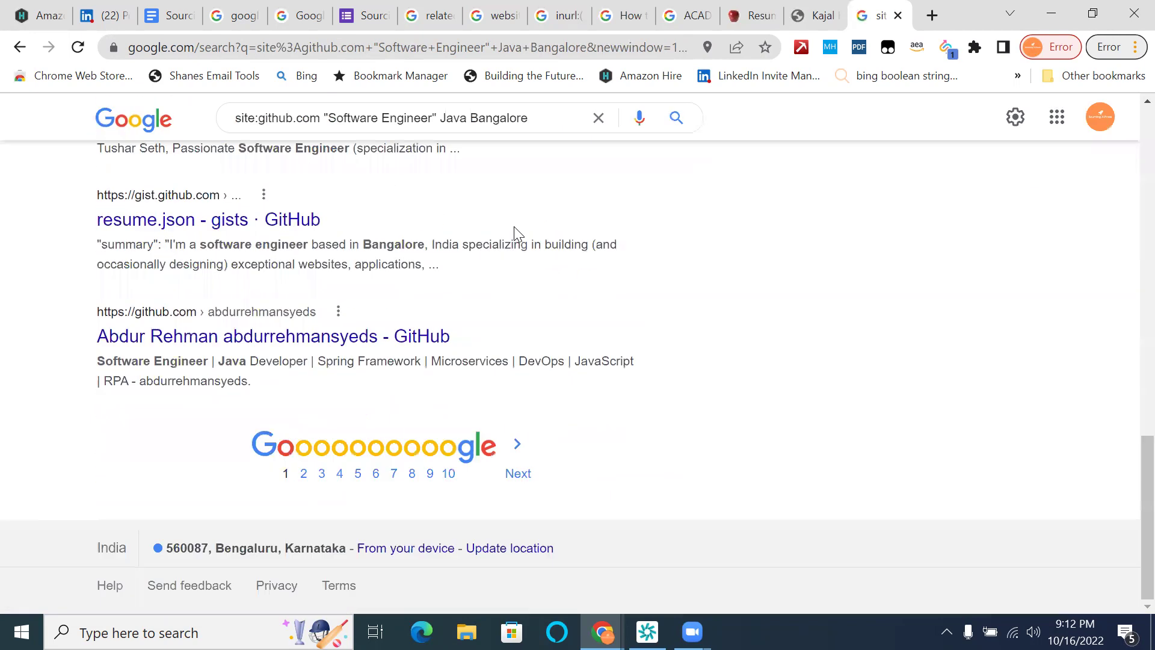
{"action": "left_click", "coordinate": [454, 478]}
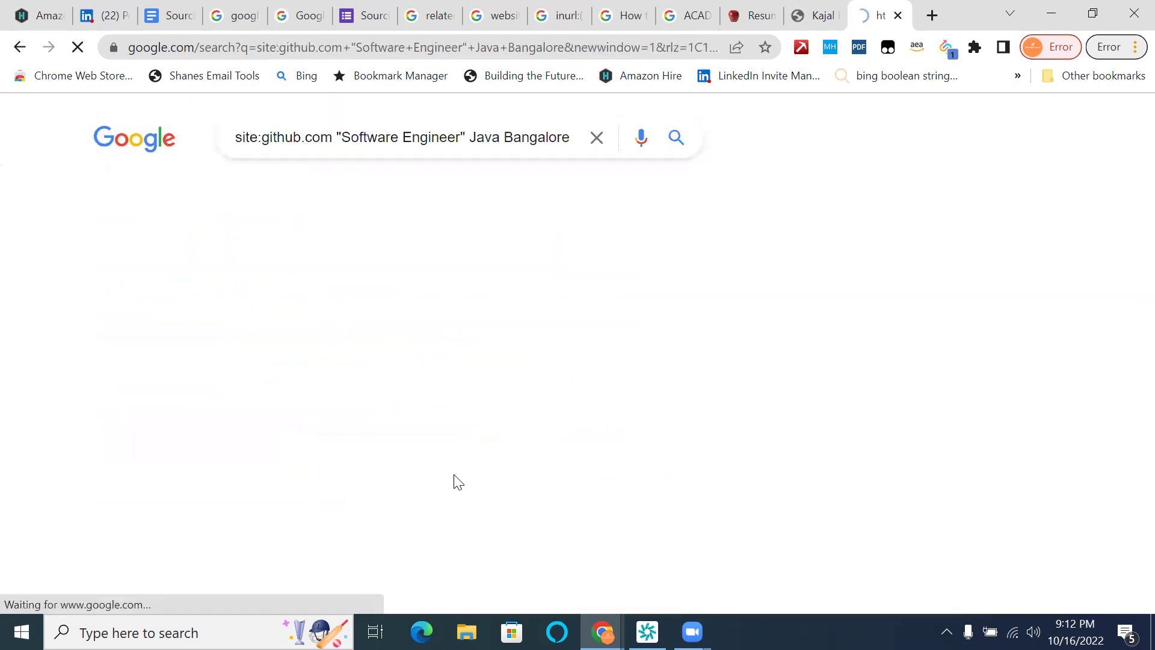
{"action": "scroll", "coordinate": [583, 313], "scroll_direction": "down", "scroll_amount": 15}
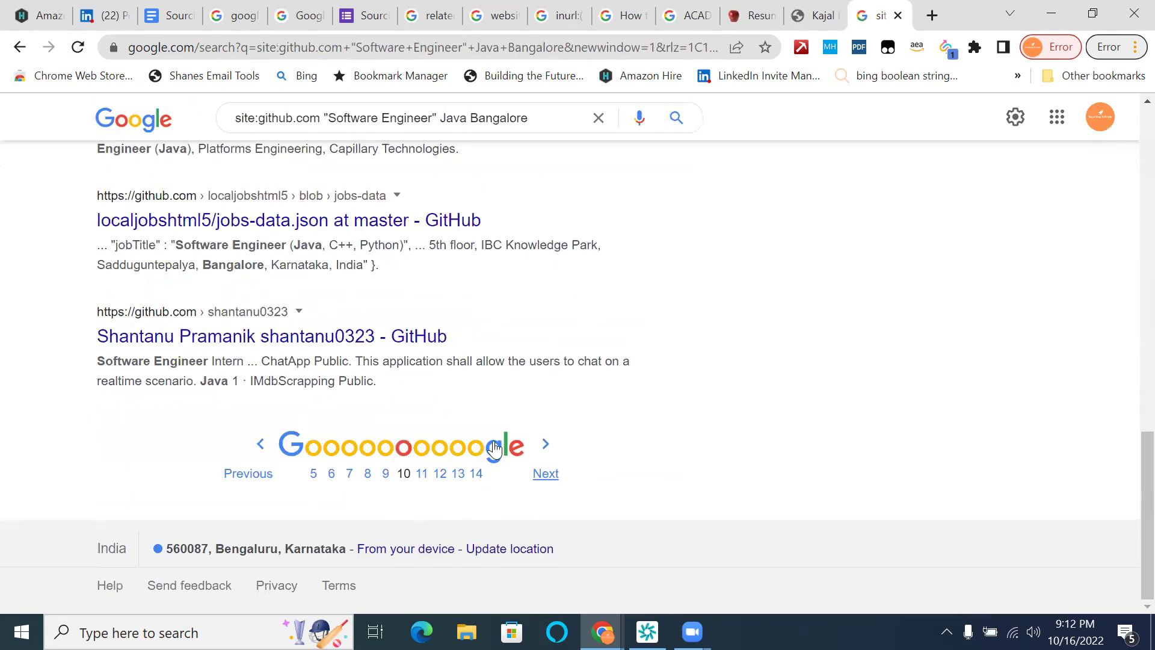
{"action": "left_click", "coordinate": [489, 476]}
{"action": "scroll", "coordinate": [604, 322], "scroll_direction": "down", "scroll_amount": 8}
{"action": "scroll", "coordinate": [602, 320], "scroll_direction": "down", "scroll_amount": 5}
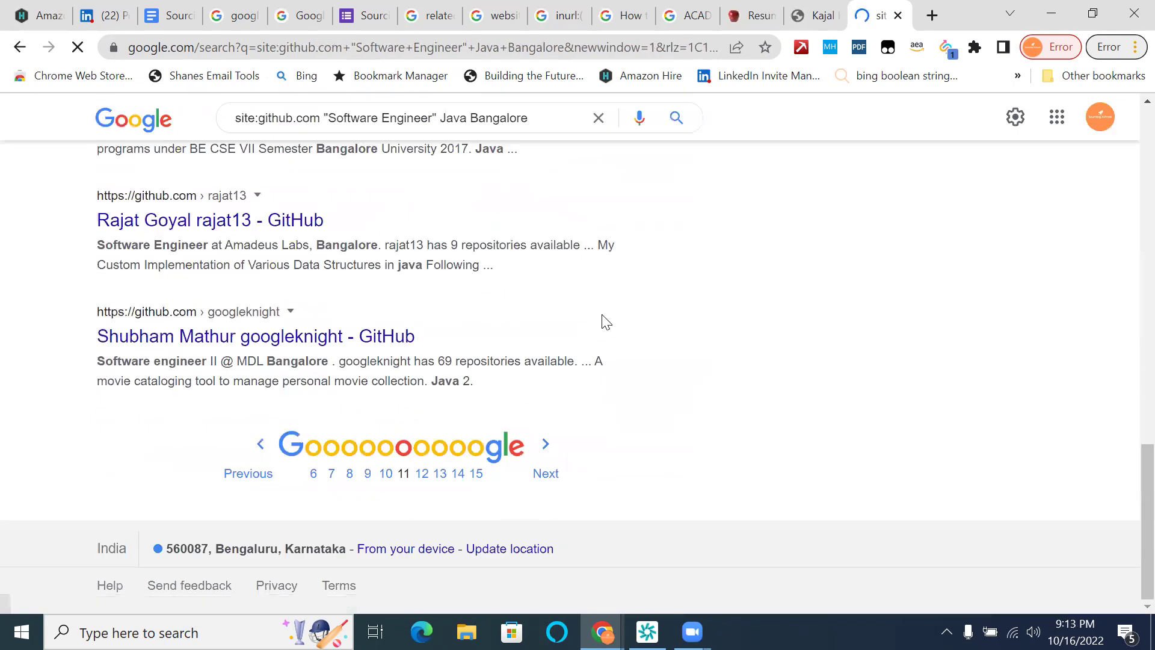
{"action": "left_click", "coordinate": [483, 477]}
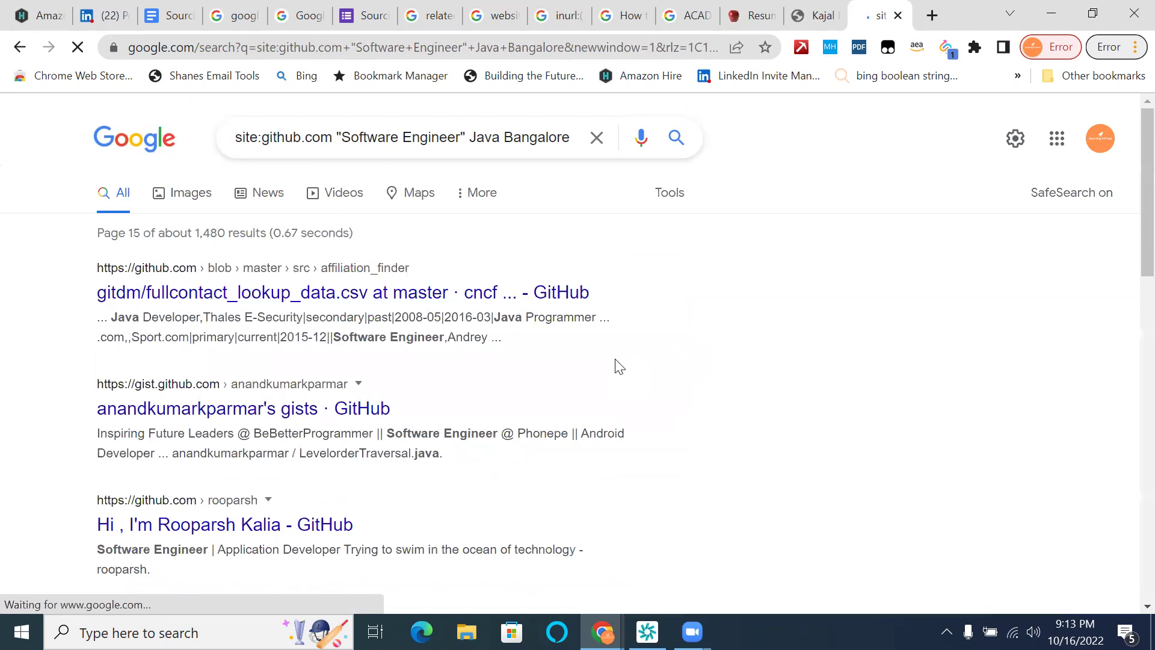
{"action": "scroll", "coordinate": [616, 365], "scroll_direction": "down", "scroll_amount": 6}
{"action": "scroll", "coordinate": [618, 365], "scroll_direction": "down", "scroll_amount": 5}
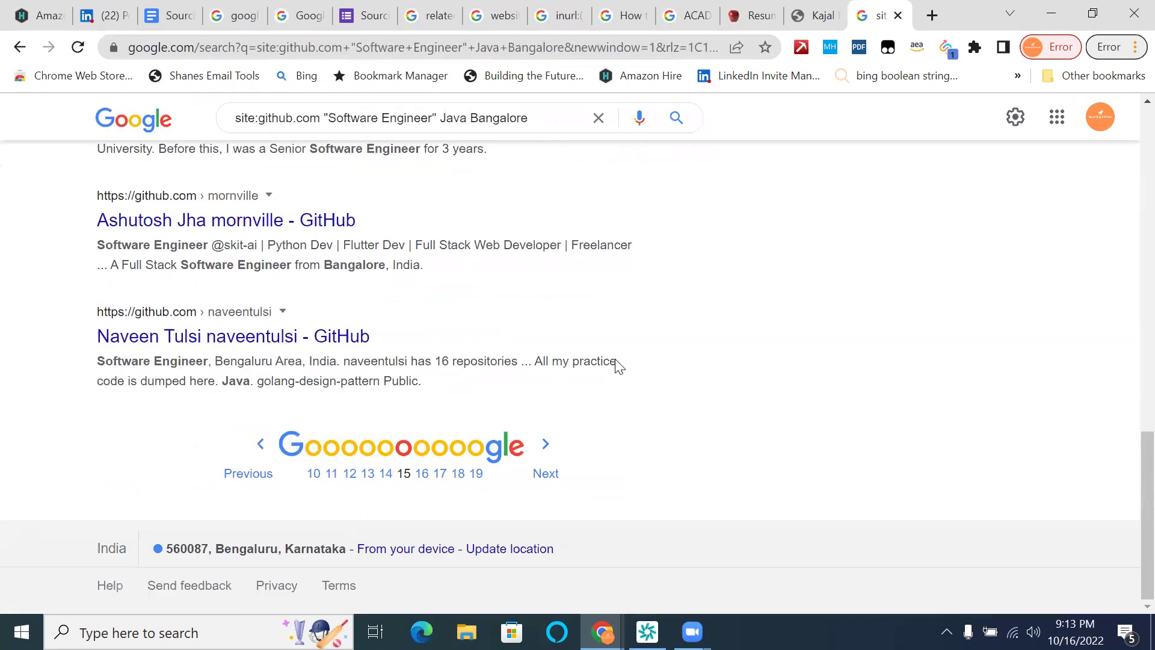
- Continue to pages 19, 23, 27, 30 and the last page, 29
{"action": "left_click", "coordinate": [477, 473]}
{"action": "scroll", "coordinate": [662, 295], "scroll_direction": "down", "scroll_amount": 6}
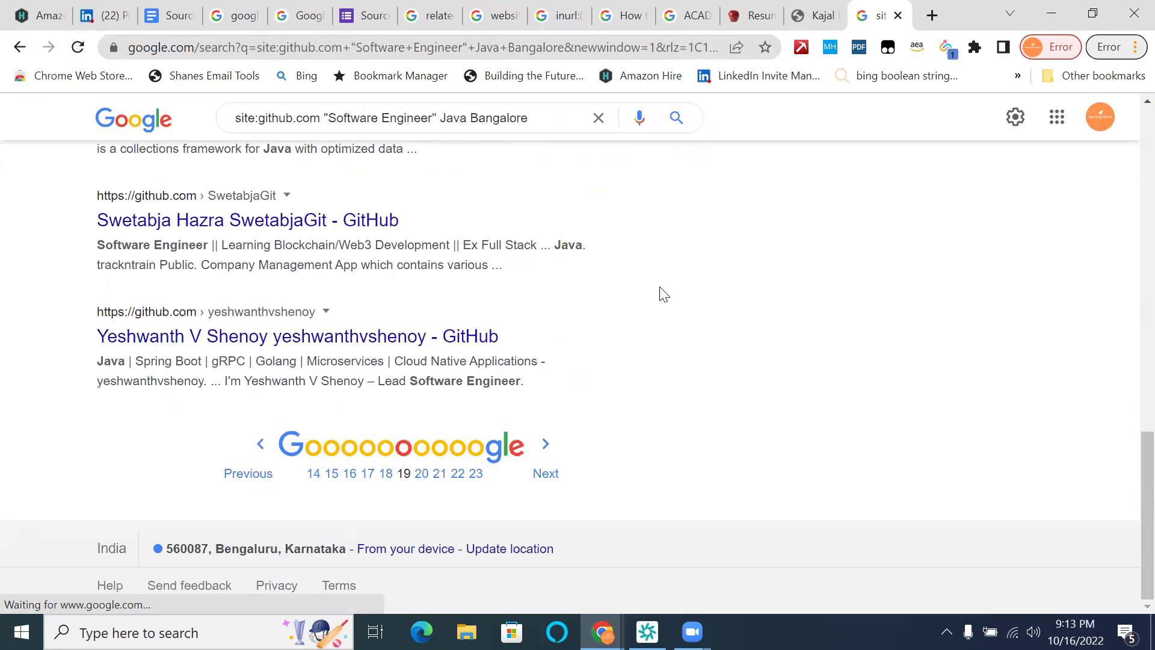
{"action": "left_click", "coordinate": [483, 475]}
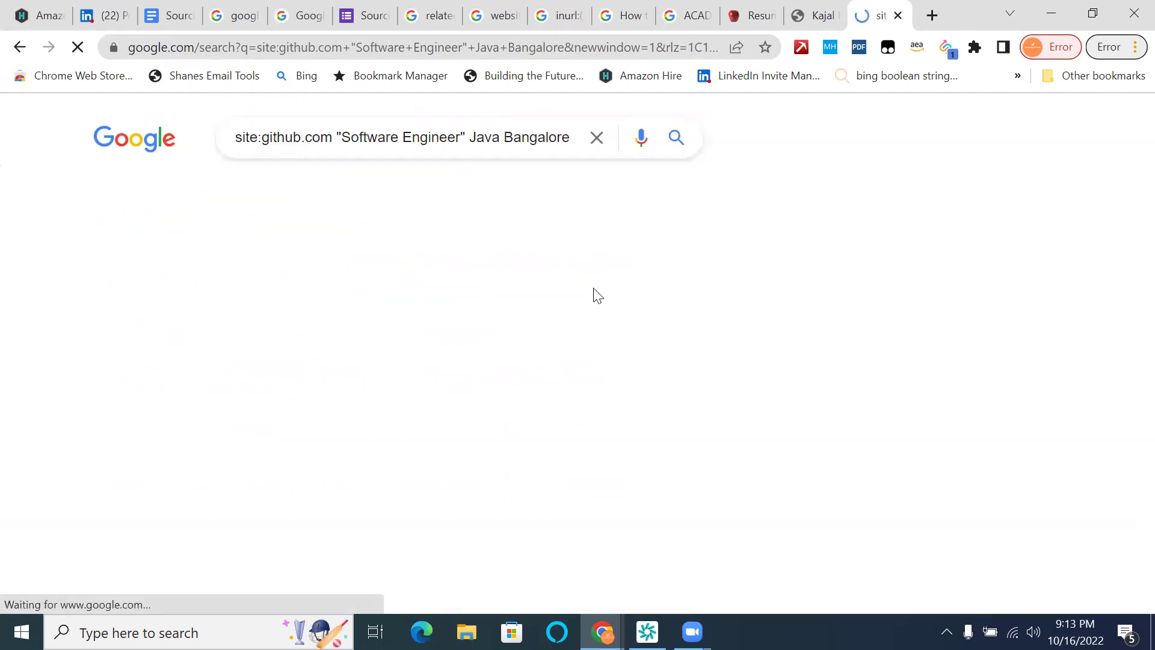
{"action": "scroll", "coordinate": [595, 292], "scroll_direction": "down", "scroll_amount": 6}
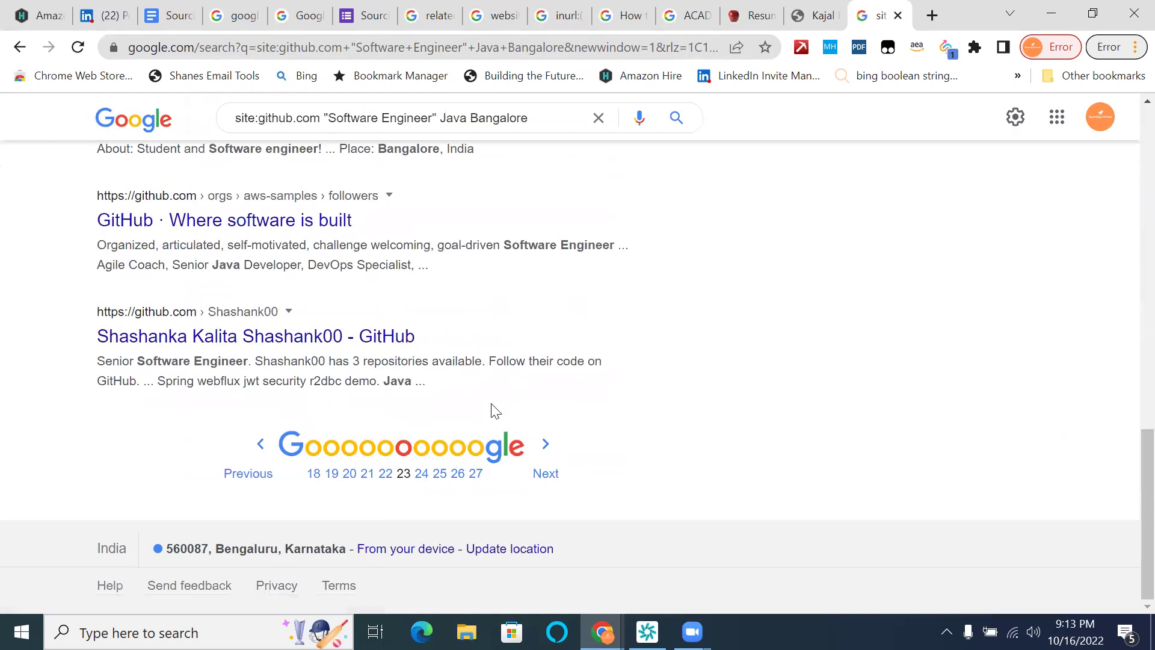
{"action": "left_click", "coordinate": [481, 476]}
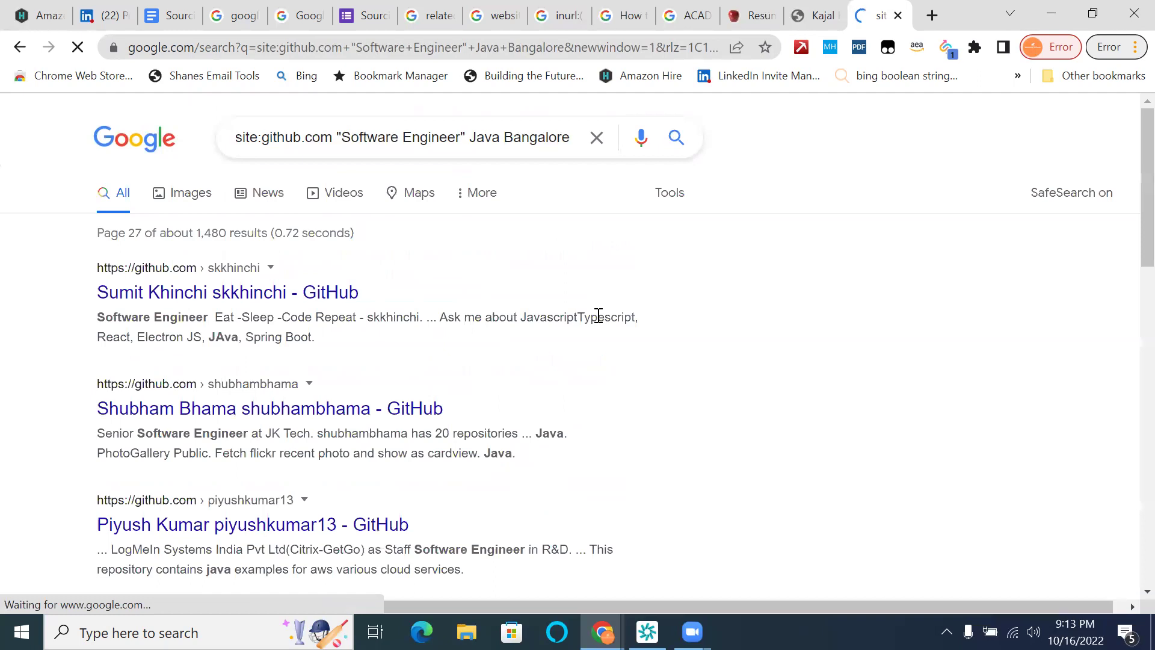
{"action": "scroll", "coordinate": [598, 320], "scroll_direction": "down", "scroll_amount": 6}
{"action": "left_click", "coordinate": [480, 475]}
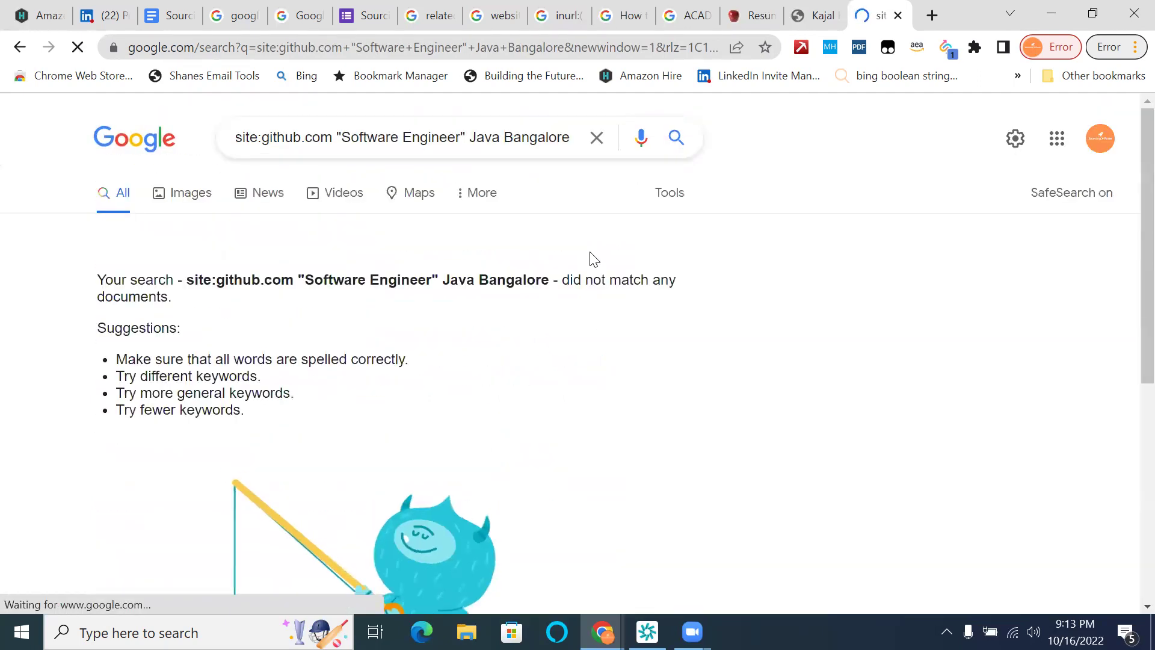
{"action": "scroll", "coordinate": [592, 259], "scroll_direction": "down", "scroll_amount": 6}
{"action": "left_click", "coordinate": [491, 473]}
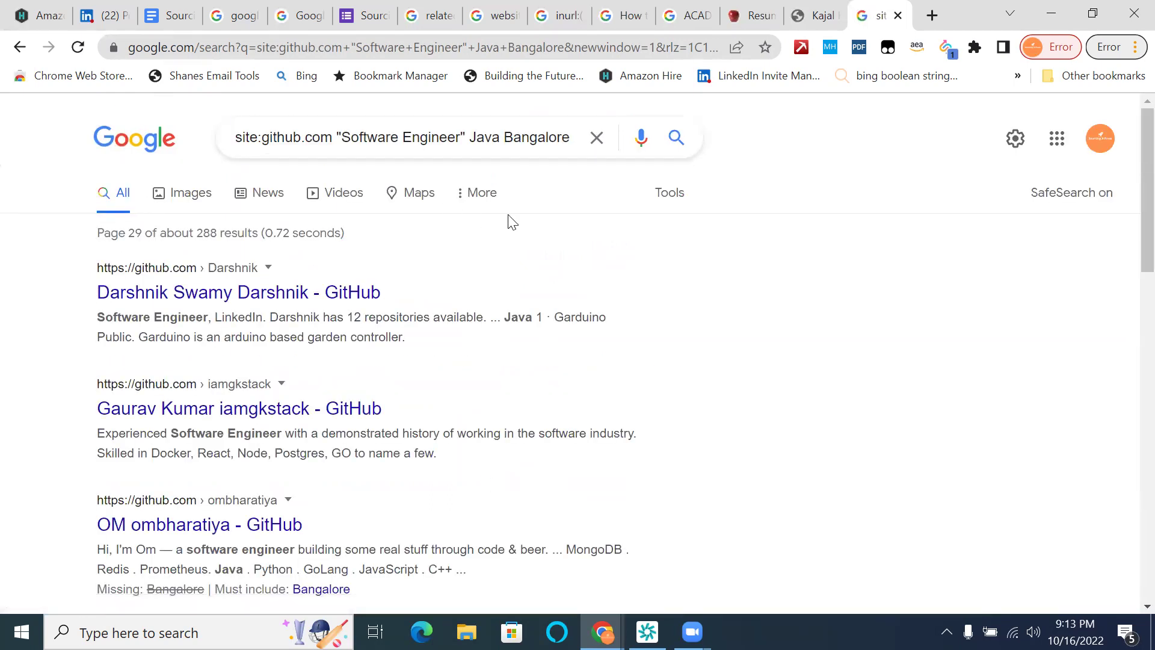
{"action": "left_click", "coordinate": [226, 289]}
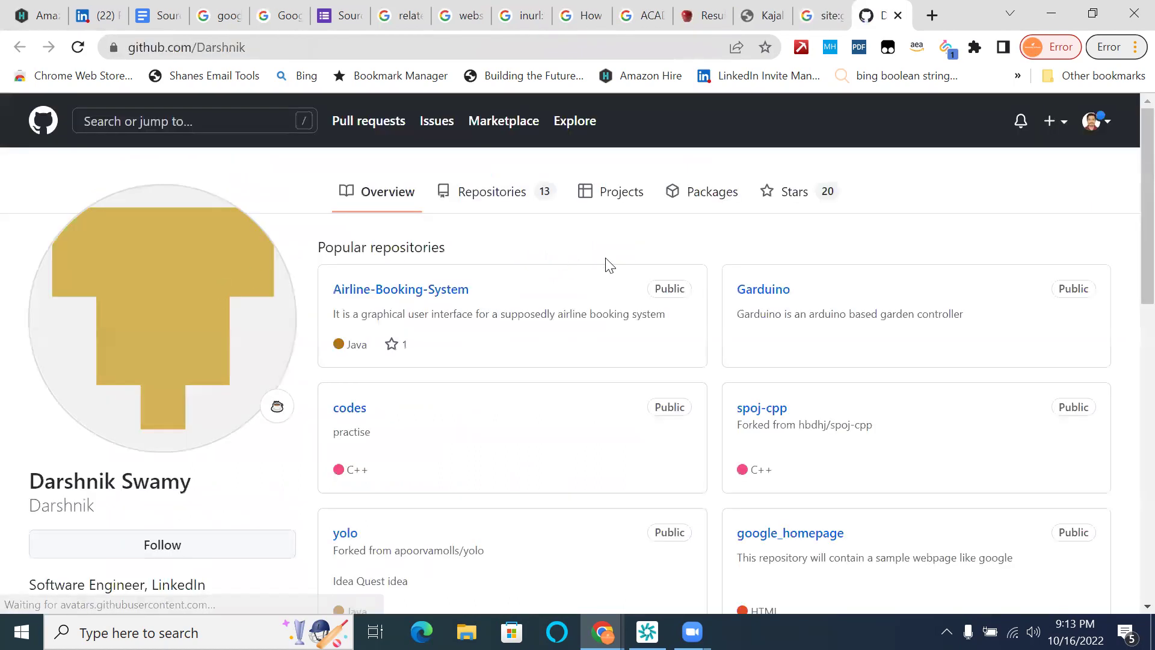
{"action": "scroll", "coordinate": [607, 263], "scroll_direction": "down", "scroll_amount": 10}
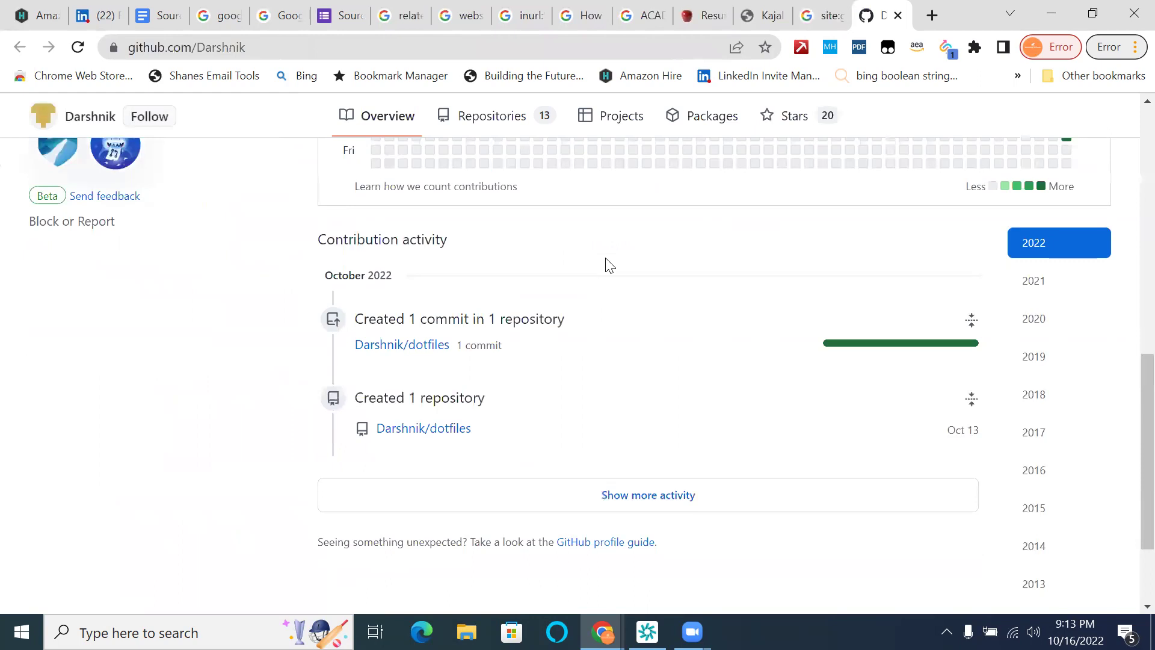
{"action": "scroll", "coordinate": [607, 263], "scroll_direction": "up", "scroll_amount": 10}
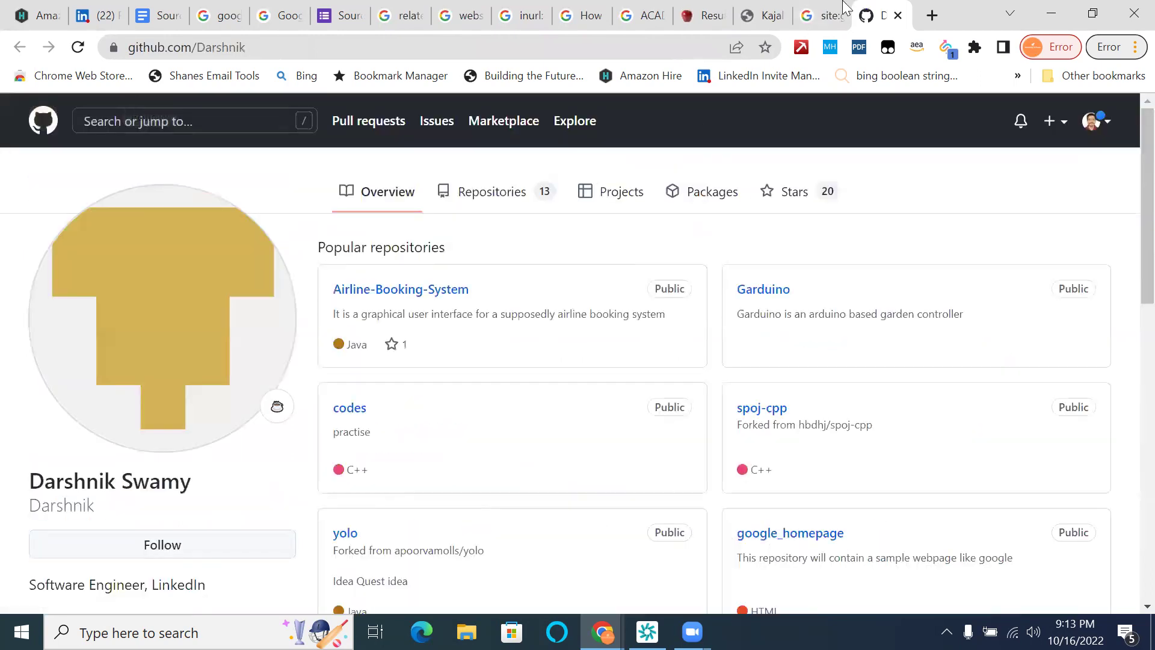
{"action": "left_click", "coordinate": [897, 16]}
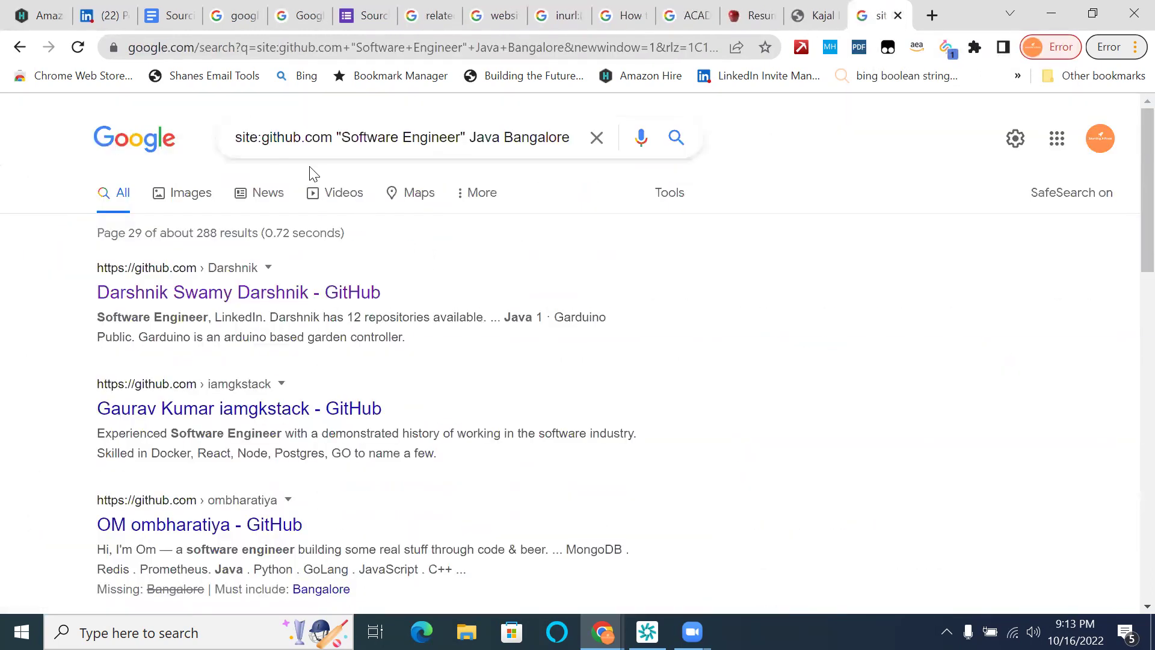
- Search (site:github.com | site:stackoverflow.com) "Software Engineer" Java Bangalore (intitle:resume | intitle:cv)
{"action": "left_click", "coordinate": [239, 140]}
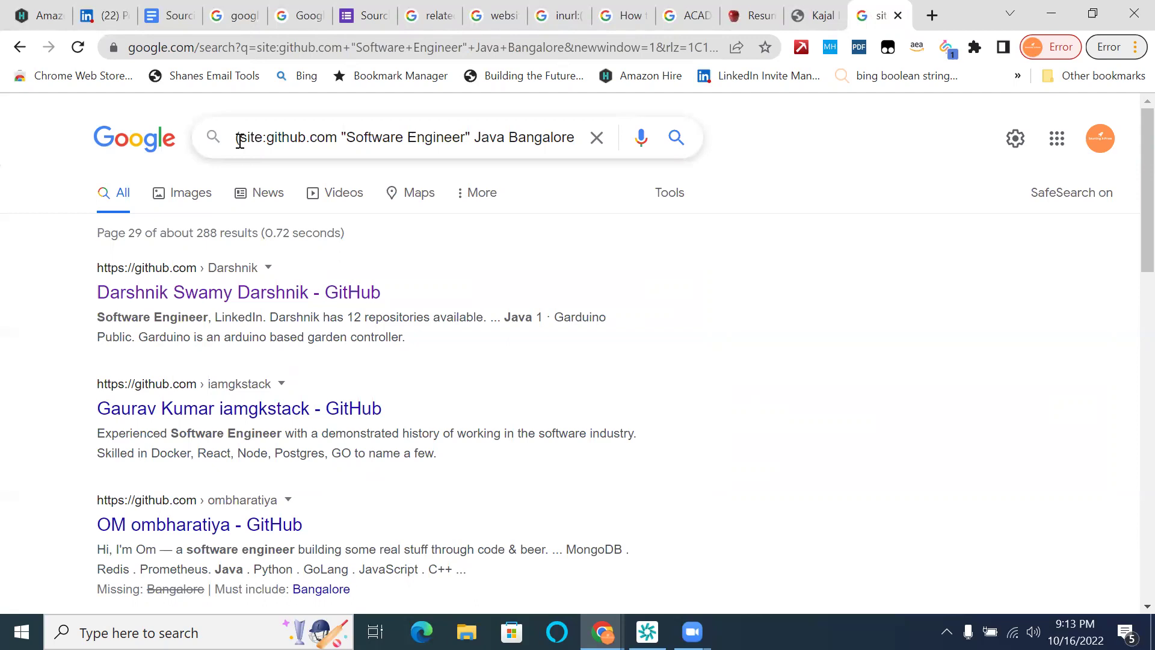
{"action": "type", "text": "| site:"}
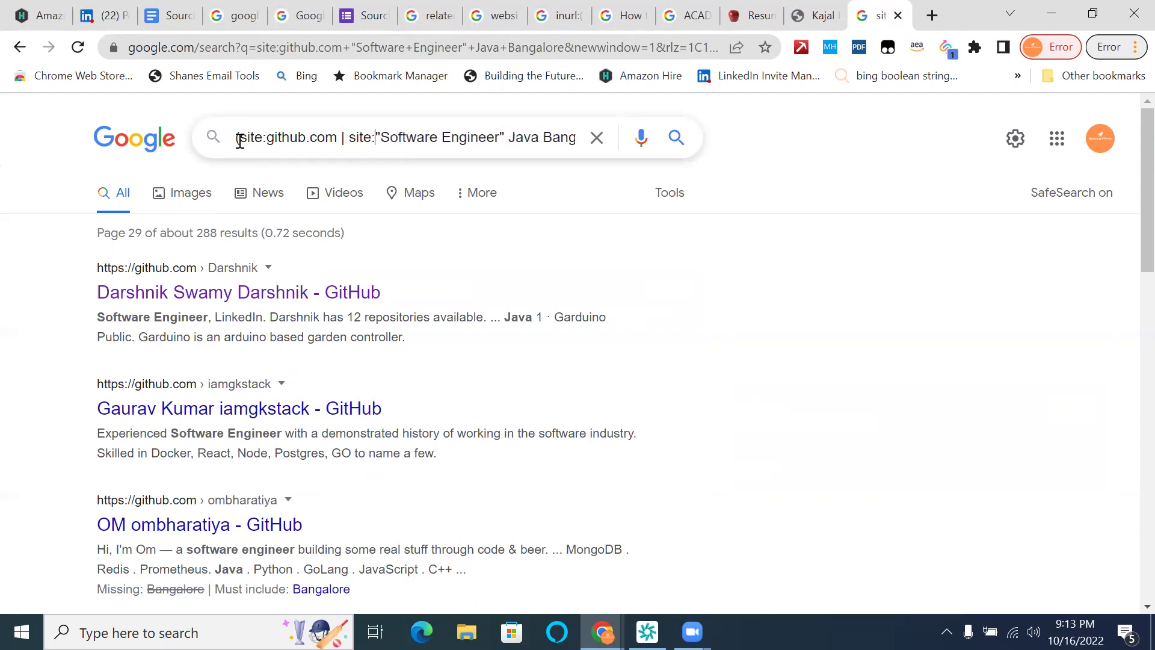
{"action": "type", "text": "stacko"}
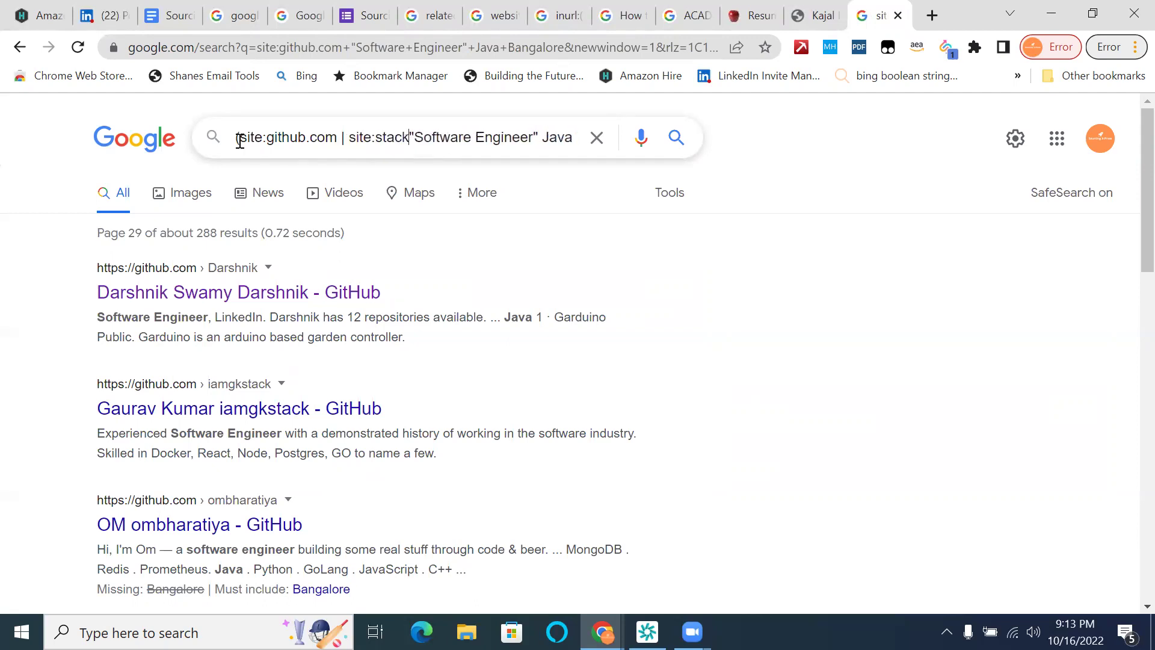
{"action": "type", "text": "ver"}
{"action": "type", "text": "flow.com"}
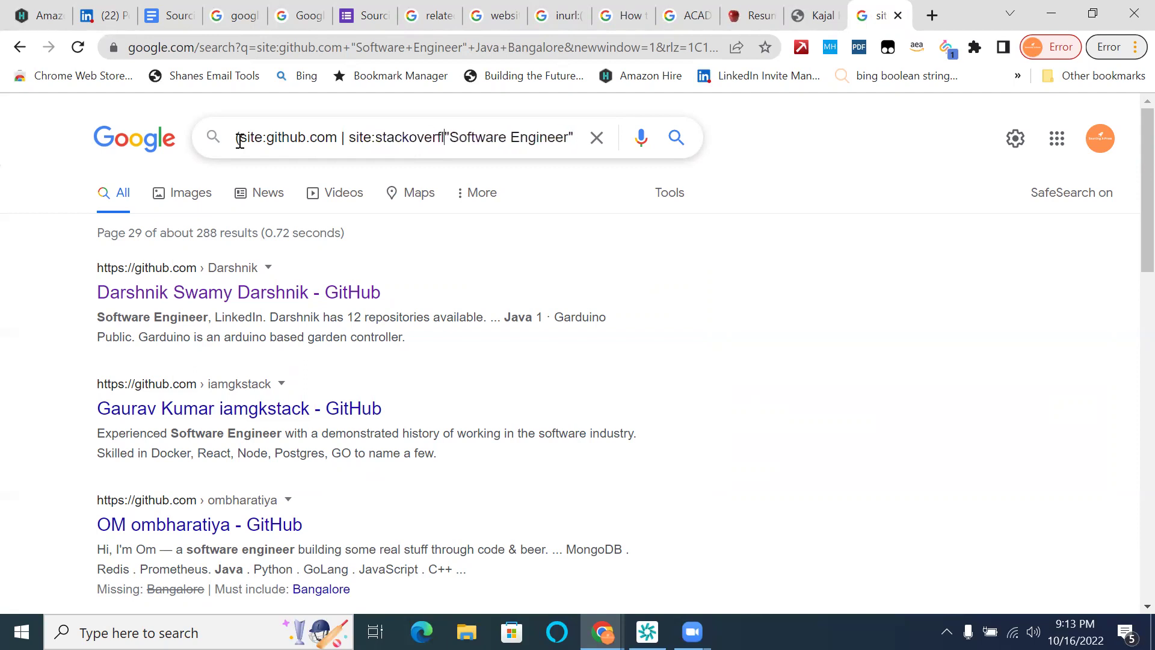
{"action": "type", "text": ")"}
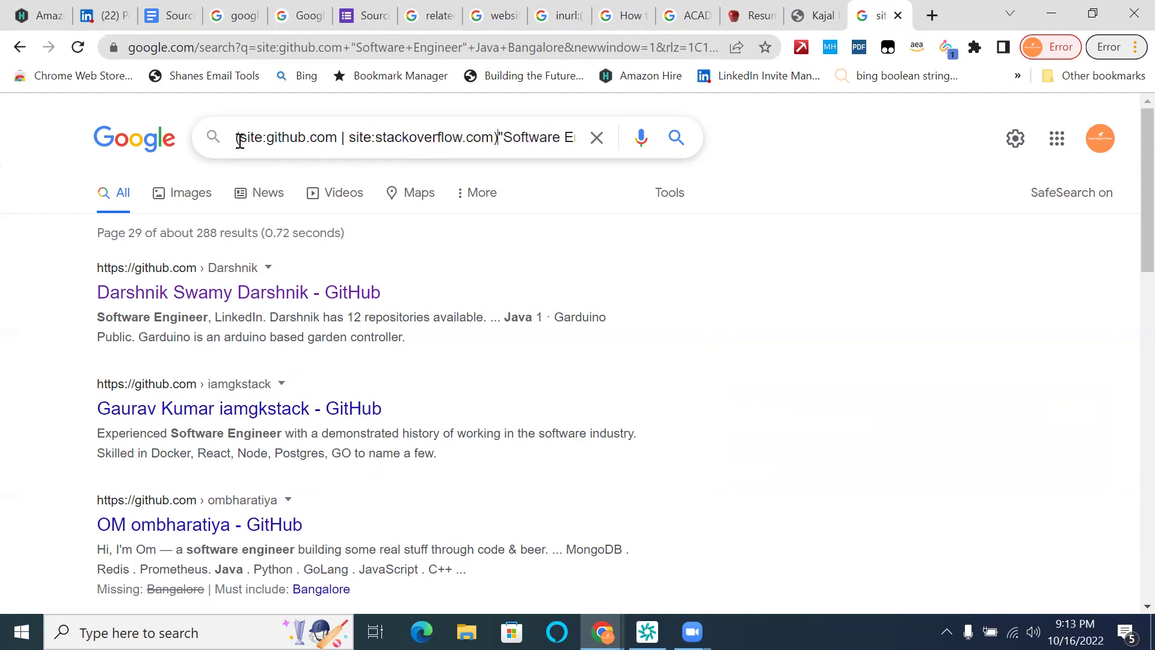
{"action": "key", "text": "Right"}
{"action": "key", "text": "Right"}
{"action": "key", "text": "Right"}
{"action": "key", "text": "Right"}
{"action": "key", "text": "Right"}
{"action": "key", "text": "Right"}
{"action": "key", "text": "Right"}
{"action": "key", "text": "Right"}
{"action": "key", "text": "Right"}
{"action": "key", "text": "Right"}
{"action": "key", "text": "Right"}
{"action": "key", "text": "Right"}
{"action": "key", "text": "Right"}
{"action": "key", "text": "Right"}
{"action": "key", "text": "Right"}
{"action": "key", "text": "Right"}
{"action": "key", "text": "Right"}
{"action": "key", "text": "Right"}
{"action": "key", "text": "Right"}
{"action": "key", "text": "Right"}
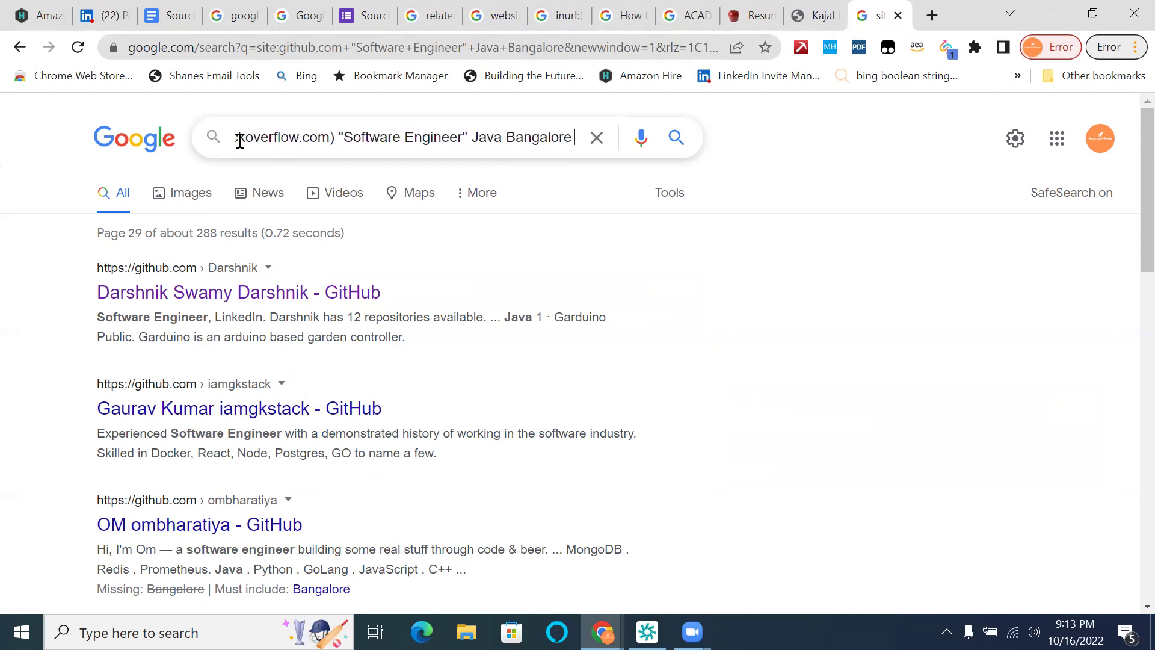
{"action": "type", "text": "intitl"}
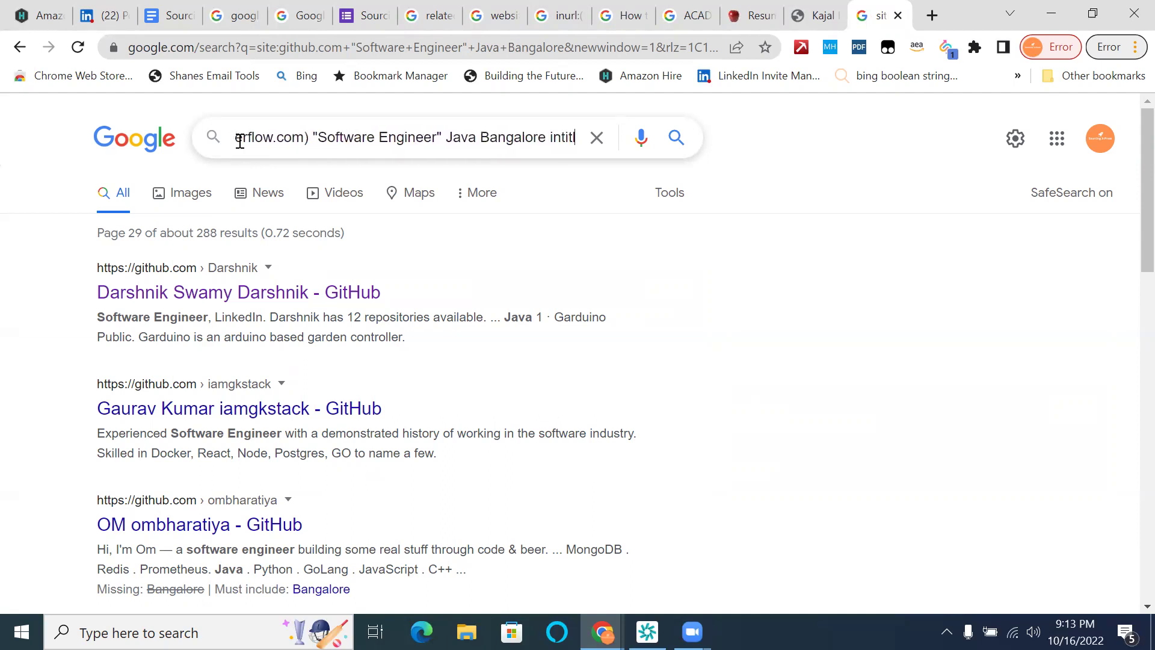
{"action": "type", "text": "e:resume"}
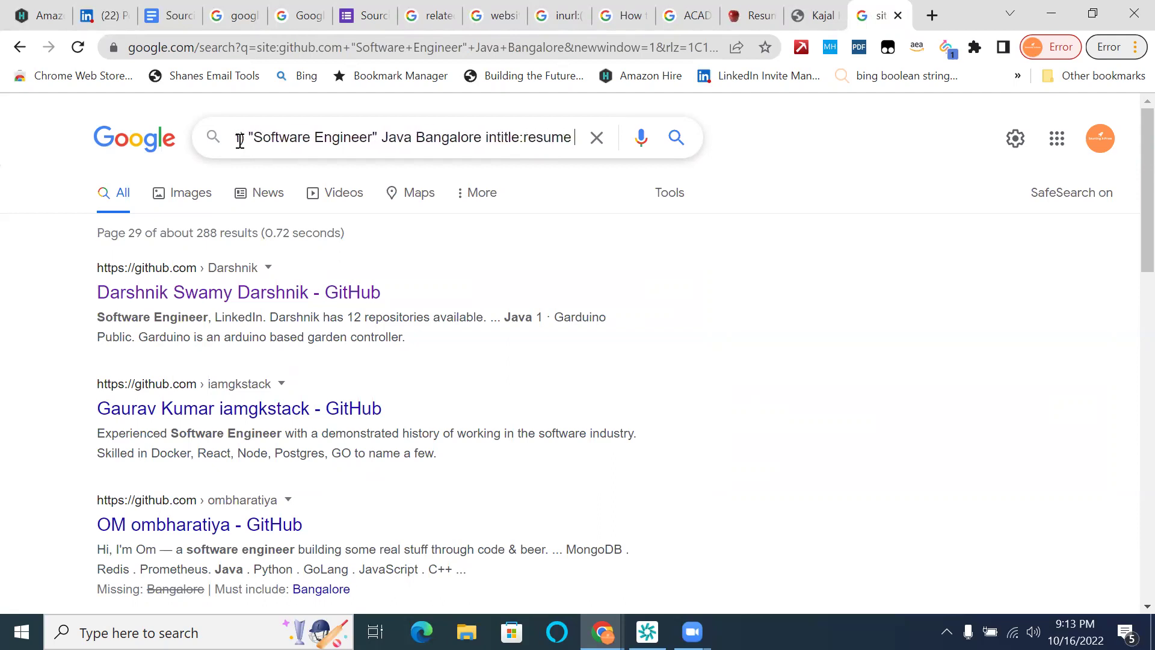
{"action": "type", "text": " | int"}
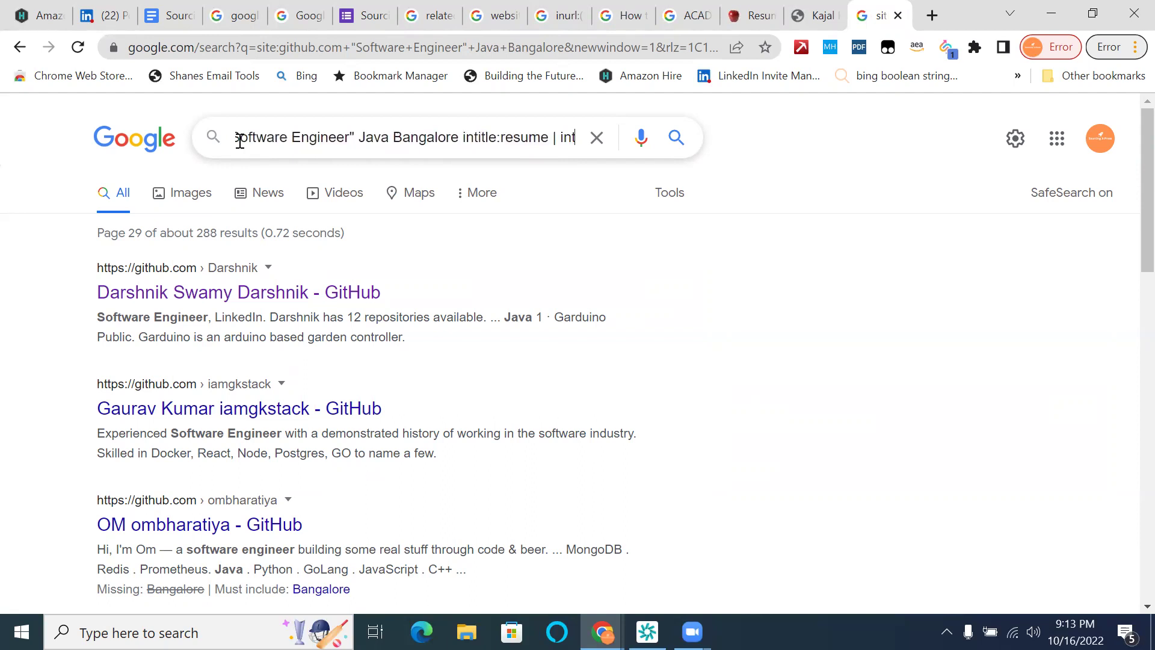
{"action": "type", "text": "itle"}
{"action": "type", "text": ":"}
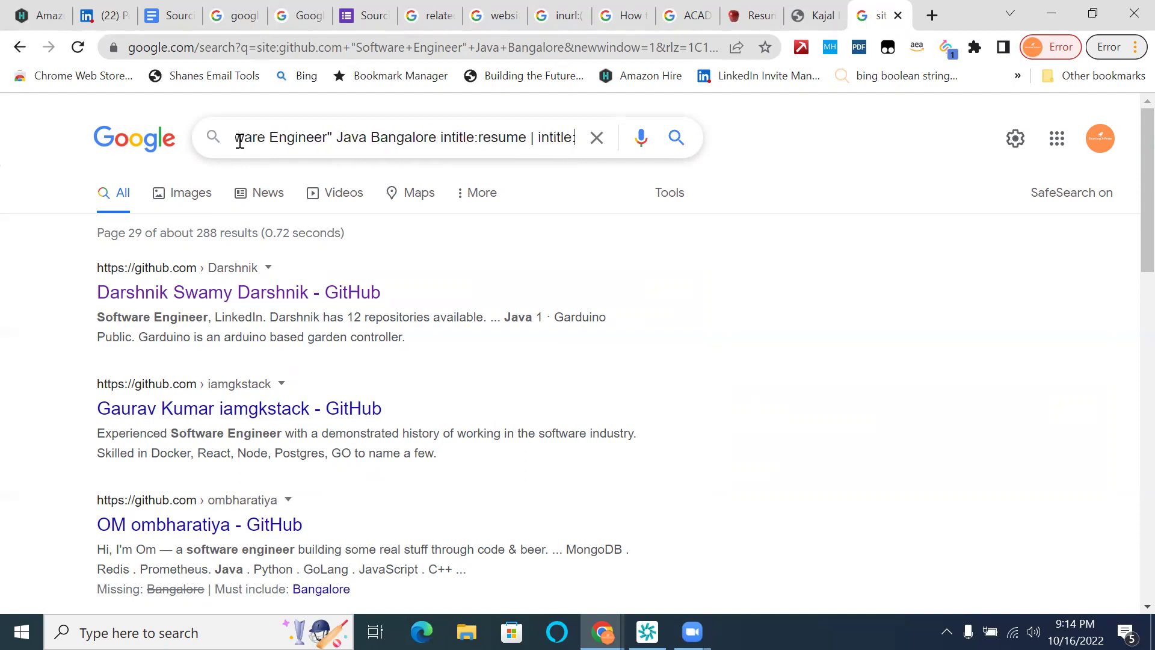
{"action": "type", "text": "cv)"}
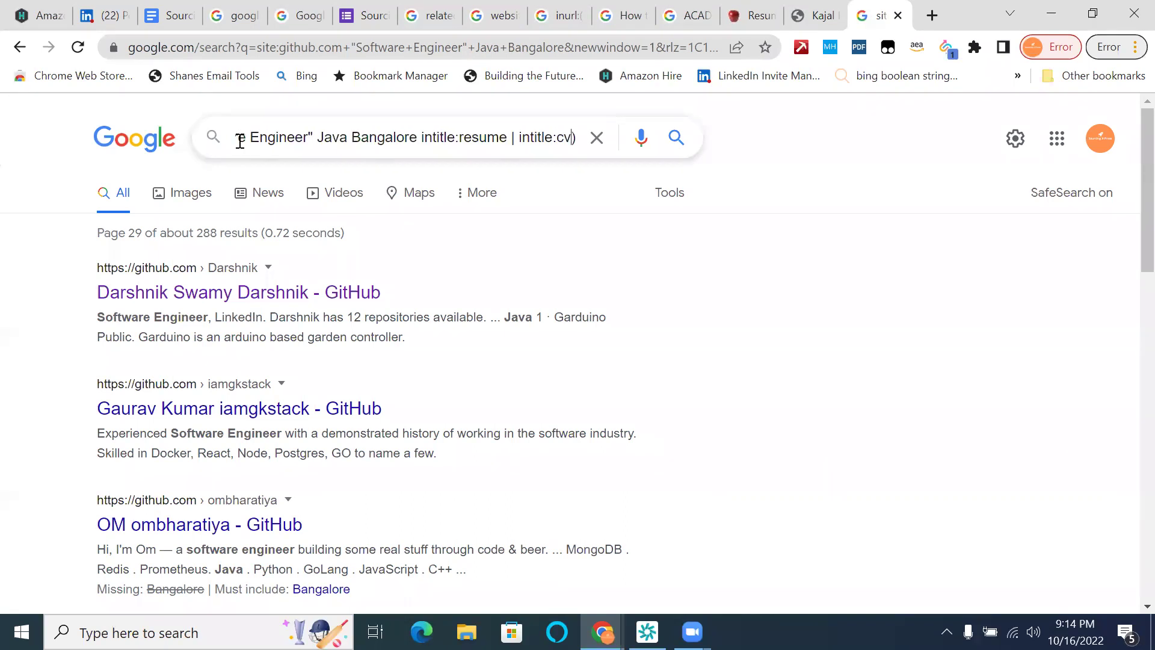
{"action": "key", "text": "Left"}
{"action": "key", "text": "Left"}
{"action": "key", "text": "Left"}
{"action": "key", "text": "Left"}
{"action": "key", "text": "Left"}
{"action": "key", "text": "Left"}
{"action": "type", "text": "("}
{"action": "key", "text": "Return"}
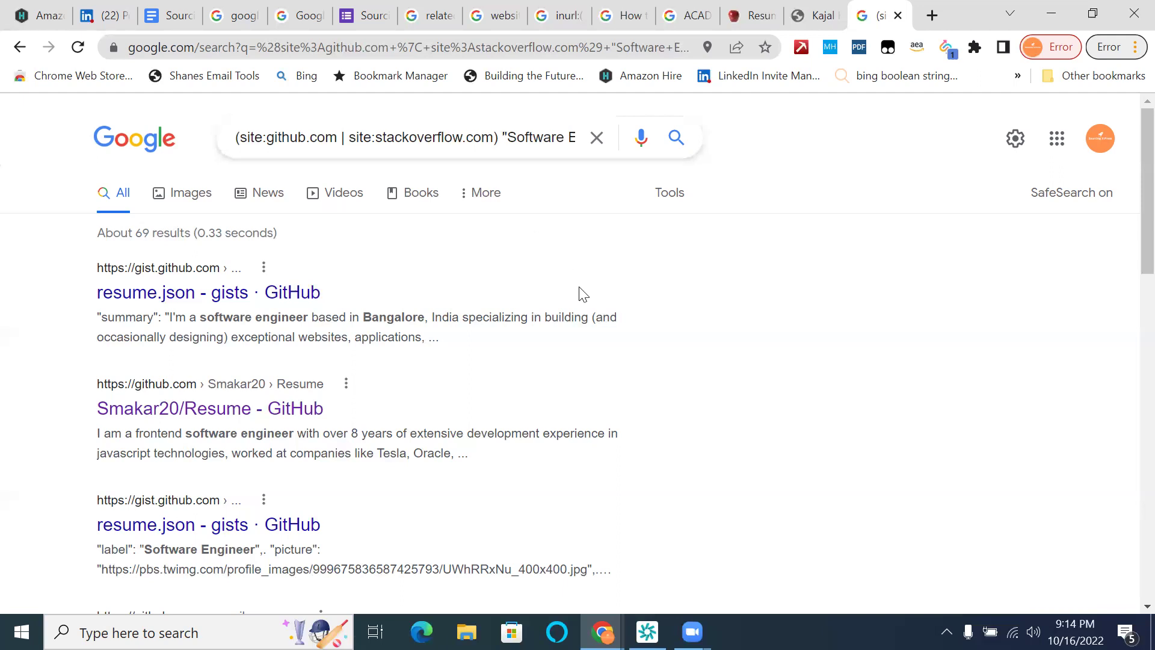
- Glance over the roughly 69 resume results, then return to the quiz form
{"action": "scroll", "coordinate": [580, 294], "scroll_direction": "down", "scroll_amount": 7}
{"action": "scroll", "coordinate": [580, 293], "scroll_direction": "up", "scroll_amount": 7}
{"action": "left_click", "coordinate": [368, 23]}
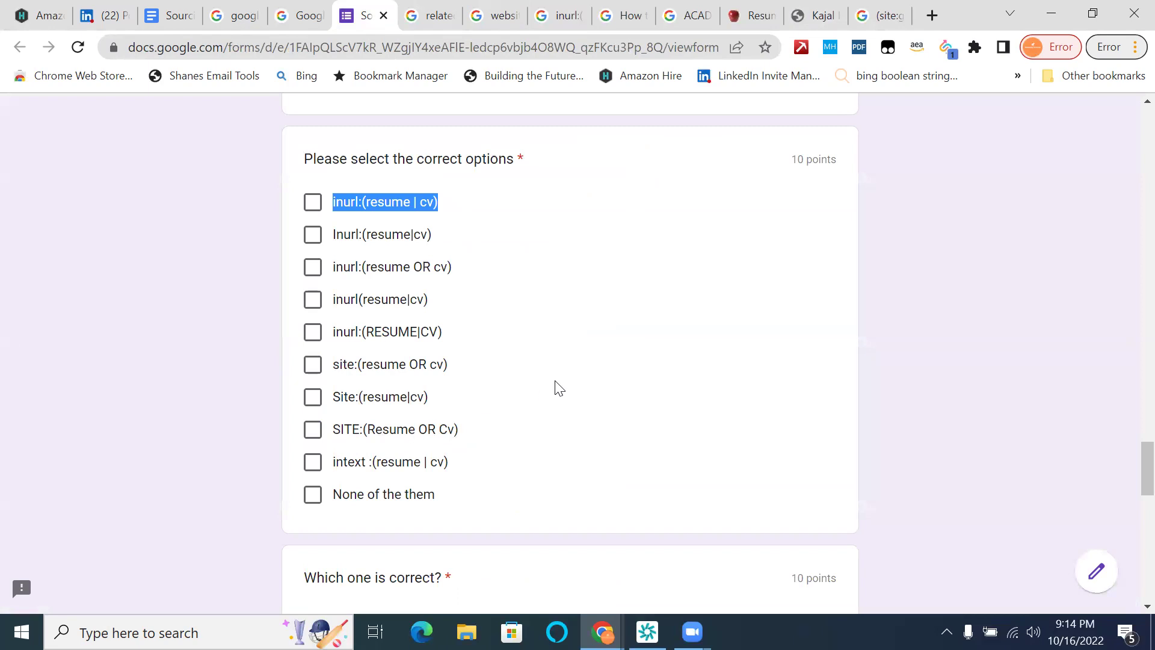
- Try the inurl:(resume | cv) answer, then clear it so the 10-point question stays unanswered
{"action": "scroll", "coordinate": [554, 388], "scroll_direction": "down", "scroll_amount": 1}
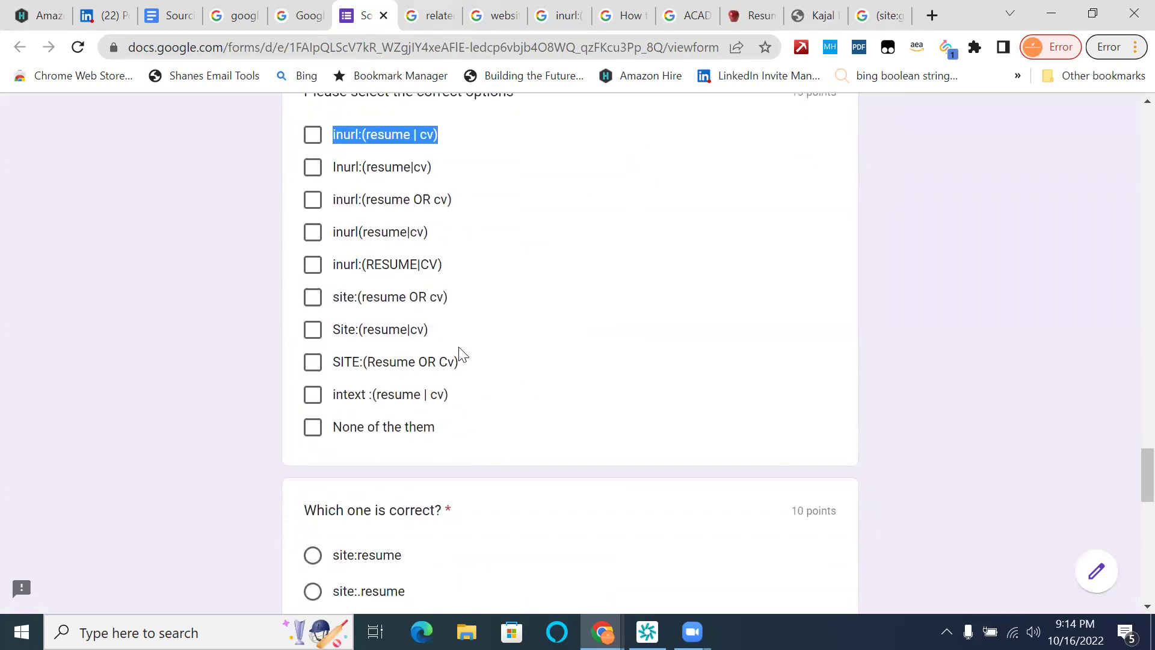
{"action": "left_click", "coordinate": [882, 15]}
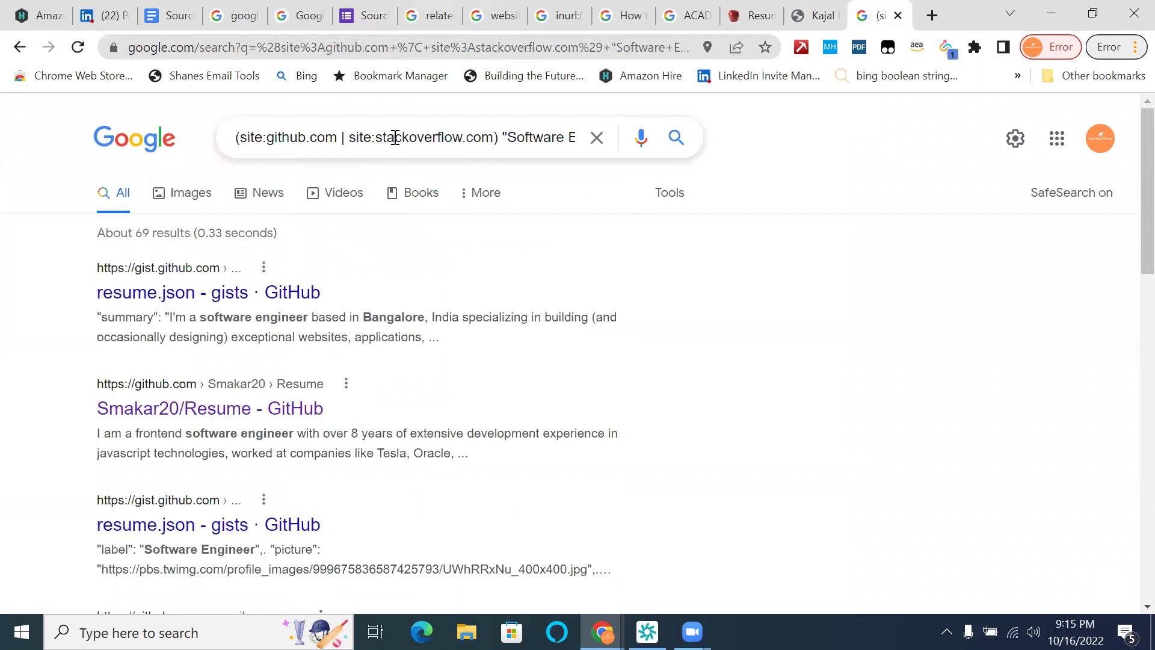
{"action": "left_click", "coordinate": [374, 16]}
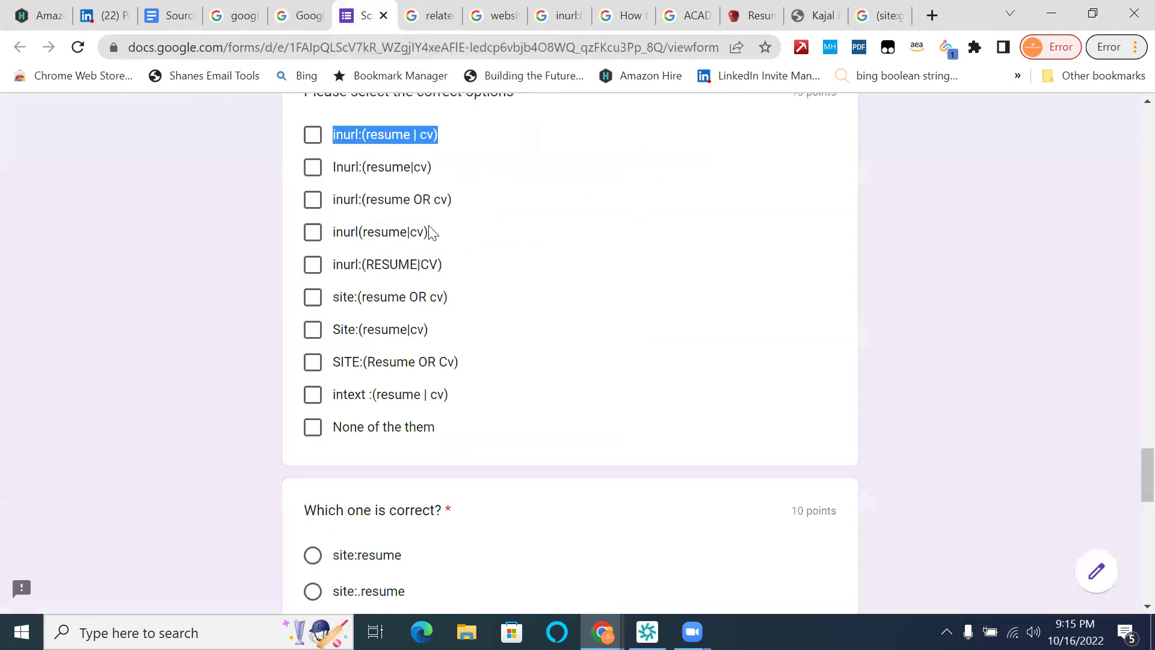
{"action": "scroll", "coordinate": [505, 287], "scroll_direction": "up", "scroll_amount": 3}
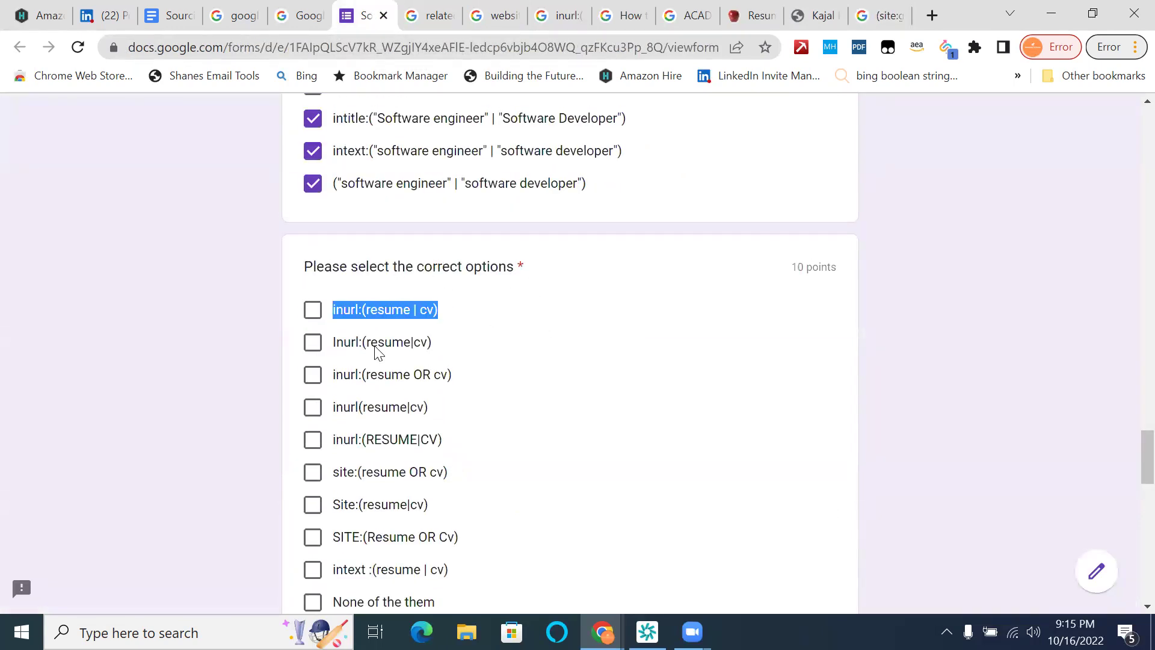
{"action": "left_click", "coordinate": [514, 311]}
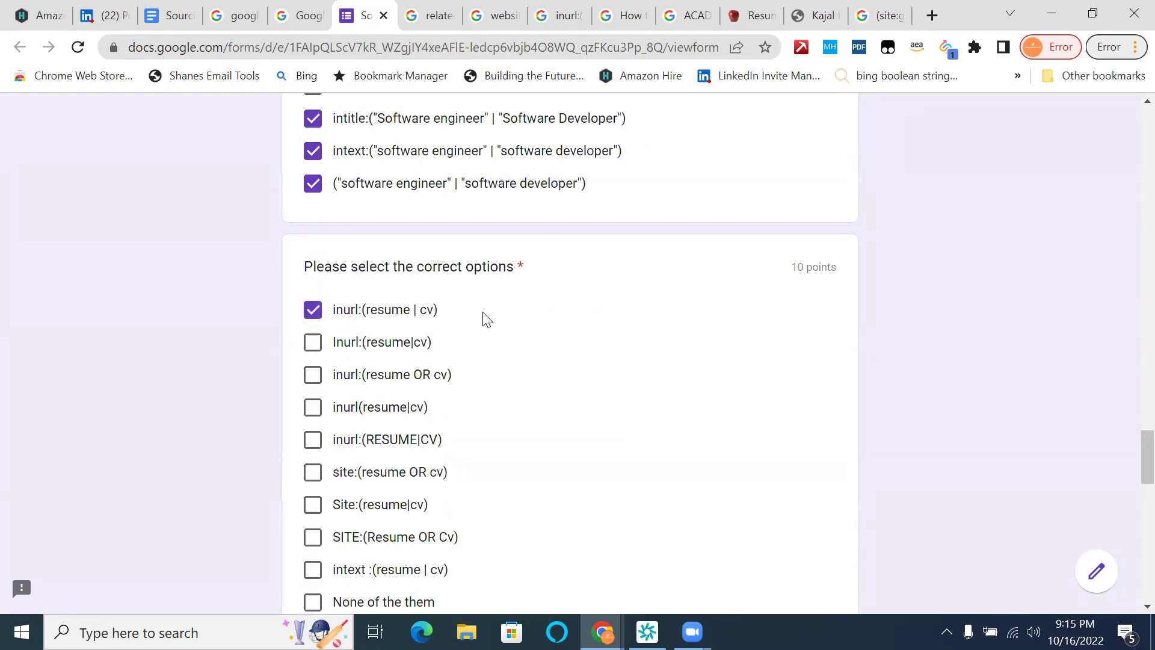
{"action": "left_click", "coordinate": [367, 311]}
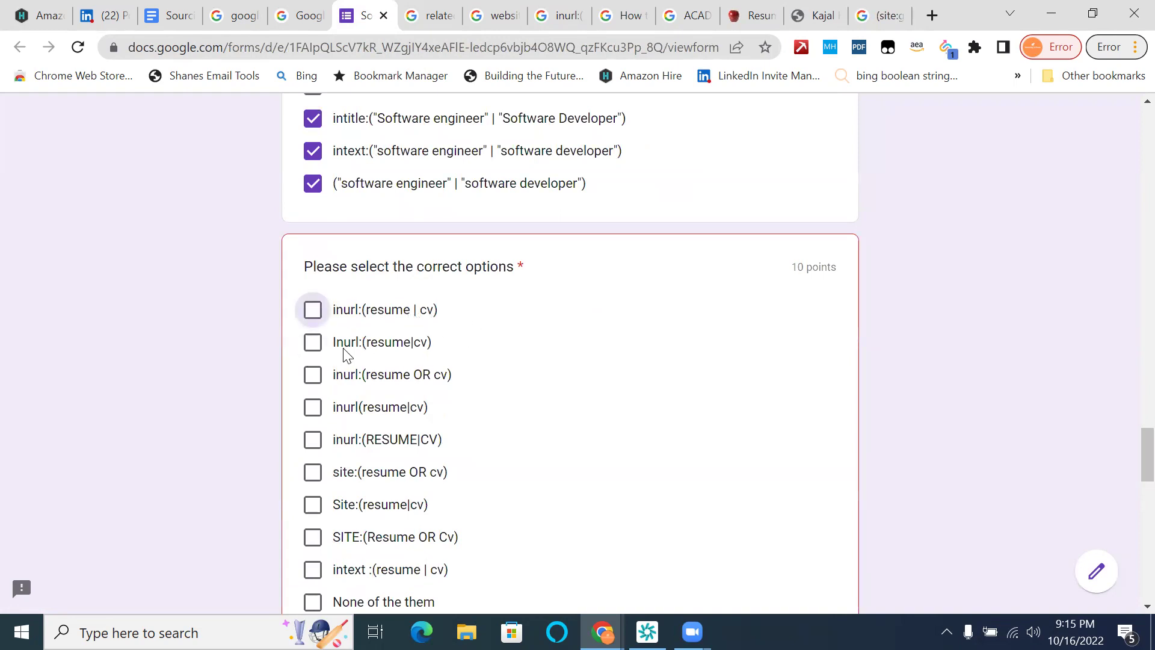
{"action": "scroll", "coordinate": [346, 353], "scroll_direction": "down", "scroll_amount": 1}
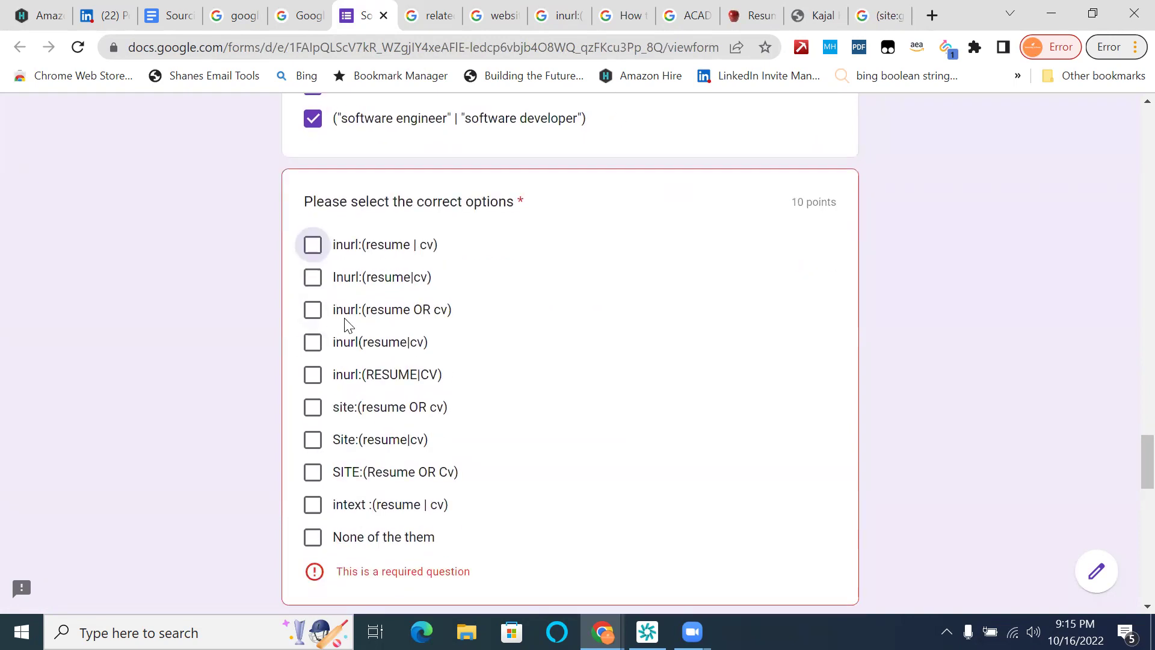
{"action": "scroll", "coordinate": [423, 313], "scroll_direction": "down", "scroll_amount": 1}
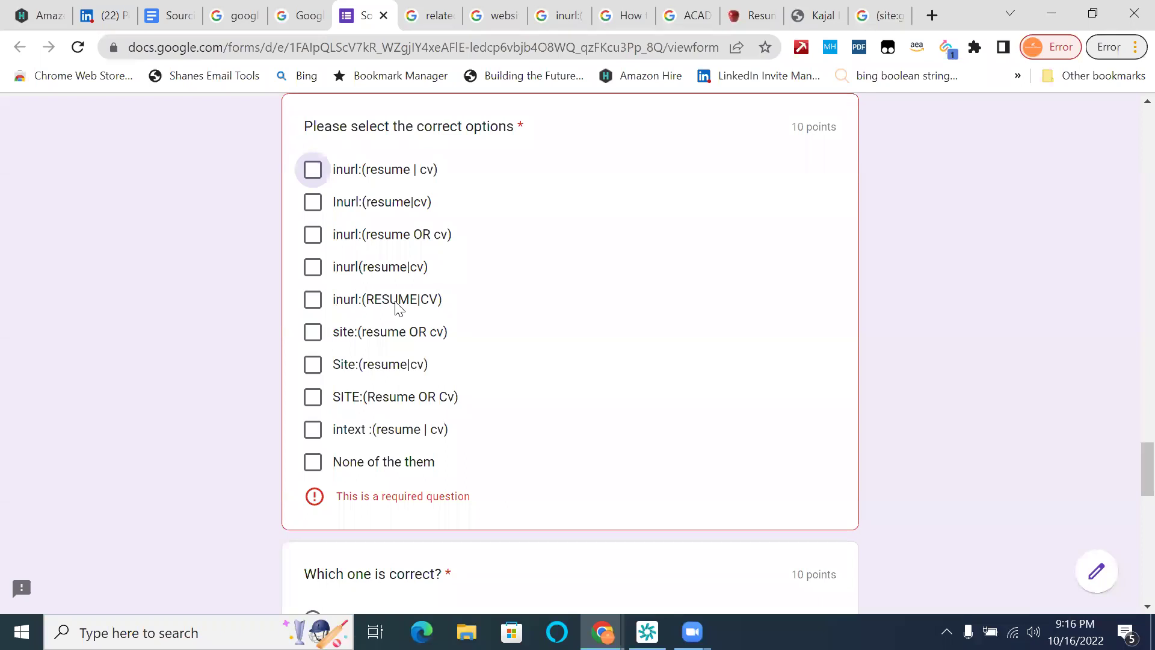
- Tick inurl:(RESUME|CV) as the answer and select the intext :(resume | cv) option text
{"action": "left_click", "coordinate": [315, 302]}
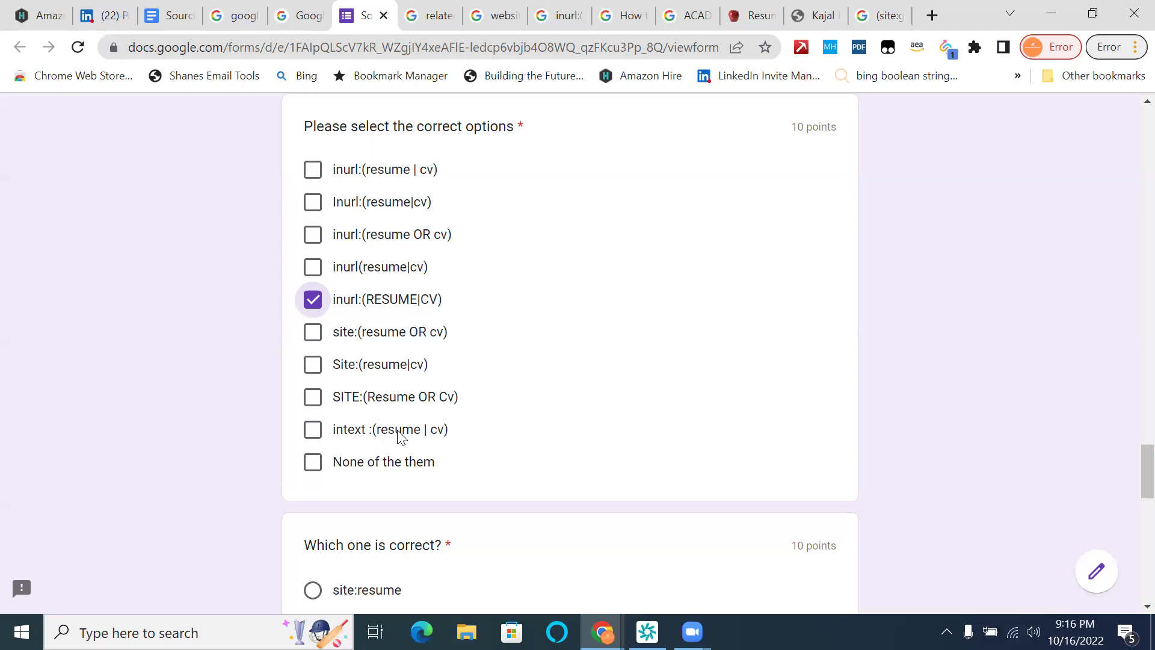
{"action": "left_click_drag", "start_coordinate": [459, 431], "coordinate": [328, 431]}
{"action": "key", "text": "ctrl+c"}
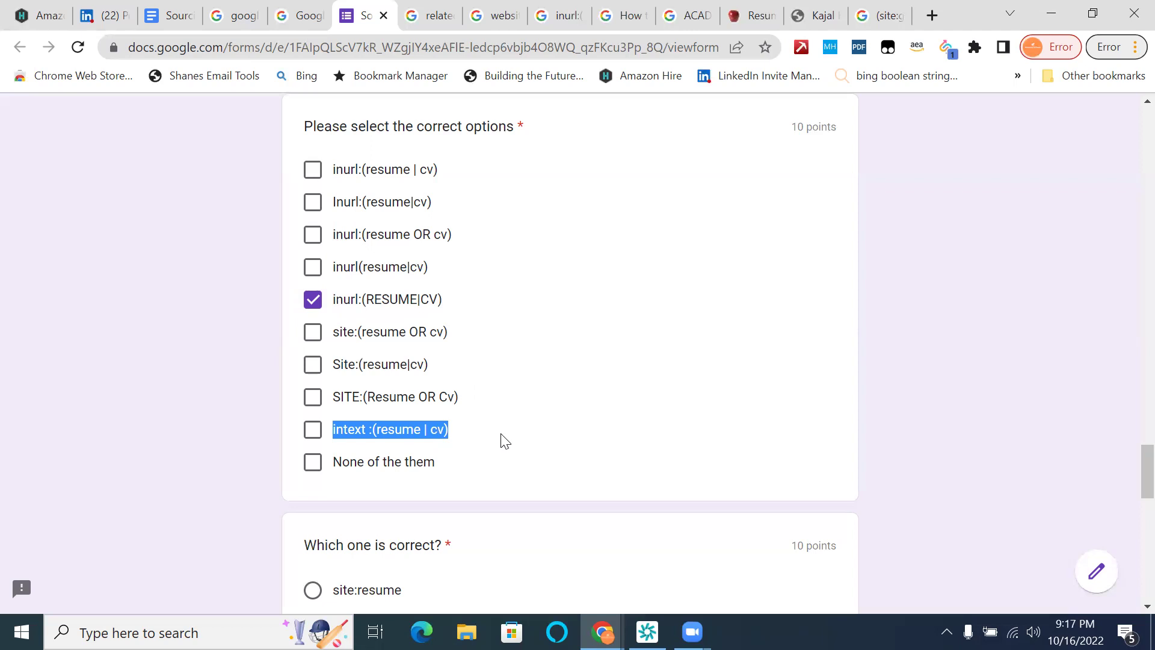
- In a new tab, paste the intext:(resume | cv) operator and replace resume with "Boolean Biryany"
{"action": "left_click", "coordinate": [931, 18]}
{"action": "key", "text": "ctrl+v"}
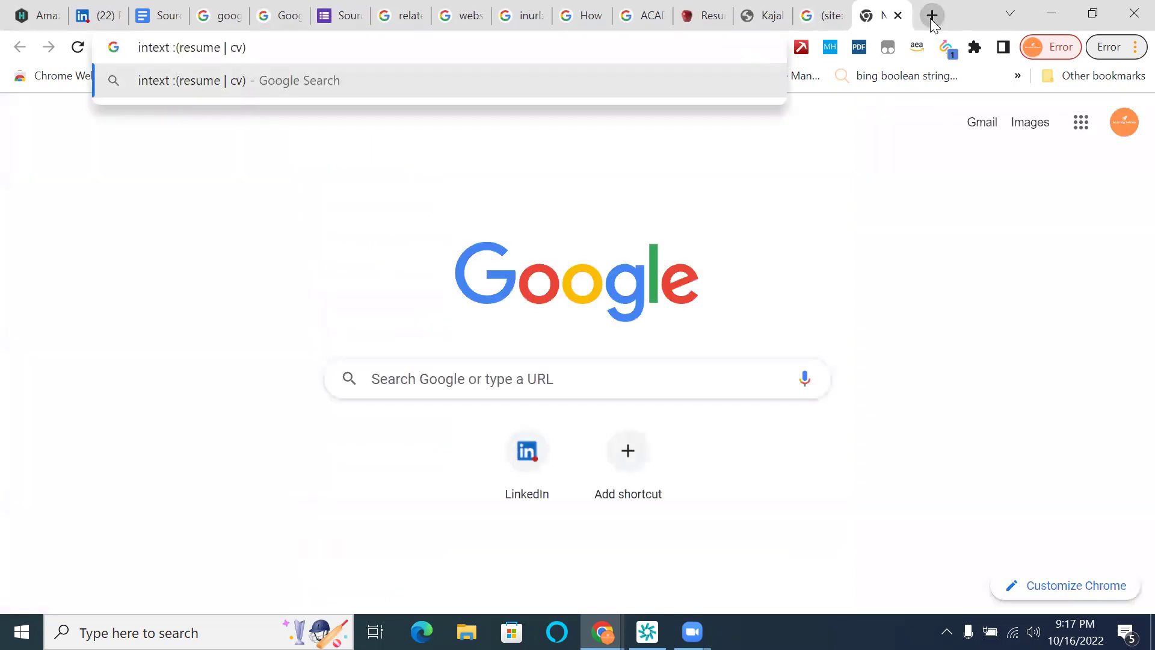
{"action": "left_click", "coordinate": [175, 48]}
{"action": "key", "text": "BackSpace"}
{"action": "key", "text": "Right"}
{"action": "key", "text": "Right"}
{"action": "key", "text": "Right"}
{"action": "key", "text": "Right"}
{"action": "key", "text": "Right"}
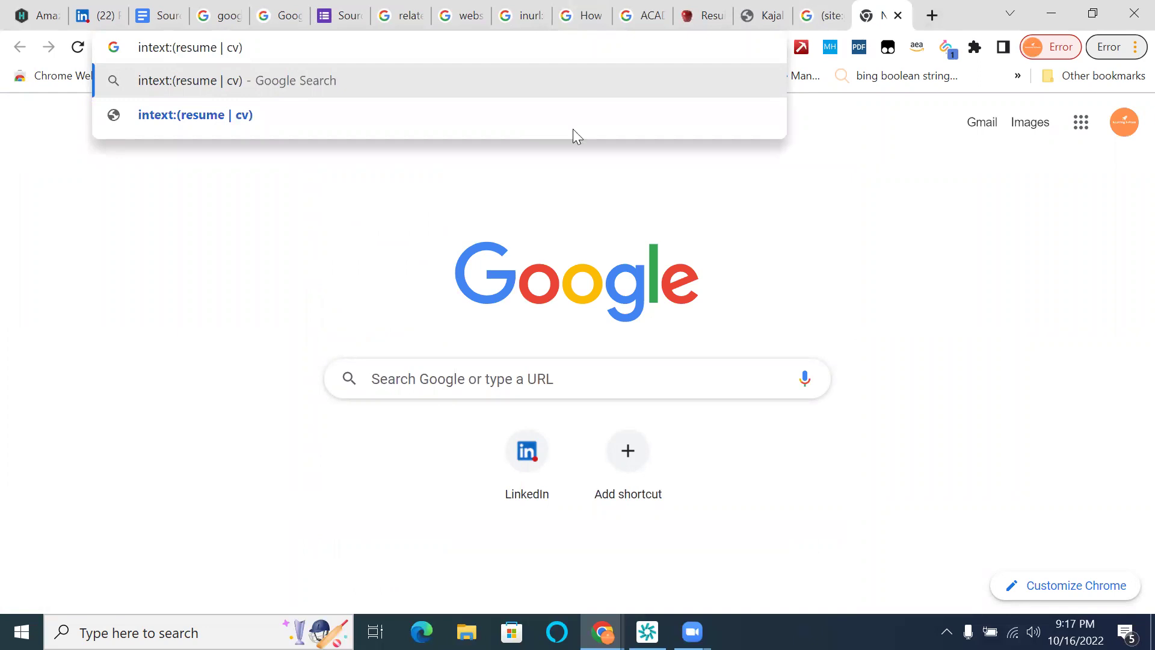
{"action": "key", "text": "BackSpace"}
{"action": "key", "text": "BackSpace"}
{"action": "key", "text": "BackSpace"}
{"action": "key", "text": "BackSpace"}
{"action": "key", "text": "BackSpace"}
{"action": "key", "text": "BackSpace"}
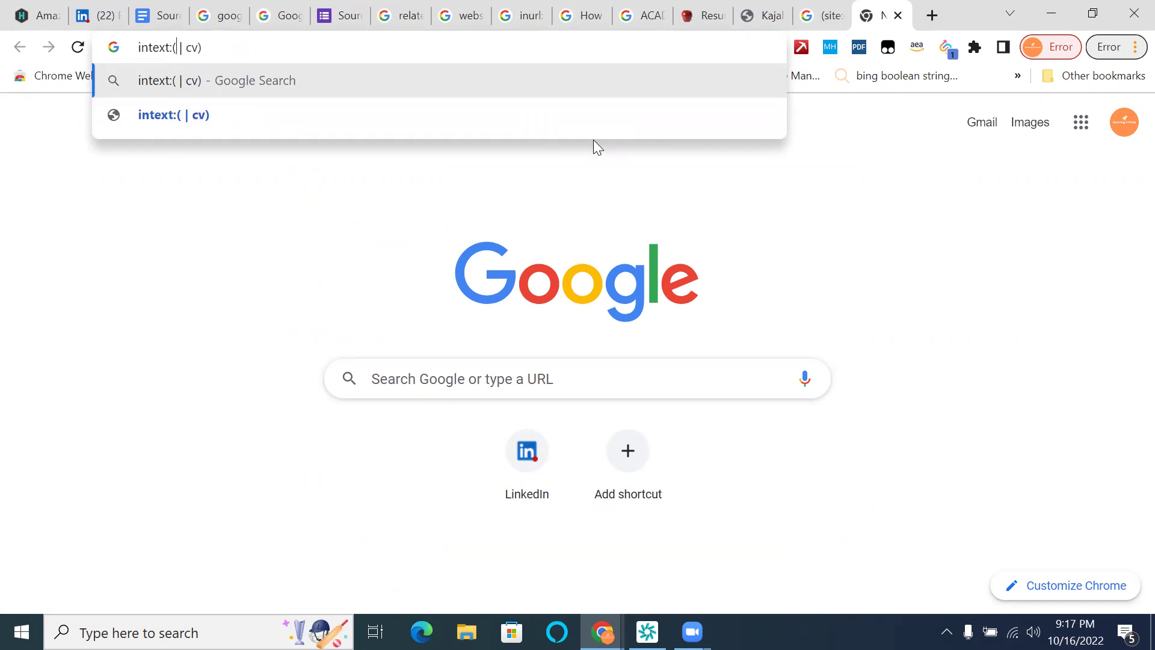
{"action": "type", "text": "Boolean"}
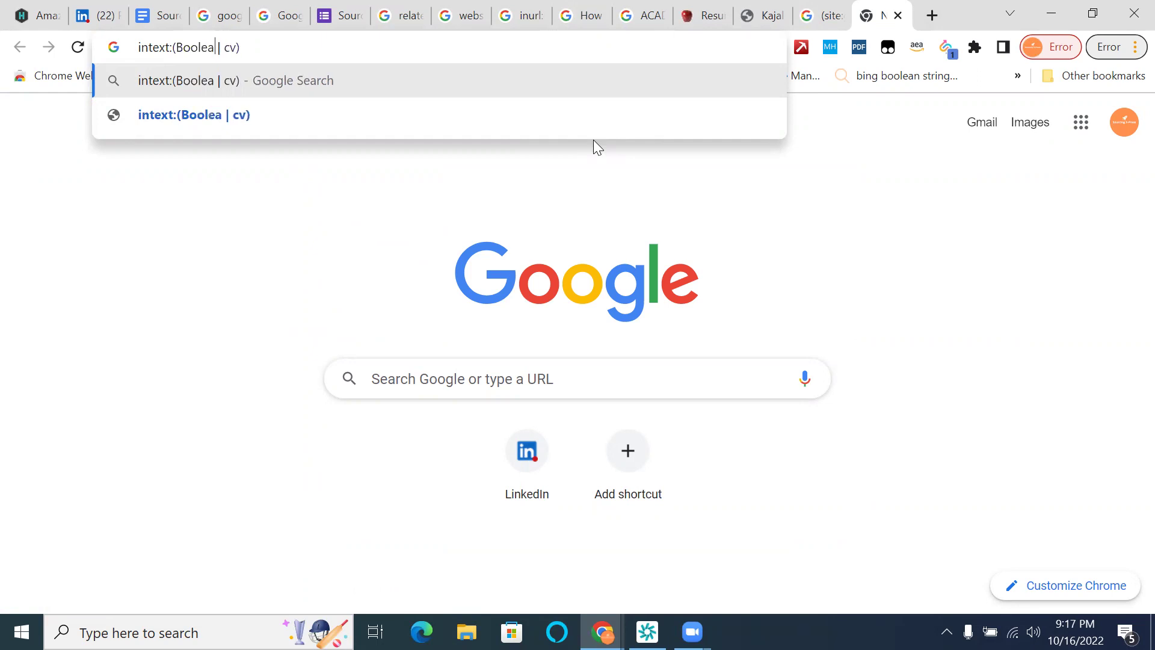
{"action": "key", "text": "BackSpace"}
{"action": "key", "text": "BackSpace"}
{"action": "key", "text": "BackSpace"}
{"action": "key", "text": "BackSpace"}
{"action": "key", "text": "BackSpace"}
{"action": "key", "text": "BackSpace"}
{"action": "key", "text": "BackSpace"}
{"action": "key", "text": "BackSpace"}
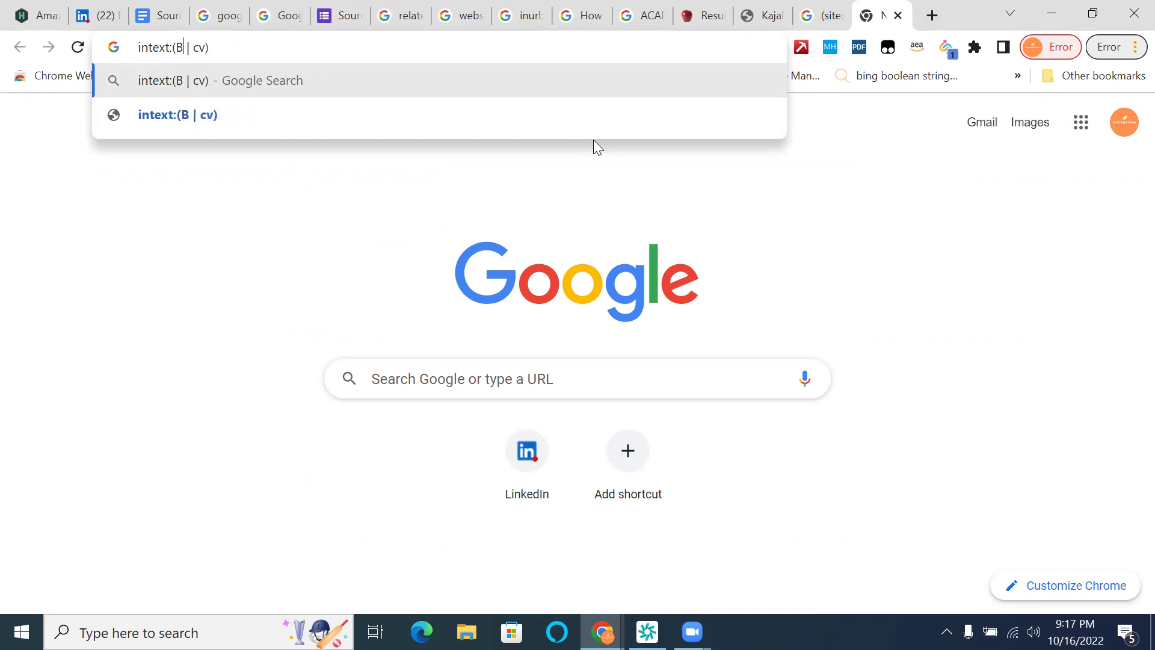
{"action": "type", "text": "\"Boolean"}
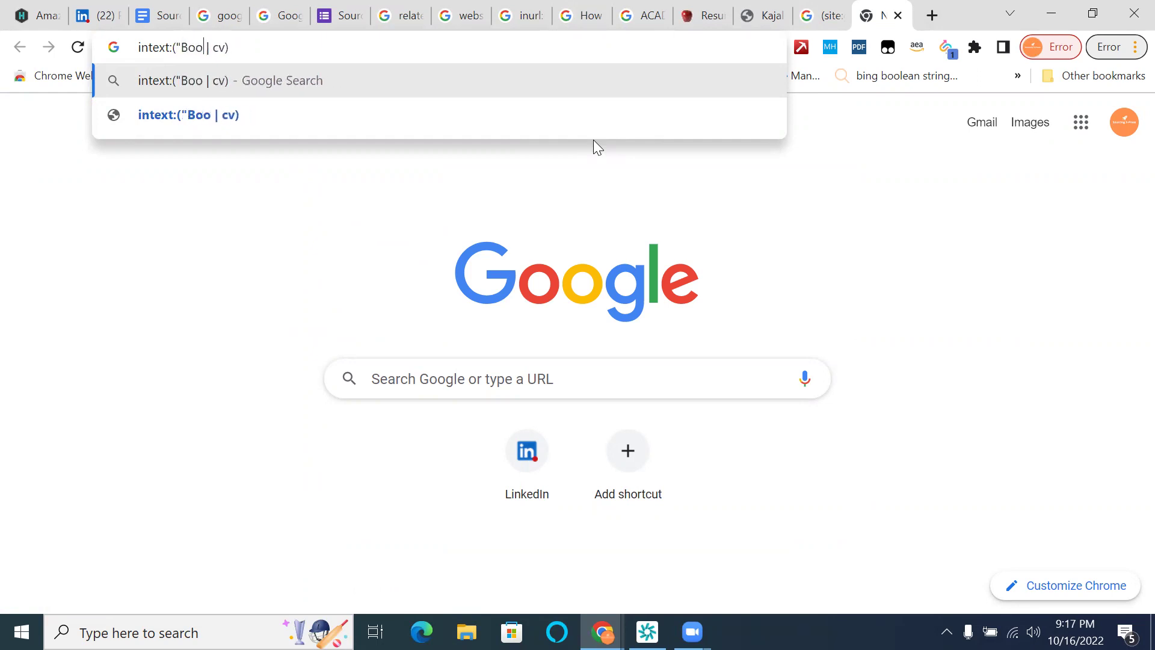
{"action": "type", "text": " Birya"}
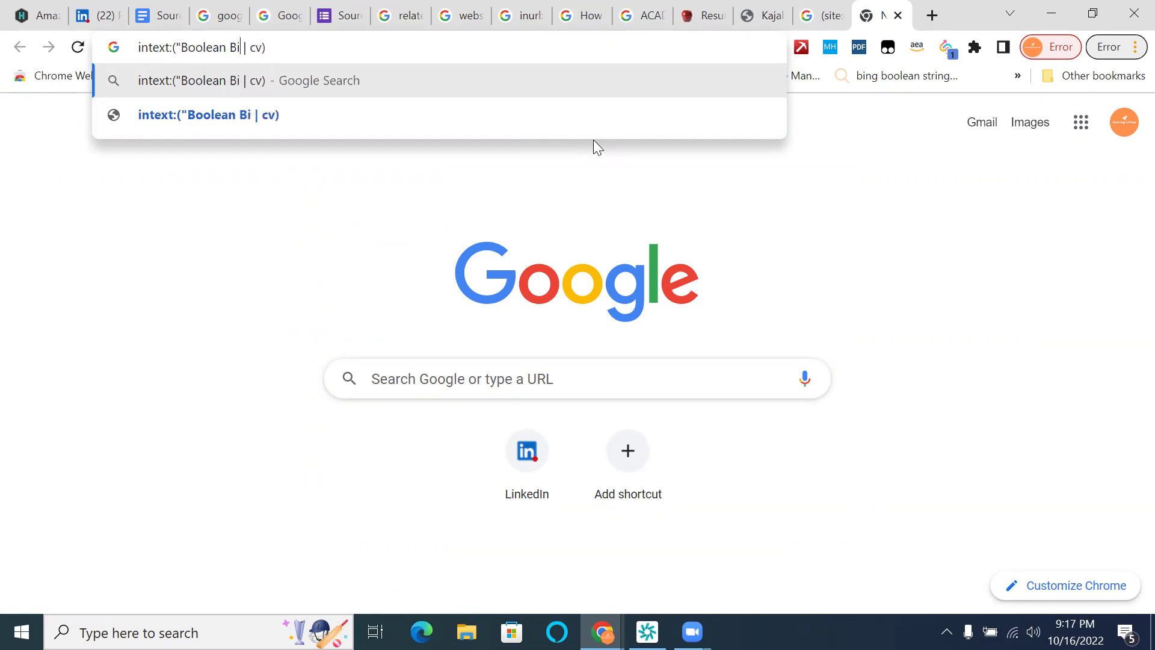
{"action": "type", "text": "ny\""}
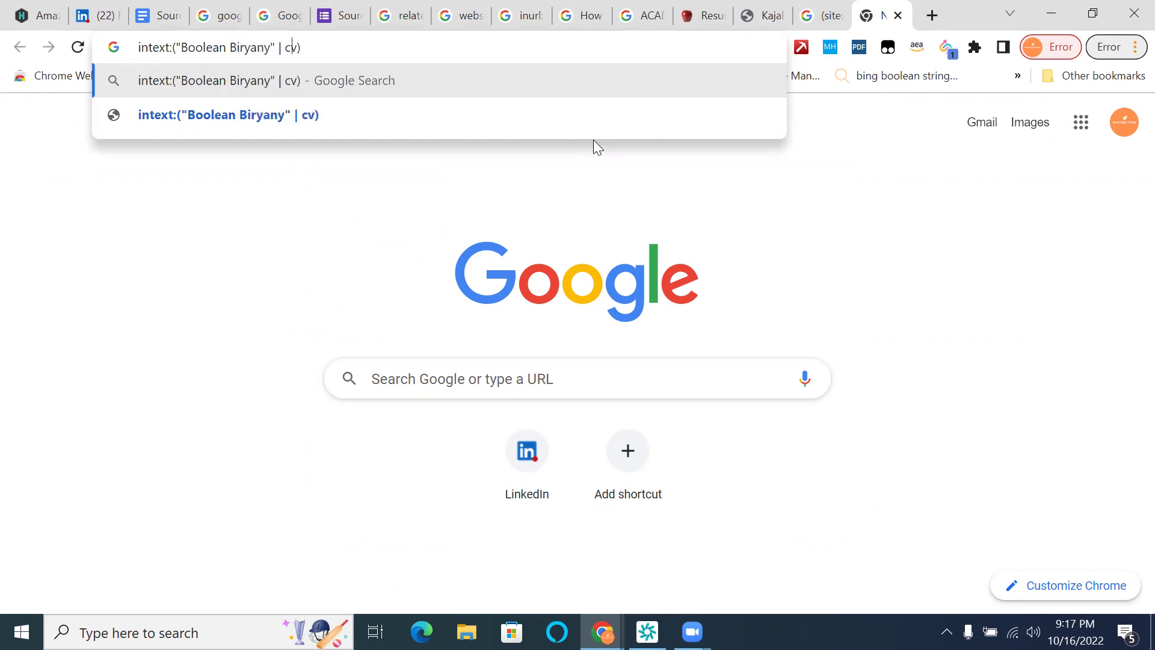
- Replace cv with "Chiken Biryani", fix Biryany to Biryani, and switch to the Season 2 notes
{"action": "key", "text": "BackSpace"}
{"action": "key", "text": "BackSpace"}
{"action": "type", "text": "\""}
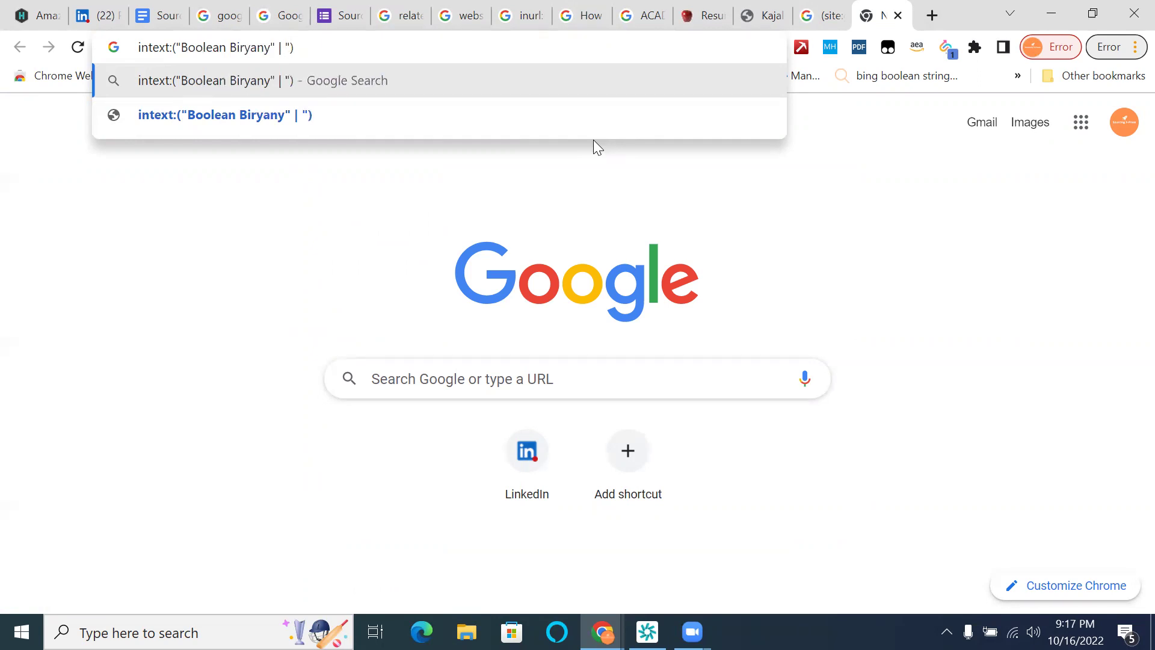
{"action": "type", "text": "Chiken "}
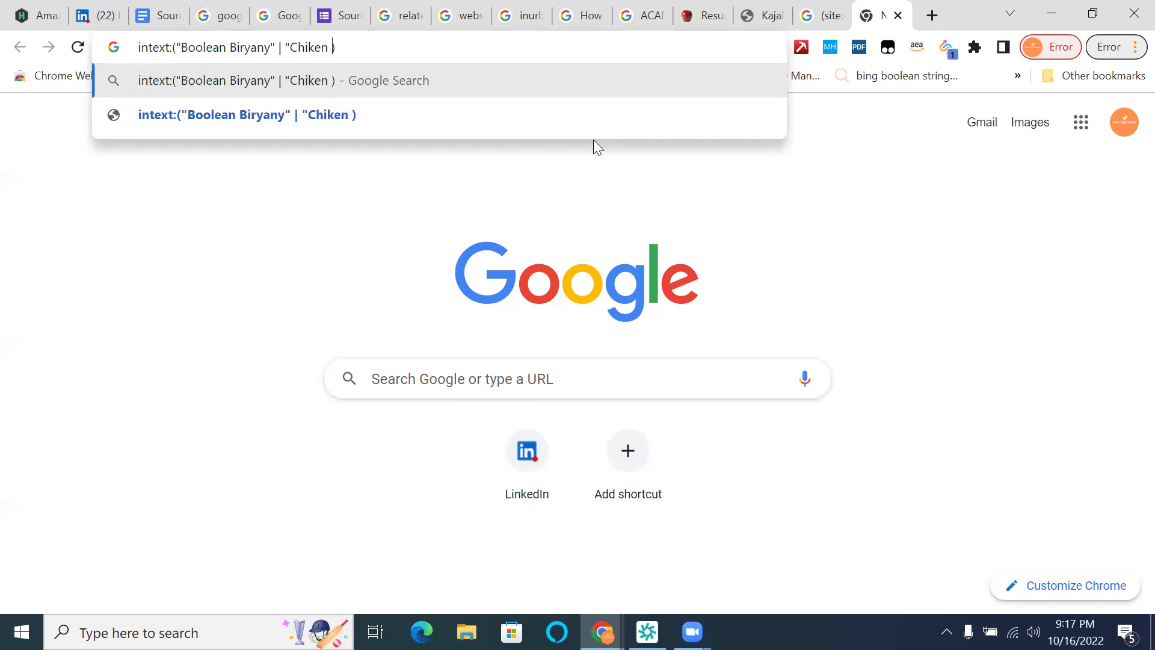
{"action": "type", "text": "Biryani\""}
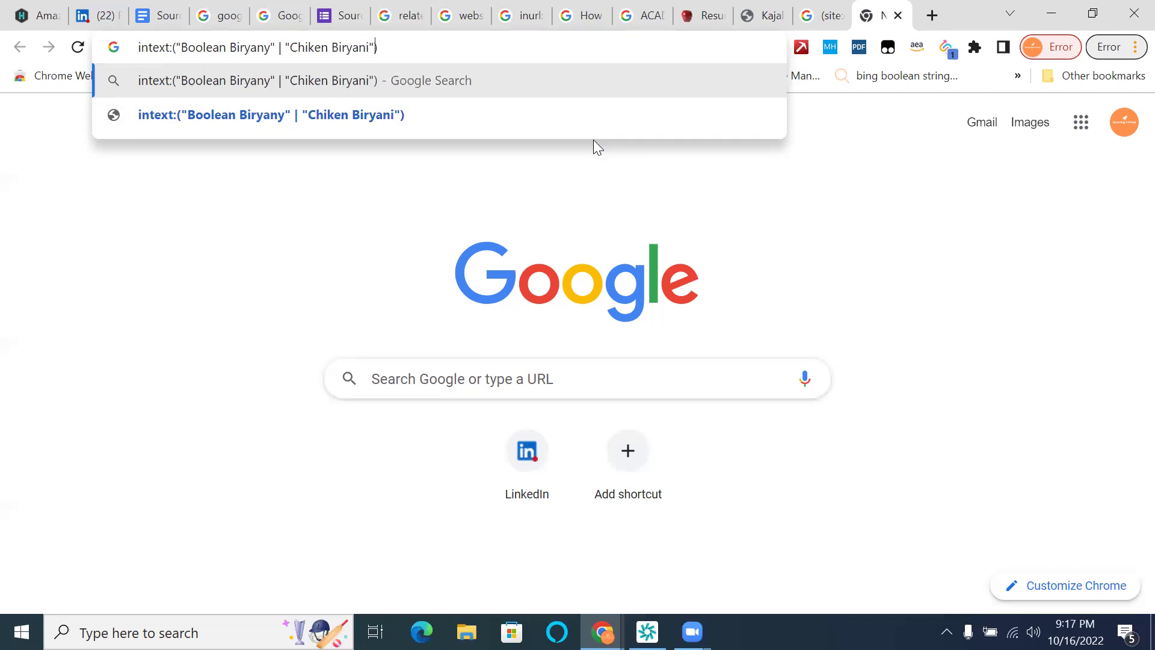
{"action": "left_click", "coordinate": [272, 47]}
{"action": "key", "text": "BackSpace"}
{"action": "type", "text": "i"}
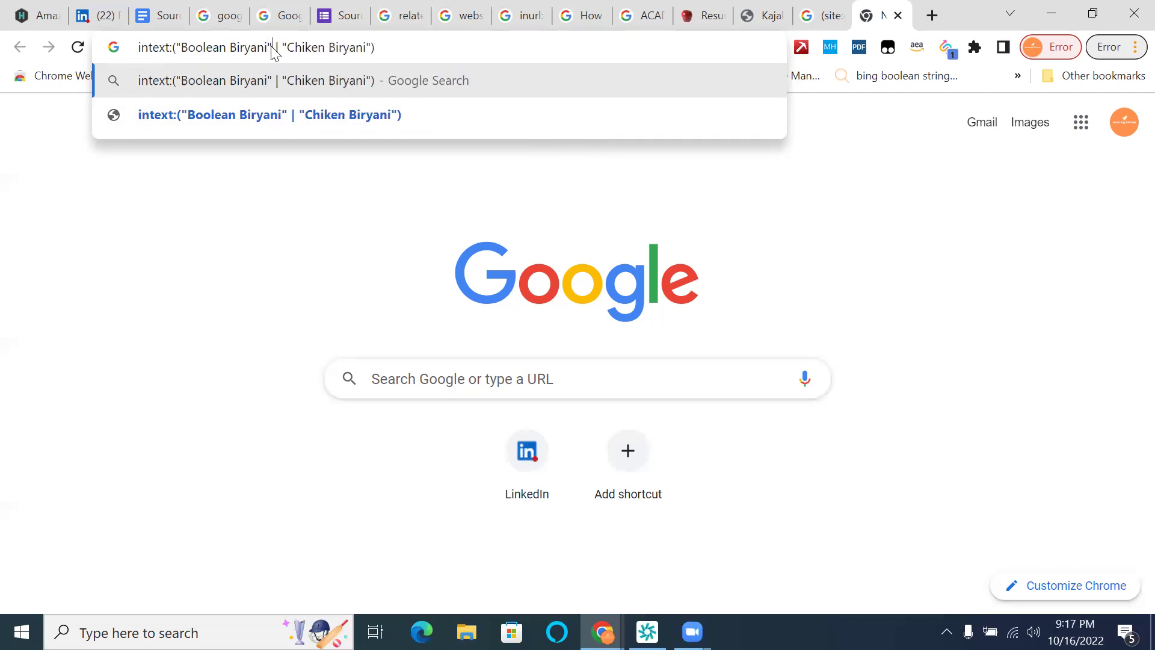
{"action": "key", "text": "End"}
{"action": "left_click", "coordinate": [159, 16]}
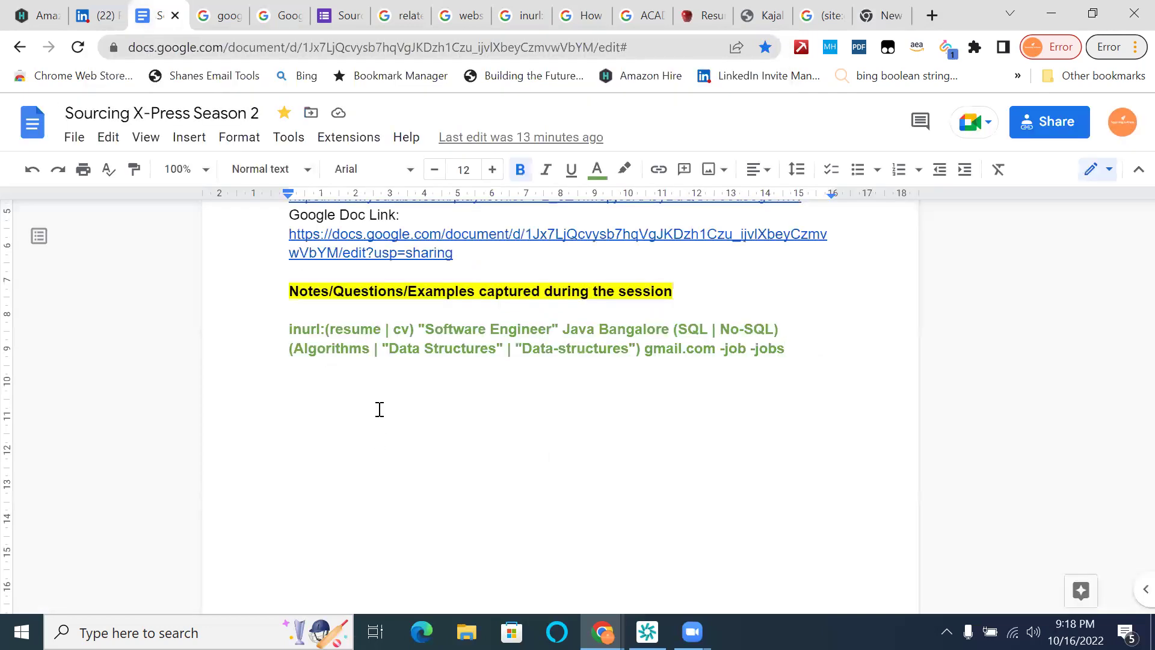
- Pass through the quiz form and GitHub search tabs back to the tab with the drafted intext query
{"action": "left_click", "coordinate": [333, 17]}
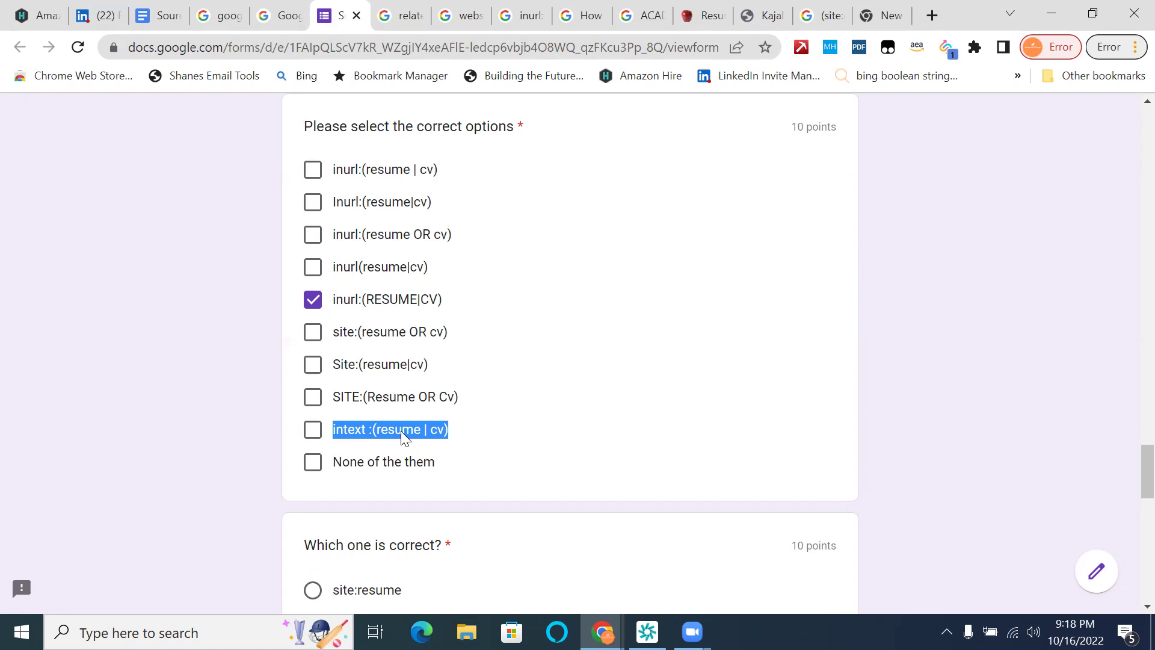
{"action": "left_click", "coordinate": [821, 15]}
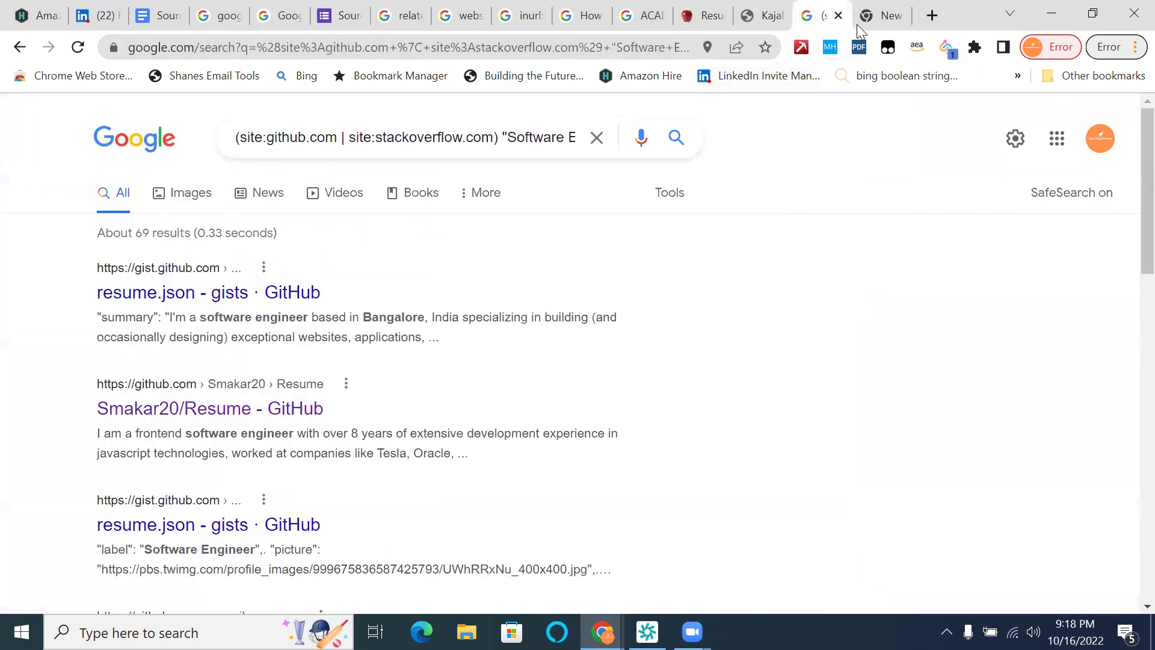
{"action": "left_click", "coordinate": [880, 15]}
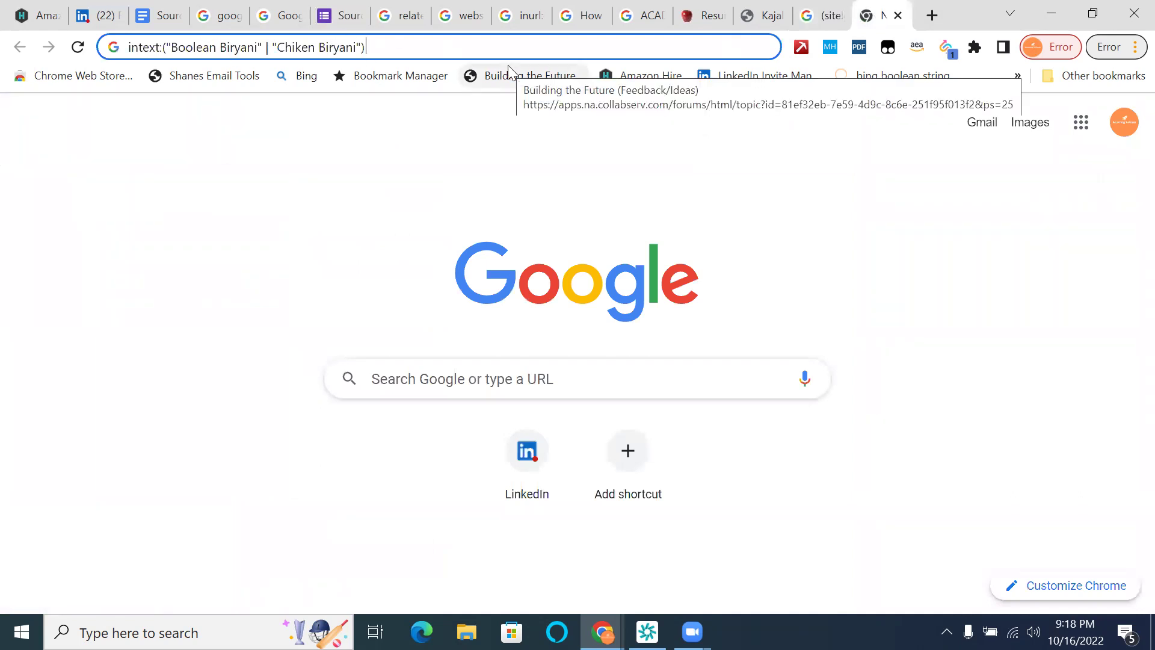
- Search intext:("Boolean Biryani" | "Chicken Biryani"), correcting Chiken to Chicken, and browse the results
{"action": "key", "text": "Return"}
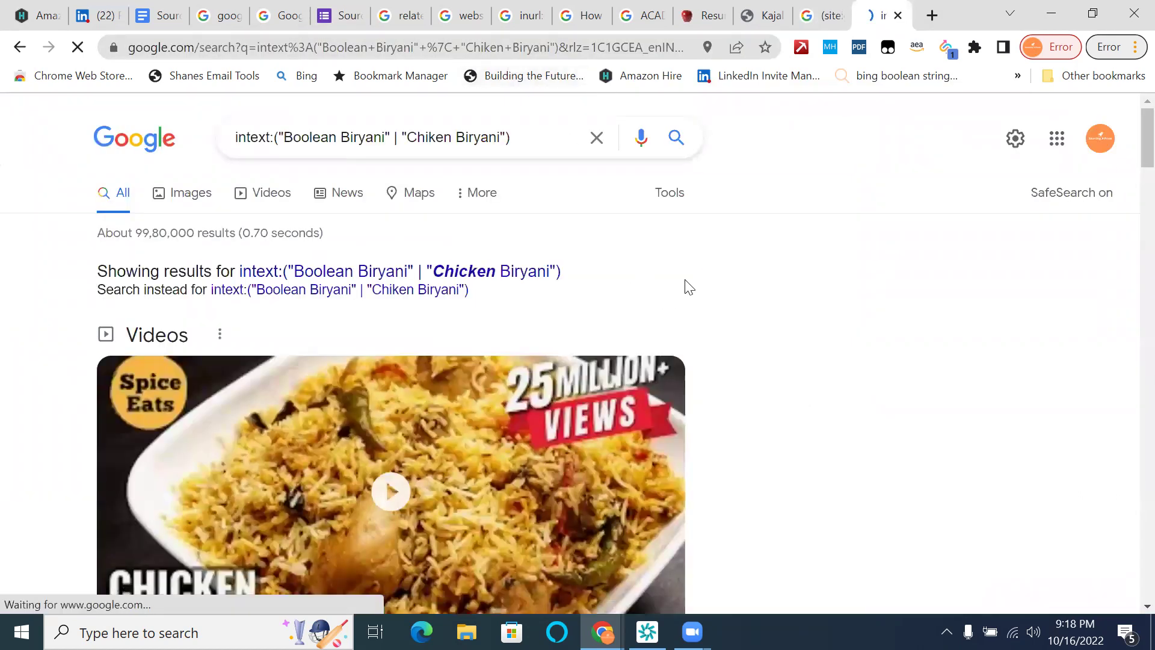
{"action": "left_click", "coordinate": [427, 136]}
{"action": "type", "text": "c"}
{"action": "key", "text": "Return"}
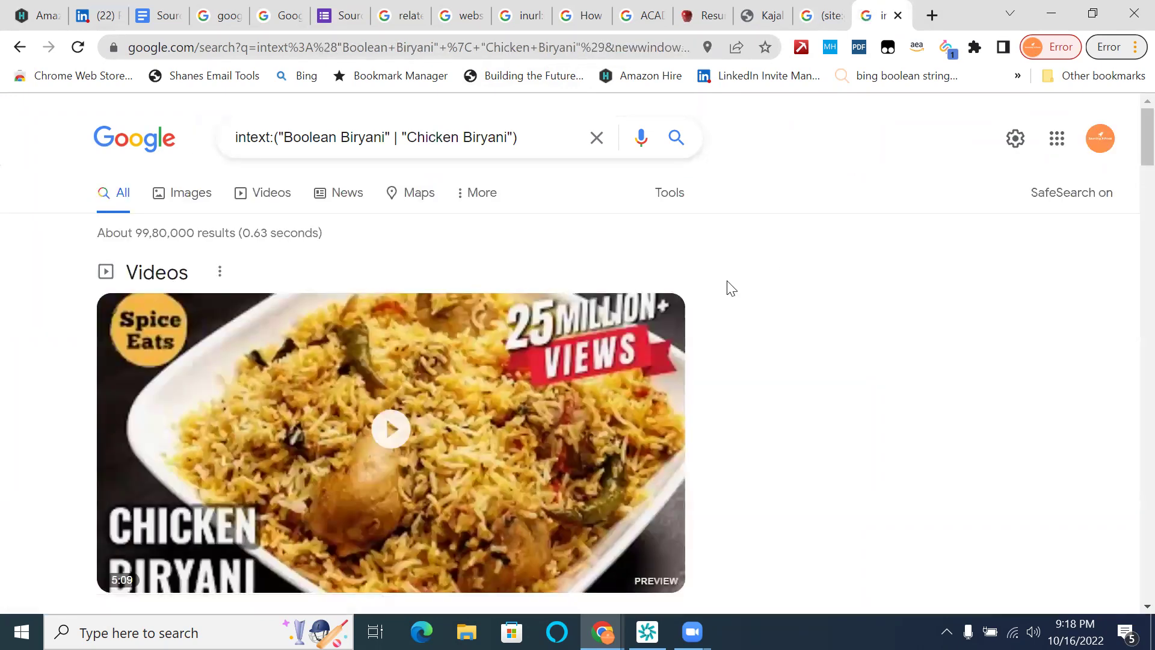
{"action": "scroll", "coordinate": [730, 287], "scroll_direction": "down", "scroll_amount": 5}
{"action": "scroll", "coordinate": [730, 286], "scroll_direction": "down", "scroll_amount": 3}
{"action": "scroll", "coordinate": [730, 286], "scroll_direction": "down", "scroll_amount": 5}
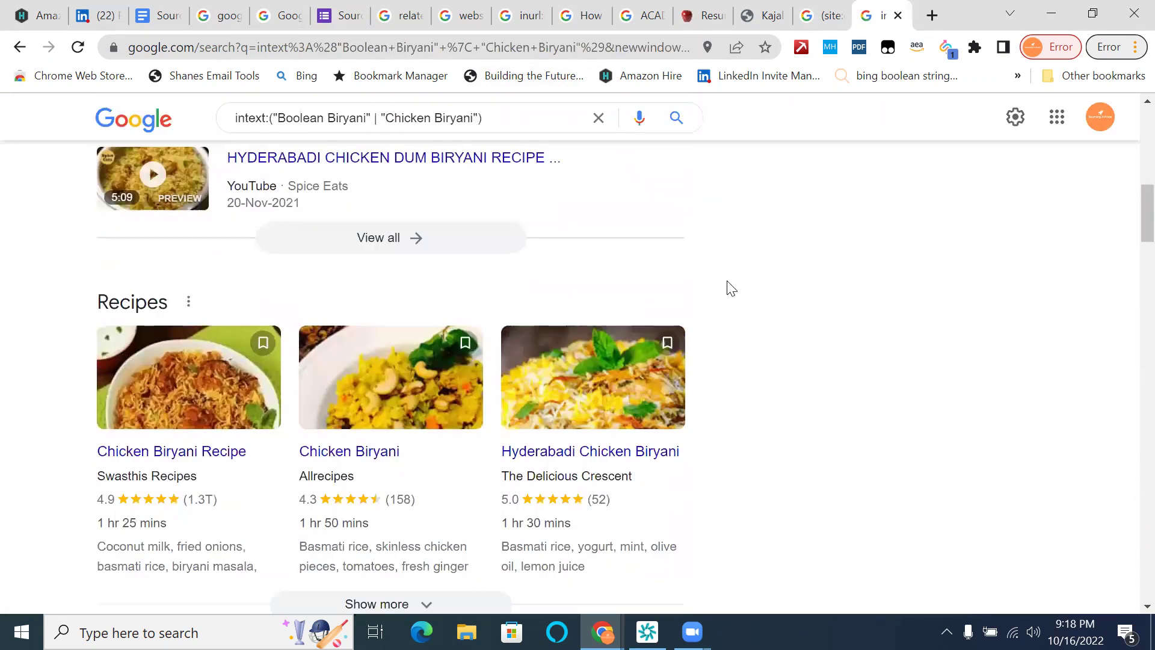
{"action": "scroll", "coordinate": [731, 288], "scroll_direction": "down", "scroll_amount": 4}
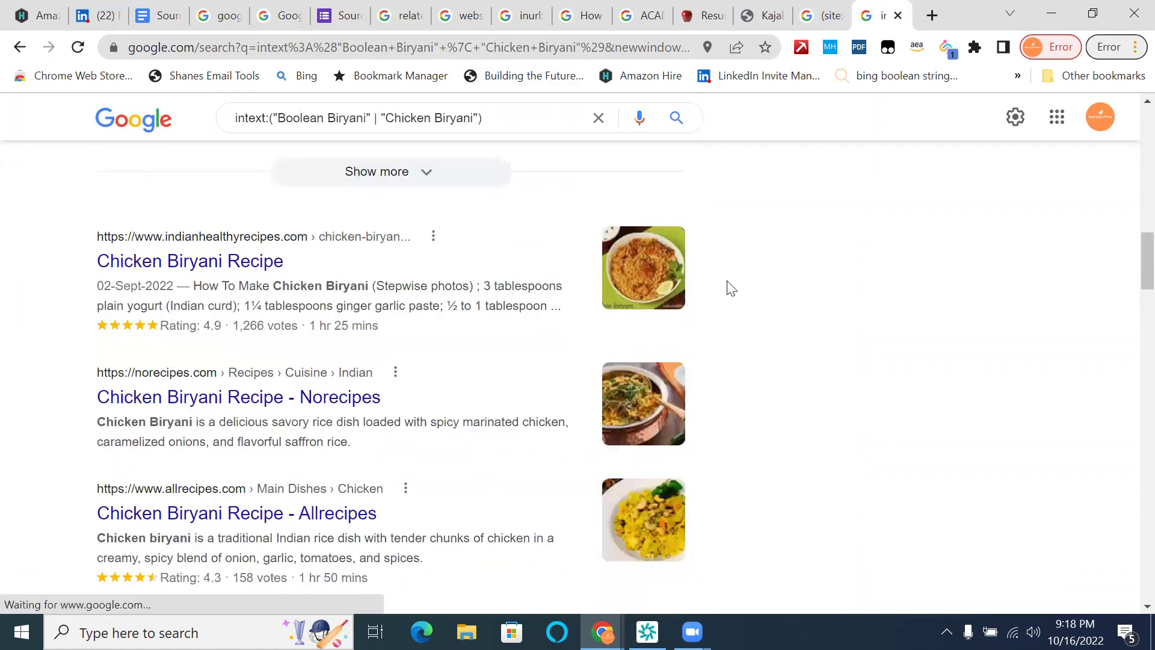
{"action": "scroll", "coordinate": [732, 288], "scroll_direction": "down", "scroll_amount": 1}
{"action": "scroll", "coordinate": [731, 287], "scroll_direction": "down", "scroll_amount": 4}
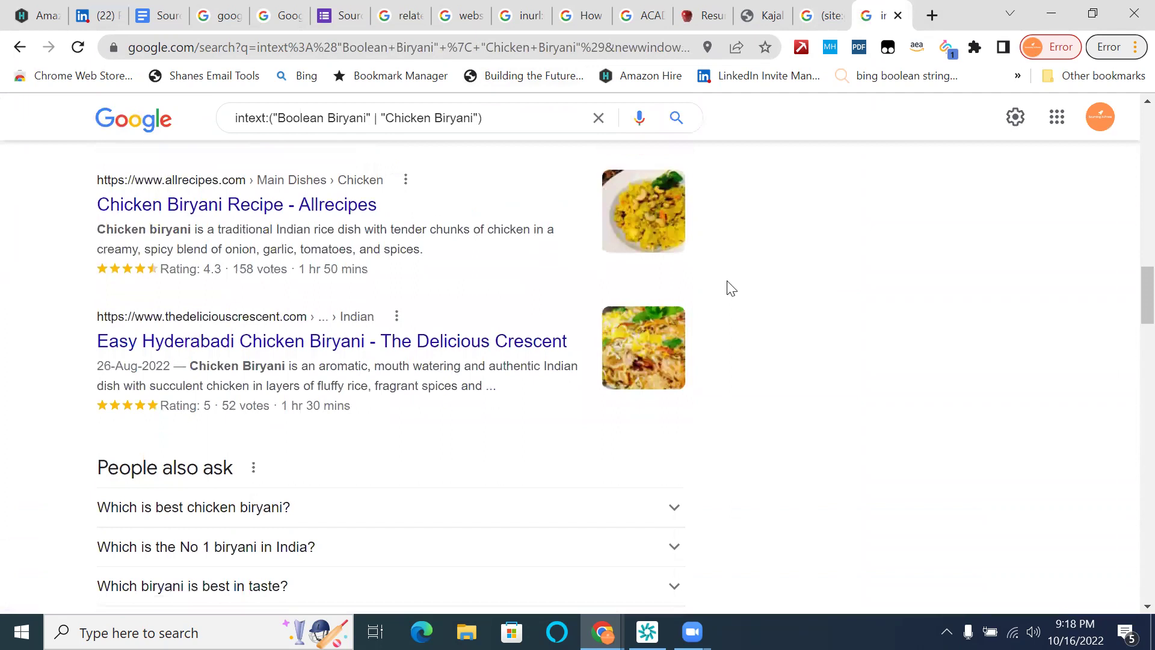
- Select the "Chicken Biryani" part of the query and look further down the recipe and restaurant results
{"action": "left_click_drag", "start_coordinate": [381, 118], "coordinate": [484, 121]}
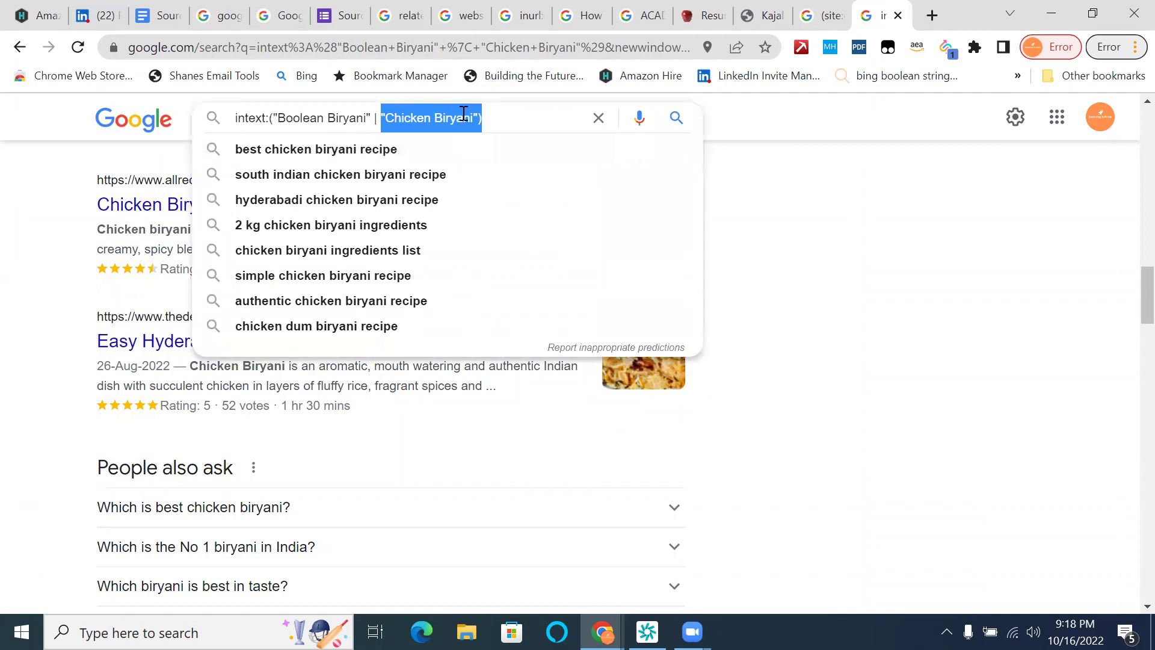
{"action": "left_click", "coordinate": [985, 398]}
{"action": "scroll", "coordinate": [985, 398], "scroll_direction": "down", "scroll_amount": 8}
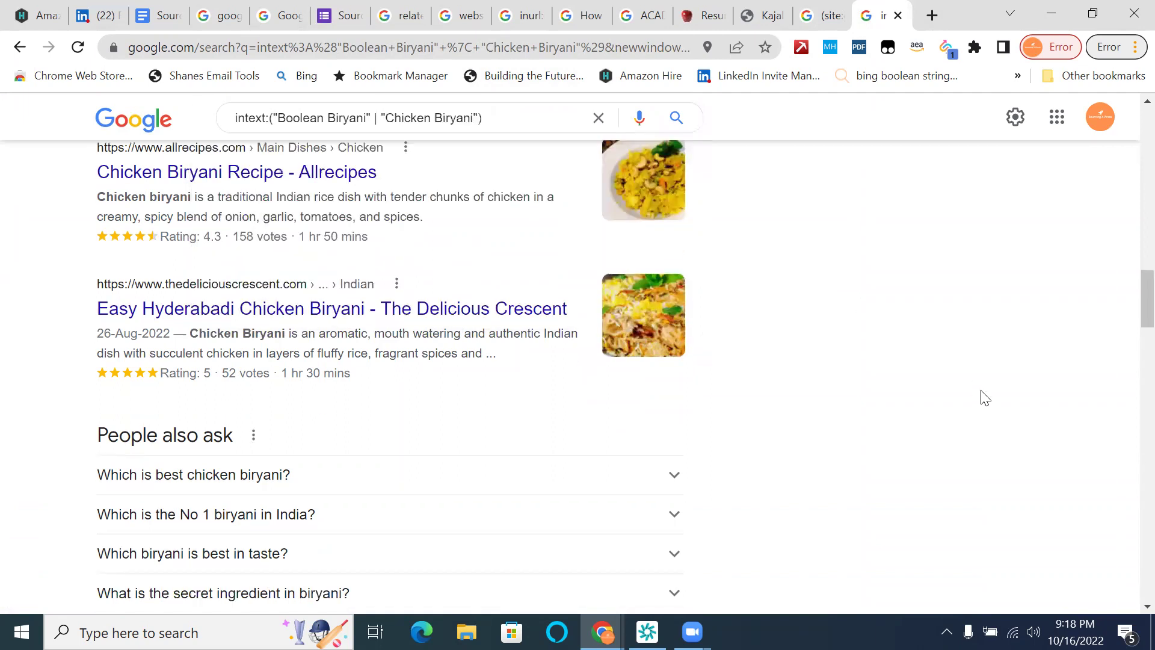
{"action": "scroll", "coordinate": [985, 399], "scroll_direction": "down", "scroll_amount": 3}
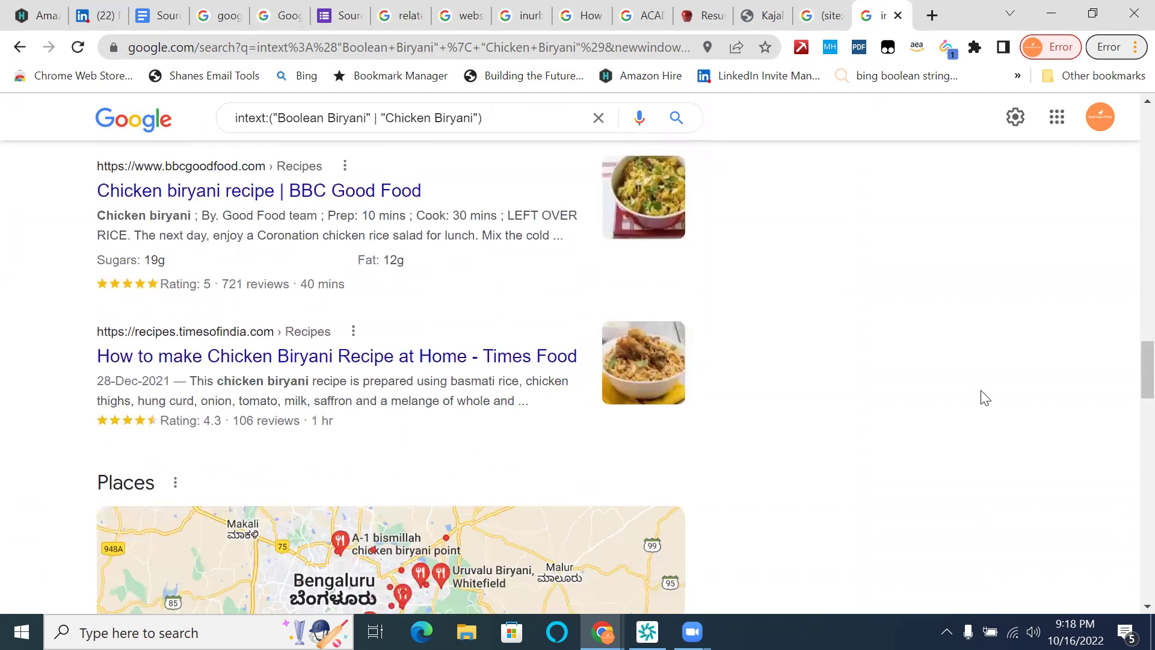
{"action": "scroll", "coordinate": [984, 399], "scroll_direction": "down", "scroll_amount": 8}
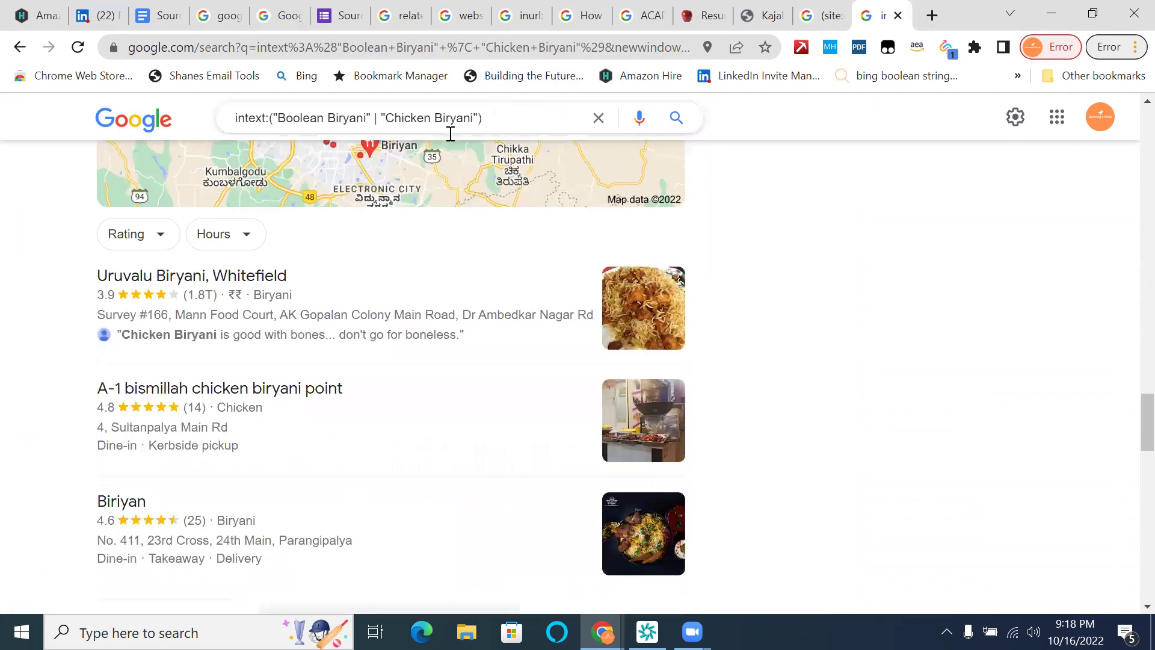
{"action": "left_click", "coordinate": [275, 117]}
- Cut the query down to intext:"Boolean Biryani" and search, getting about 0 results
{"action": "key", "text": "BackSpace"}
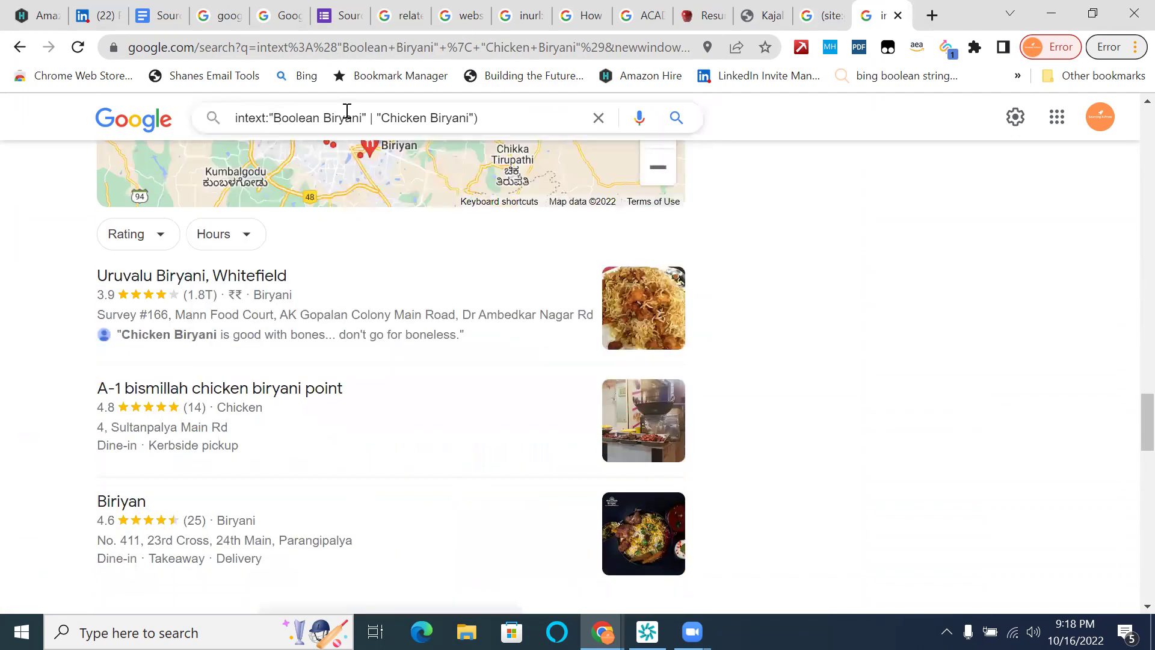
{"action": "left_click_drag", "start_coordinate": [370, 118], "coordinate": [486, 127]}
{"action": "key", "text": "BackSpace"}
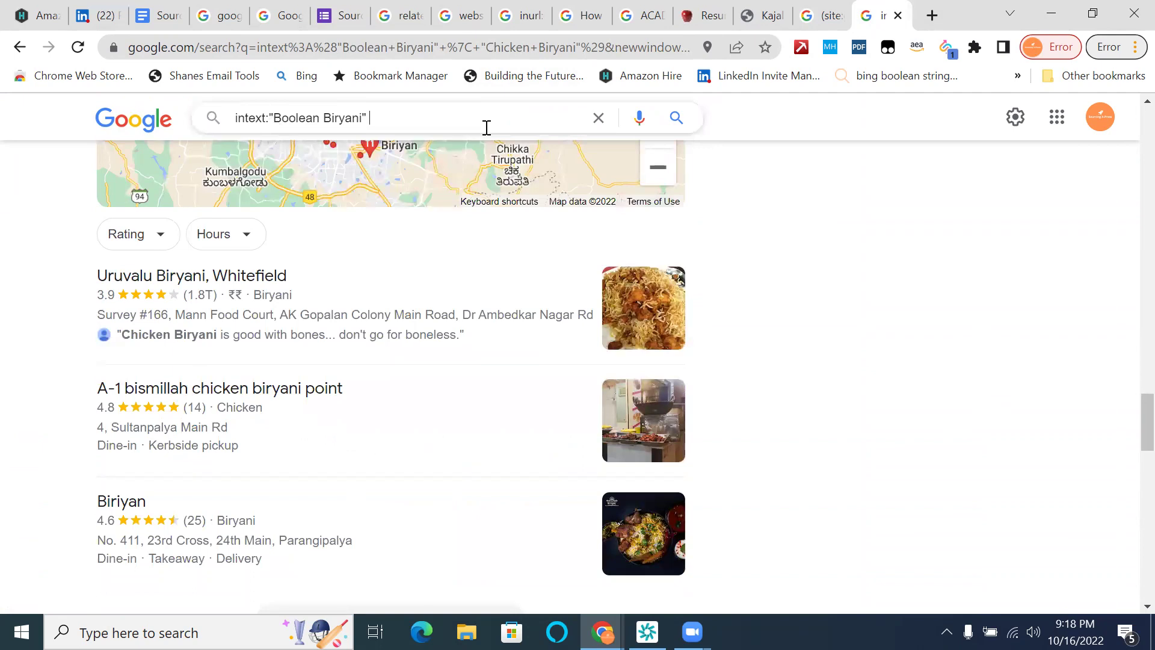
{"action": "key", "text": "Return"}
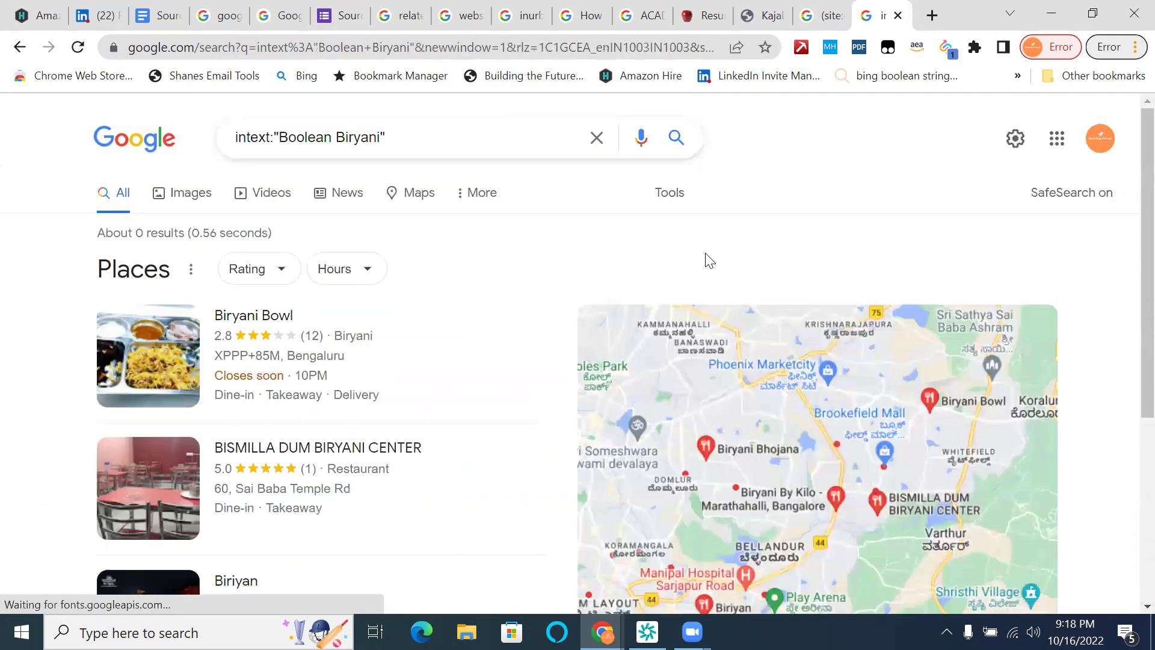
{"action": "scroll", "coordinate": [705, 259], "scroll_direction": "down", "scroll_amount": 5}
{"action": "scroll", "coordinate": [705, 259], "scroll_direction": "up", "scroll_amount": 5}
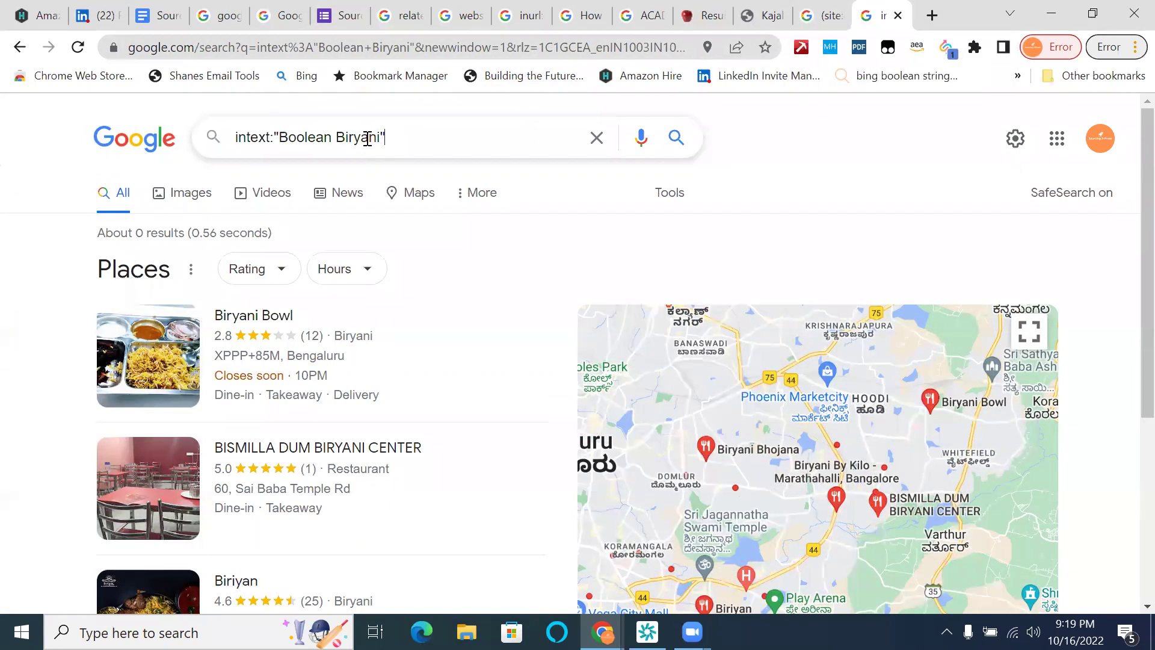
{"action": "left_click", "coordinate": [274, 138]}
- Search intext:("Boolean Biryani" | "Sourcing Biryani" | "Chicken Biryani"), which triggers Google's unusual-traffic check
{"action": "type", "text": "(\"Boolean Biryani\" "}
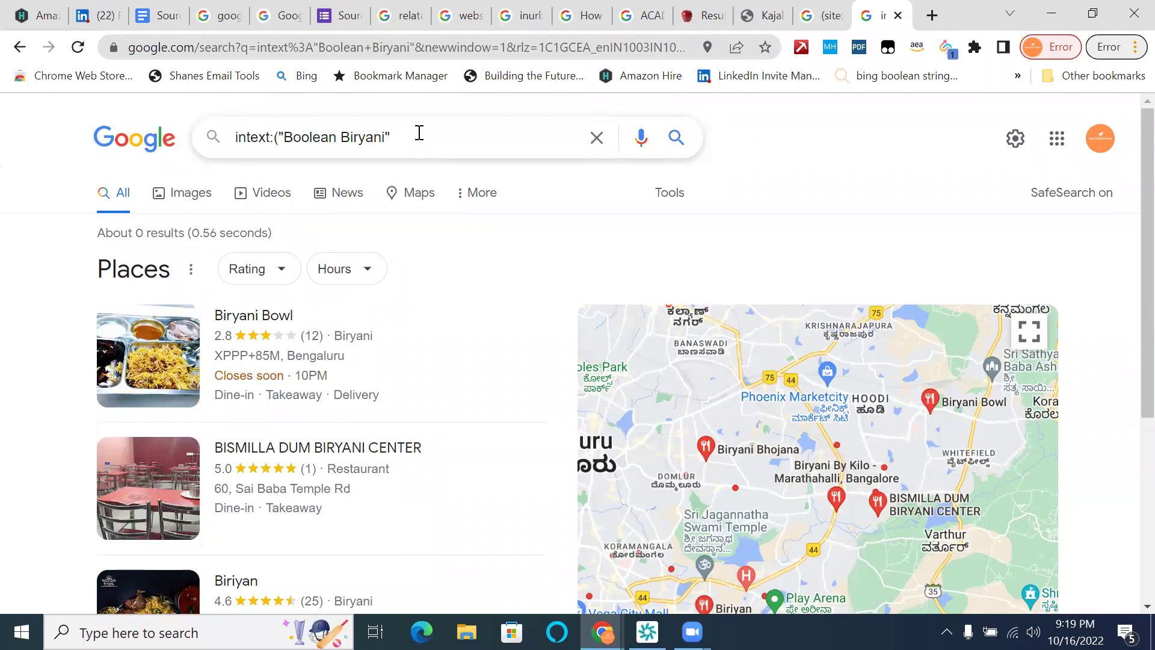
{"action": "type", "text": "| \""}
{"action": "type", "text": "Sourcing "}
{"action": "type", "text": "Biryani"}
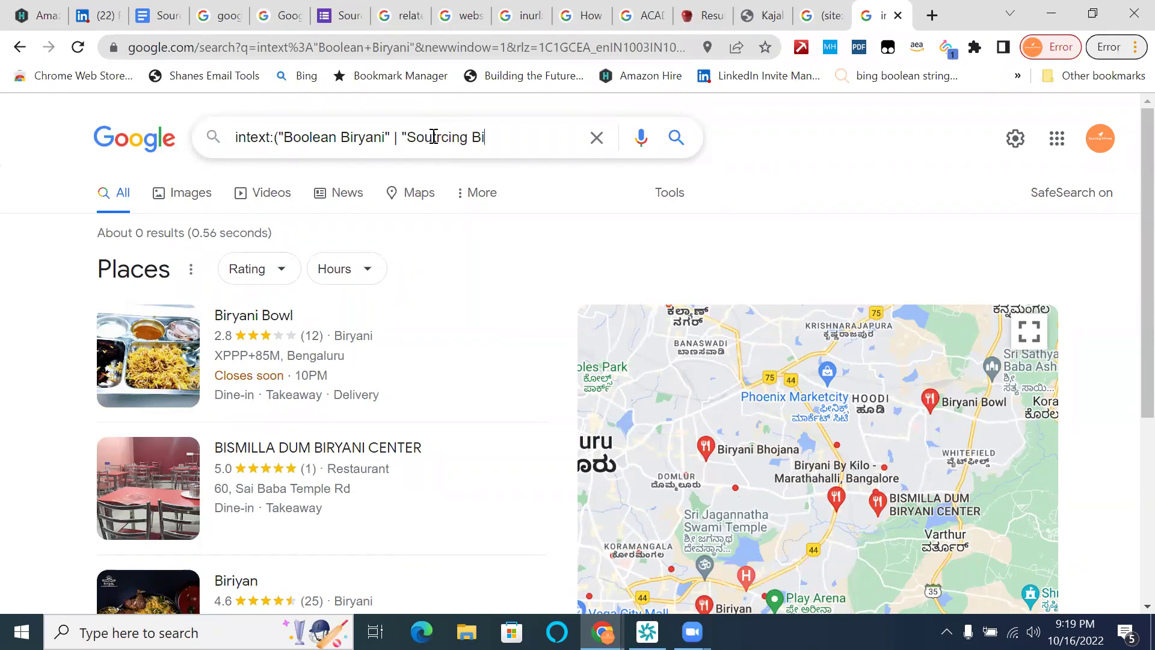
{"action": "type", "text": "\" | Chcken"}
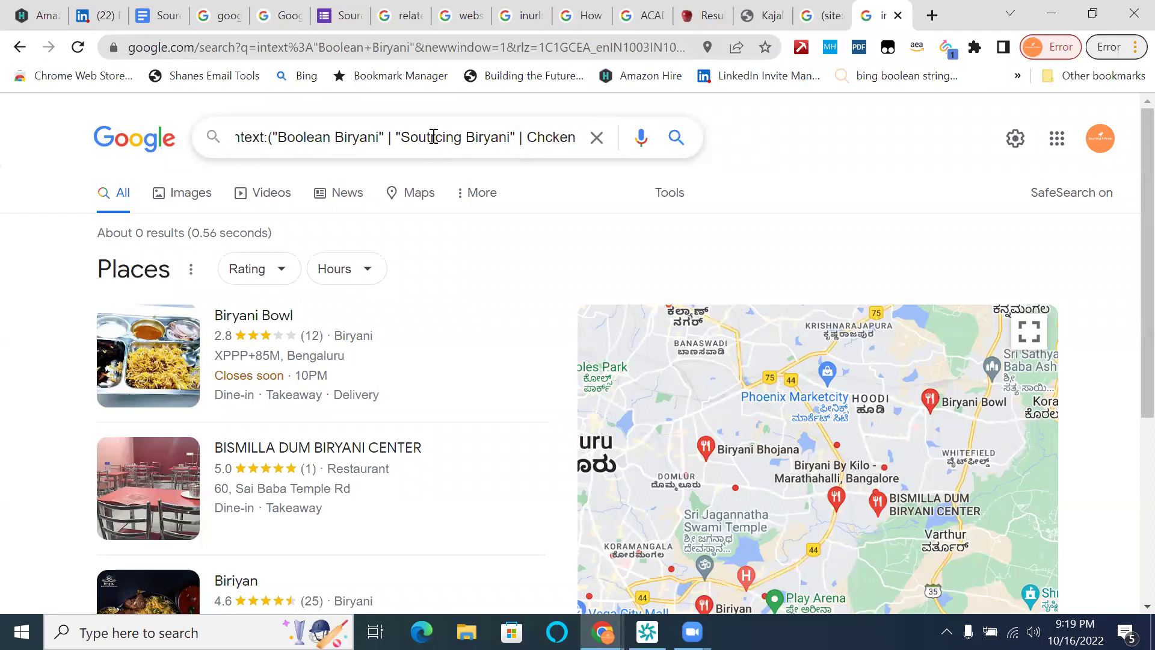
{"action": "key", "text": "BackSpace"}
{"action": "key", "text": "BackSpace"}
{"action": "key", "text": "BackSpace"}
{"action": "key", "text": "BackSpace"}
{"action": "key", "text": "BackSpace"}
{"action": "key", "text": "BackSpace"}
{"action": "type", "text": "\"C"}
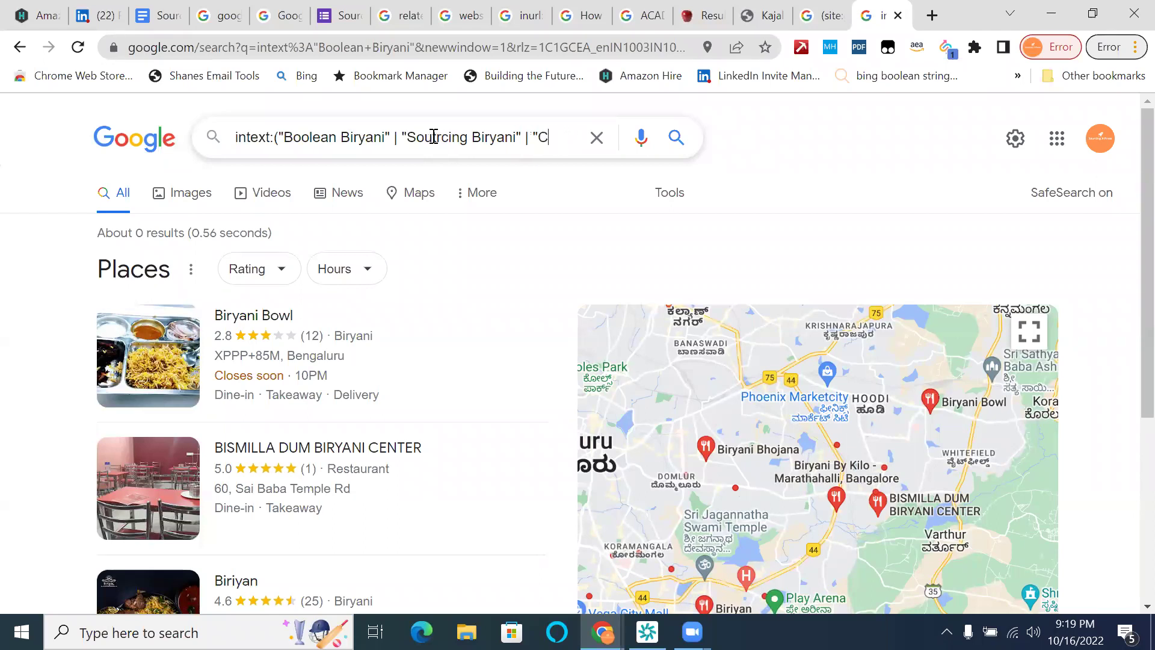
{"action": "type", "text": "hicken "}
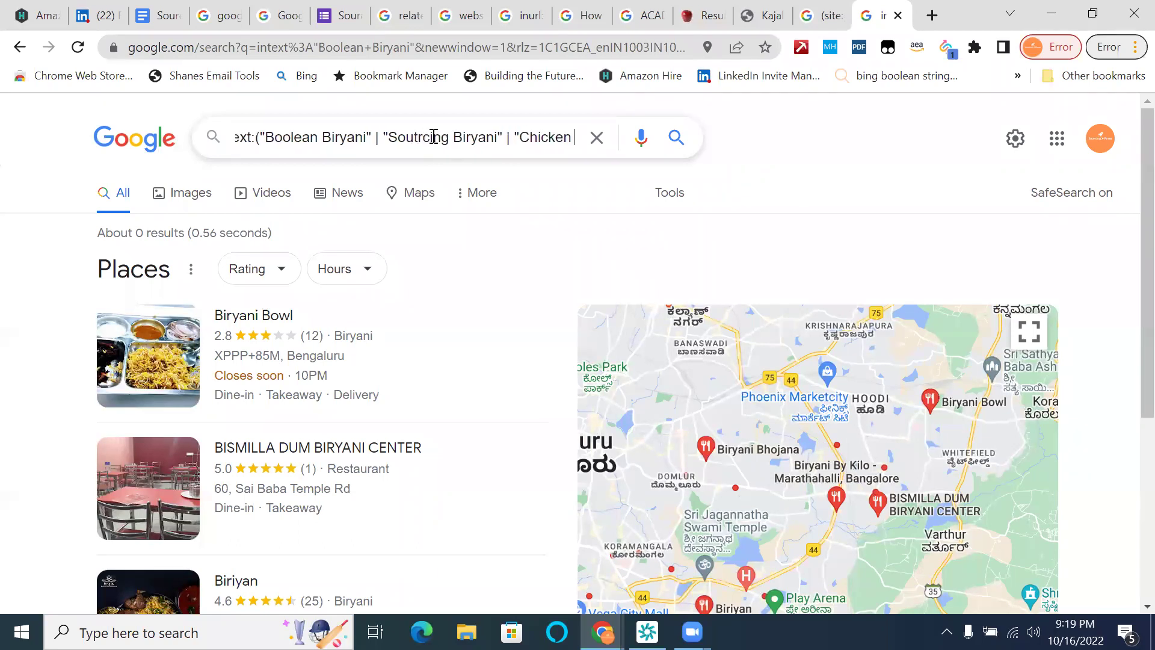
{"action": "type", "text": "Biryani"}
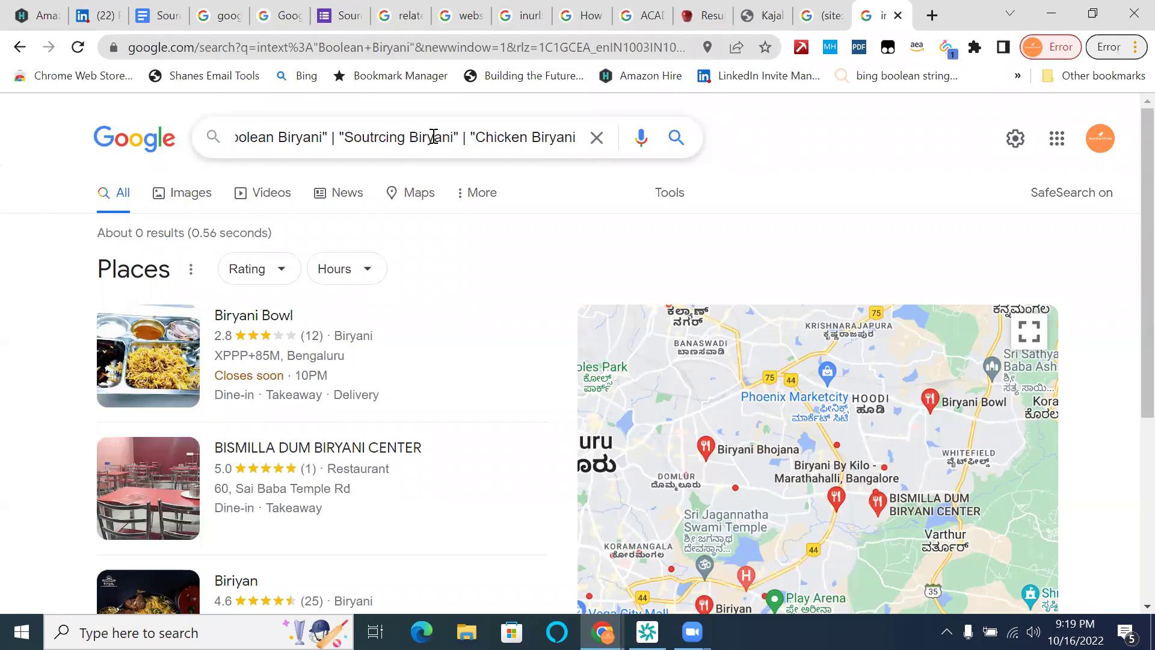
{"action": "type", "text": "\")"}
{"action": "key", "text": "Return"}
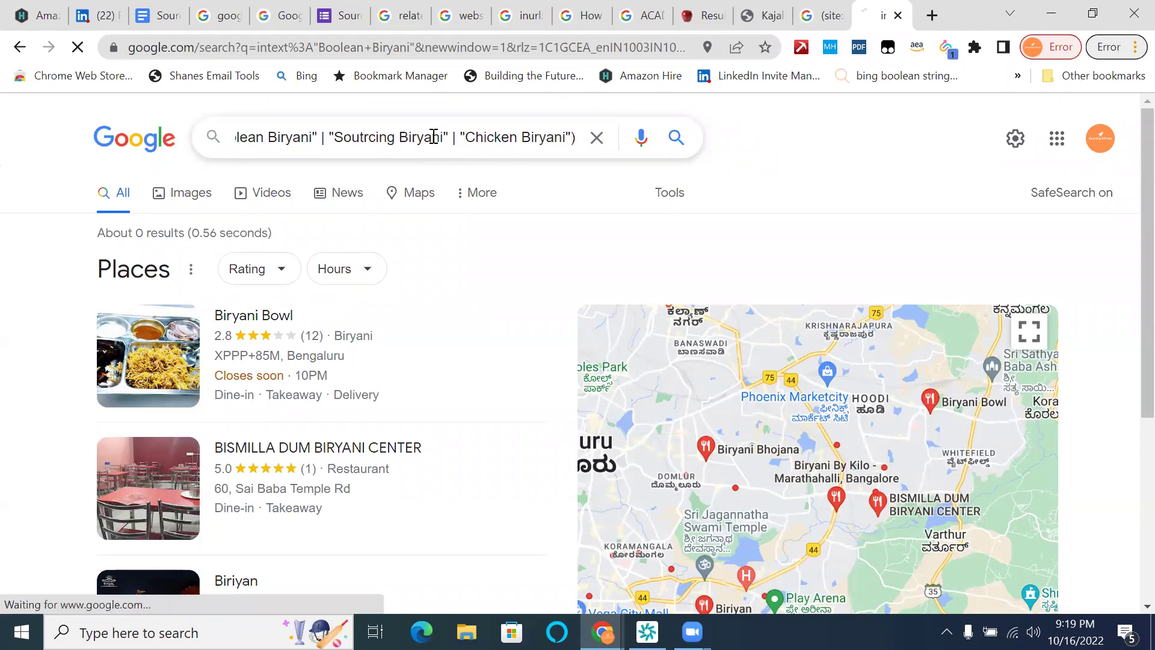
{"action": "left_click", "coordinate": [96, 287]}
- Enter the verification characters to pass the traffic check and browse the biryani recipe results
{"action": "type", "text": "mis"}
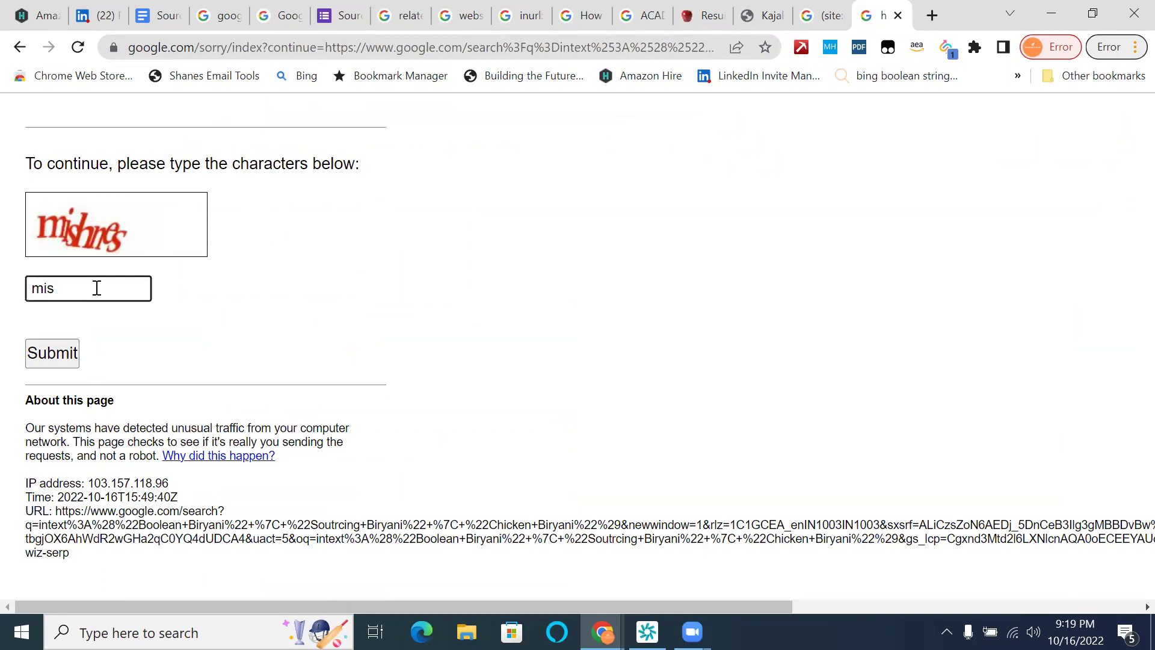
{"action": "type", "text": "hnes"}
{"action": "key", "text": "Return"}
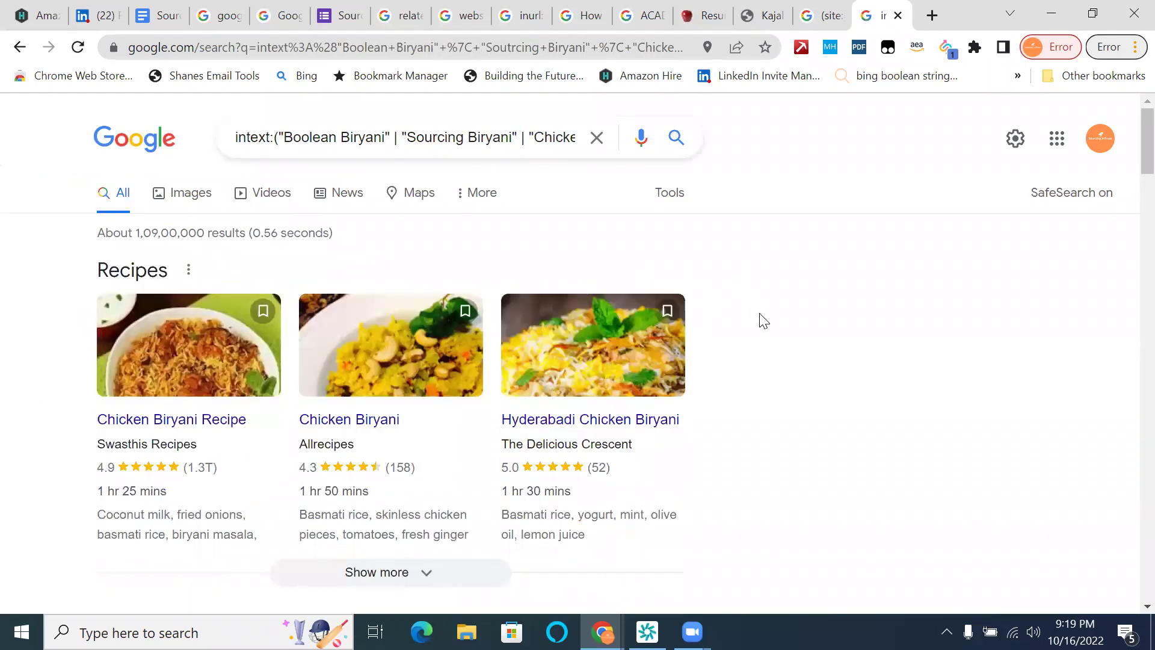
{"action": "scroll", "coordinate": [758, 316], "scroll_direction": "down", "scroll_amount": 3}
{"action": "scroll", "coordinate": [763, 321], "scroll_direction": "down", "scroll_amount": 10}
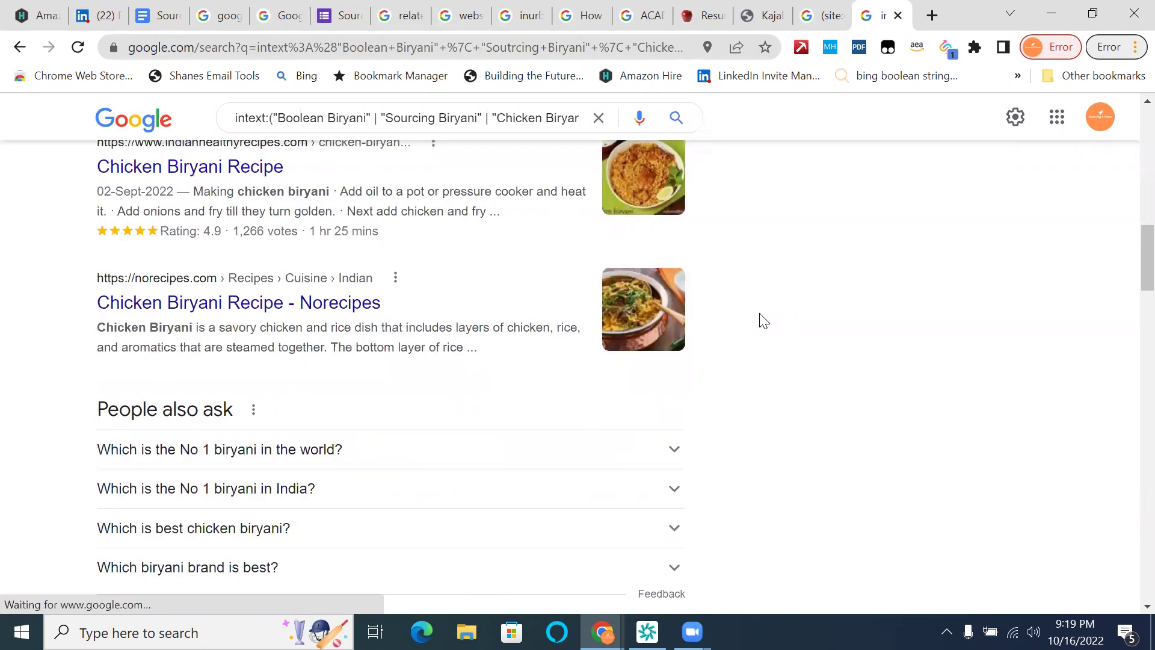
{"action": "scroll", "coordinate": [764, 321], "scroll_direction": "down", "scroll_amount": 5}
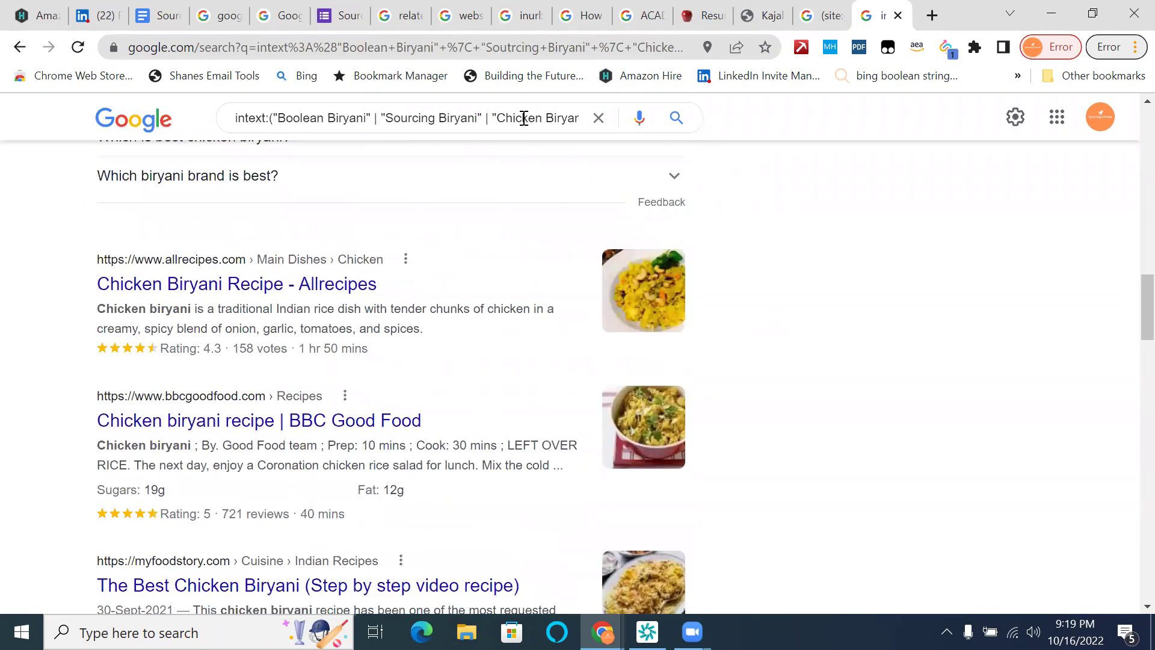
- Look through more of the biryani results, then return to the Sourcing test form
{"action": "left_click", "coordinate": [519, 113]}
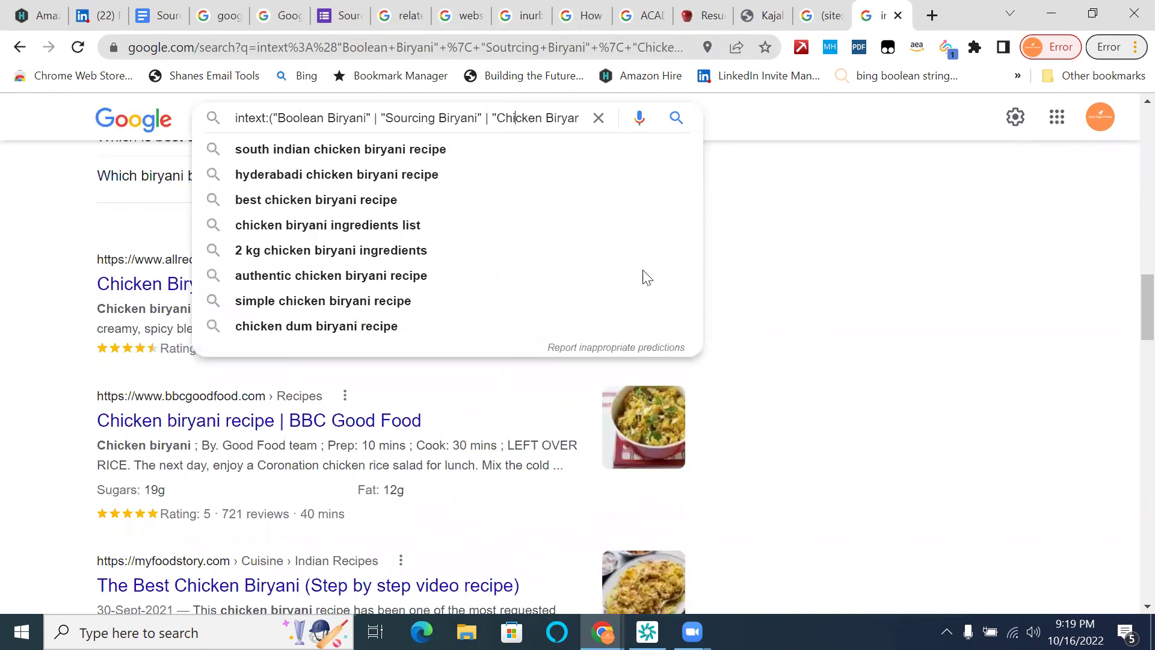
{"action": "left_click", "coordinate": [844, 321]}
{"action": "scroll", "coordinate": [844, 321], "scroll_direction": "down", "scroll_amount": 6}
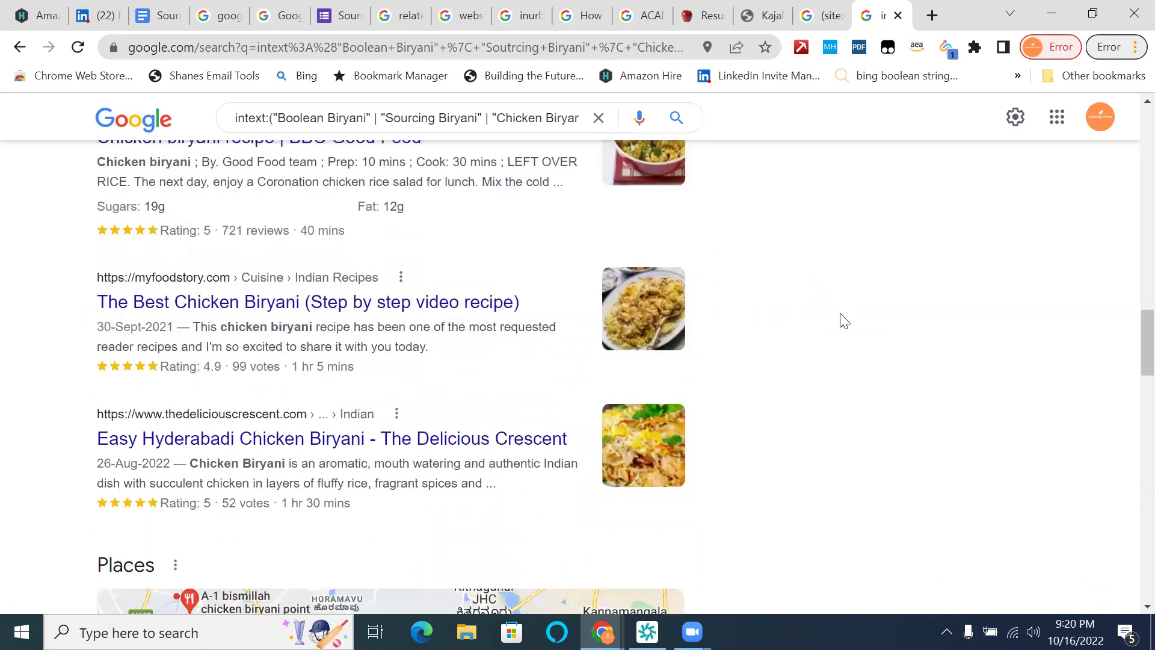
{"action": "scroll", "coordinate": [845, 321], "scroll_direction": "down", "scroll_amount": 5}
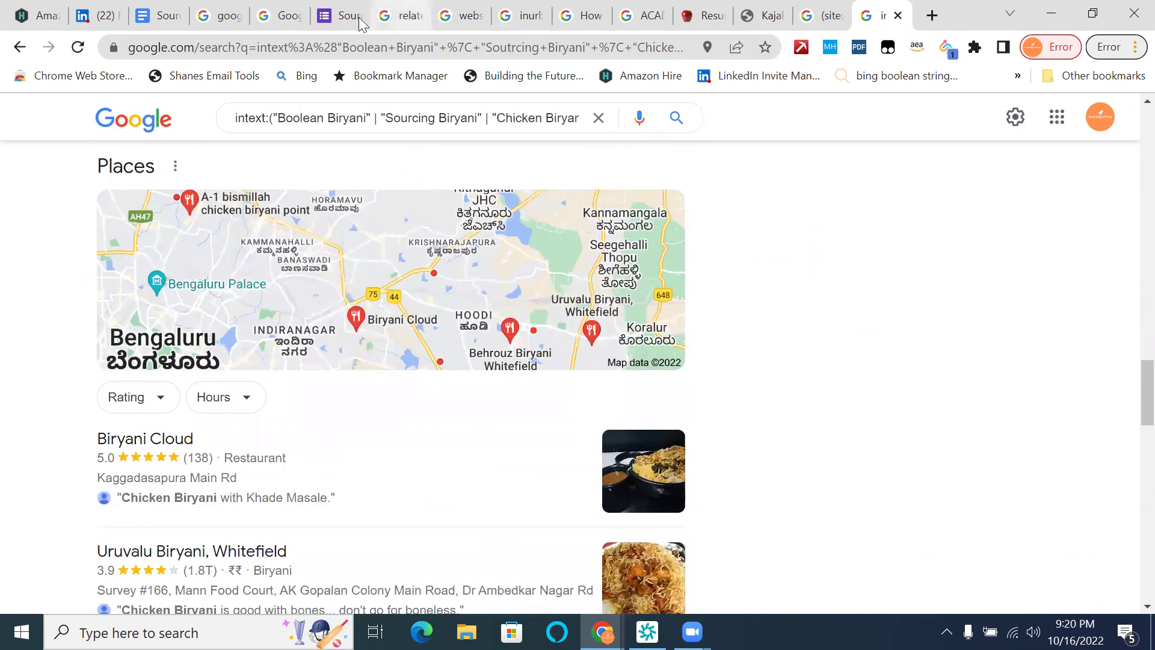
{"action": "left_click", "coordinate": [331, 18]}
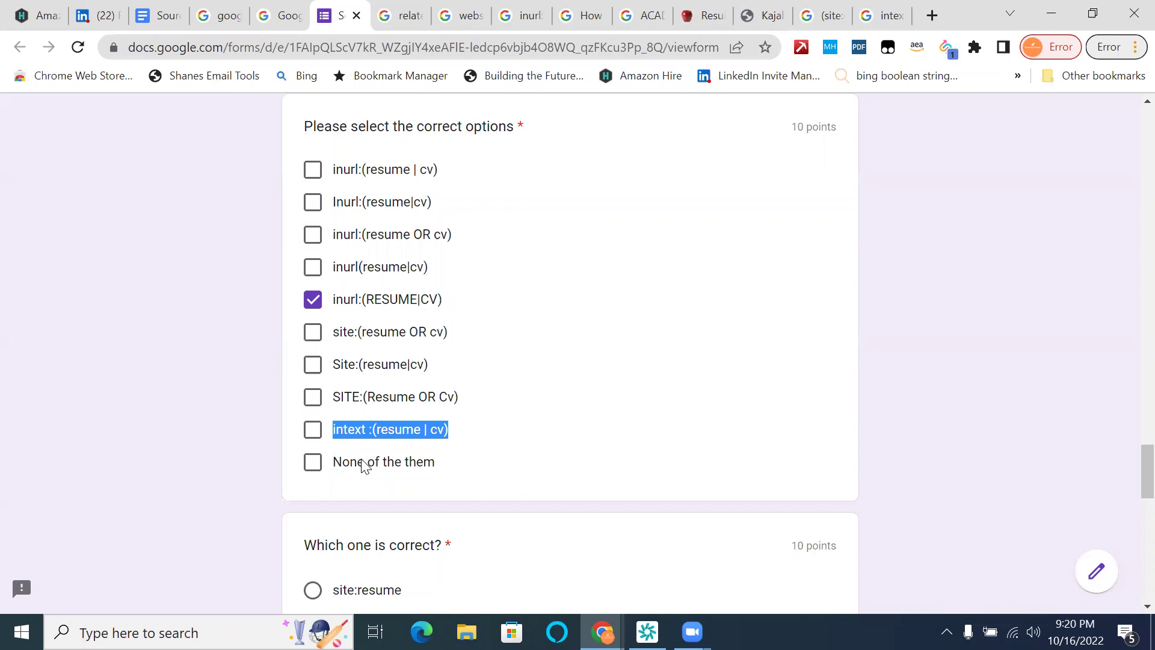
- Tick and untick SITE:(Resume OR Cv), then go back to the biryani intext search results
{"action": "left_click", "coordinate": [555, 402]}
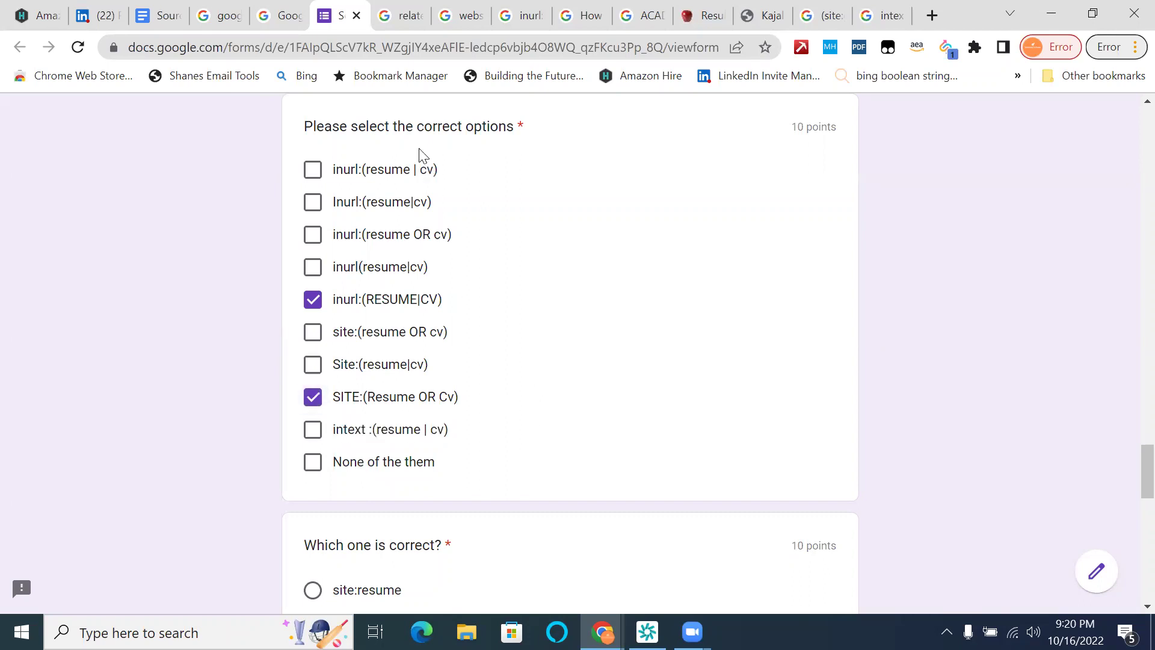
{"action": "left_click", "coordinate": [313, 399]}
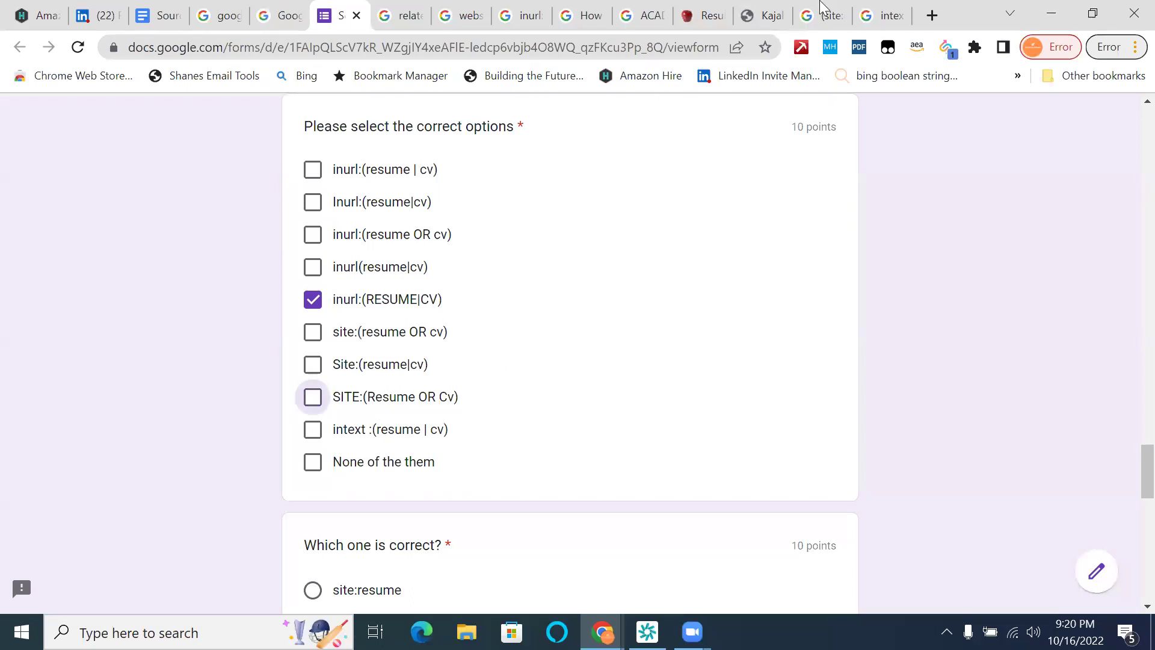
{"action": "left_click", "coordinate": [888, 16]}
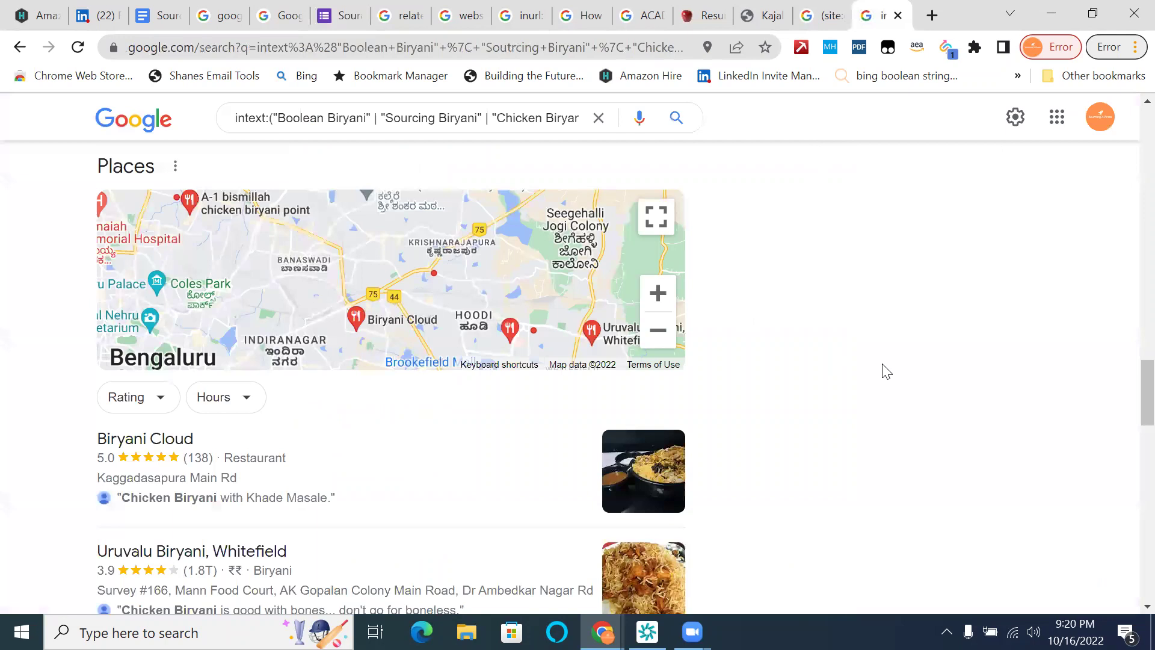
- Copy the intext:("Boolean Biryani" | "Sourcing Biryani" | "Chicken Biryani") query into the notes below the inurl line
{"action": "scroll", "coordinate": [885, 371], "scroll_direction": "down", "scroll_amount": 13}
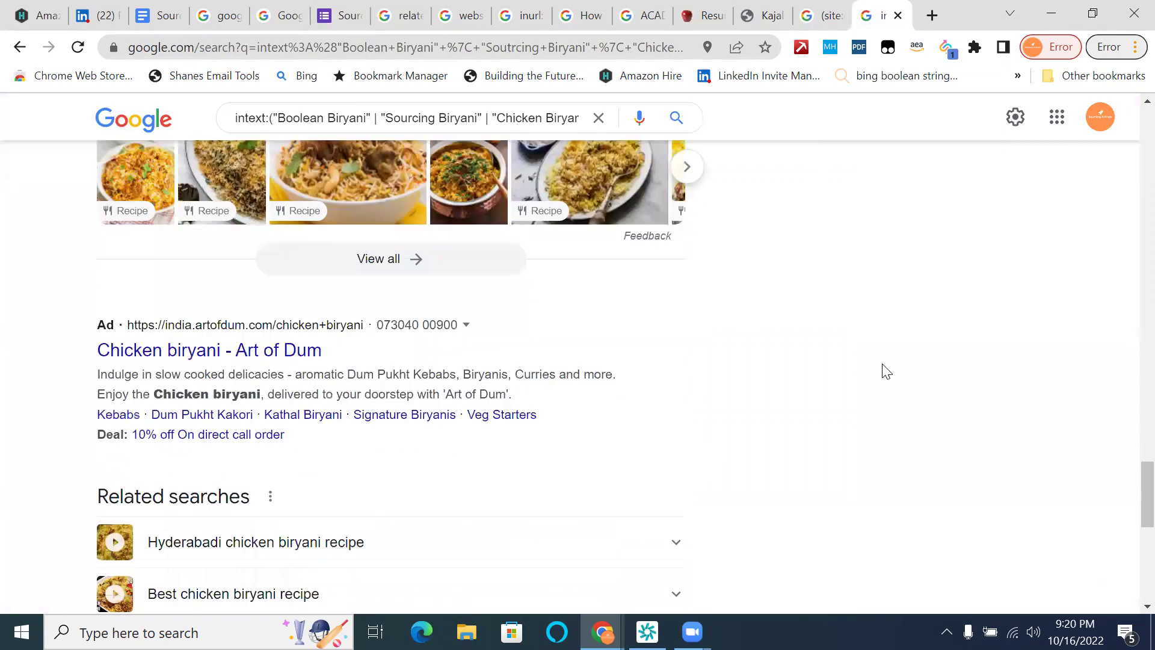
{"action": "triple_click", "coordinate": [488, 116]}
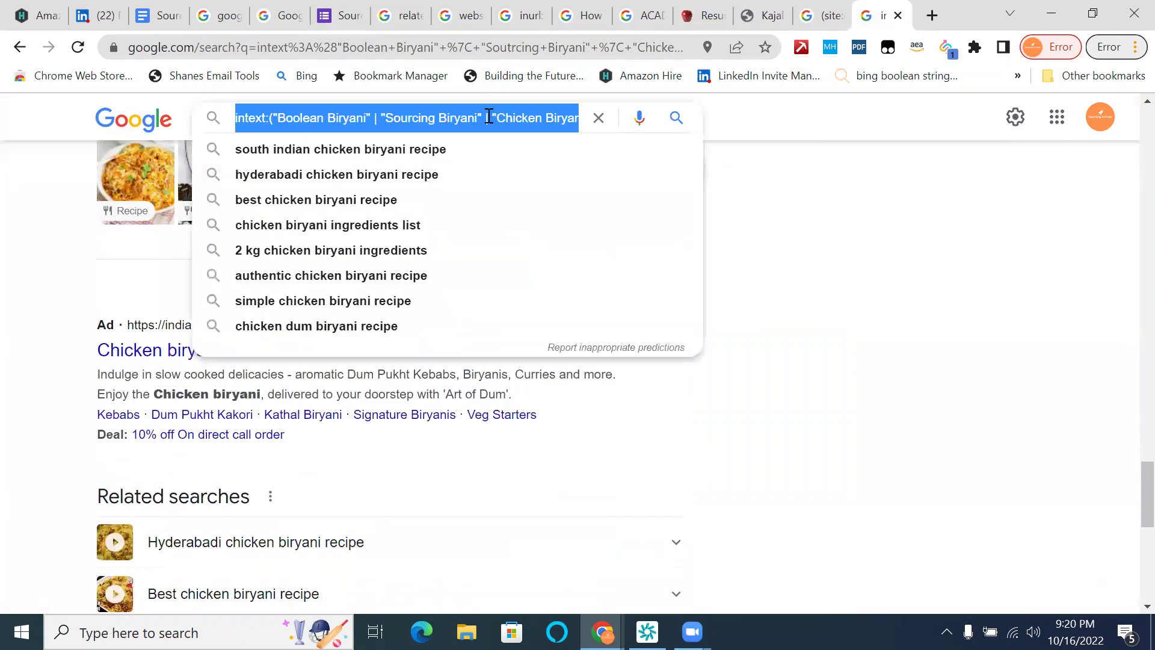
{"action": "left_click", "coordinate": [168, 24]}
{"action": "left_click", "coordinate": [360, 369]}
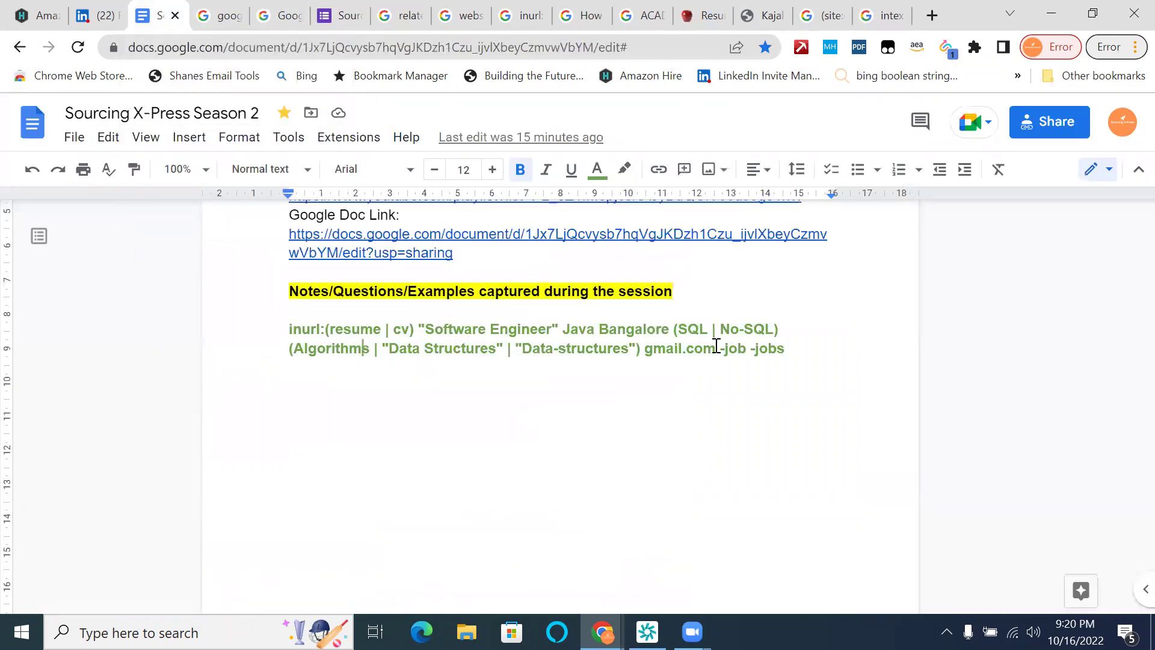
{"action": "left_click", "coordinate": [814, 348]}
{"action": "key", "text": "Return"}
{"action": "type", "text": "intext:(\"Boolean Biryani\" | \"Sourcing Biryani\" | \"Chicken Biryani\")"}
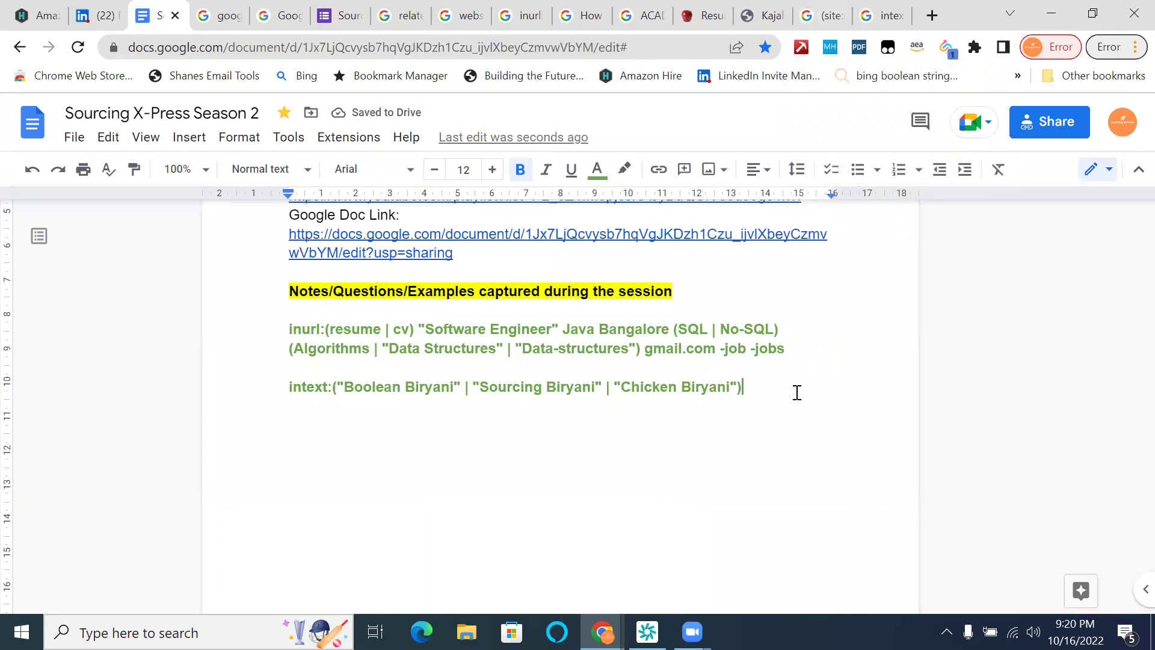
{"action": "left_click", "coordinate": [889, 15]}
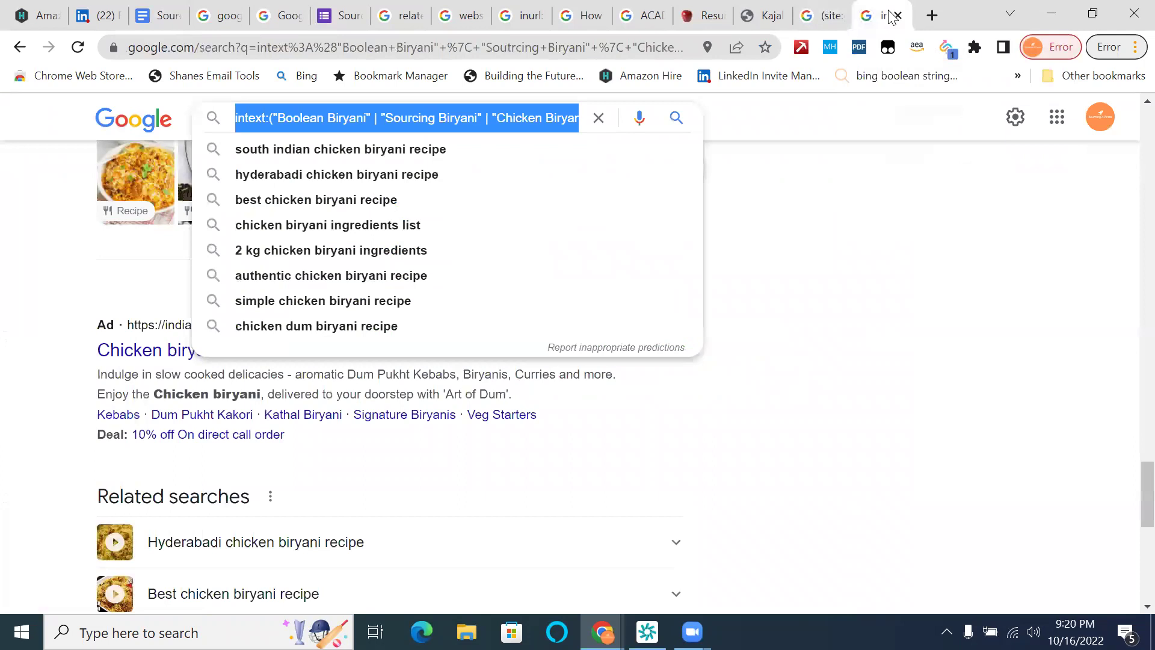
- Cut "Chicken Biryani" from the query and search intext:("Boolean Biryani" | "Sourcing Biryani")
{"action": "left_click", "coordinate": [763, 275]}
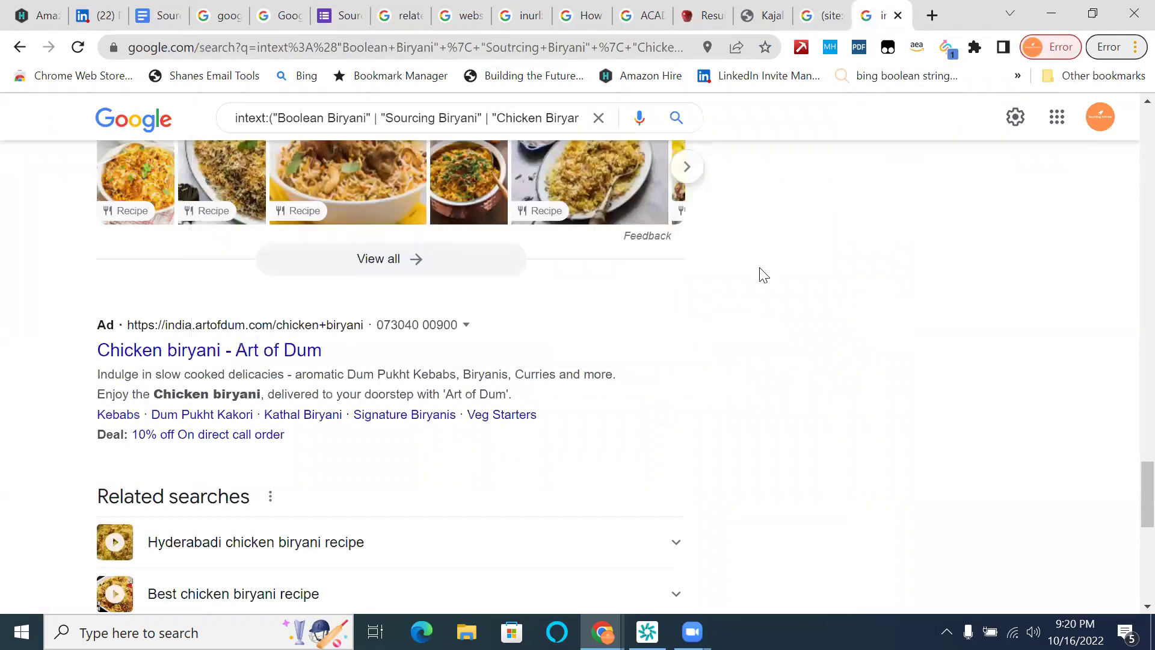
{"action": "scroll", "coordinate": [763, 275], "scroll_direction": "up", "scroll_amount": 20}
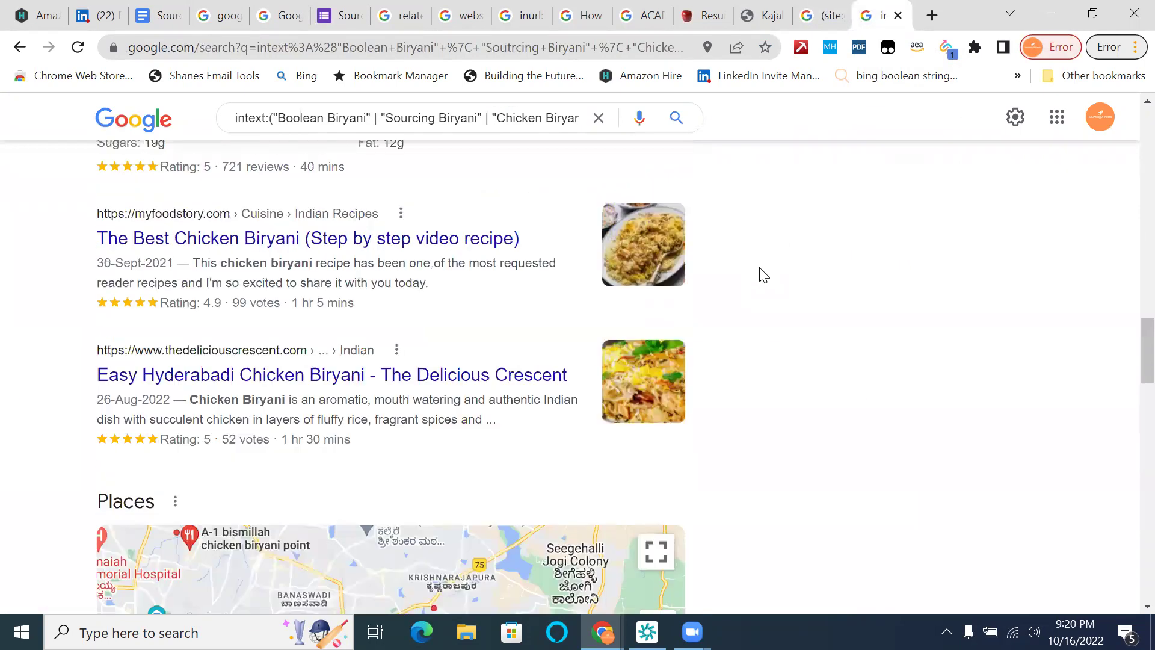
{"action": "scroll", "coordinate": [763, 275], "scroll_direction": "up", "scroll_amount": 5}
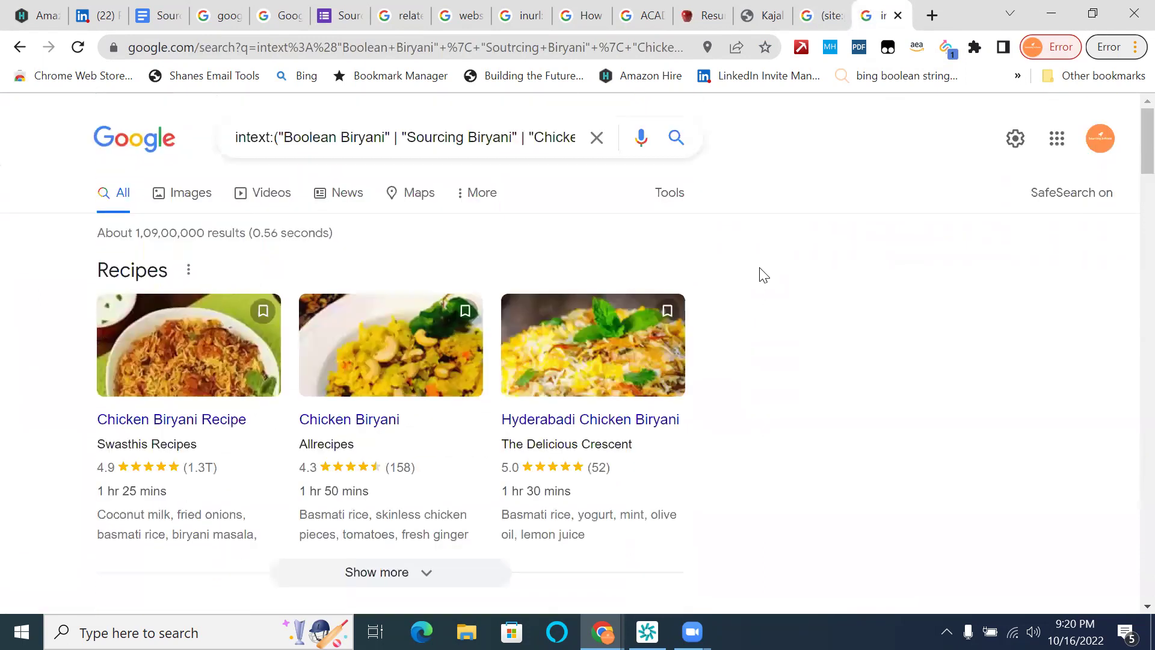
{"action": "left_click", "coordinate": [451, 133]}
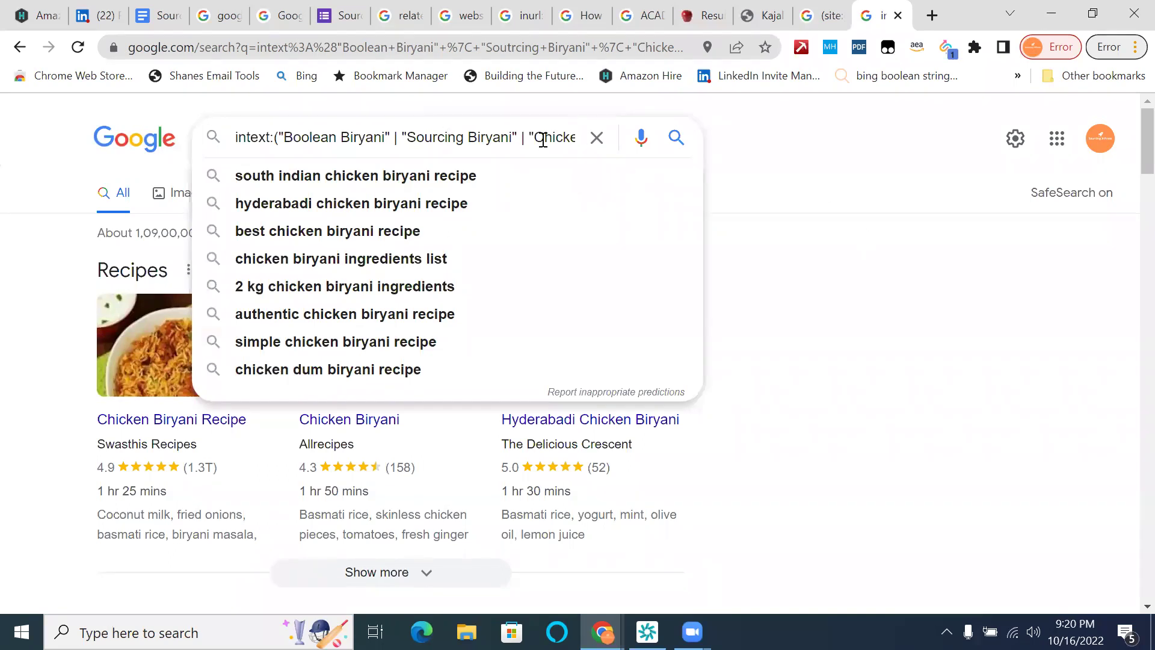
{"action": "key", "text": "Right"}
{"action": "key", "text": "Right"}
{"action": "key", "text": "Right"}
{"action": "key", "text": "Right"}
{"action": "key", "text": "Right"}
{"action": "key", "text": "Right"}
{"action": "key", "text": "Right"}
{"action": "key", "text": "Right"}
{"action": "key", "text": "Right"}
{"action": "key", "text": "Right"}
{"action": "key", "text": "Right"}
{"action": "key", "text": "Right"}
{"action": "key", "text": "Right"}
{"action": "key", "text": "Right"}
{"action": "key", "text": "Right"}
{"action": "key", "text": "Right"}
{"action": "key", "text": "Right"}
{"action": "key", "text": "Right"}
{"action": "key", "text": "Right"}
{"action": "key", "text": "Right"}
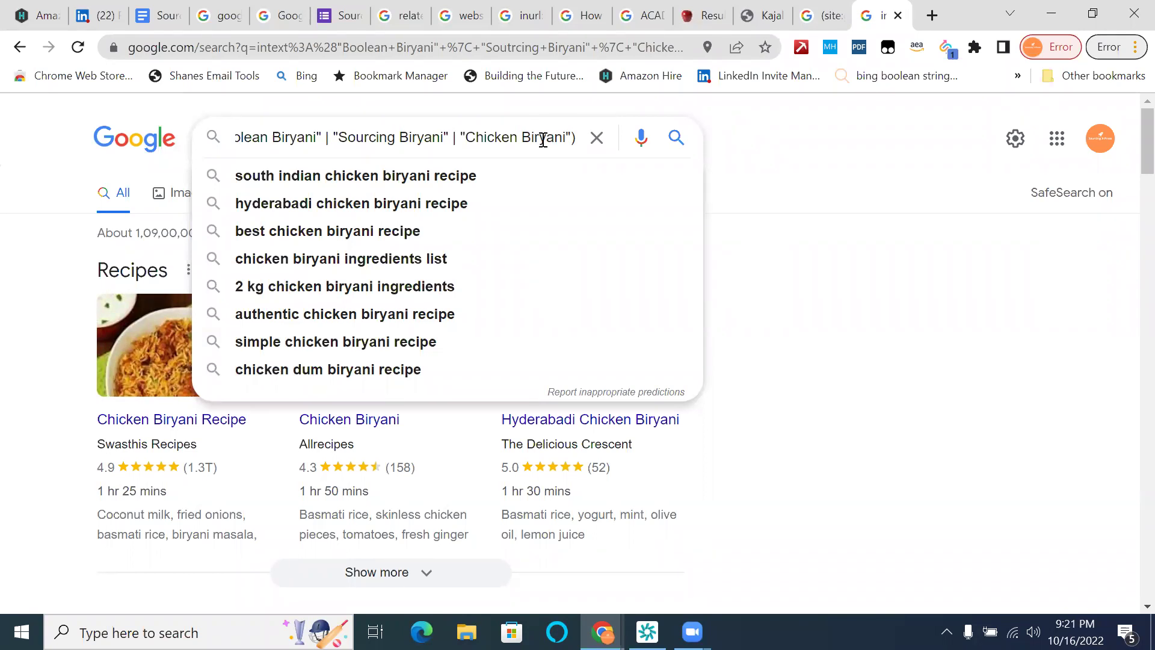
{"action": "left_click", "coordinate": [753, 292]}
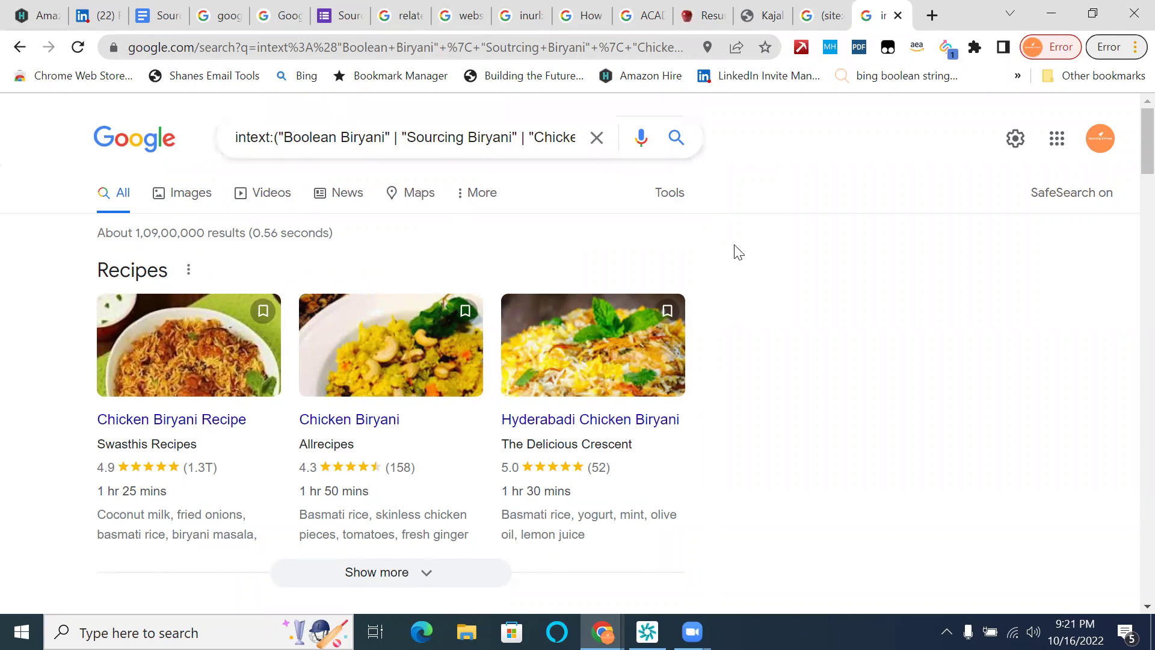
{"action": "left_click", "coordinate": [530, 138]}
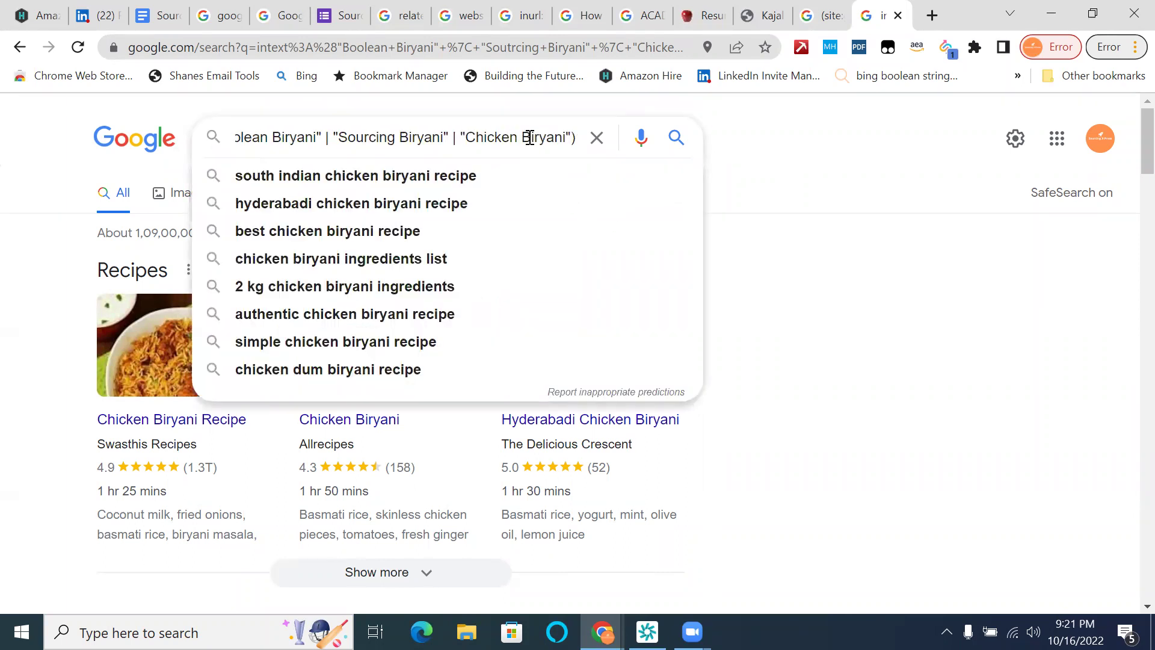
{"action": "key", "text": "Home"}
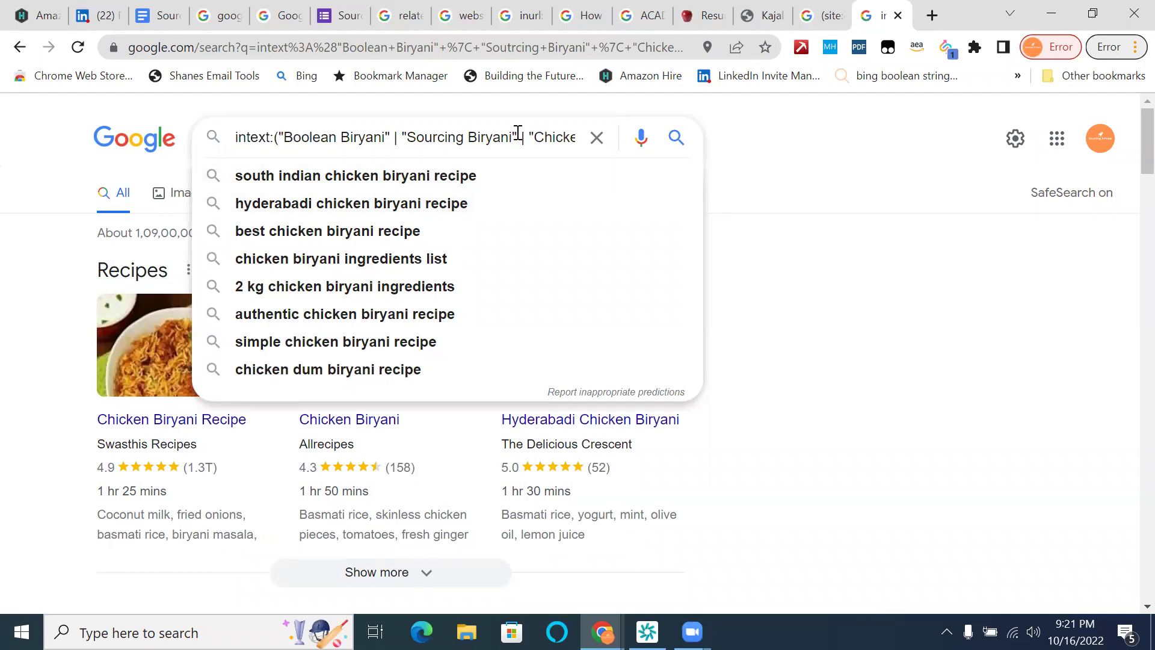
{"action": "left_click_drag", "start_coordinate": [517, 133], "coordinate": [679, 140]}
{"action": "key", "text": "Delete"}
{"action": "type", "text": ")"}
{"action": "left_click", "coordinate": [676, 137]}
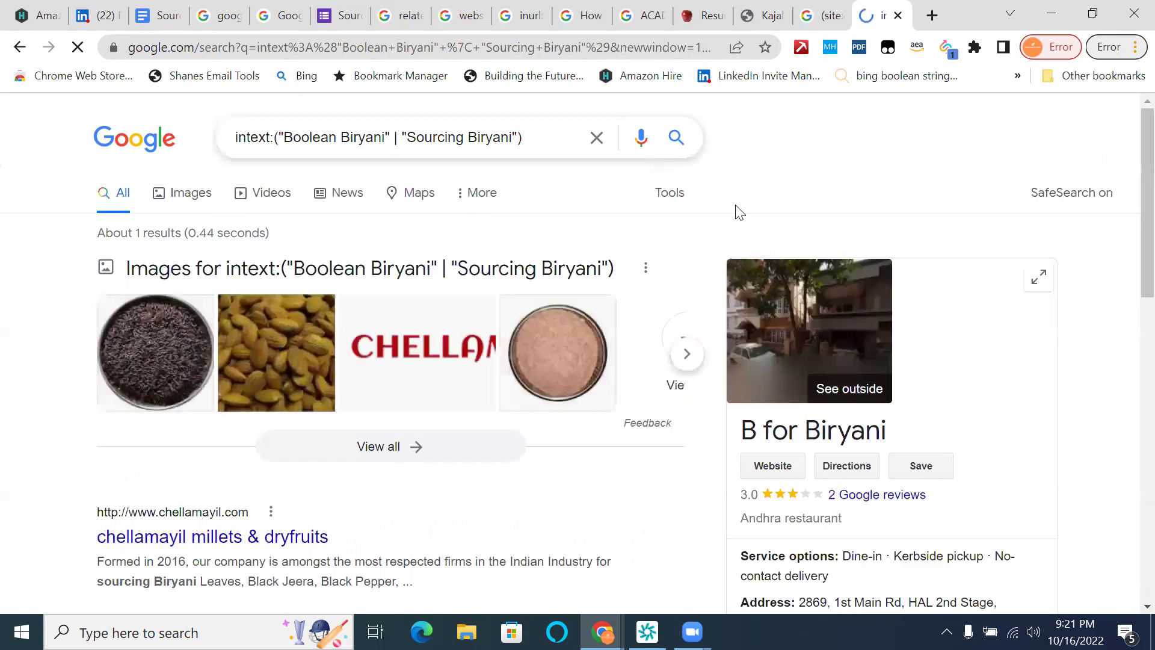
- Browse the shortened biryani results, then return to the Sourcing Test form
{"action": "scroll", "coordinate": [824, 272], "scroll_direction": "down", "scroll_amount": 4}
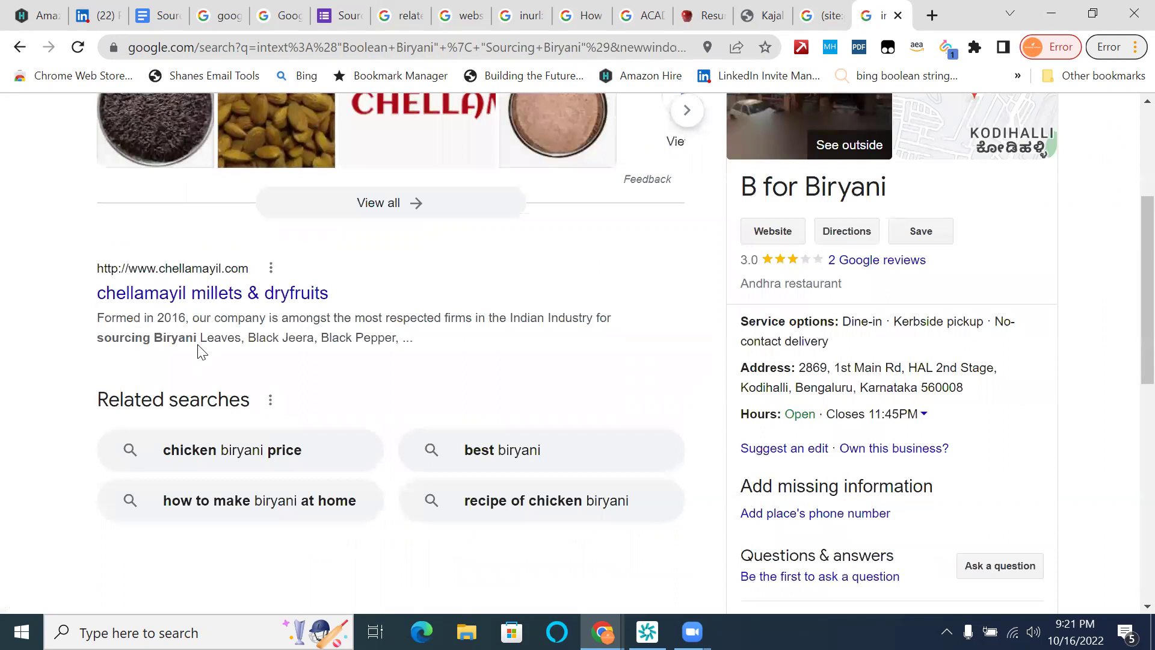
{"action": "scroll", "coordinate": [524, 308], "scroll_direction": "down", "scroll_amount": 3}
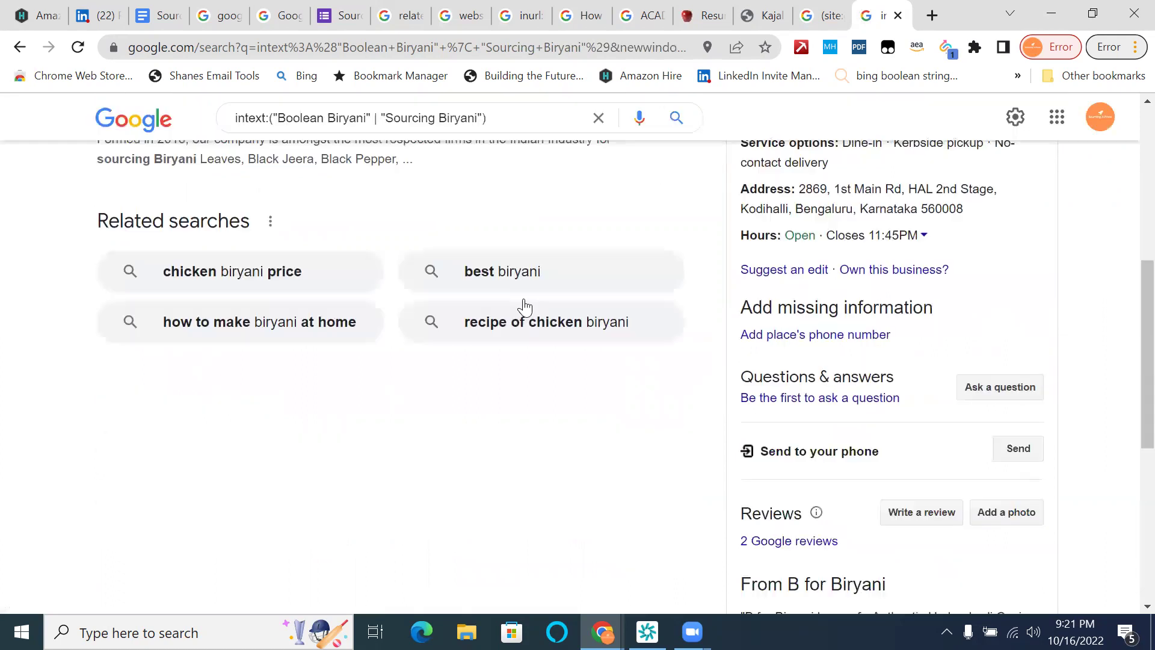
{"action": "scroll", "coordinate": [523, 308], "scroll_direction": "up", "scroll_amount": 8}
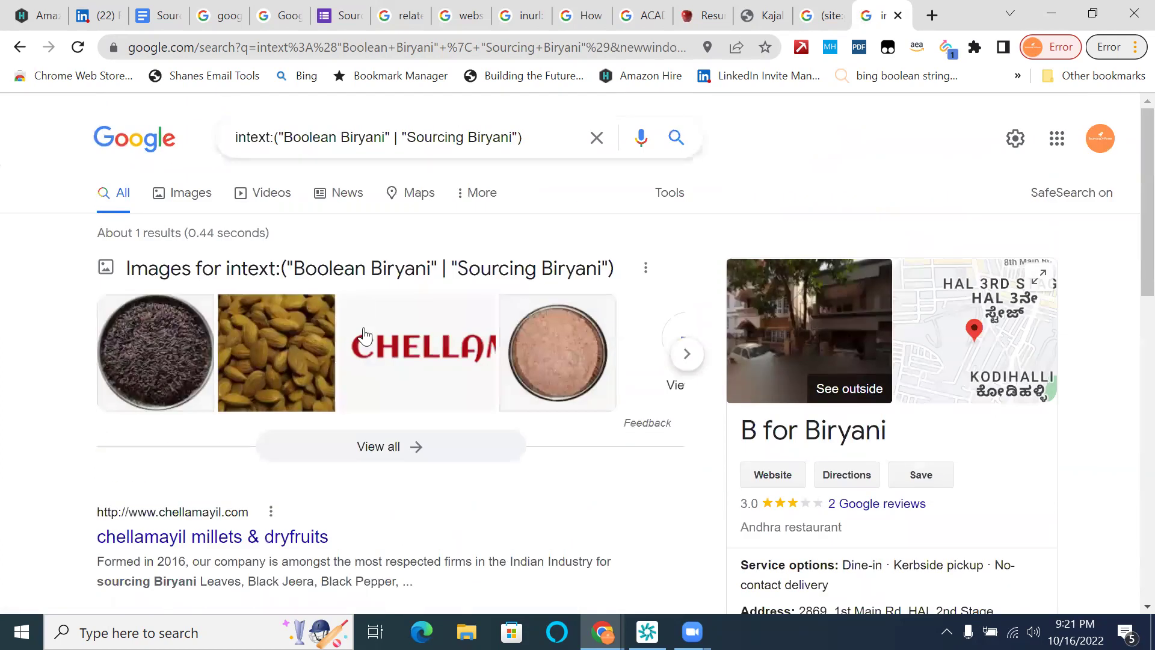
{"action": "scroll", "coordinate": [363, 358], "scroll_direction": "down", "scroll_amount": 2}
{"action": "scroll", "coordinate": [231, 512], "scroll_direction": "down", "scroll_amount": 1}
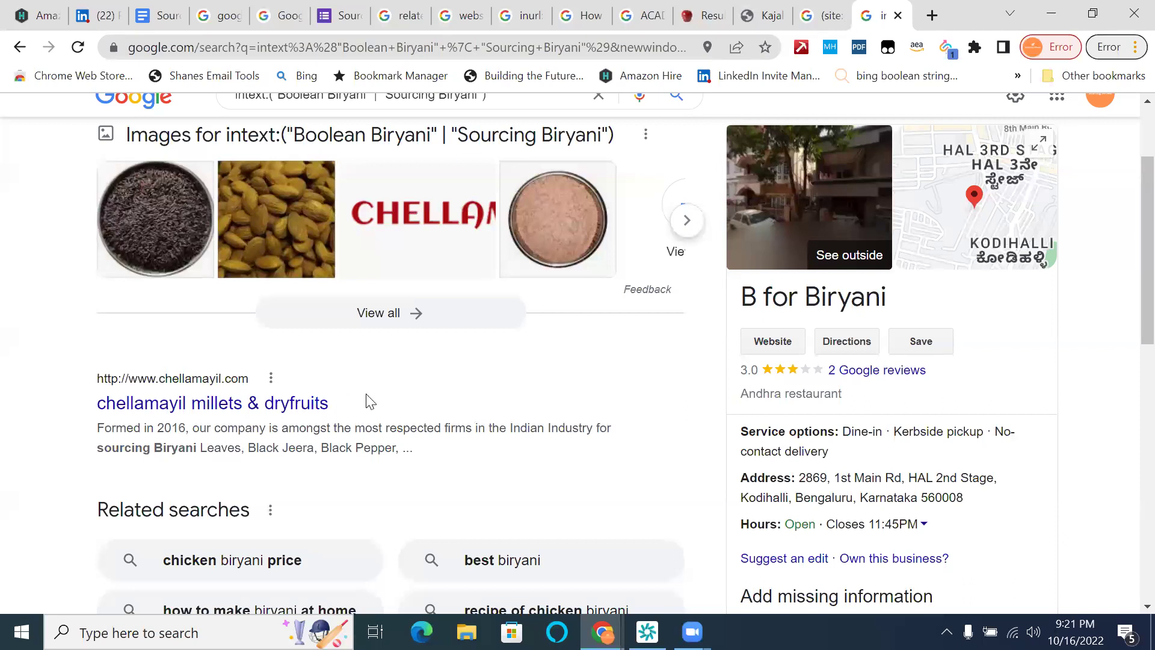
{"action": "left_click", "coordinate": [335, 19]}
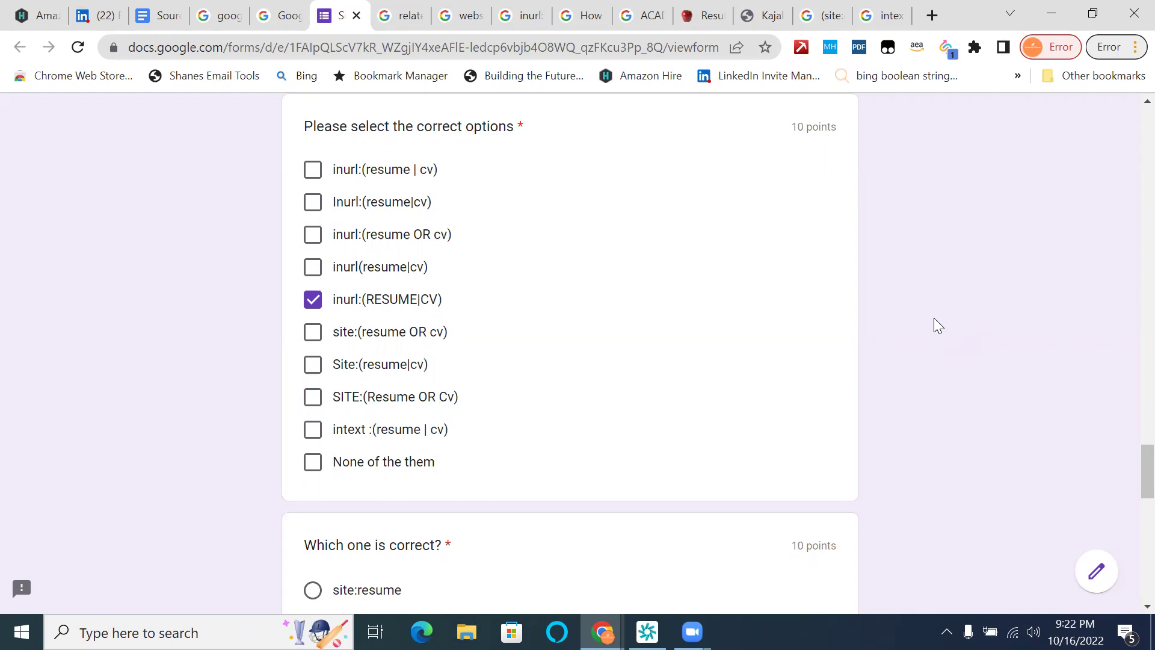
- Choose site:*resume for the site question, copying its text, and start a new browser tab
{"action": "scroll", "coordinate": [935, 325], "scroll_direction": "down", "scroll_amount": 2}
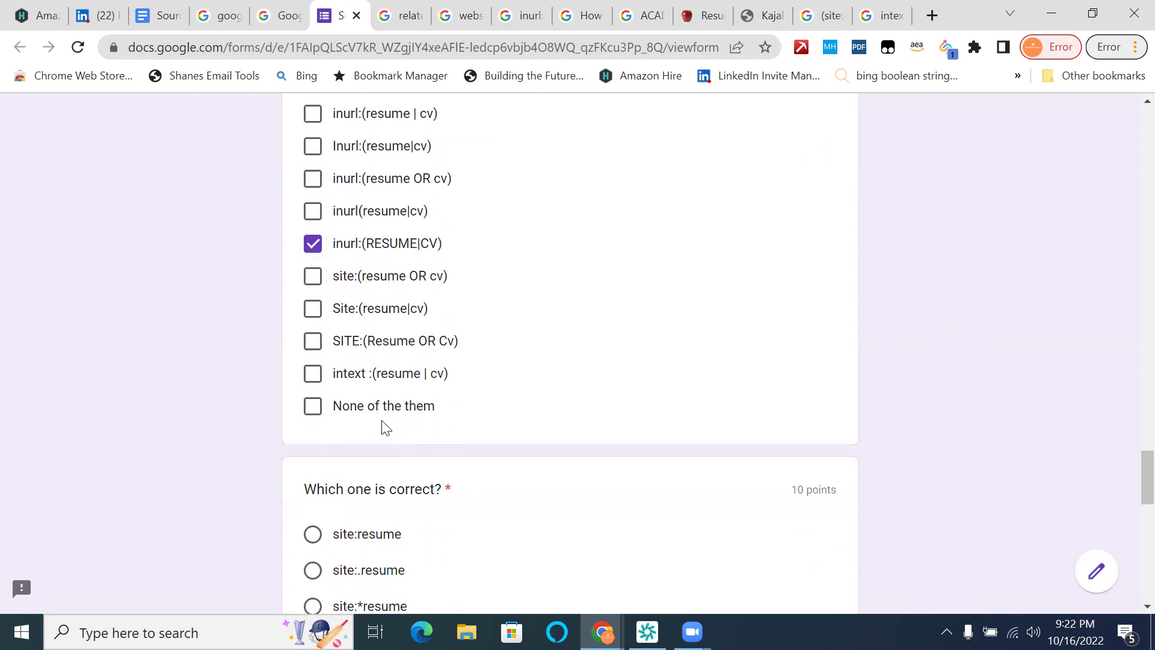
{"action": "scroll", "coordinate": [467, 433], "scroll_direction": "down", "scroll_amount": 5}
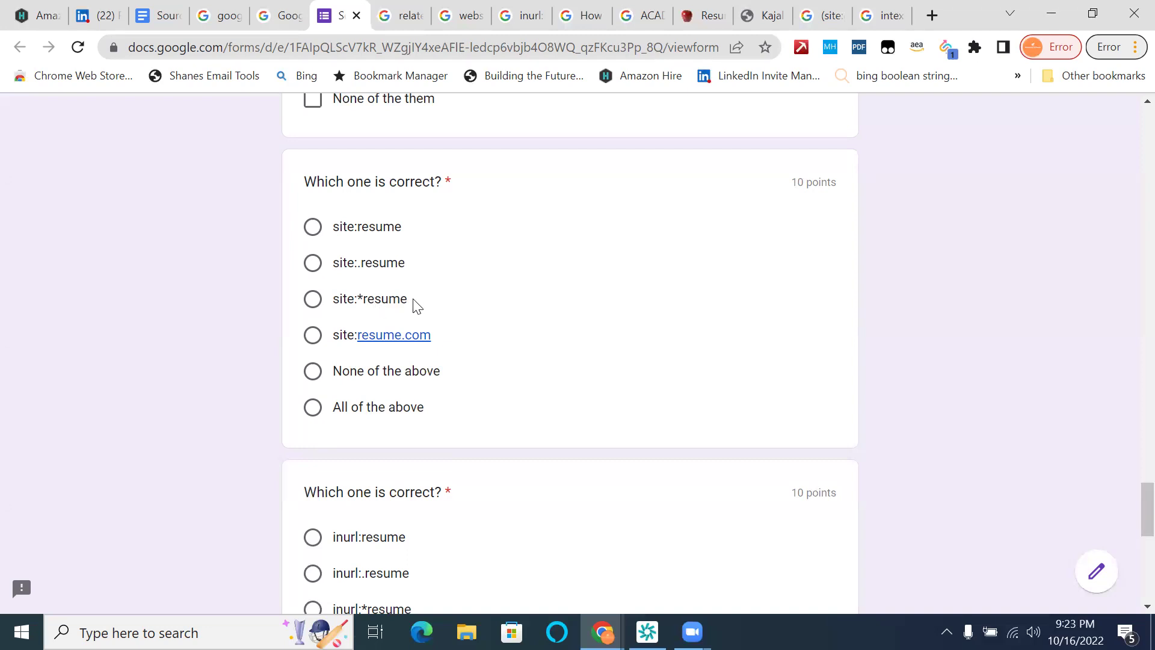
{"action": "left_click_drag", "start_coordinate": [414, 305], "coordinate": [330, 307]}
{"action": "key", "text": "ctrl+c"}
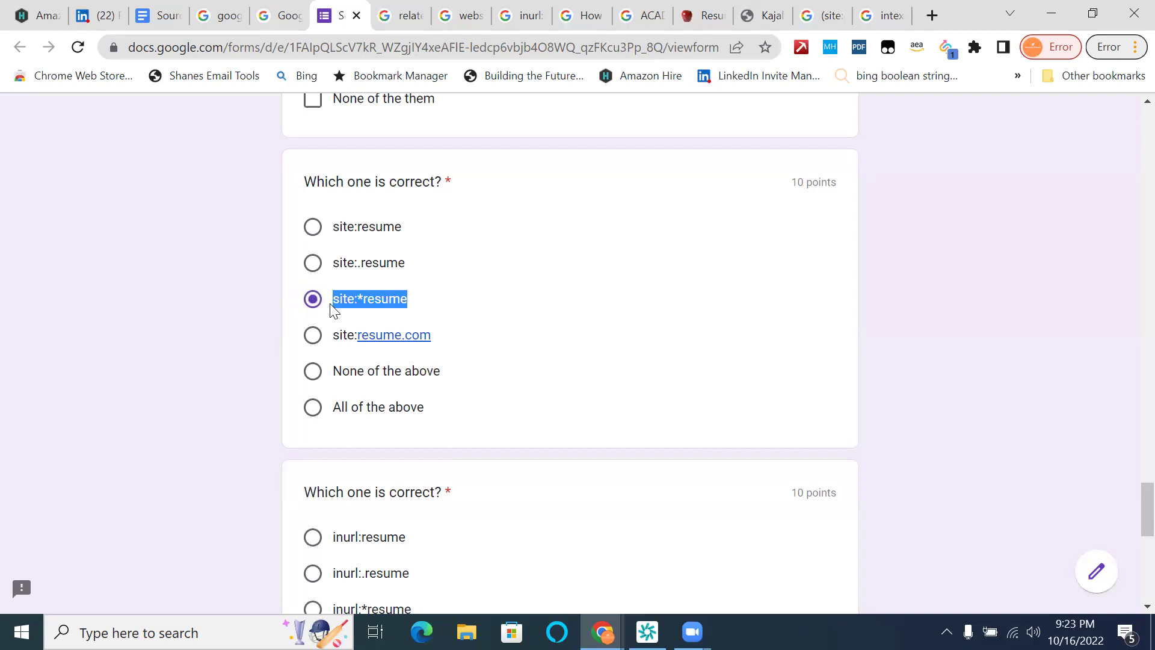
{"action": "left_click", "coordinate": [933, 15]}
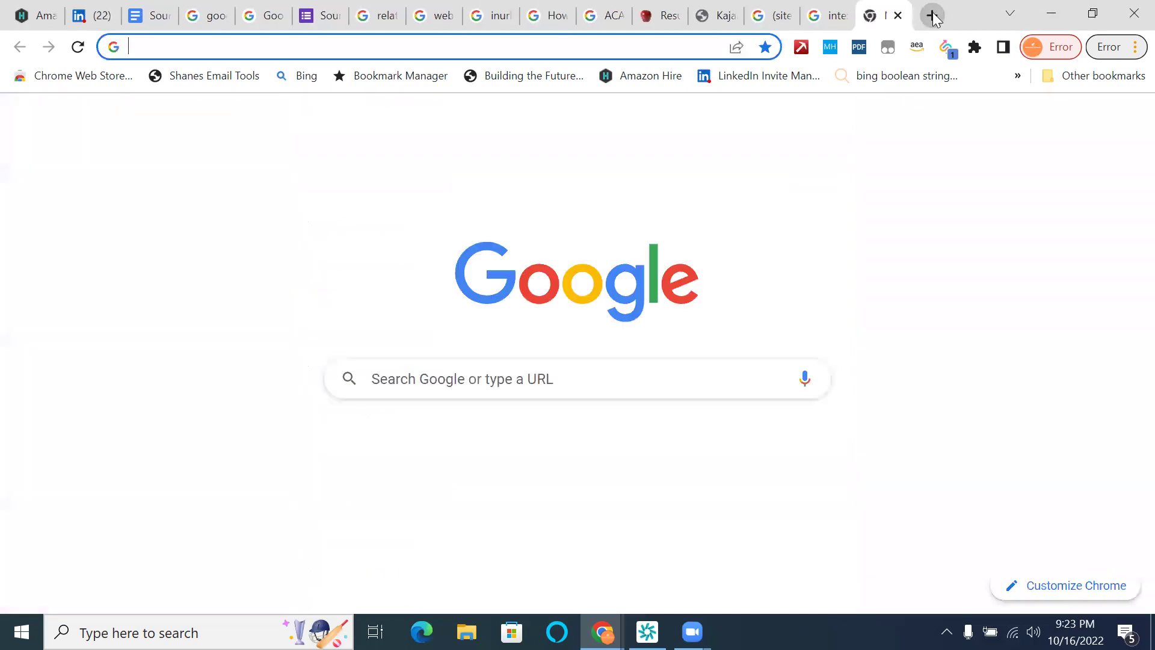
- Search site:*resume, then site:*resume.com, and browse its roughly 36,900 results
{"action": "key", "text": "ctrl+v"}
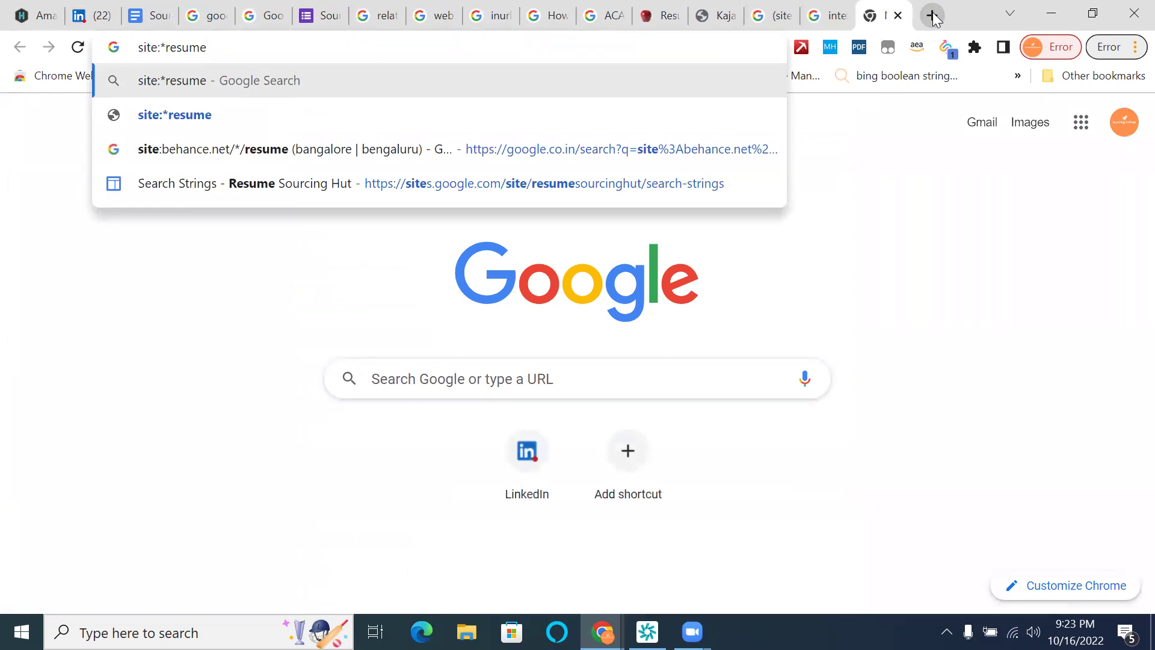
{"action": "key", "text": "Return"}
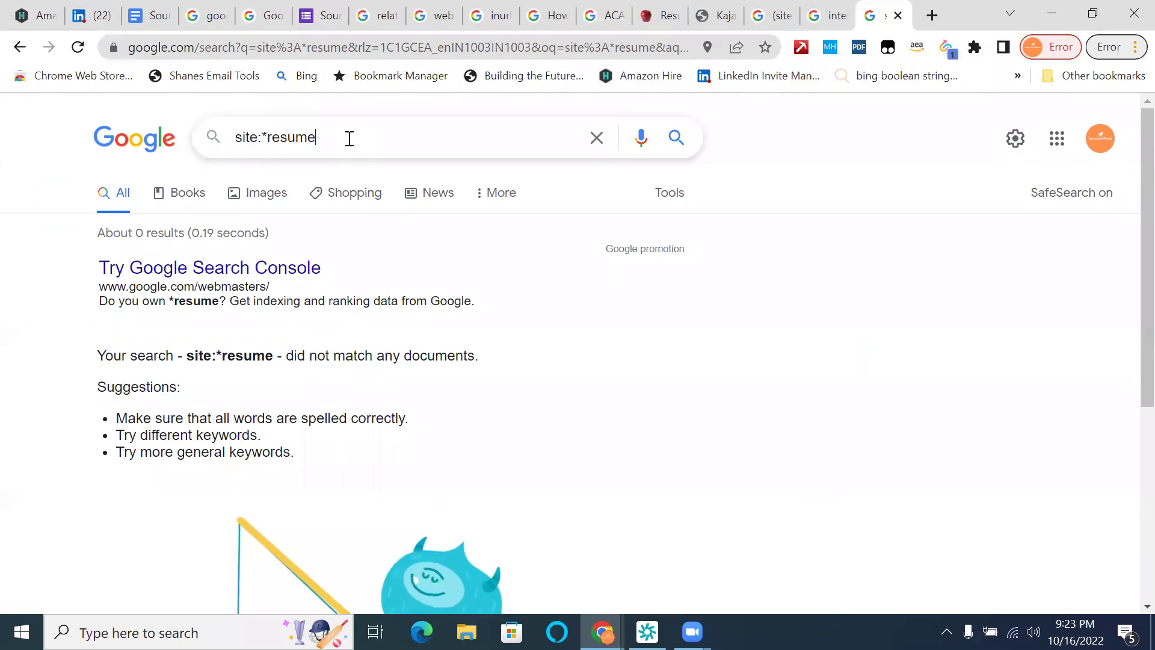
{"action": "type", "text": ".com"}
{"action": "key", "text": "Return"}
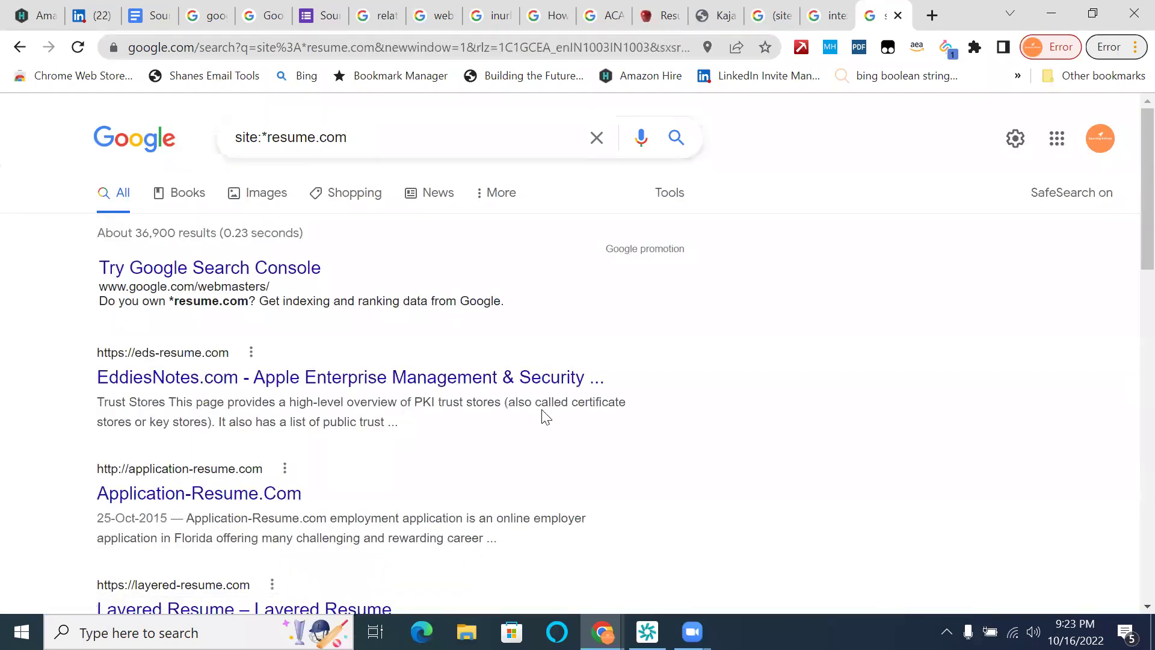
{"action": "scroll", "coordinate": [545, 415], "scroll_direction": "down", "scroll_amount": 2}
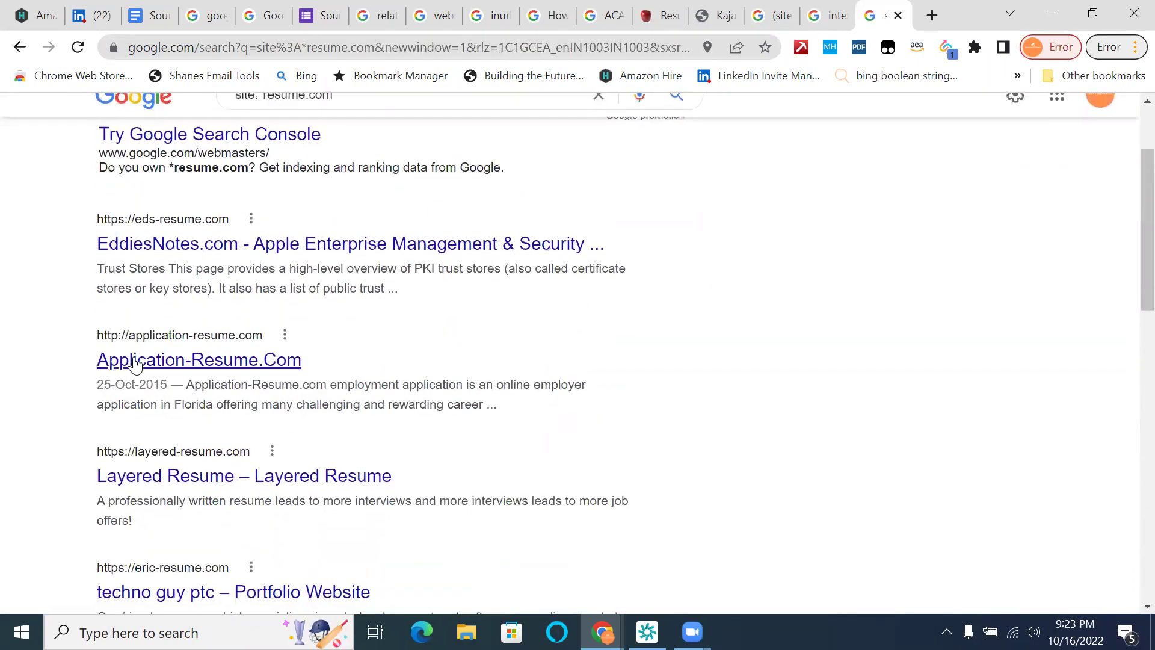
{"action": "scroll", "coordinate": [283, 429], "scroll_direction": "down", "scroll_amount": 1}
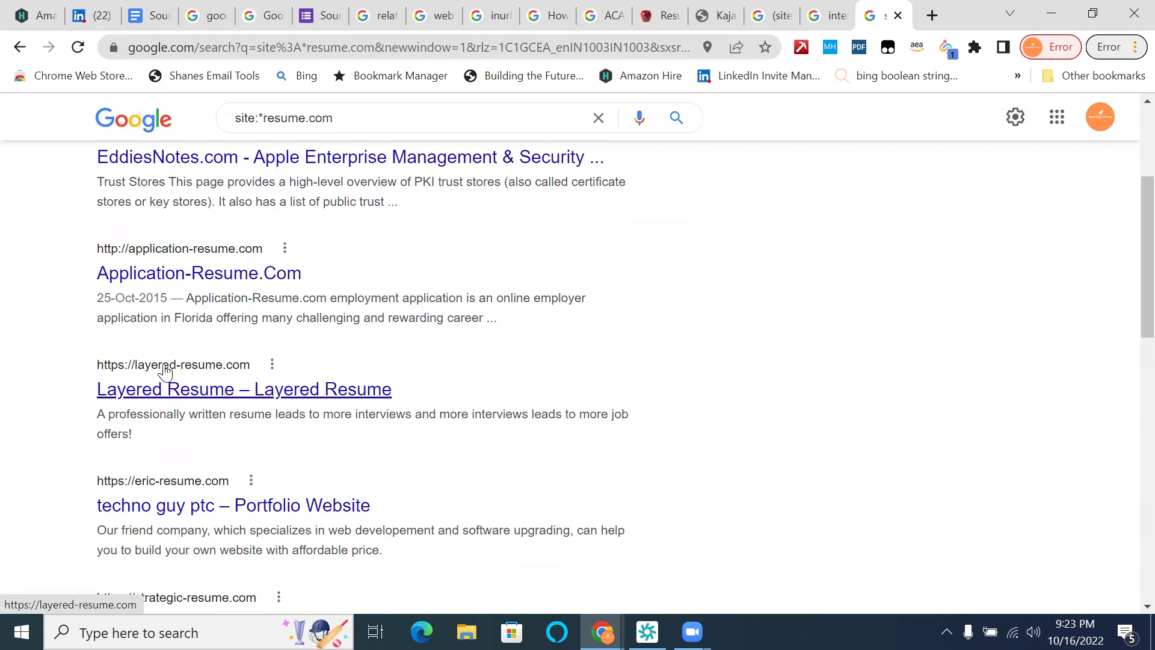
{"action": "scroll", "coordinate": [165, 371], "scroll_direction": "down", "scroll_amount": 2}
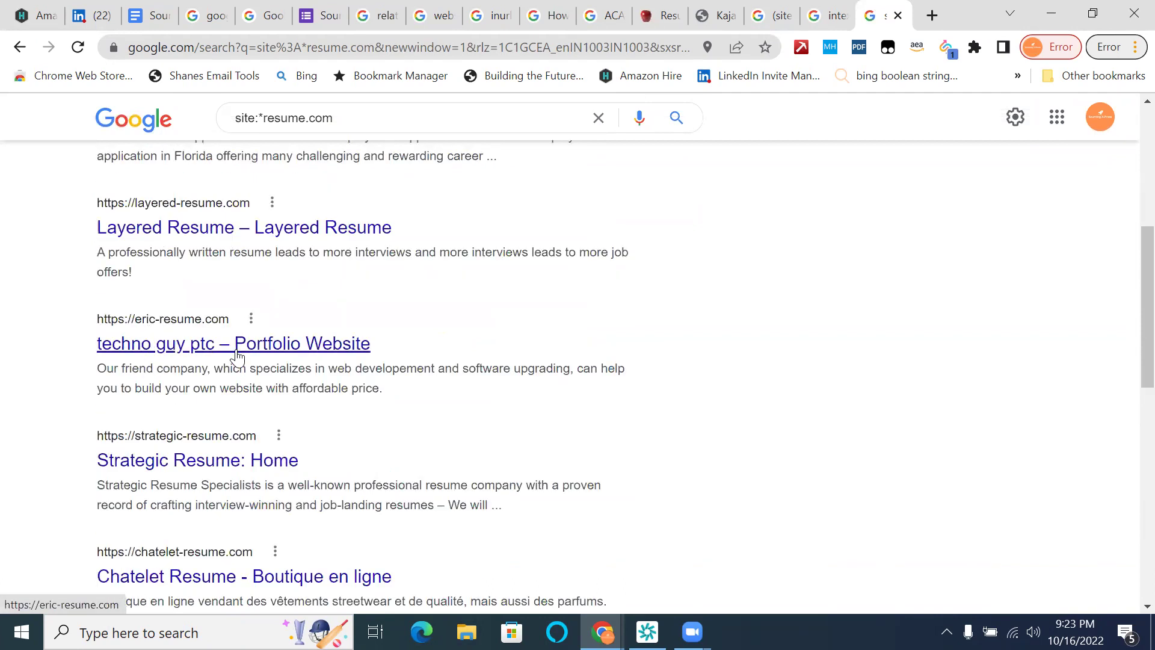
{"action": "scroll", "coordinate": [198, 356], "scroll_direction": "down", "scroll_amount": 2}
{"action": "scroll", "coordinate": [161, 313], "scroll_direction": "down", "scroll_amount": 2}
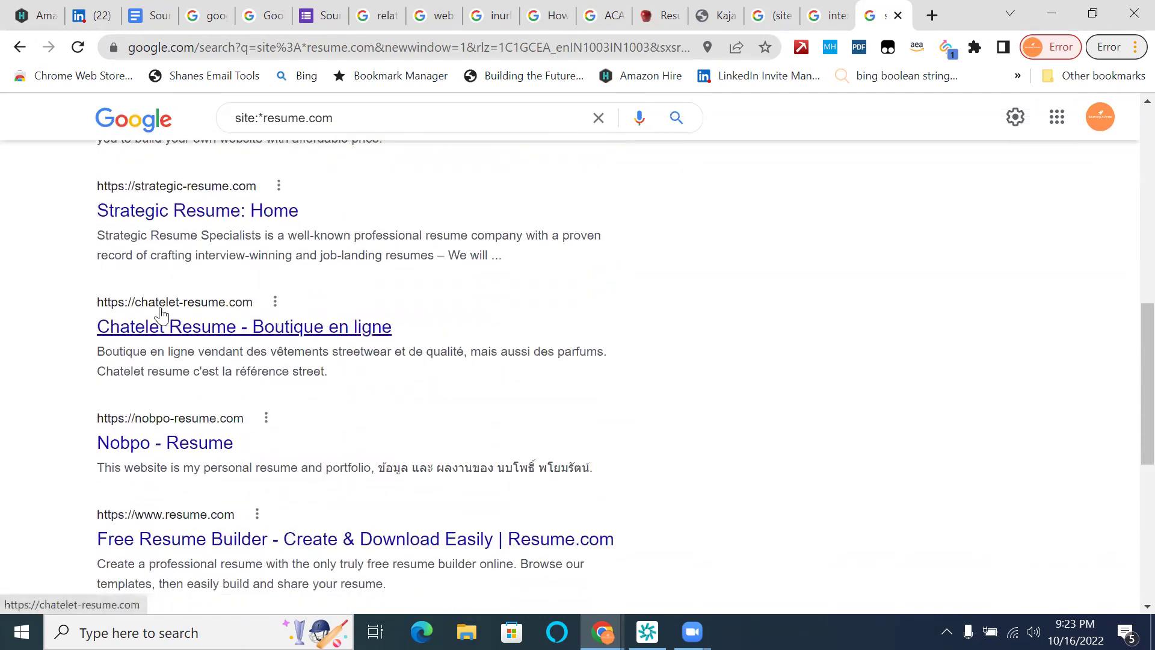
{"action": "scroll", "coordinate": [159, 435], "scroll_direction": "down", "scroll_amount": 1}
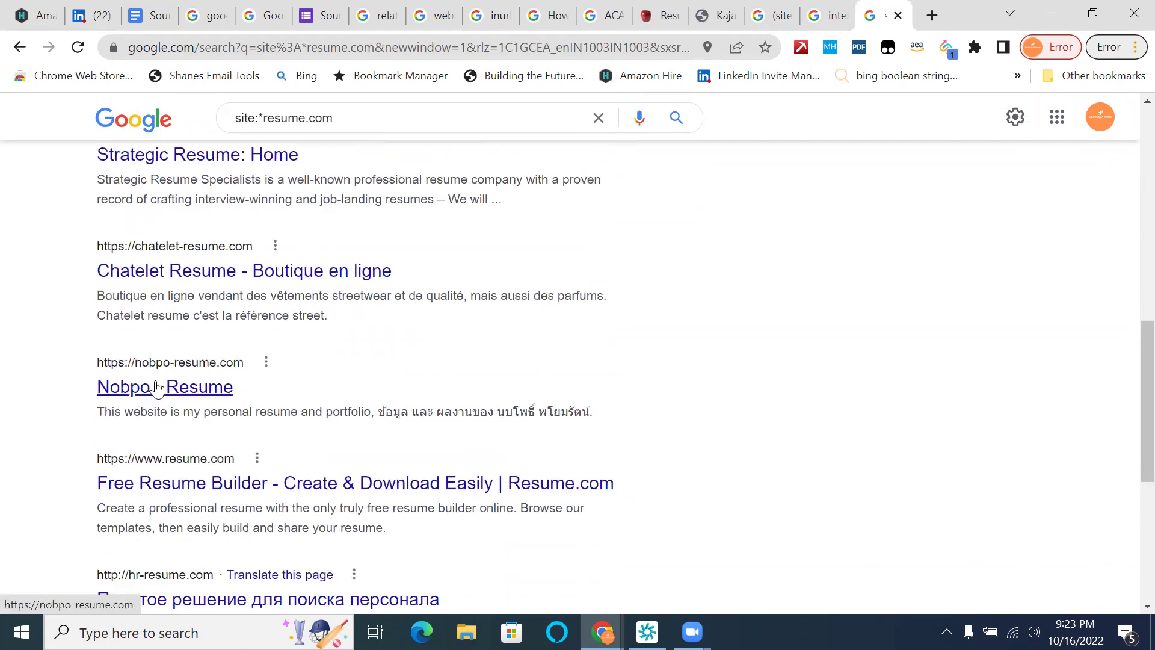
{"action": "scroll", "coordinate": [247, 376], "scroll_direction": "down", "scroll_amount": 2}
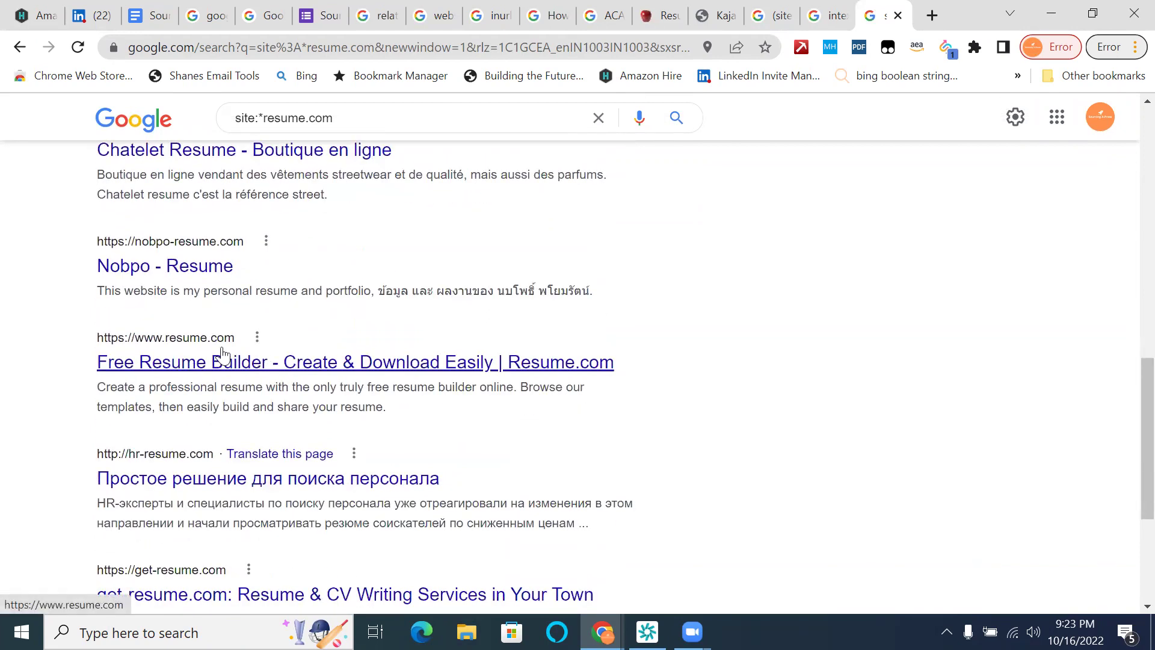
{"action": "scroll", "coordinate": [222, 355], "scroll_direction": "down", "scroll_amount": 4}
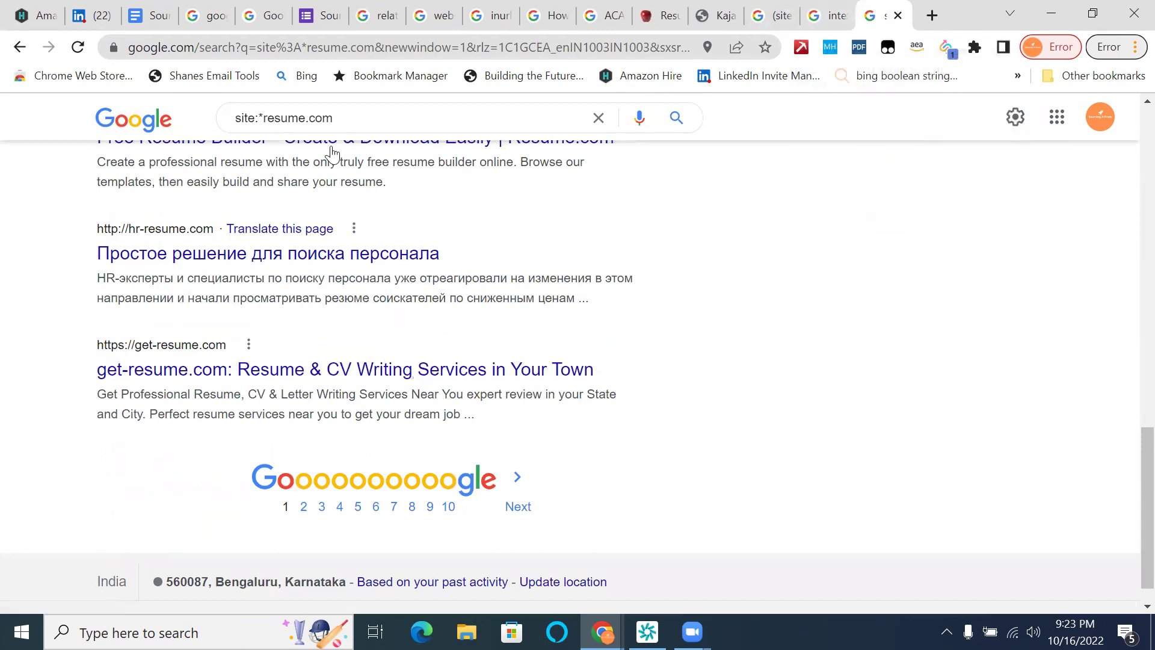
- Re-run the site:*resume search, which matches no documents, and go back to the quiz
{"action": "left_click", "coordinate": [340, 118]}
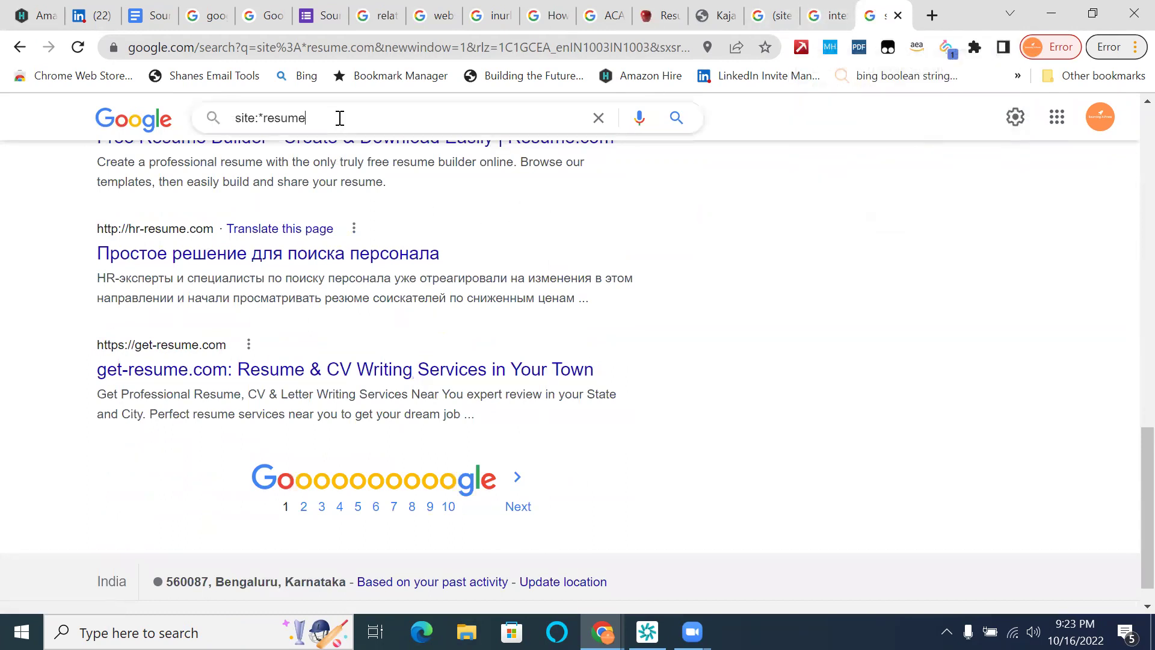
{"action": "key", "text": "Return"}
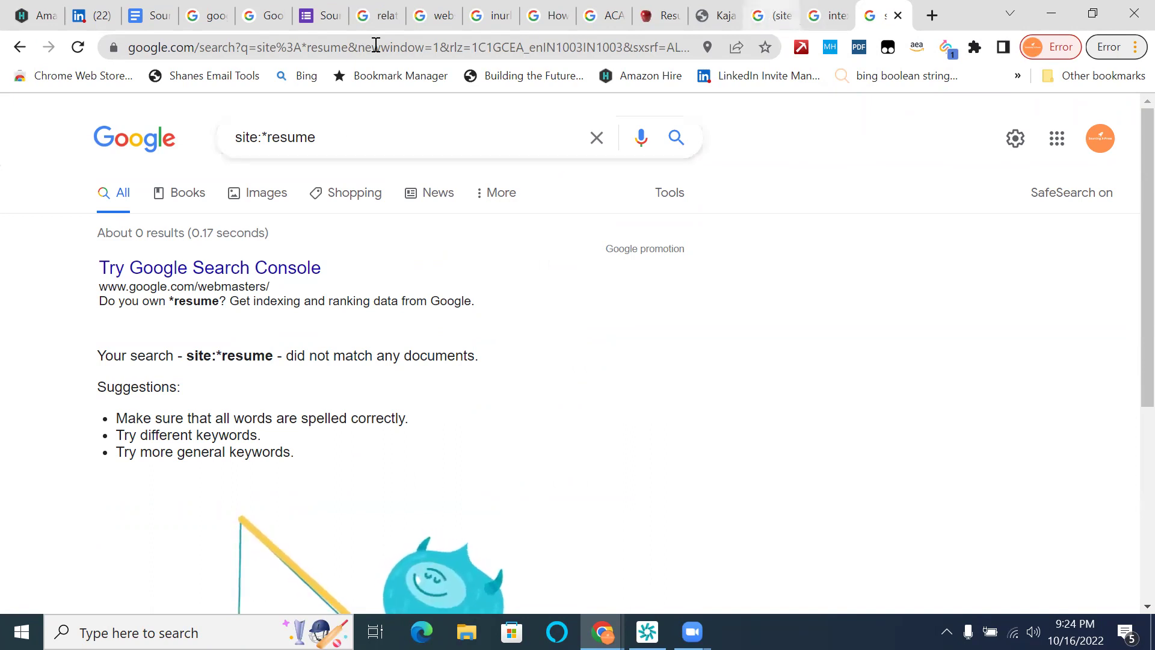
{"action": "left_click", "coordinate": [317, 19]}
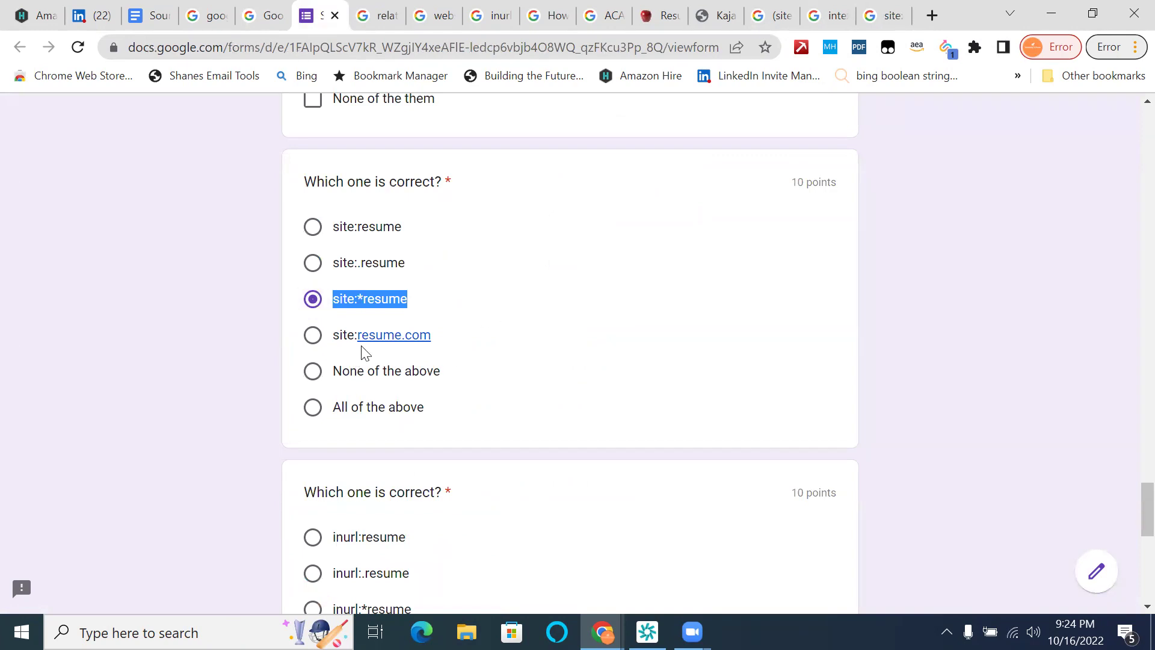
- Switch the site answer to site:resume.com and pick inurl:.resume for the inurl question
{"action": "left_click", "coordinate": [316, 338]}
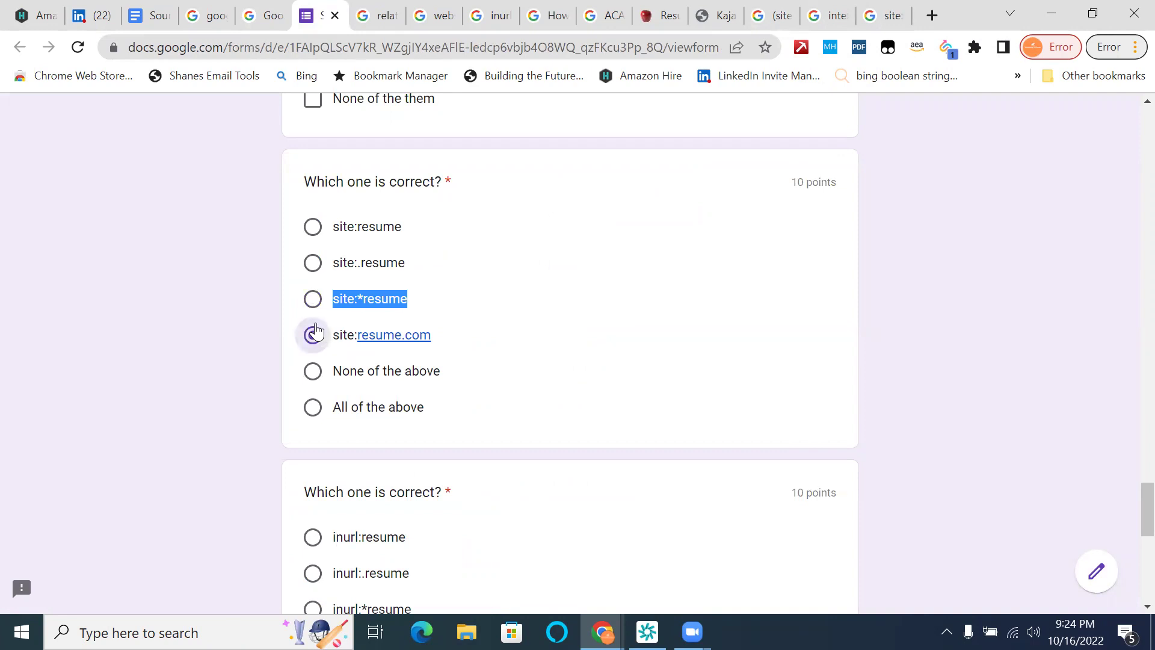
{"action": "left_click", "coordinate": [456, 293]}
{"action": "scroll", "coordinate": [457, 291], "scroll_direction": "down", "scroll_amount": 1}
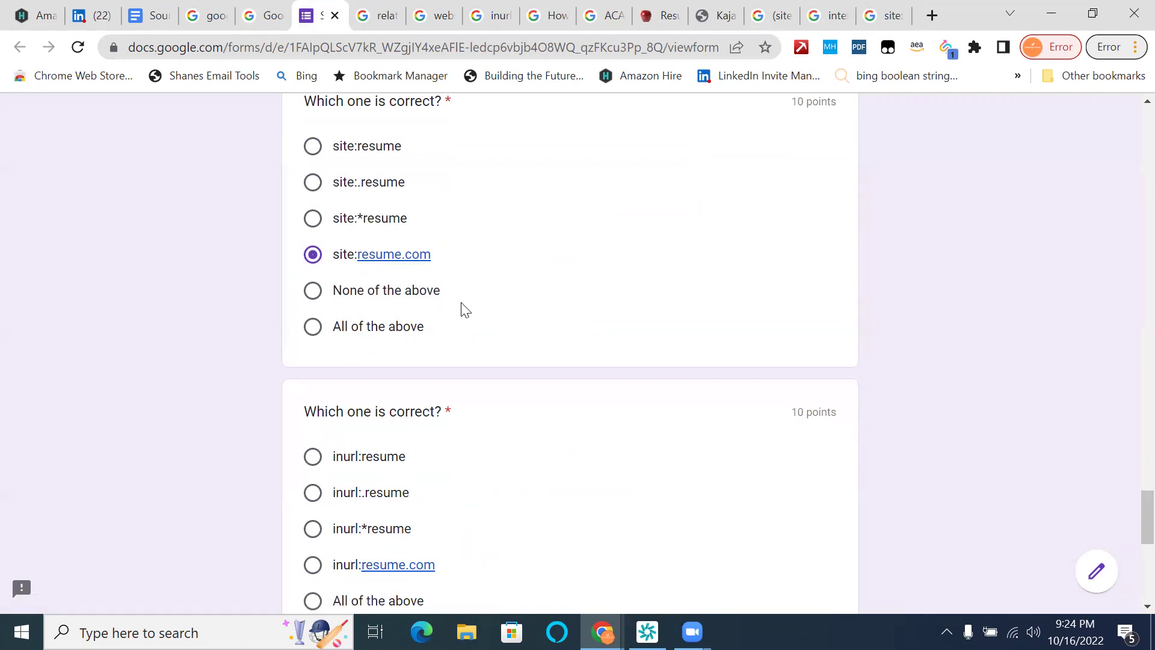
{"action": "scroll", "coordinate": [465, 310], "scroll_direction": "up", "scroll_amount": 1}
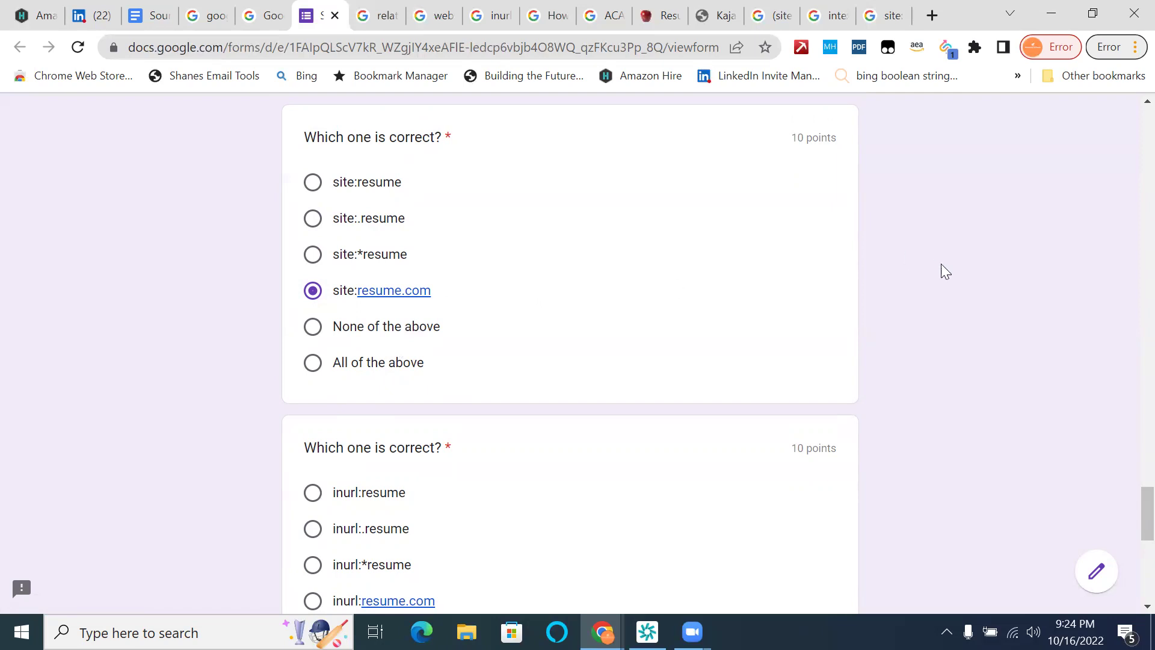
{"action": "scroll", "coordinate": [1000, 260], "scroll_direction": "down", "scroll_amount": 3}
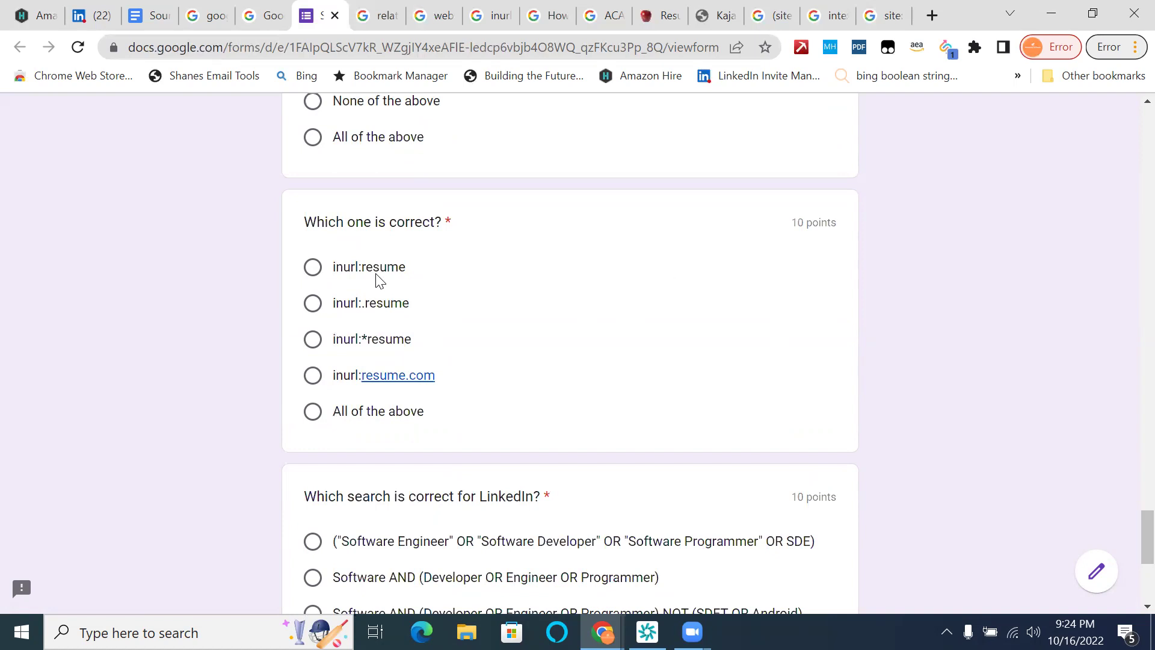
{"action": "scroll", "coordinate": [379, 282], "scroll_direction": "up", "scroll_amount": 4}
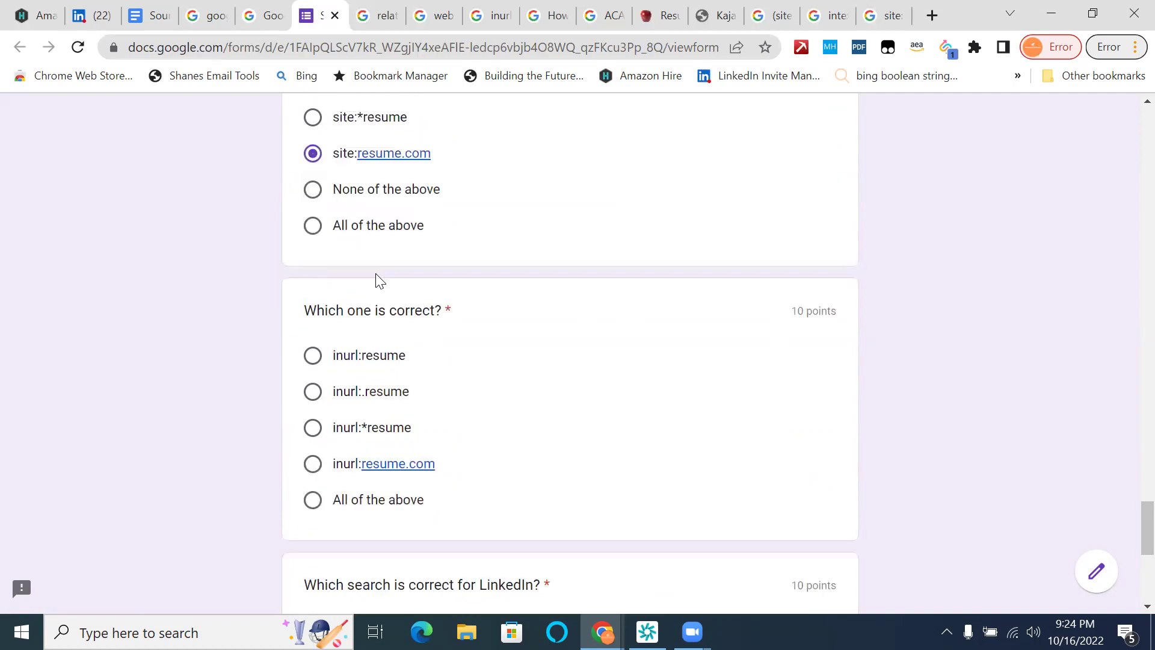
{"action": "scroll", "coordinate": [379, 281], "scroll_direction": "down", "scroll_amount": 4}
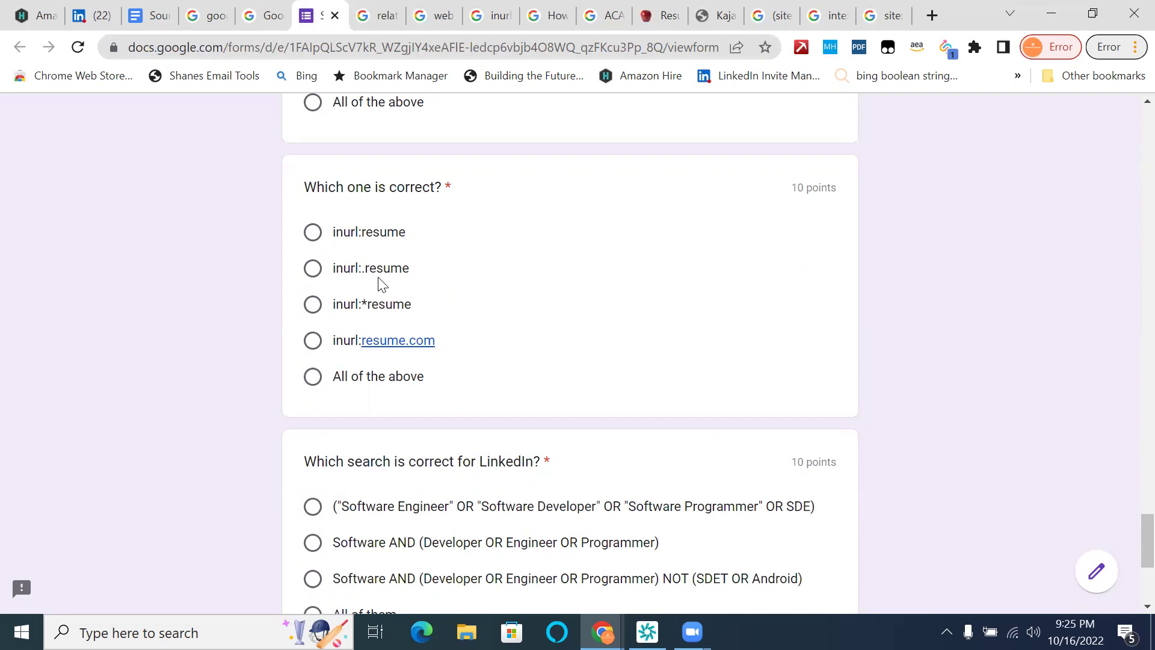
{"action": "left_click_drag", "start_coordinate": [412, 269], "coordinate": [333, 268]}
{"action": "key", "text": "ctrl+c"}
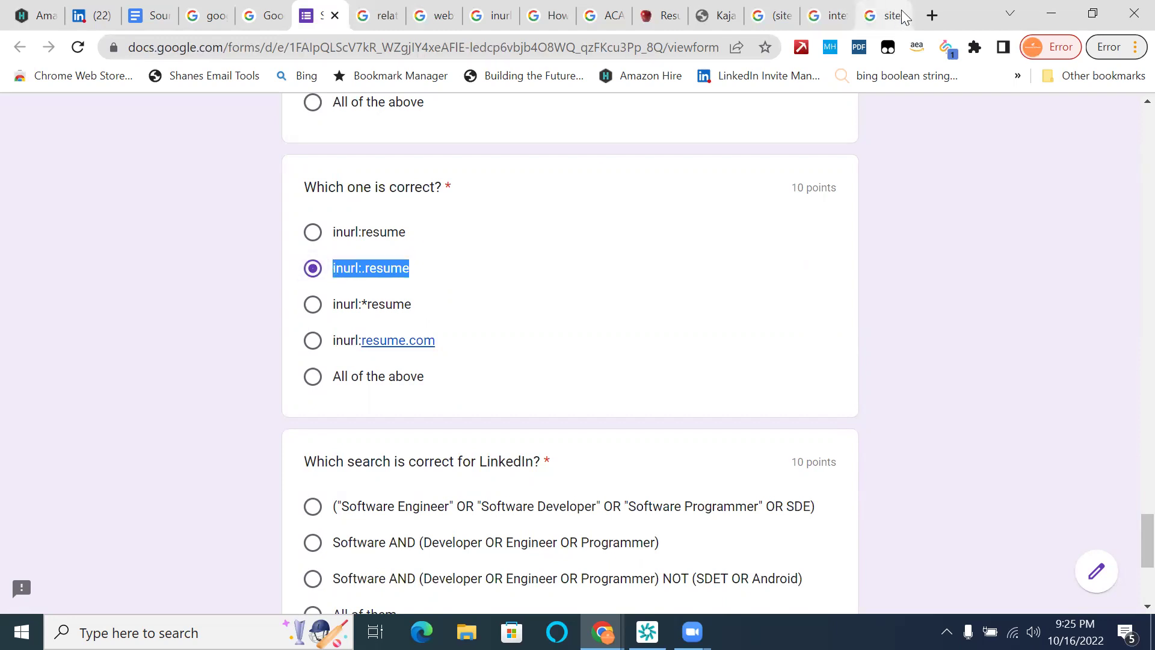
- Search inurl:.resume in a new tab and scroll through the first results page
{"action": "left_click", "coordinate": [927, 22]}
{"action": "key", "text": "ctrl+v"}
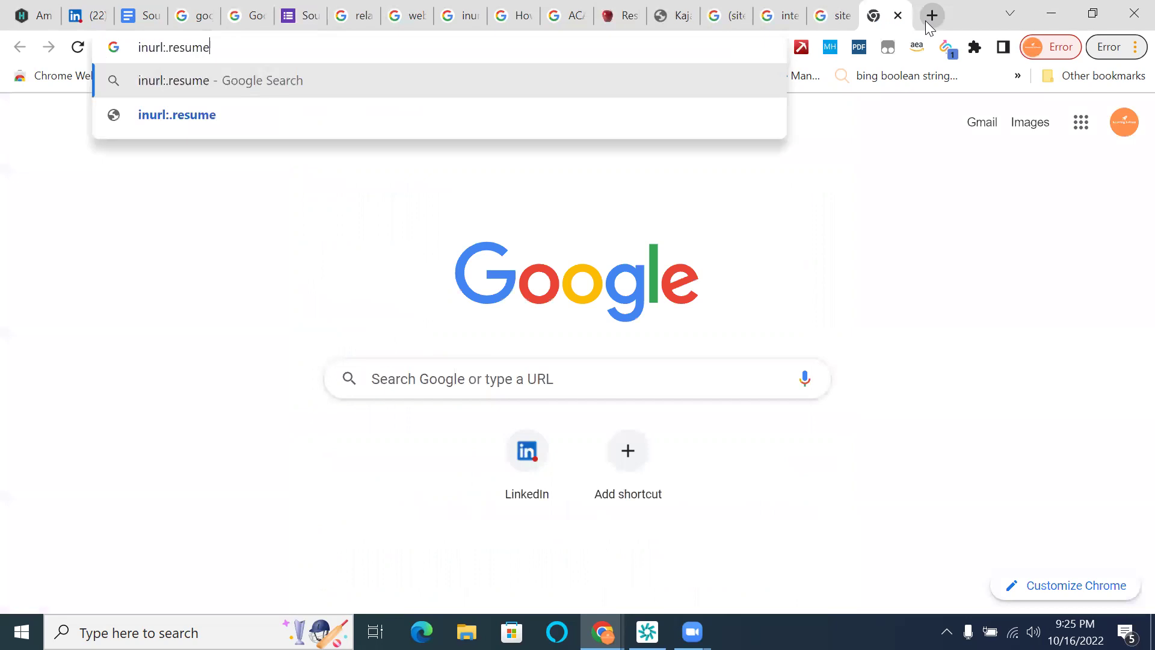
{"action": "key", "text": "Return"}
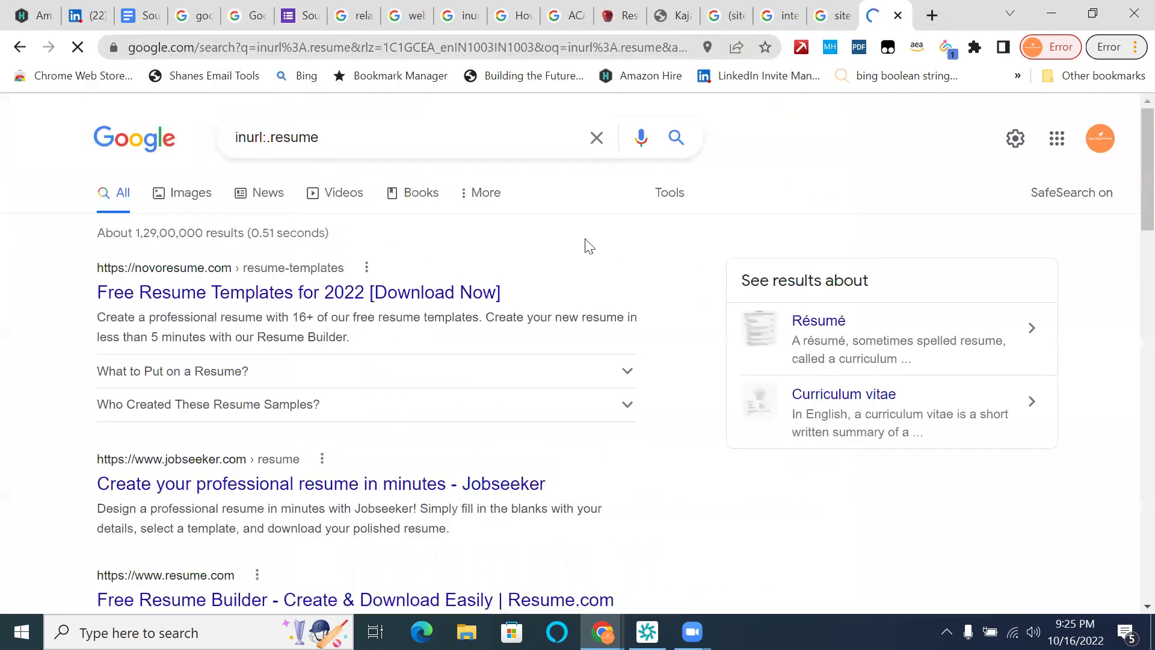
{"action": "scroll", "coordinate": [588, 246], "scroll_direction": "down", "scroll_amount": 3}
{"action": "scroll", "coordinate": [588, 246], "scroll_direction": "down", "scroll_amount": 1}
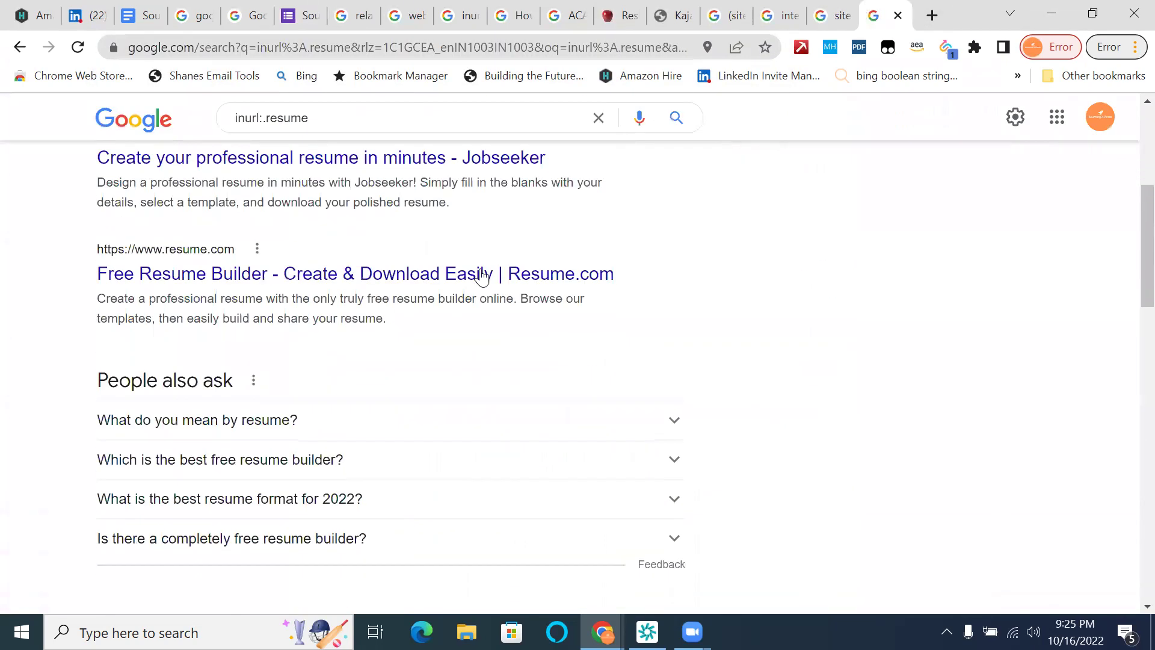
{"action": "scroll", "coordinate": [789, 305], "scroll_direction": "down", "scroll_amount": 5}
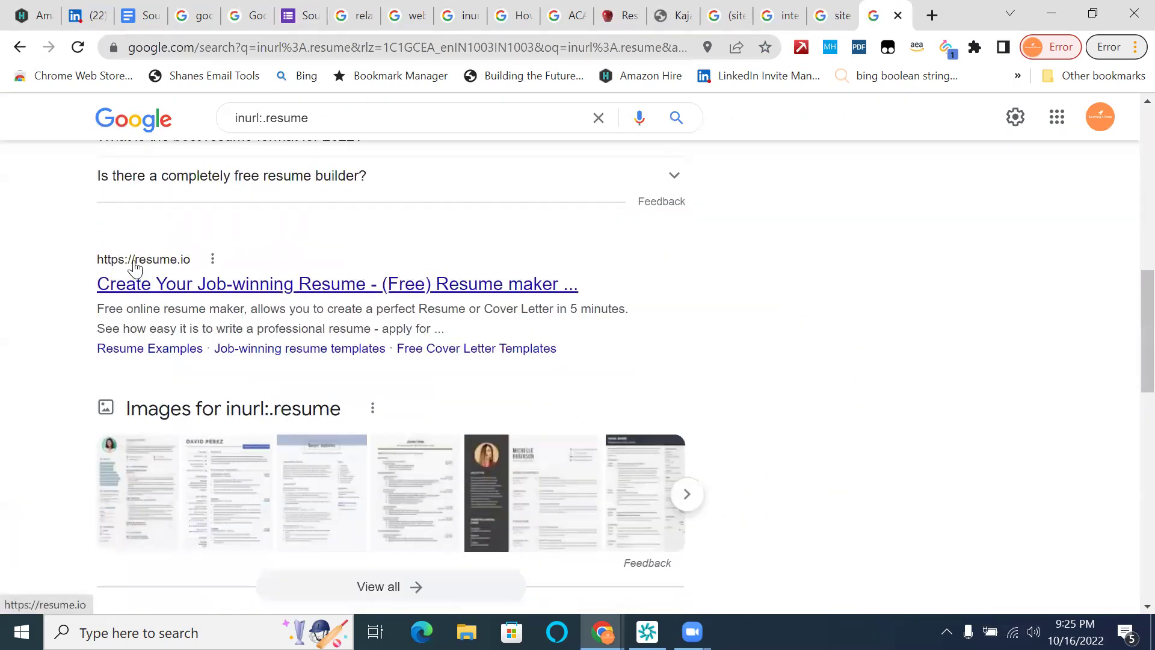
{"action": "scroll", "coordinate": [697, 284], "scroll_direction": "down", "scroll_amount": 5}
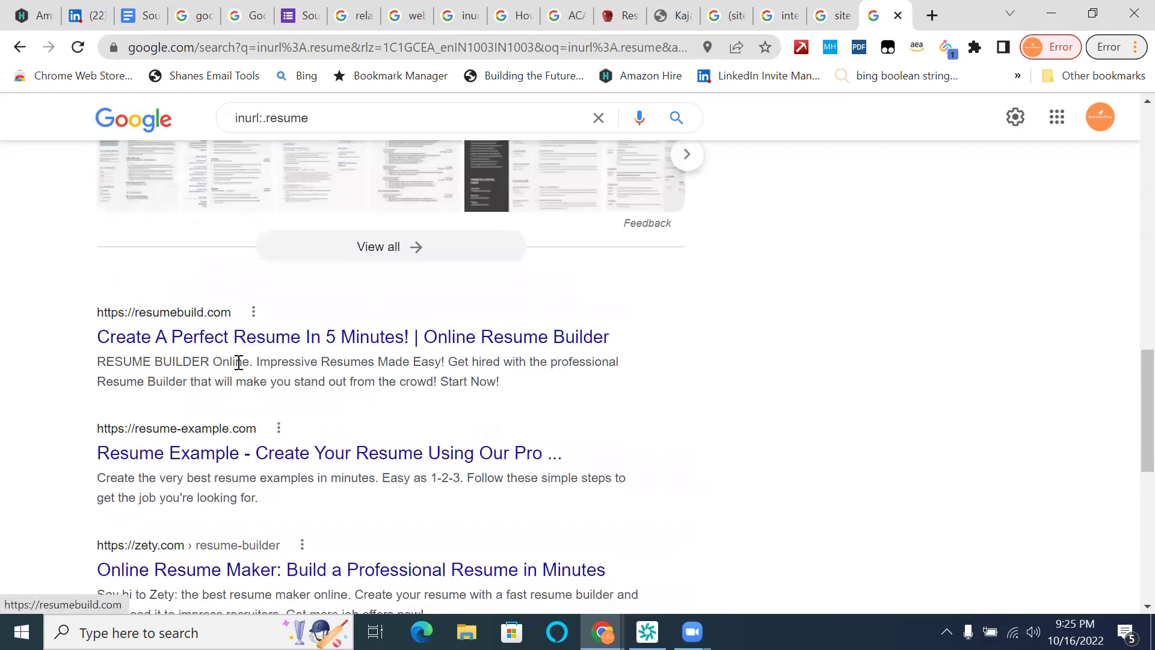
{"action": "scroll", "coordinate": [187, 355], "scroll_direction": "down", "scroll_amount": 2}
{"action": "scroll", "coordinate": [180, 353], "scroll_direction": "down", "scroll_amount": 2}
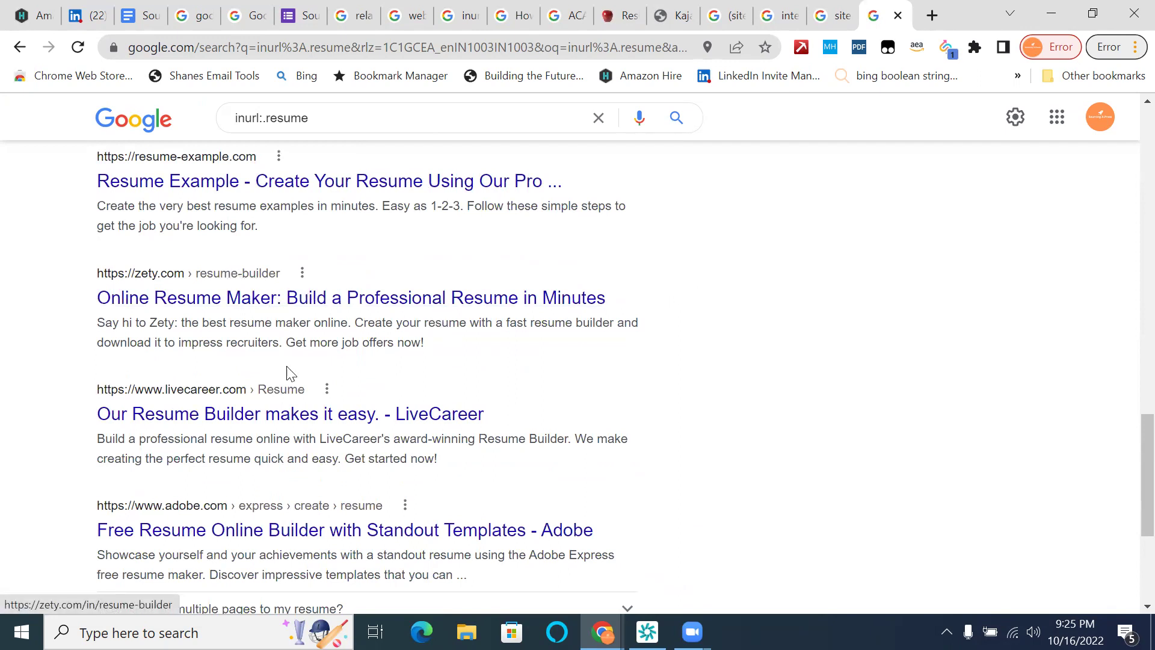
{"action": "scroll", "coordinate": [274, 397], "scroll_direction": "down", "scroll_amount": 2}
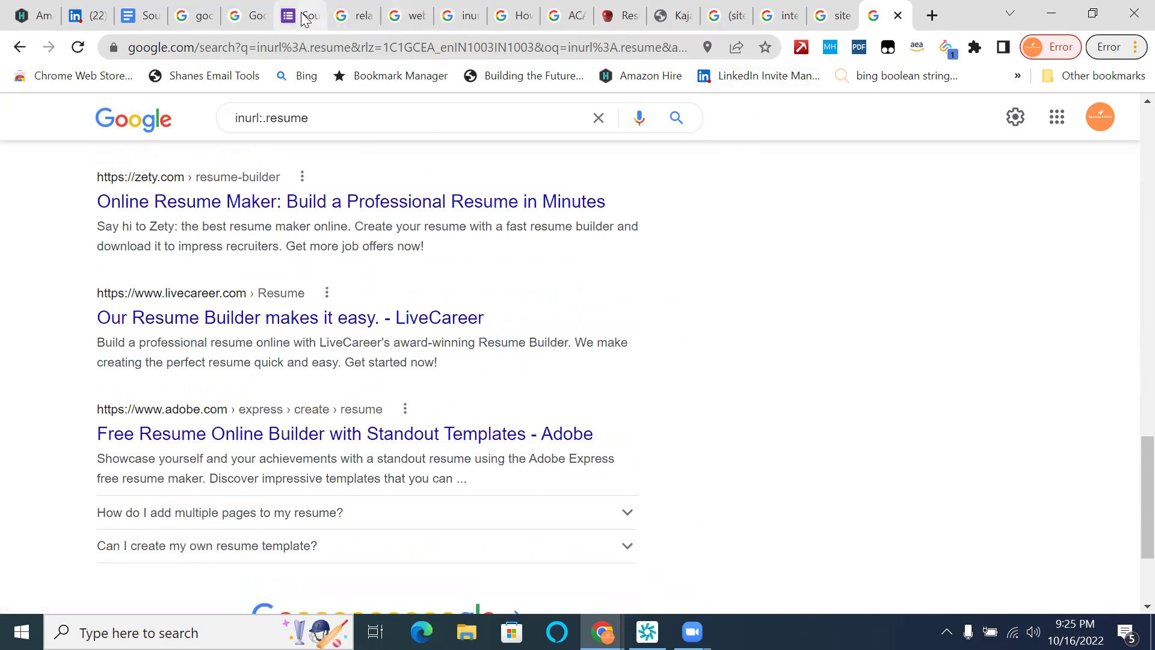
{"action": "scroll", "coordinate": [799, 304], "scroll_direction": "down", "scroll_amount": 3}
- Jump to page 10, then page 14 of the inurl:.resume results
{"action": "left_click", "coordinate": [448, 477]}
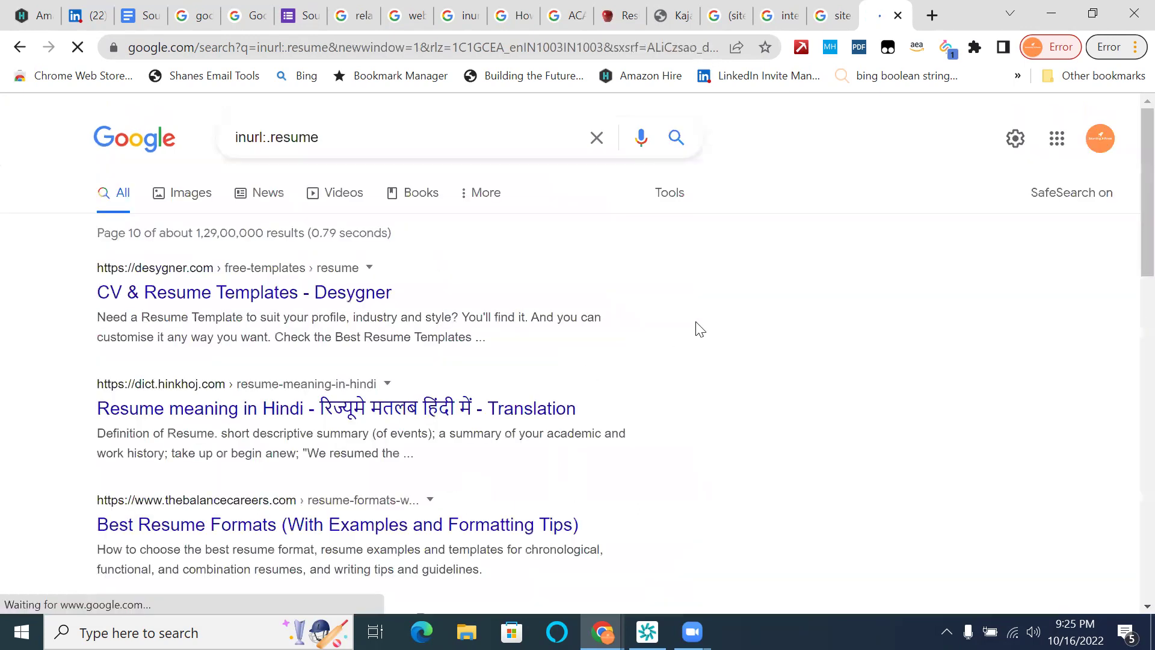
{"action": "scroll", "coordinate": [697, 329], "scroll_direction": "down", "scroll_amount": 15}
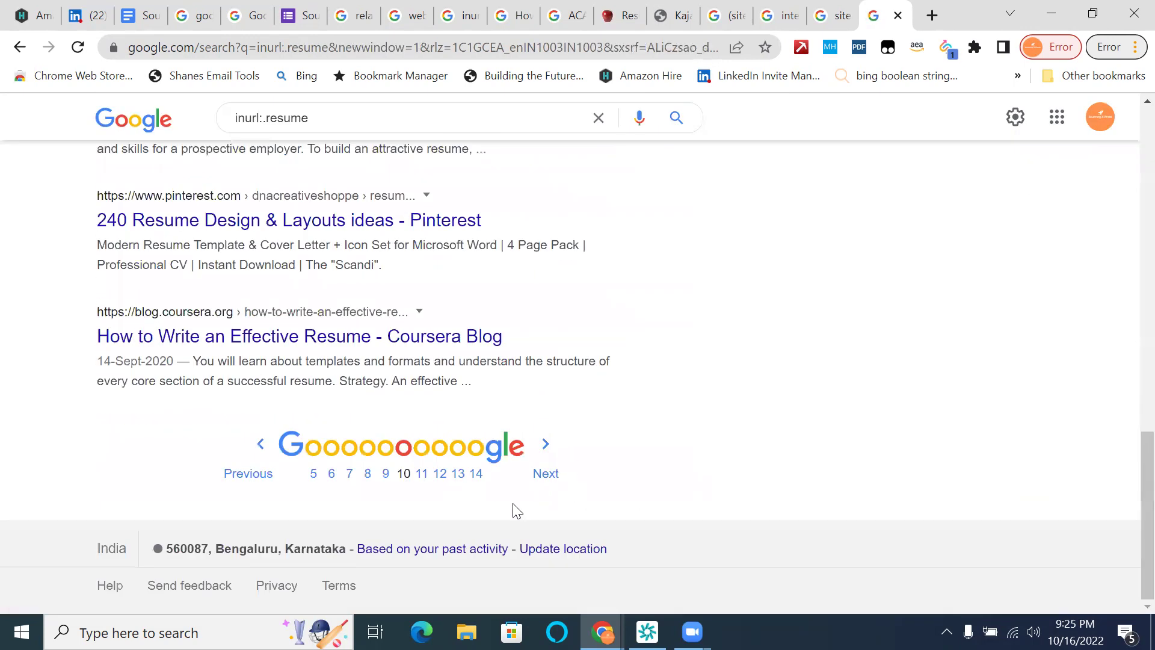
{"action": "left_click", "coordinate": [478, 477]}
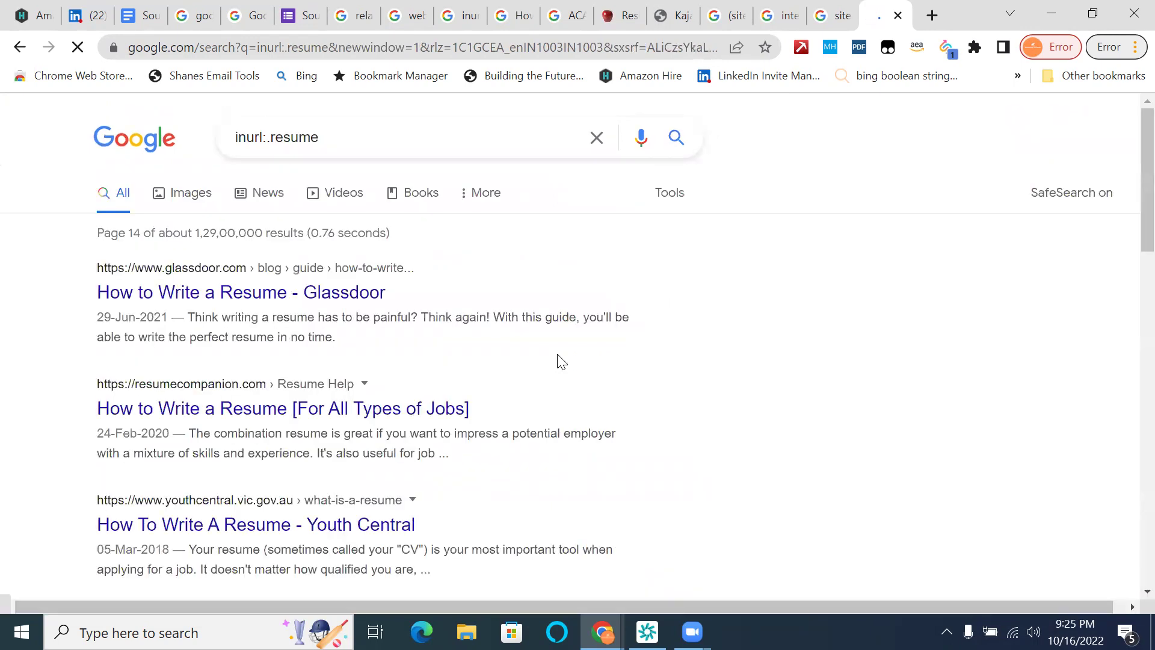
{"action": "scroll", "coordinate": [560, 361], "scroll_direction": "down", "scroll_amount": 2}
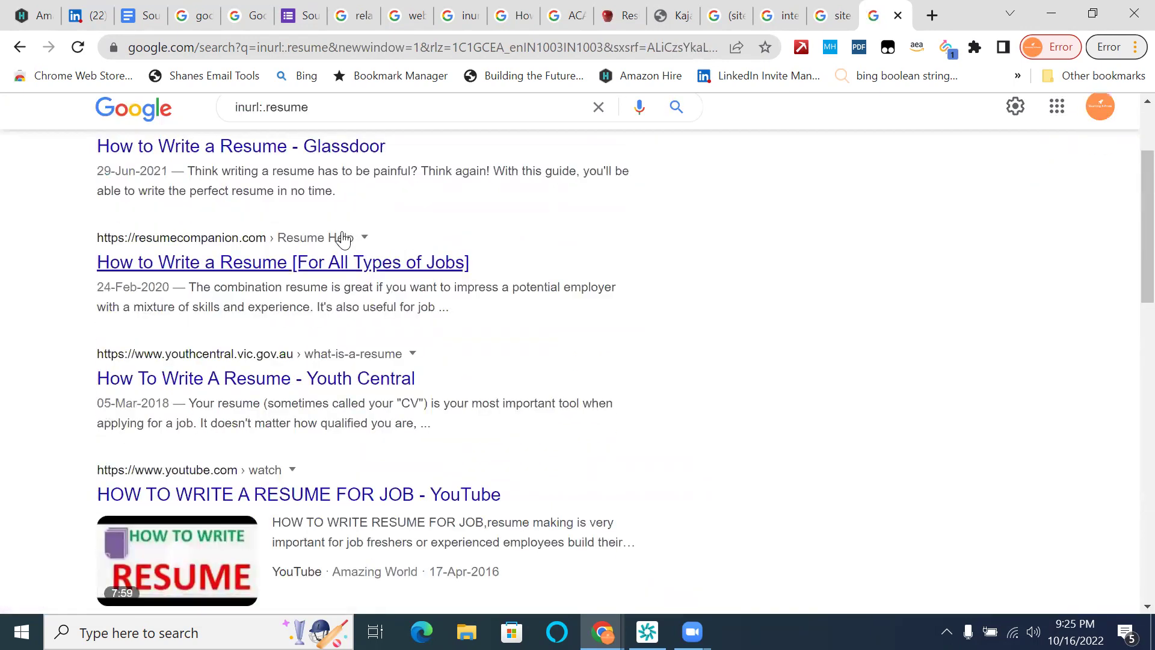
{"action": "left_click", "coordinate": [291, 471]}
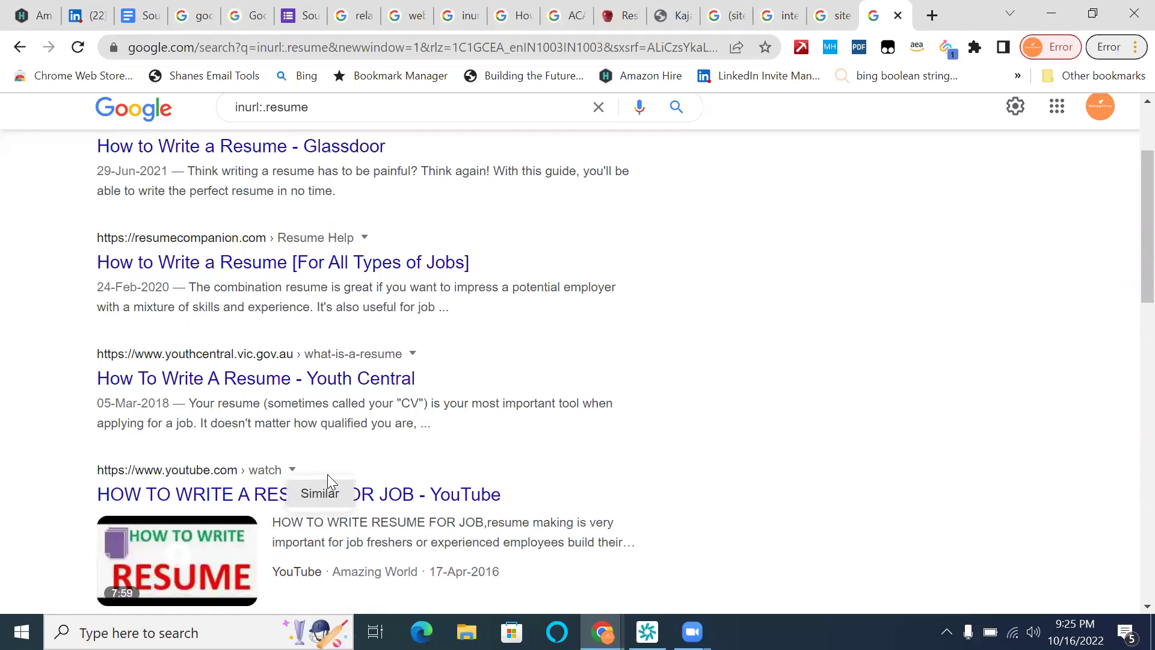
{"action": "scroll", "coordinate": [484, 394], "scroll_direction": "down", "scroll_amount": 2}
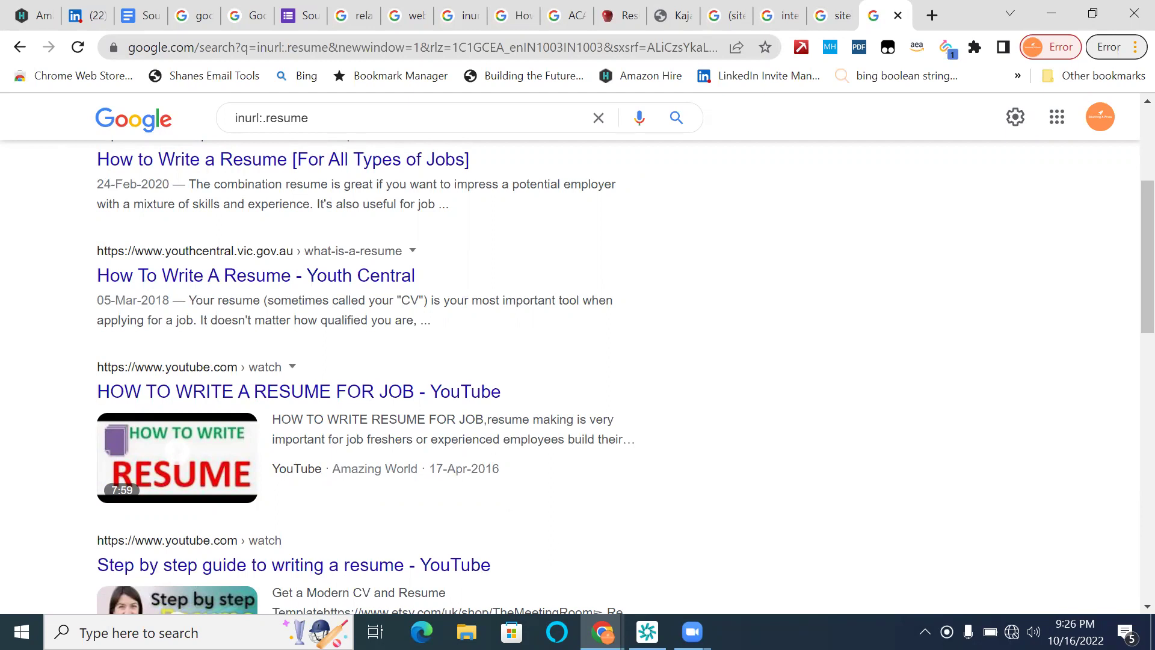
- Check the Wi-Fi connection, then bring up link options for the YouTube result
{"action": "left_click", "coordinate": [1012, 631]}
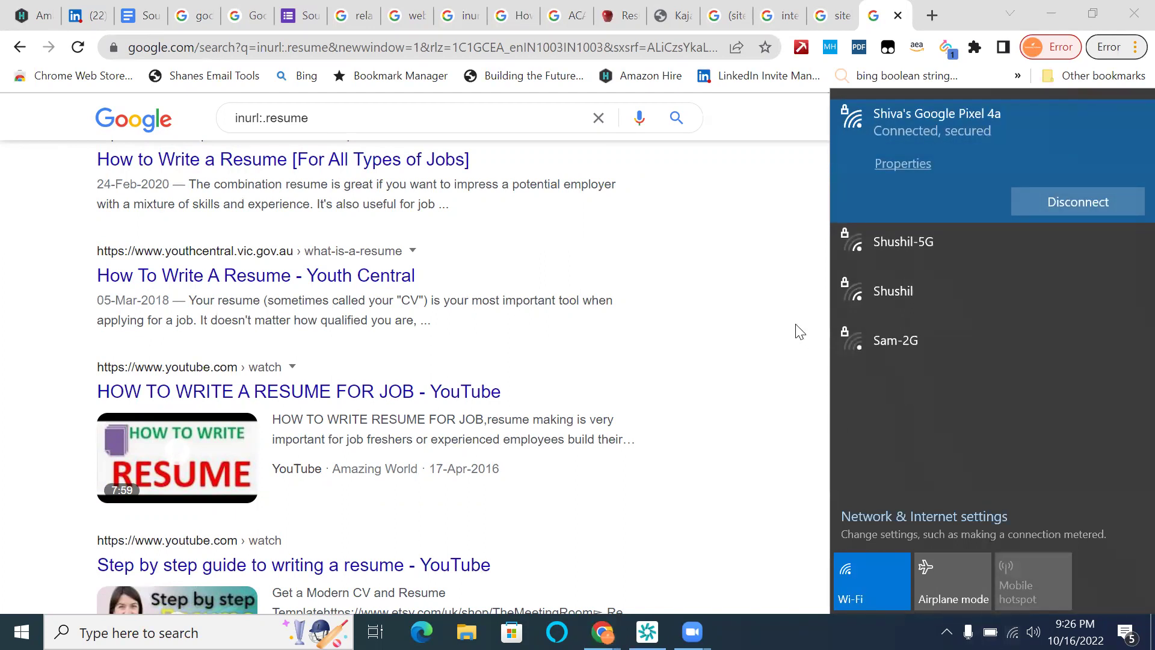
{"action": "left_click", "coordinate": [777, 434]}
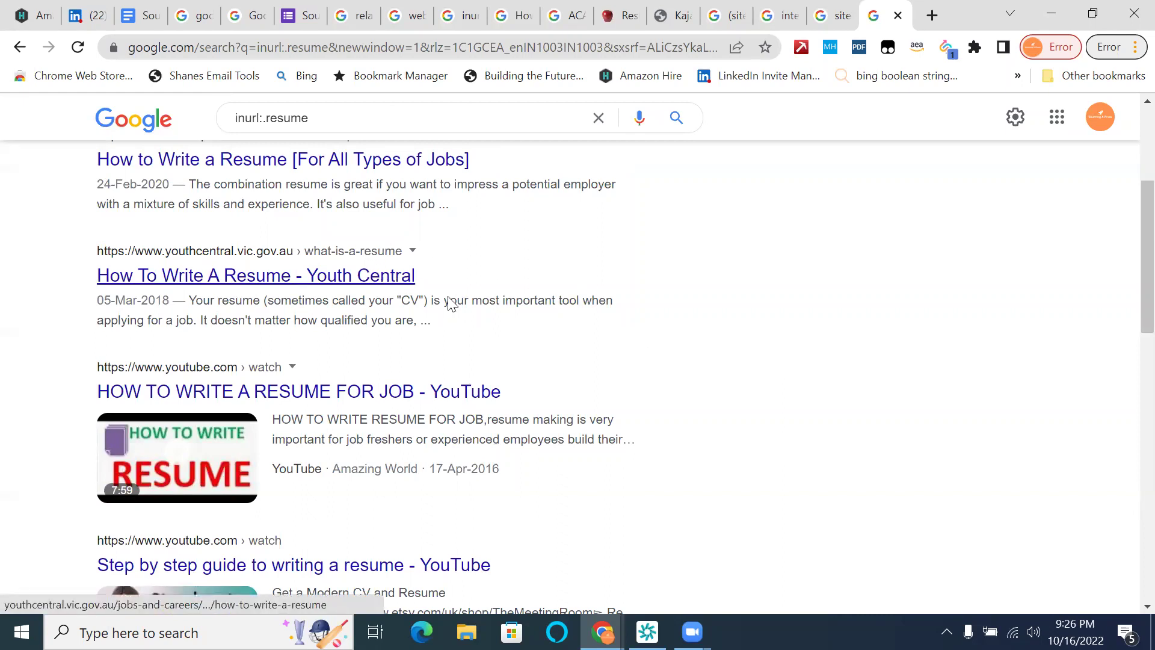
{"action": "right_click", "coordinate": [400, 407]}
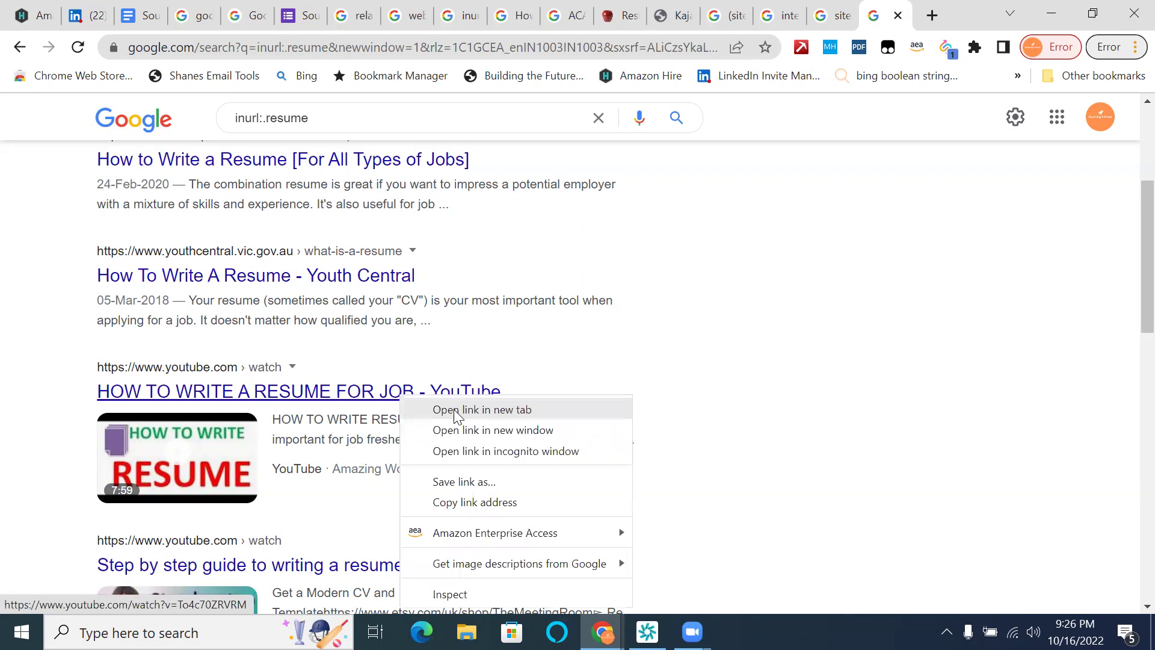
- Open the YouTube result in a new tab, pause its ad, and close it
{"action": "key", "text": "Return"}
{"action": "left_click", "coordinate": [883, 20]}
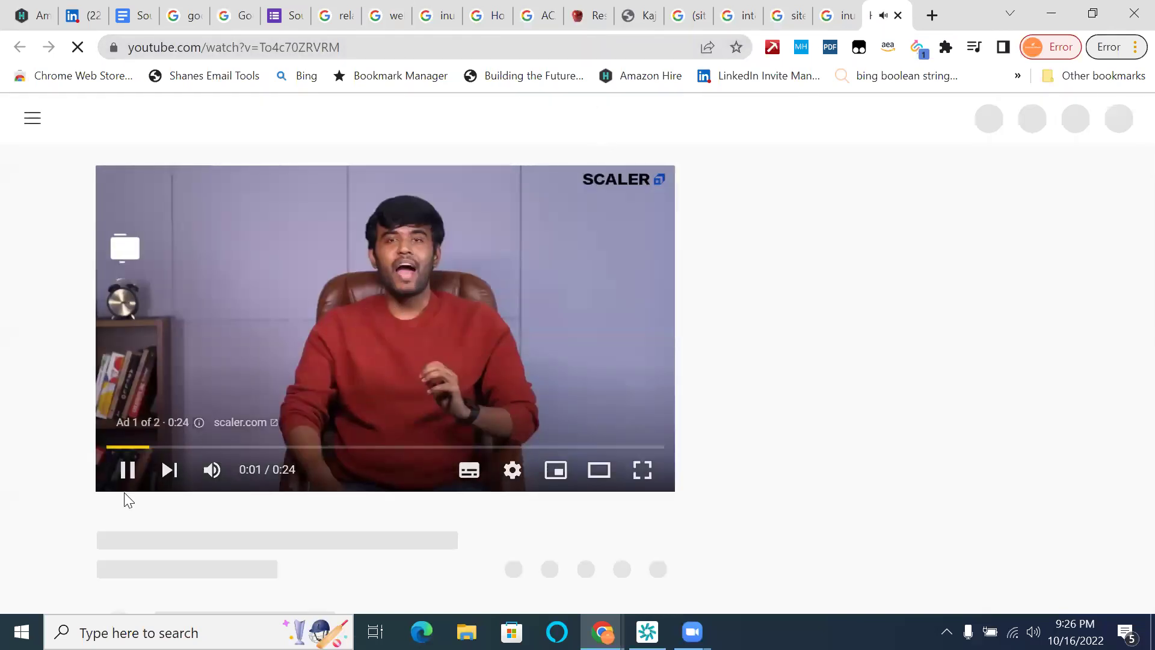
{"action": "left_click", "coordinate": [129, 470]}
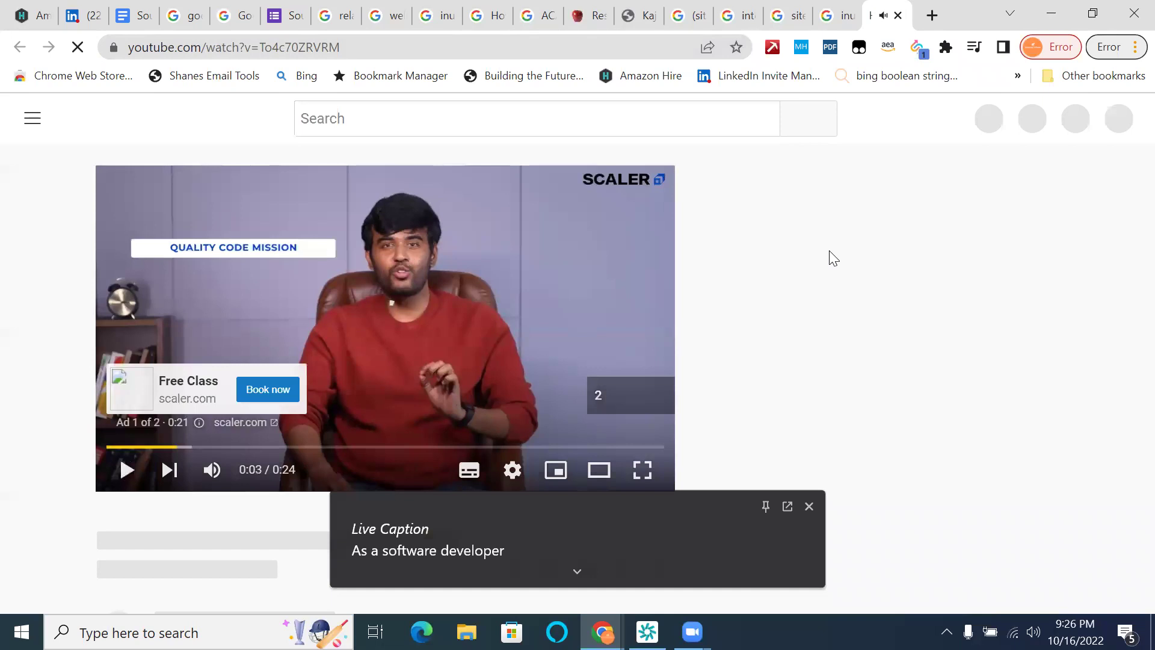
{"action": "left_click", "coordinate": [899, 17]}
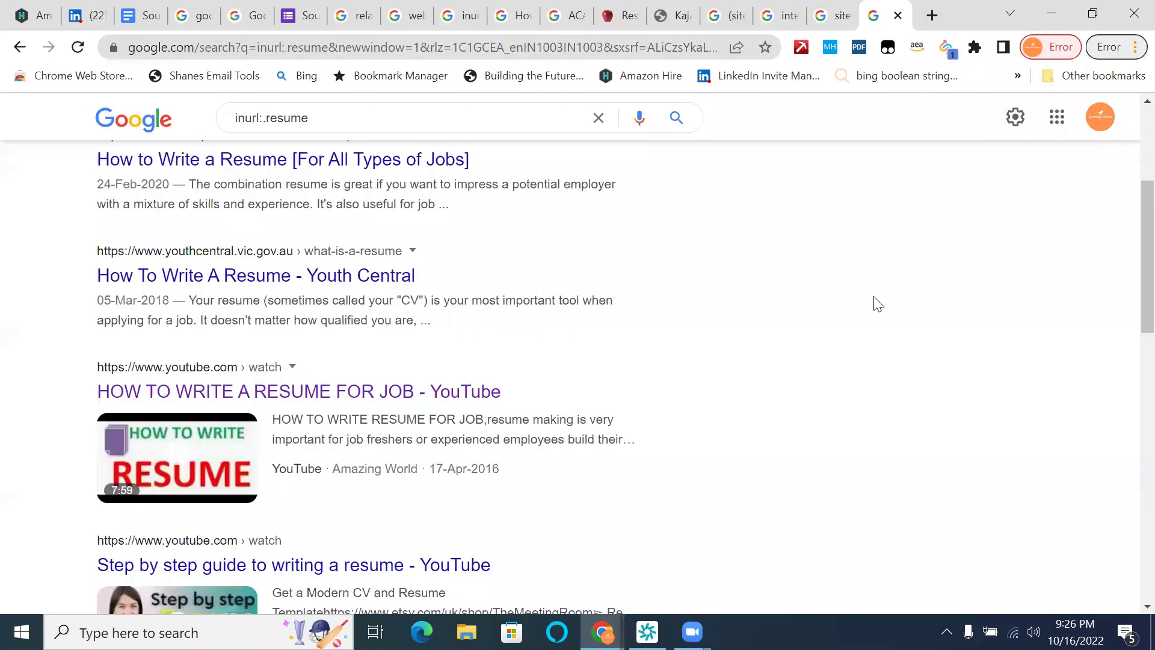
- View Google's cached copy of the Upwork article, then return to the results
{"action": "scroll", "coordinate": [876, 303], "scroll_direction": "down", "scroll_amount": 5}
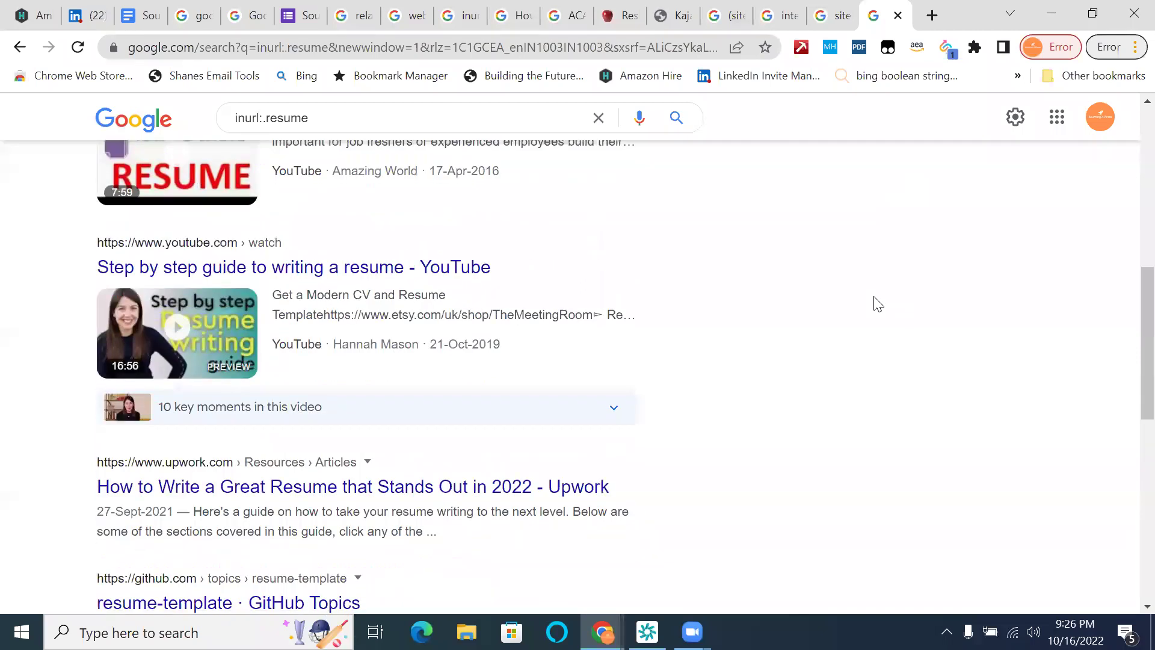
{"action": "scroll", "coordinate": [877, 303], "scroll_direction": "down", "scroll_amount": 4}
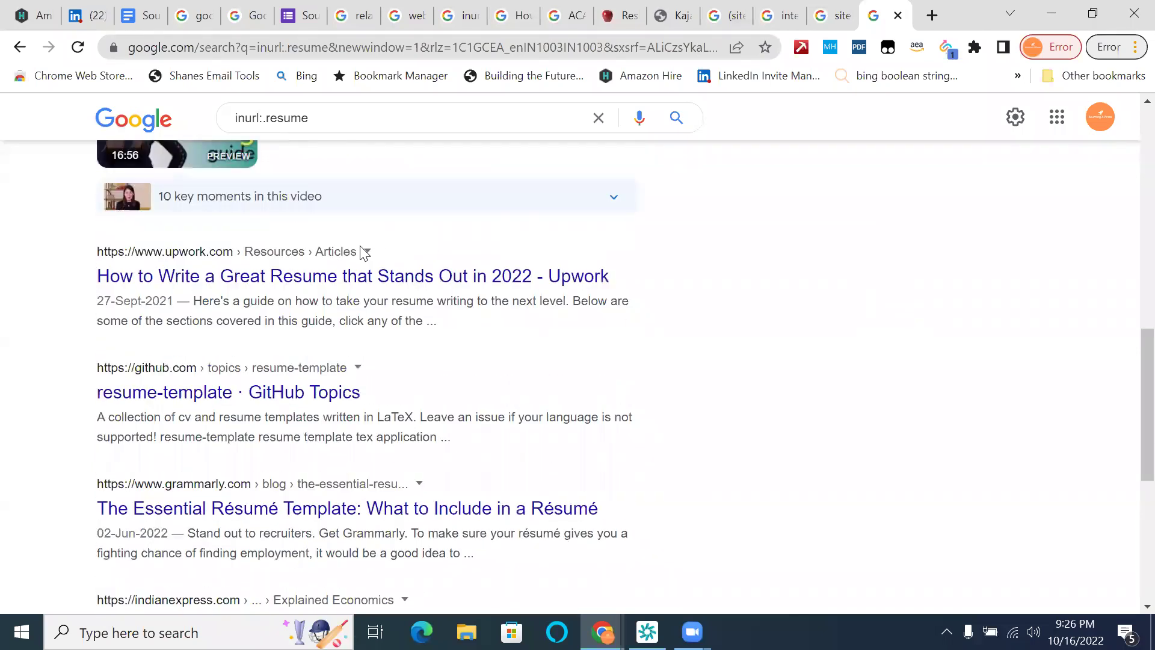
{"action": "left_click", "coordinate": [368, 253]}
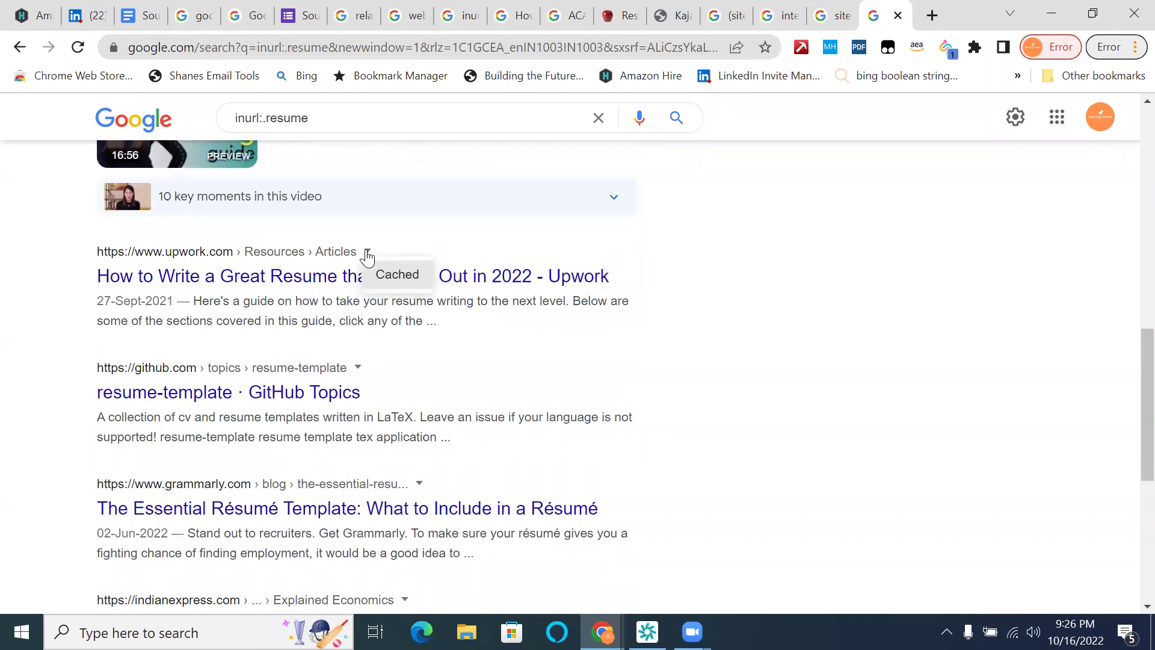
{"action": "left_click", "coordinate": [395, 274]}
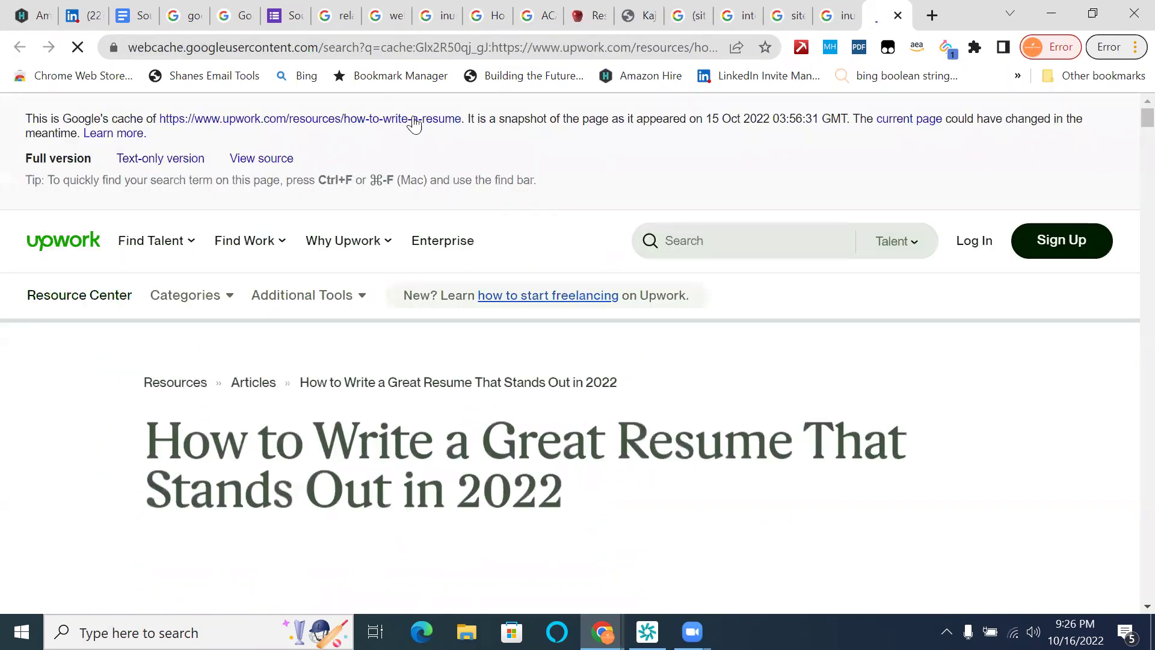
{"action": "left_click", "coordinate": [838, 24]}
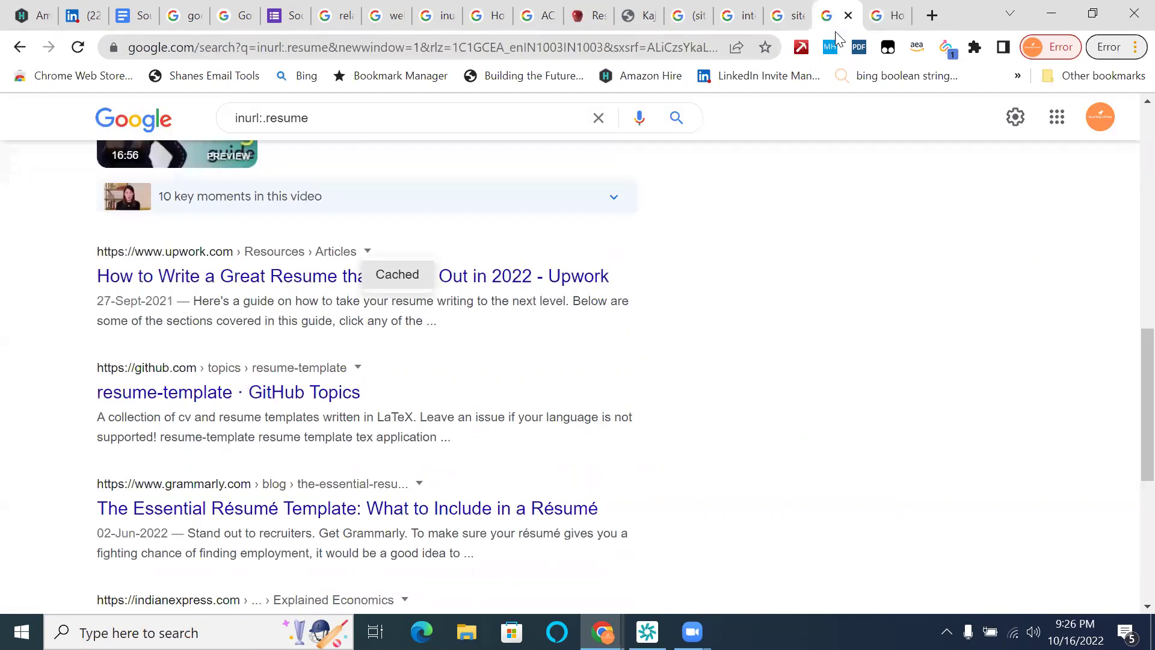
- Go to page 18 of the inurl:.resume results and open the OpIndia result's cached copy
{"action": "scroll", "coordinate": [693, 411], "scroll_direction": "down", "scroll_amount": 6}
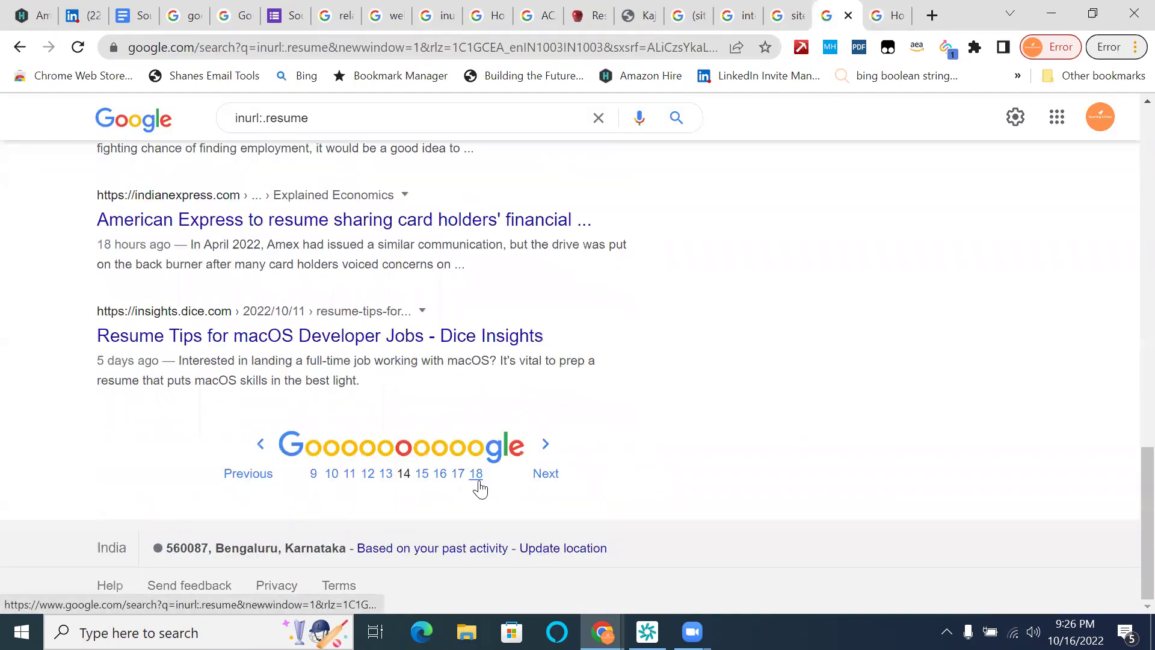
{"action": "left_click", "coordinate": [476, 474]}
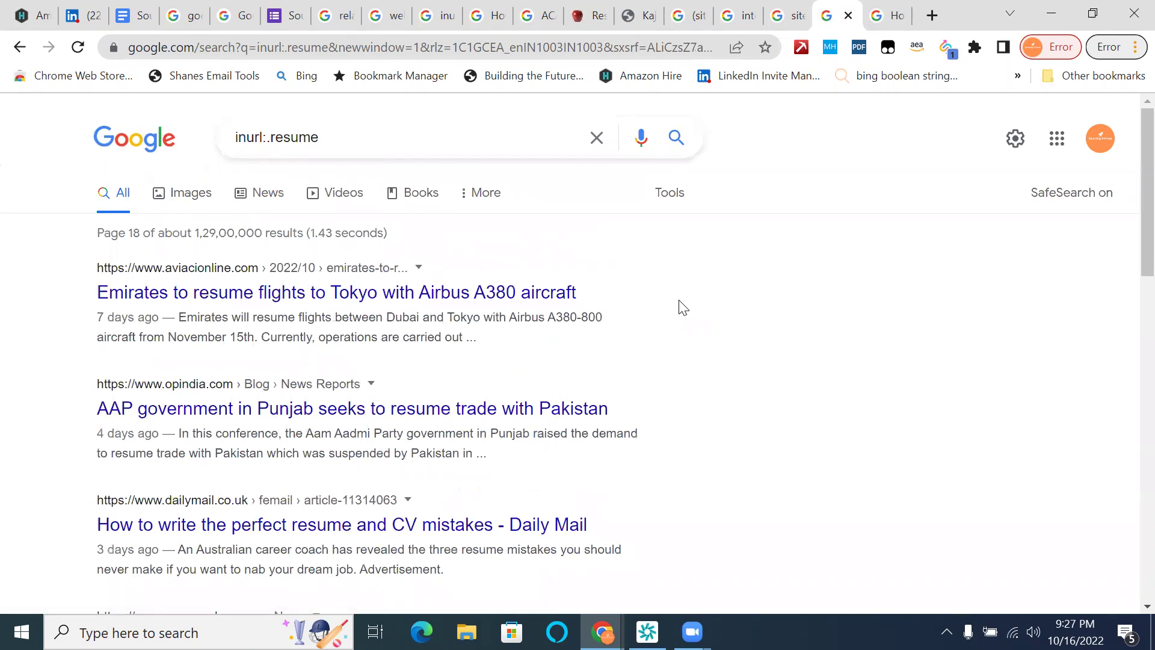
{"action": "double_click", "coordinate": [294, 138]}
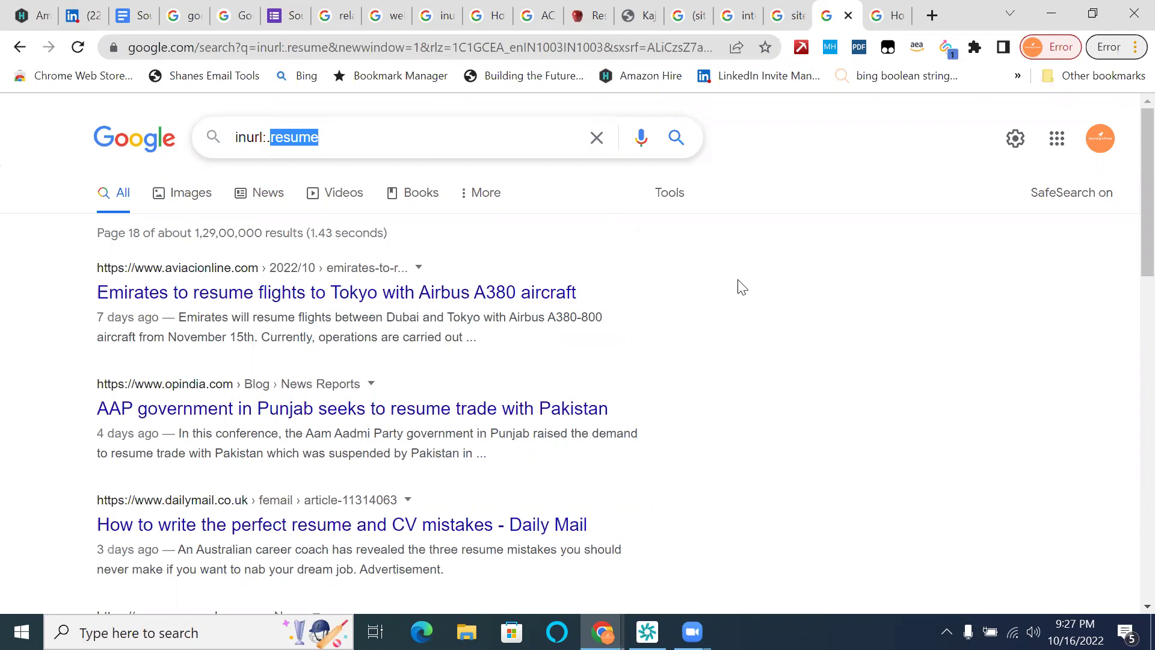
{"action": "scroll", "coordinate": [741, 287], "scroll_direction": "down", "scroll_amount": 1}
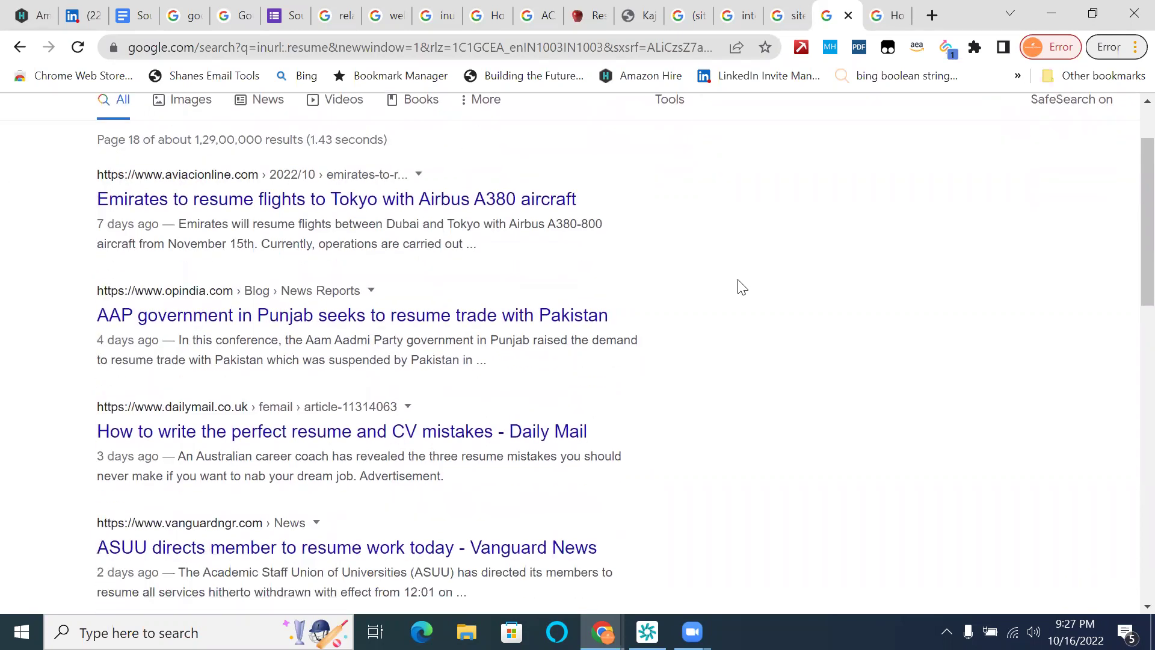
{"action": "left_click", "coordinate": [370, 295]}
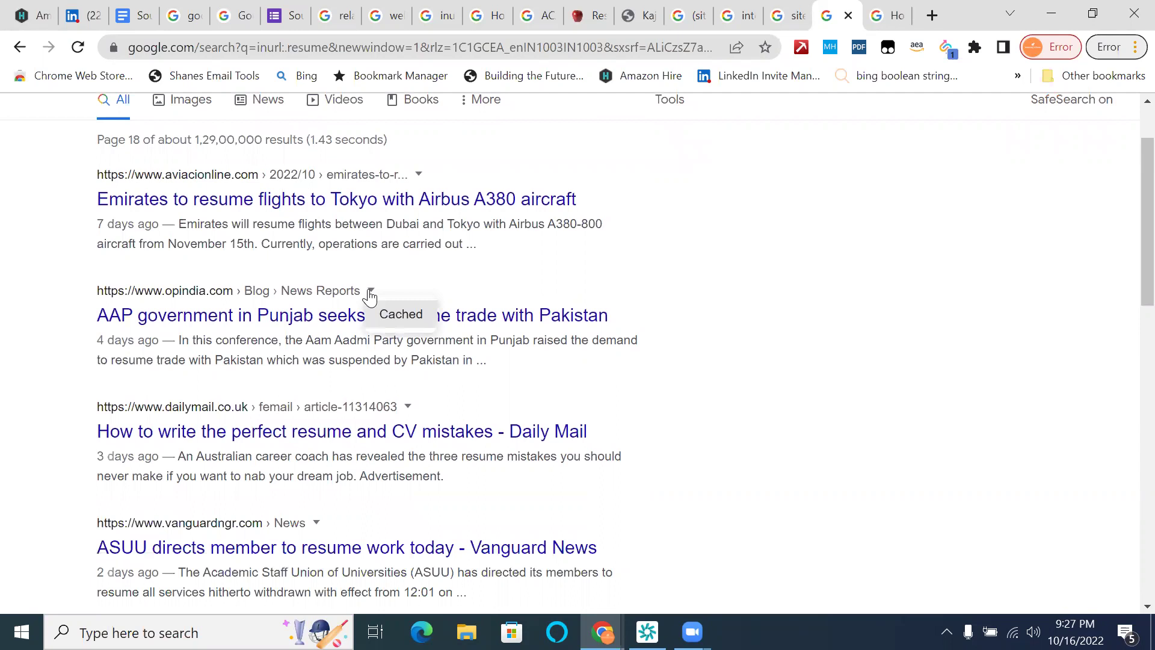
{"action": "left_click", "coordinate": [414, 319]}
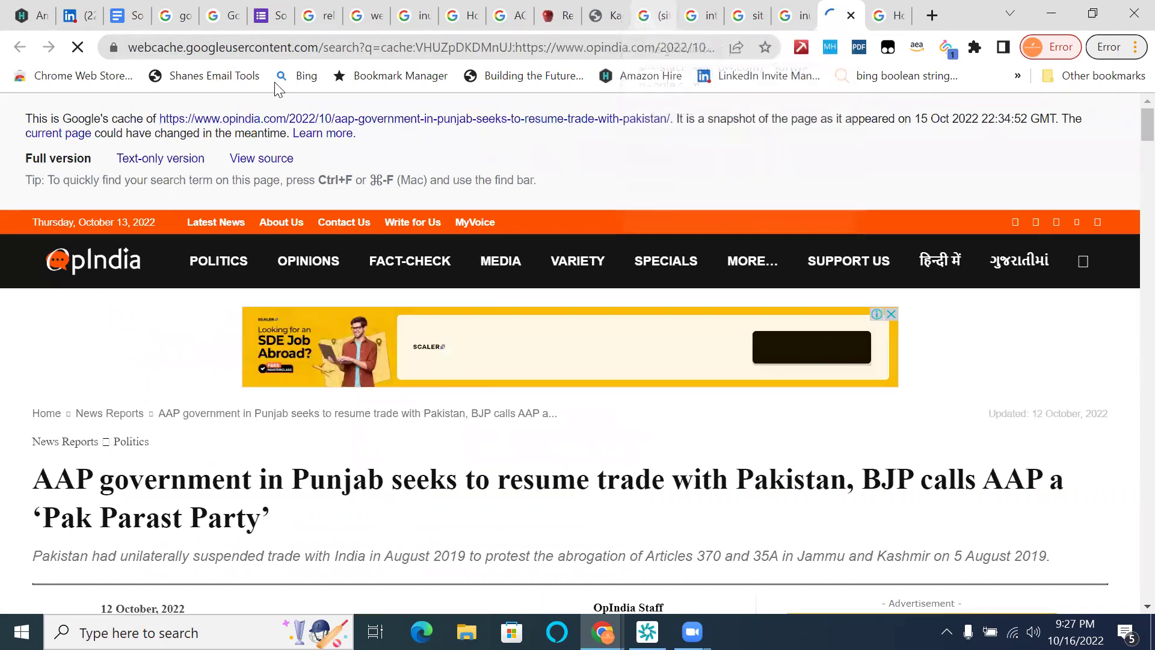
- Return to the Sourcing Test form's inurl:.resume question
{"action": "left_click", "coordinate": [268, 21]}
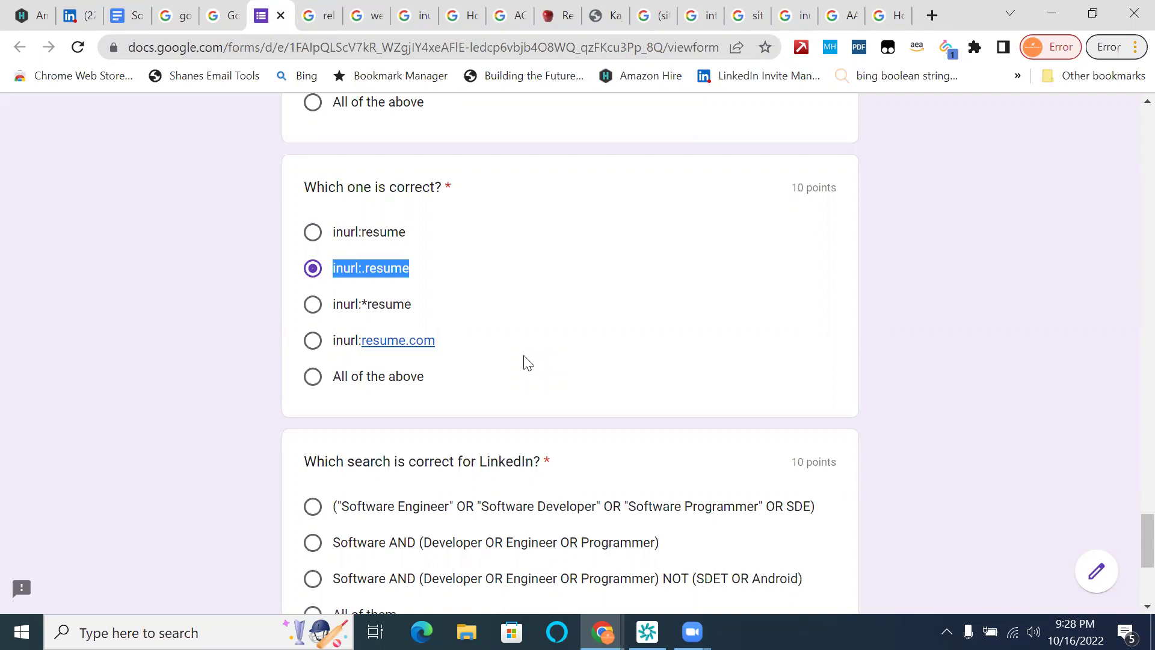
- Select 'All of them' for 'Which search is correct for LinkedIn?'
{"action": "left_click", "coordinate": [313, 379]}
{"action": "left_click", "coordinate": [943, 300]}
{"action": "scroll", "coordinate": [943, 300], "scroll_direction": "down", "scroll_amount": 2}
{"action": "scroll", "coordinate": [943, 301], "scroll_direction": "down", "scroll_amount": 1}
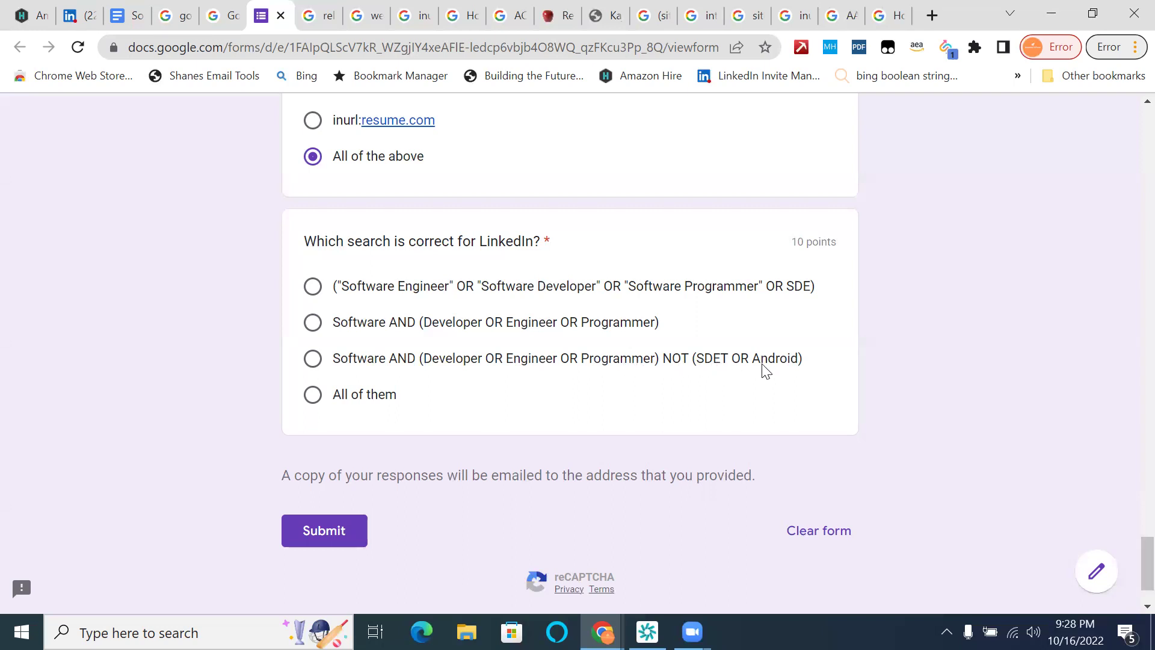
{"action": "left_click", "coordinate": [313, 399]}
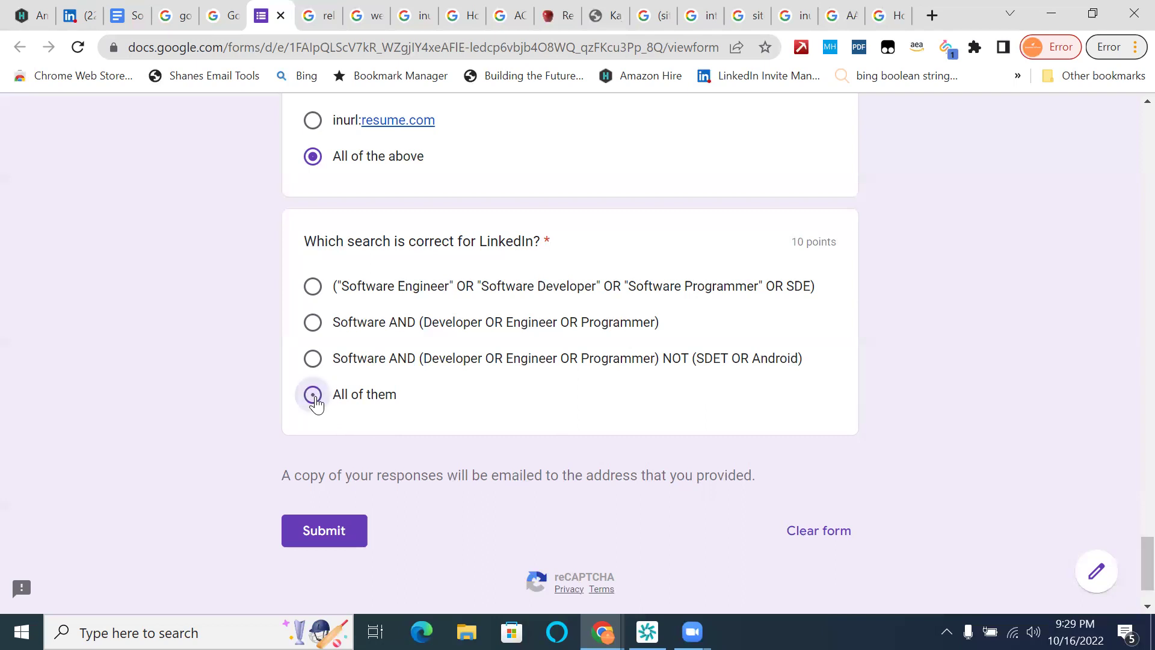
{"action": "scroll", "coordinate": [498, 393], "scroll_direction": "down", "scroll_amount": 1}
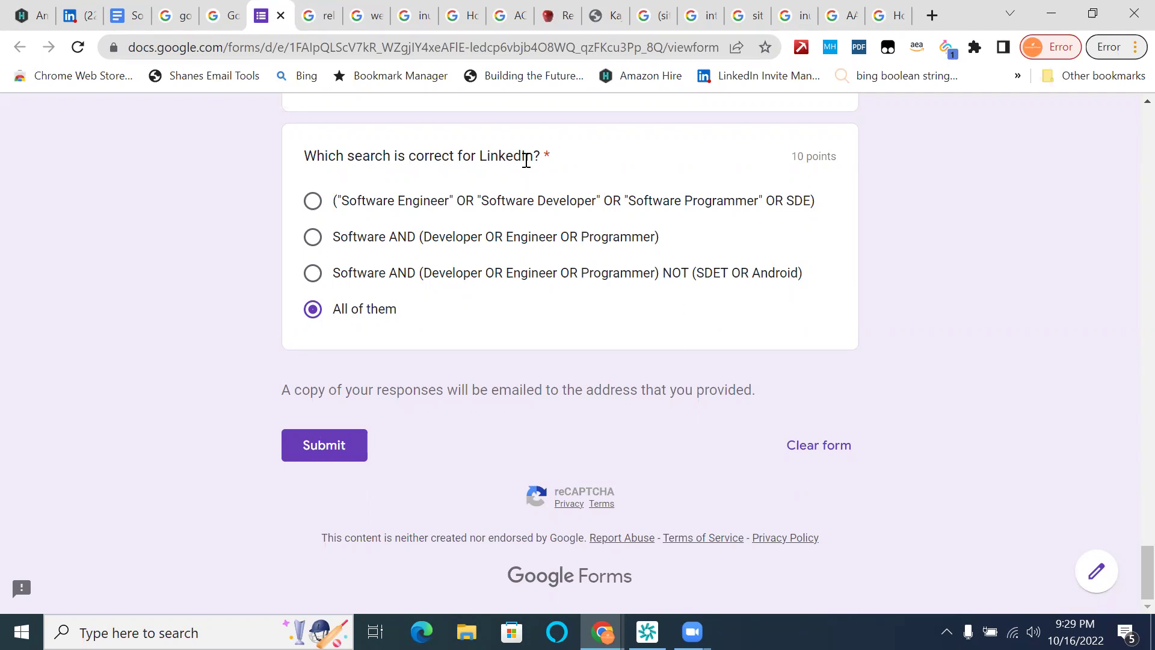
- Submit the Sourcing Test and select every crosswalk square in the reCAPTCHA challenge
{"action": "left_click", "coordinate": [323, 456]}
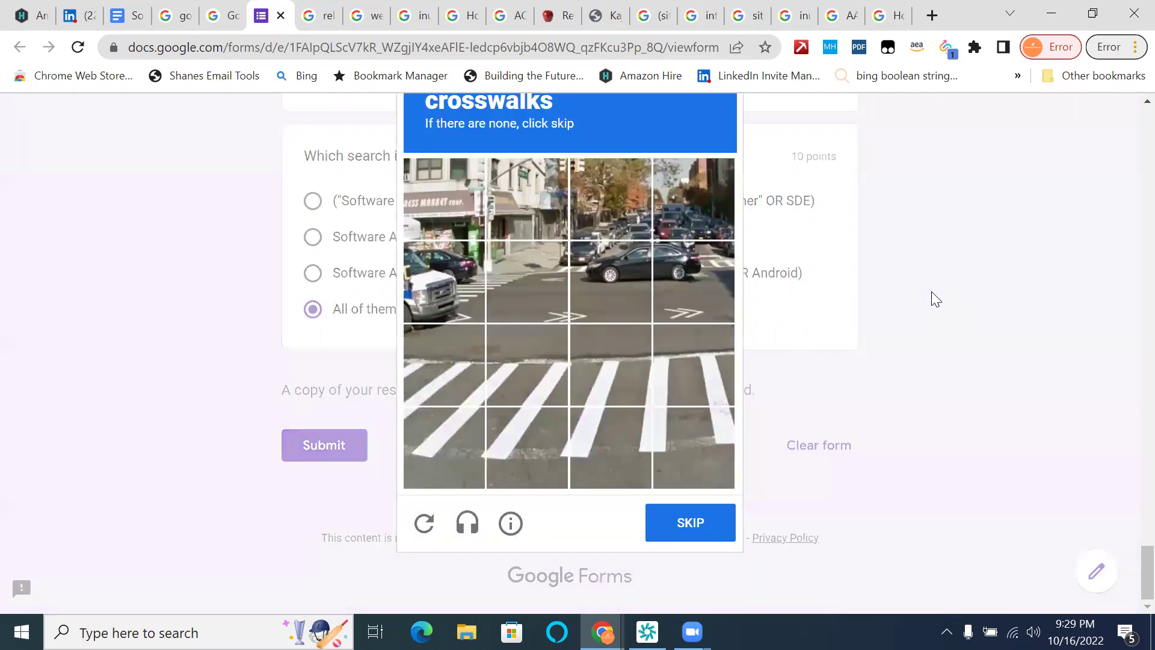
{"action": "scroll", "coordinate": [931, 293], "scroll_direction": "up", "scroll_amount": 1}
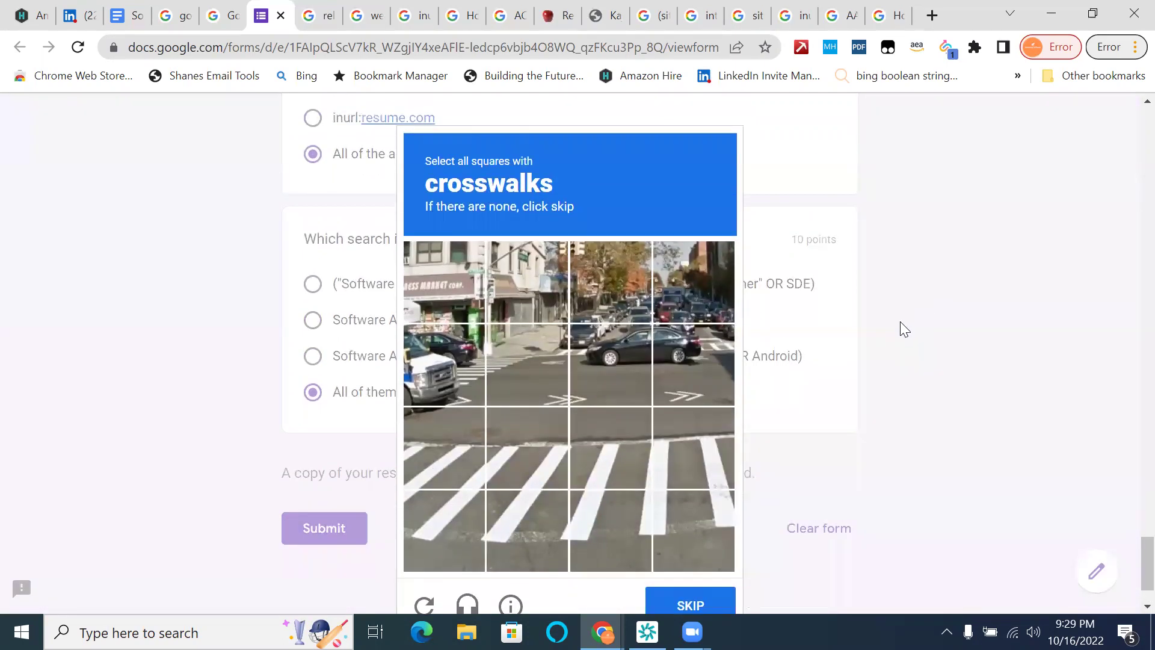
{"action": "scroll", "coordinate": [884, 332], "scroll_direction": "down", "scroll_amount": 1}
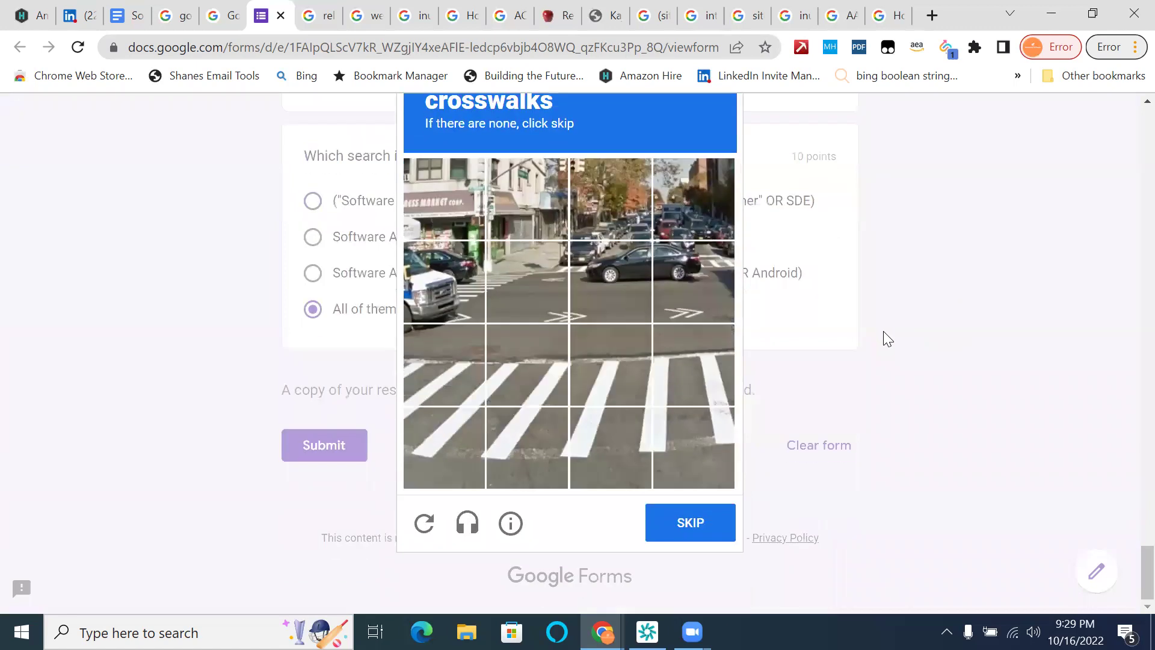
{"action": "left_click", "coordinate": [430, 365]}
{"action": "left_click", "coordinate": [508, 375]}
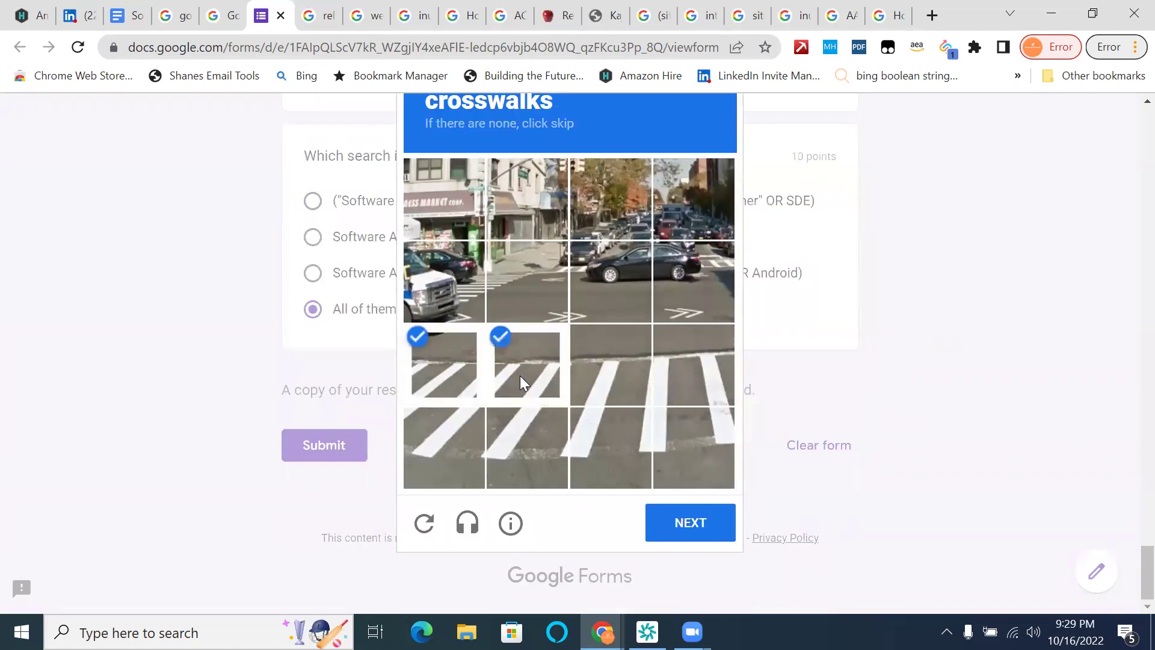
{"action": "left_click", "coordinate": [579, 376]}
{"action": "left_click", "coordinate": [691, 367]}
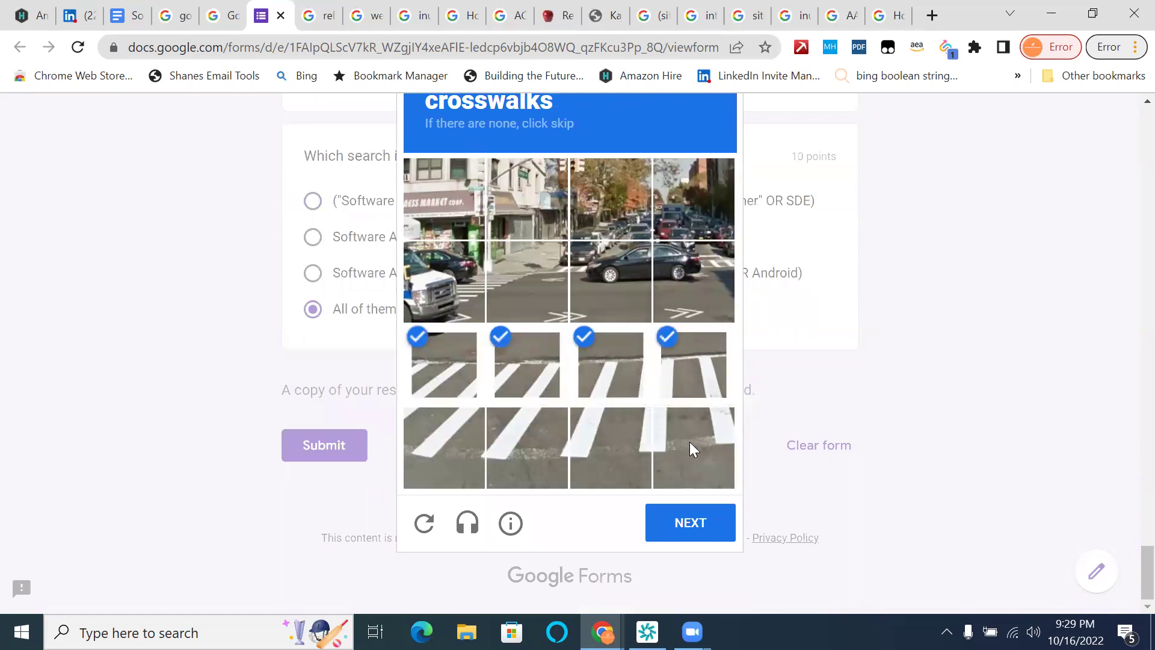
{"action": "left_click", "coordinate": [690, 441]}
{"action": "left_click", "coordinate": [579, 439]}
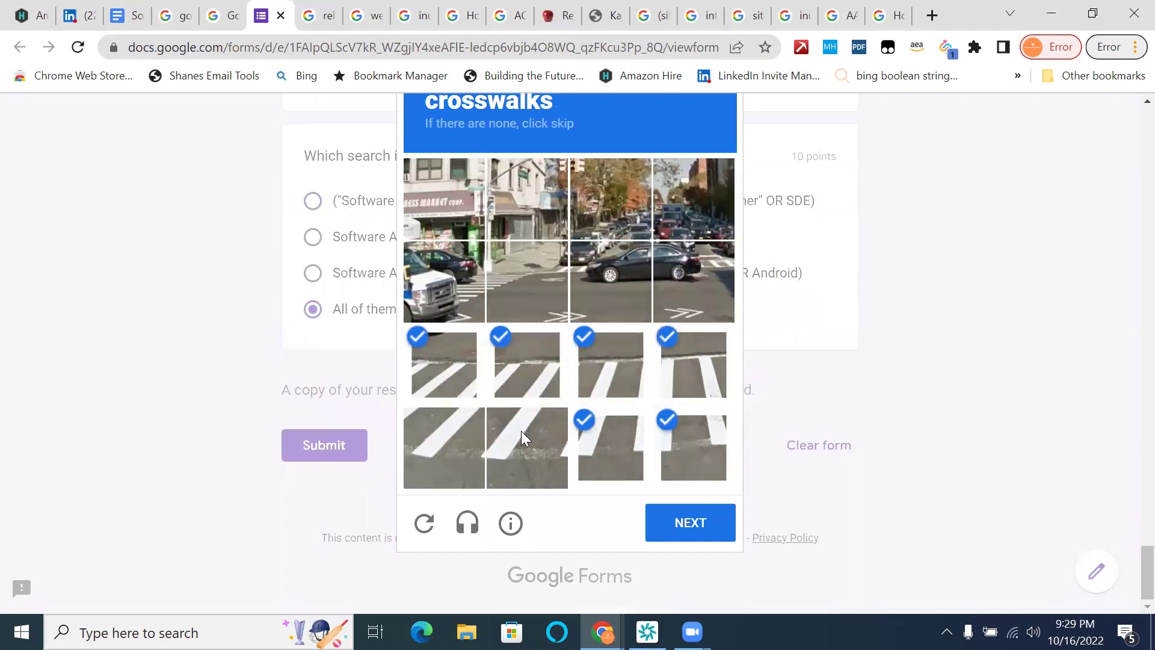
{"action": "left_click", "coordinate": [521, 431]}
{"action": "left_click", "coordinate": [437, 436]}
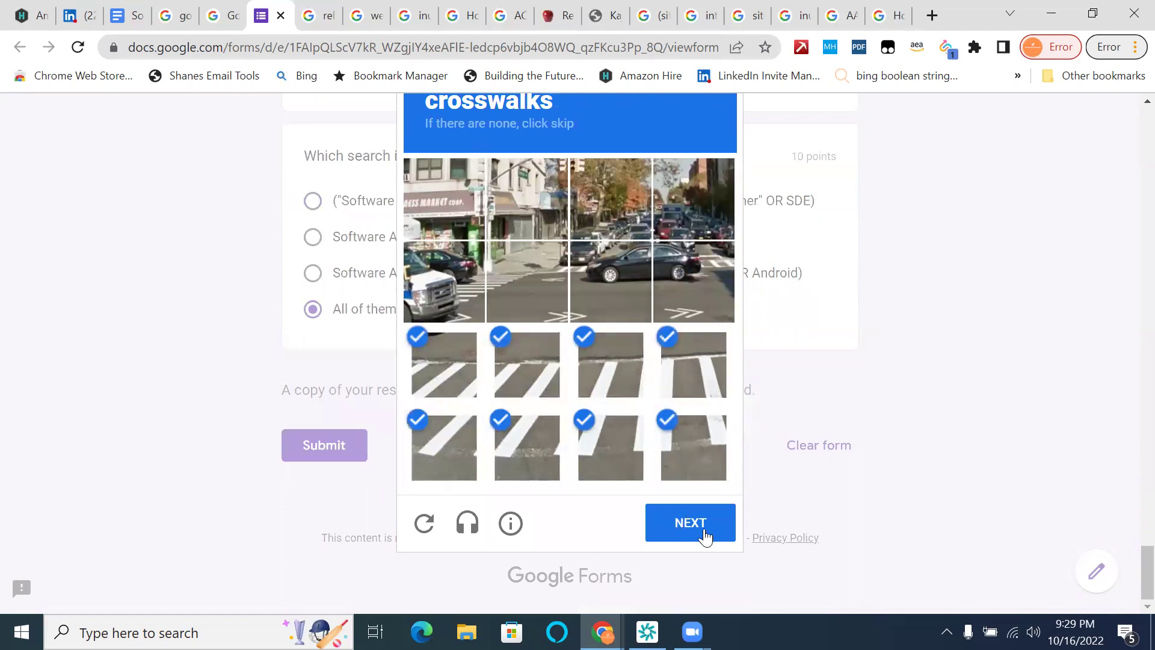
{"action": "left_click", "coordinate": [703, 528]}
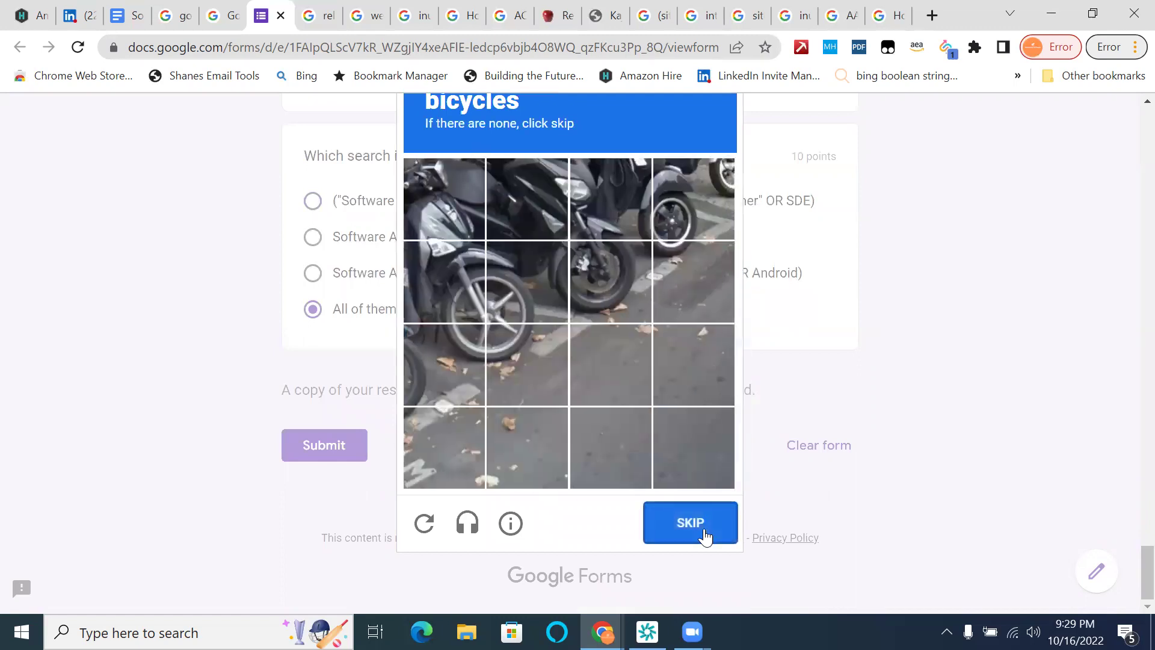
- Select all bicycle squares in the second reCAPTCHA challenge and verify to record the response
{"action": "scroll", "coordinate": [591, 380], "scroll_direction": "up", "scroll_amount": 1}
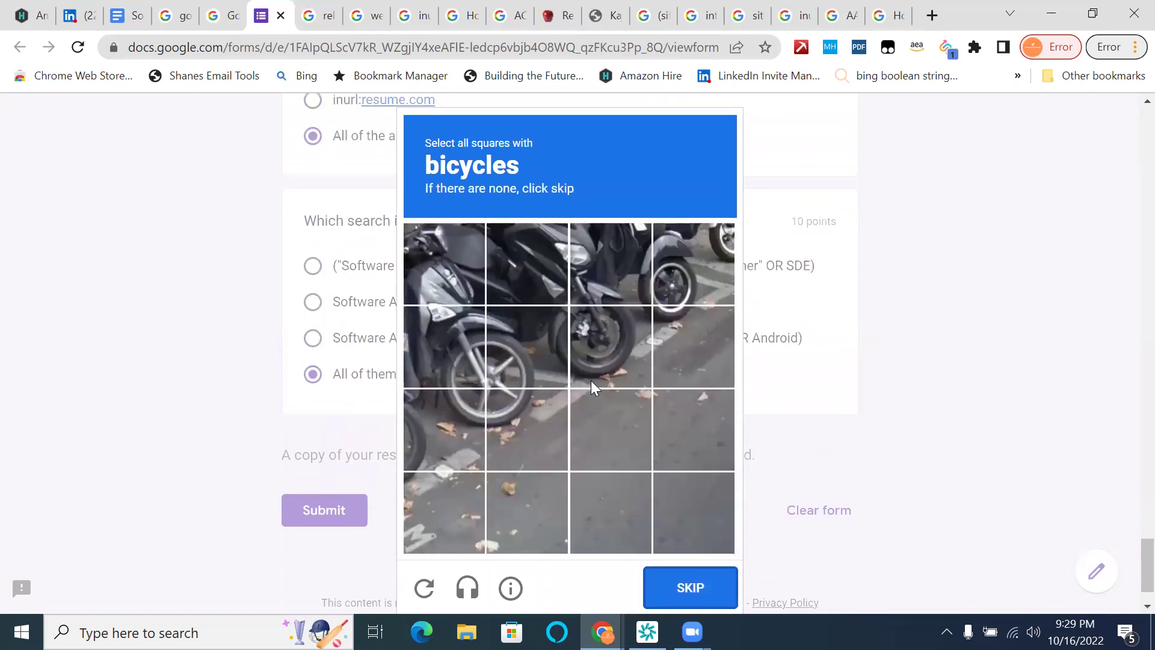
{"action": "left_click", "coordinate": [446, 428]}
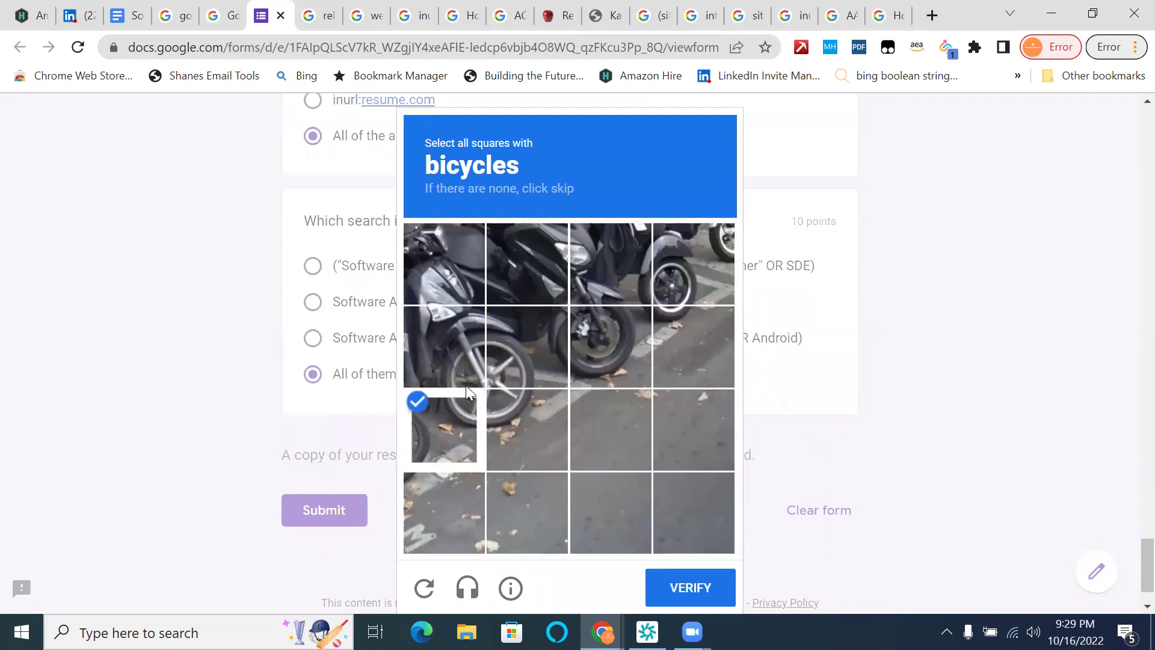
{"action": "left_click", "coordinate": [509, 400]}
{"action": "left_click", "coordinate": [511, 372]}
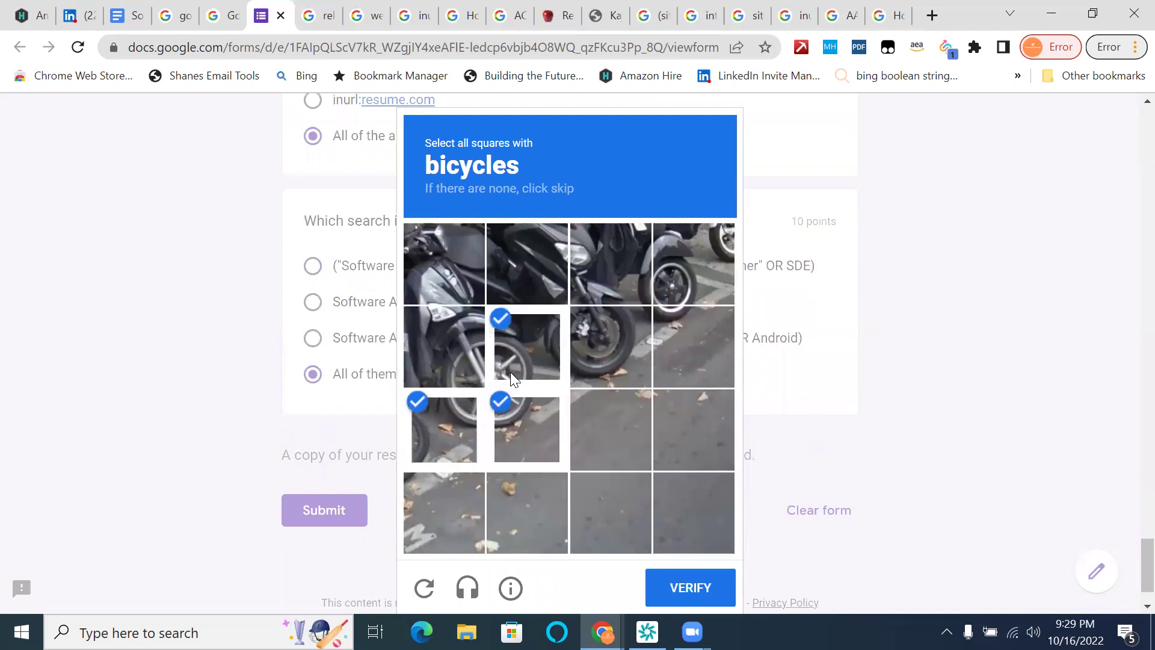
{"action": "left_click", "coordinate": [450, 343]}
{"action": "left_click", "coordinate": [448, 279]}
{"action": "left_click", "coordinate": [538, 279]}
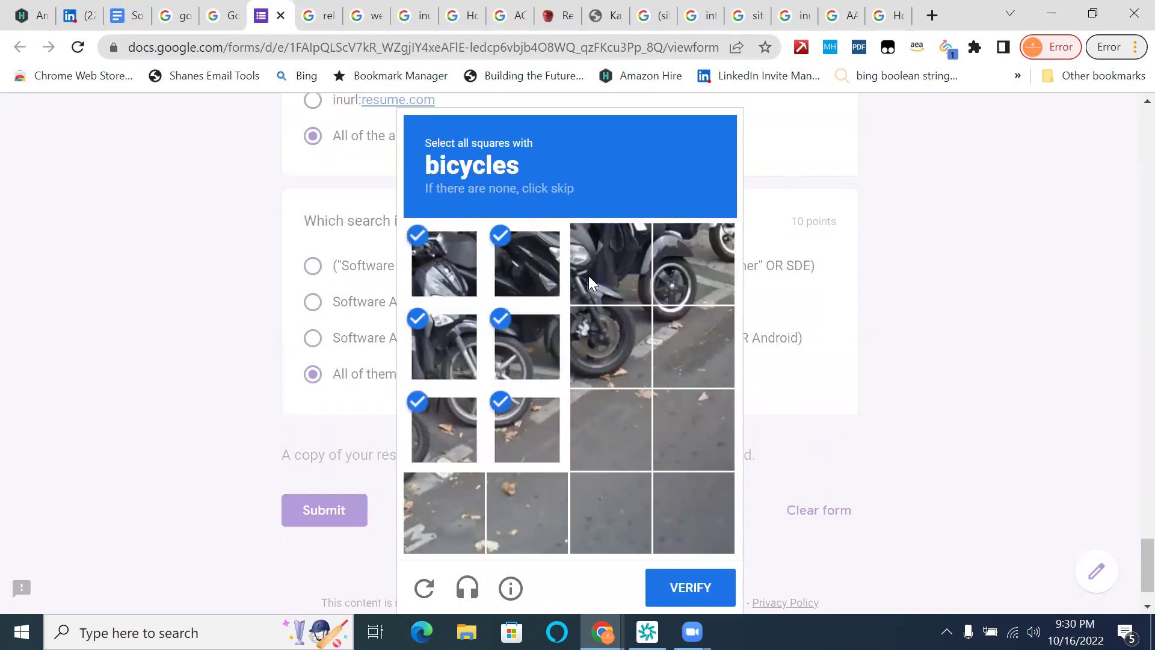
{"action": "left_click", "coordinate": [609, 279]}
{"action": "left_click", "coordinate": [614, 337]}
{"action": "left_click", "coordinate": [668, 282]}
{"action": "left_click", "coordinate": [682, 322]}
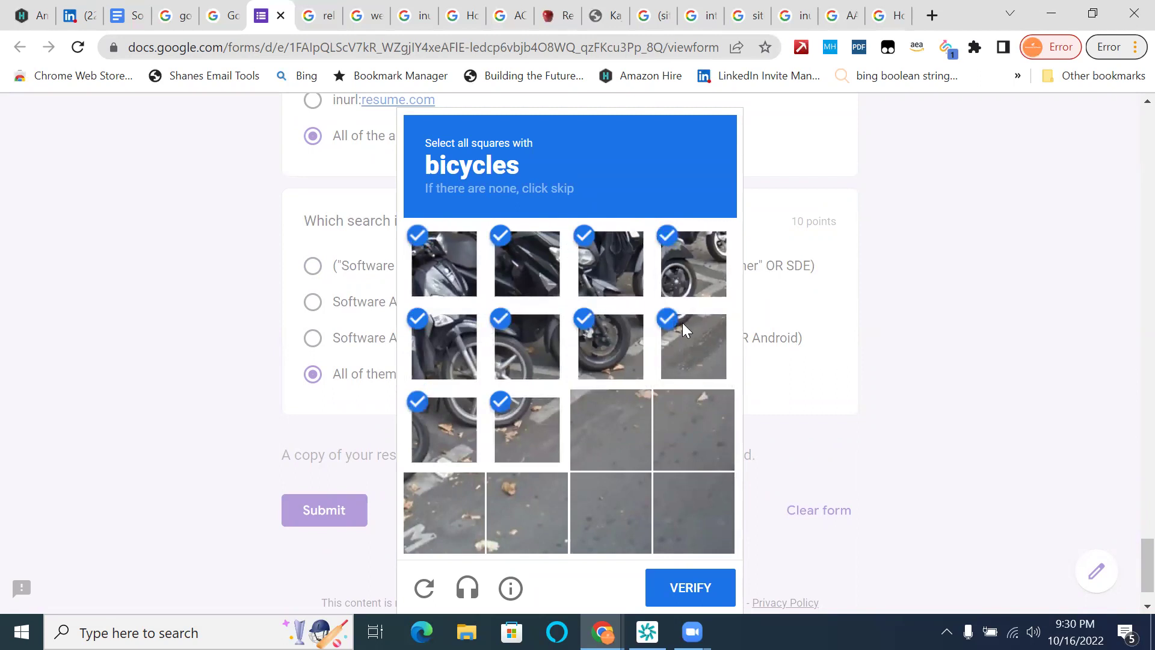
{"action": "scroll", "coordinate": [683, 323], "scroll_direction": "down", "scroll_amount": 1}
{"action": "left_click", "coordinate": [697, 525]}
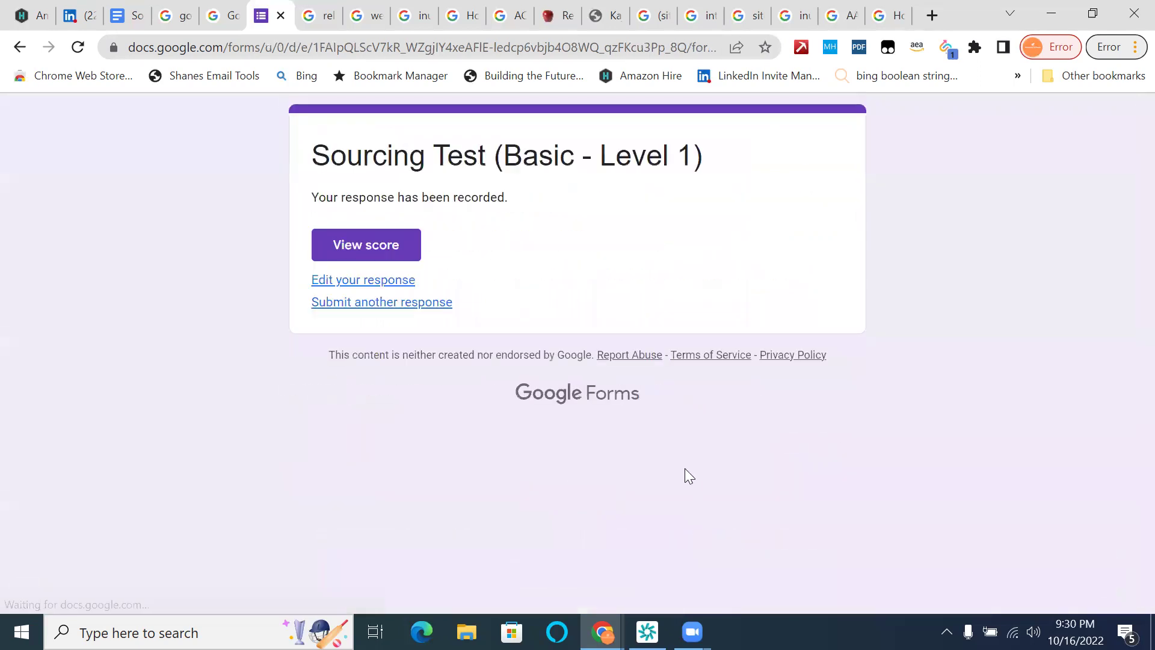
- Open the graded score and highlight the 130/130 total points
{"action": "left_click", "coordinate": [338, 258]}
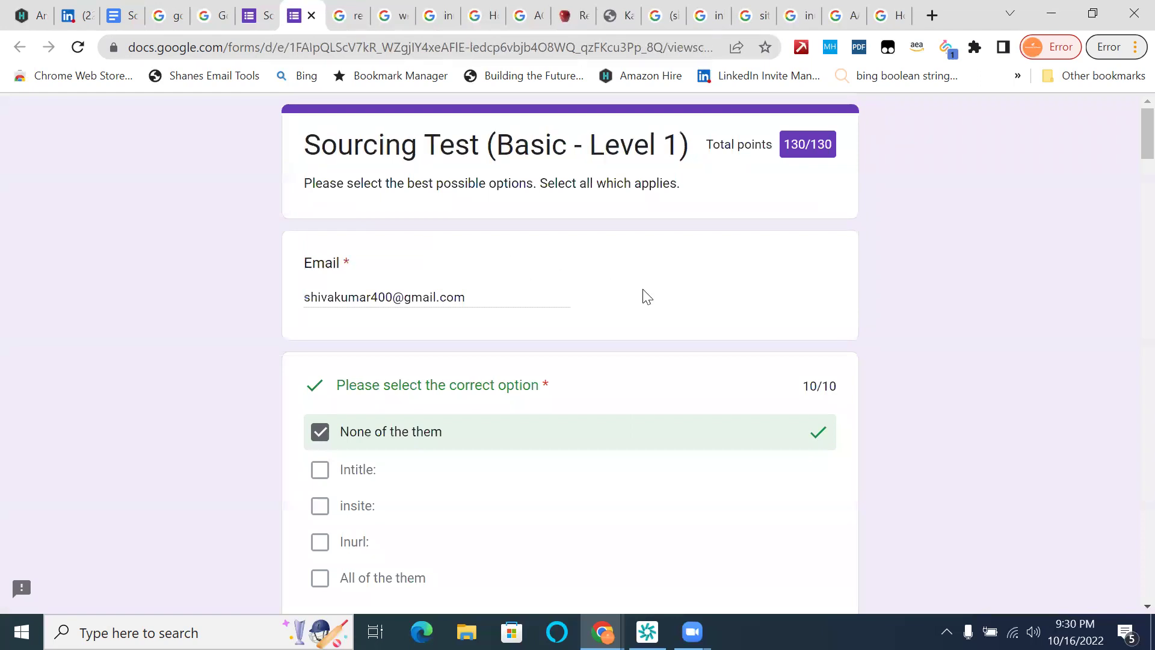
{"action": "left_click_drag", "start_coordinate": [786, 149], "coordinate": [829, 147]}
- Detach the Sourcing X-Press Season 2 notes tab into its own maximized window
{"action": "left_click", "coordinate": [125, 17]}
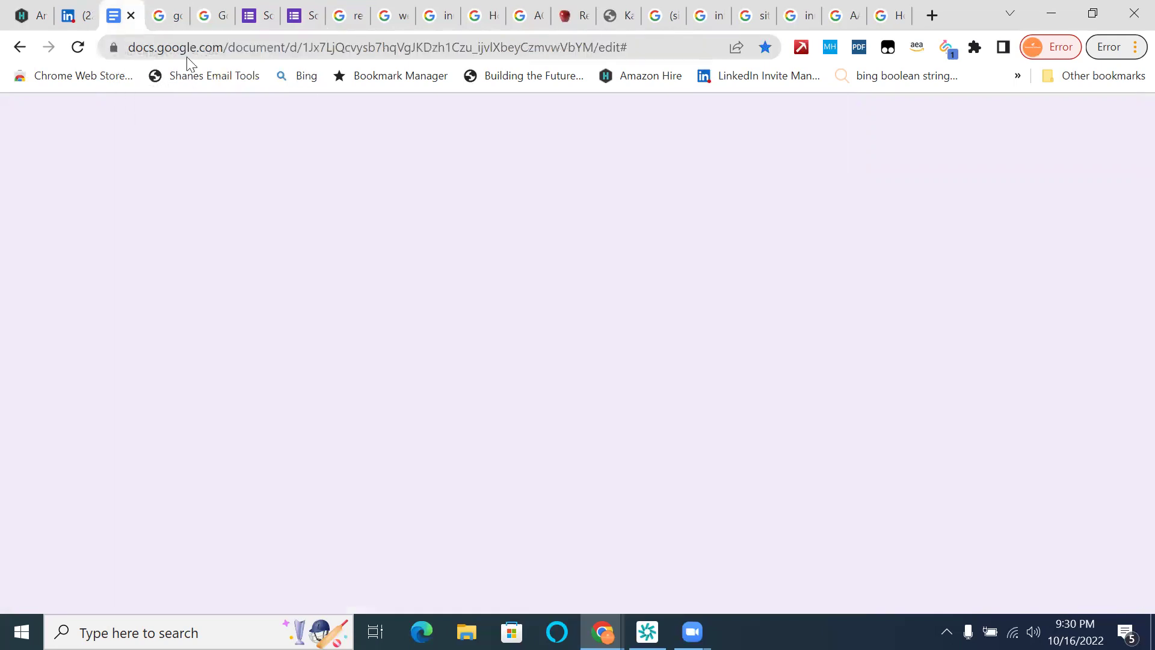
{"action": "left_click_drag", "start_coordinate": [187, 57], "coordinate": [204, 301]}
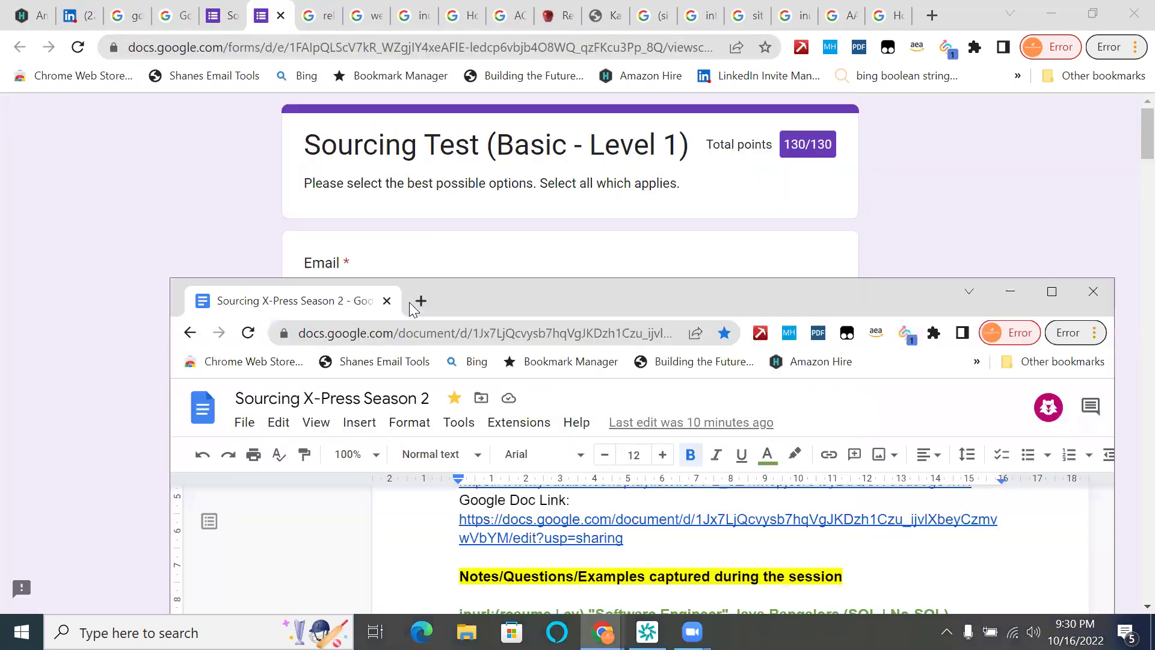
{"action": "left_click", "coordinate": [1062, 296]}
- Minimize the notes window to return to the graded quiz results
{"action": "scroll", "coordinate": [696, 400], "scroll_direction": "up", "scroll_amount": 3}
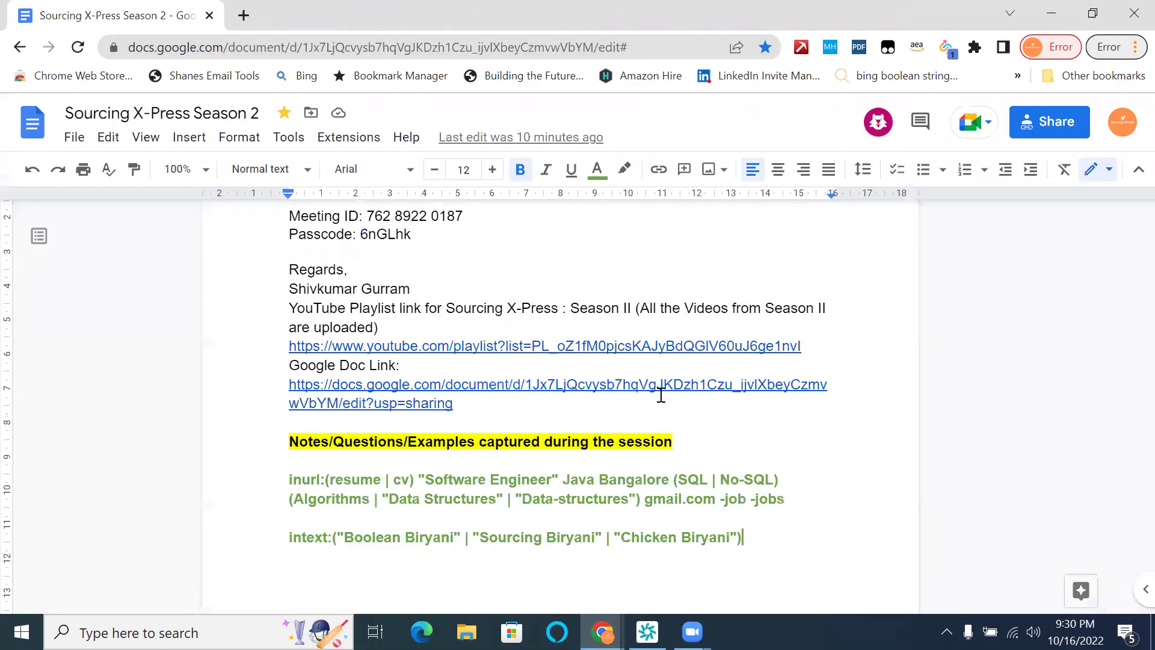
{"action": "scroll", "coordinate": [661, 394], "scroll_direction": "up", "scroll_amount": 1}
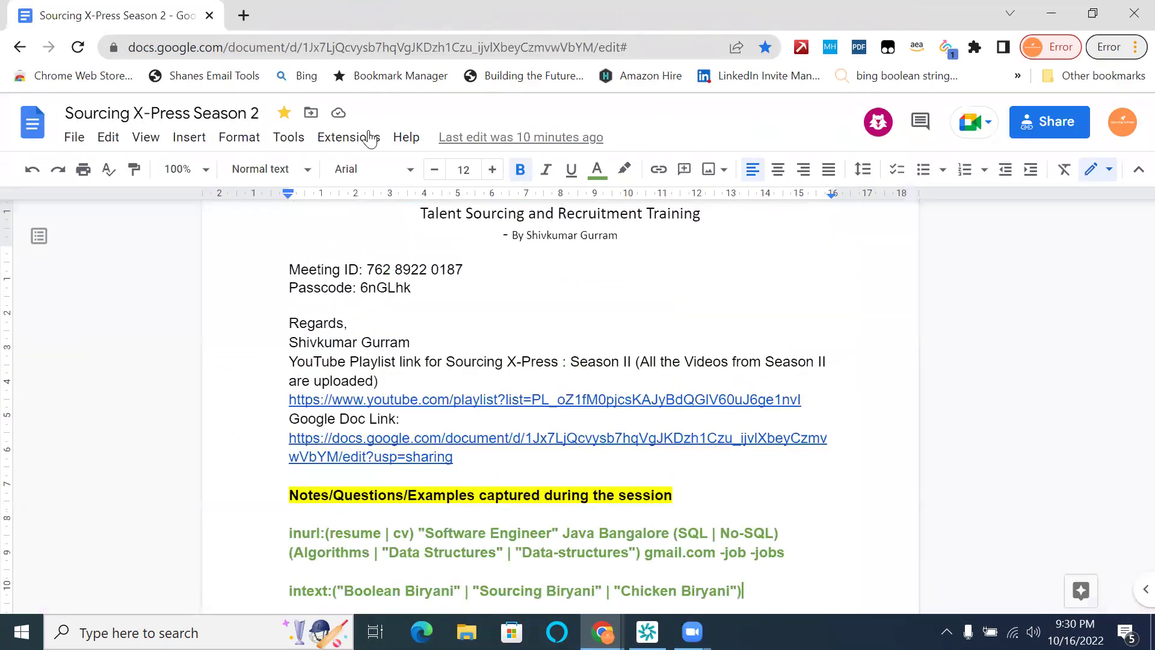
{"action": "left_click", "coordinate": [1050, 18]}
{"action": "scroll", "coordinate": [406, 305], "scroll_direction": "down", "scroll_amount": 3}
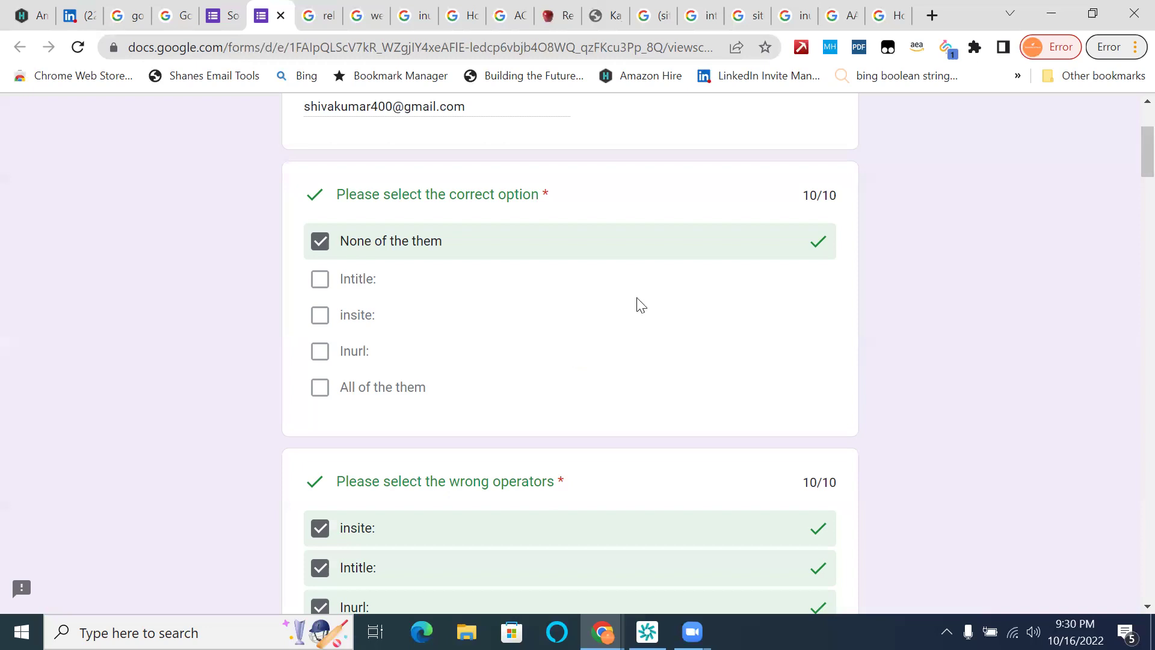
{"action": "scroll", "coordinate": [641, 306], "scroll_direction": "down", "scroll_amount": 8}
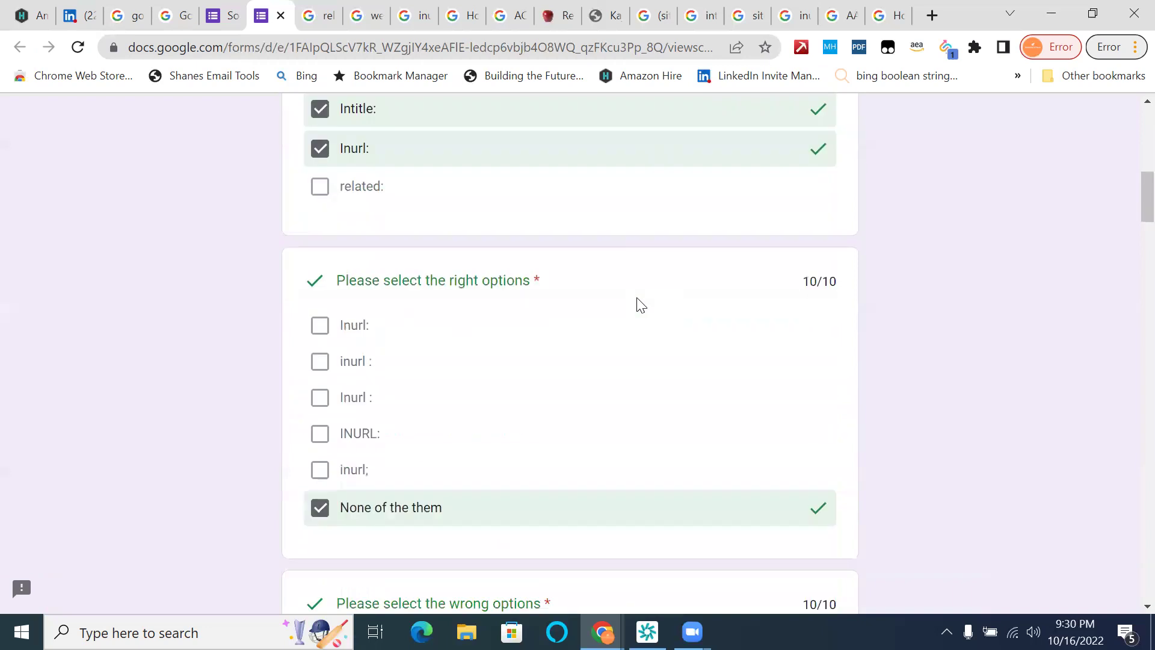
{"action": "scroll", "coordinate": [641, 305], "scroll_direction": "down", "scroll_amount": 17}
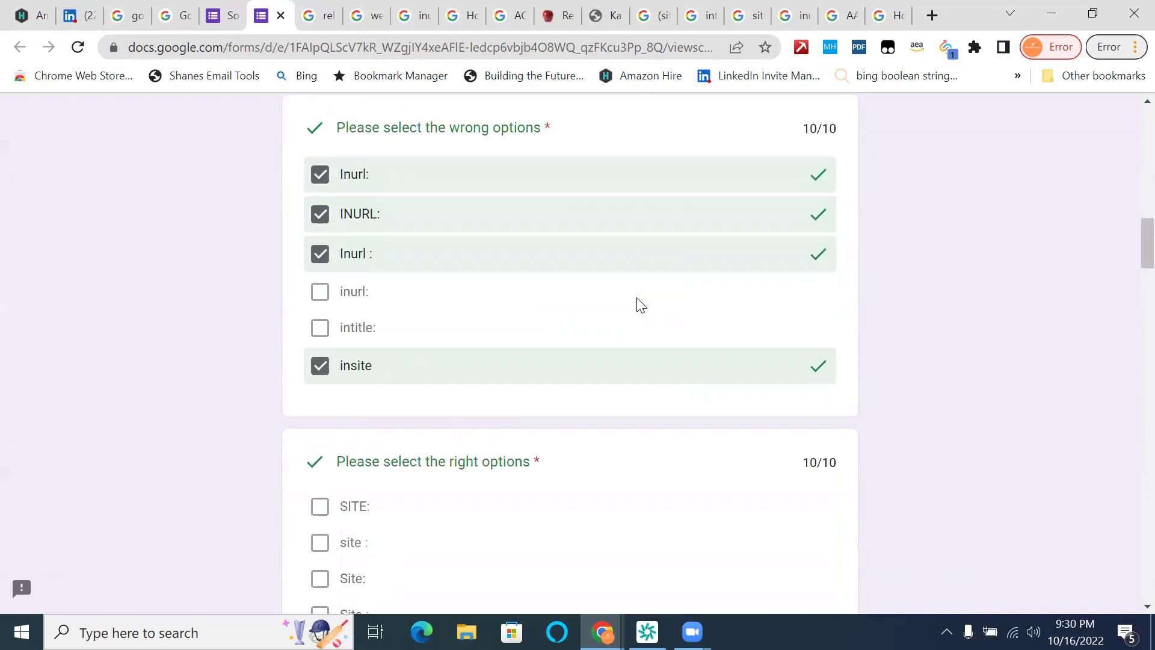
{"action": "scroll", "coordinate": [636, 298], "scroll_direction": "down", "scroll_amount": 17}
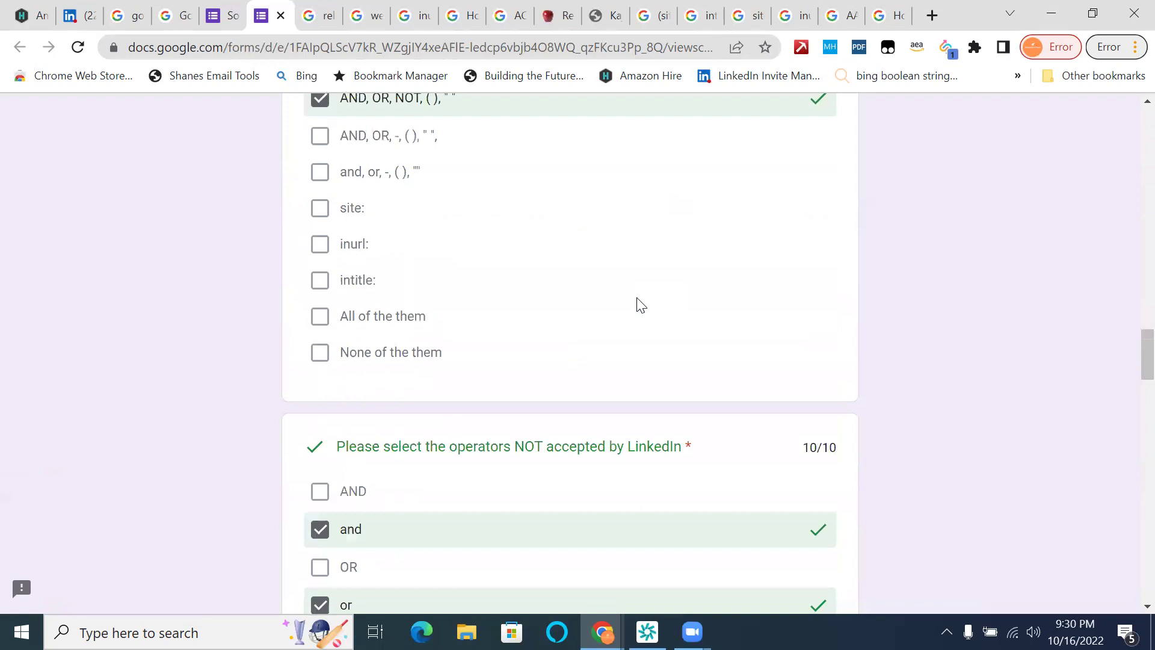
{"action": "scroll", "coordinate": [637, 298], "scroll_direction": "down", "scroll_amount": 5}
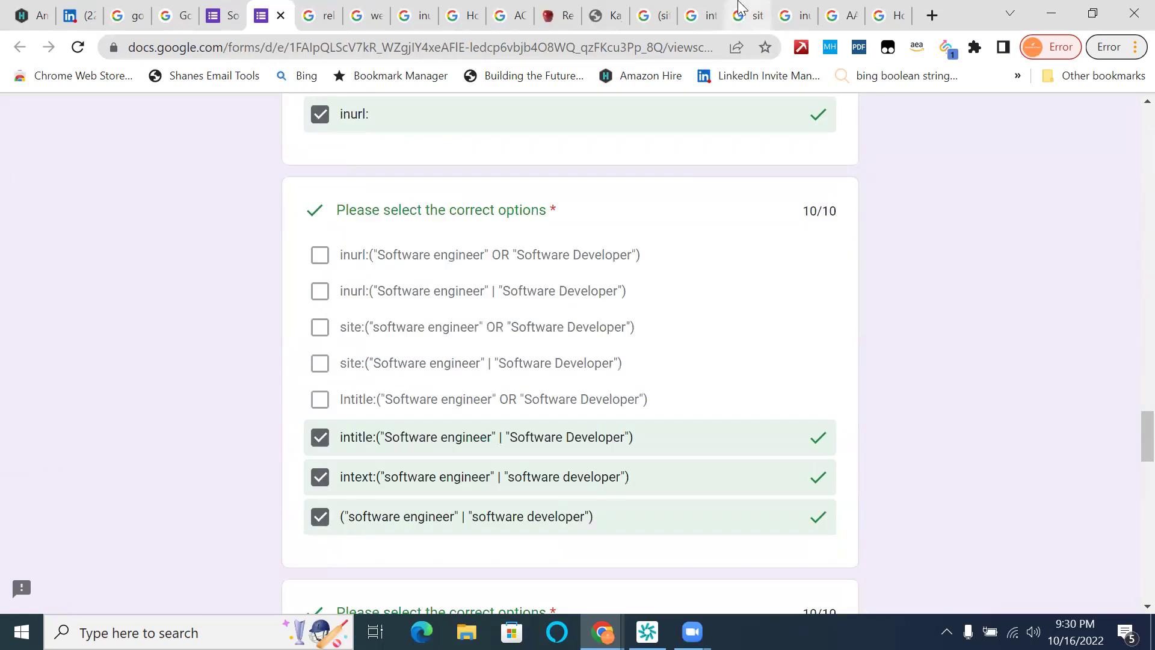
{"action": "scroll", "coordinate": [722, 356], "scroll_direction": "up", "scroll_amount": 20}
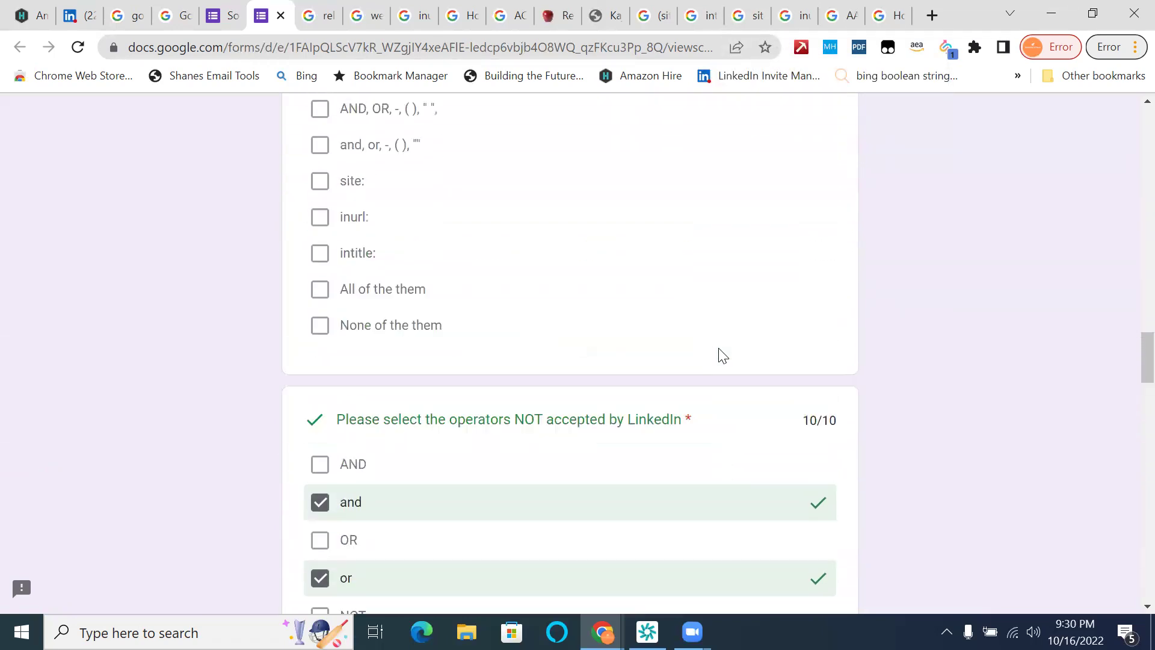
{"action": "scroll", "coordinate": [723, 356], "scroll_direction": "up", "scroll_amount": 10}
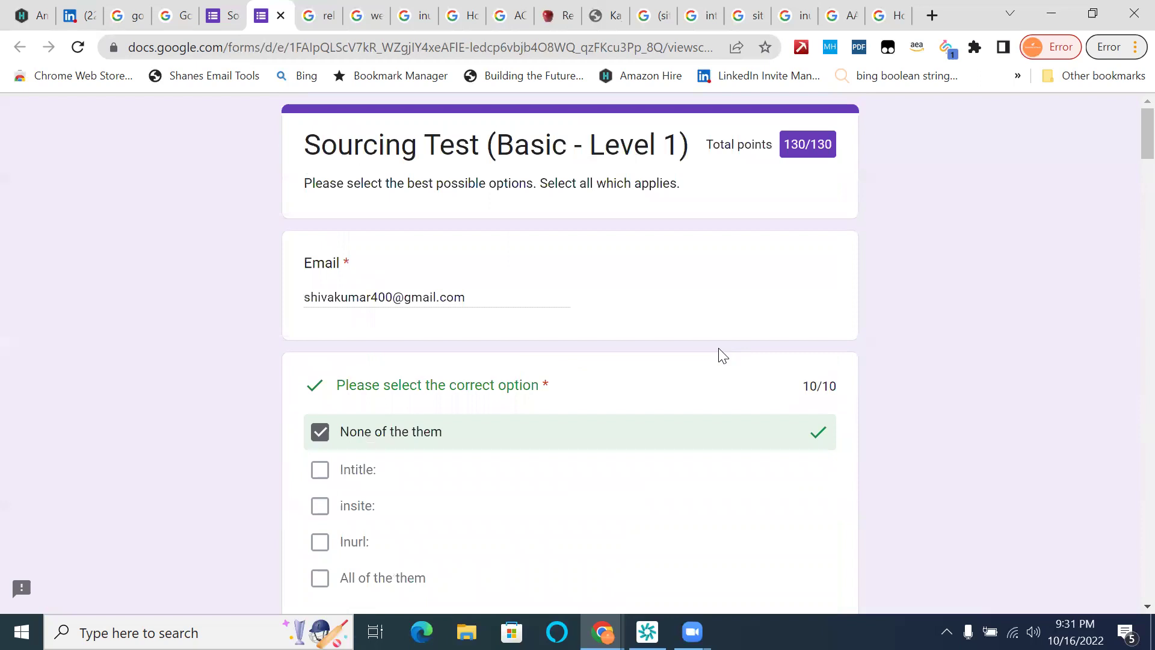
{"action": "scroll", "coordinate": [722, 356], "scroll_direction": "down", "scroll_amount": 5}
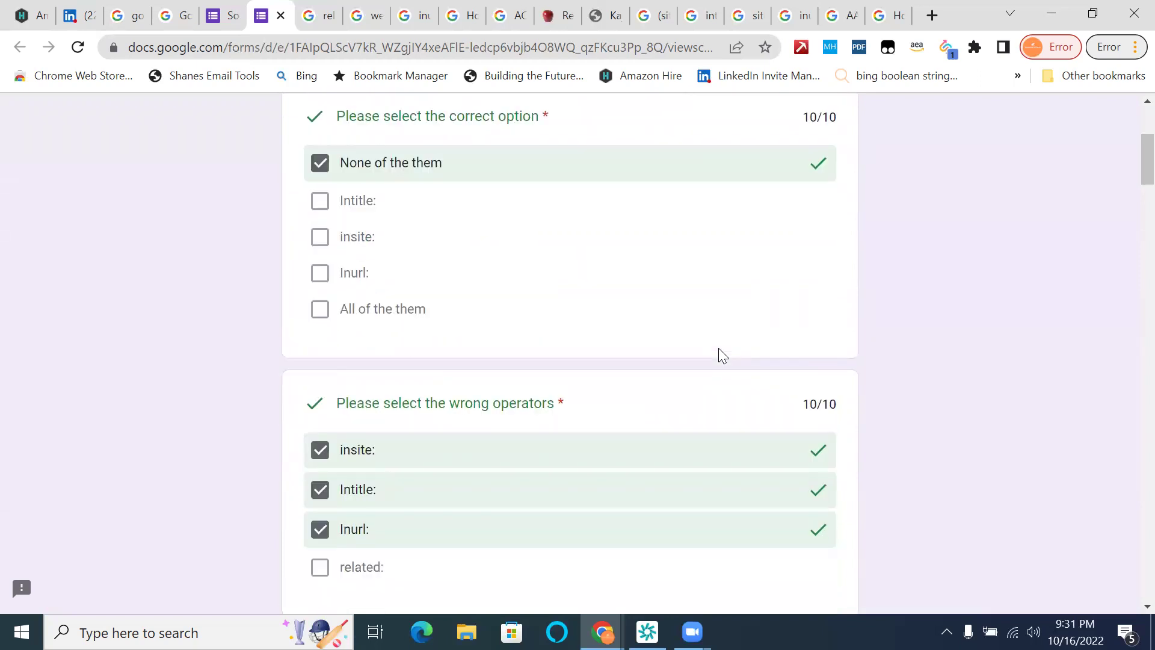
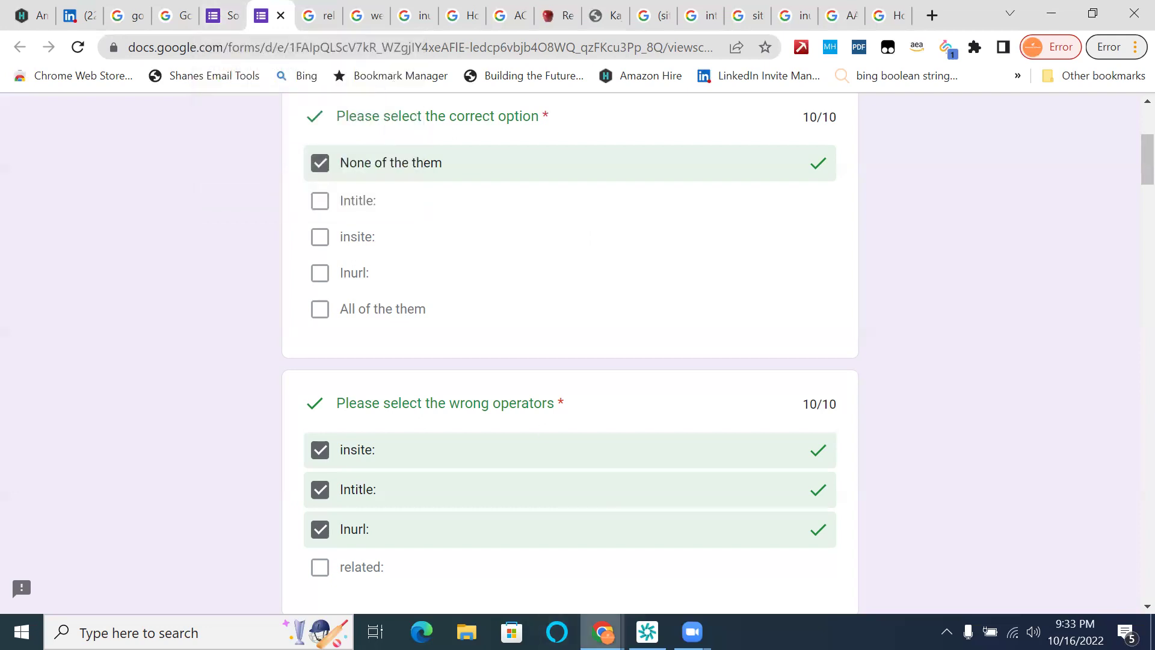
- Switch from the graded quiz results to the 'Sourcing X-Press Season 2' document window
{"action": "mouse_move", "coordinate": [603, 632]}
{"action": "left_click", "coordinate": [824, 557]}
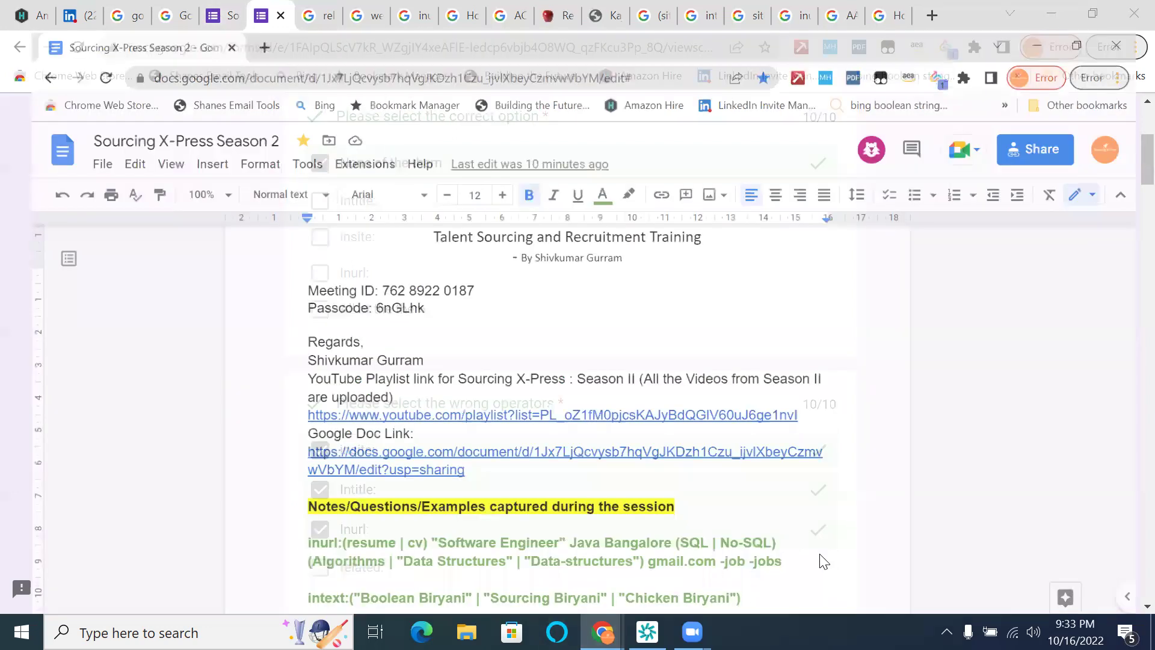
- Scroll back to page 1 of 24 to show the title and Season 2 introduction
{"action": "scroll", "coordinate": [718, 313], "scroll_direction": "up", "scroll_amount": 20}
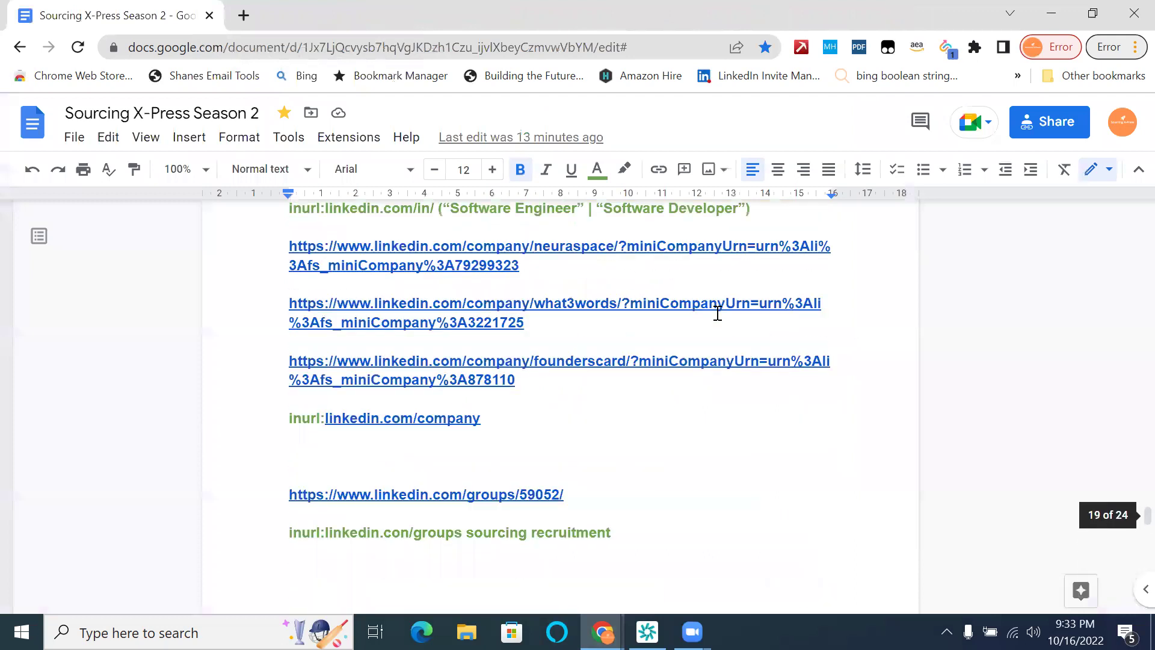
{"action": "scroll", "coordinate": [718, 313], "scroll_direction": "up", "scroll_amount": 20}
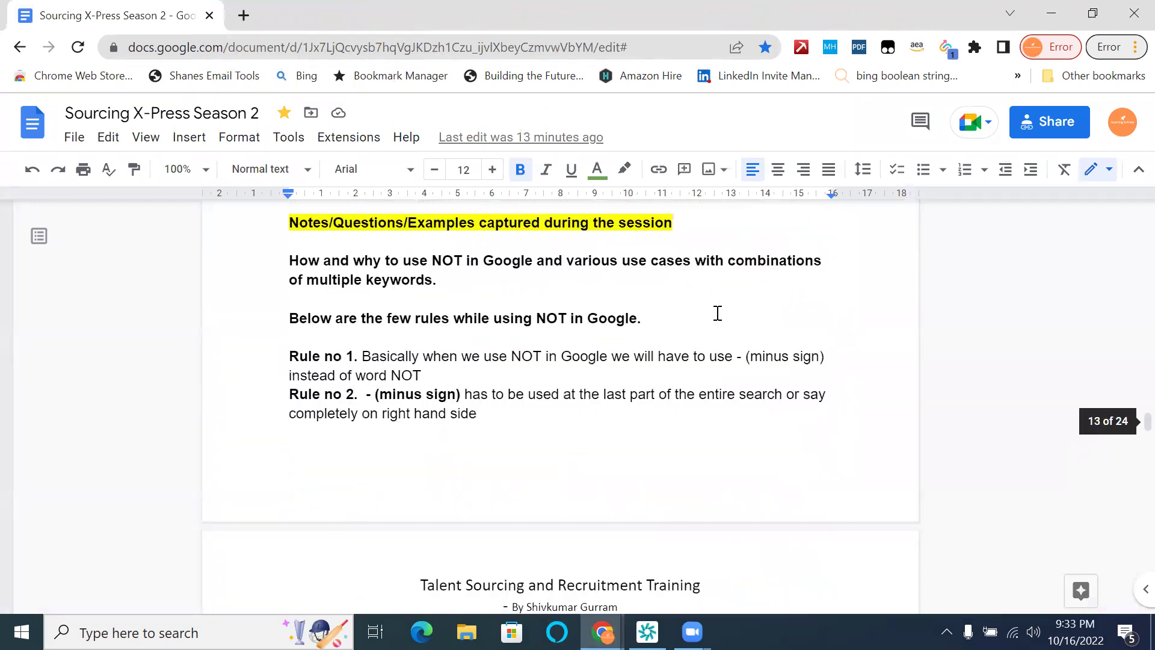
{"action": "scroll", "coordinate": [718, 313], "scroll_direction": "up", "scroll_amount": 20}
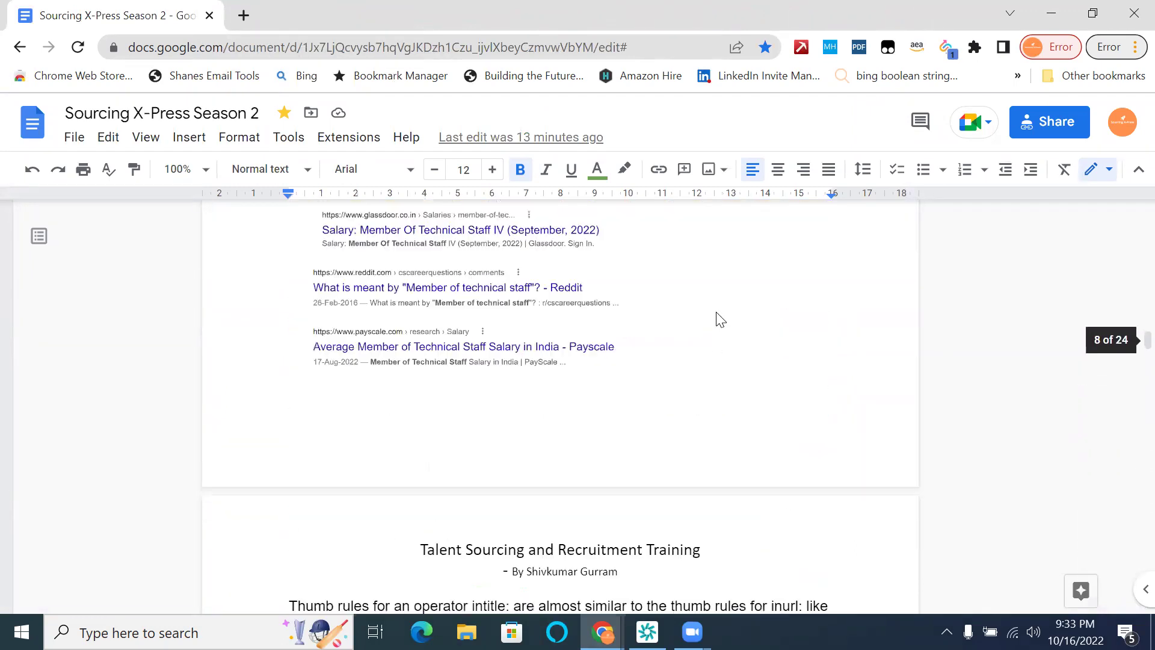
{"action": "scroll", "coordinate": [718, 318], "scroll_direction": "up", "scroll_amount": 20}
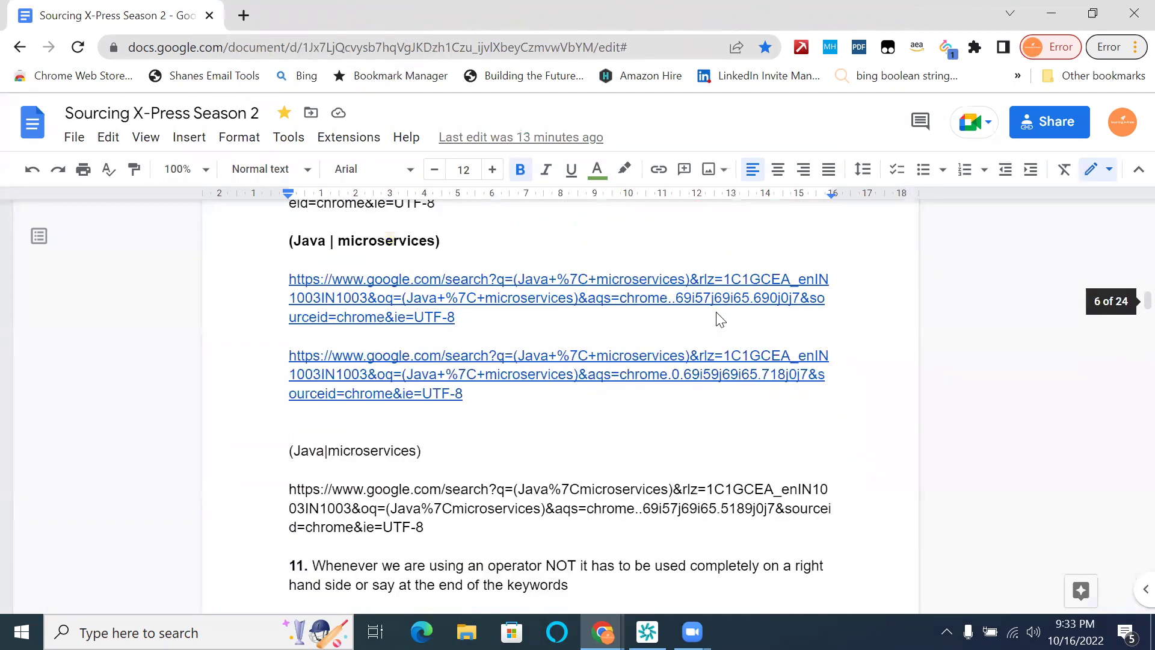
{"action": "scroll", "coordinate": [718, 319], "scroll_direction": "up", "scroll_amount": 20}
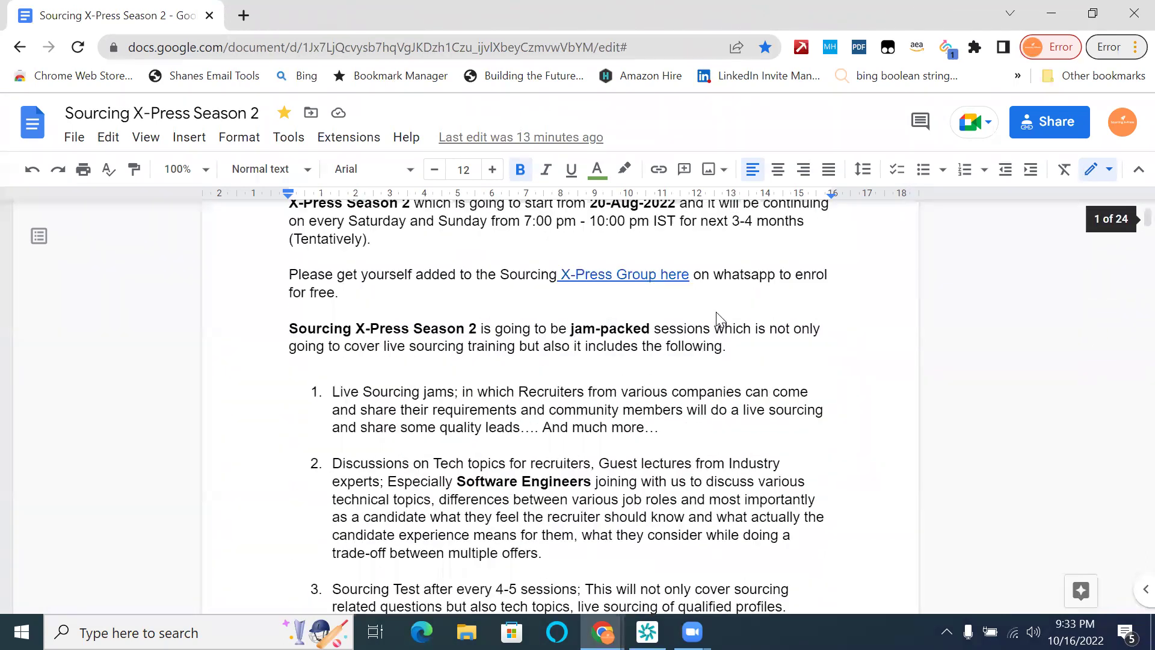
{"action": "scroll", "coordinate": [717, 319], "scroll_direction": "up", "scroll_amount": 2}
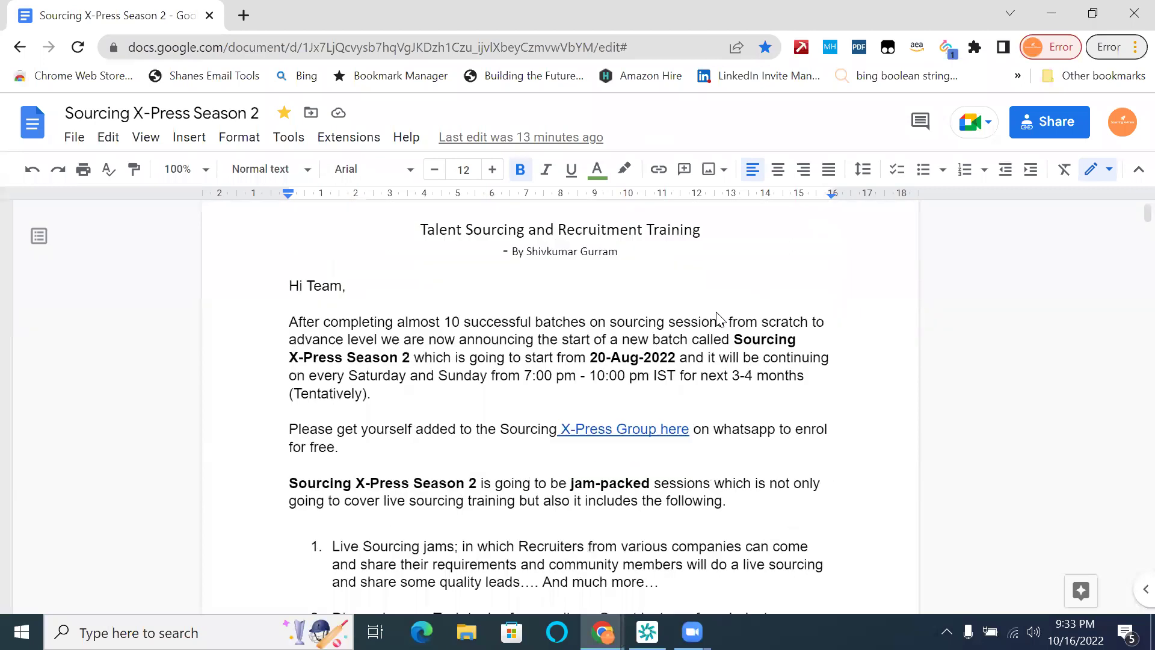
{"action": "scroll", "coordinate": [718, 319], "scroll_direction": "down", "scroll_amount": 1}
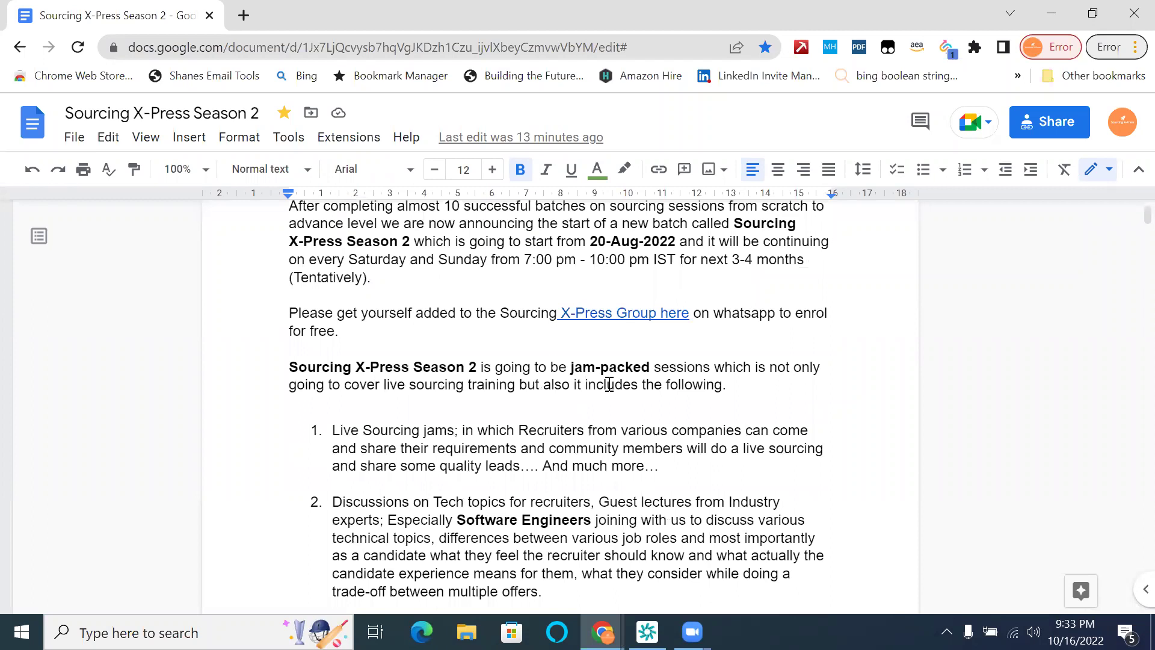
{"action": "scroll", "coordinate": [609, 385], "scroll_direction": "down", "scroll_amount": 1}
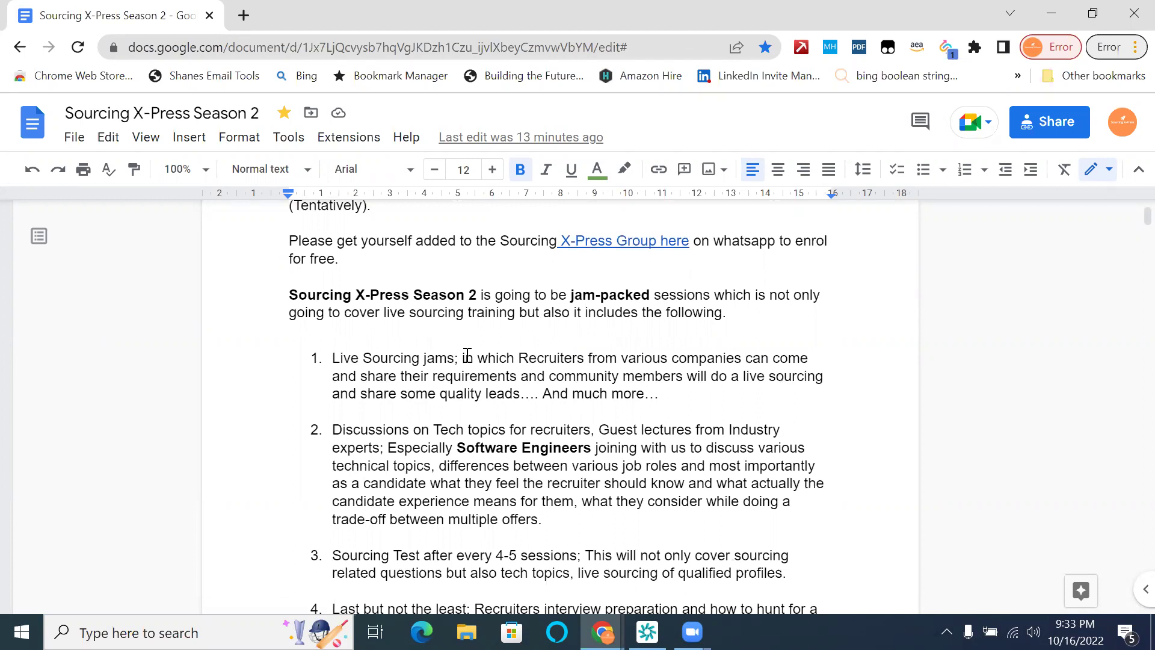
{"action": "scroll", "coordinate": [467, 355], "scroll_direction": "down", "scroll_amount": 2}
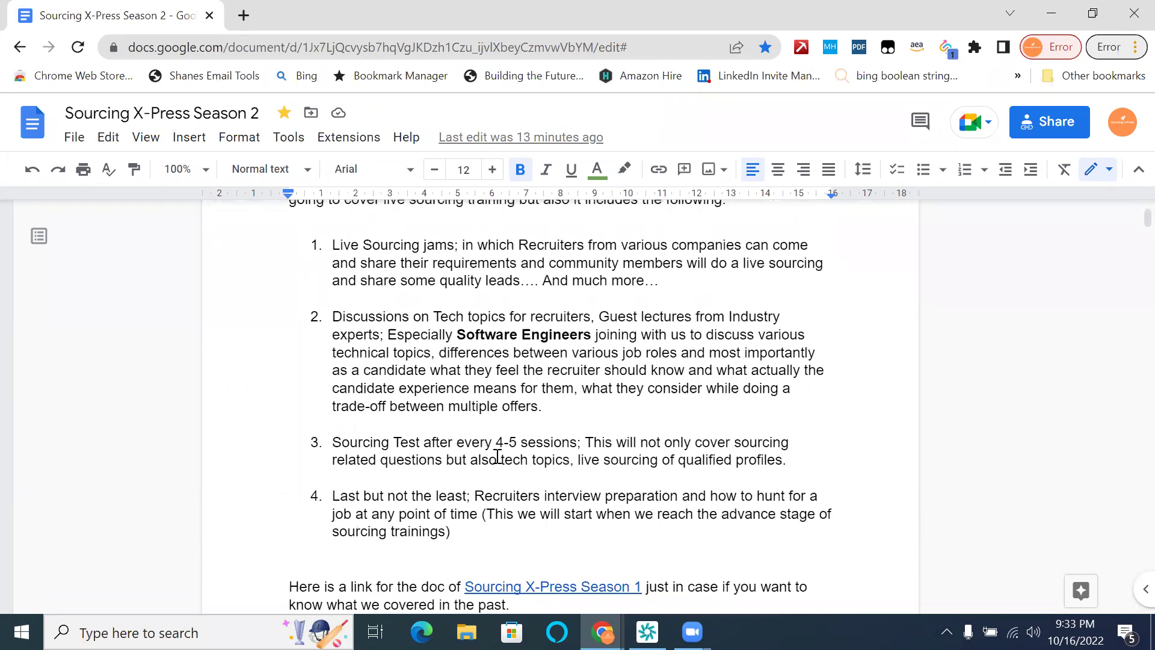
{"action": "scroll", "coordinate": [498, 457], "scroll_direction": "down", "scroll_amount": 1}
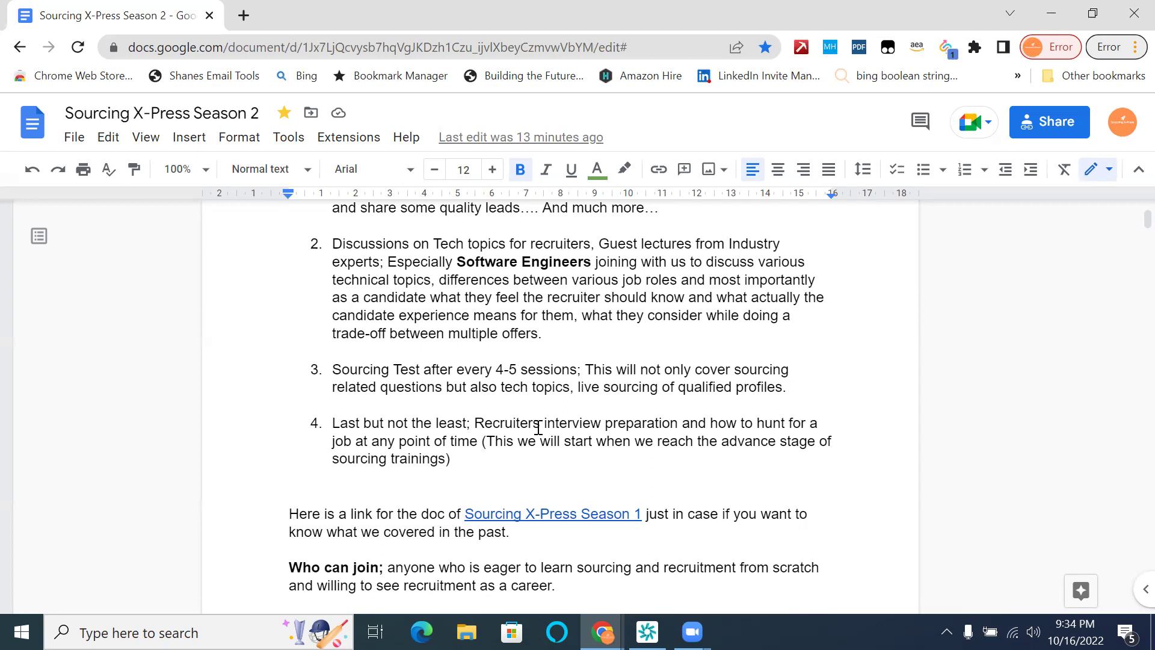
{"action": "scroll", "coordinate": [535, 421], "scroll_direction": "up", "scroll_amount": 3}
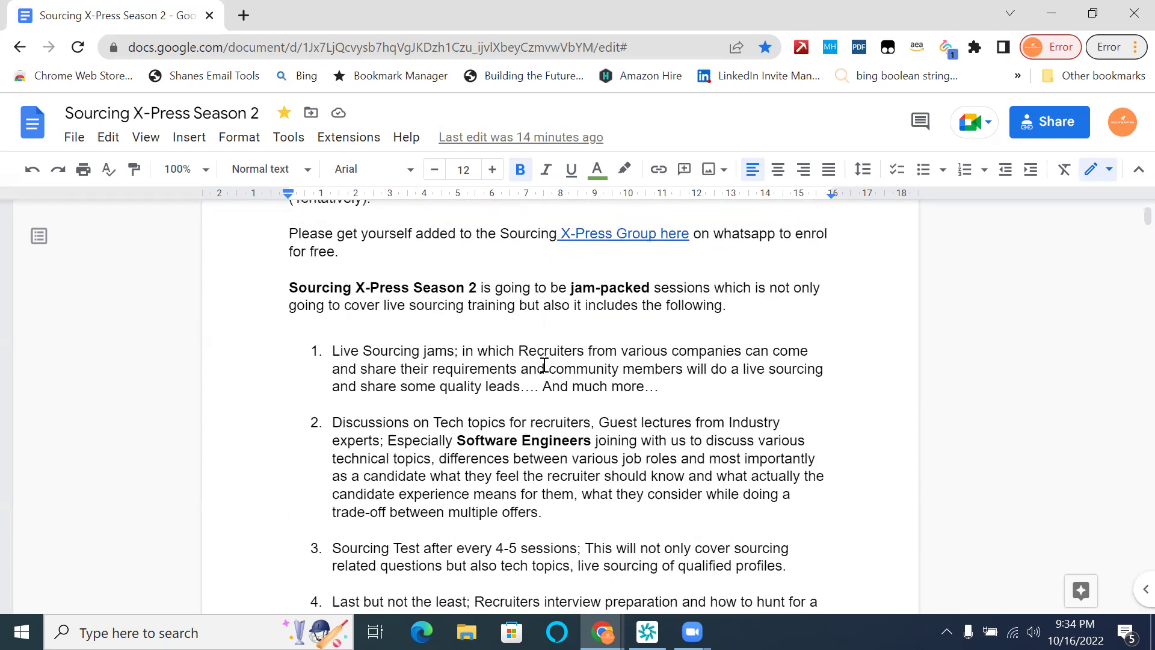
{"action": "scroll", "coordinate": [544, 365], "scroll_direction": "down", "scroll_amount": 1}
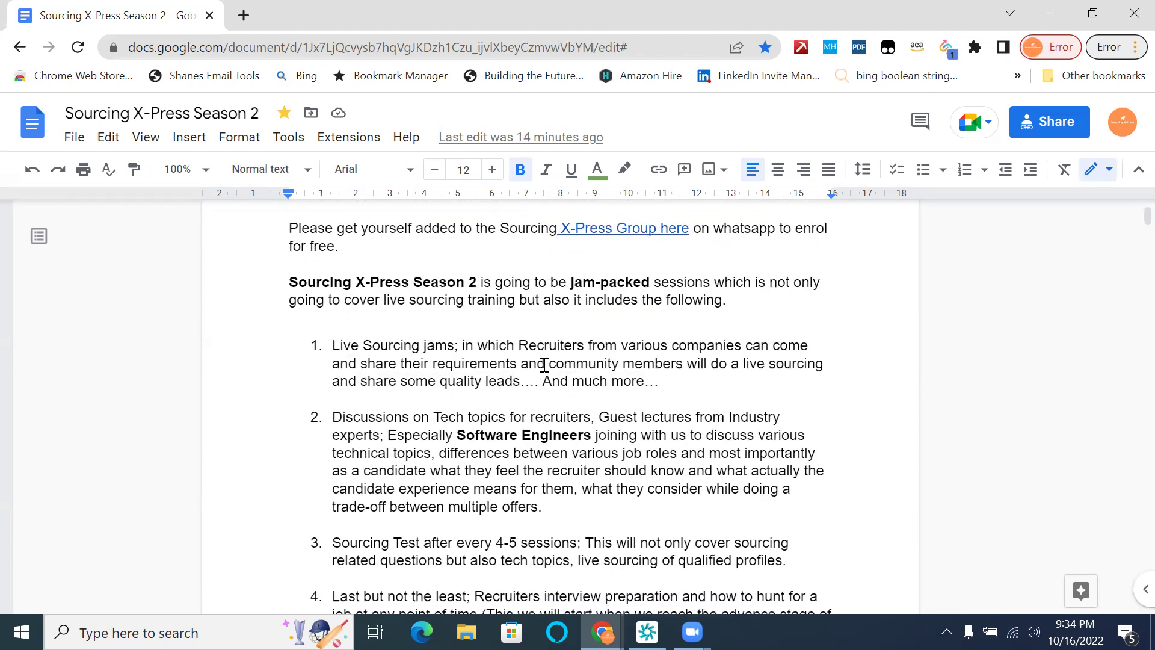
{"action": "scroll", "coordinate": [544, 364], "scroll_direction": "down", "scroll_amount": 1}
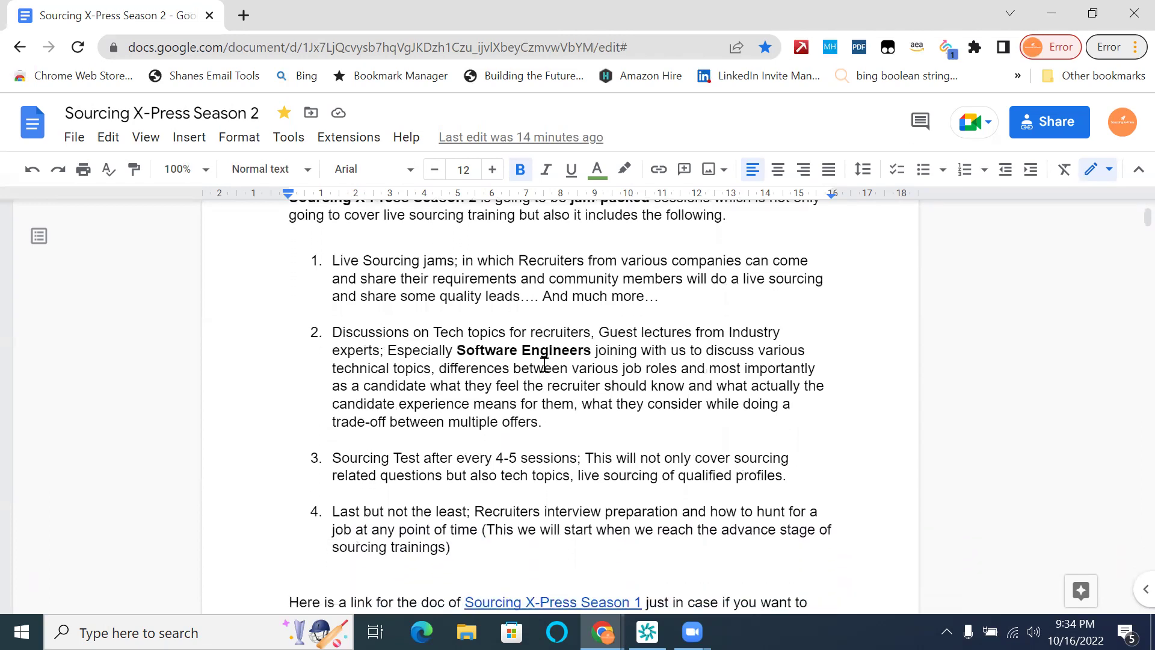
{"action": "scroll", "coordinate": [544, 365], "scroll_direction": "down", "scroll_amount": 1}
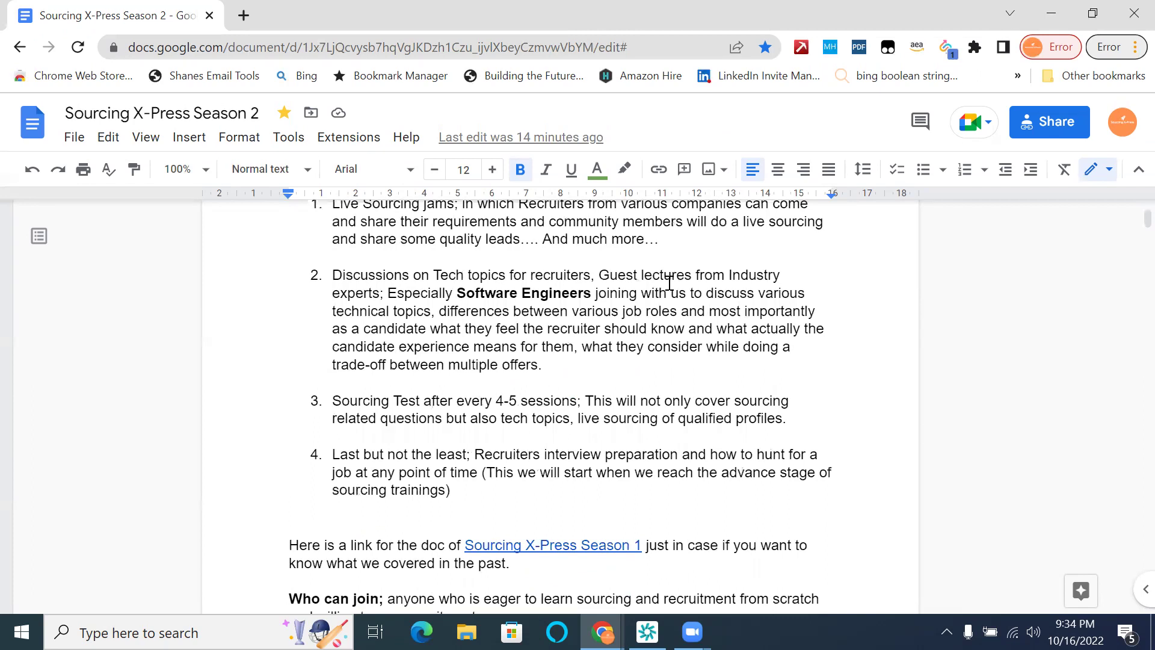
{"action": "scroll", "coordinate": [669, 281], "scroll_direction": "up", "scroll_amount": 2}
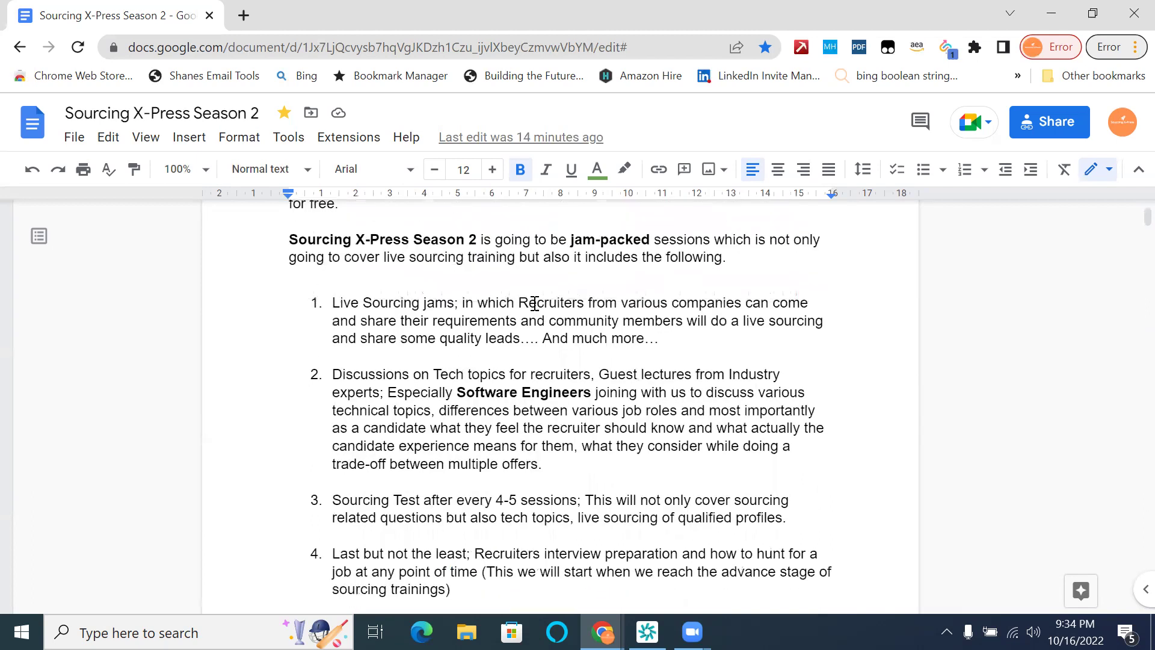
- Select 'Recruiters' in item 1, deselect, then select 'Recruiters' in item 4 instead
{"action": "double_click", "coordinate": [534, 302]}
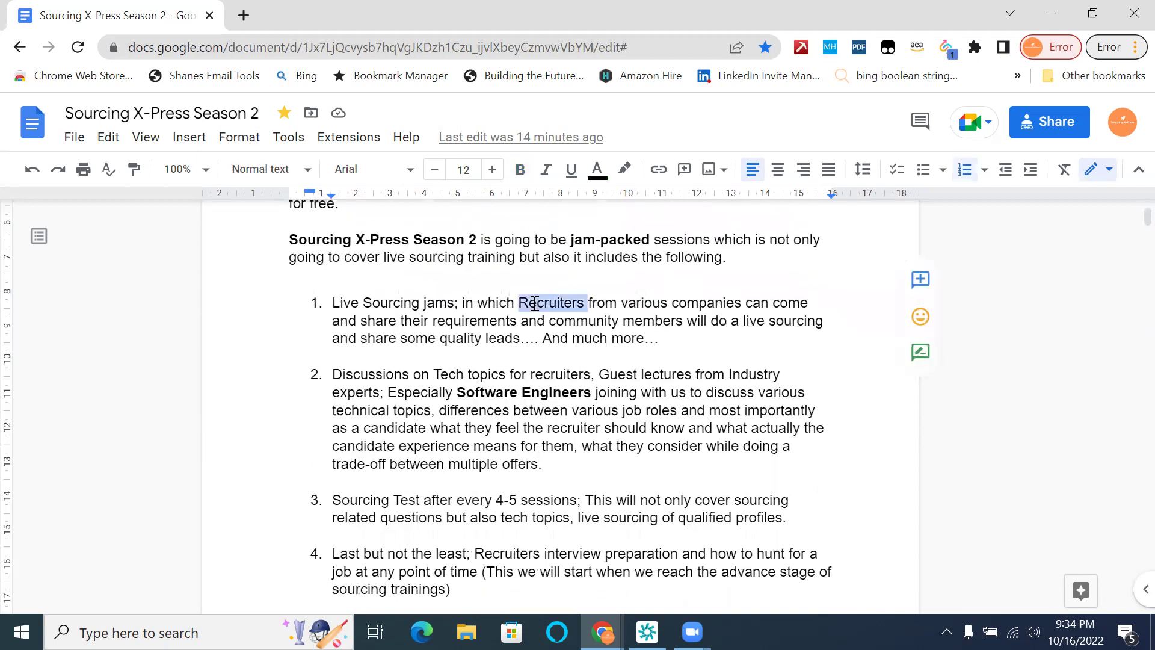
{"action": "scroll", "coordinate": [535, 302], "scroll_direction": "down", "scroll_amount": 2}
{"action": "left_click", "coordinate": [513, 383]}
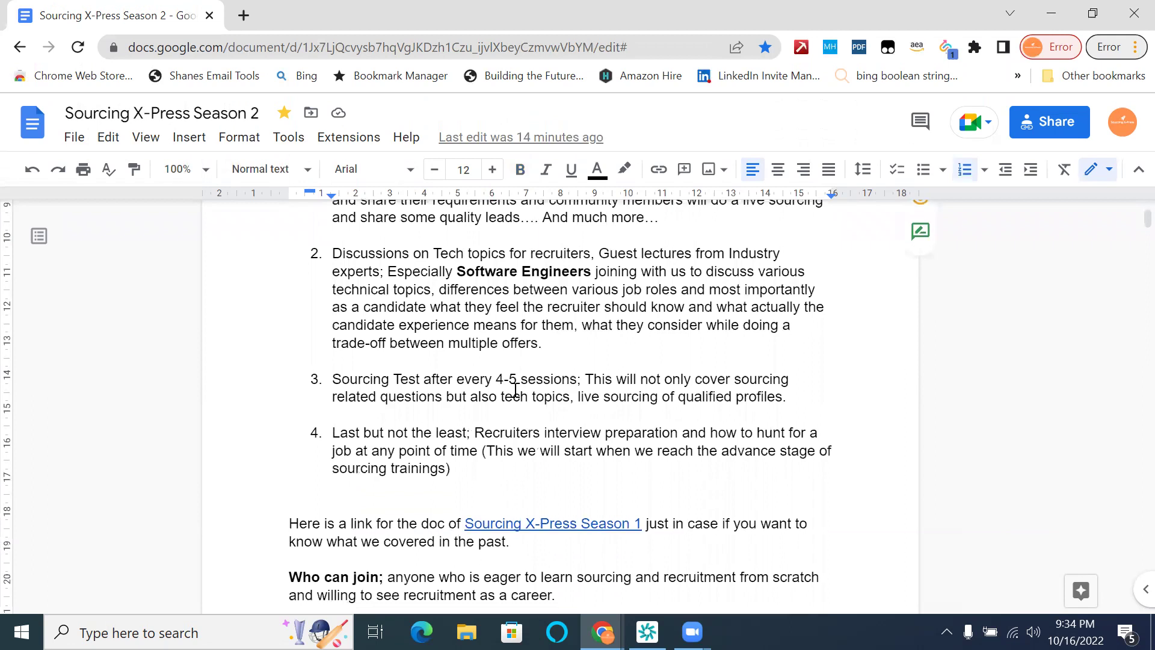
{"action": "double_click", "coordinate": [517, 434]}
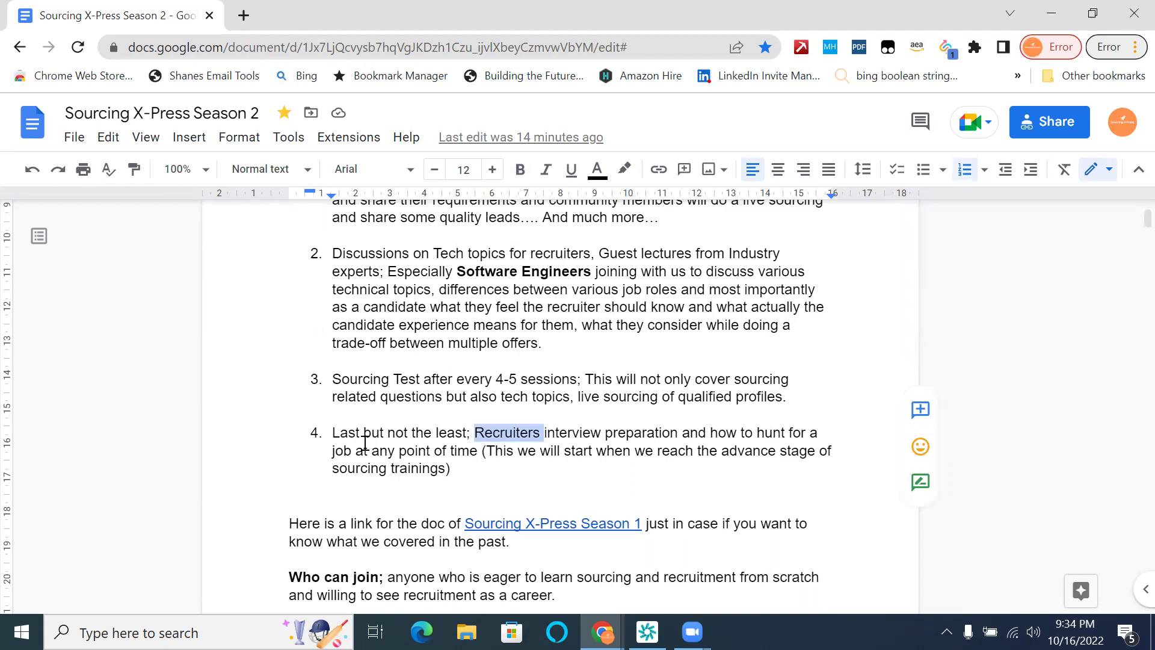
{"action": "scroll", "coordinate": [365, 442], "scroll_direction": "up", "scroll_amount": 2}
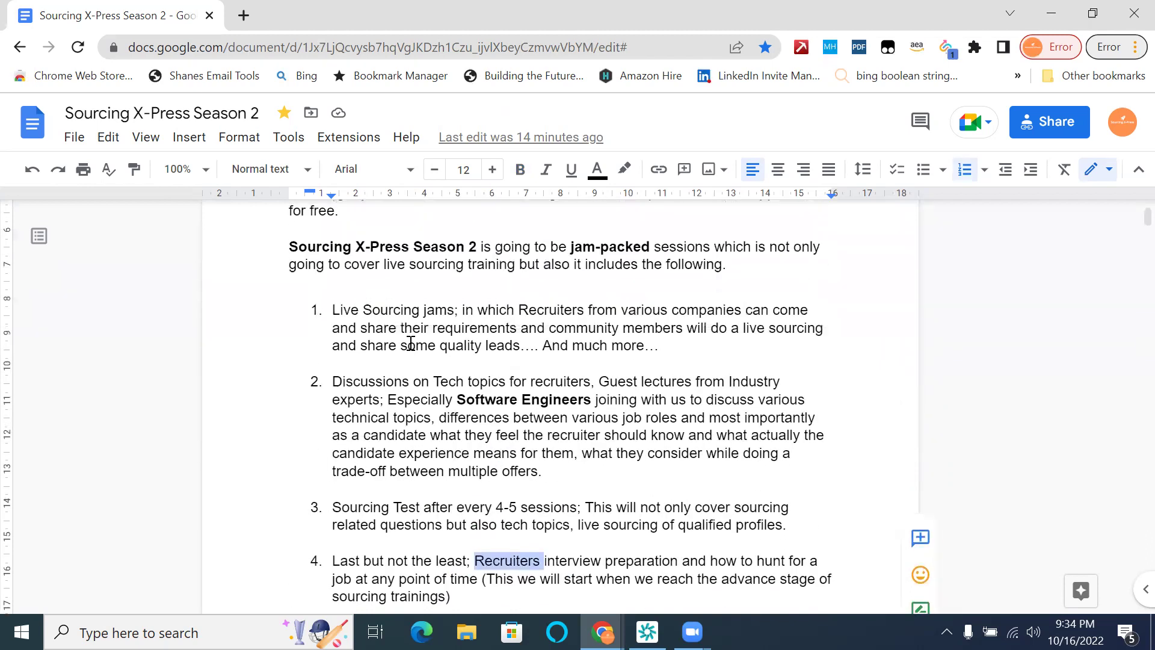